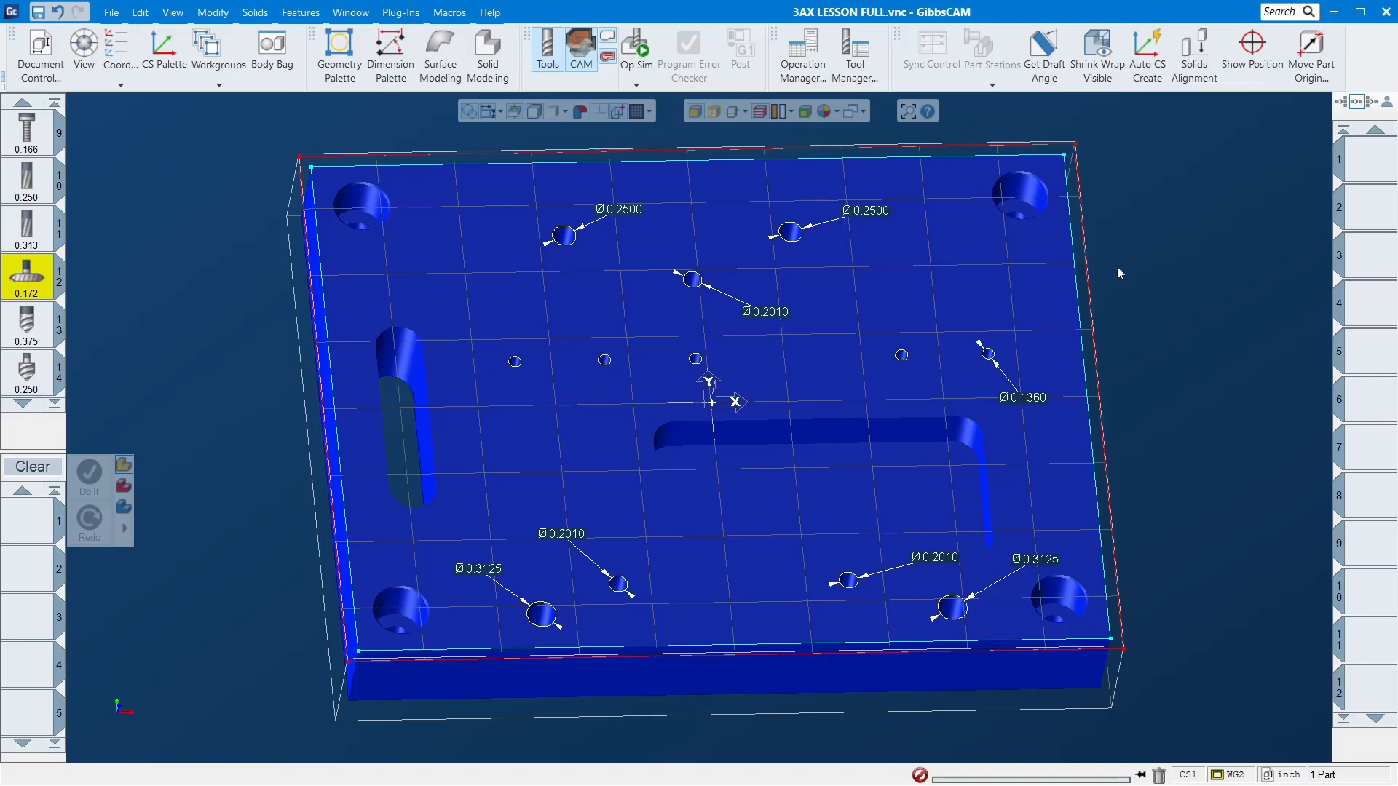
- Show the part from the top, consult the drawing in Screenshot 2023-09-26 093719.png, and return to GibbsCAM
scroll(648, 318, up, 1)
mouse_move(118, 707)
click(134, 682)
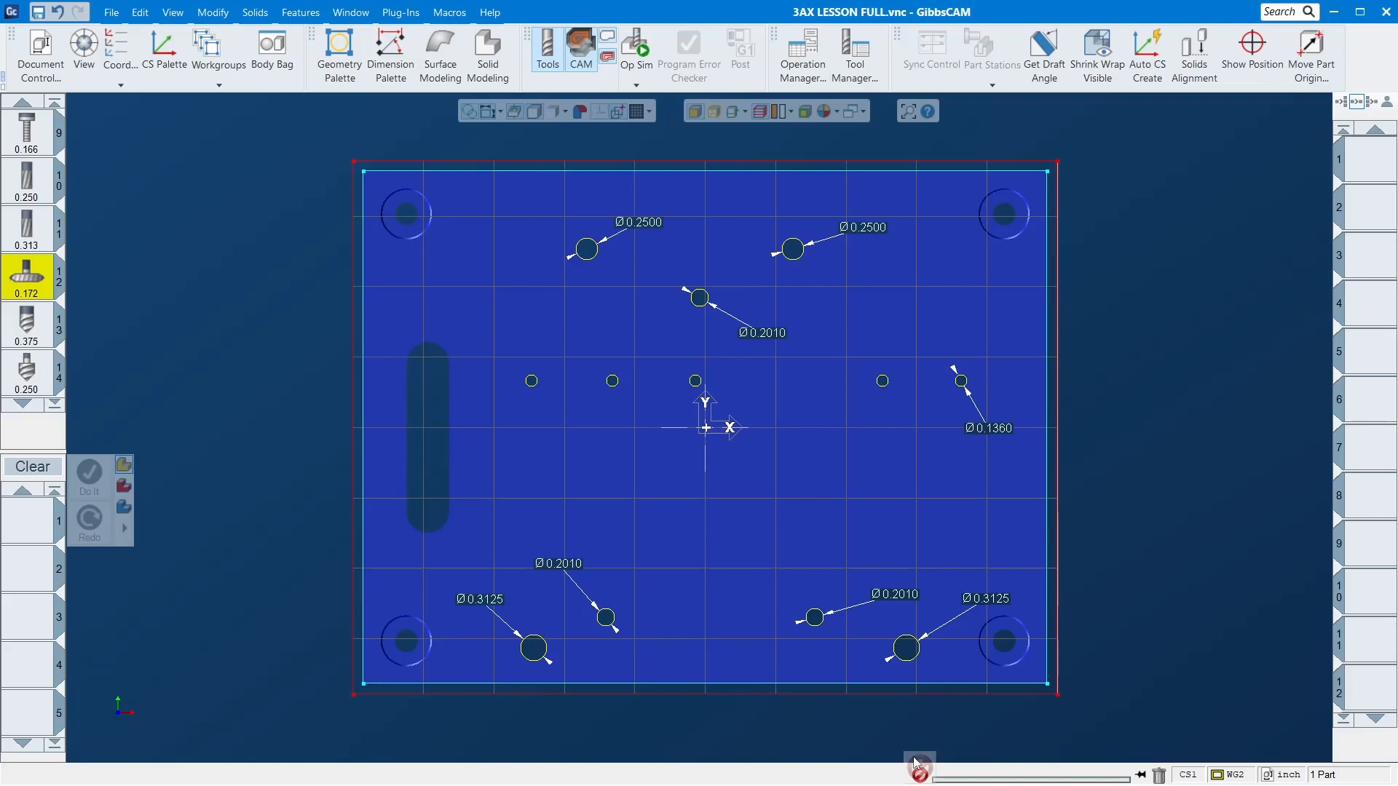
click(874, 777)
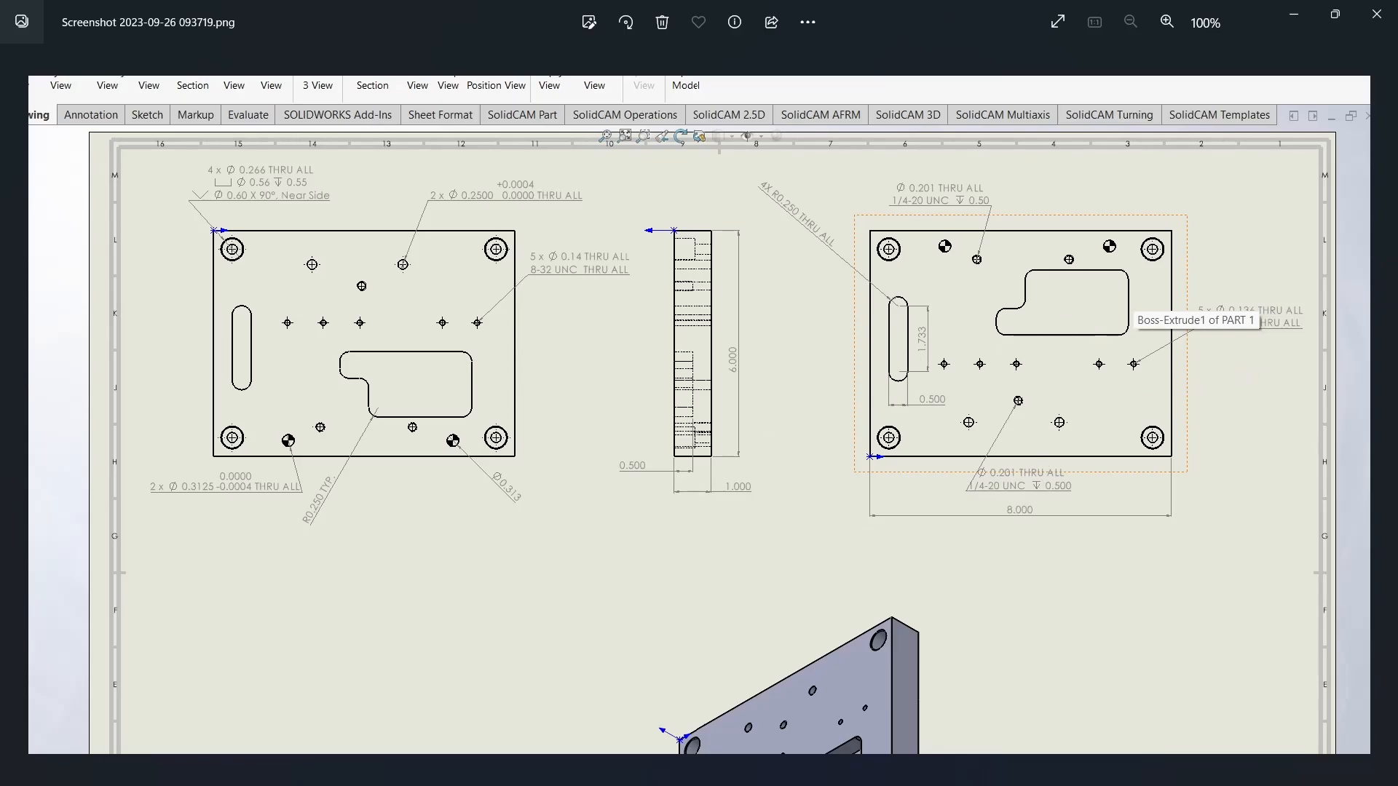
mouse_move(790, 761)
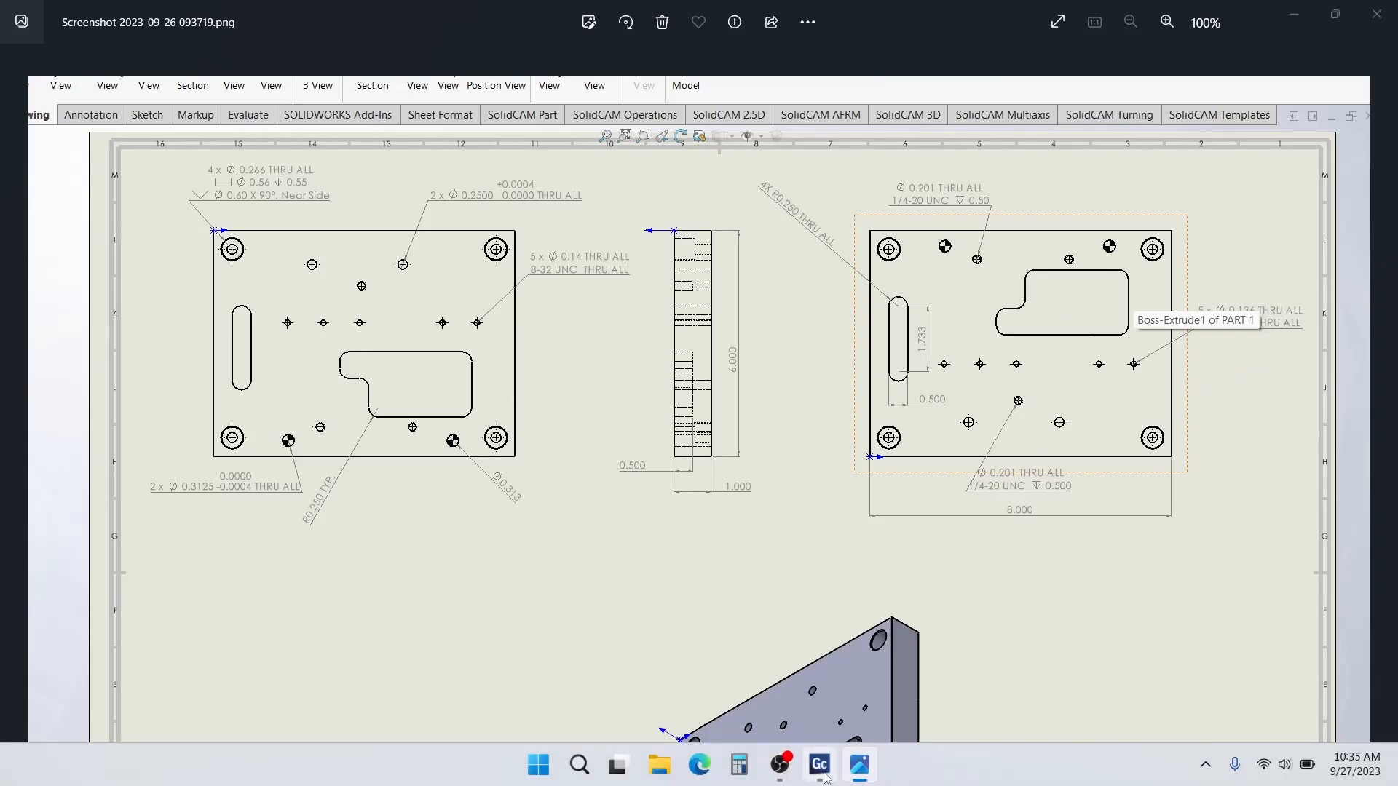
click(819, 779)
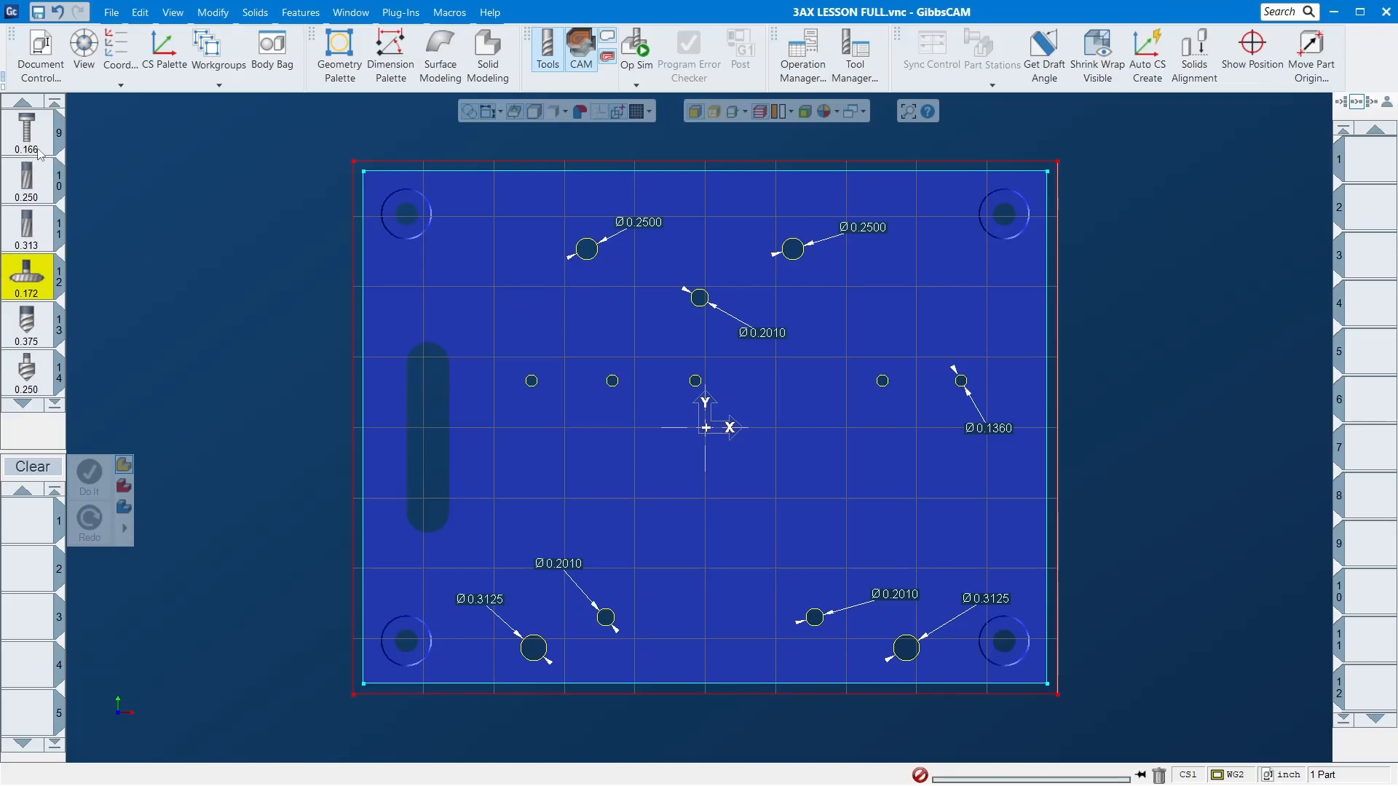
- Review tools 3 to 8 in the tool list against the hole diameters dimensioned on the part
scroll(39, 149, up, 5)
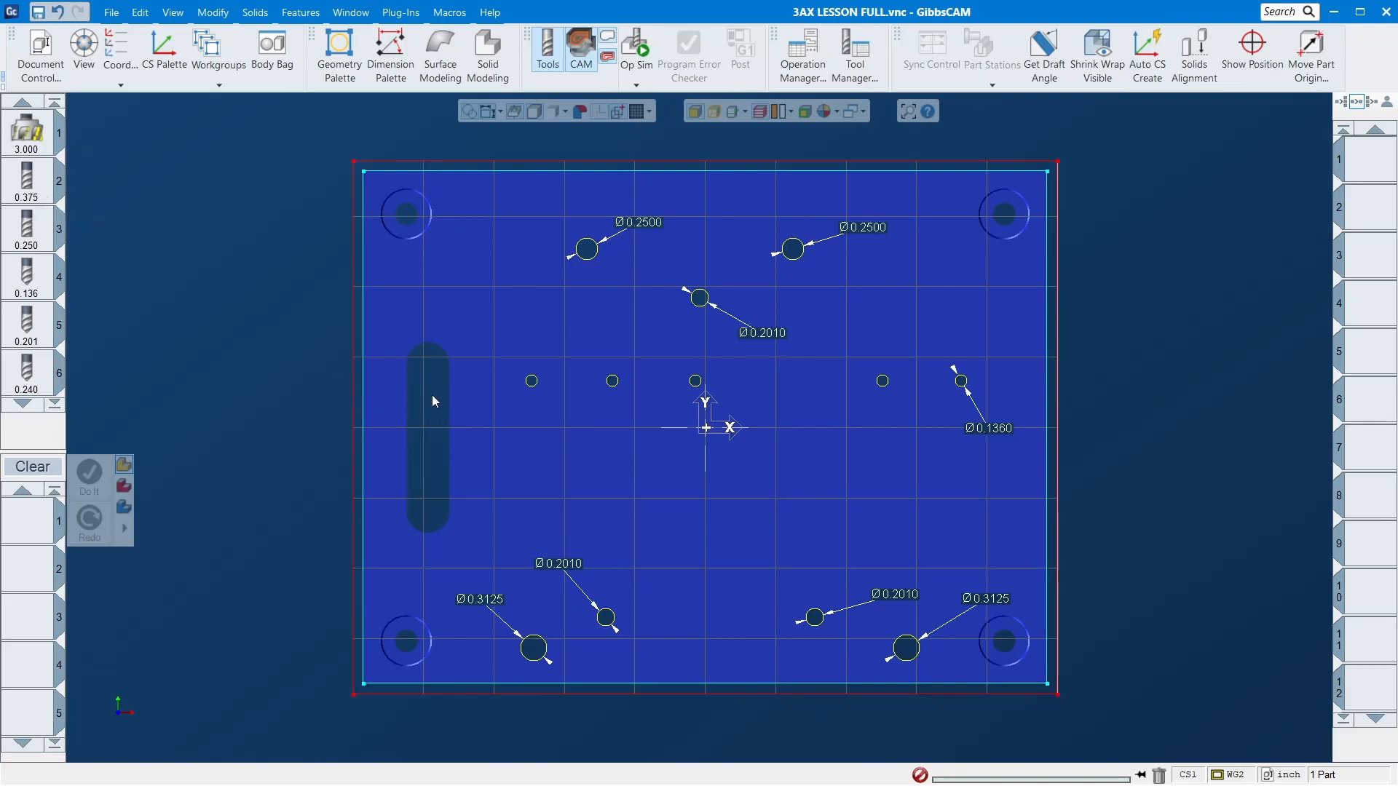
click(26, 226)
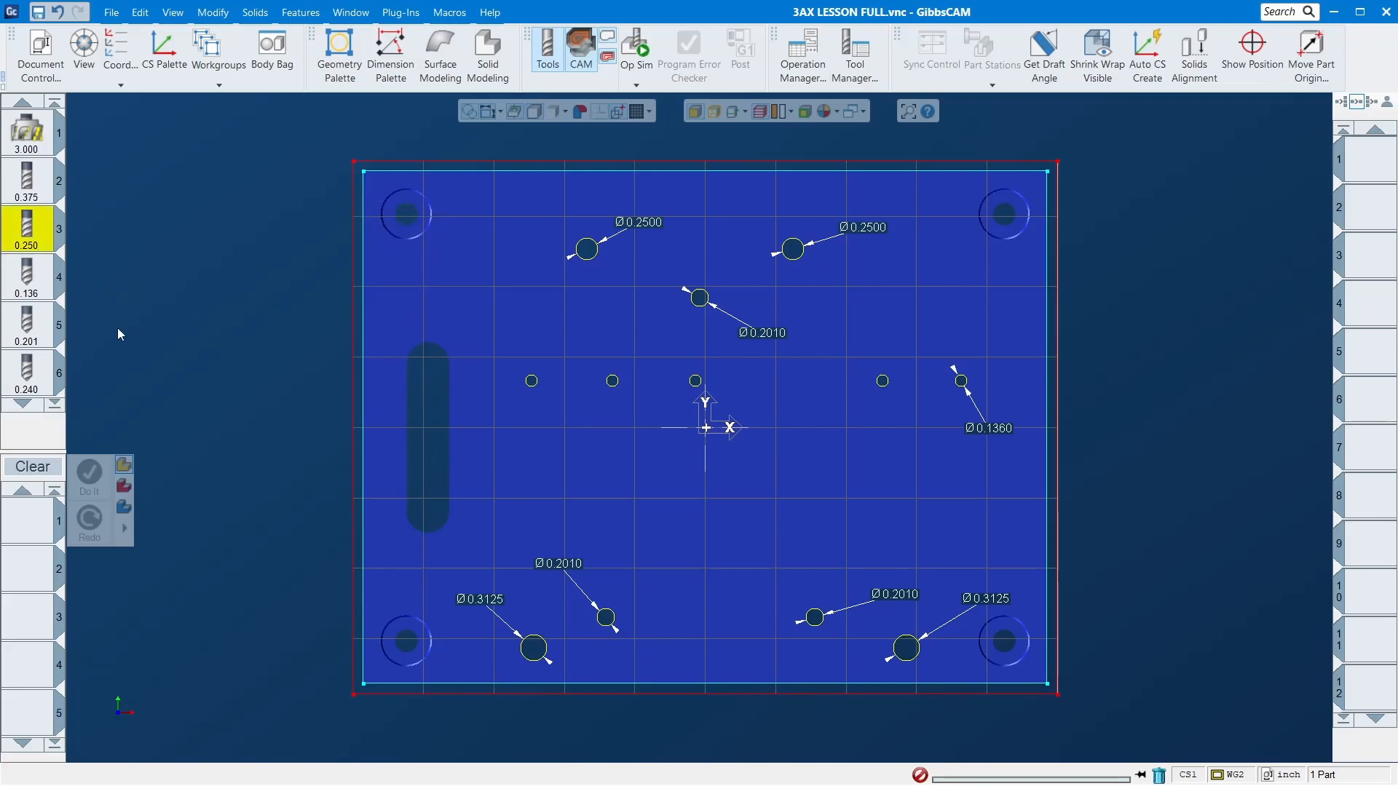
click(32, 286)
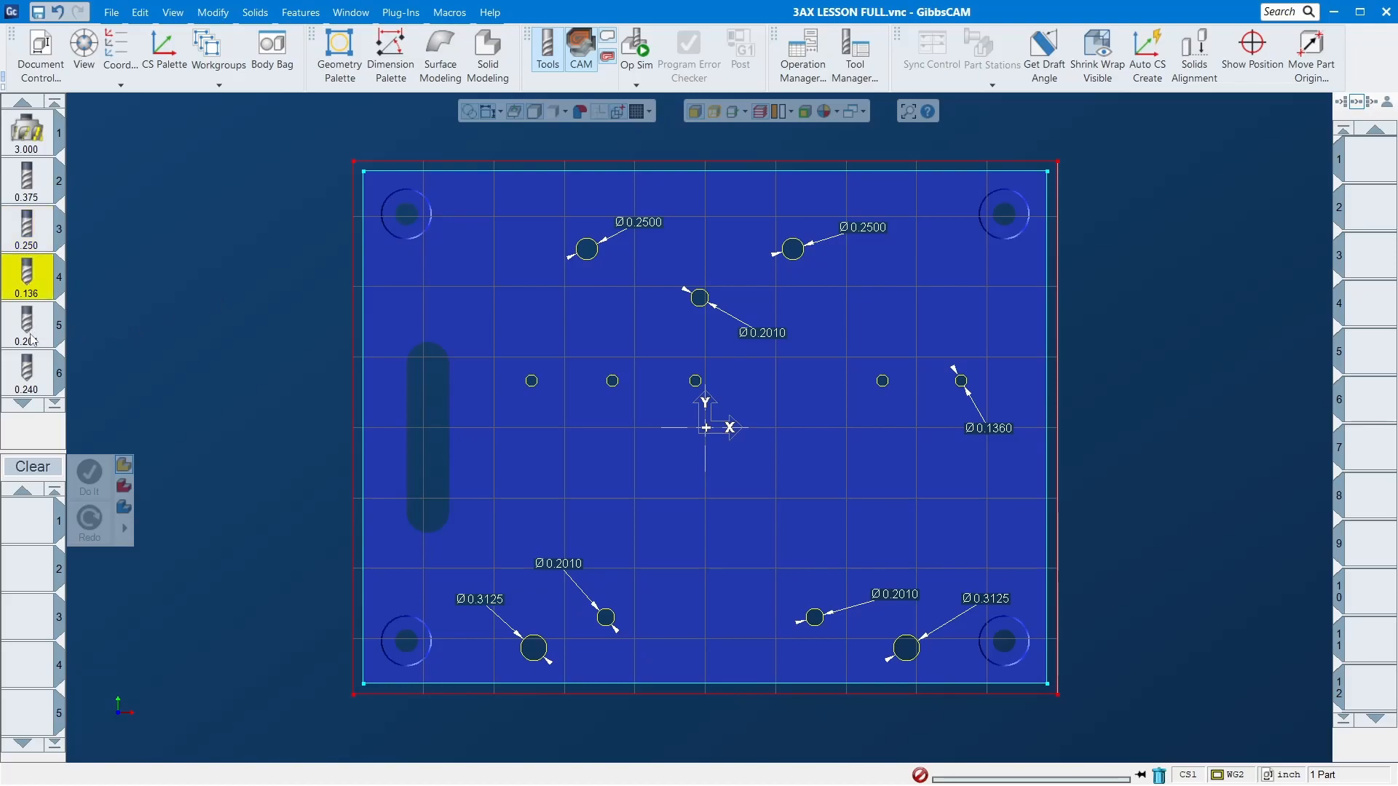
click(32, 337)
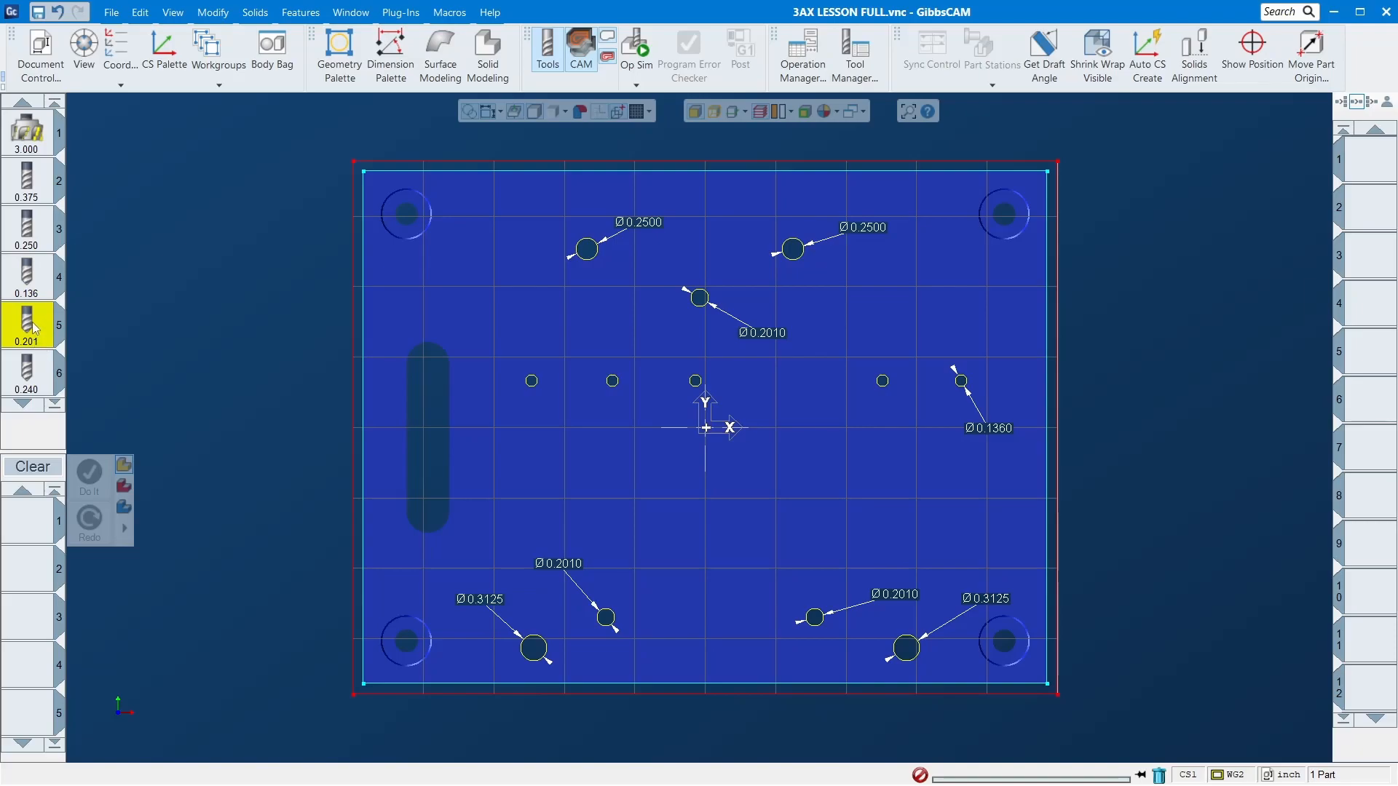
scroll(34, 327, down, 4)
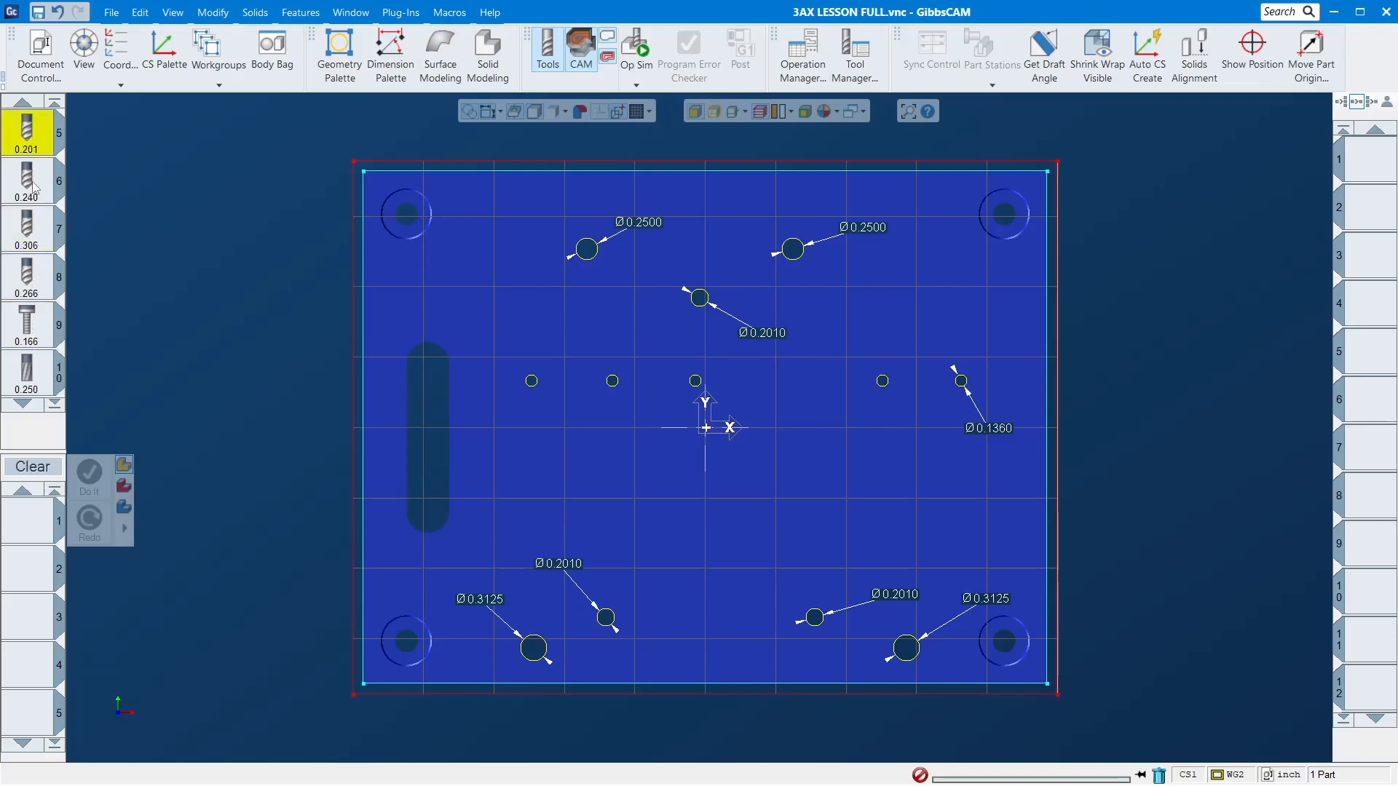
click(33, 187)
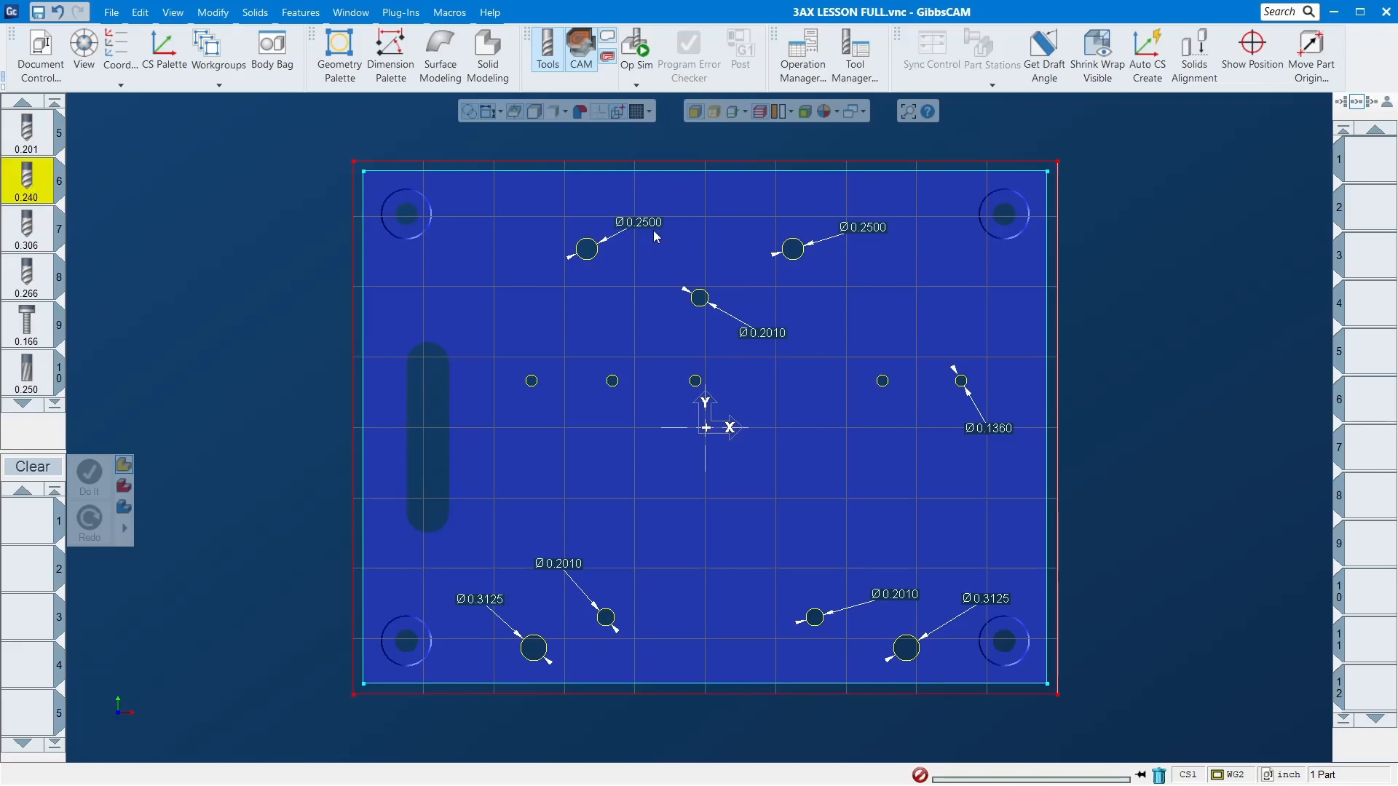
click(34, 236)
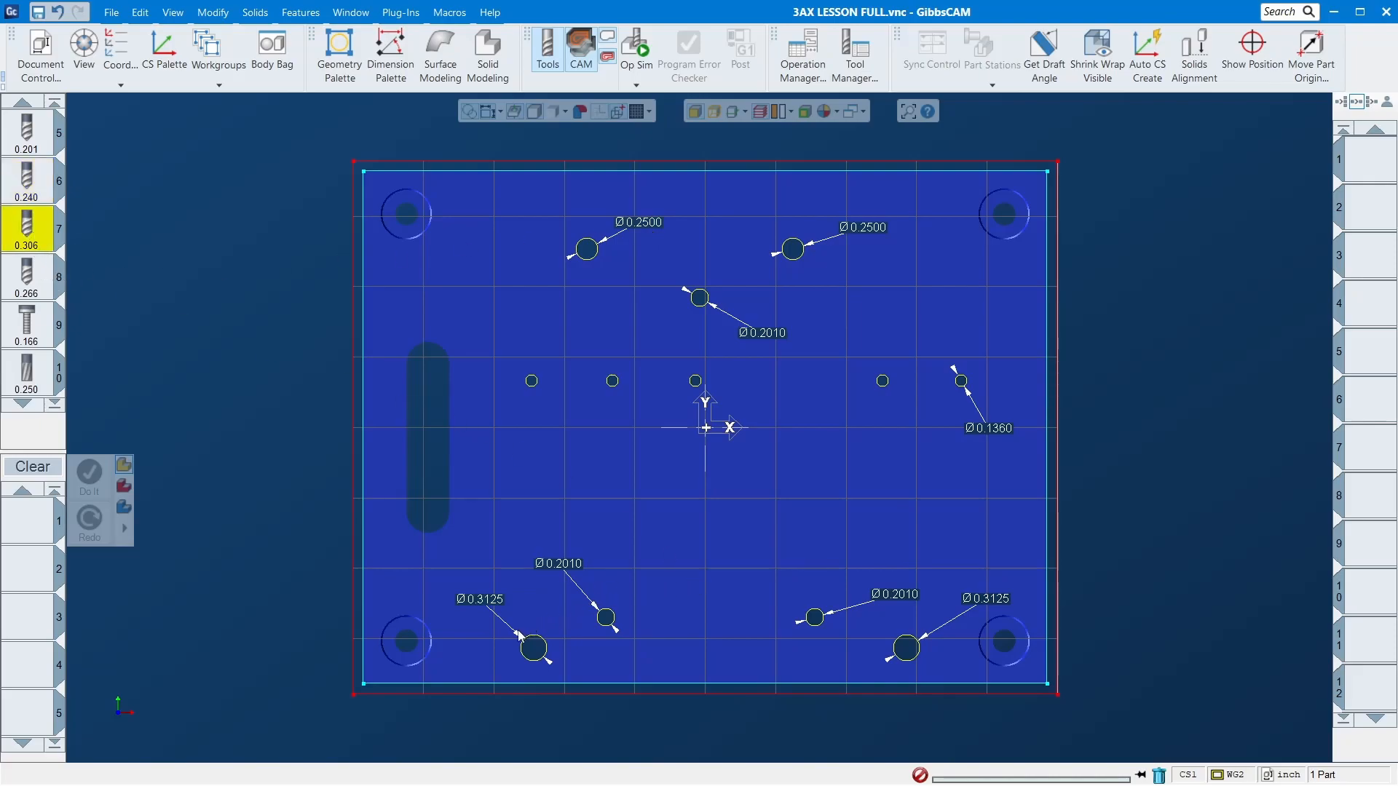
click(37, 285)
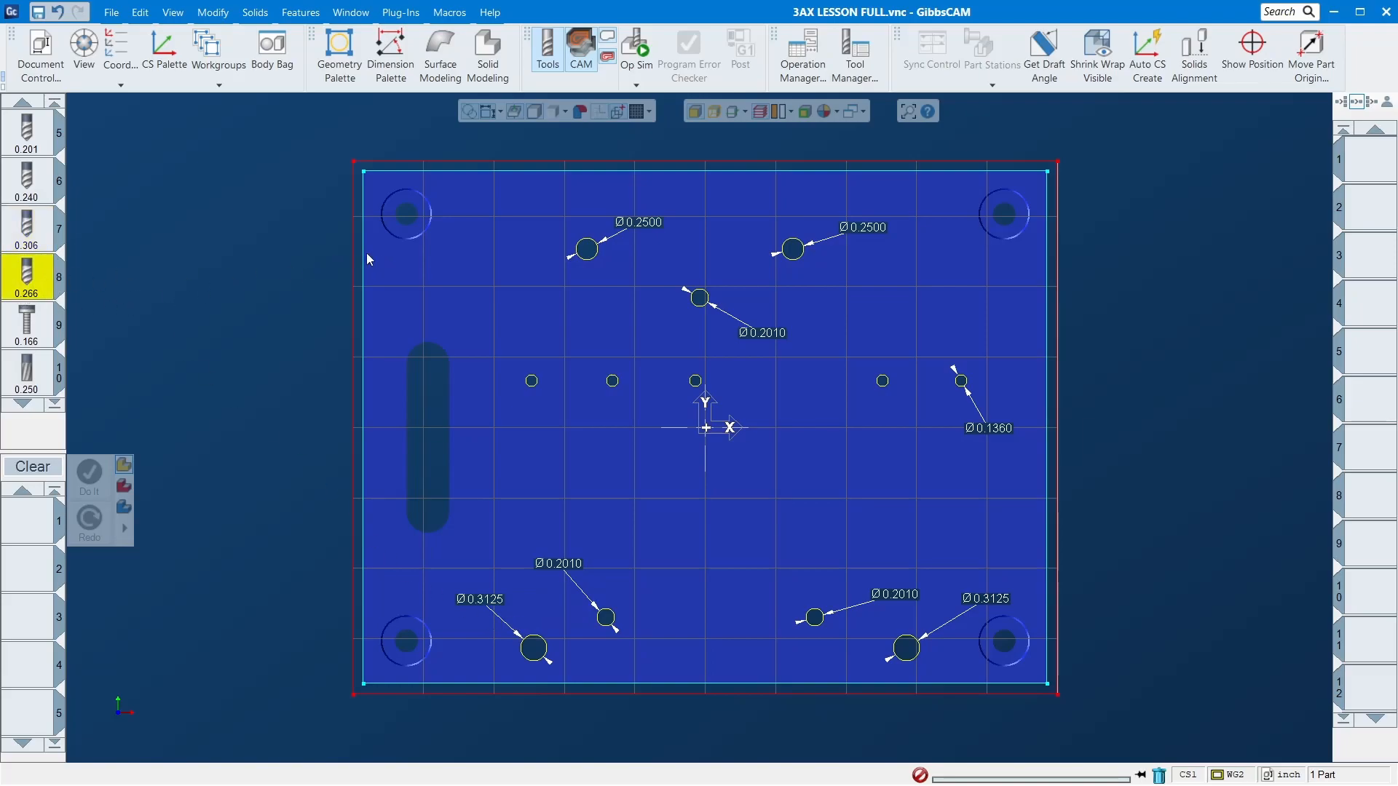
- Examine the diameter, pitch and TPI of rigid tap tool 9 and close its settings
click(36, 343)
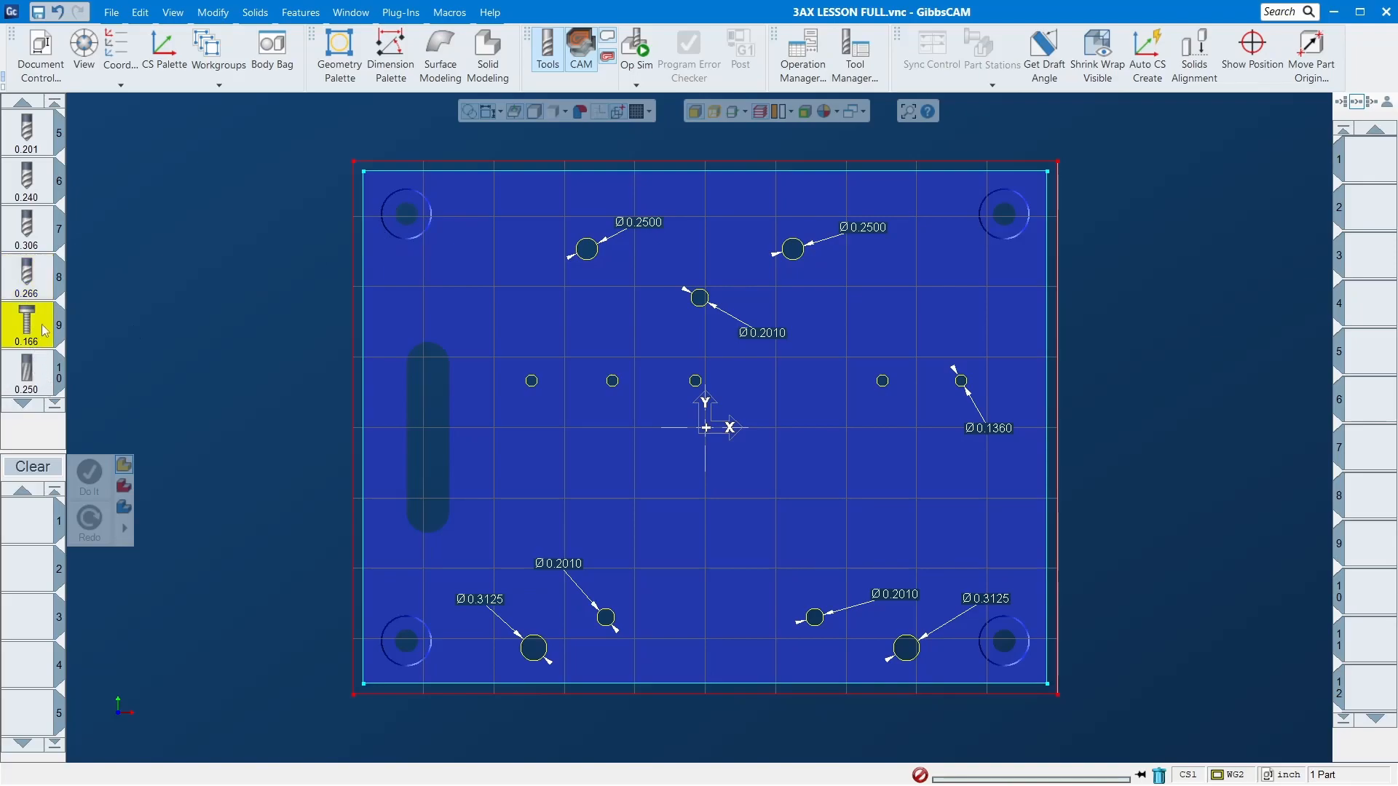
double_click(31, 329)
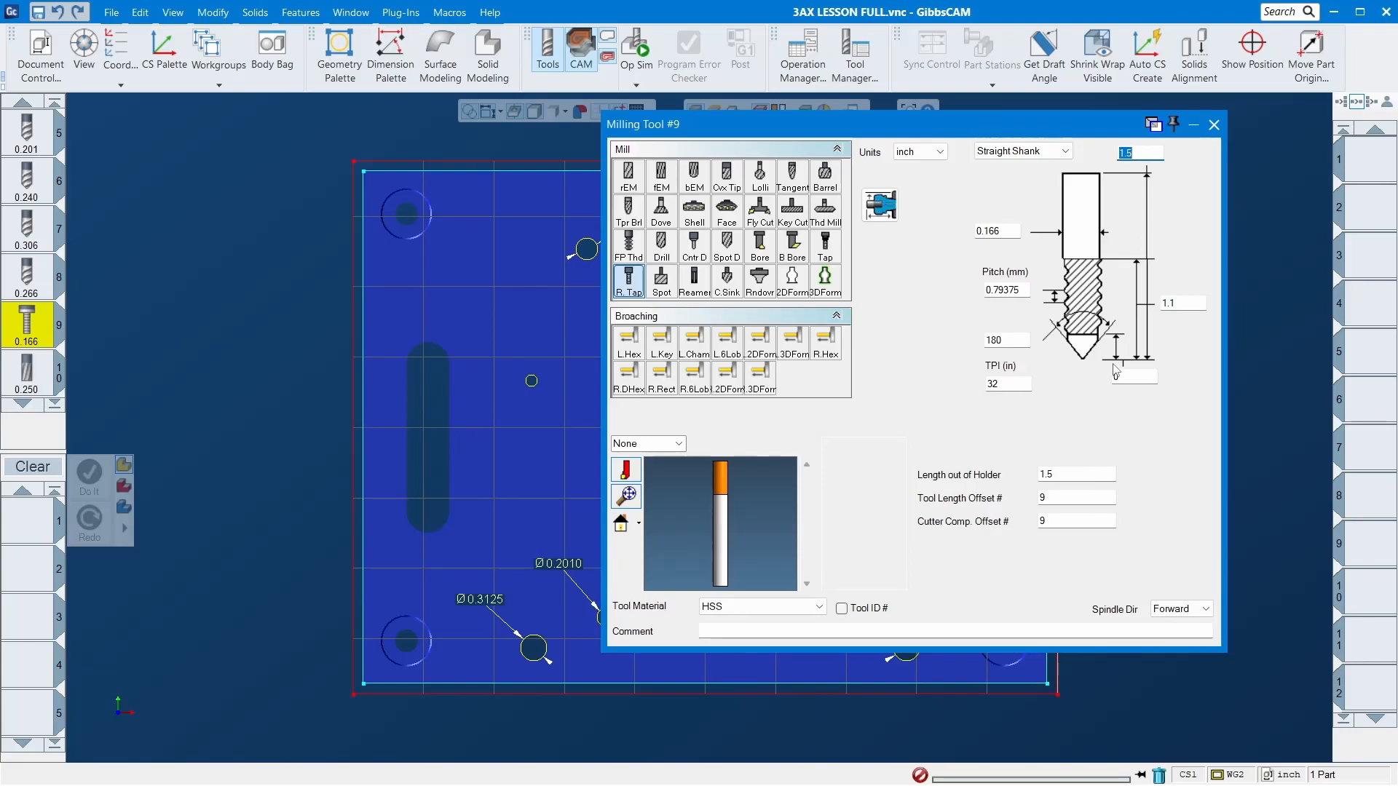
click(1001, 234)
key(Tab)
key(Tab)
scroll(34, 348, down, 2)
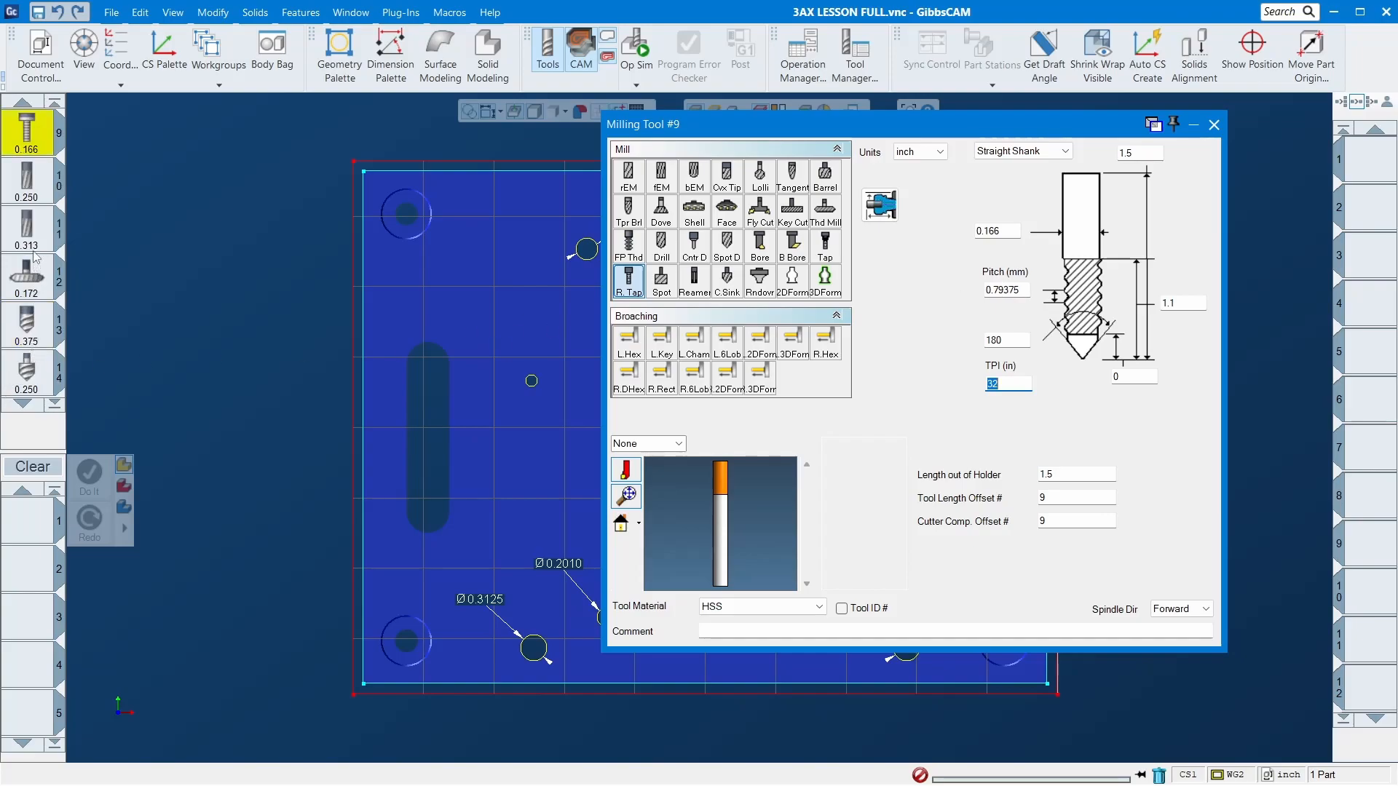
click(34, 196)
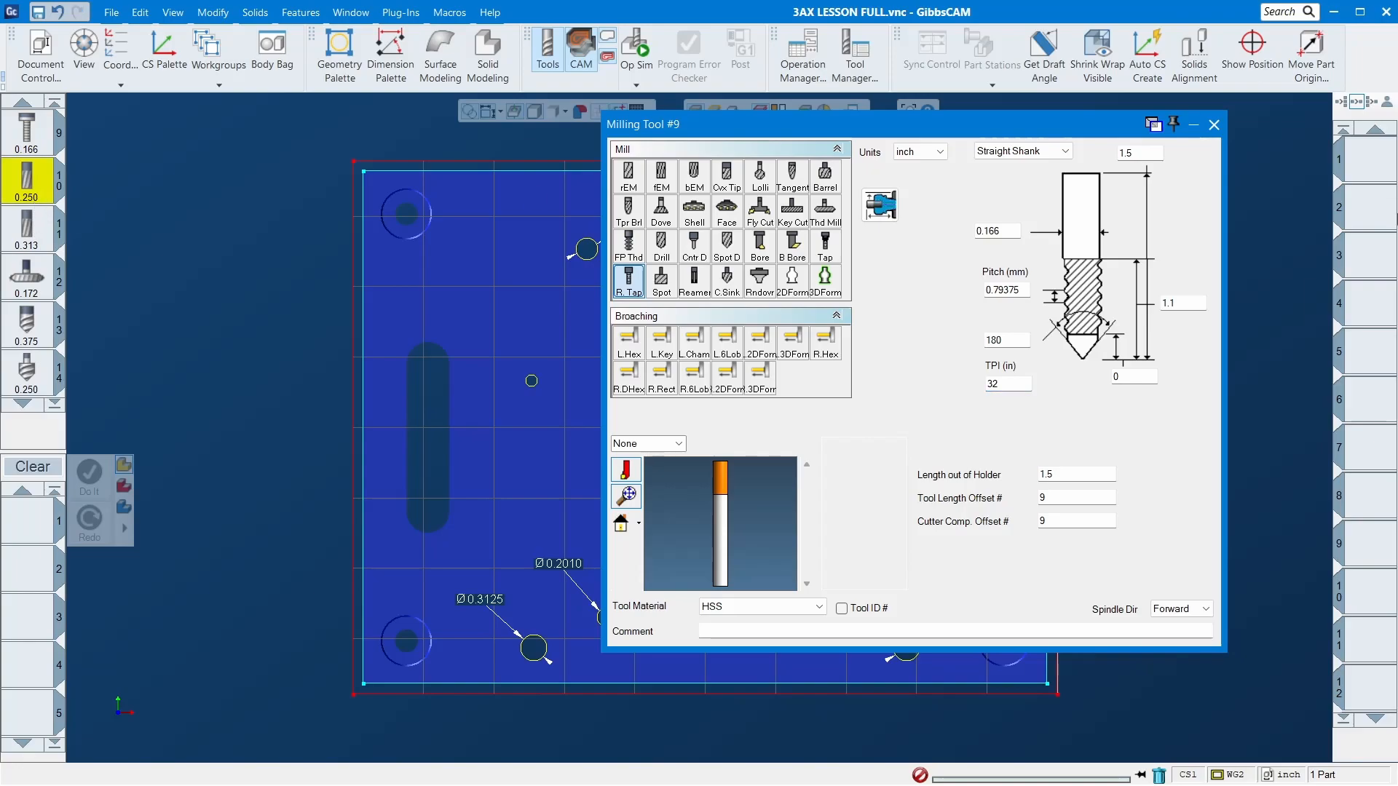
click(1215, 126)
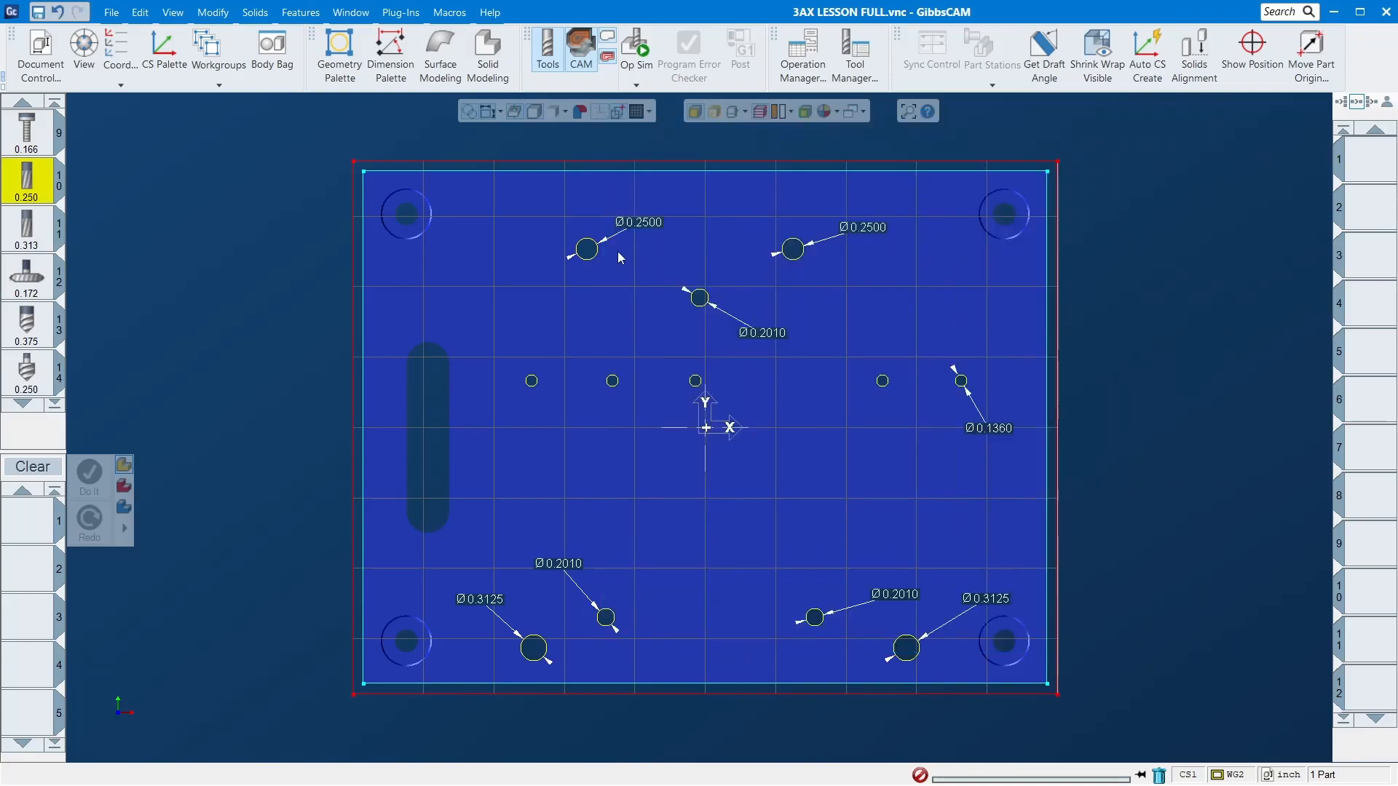
- Review tool 11 and examine the cutter diameter of thread mill tool 12, closing its settings
click(25, 242)
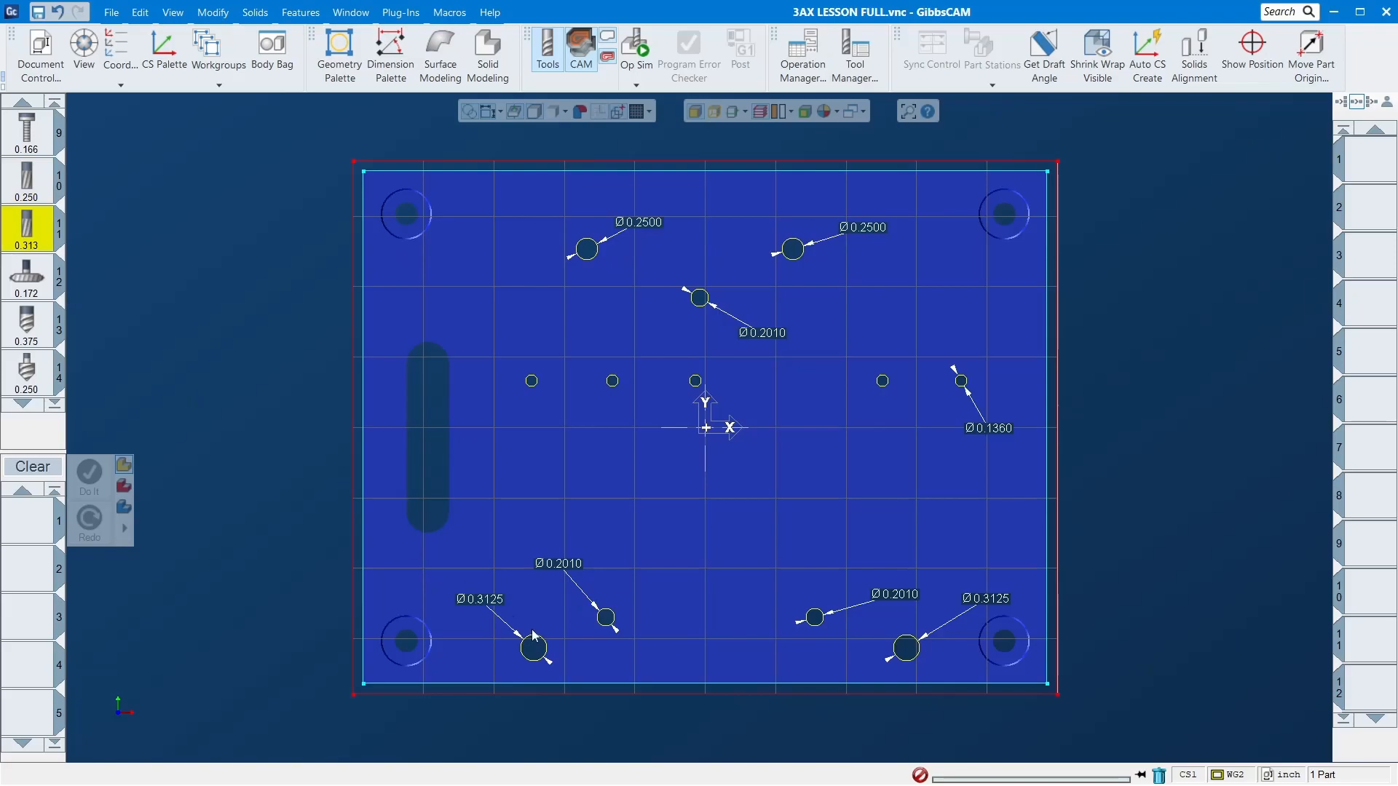
click(28, 289)
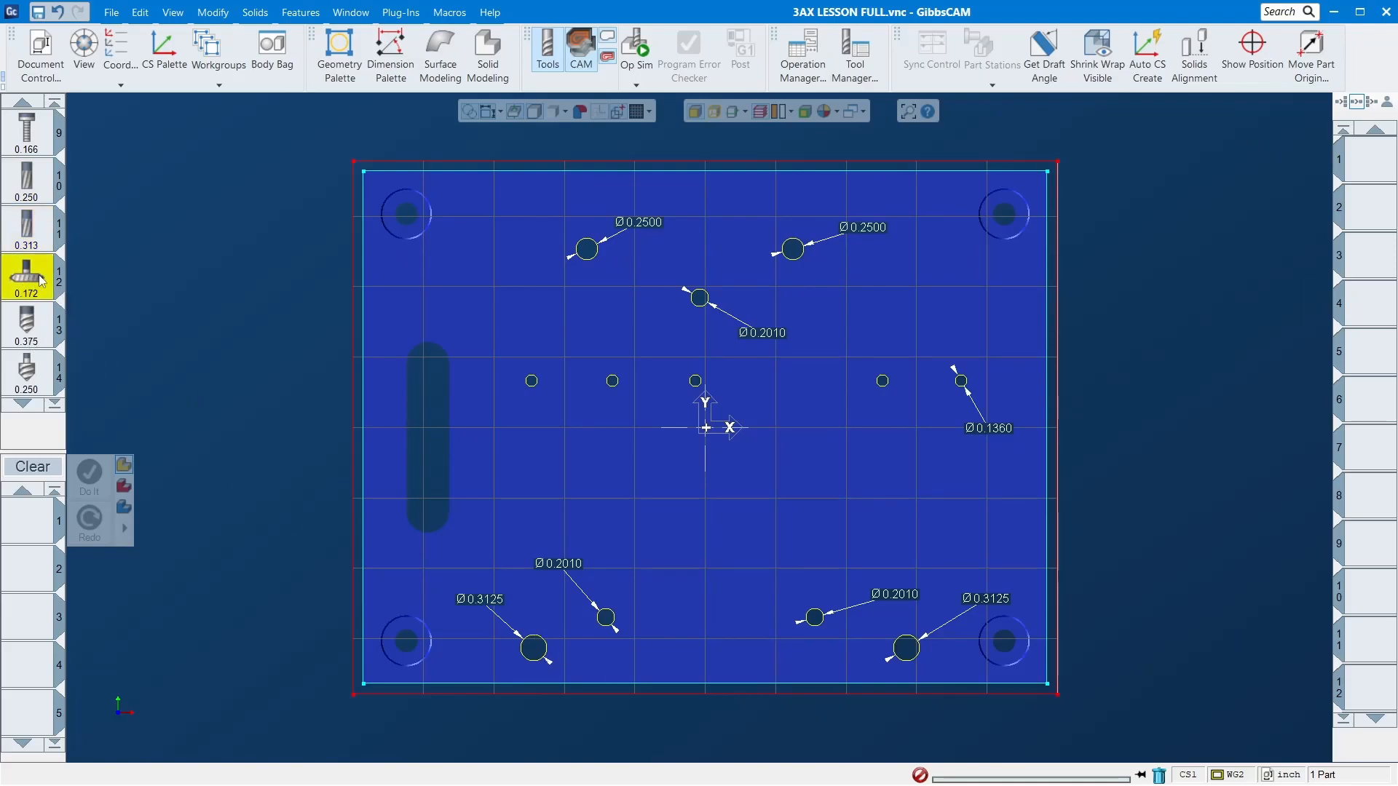
double_click(29, 284)
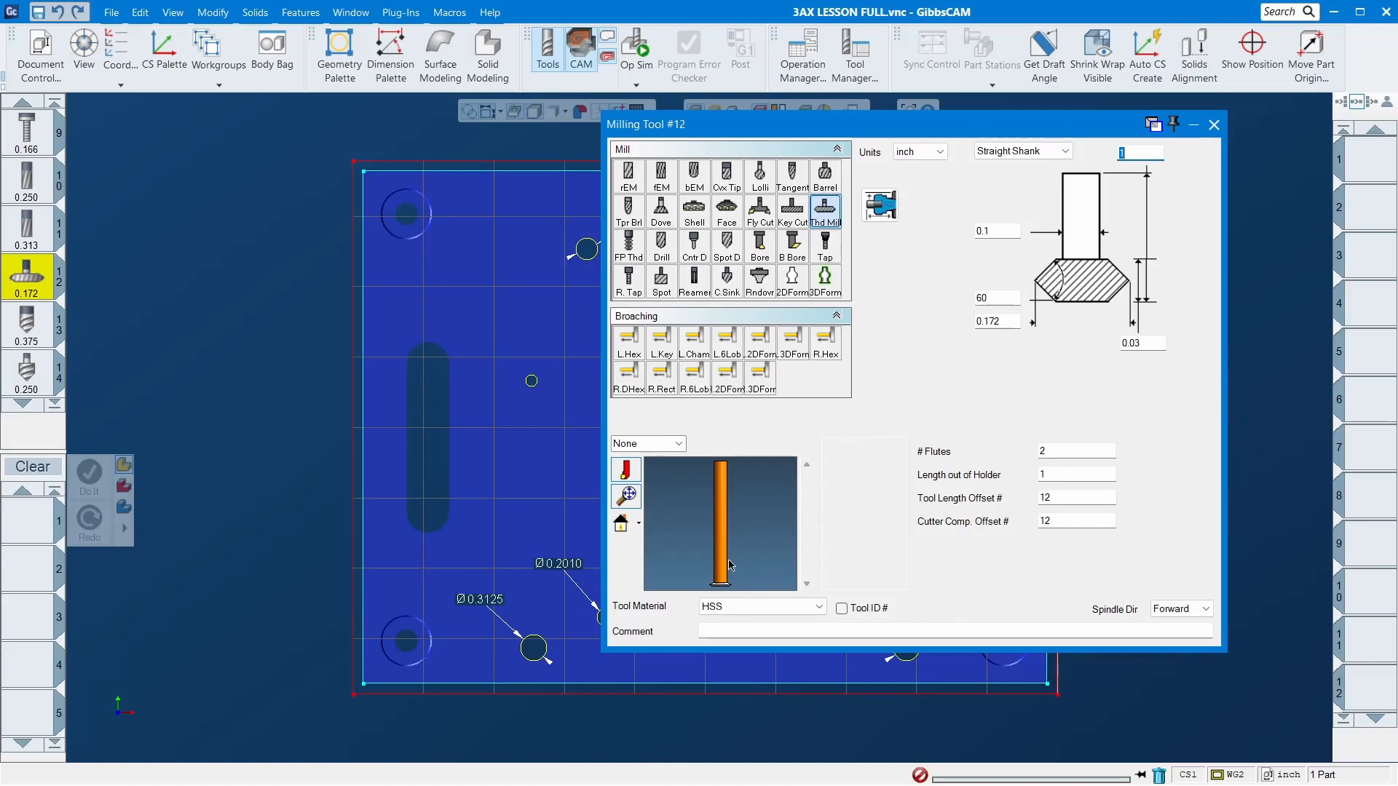
key(Tab)
click(1011, 323)
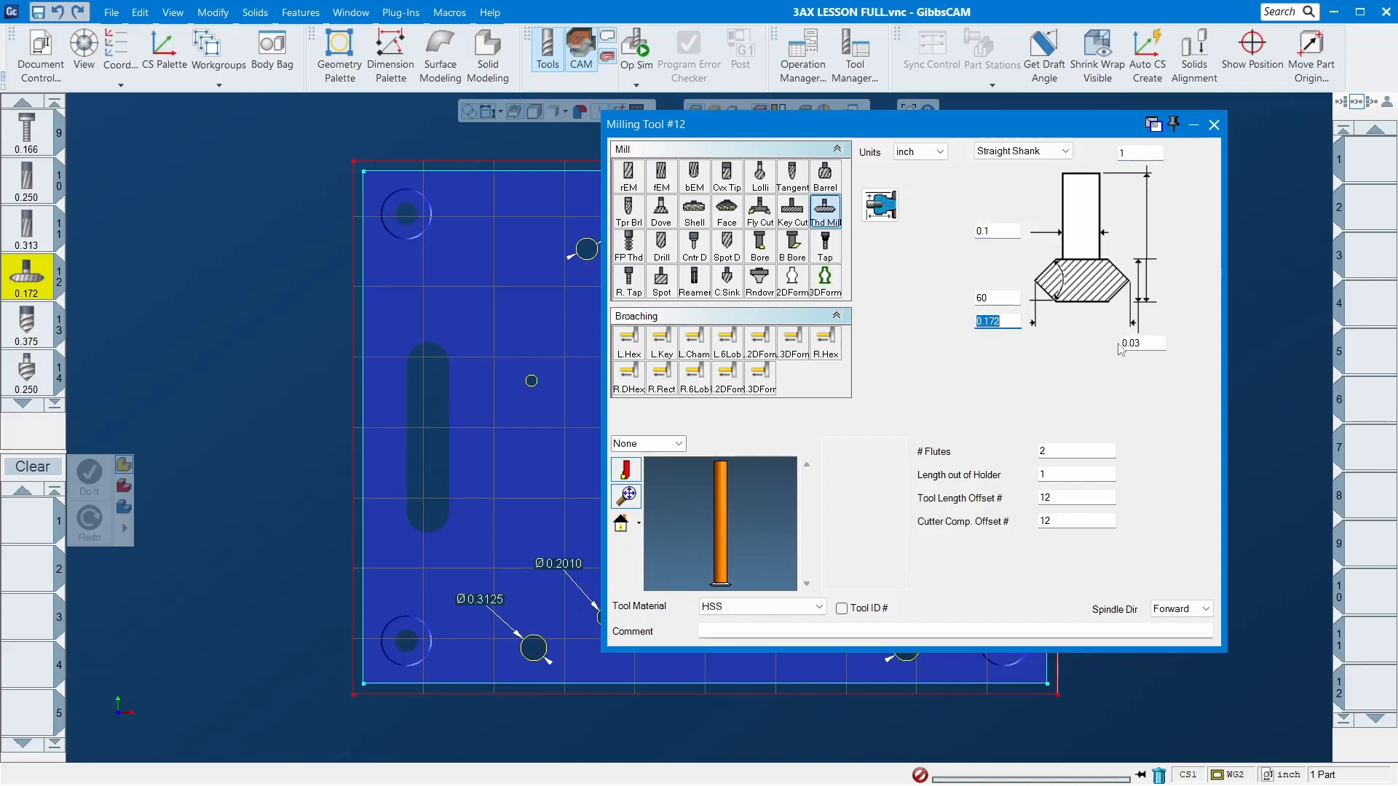
click(1213, 124)
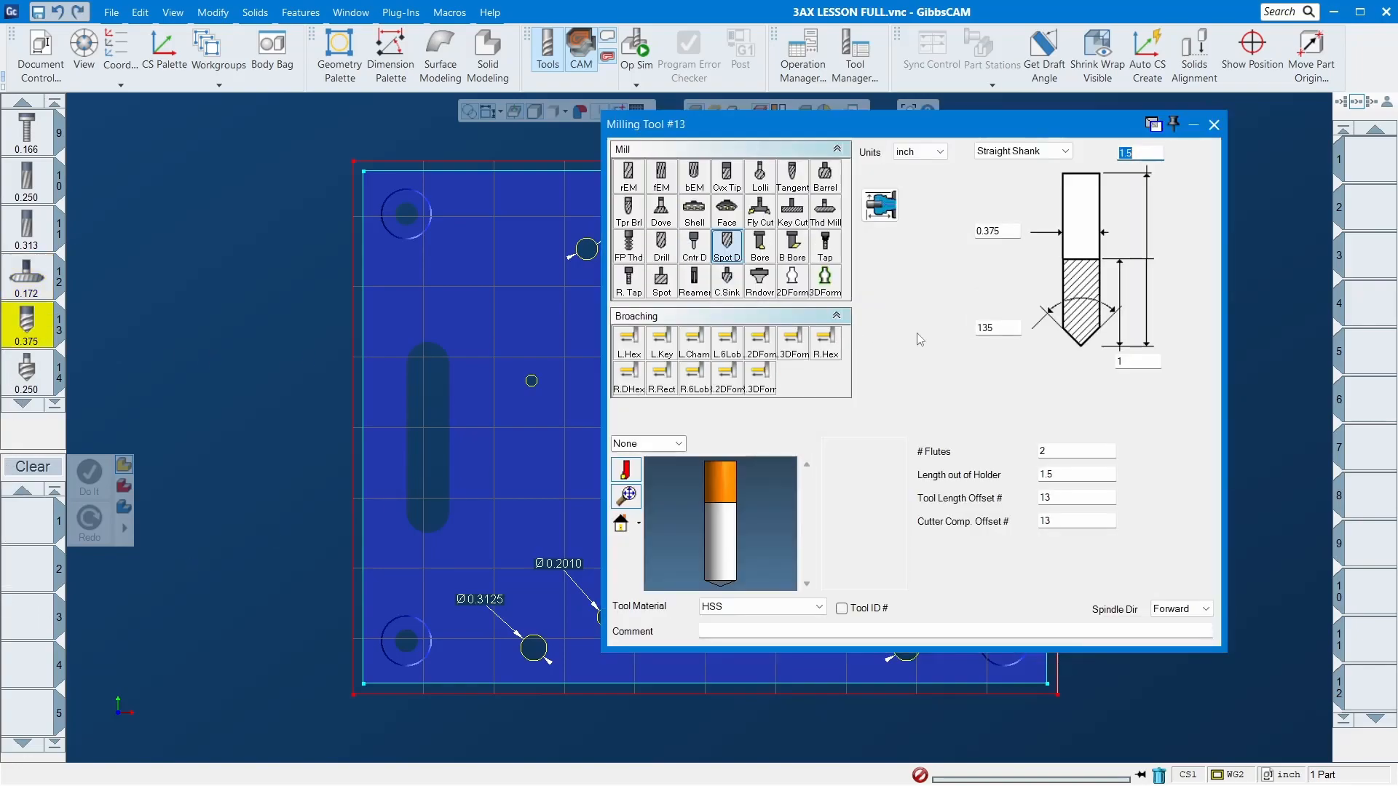
- Examine the settings of spot drill tool 13 and countersink tool 14 and check the end of the tool list
click(1212, 126)
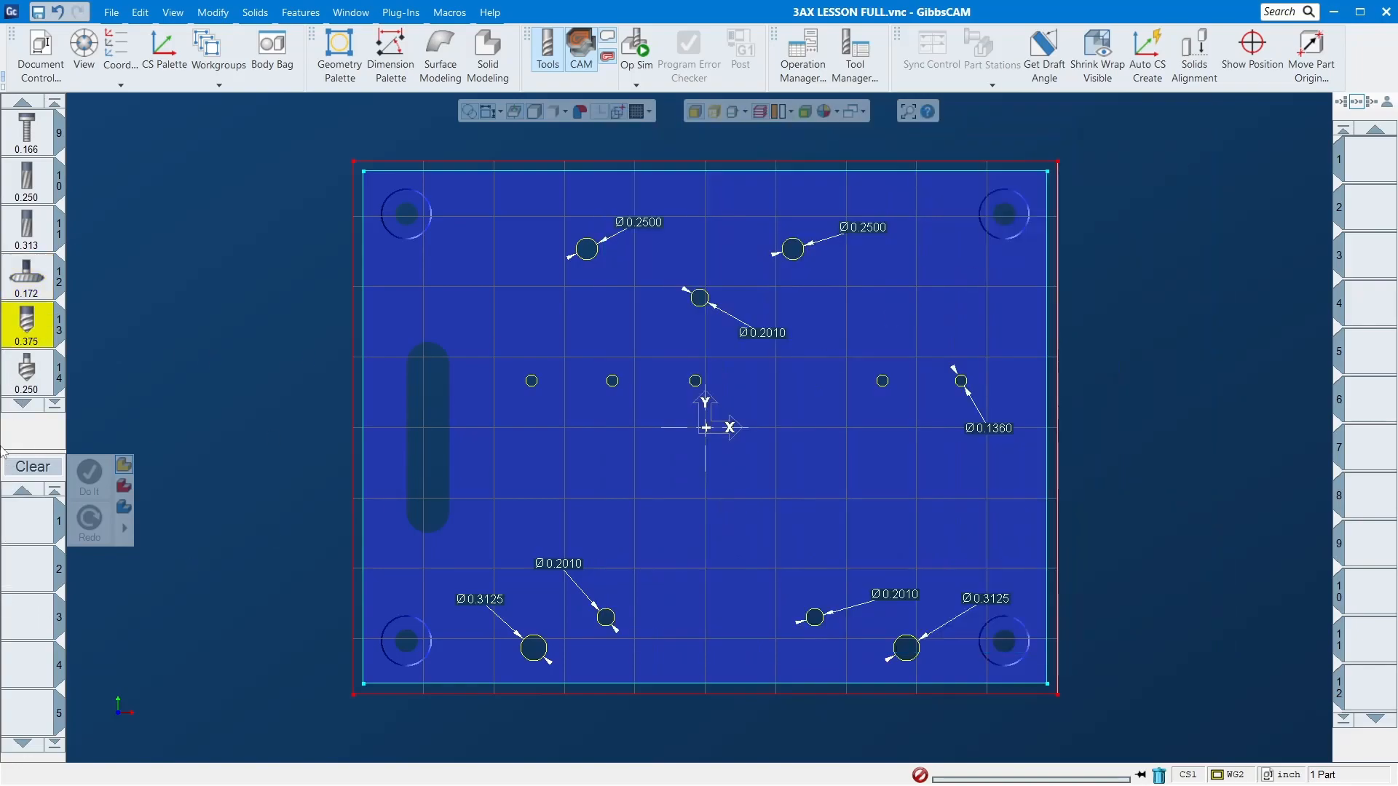
double_click(30, 384)
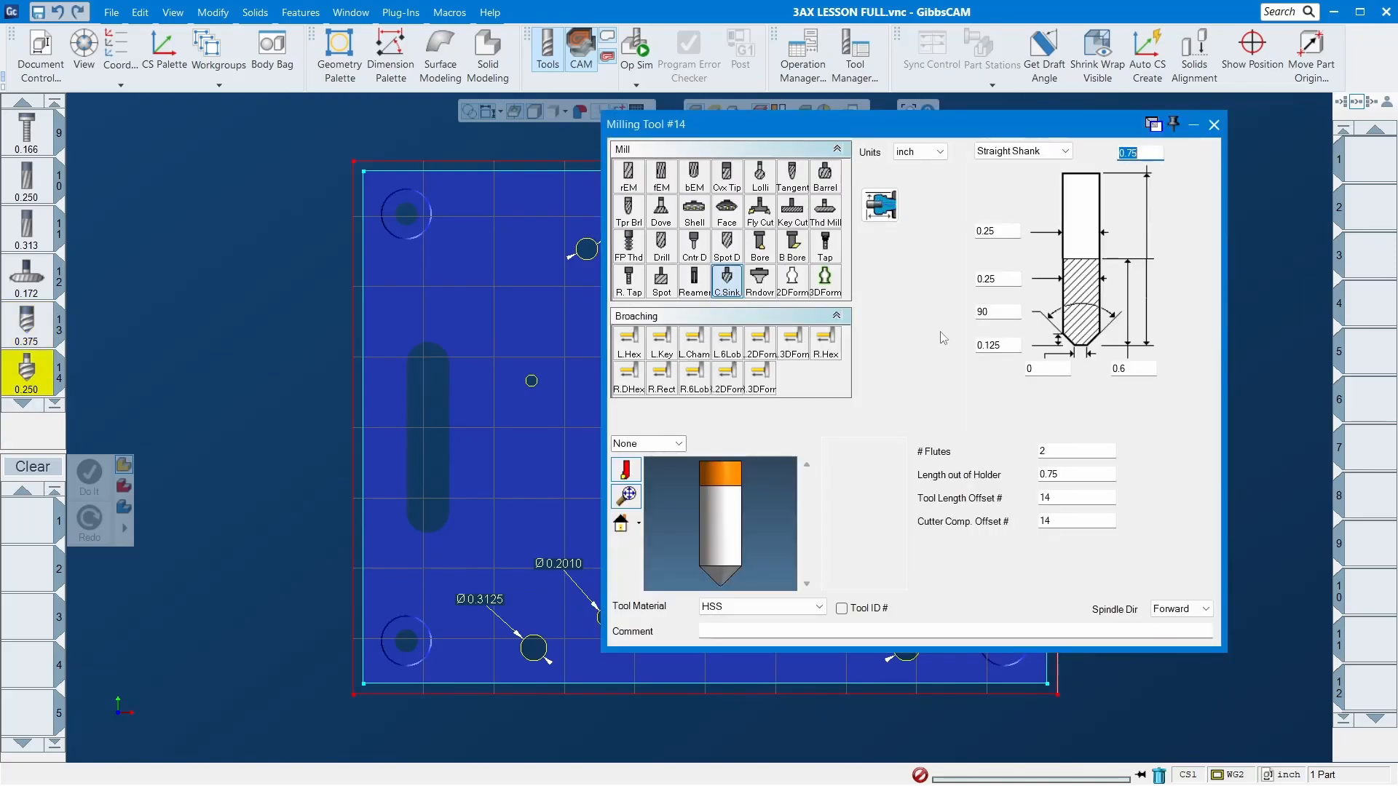
click(1212, 126)
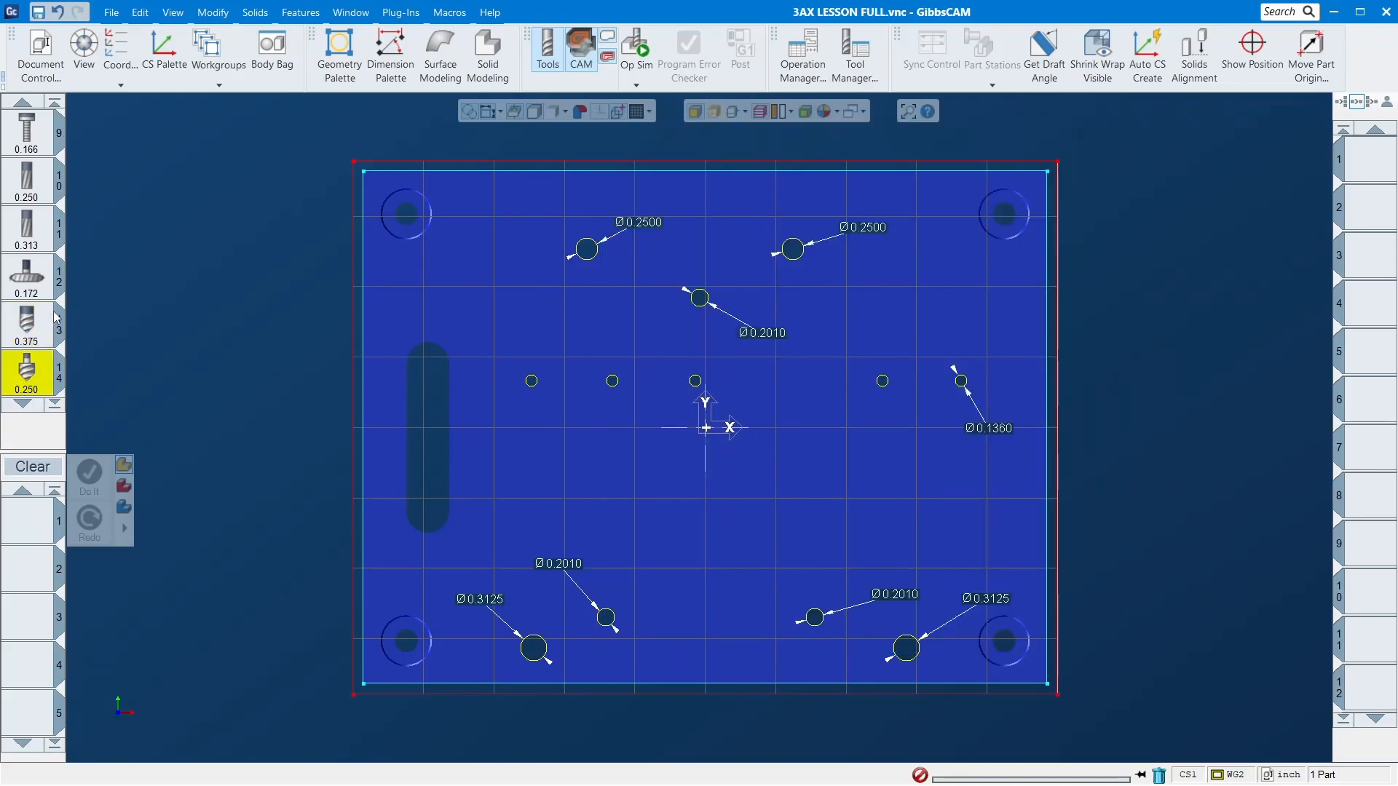
scroll(18, 295, down, 3)
scroll(18, 296, up, 2)
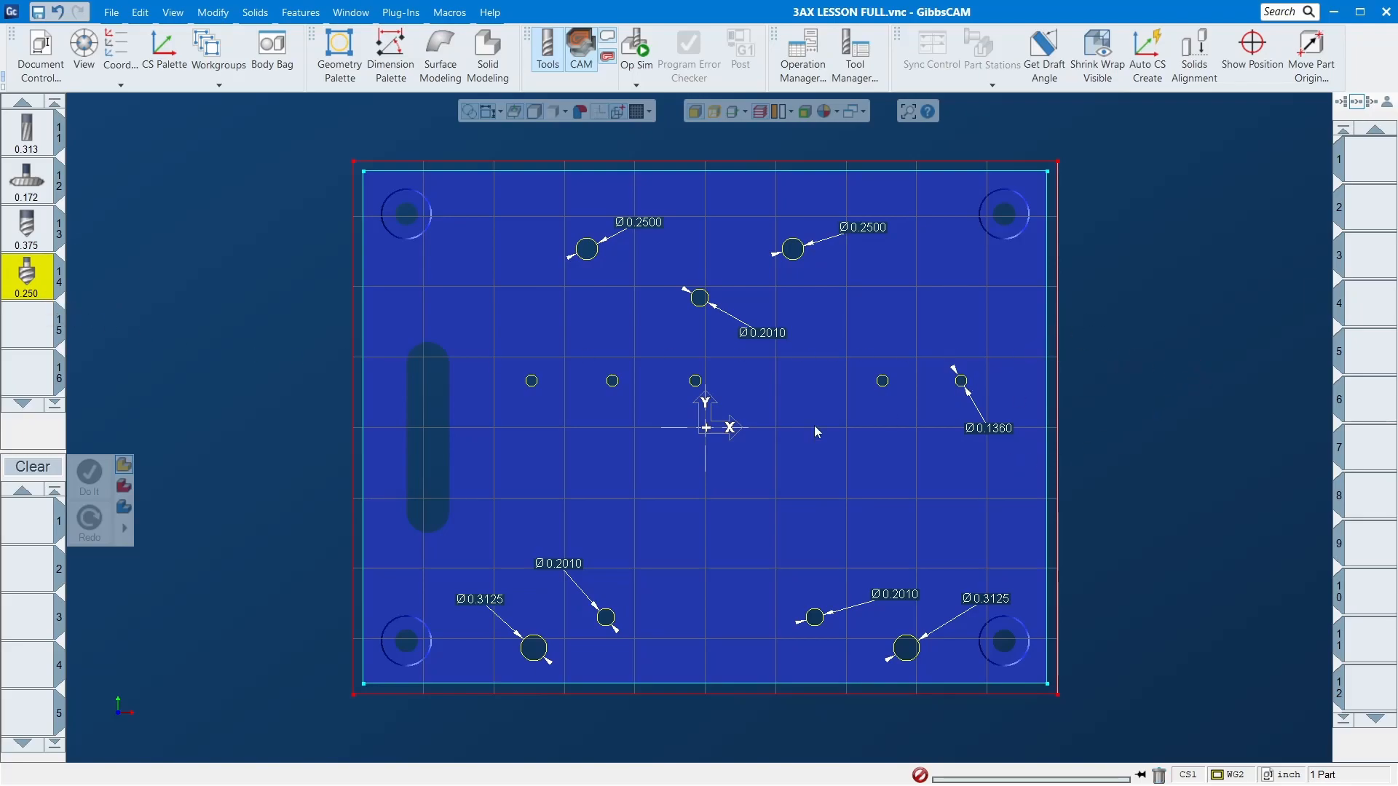
- Add a horizontal dimension between the upper corners of the inner rectangle and place it above the part
middle_drag(942, 515, 249, 298)
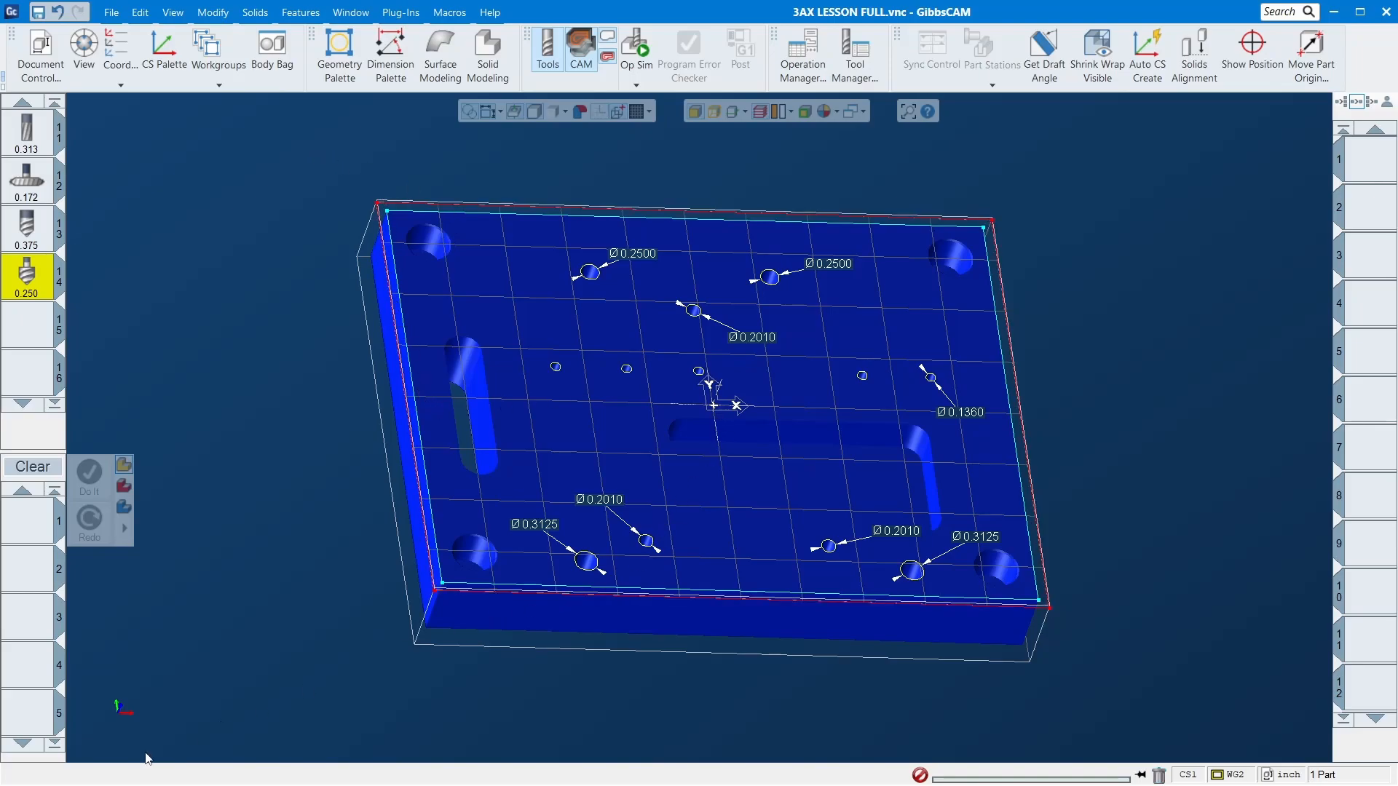
click(129, 684)
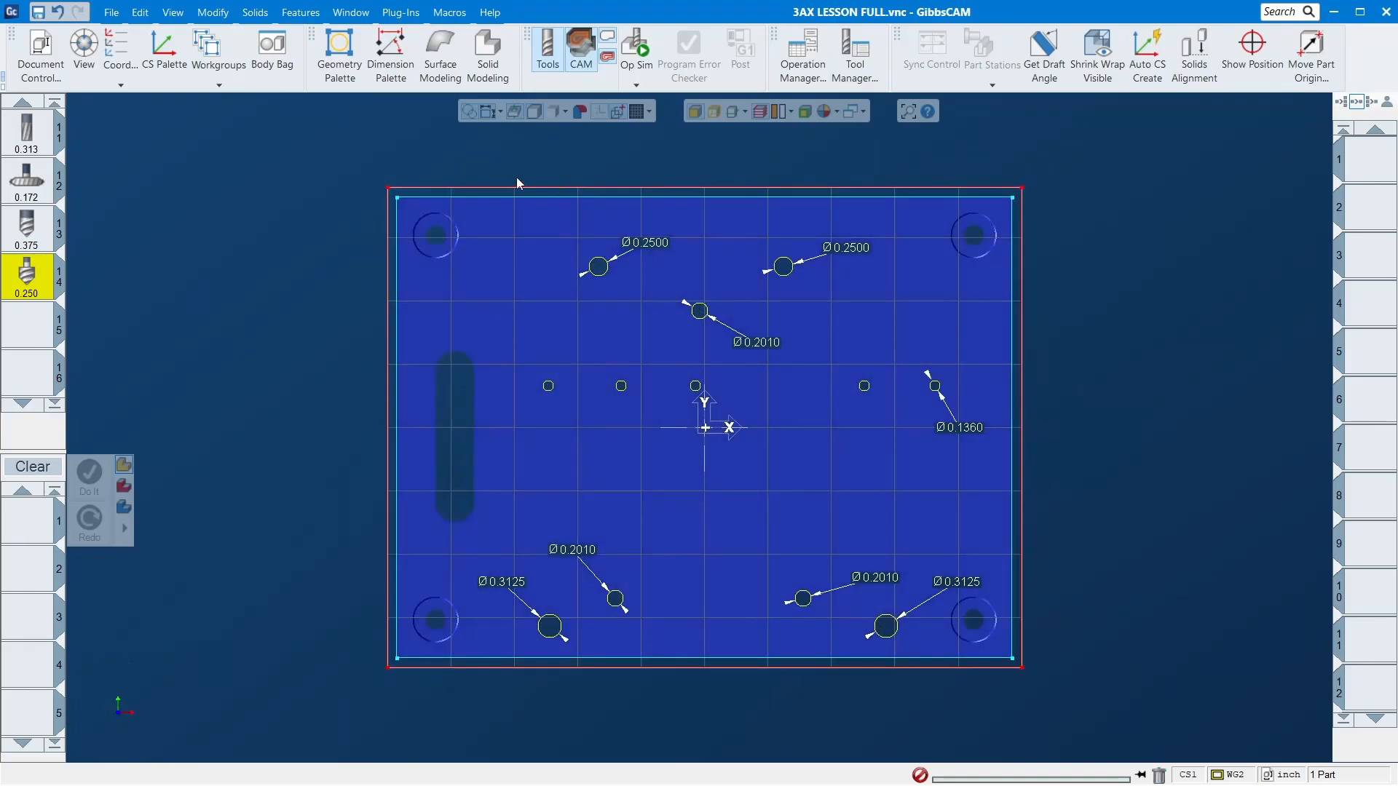
click(397, 198)
shift+click(1012, 197)
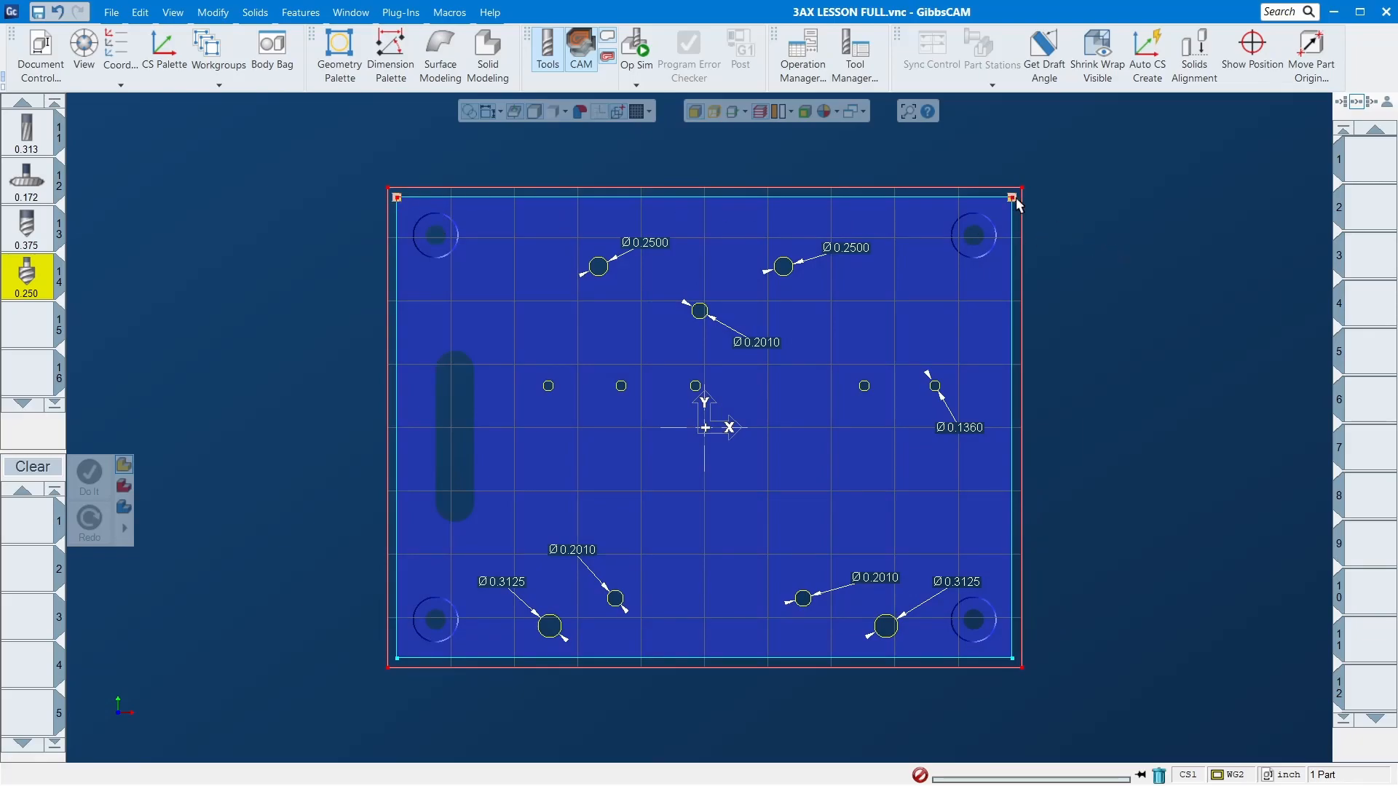
click(379, 52)
click(109, 165)
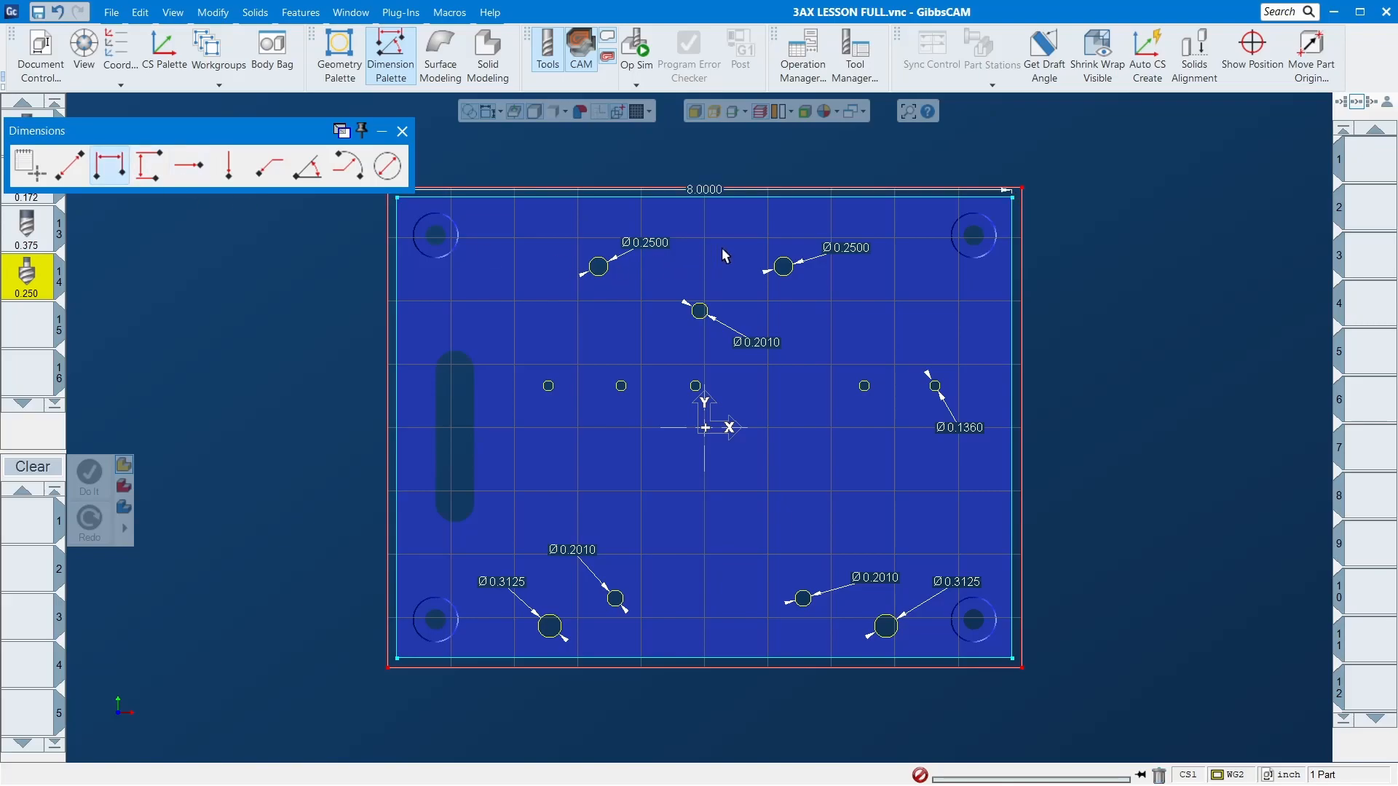
drag(713, 191, 712, 161)
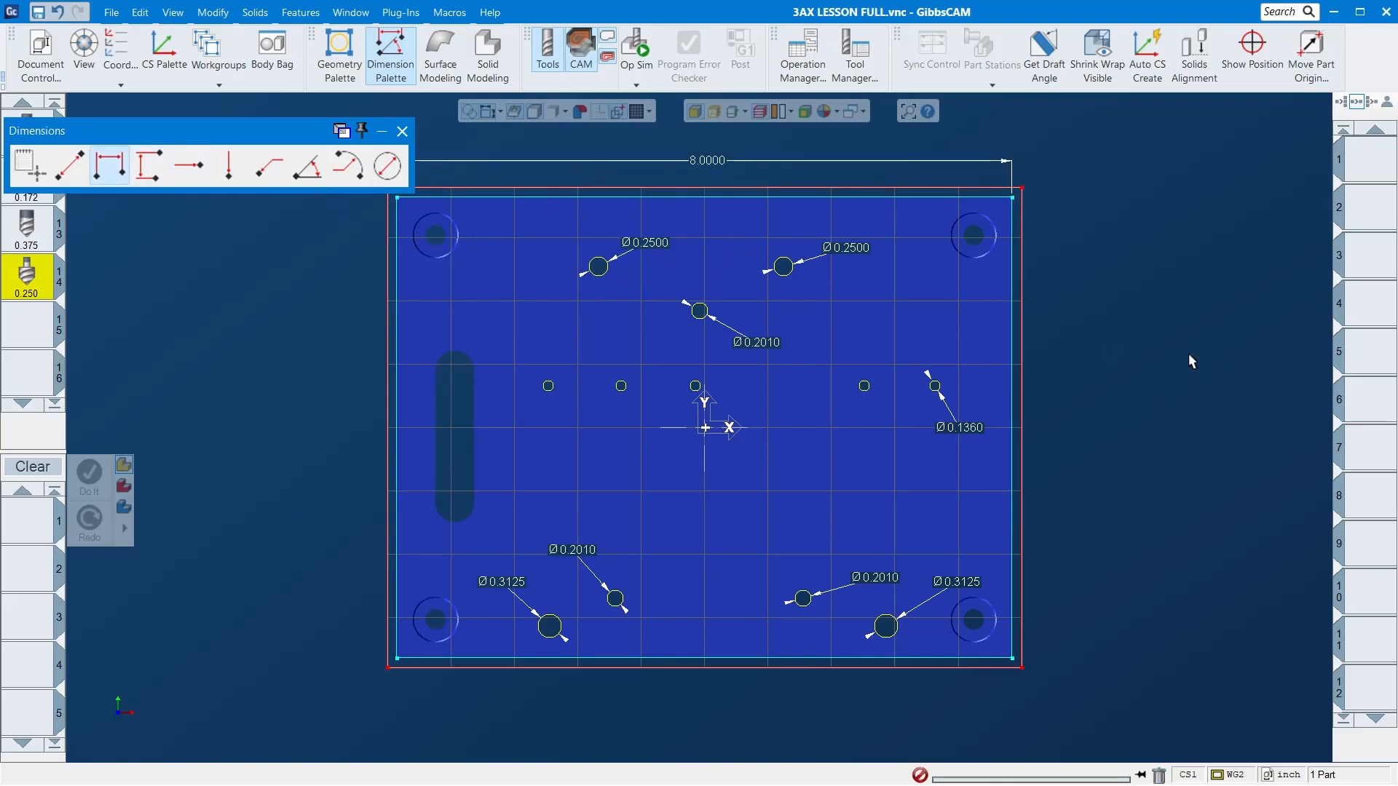
- Add a vertical dimension between the right-hand corners of the inner rectangle, place it beside the part, and close the dimension tools
click(1012, 197)
click(1012, 659)
click(149, 166)
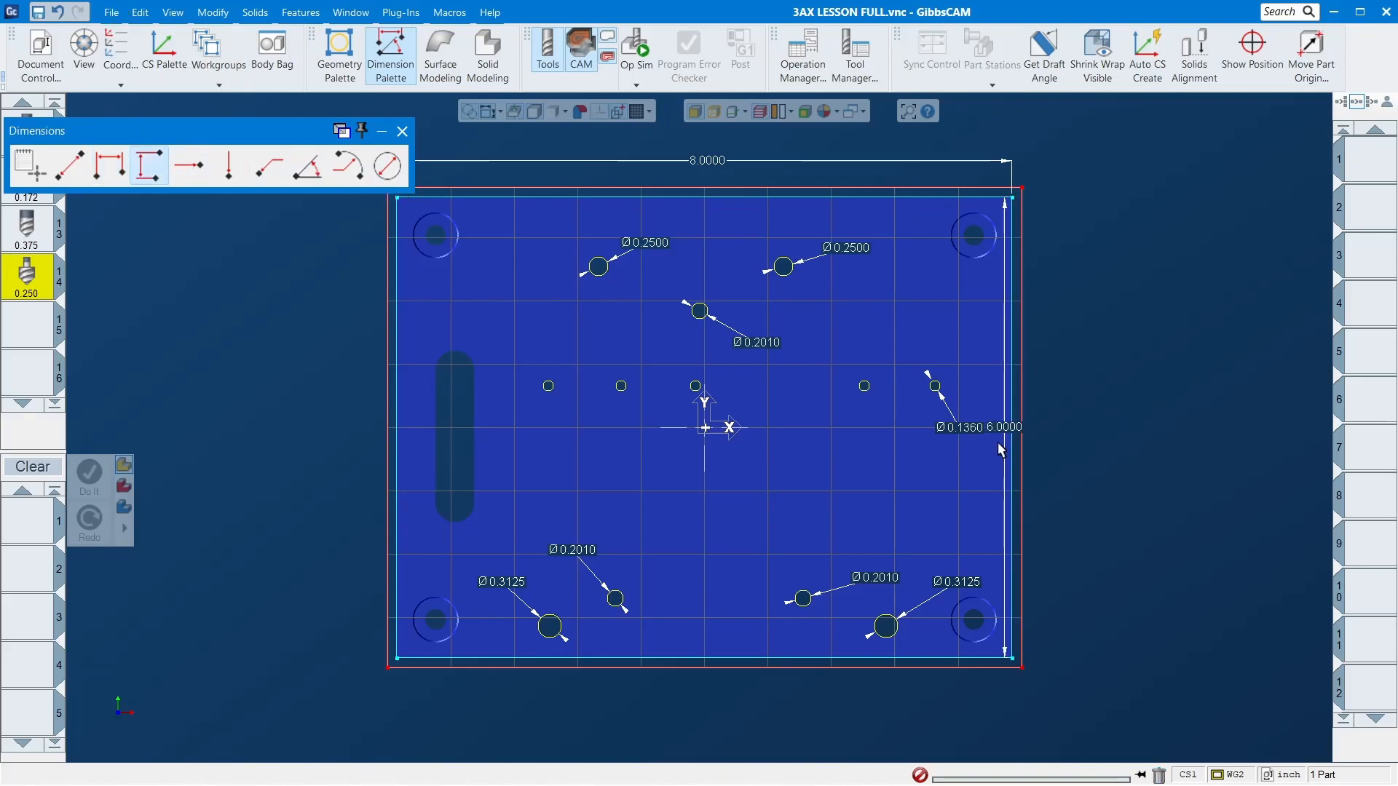
drag(1009, 431, 1067, 437)
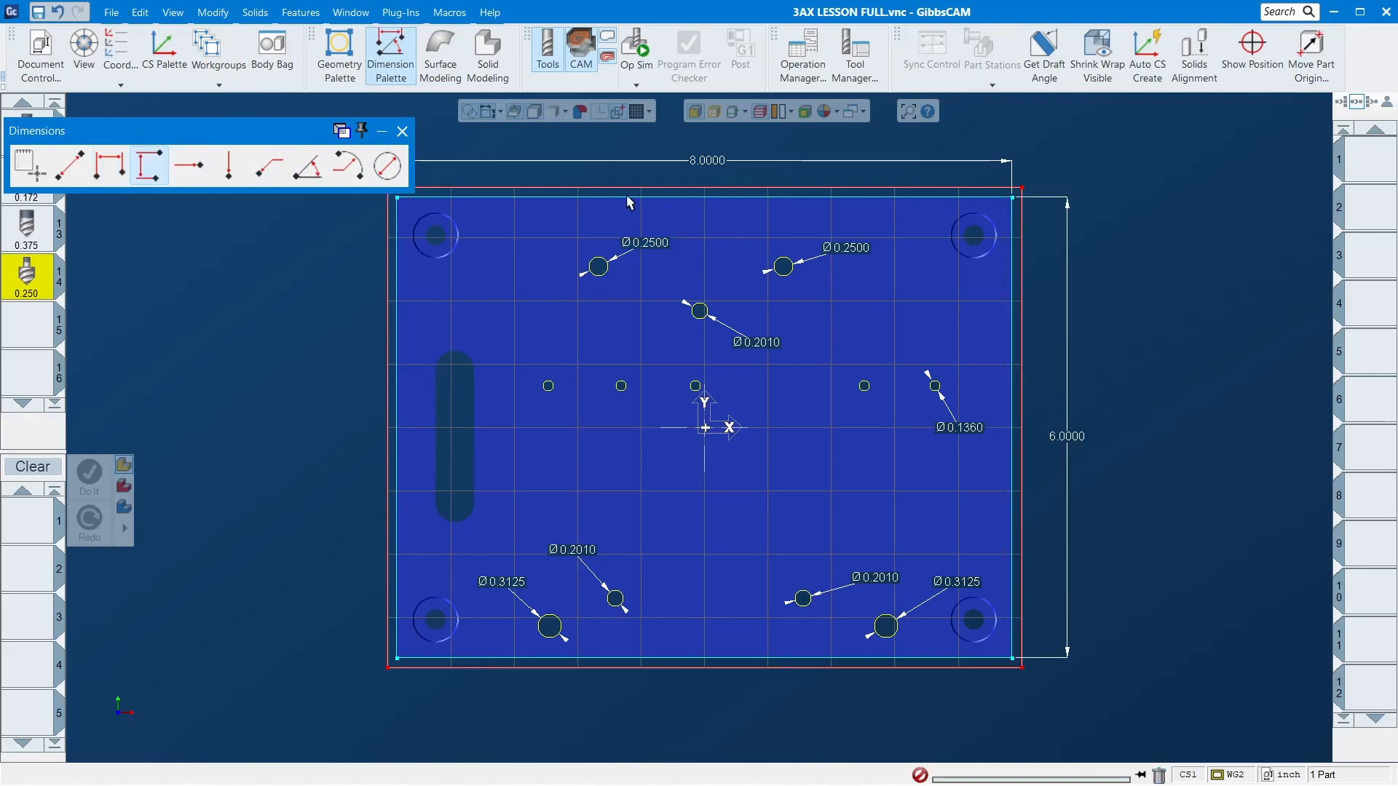
click(403, 132)
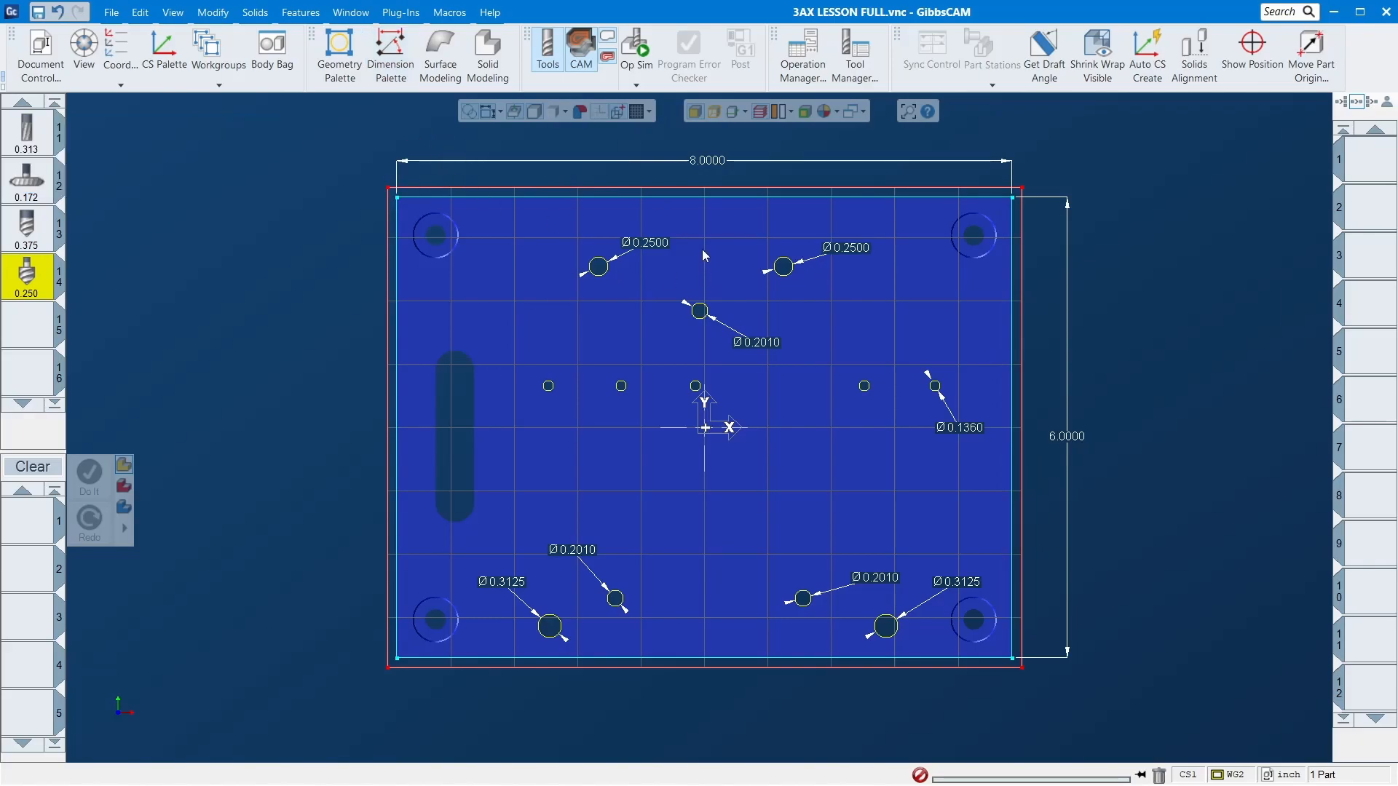
- Highlight the outer rectangle around the part to check the stock outline, clearing the selection when finished
click(421, 188)
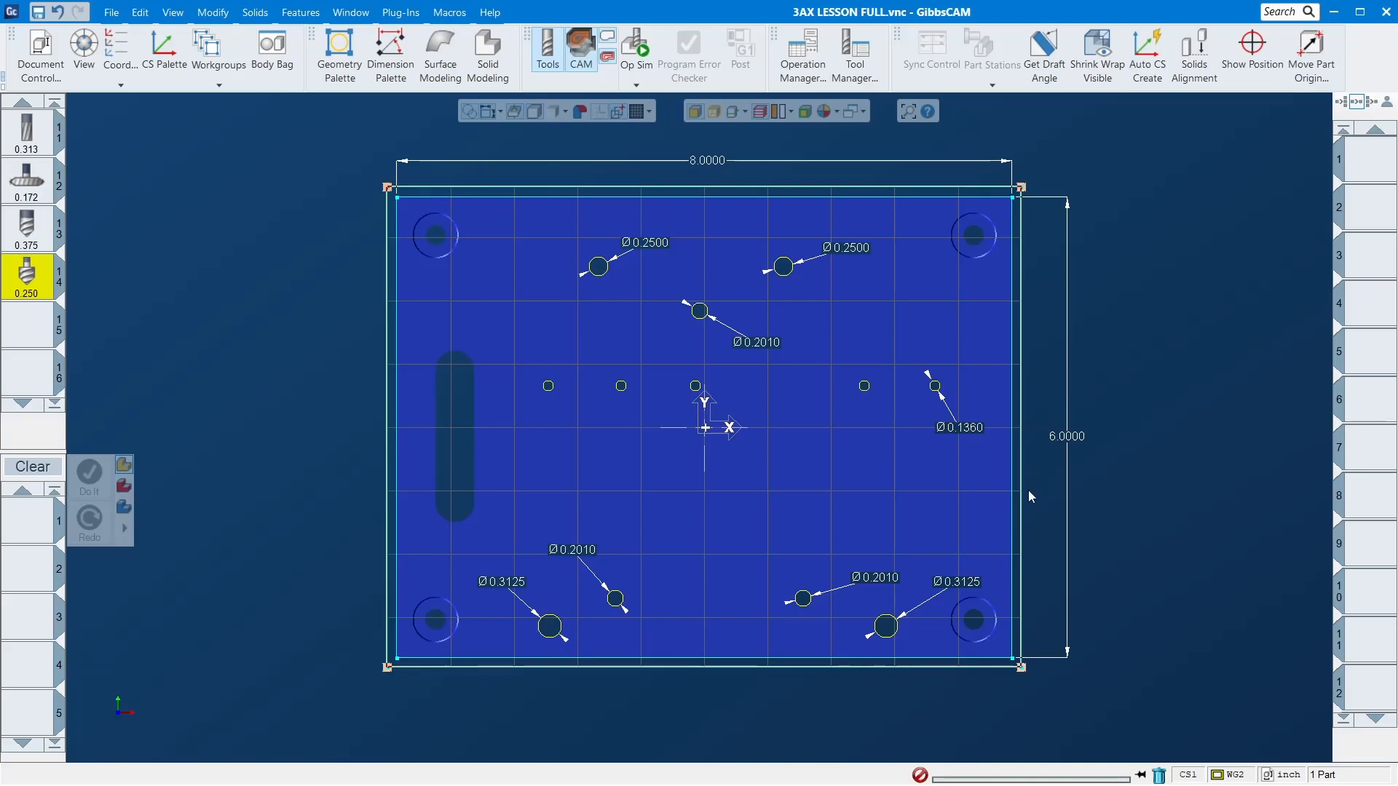
click(303, 146)
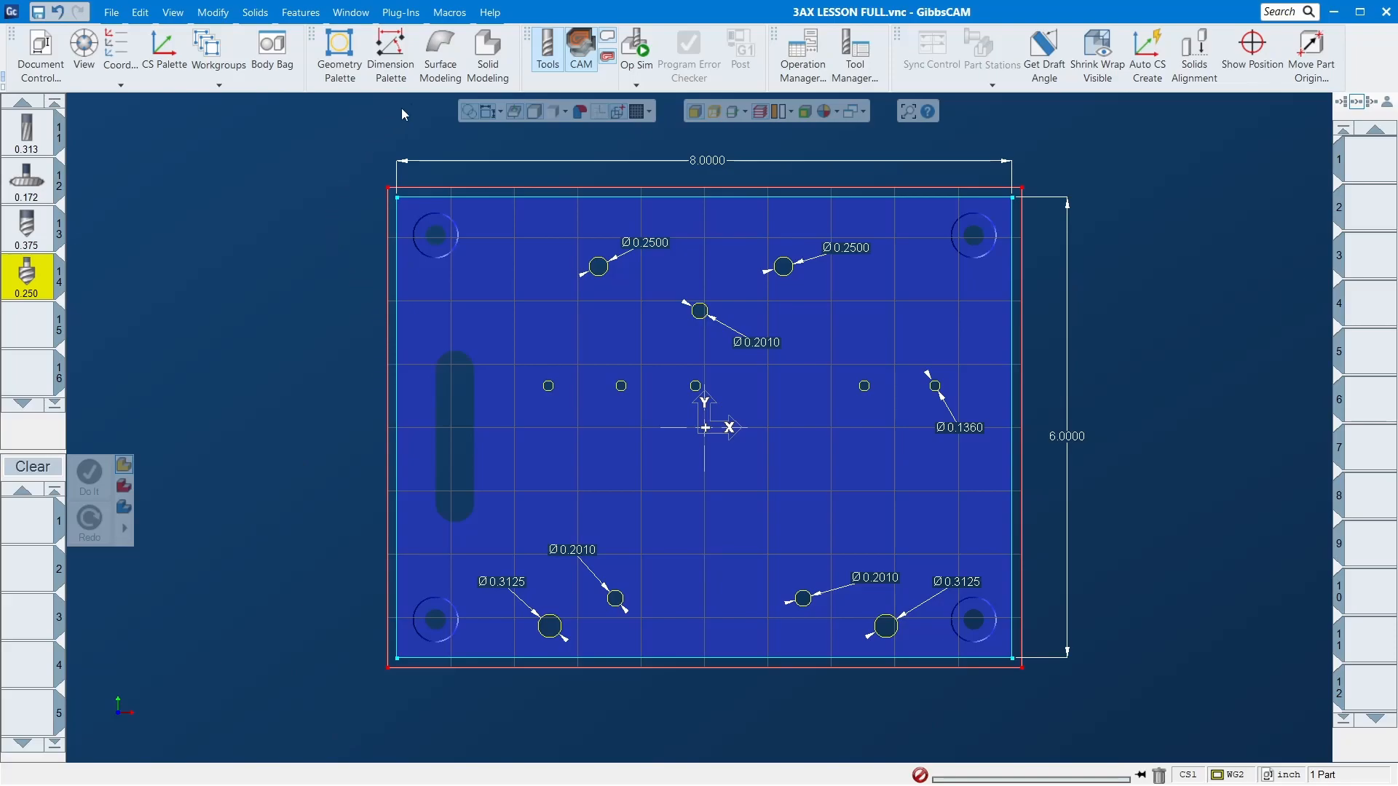
click(487, 53)
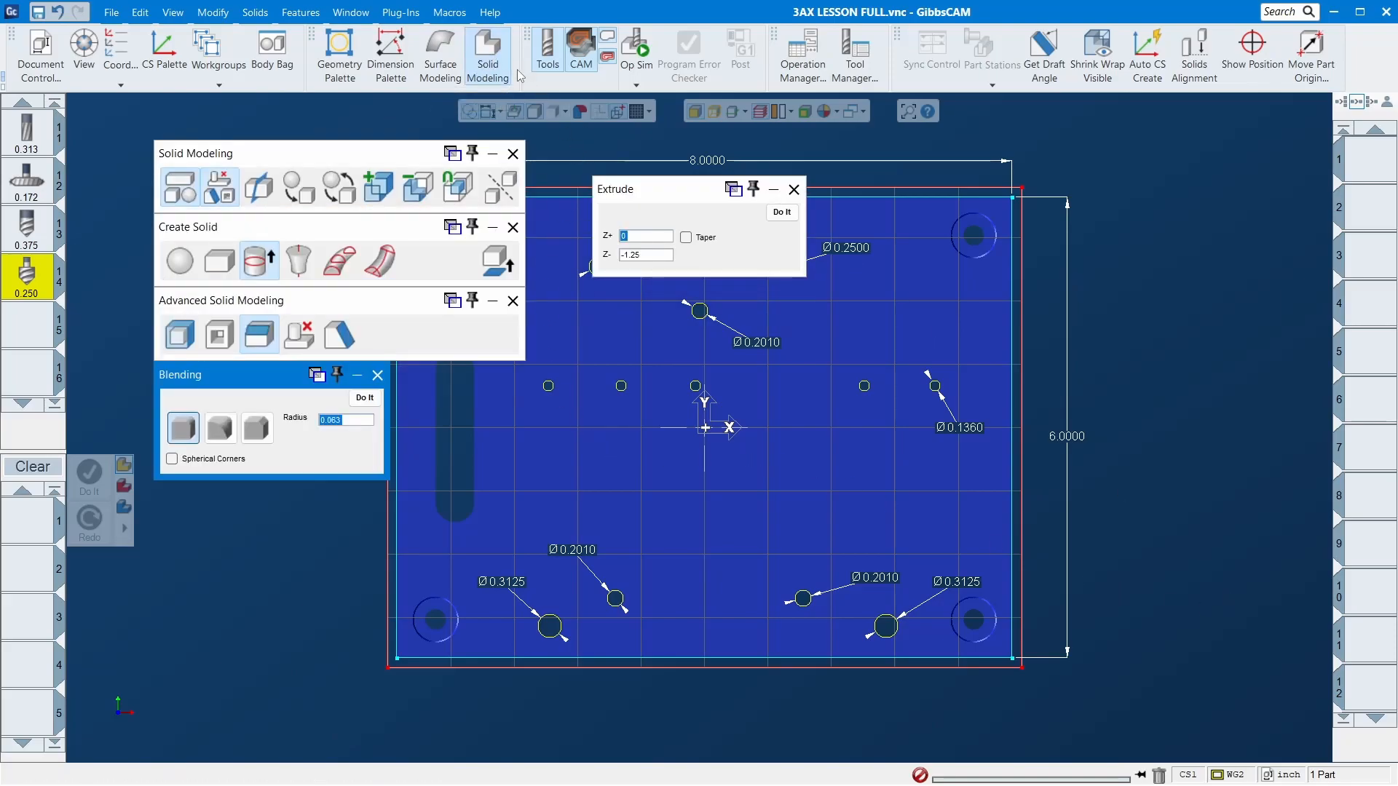
click(488, 55)
- Bring the stock body out of the Body Bag, view it around the part in 3D, and return it to the bag
click(272, 50)
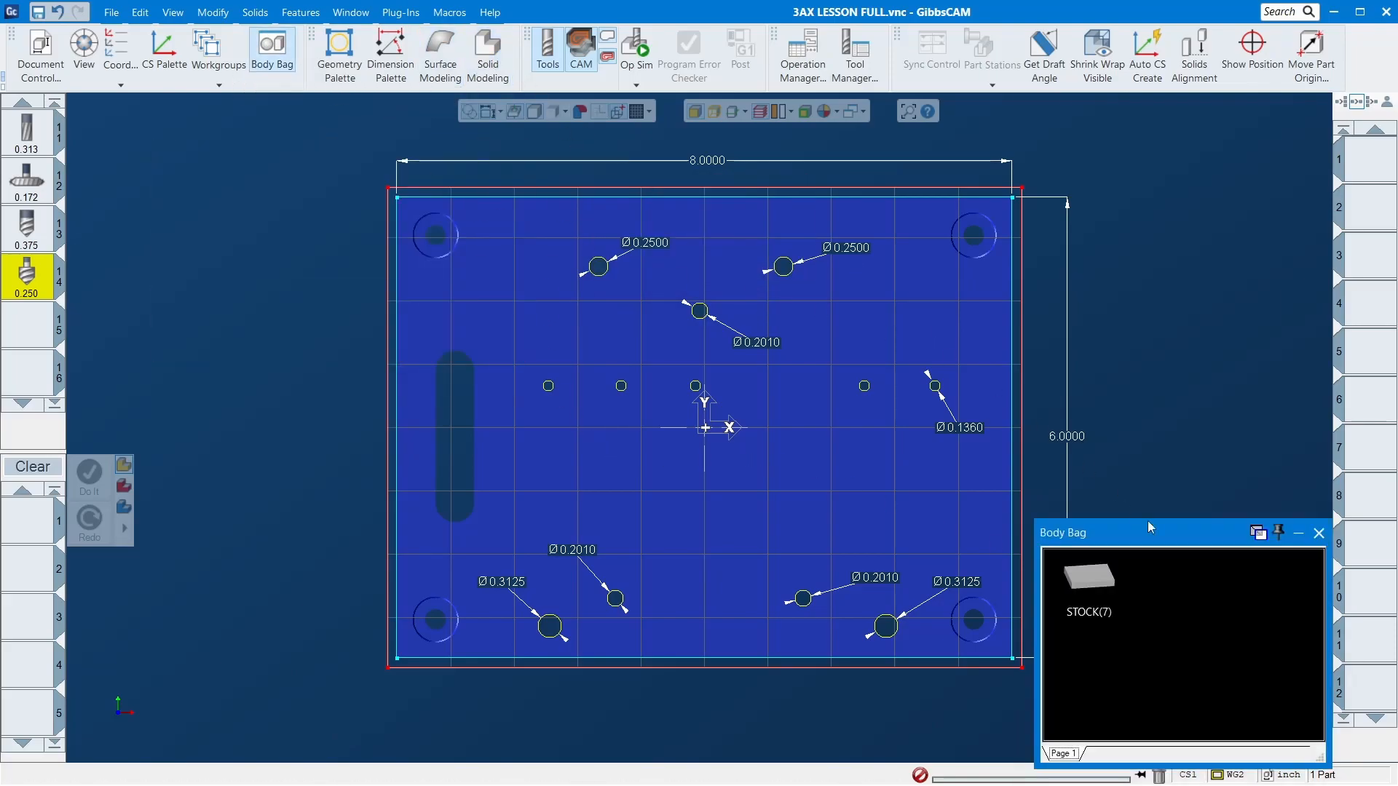
double_click(1096, 582)
middle_drag(689, 412, 393, 149)
middle_drag(468, 485, 982, 493)
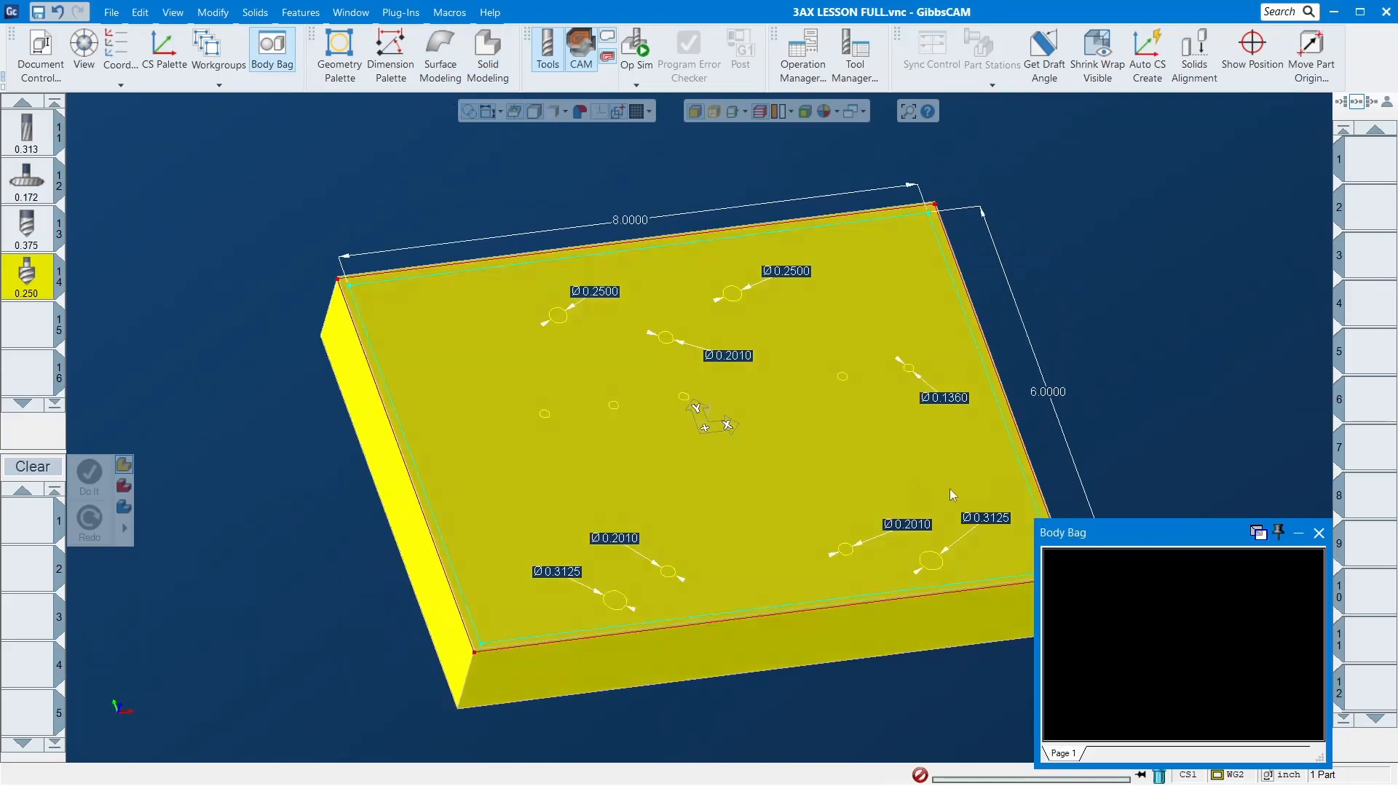
double_click(749, 433)
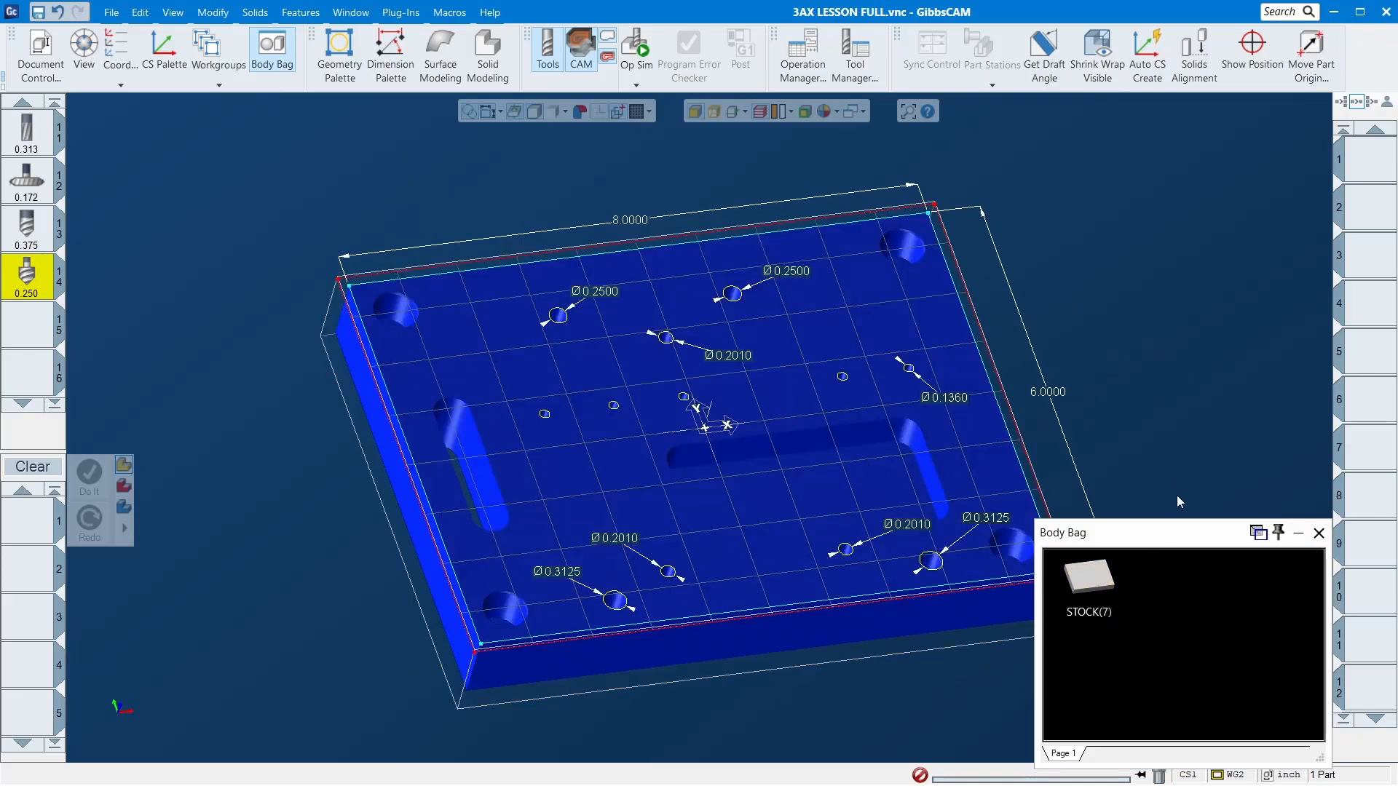
click(1318, 533)
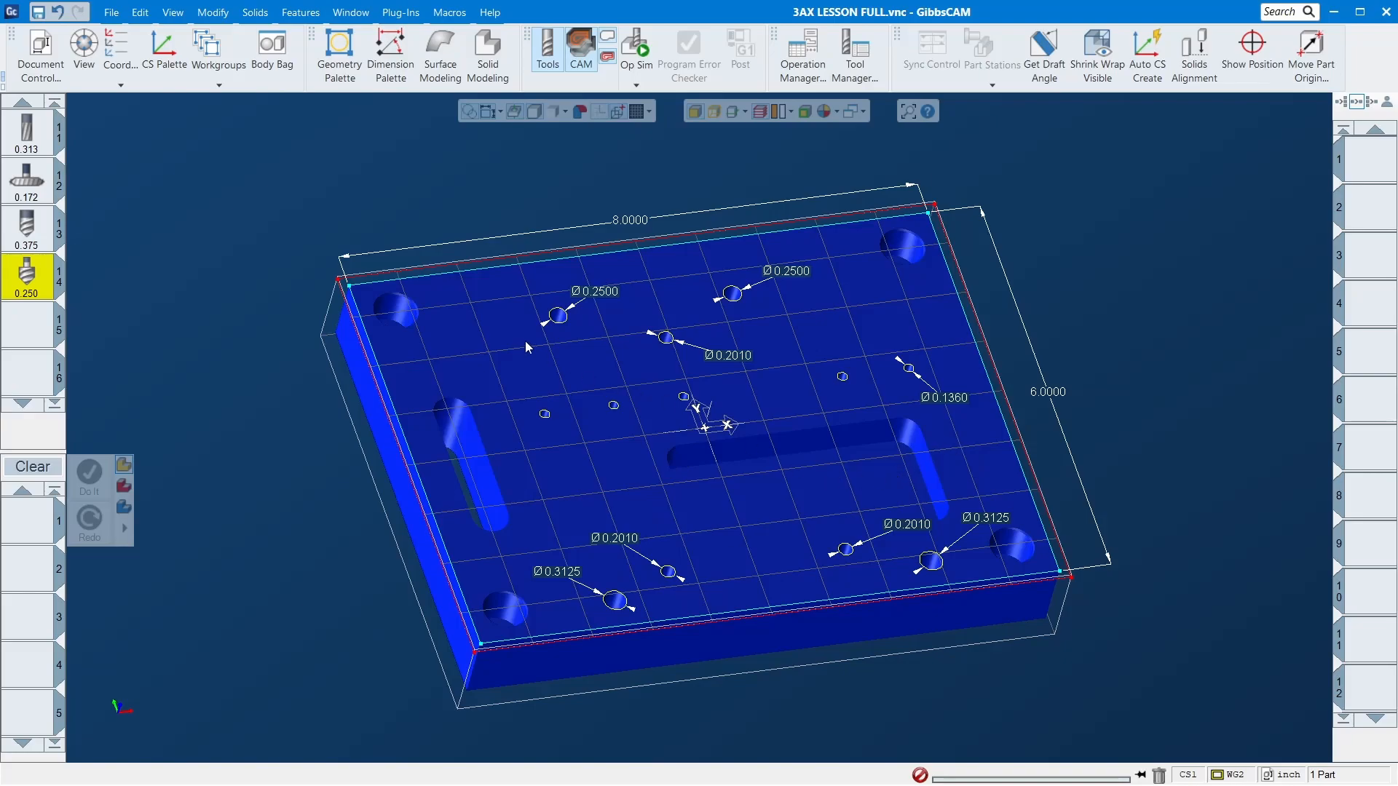
- Activate workgroup 1 and examine its pocket, slot and counterbore geometry on the part, highlighting the large pocket's floor
click(208, 36)
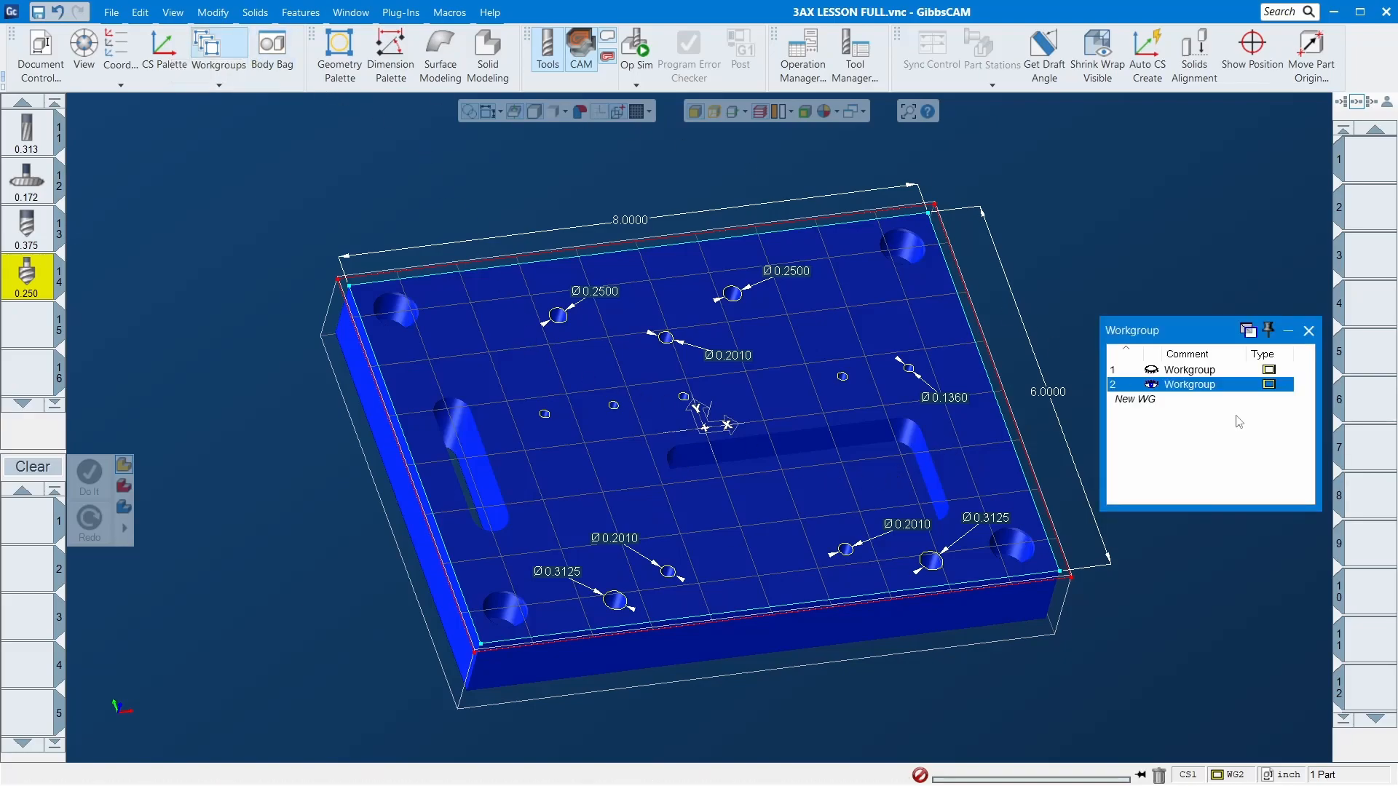
click(1203, 370)
click(842, 489)
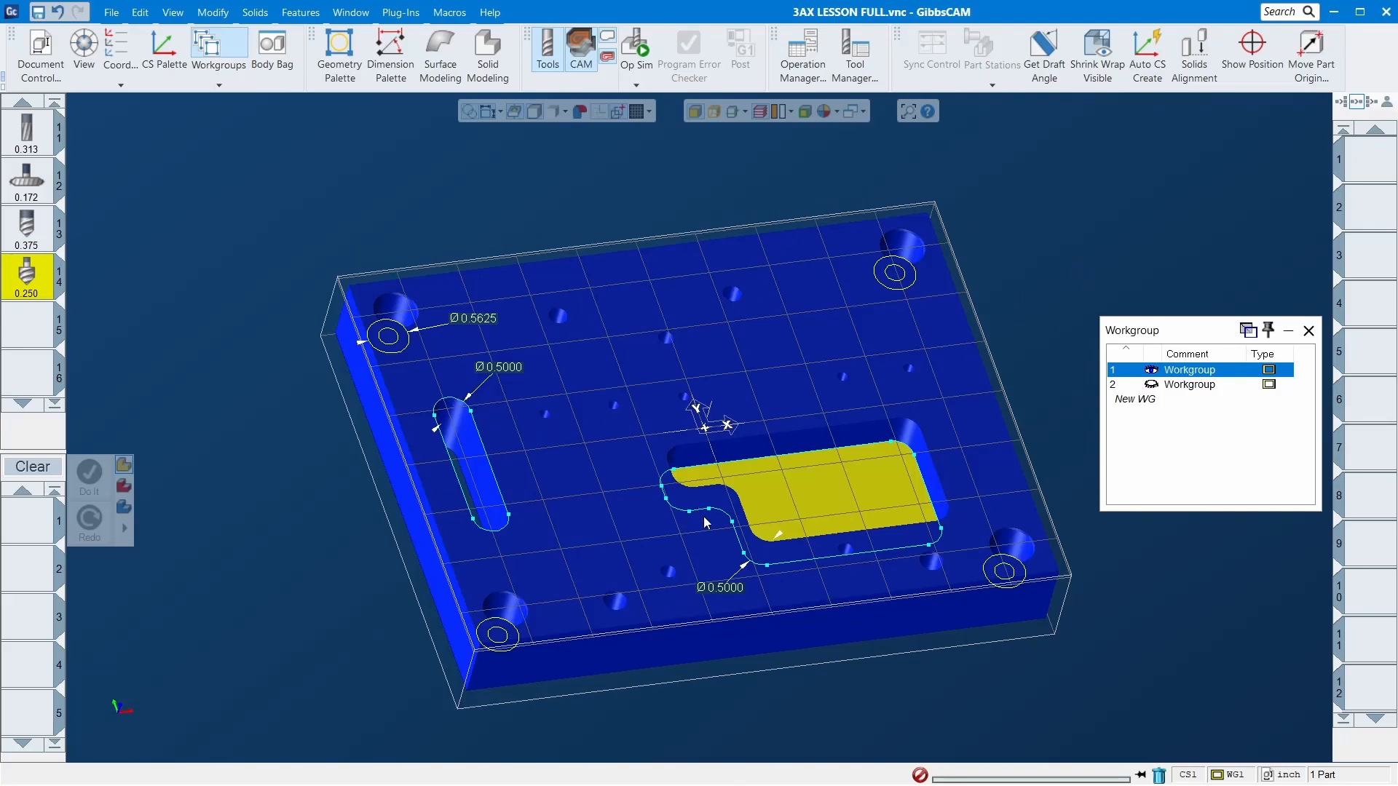
click(1308, 330)
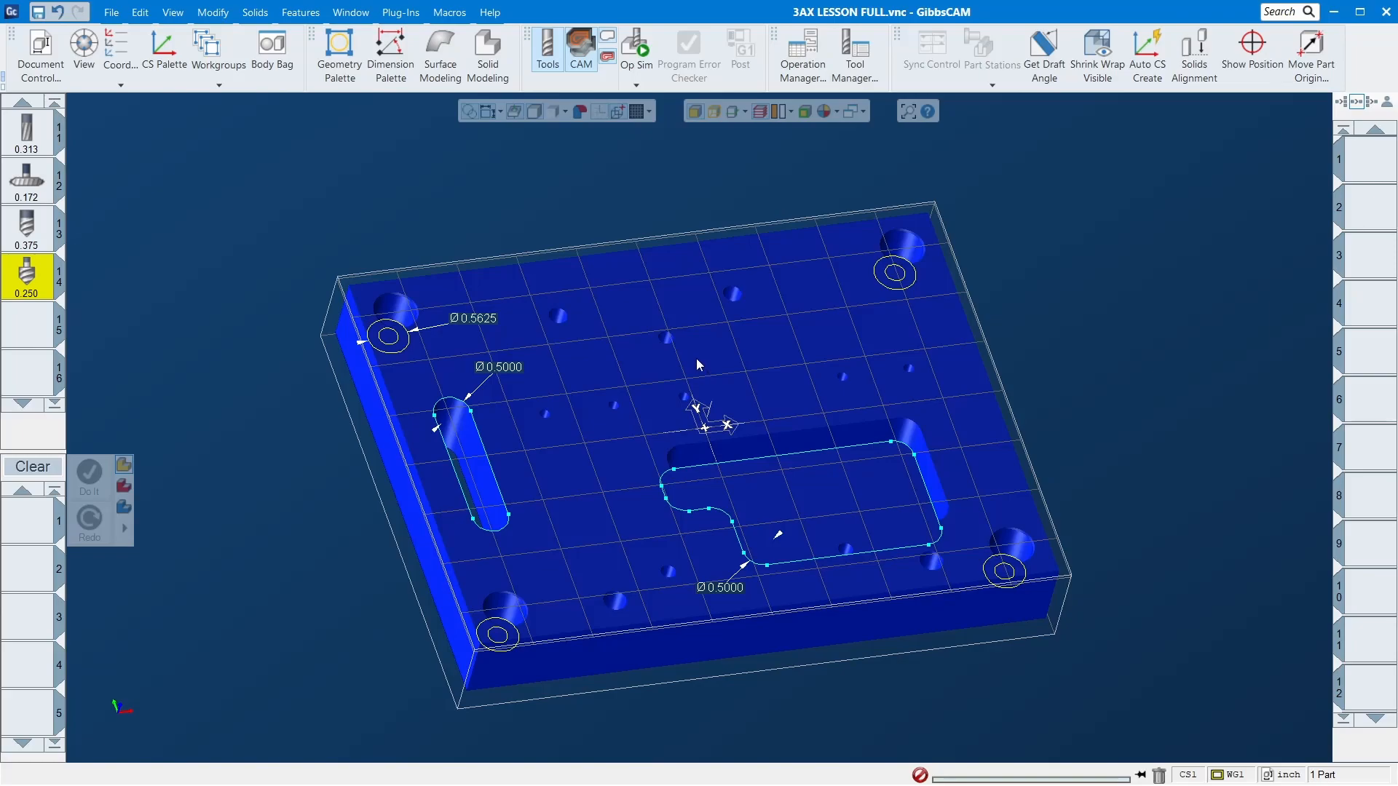
click(653, 354)
click(300, 234)
- Bring the stock body back out of the Body Bag and deselect it
click(274, 58)
double_click(1090, 573)
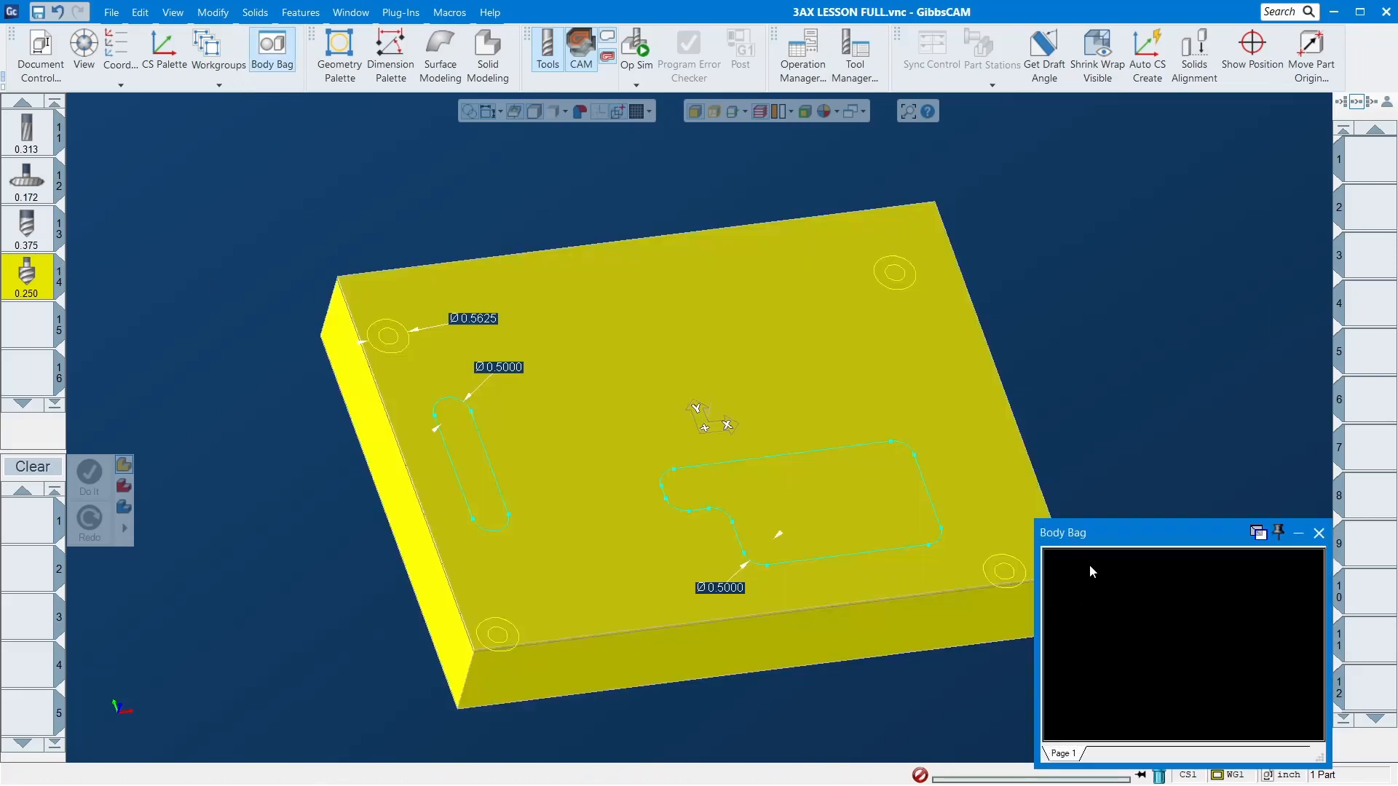
click(346, 219)
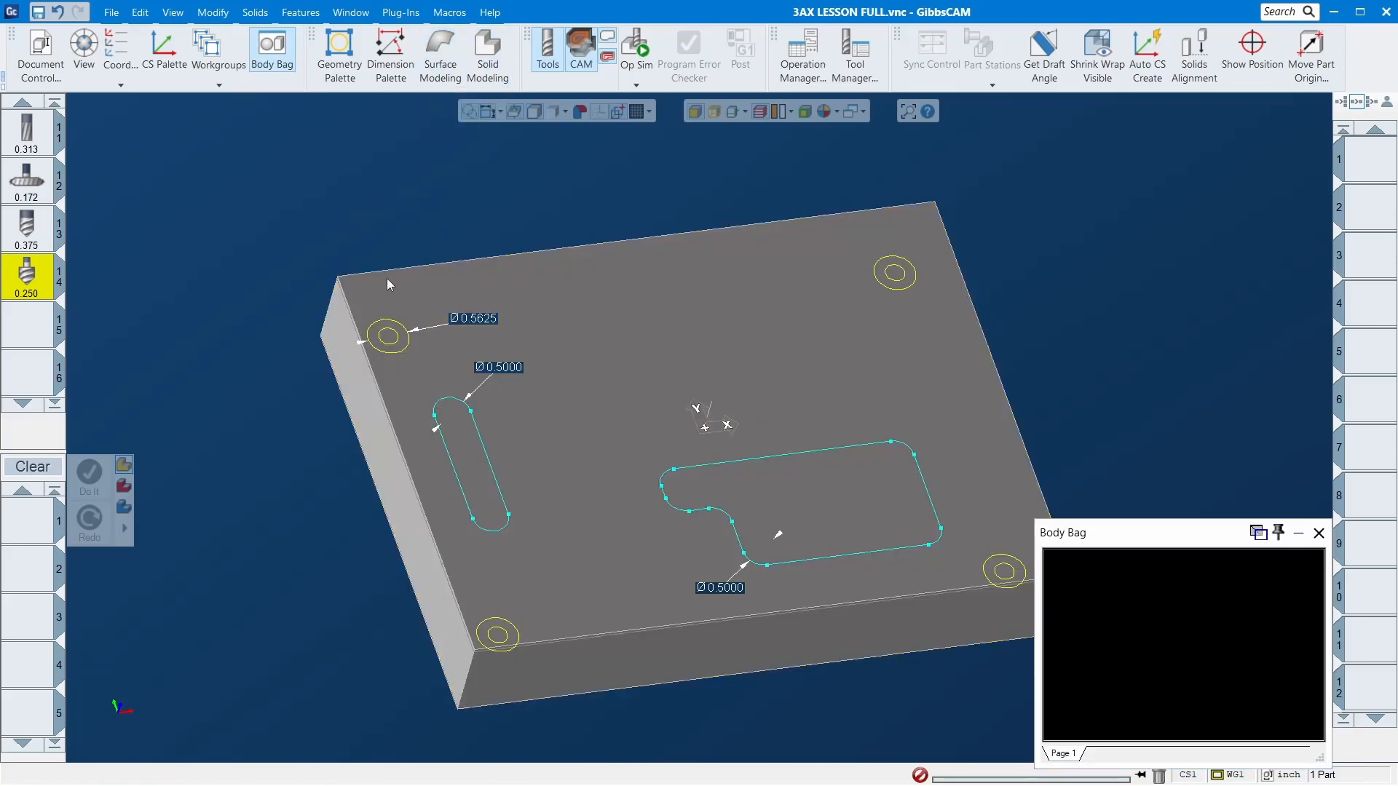
- Check the stock's -Z and +Z limits in the document settings and put the stock body back in the Body Bag
click(1095, 56)
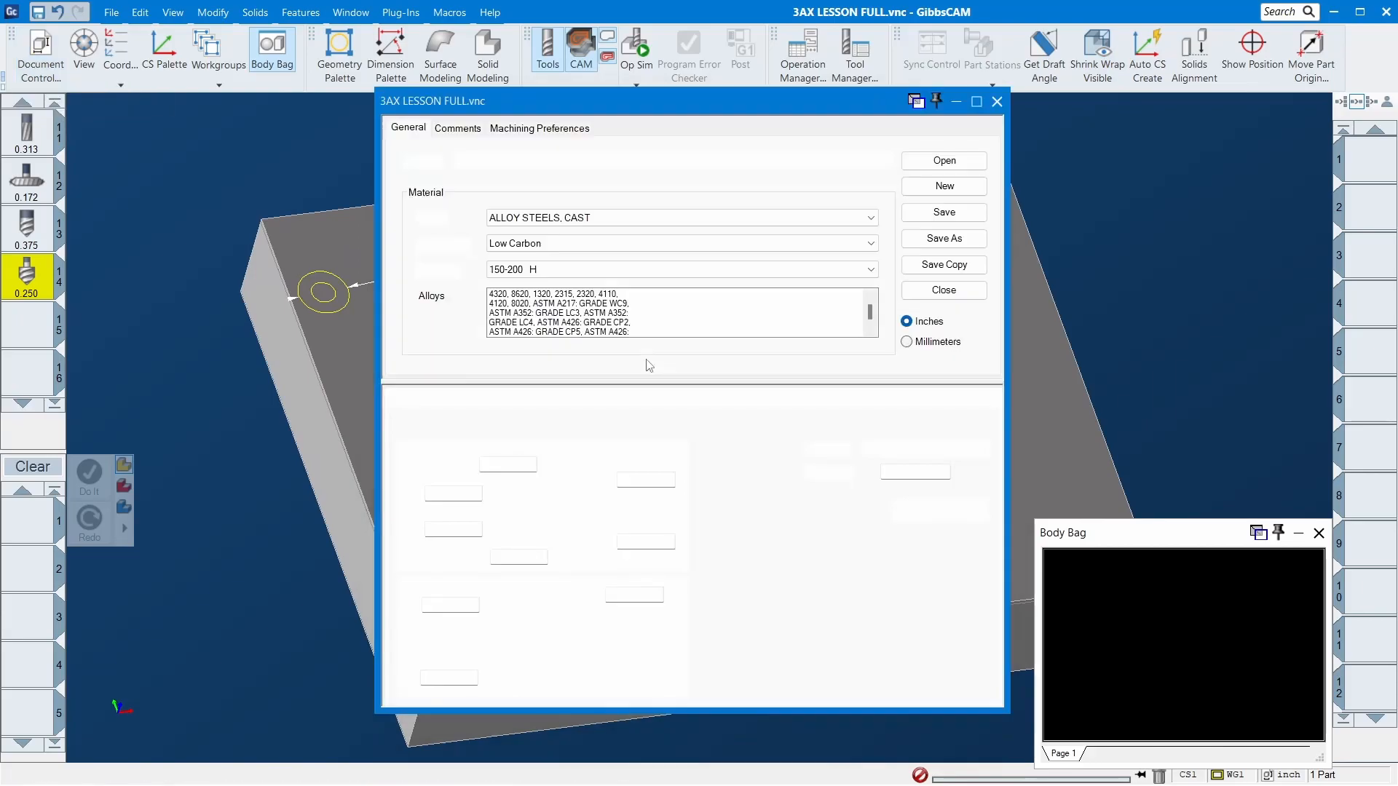
double_click(640, 543)
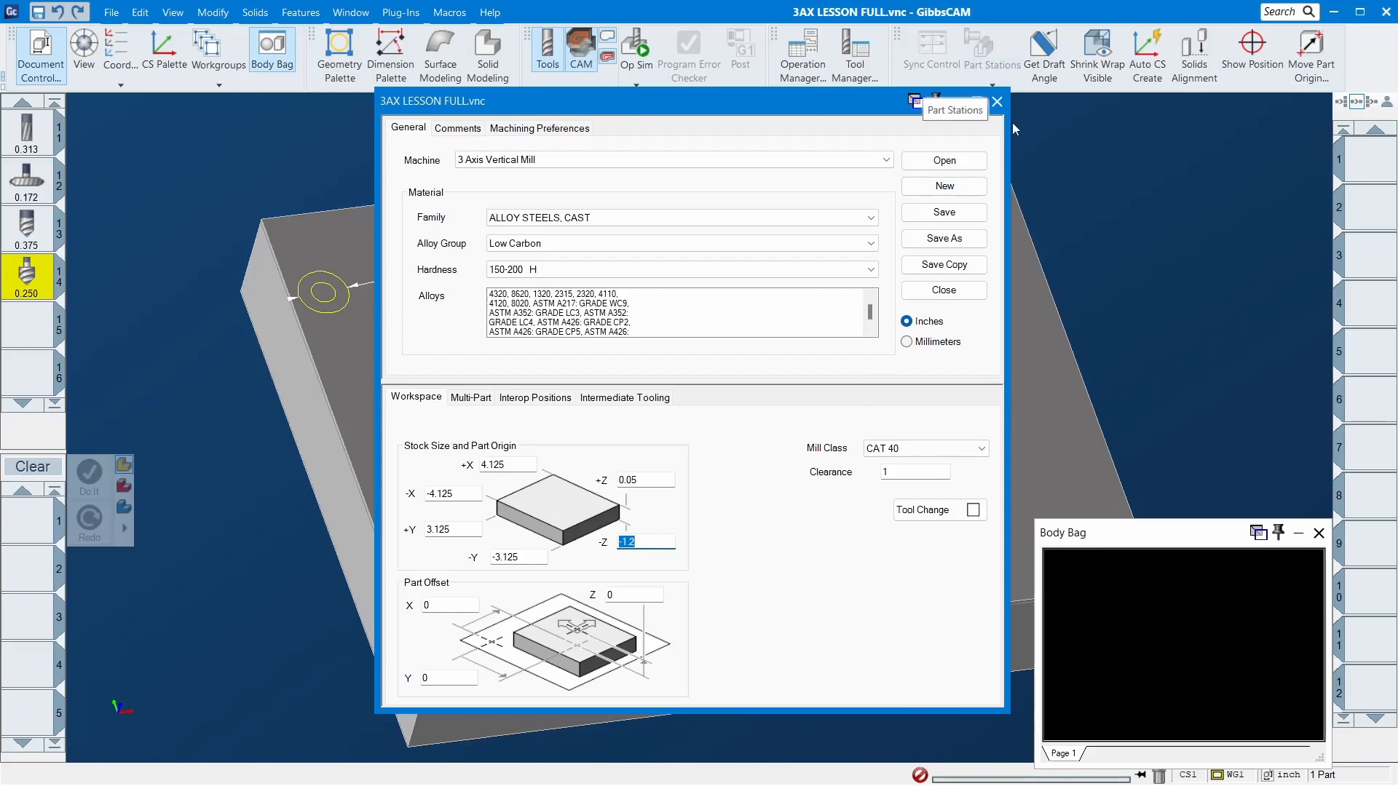
double_click(647, 478)
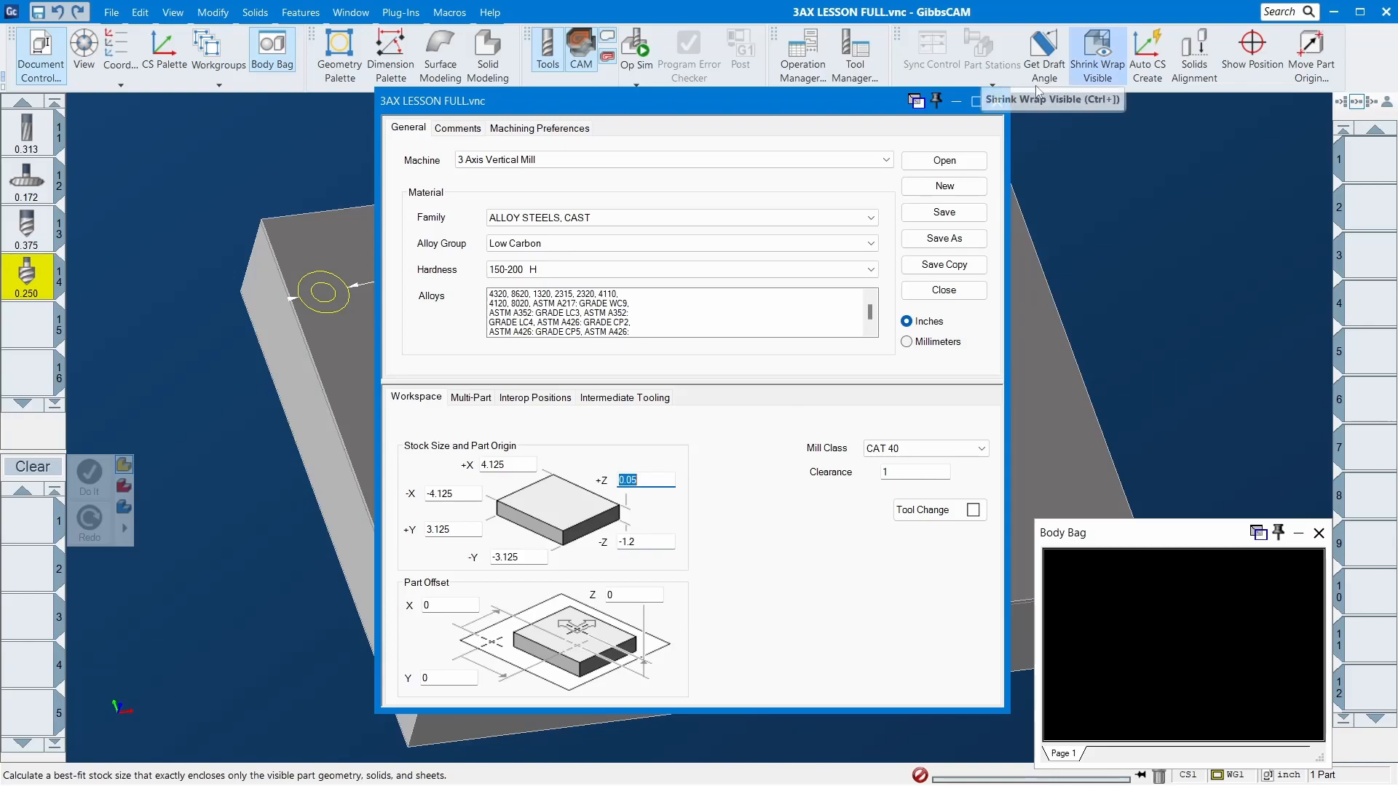
click(997, 102)
click(1318, 533)
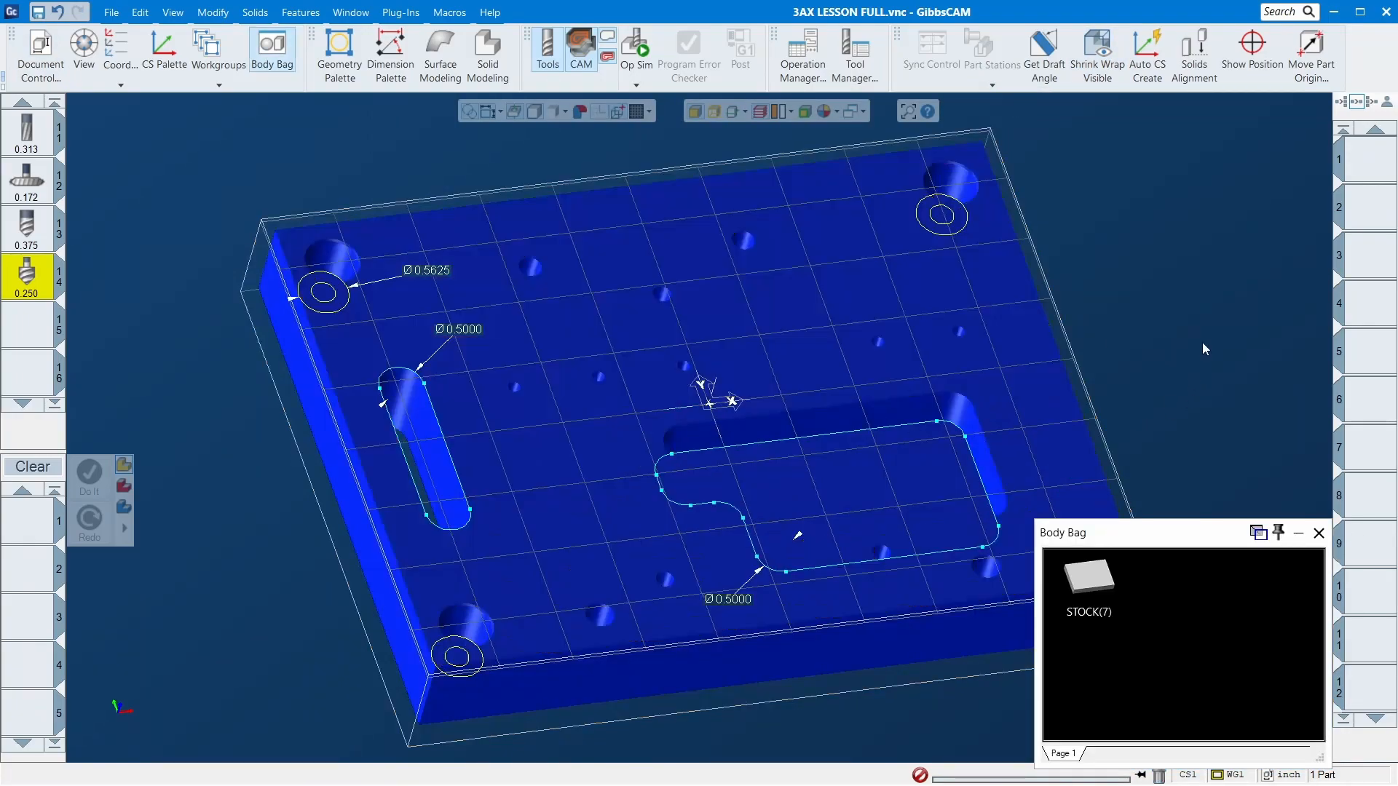
- Make workgroup 2 active and create a Roughing process with tool 1, the 3.000 face mill
click(207, 49)
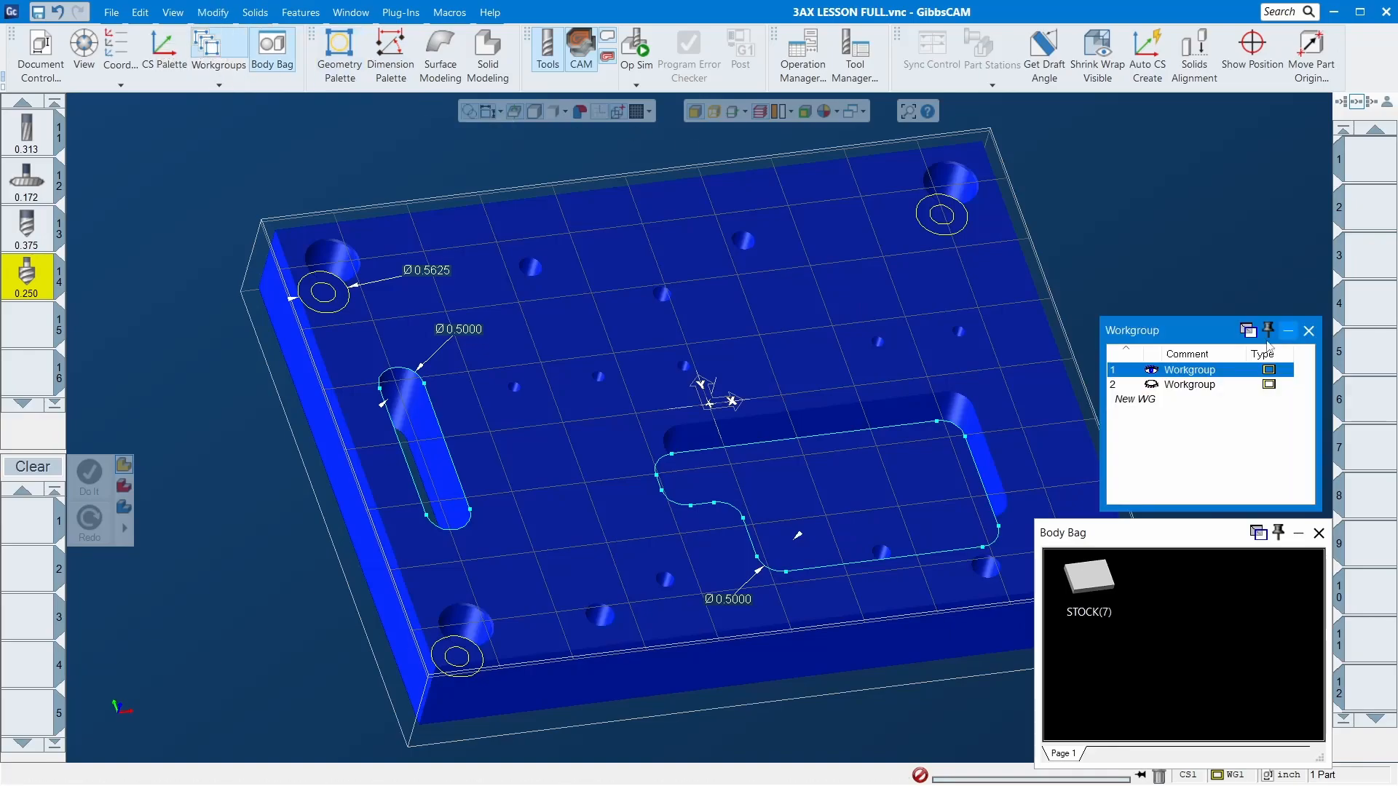
click(1192, 386)
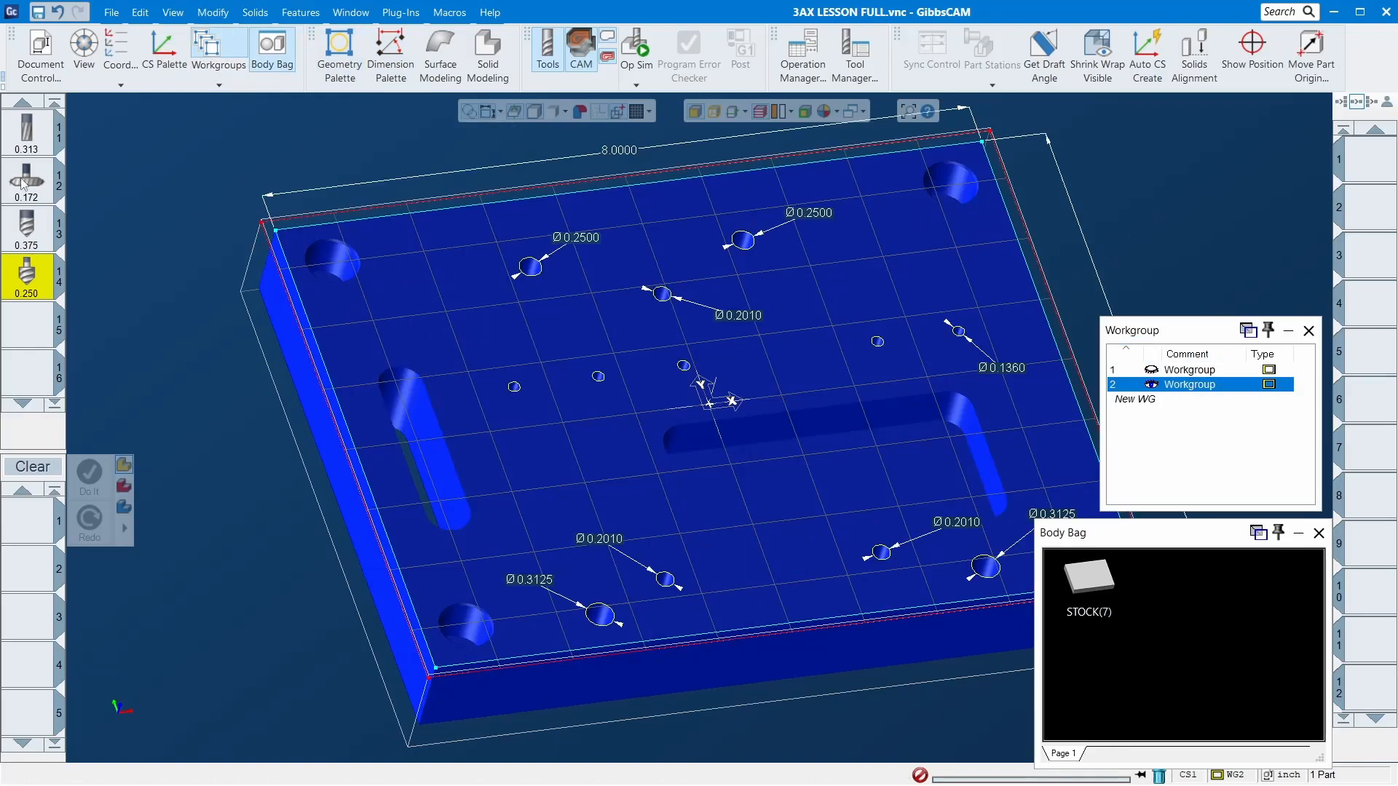
scroll(15, 156, up, 5)
drag(27, 138, 29, 518)
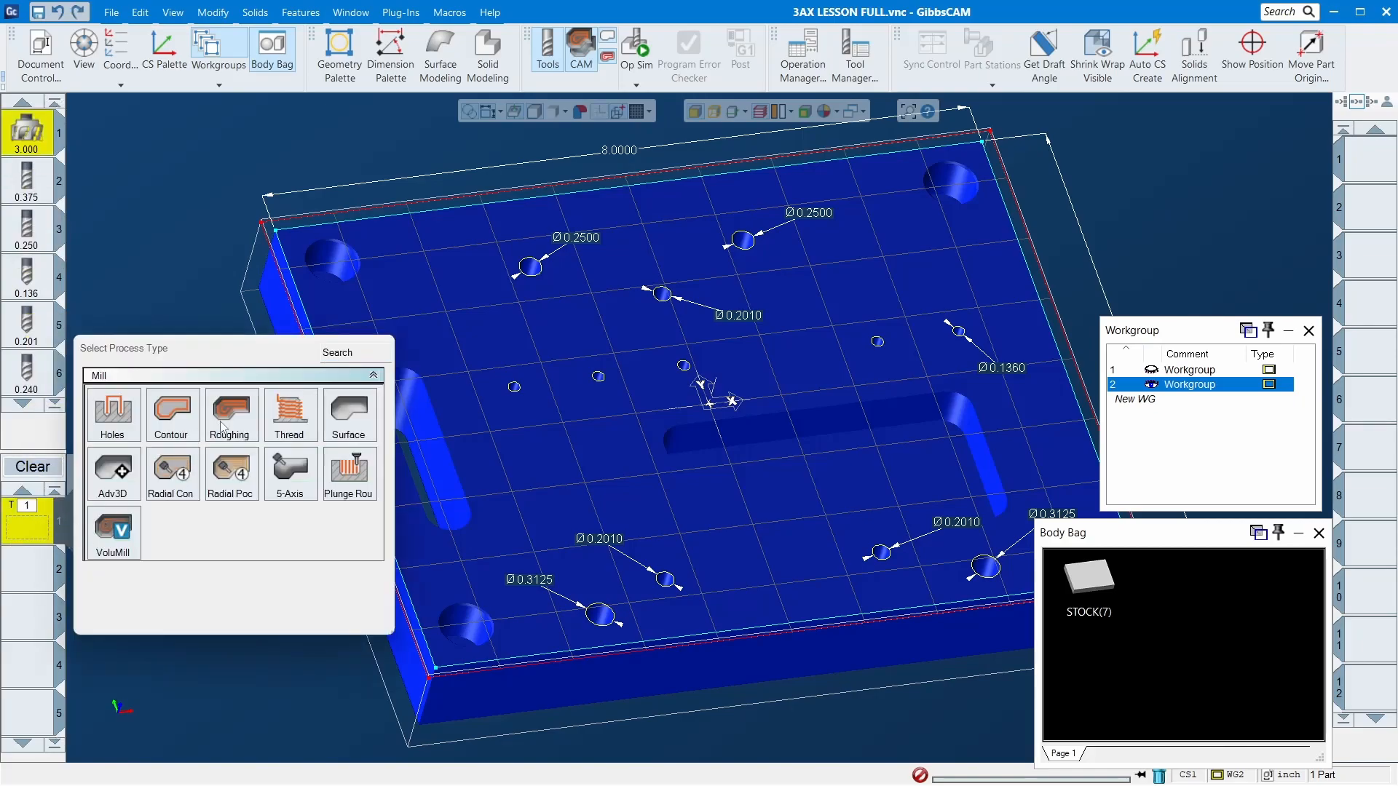
click(232, 414)
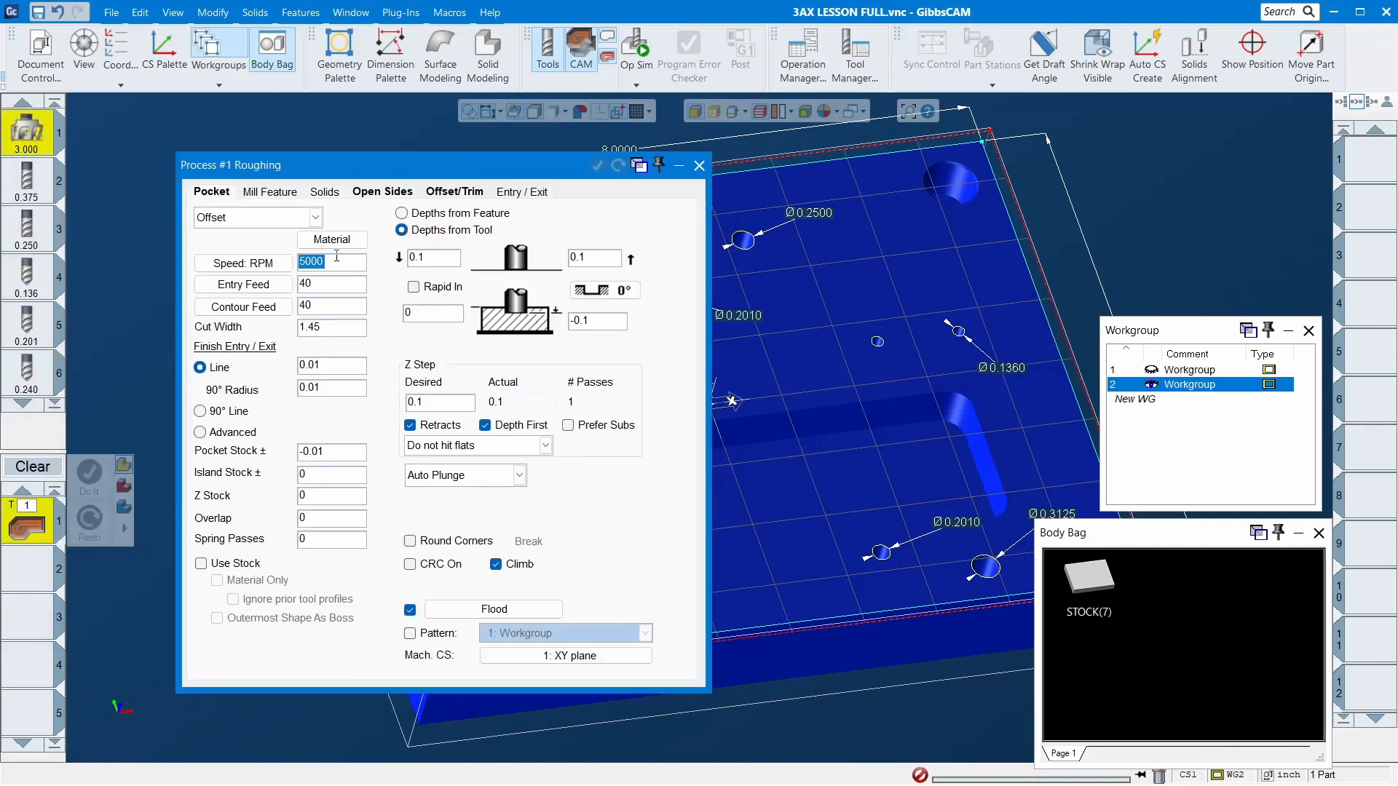
- Set the roughing process to 6500 RPM, entry and contour feeds of 60, and a cut width of 2.8
text(6500)
key(Tab)
text(60)
key(Tab)
text(60)
key(Tab)
text(2.8)
key(Tab)
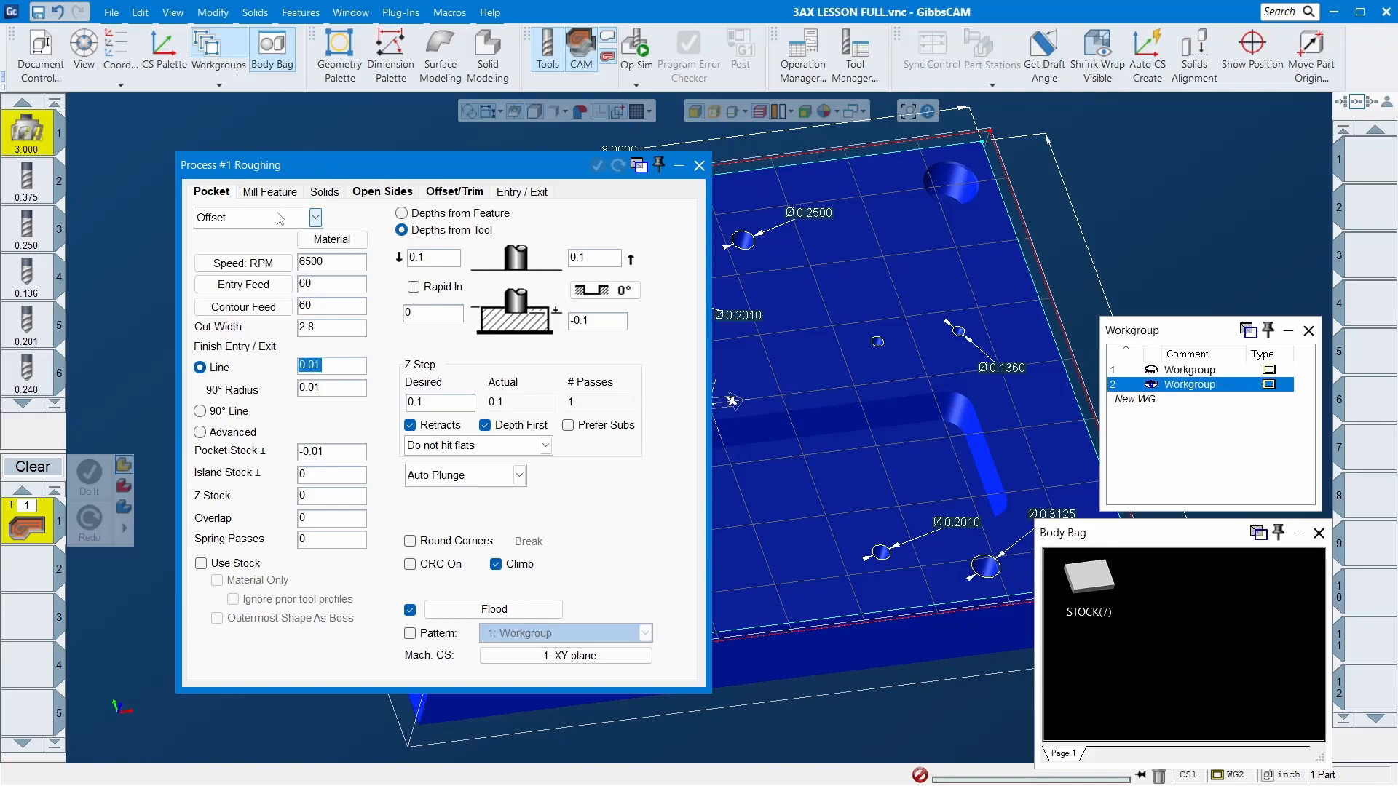
- Change the process to Face Milling with 0.01 Z stock, a top surface Z of 0.05 and a final depth of 0
click(315, 217)
click(253, 291)
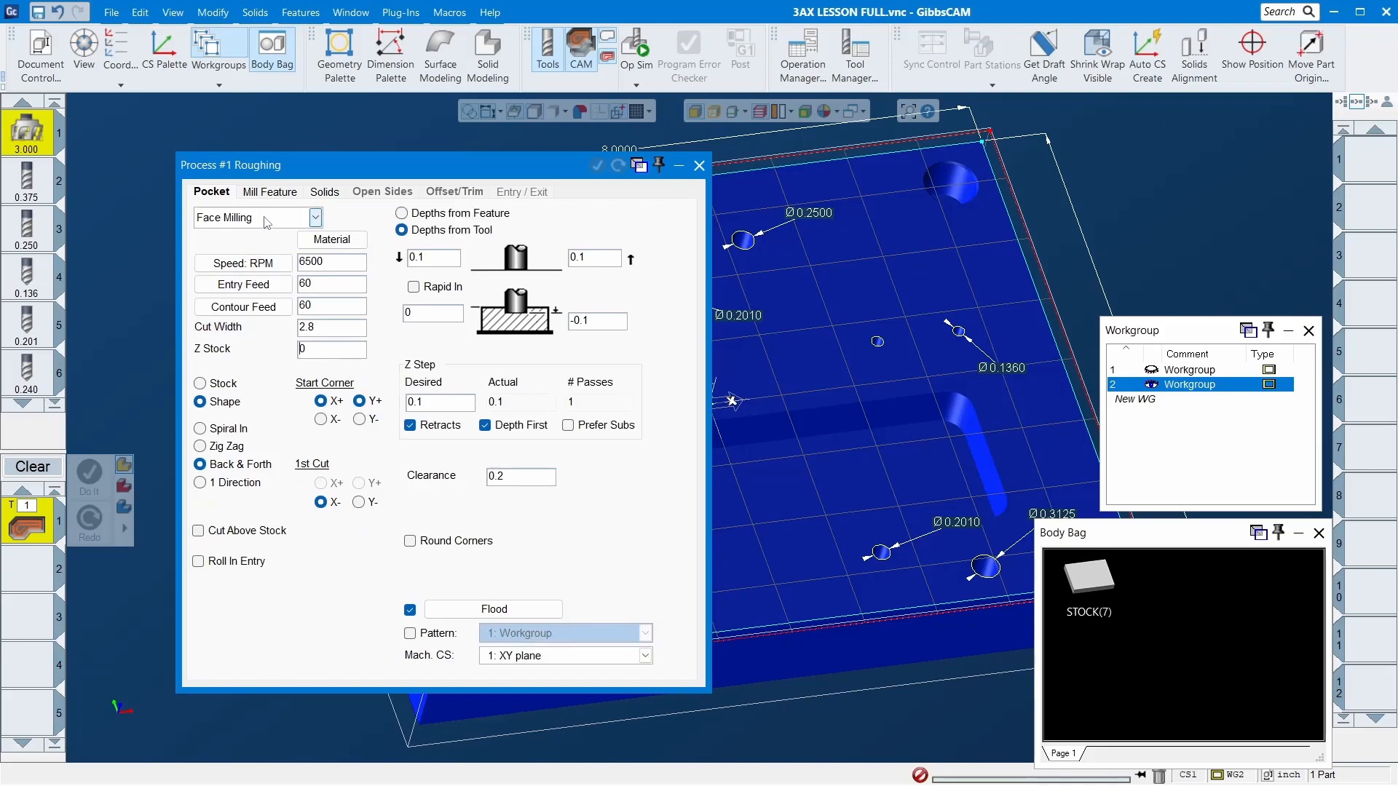
key(Tab)
key(Tab)
key(Tab)
key(Tab)
key(Tab)
text(.01)
key(Tab)
key(Tab)
text(.05)
key(Tab)
key(Tab)
text(0)
key(Tab)
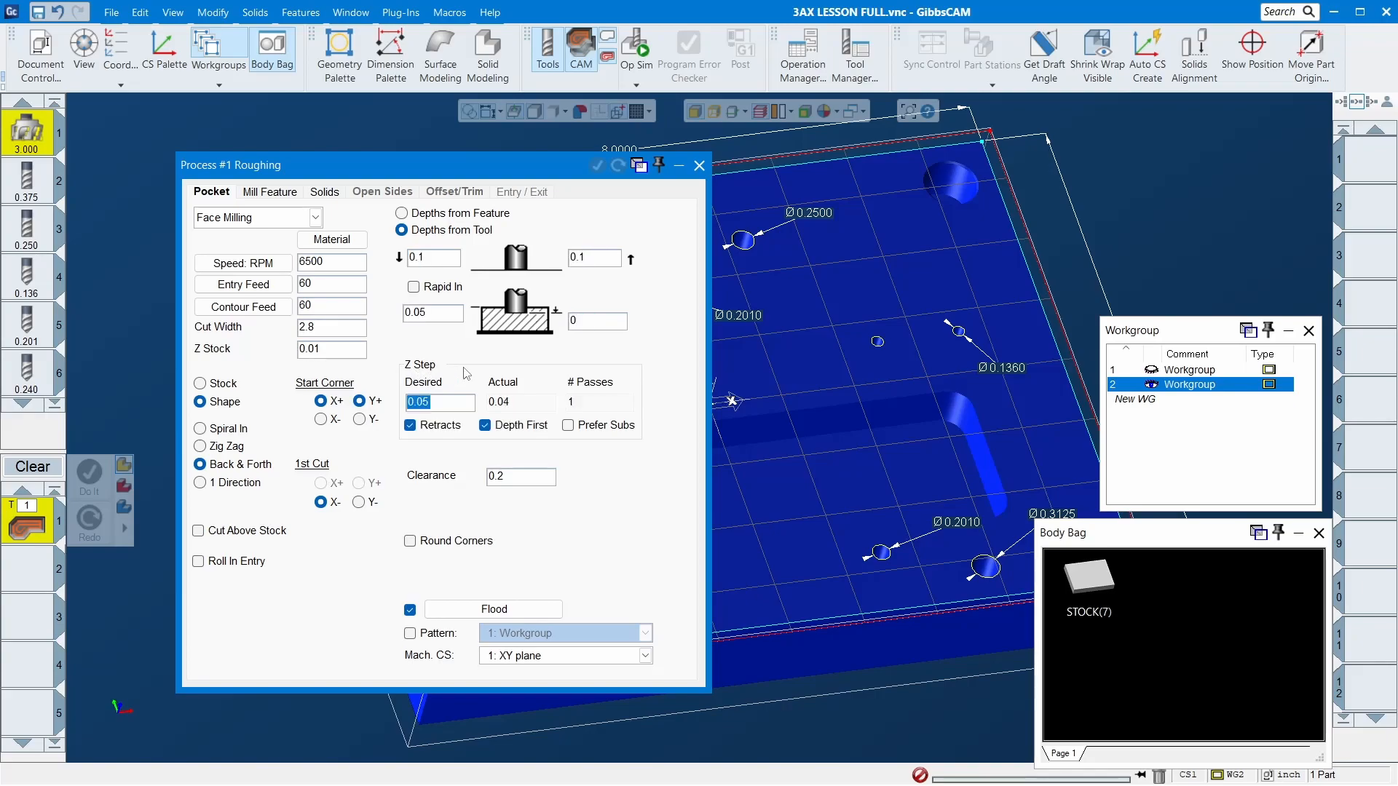
- Select the outer rectangle as the facing boundary, keep the area set to Shape, and generate the roughing face-mill operation
click(1001, 162)
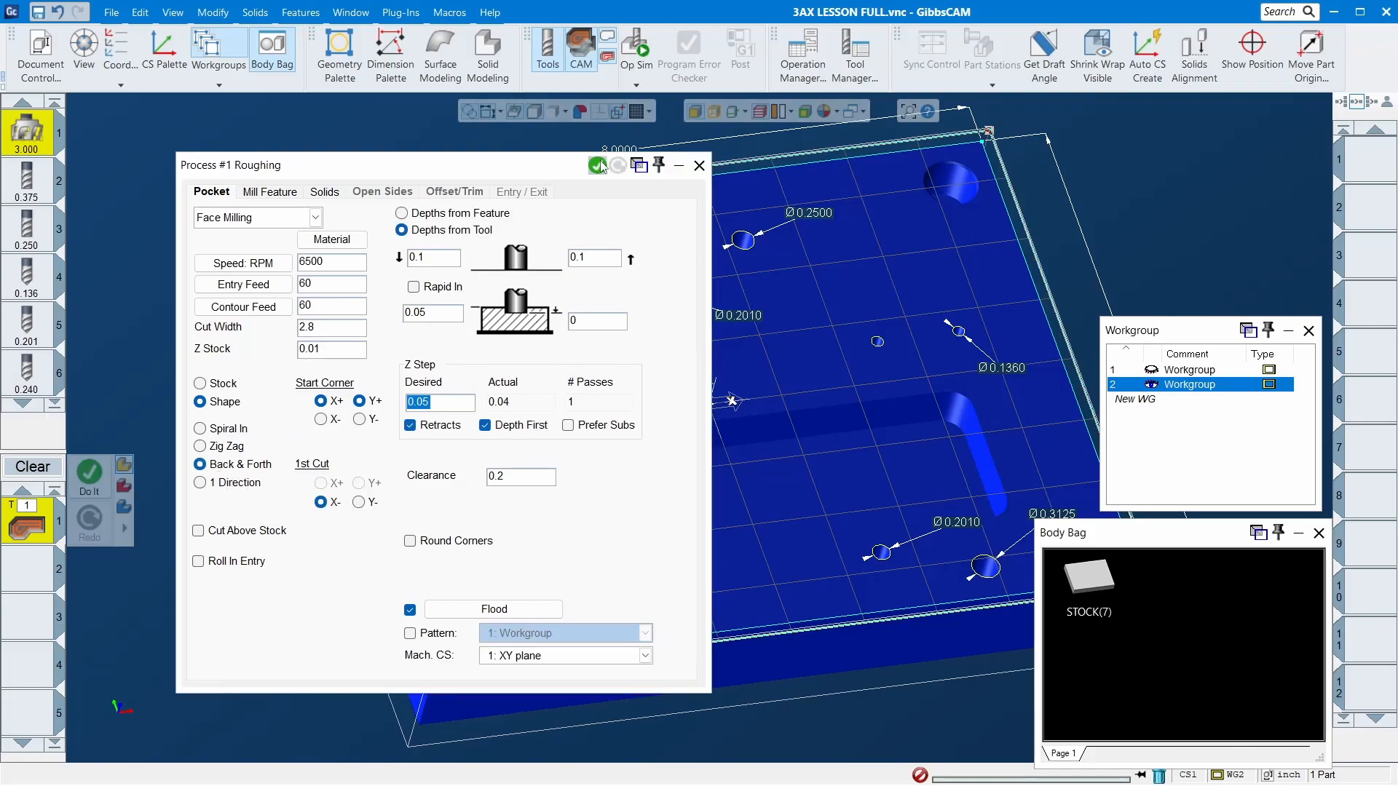
click(226, 390)
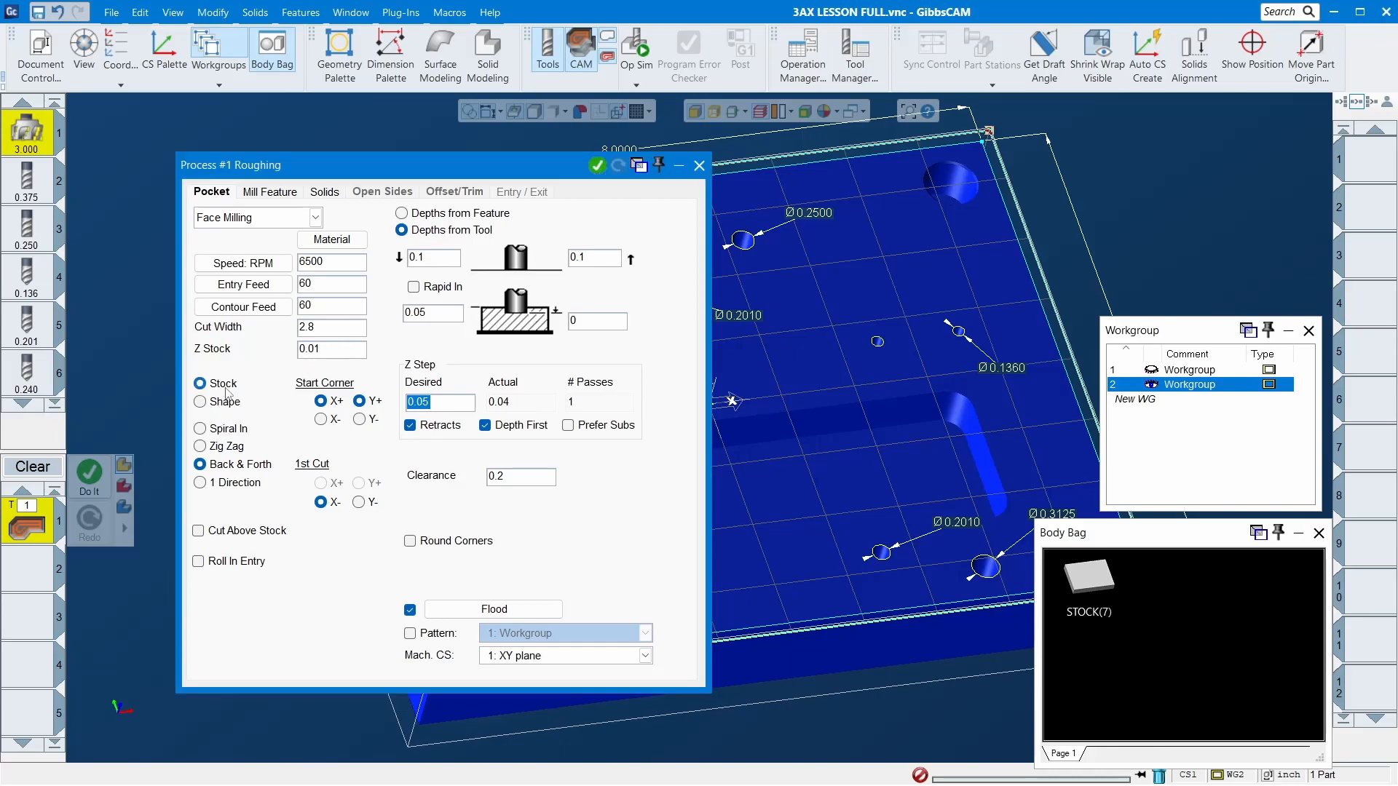
click(227, 403)
click(597, 165)
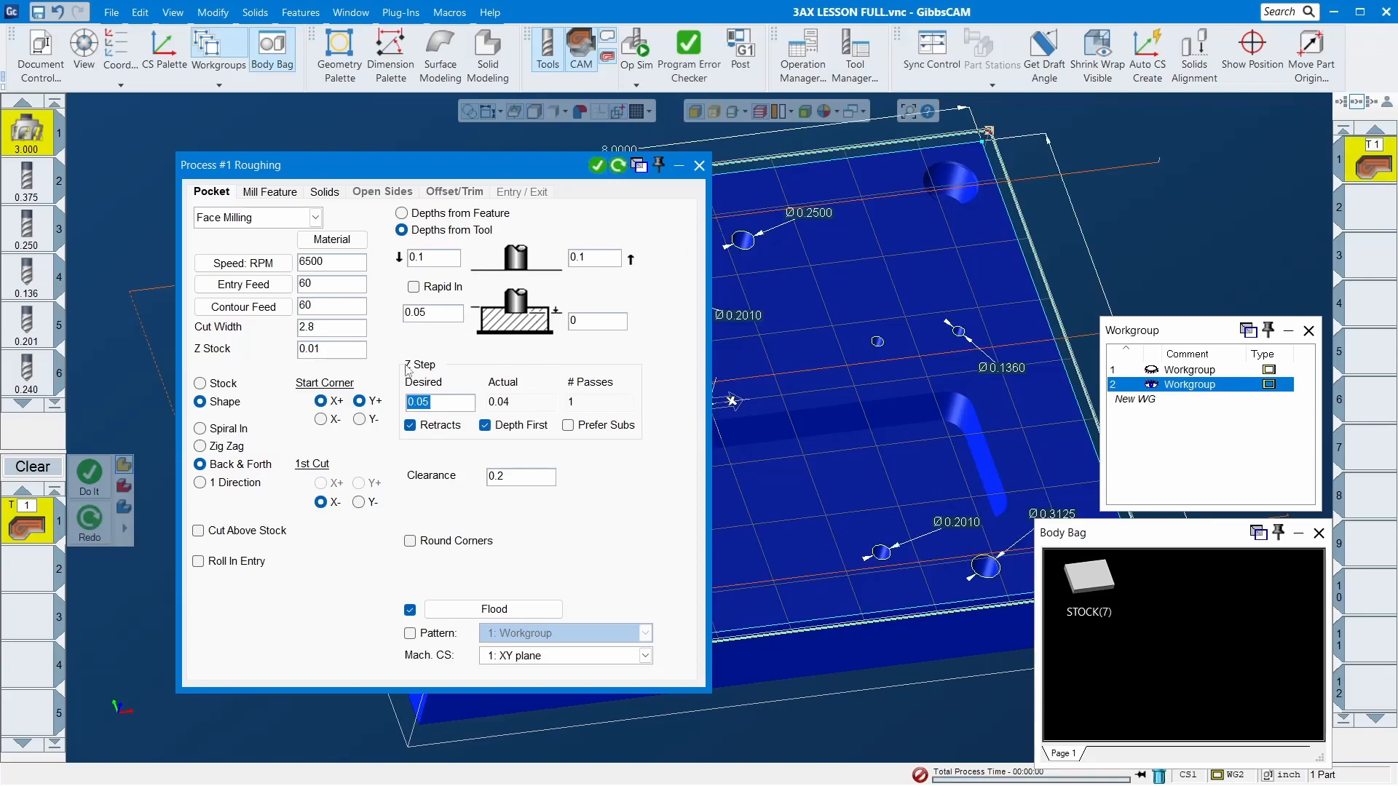
- Set the Z stock to 0 and generate a second face-milling operation for the finish pass
click(339, 353)
text(0)
double_click(448, 312)
key(Tab)
key(Tab)
click(597, 166)
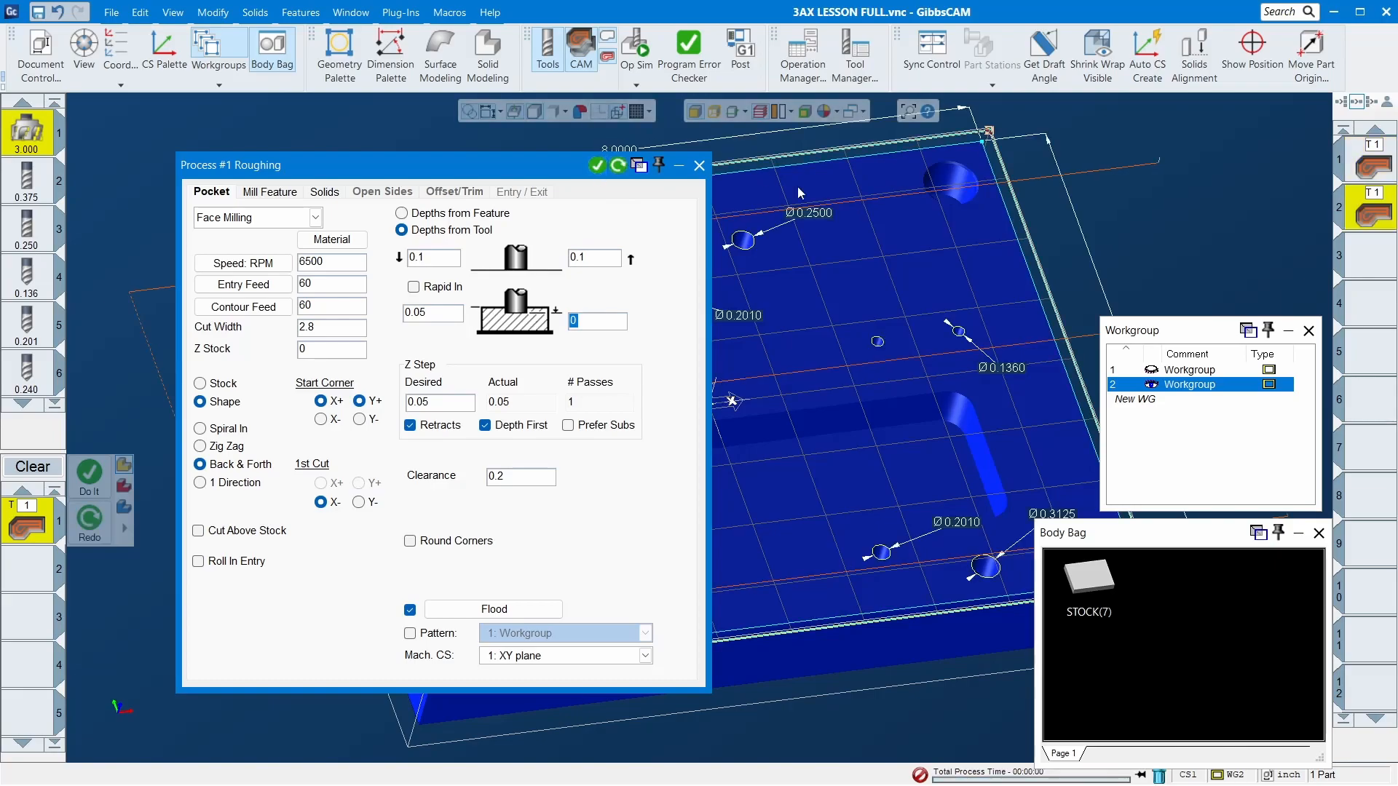
- Close the workgroup list, Body Bag and face-milling settings, and clear the process list
click(1308, 330)
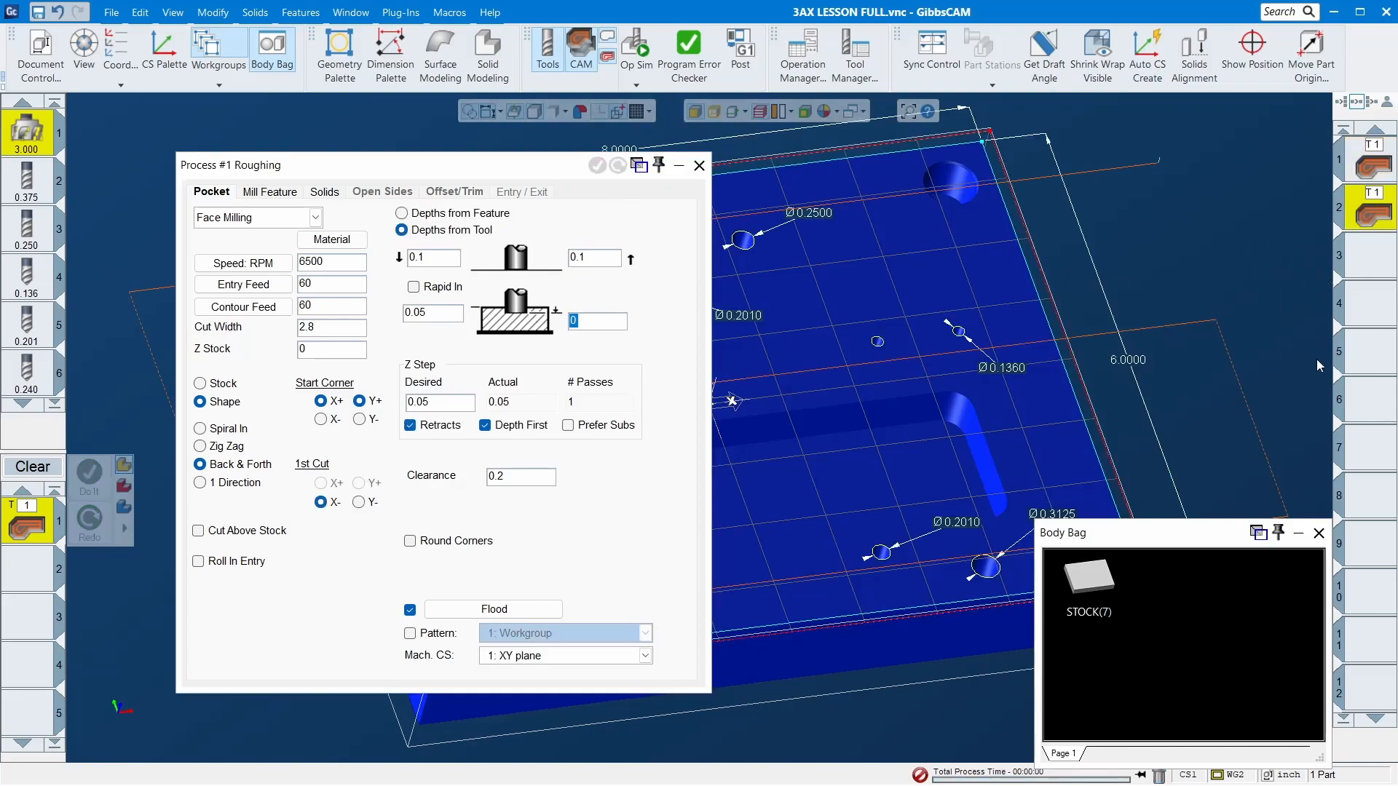
click(1318, 534)
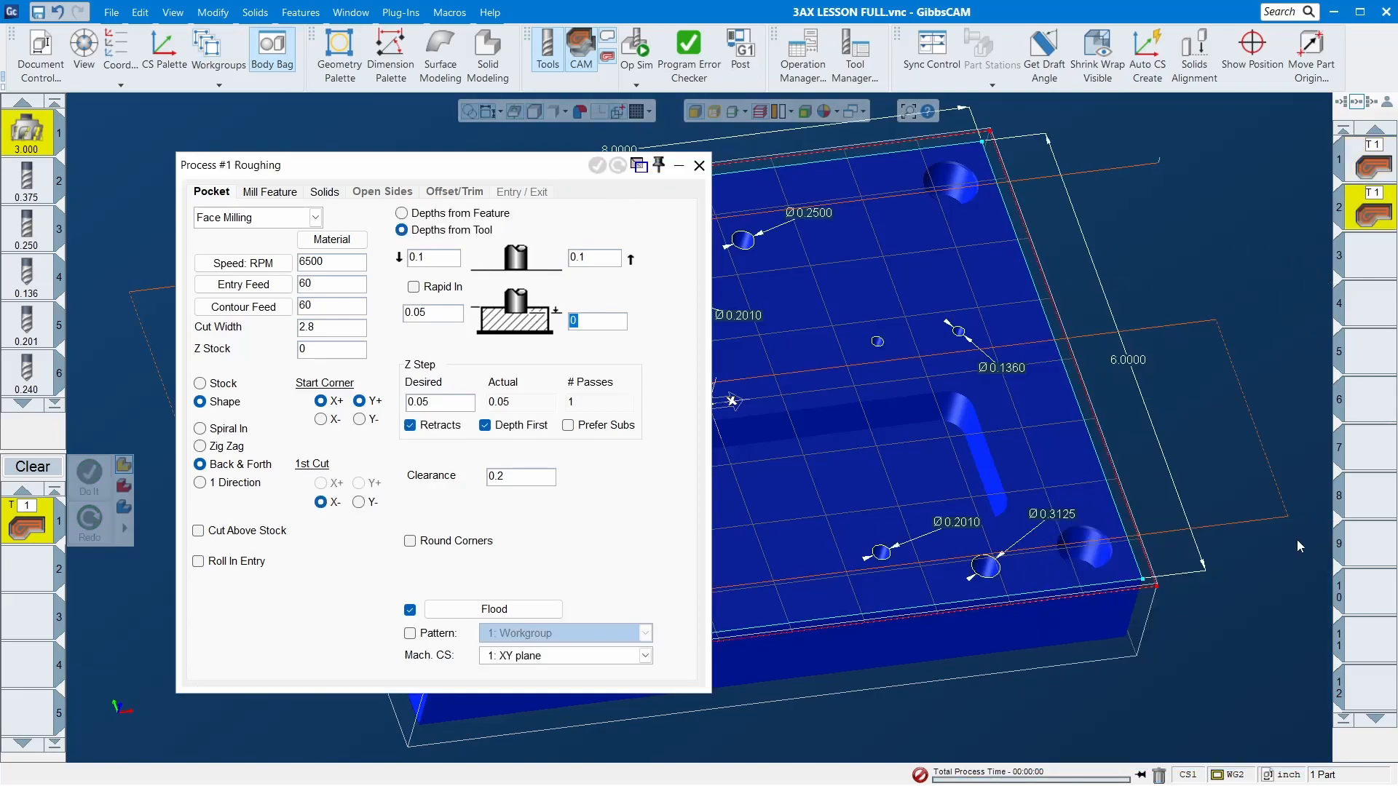
click(699, 165)
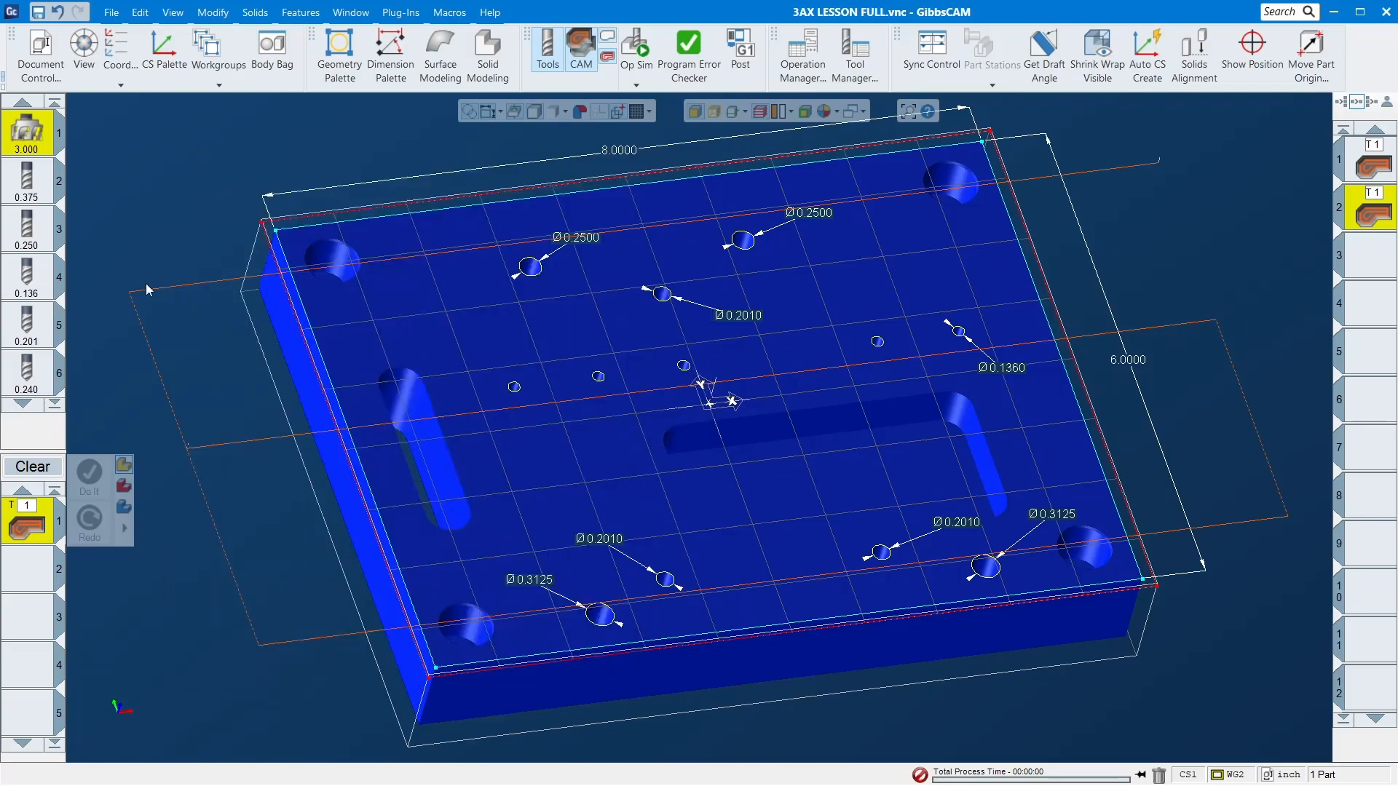
click(33, 466)
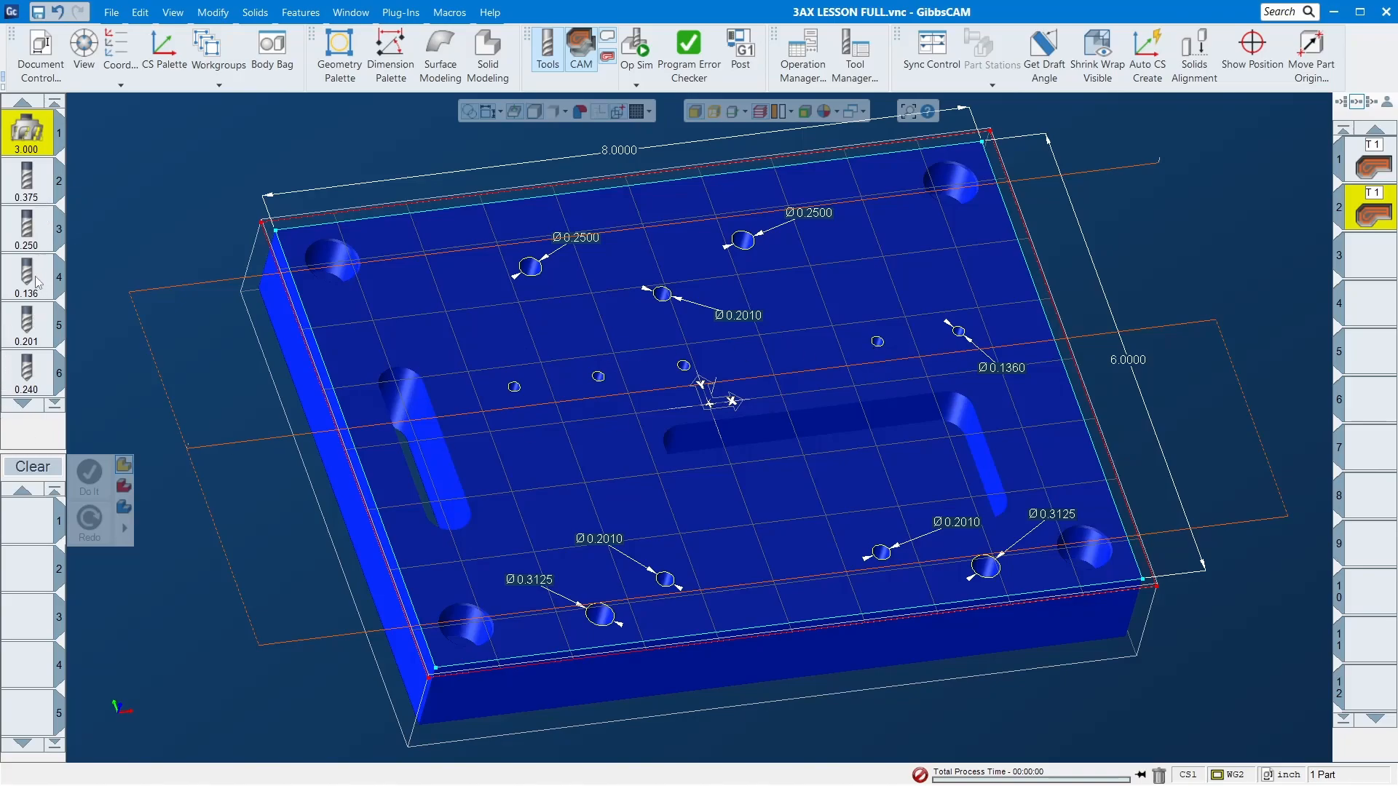
- Create a Holes process with tool 13, the 0.375 spot drill
scroll(33, 325, down, 2)
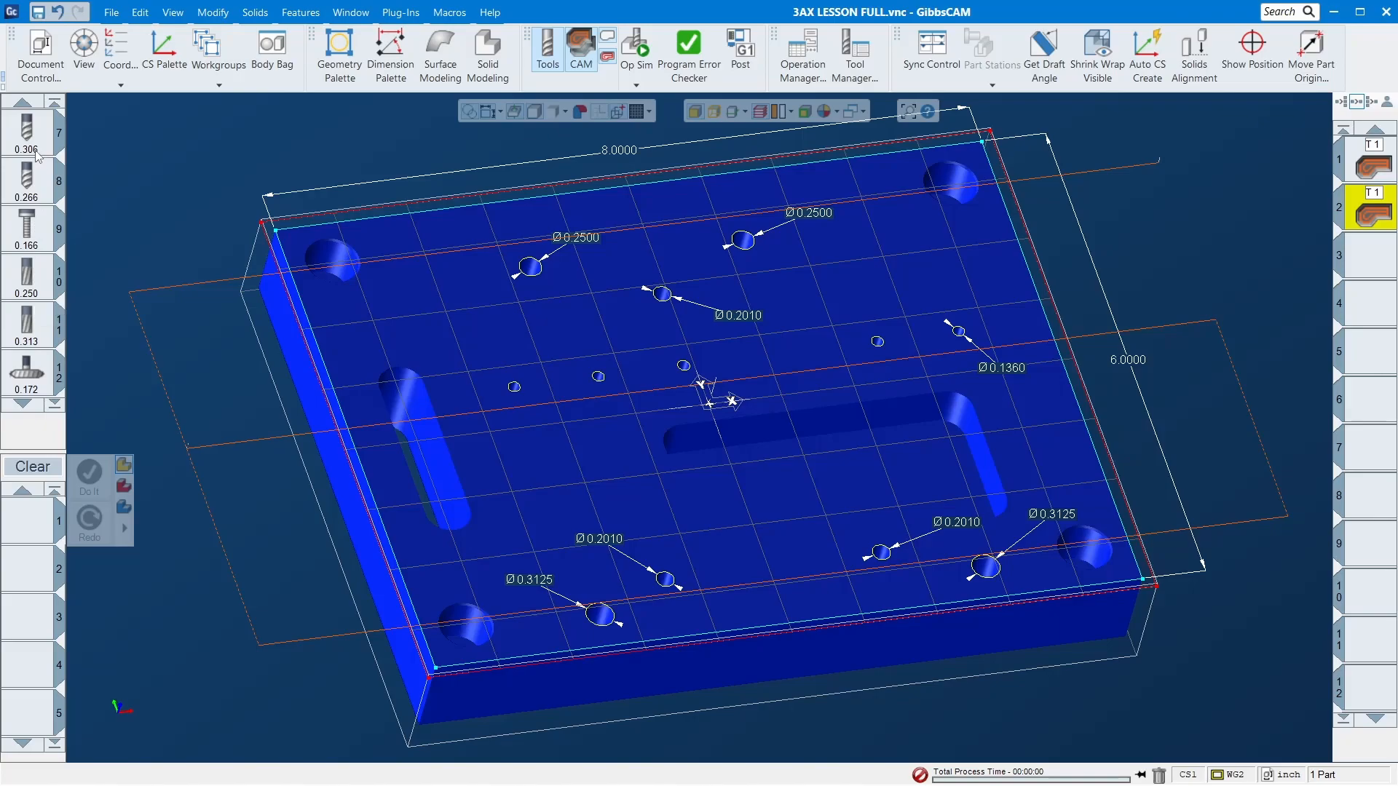
scroll(28, 323, down, 2)
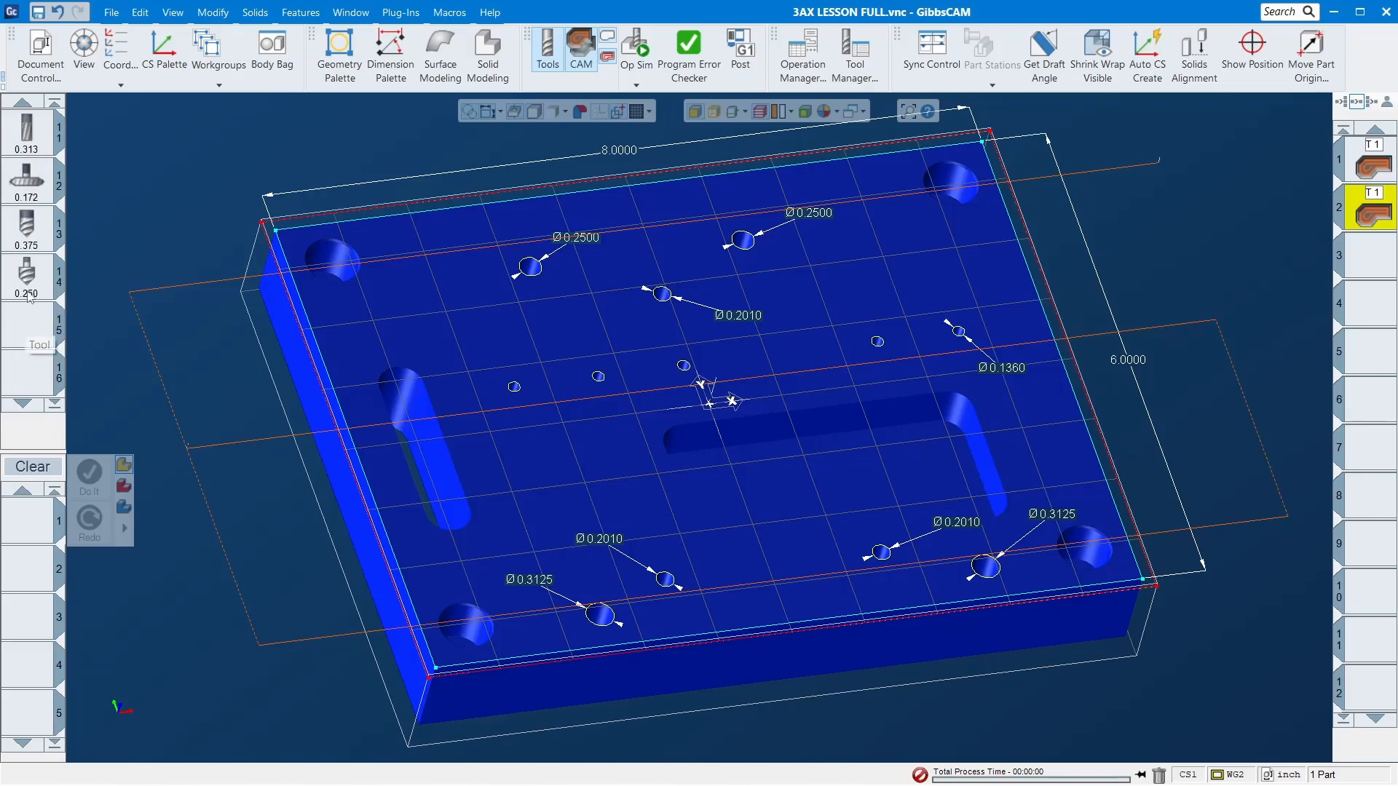
click(31, 231)
drag(31, 233, 29, 521)
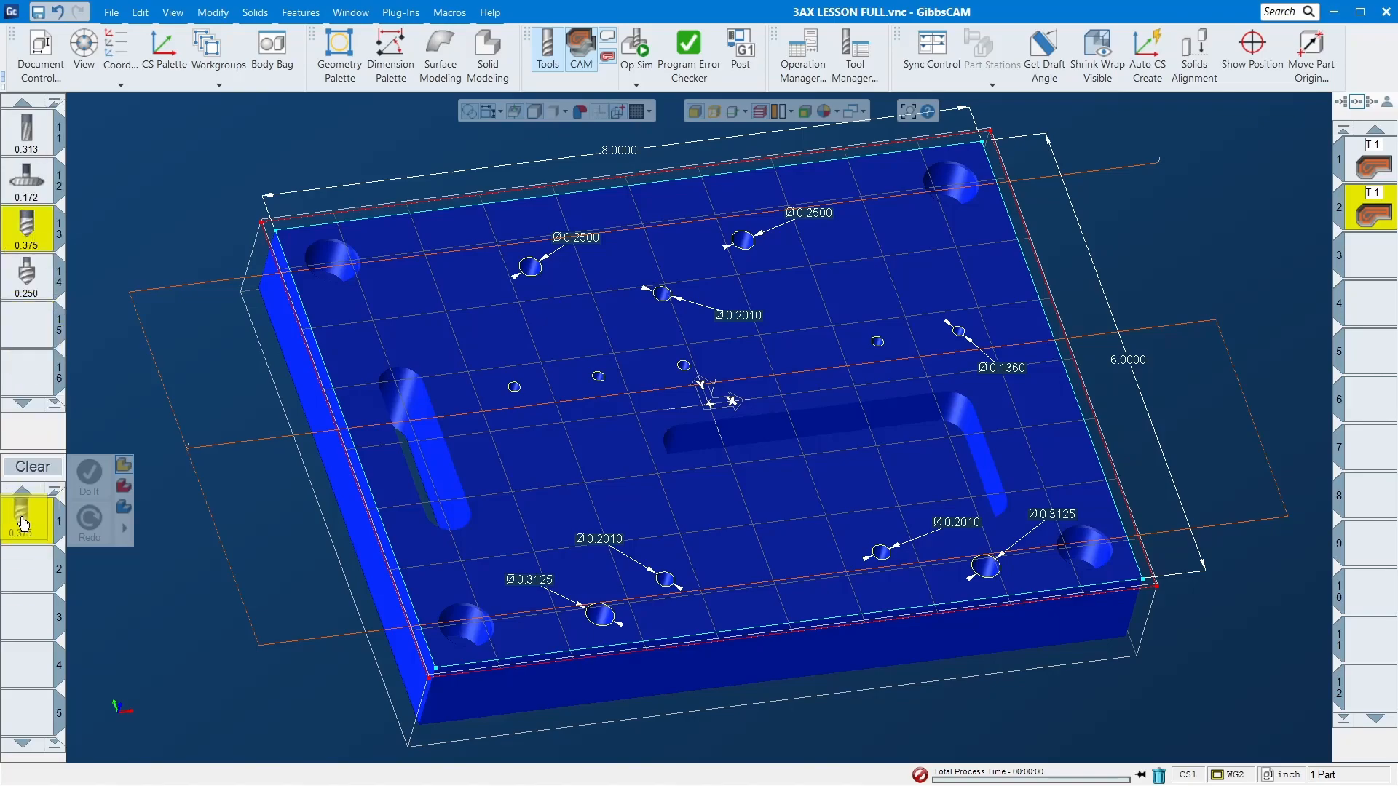
click(116, 427)
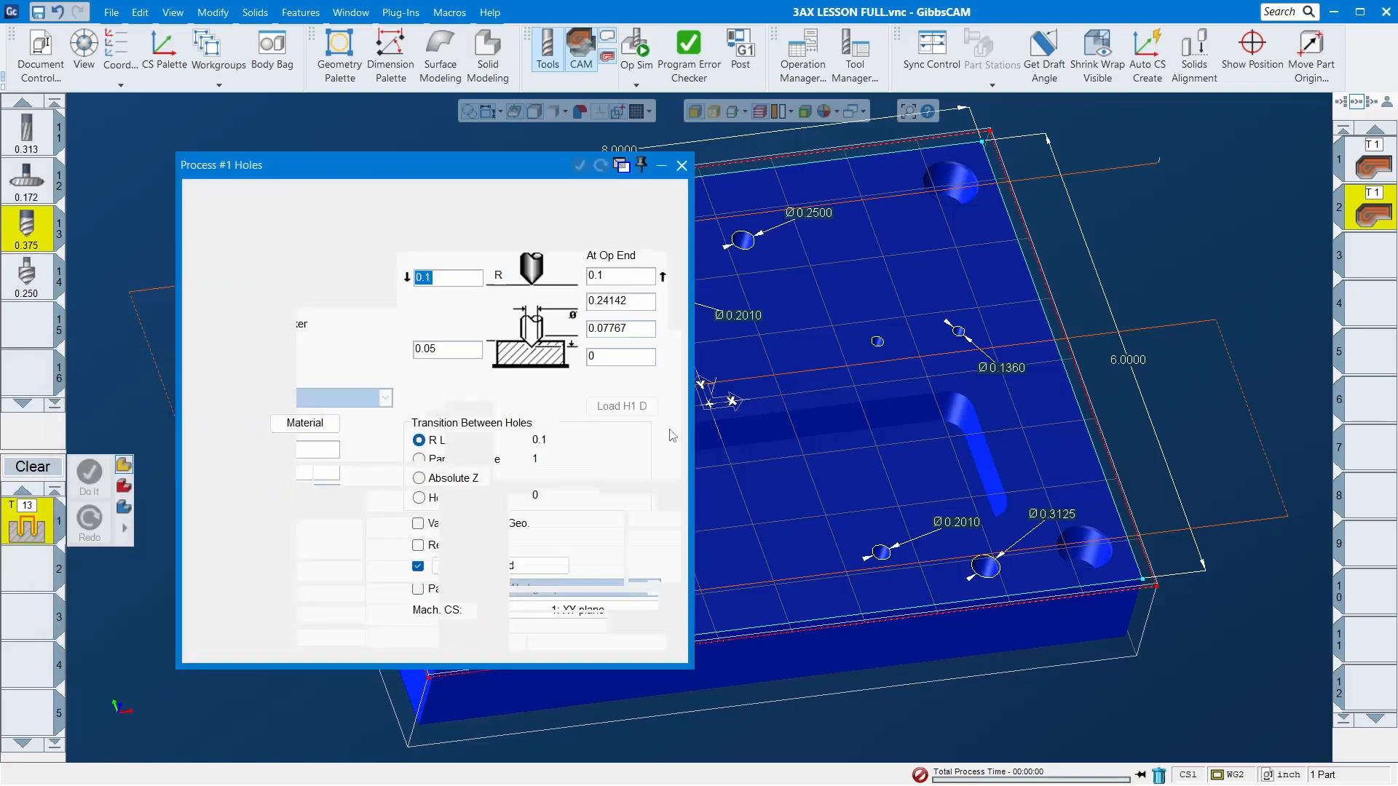
- Set the spot-drilling process to 1500 RPM, feed 10 and a dwell of 0.5
double_click(299, 450)
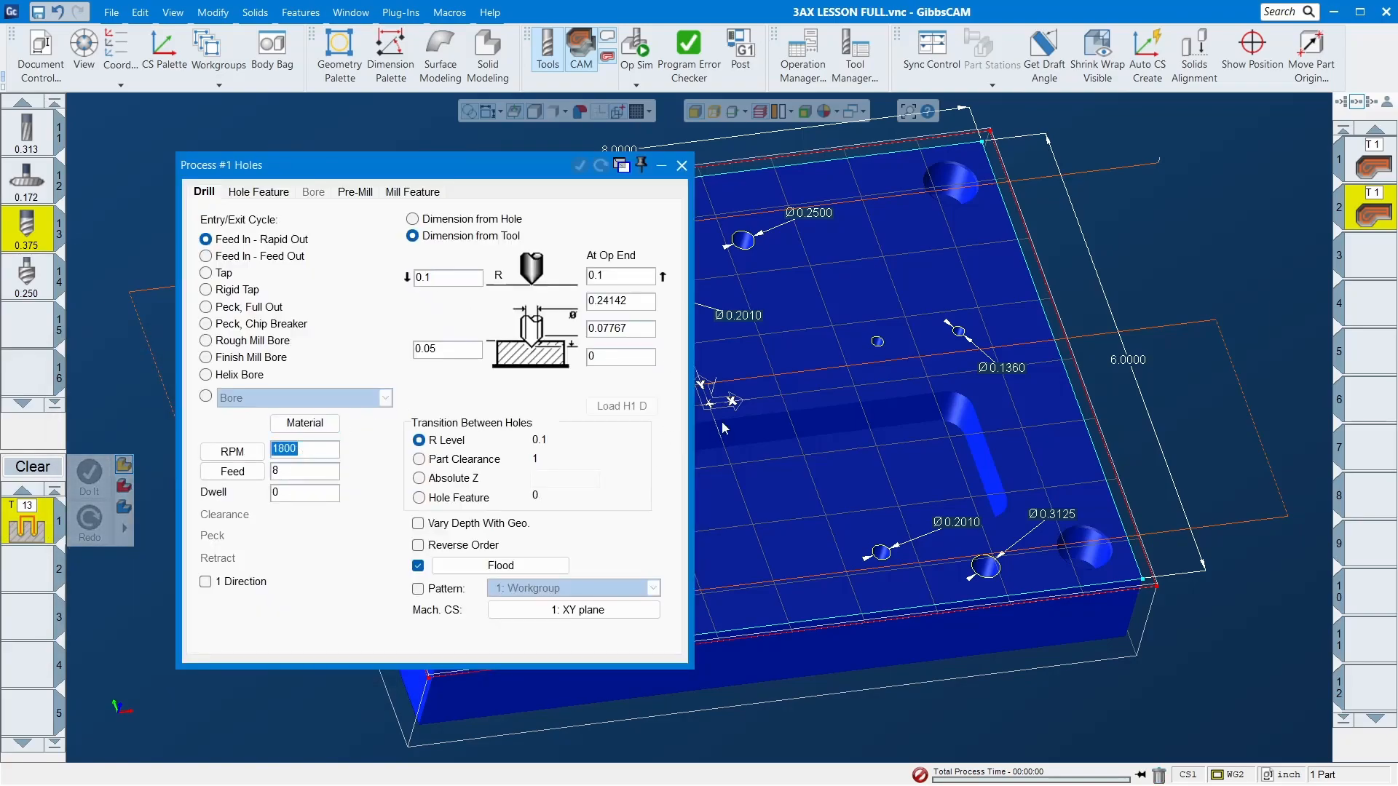
text(1500)
key(Tab)
text(10)
key(Tab)
text(0.5)
key(Tab)
key(Tab)
- Set the spot drill's surface Z to 0 and its spot diameter to 0.172
double_click(452, 349)
text(0)
key(Tab)
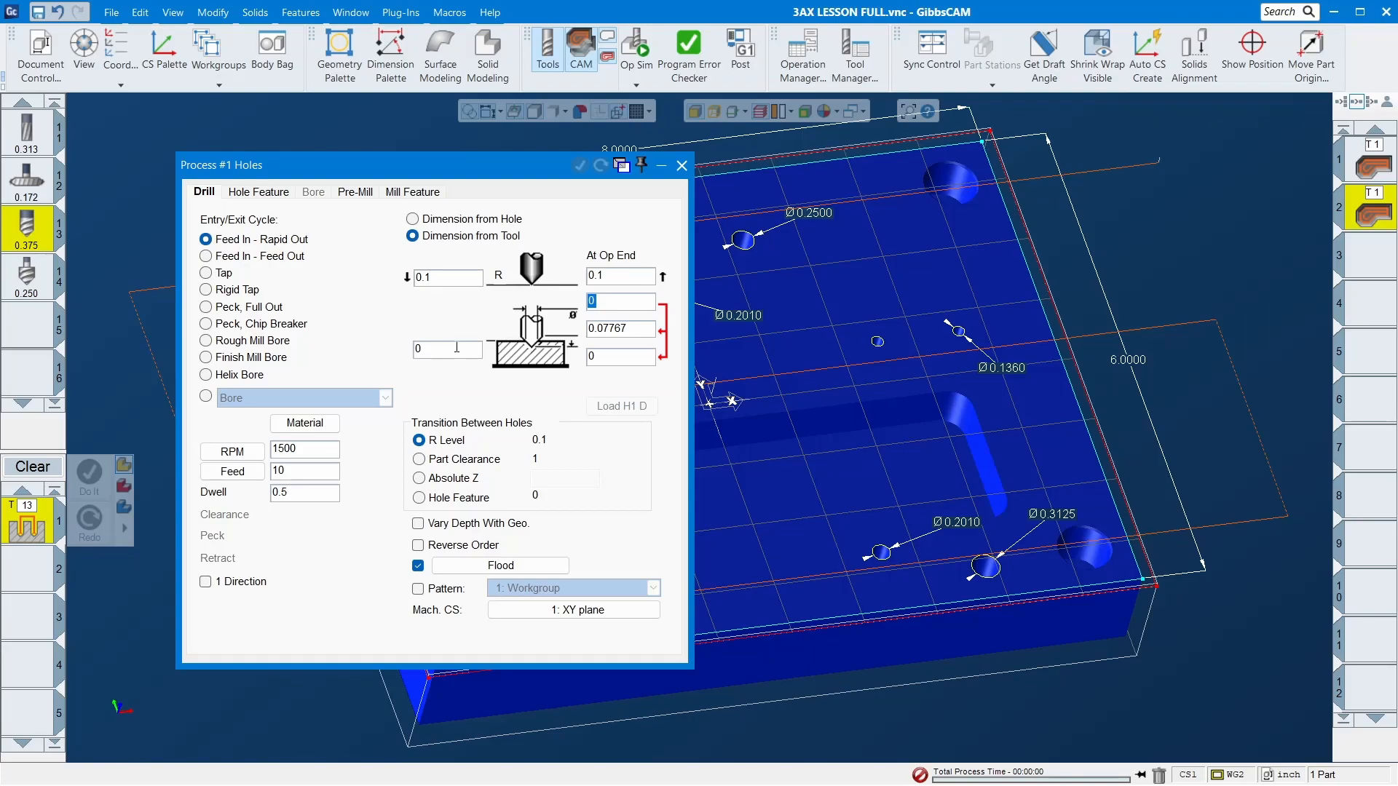
text(.172)
key(Tab)
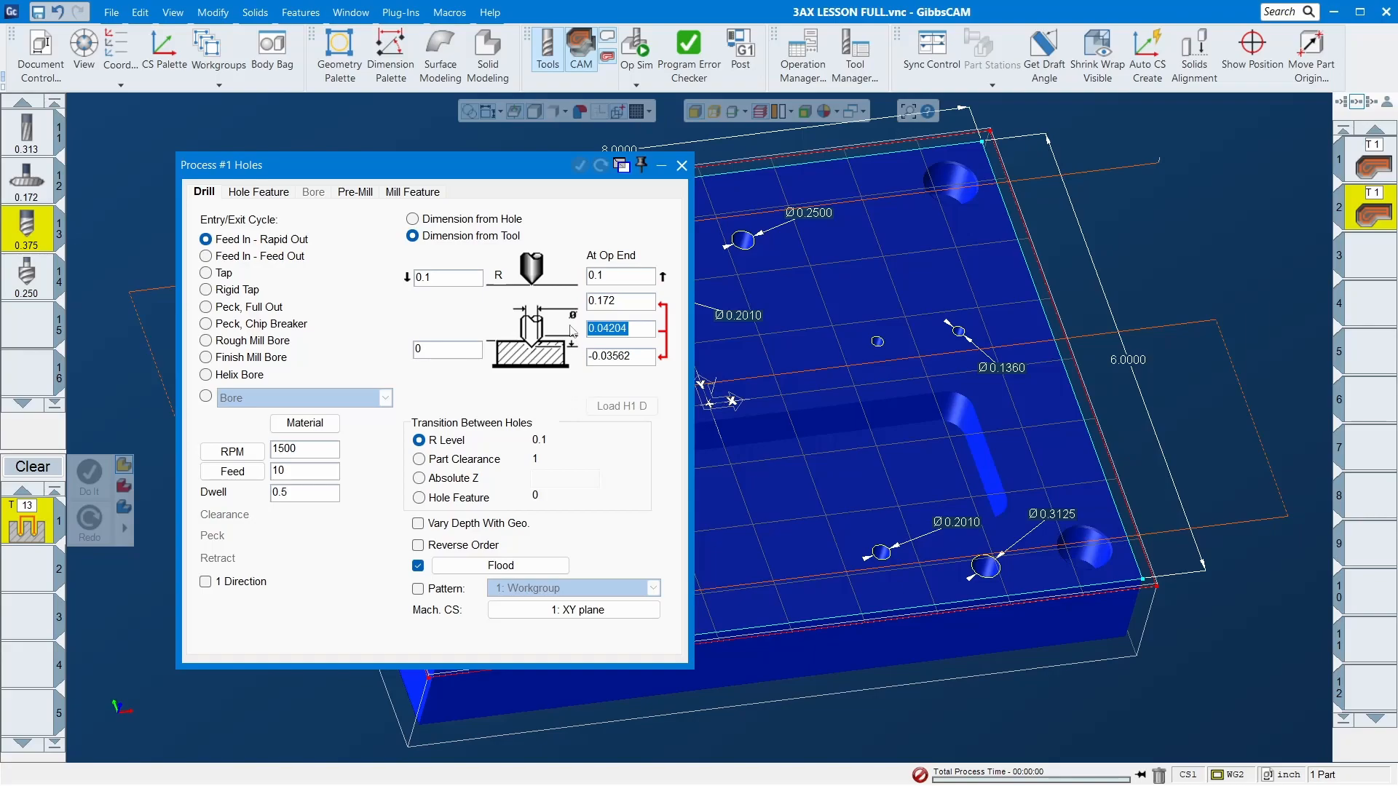
click(637, 300)
- Create a second Holes process with tool 4, the 0.136 drill, using the Peck, Full Out cycle
scroll(19, 223, up, 8)
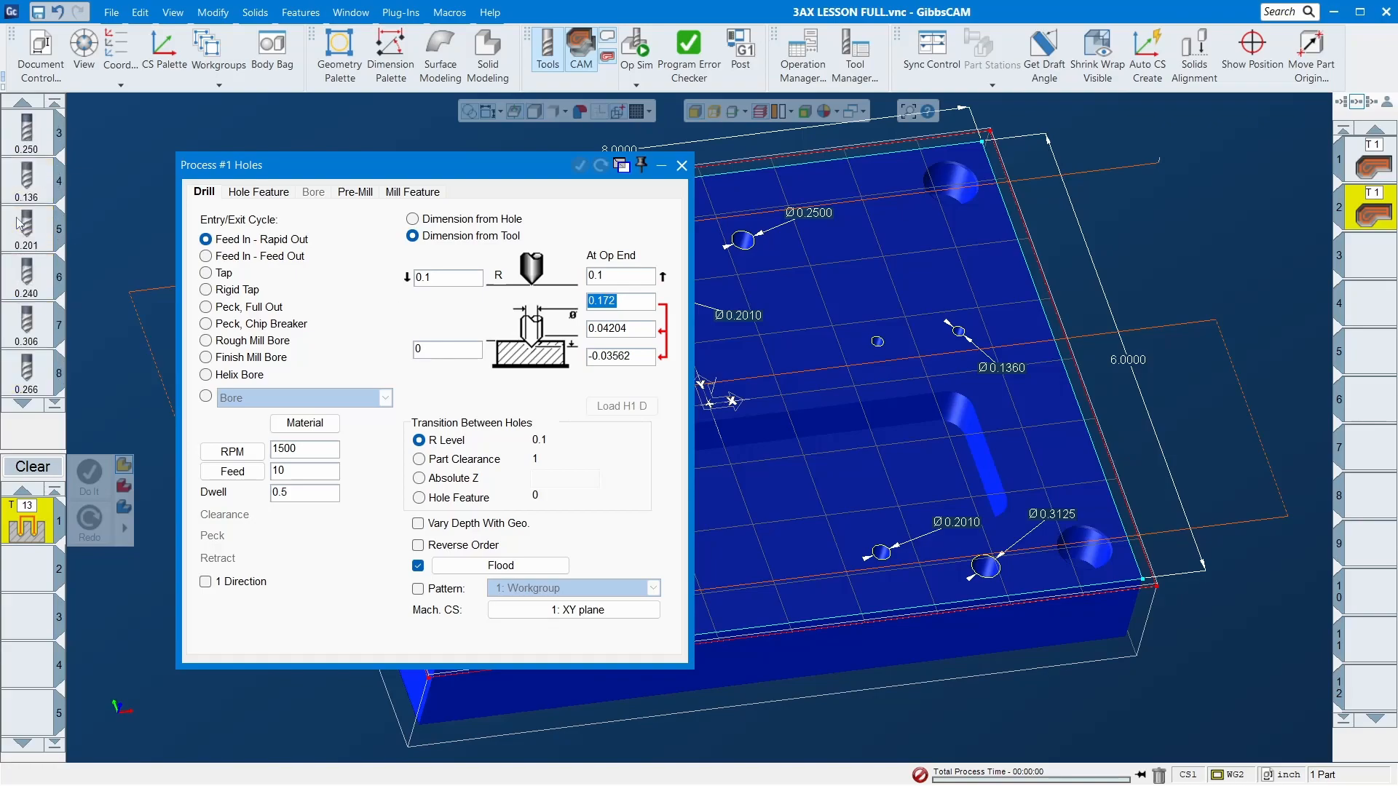
scroll(37, 295, down, 6)
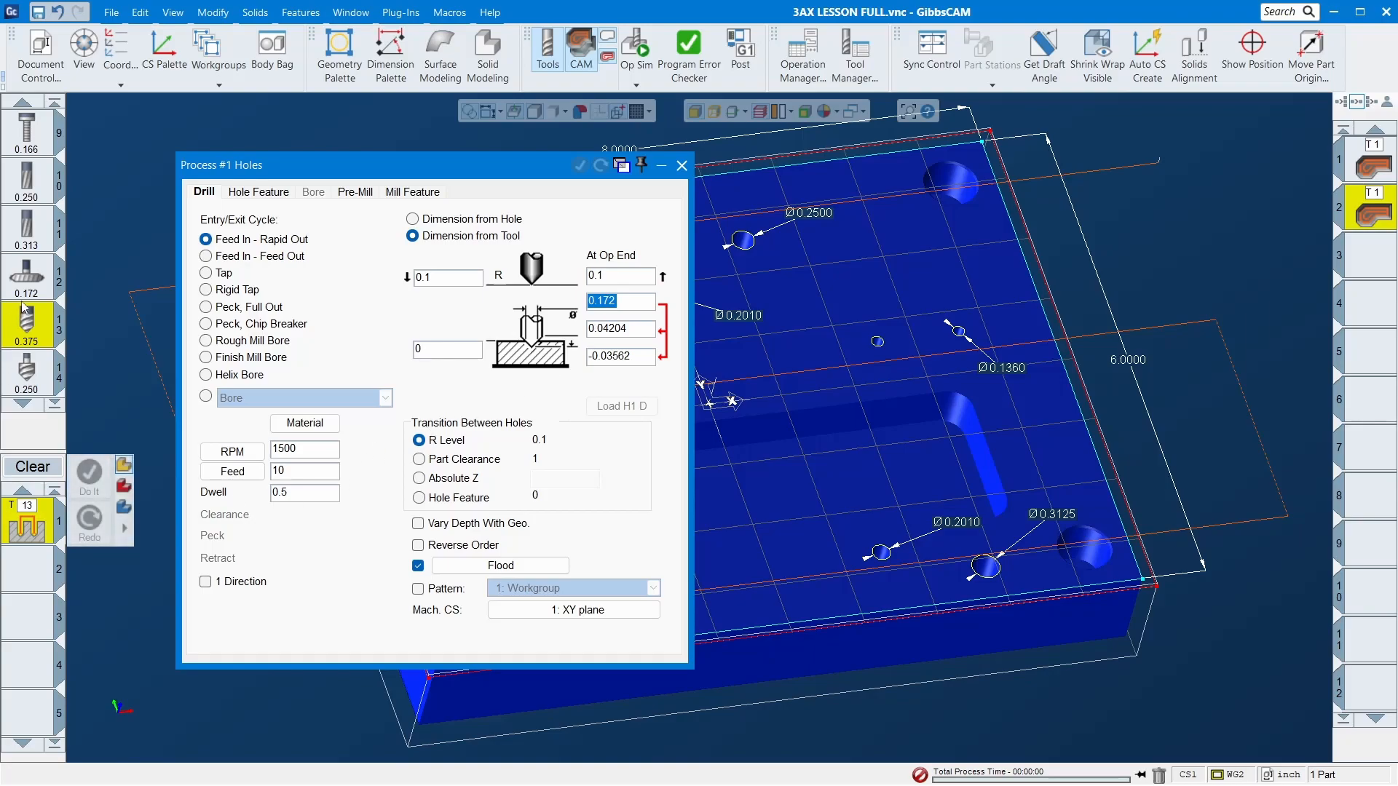
scroll(32, 196, up, 3)
scroll(31, 197, up, 2)
drag(31, 182, 29, 566)
click(114, 463)
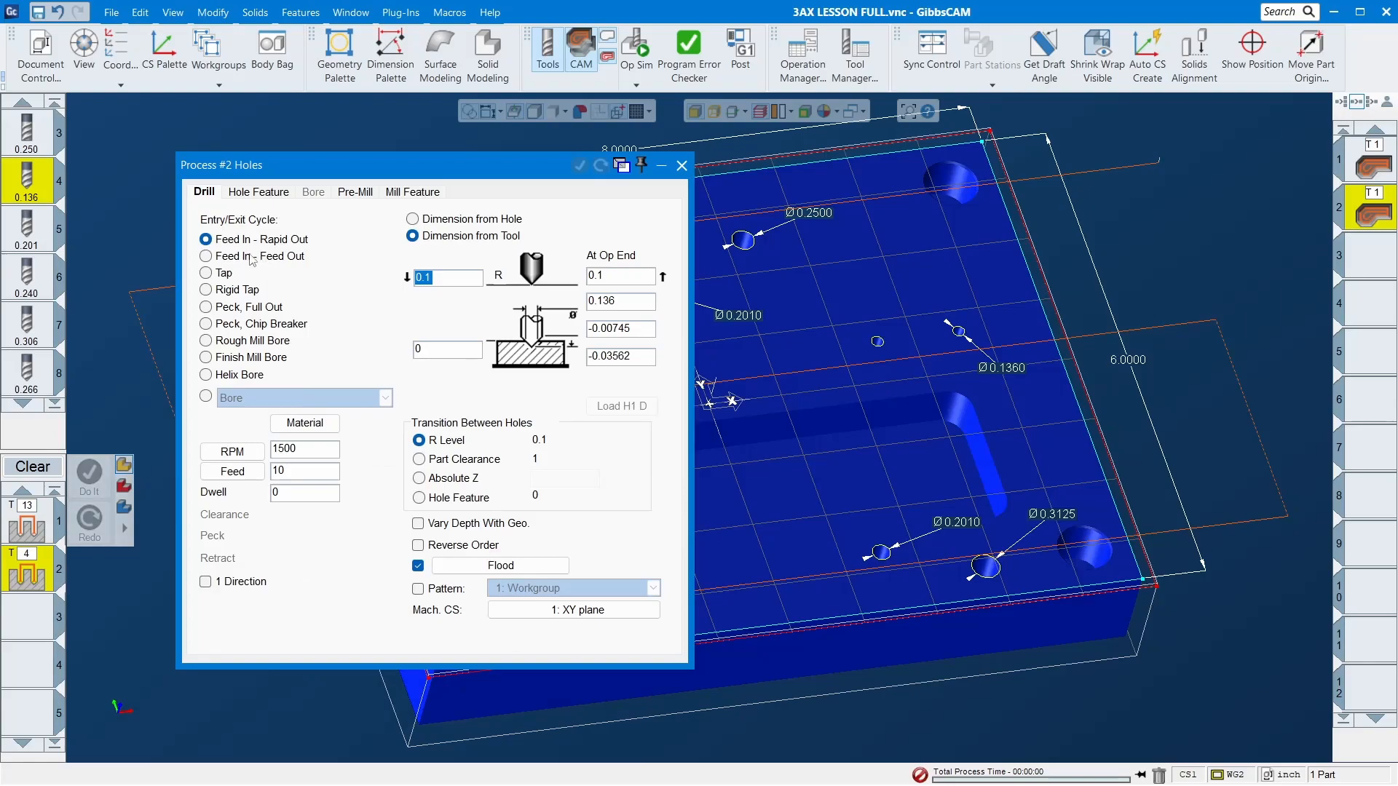
click(252, 309)
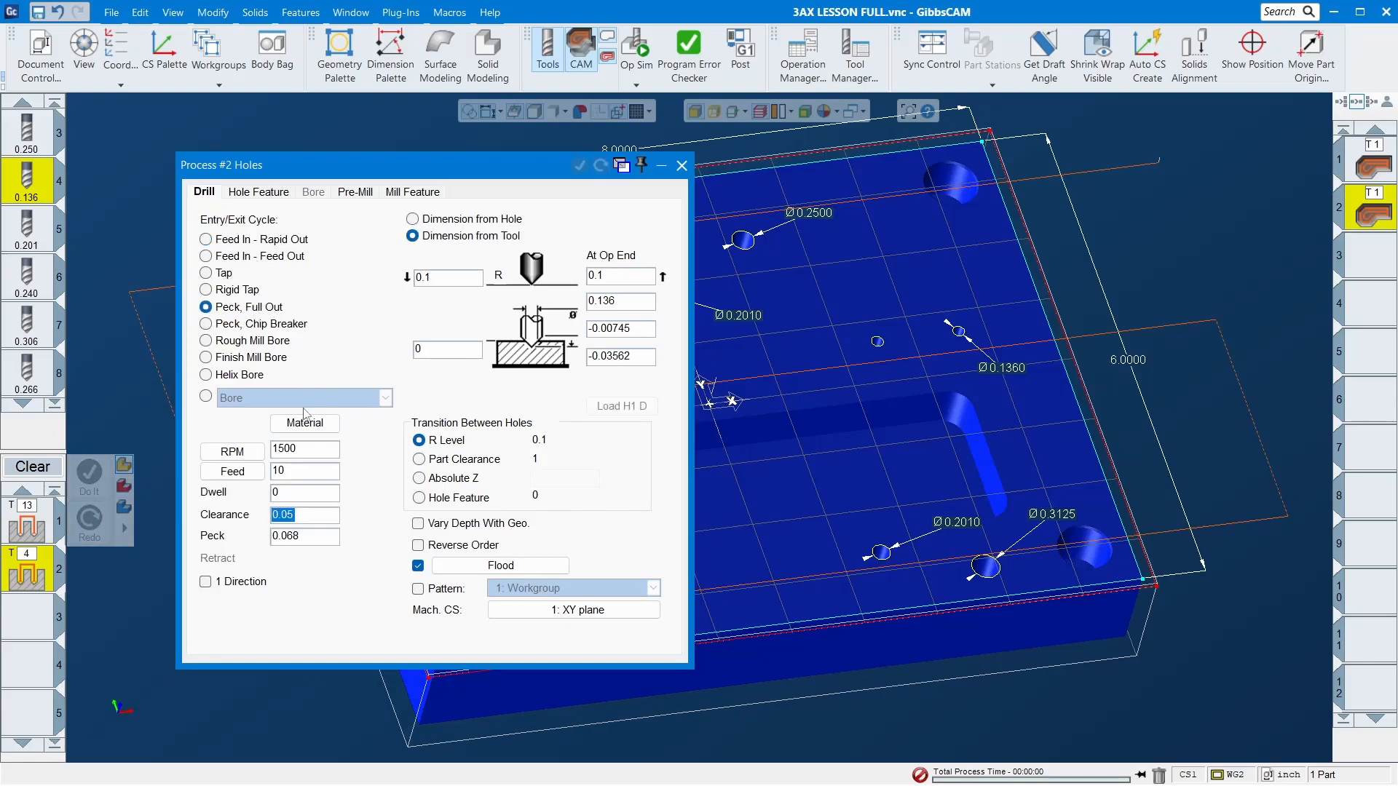
- Set the 0.136 drill process to 1800 RPM, feed 12 and a peck of 0.06
double_click(304, 448)
text(1800)
key(Tab)
text(12)
key(Tab)
key(Tab)
key(Tab)
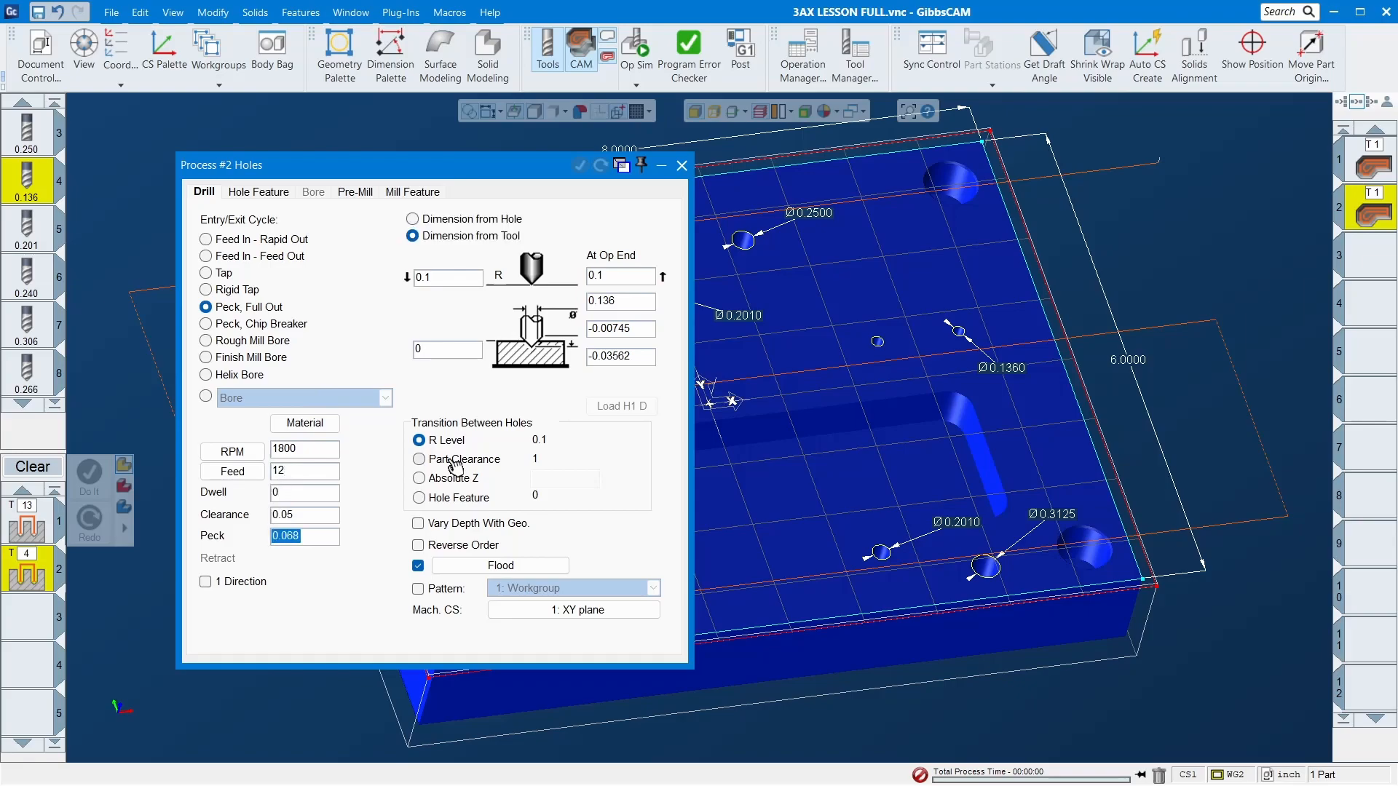
text(0.06)
key(Tab)
- Set the 0.136 drill's full-diameter depth to -1.1
click(640, 334)
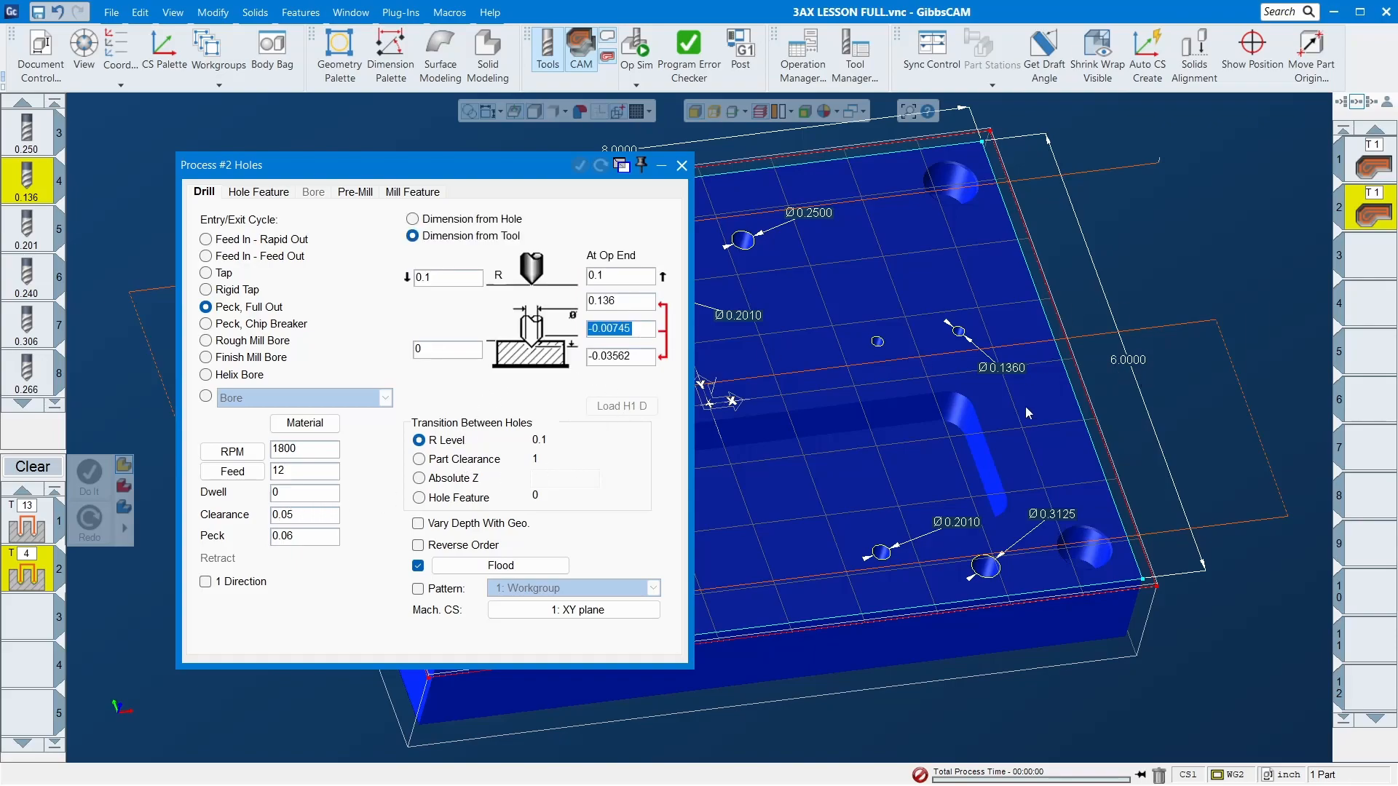
text(-1.1)
key(Tab)
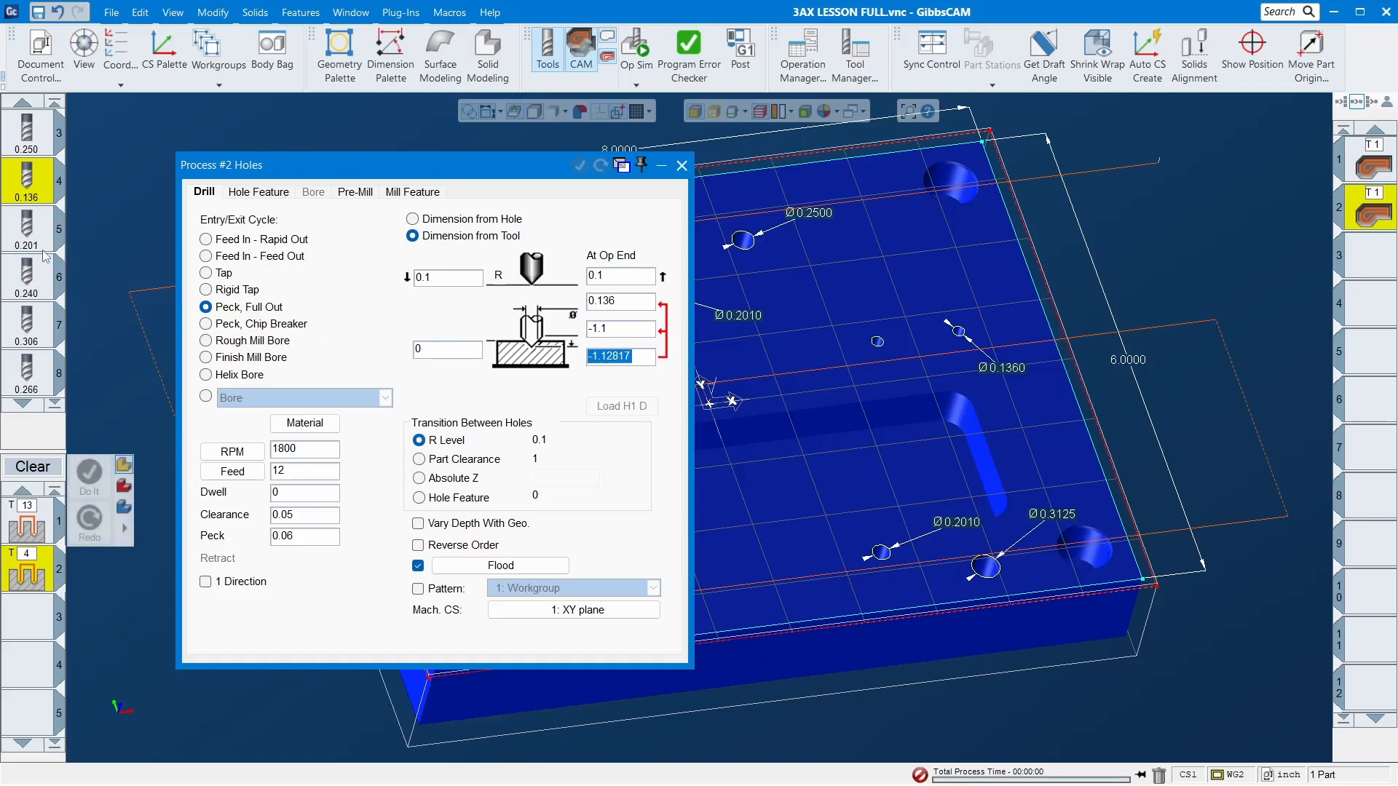
- Create a third Holes process with tool 9, the 0.166 tap
scroll(29, 270, down, 2)
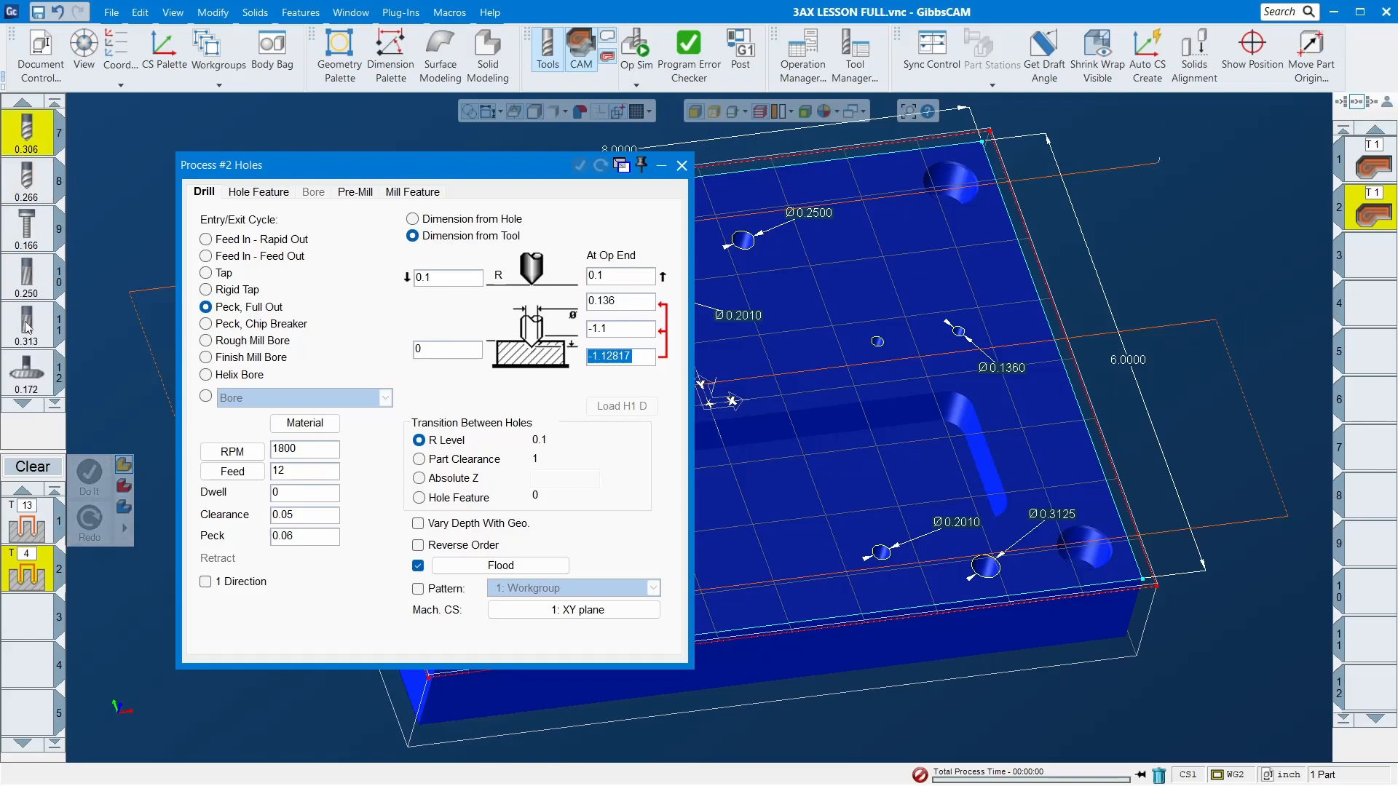
drag(27, 231, 30, 627)
click(108, 512)
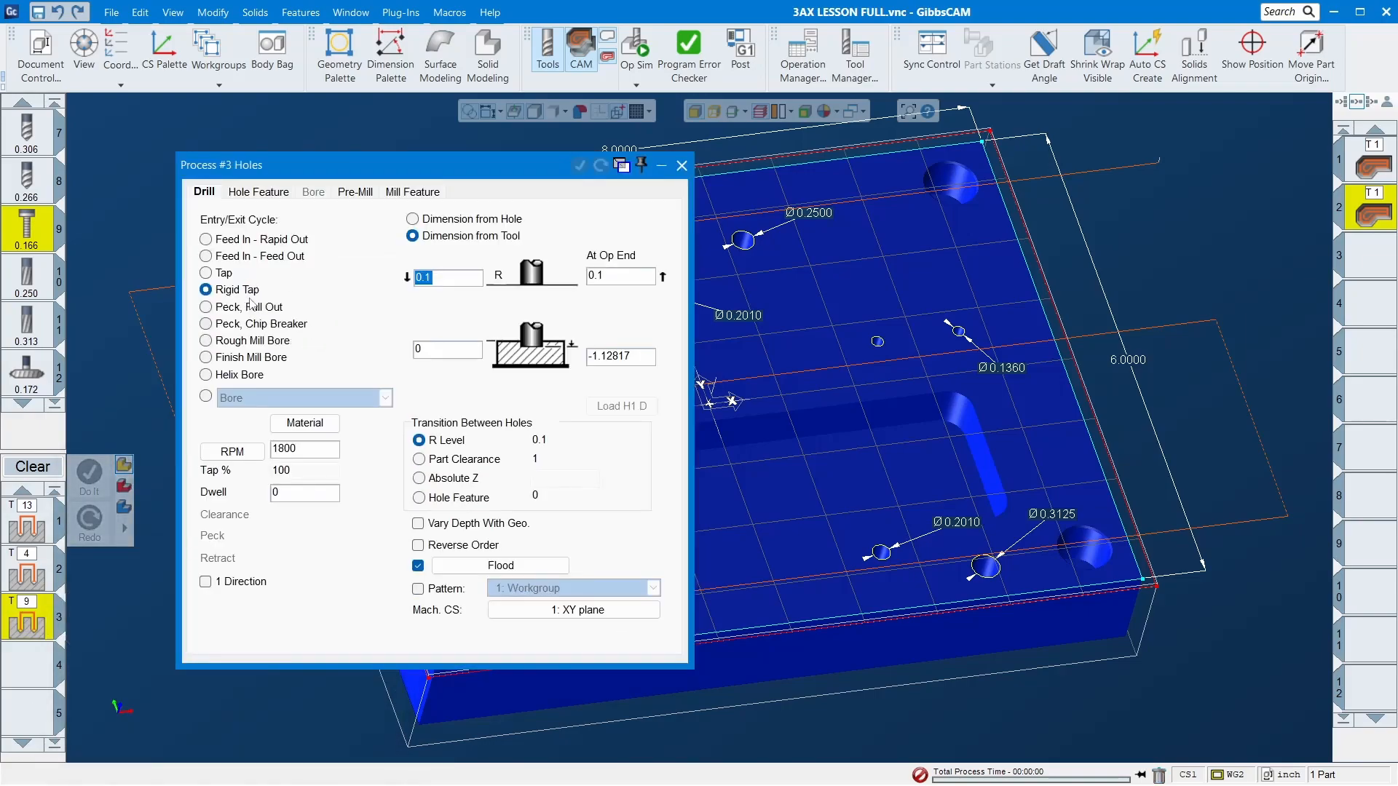
- Set the rigid tapping process to 350 RPM with a final depth of -0.5
double_click(308, 450)
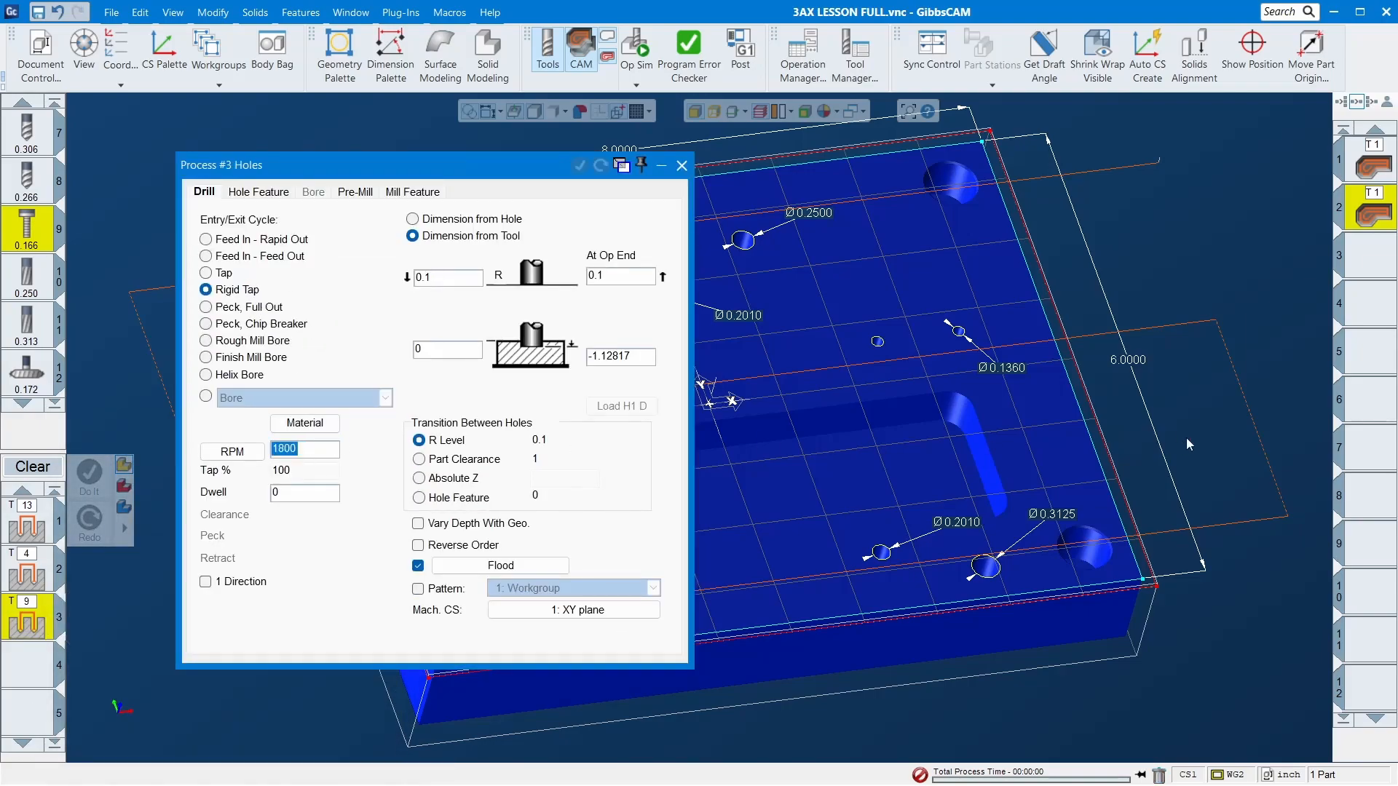
text(350)
key(Tab)
key(Tab)
key(Tab)
key(Tab)
key(Tab)
text(-)
key(Tab)
- Select the row of five 0.136 holes and generate the spot-drill, drill and tap operations
click(959, 338)
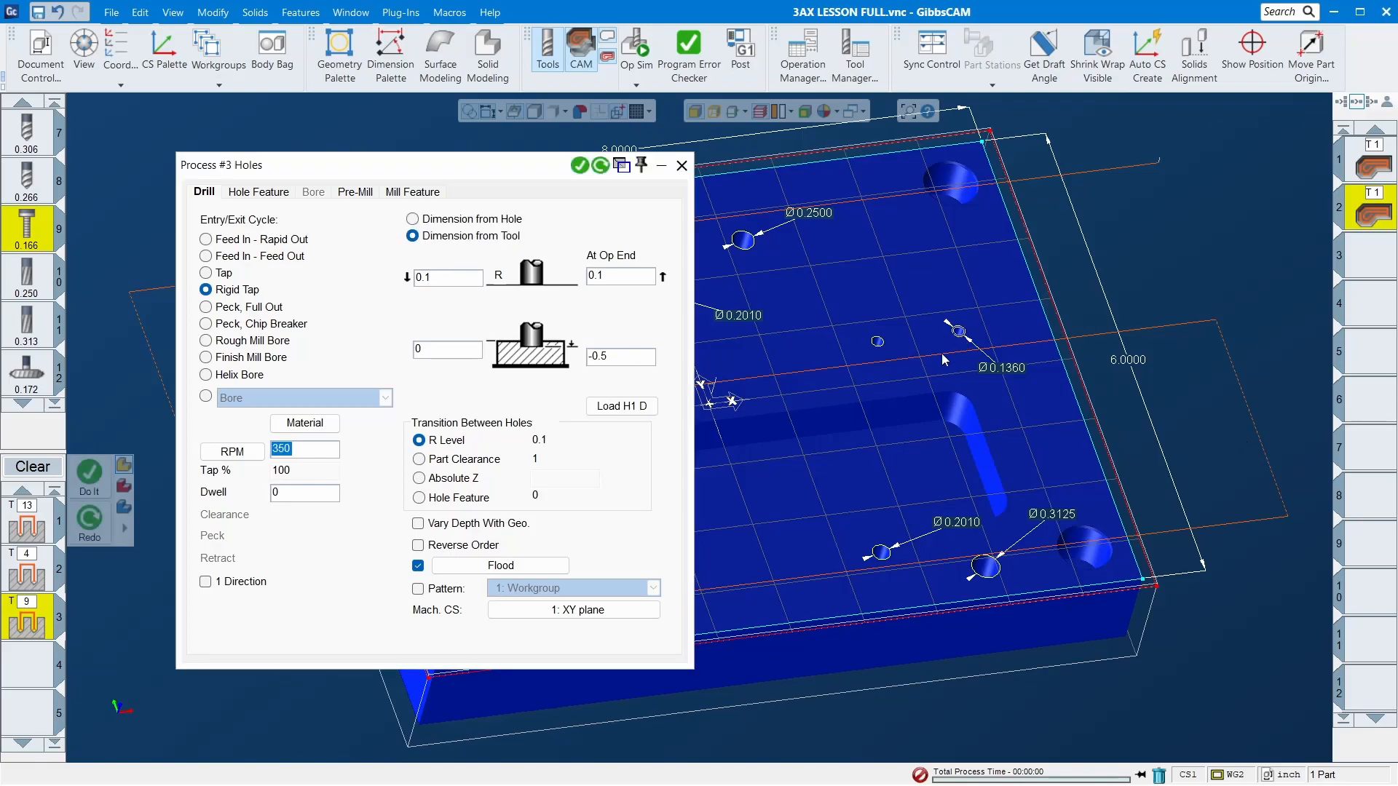
scroll(953, 342, down, 2)
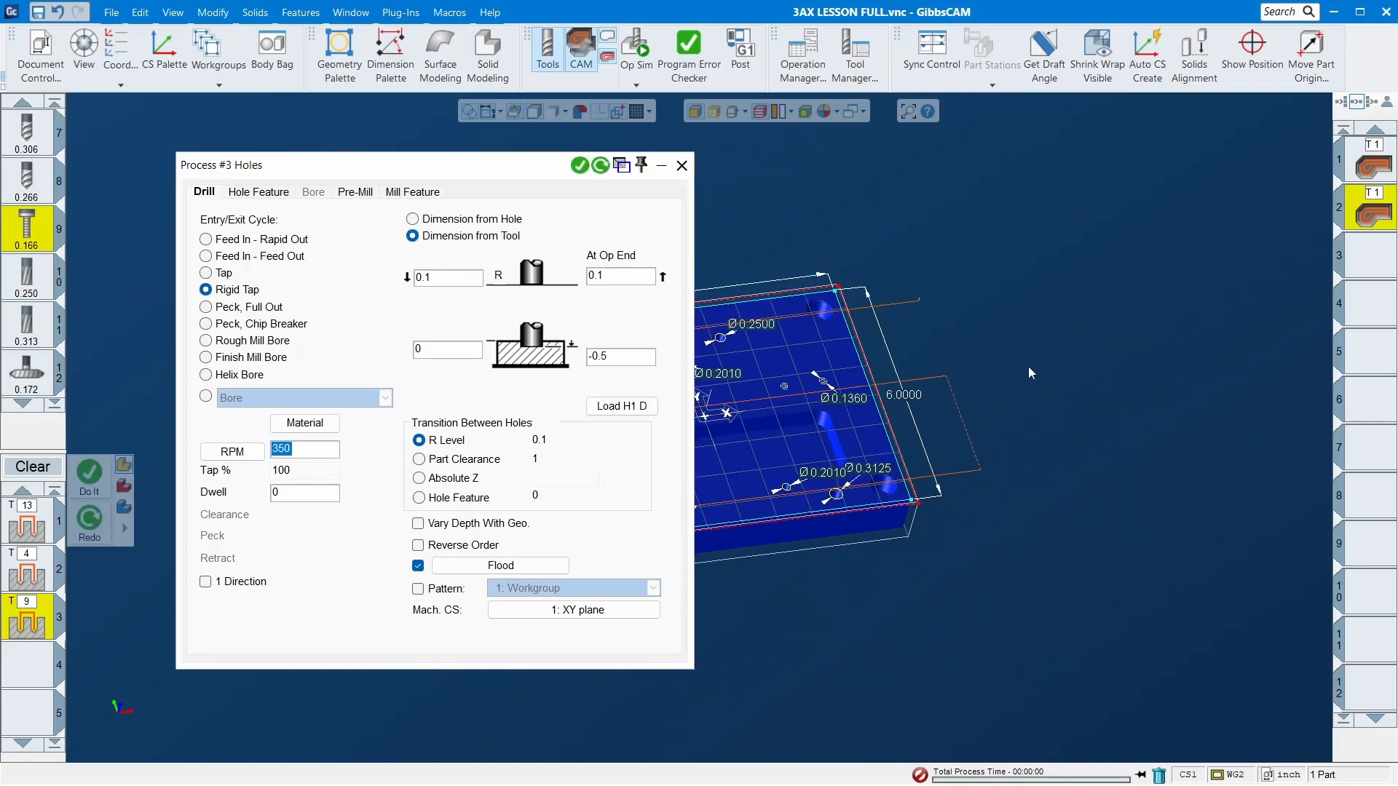
drag(486, 166, 392, 496)
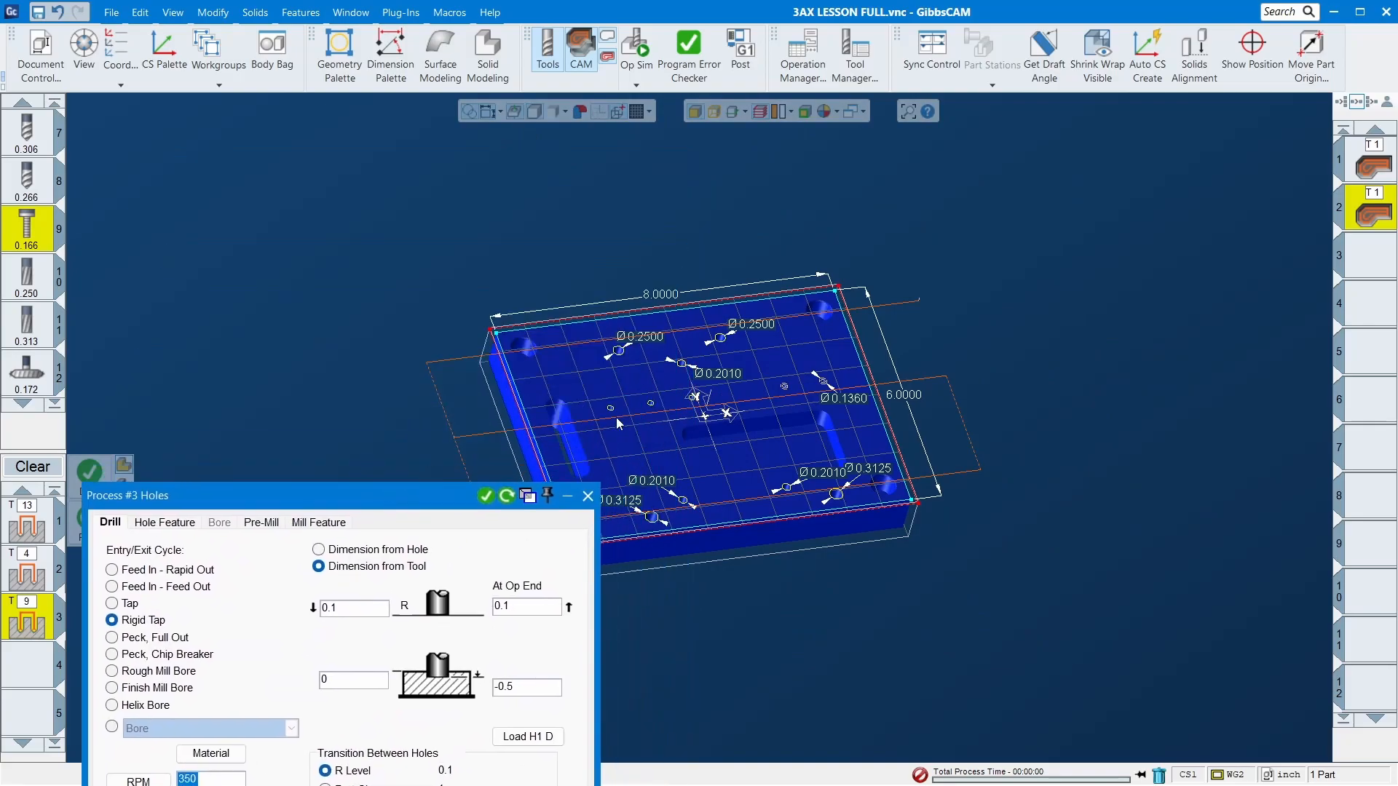
scroll(688, 404, up, 3)
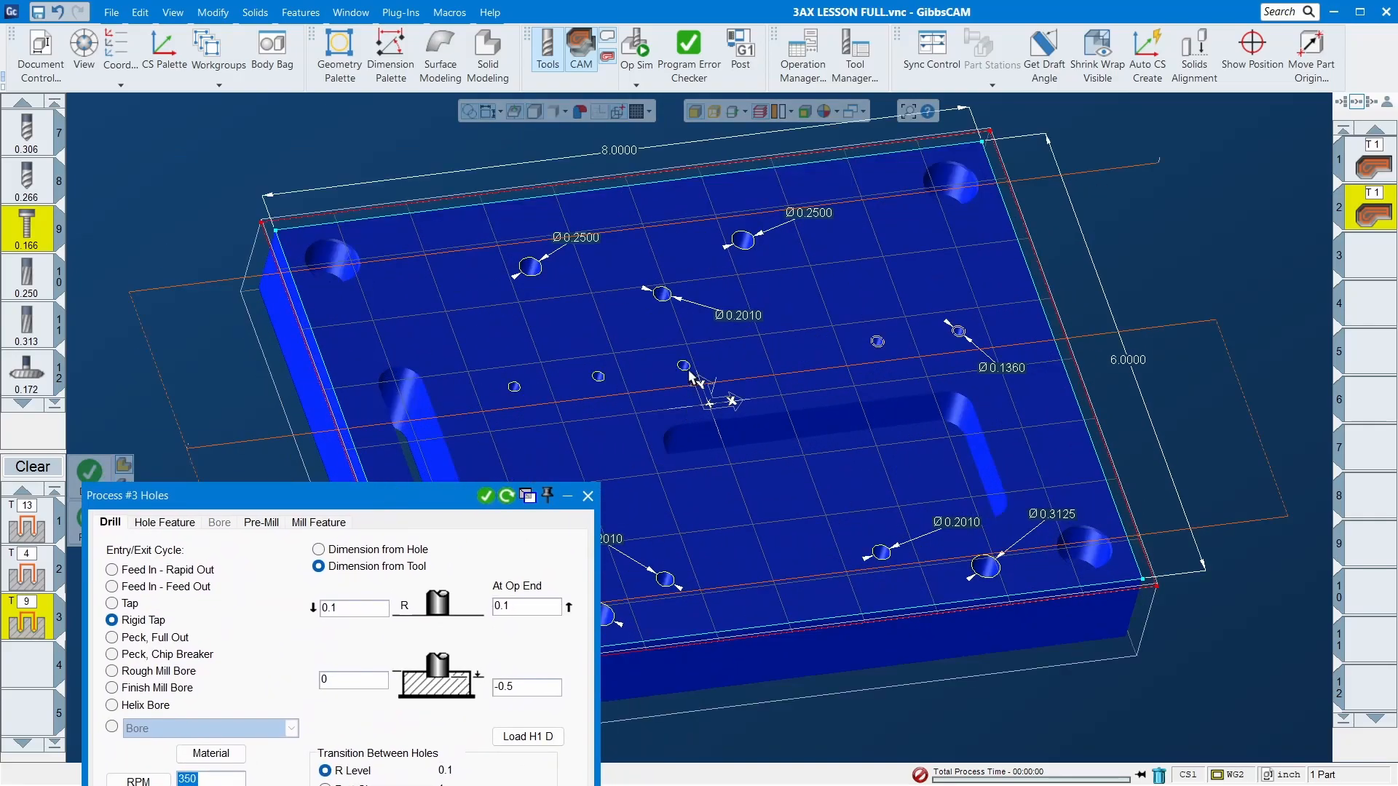
click(688, 376)
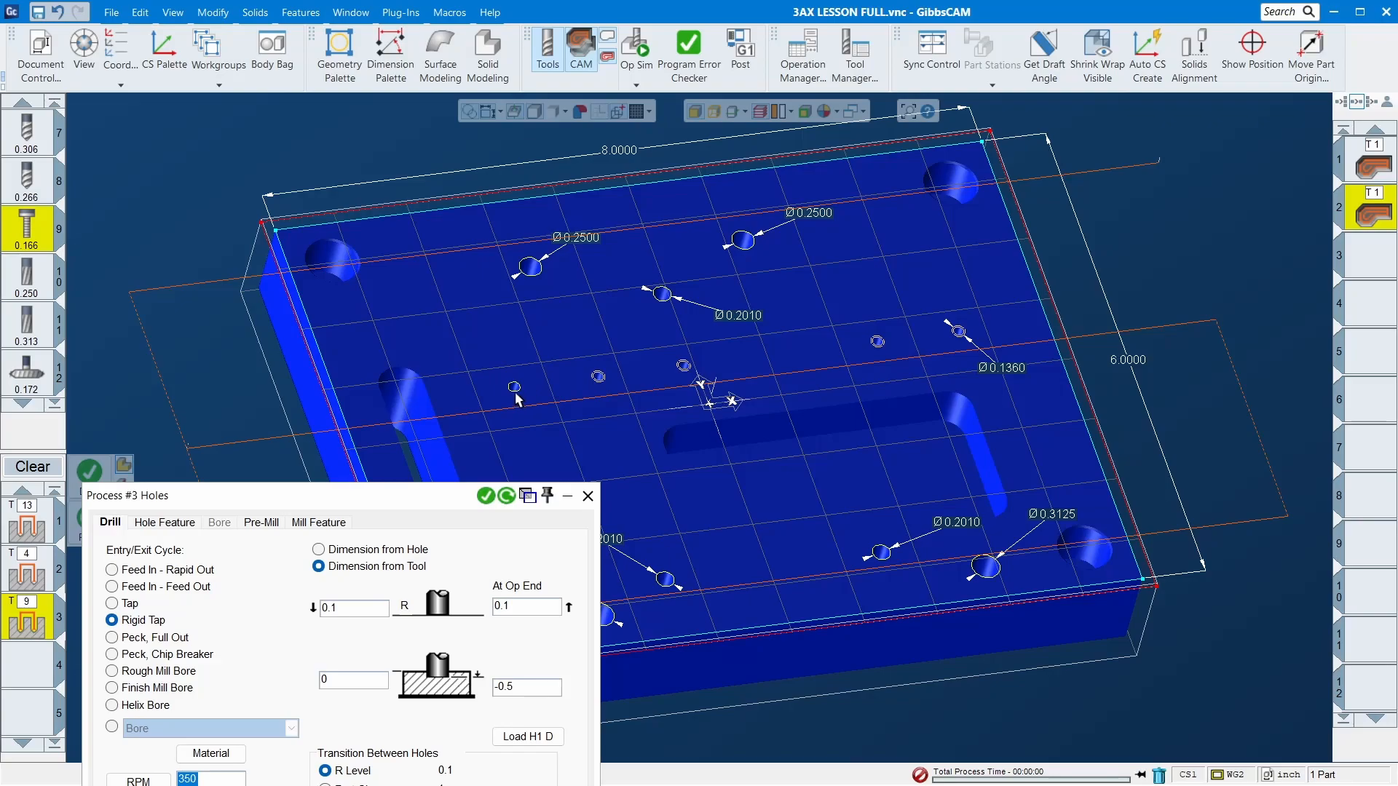
click(89, 472)
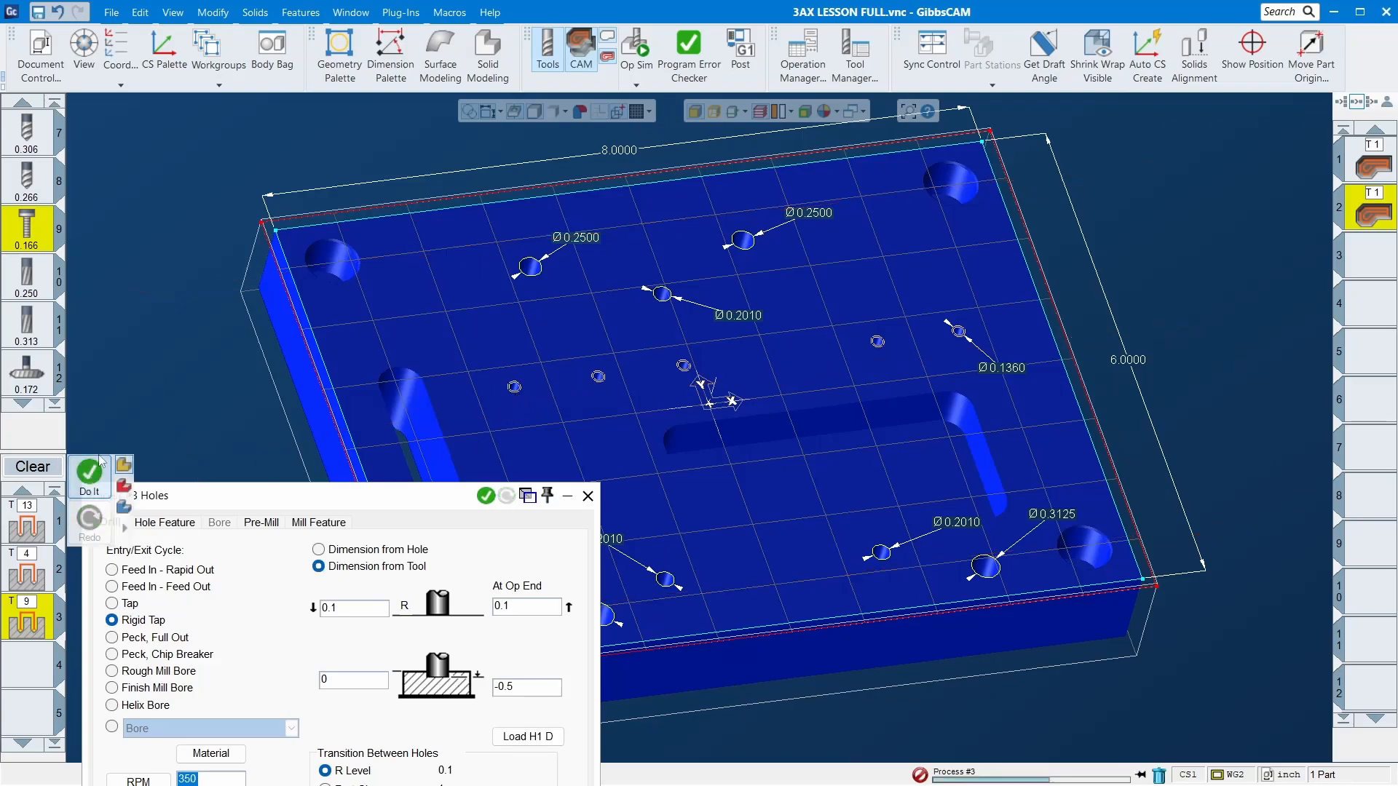
- Switch to the part drawing screenshot to check the hole callouts, and return to GibbsCAM
mouse_move(924, 785)
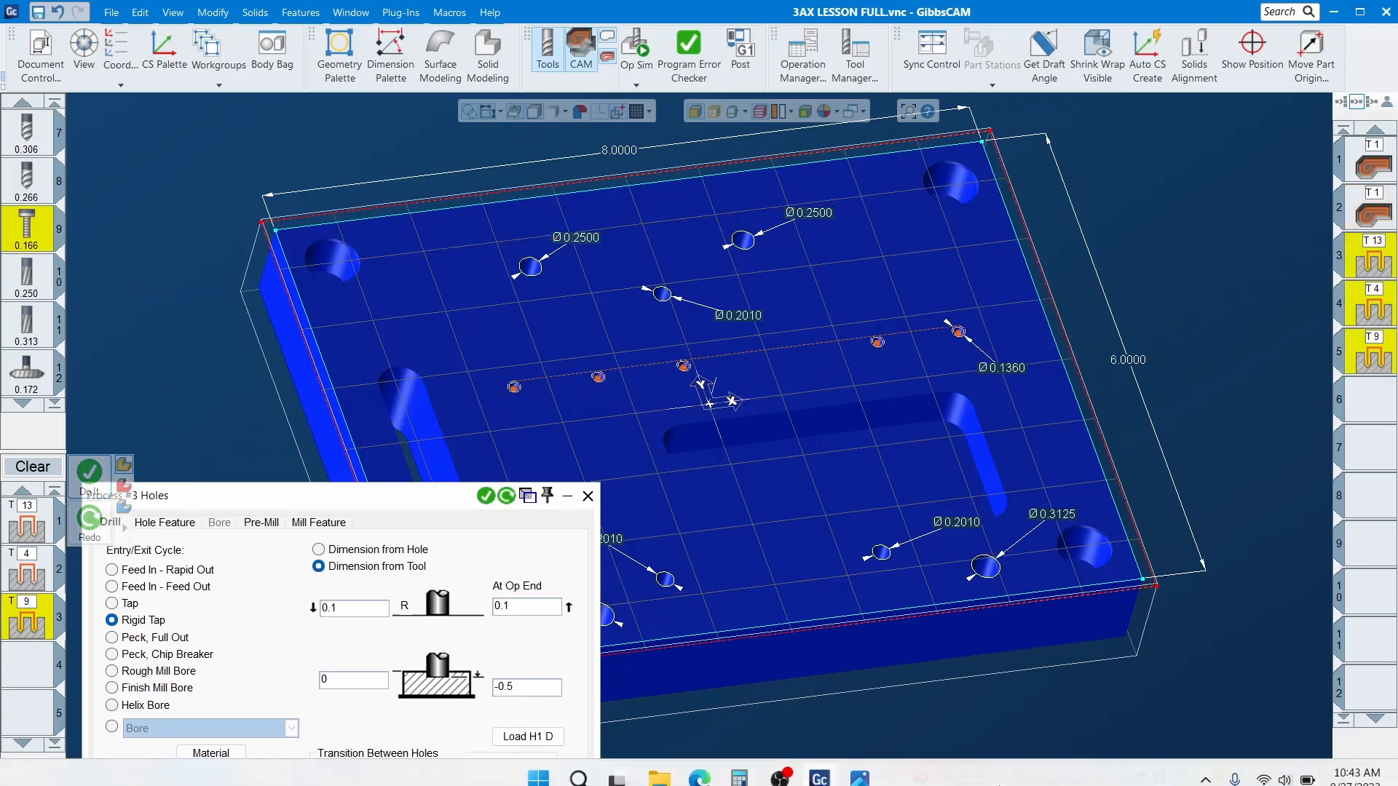
click(860, 764)
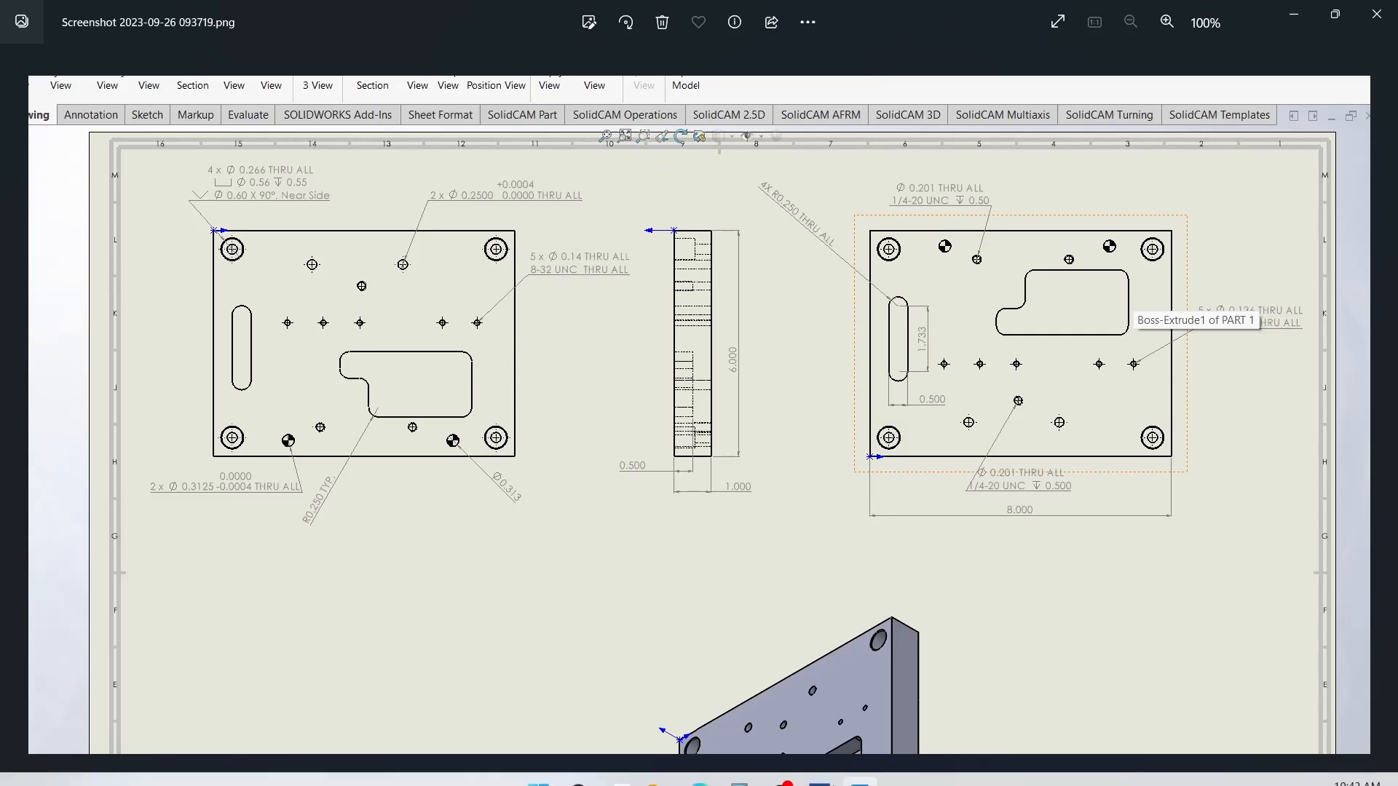
click(821, 772)
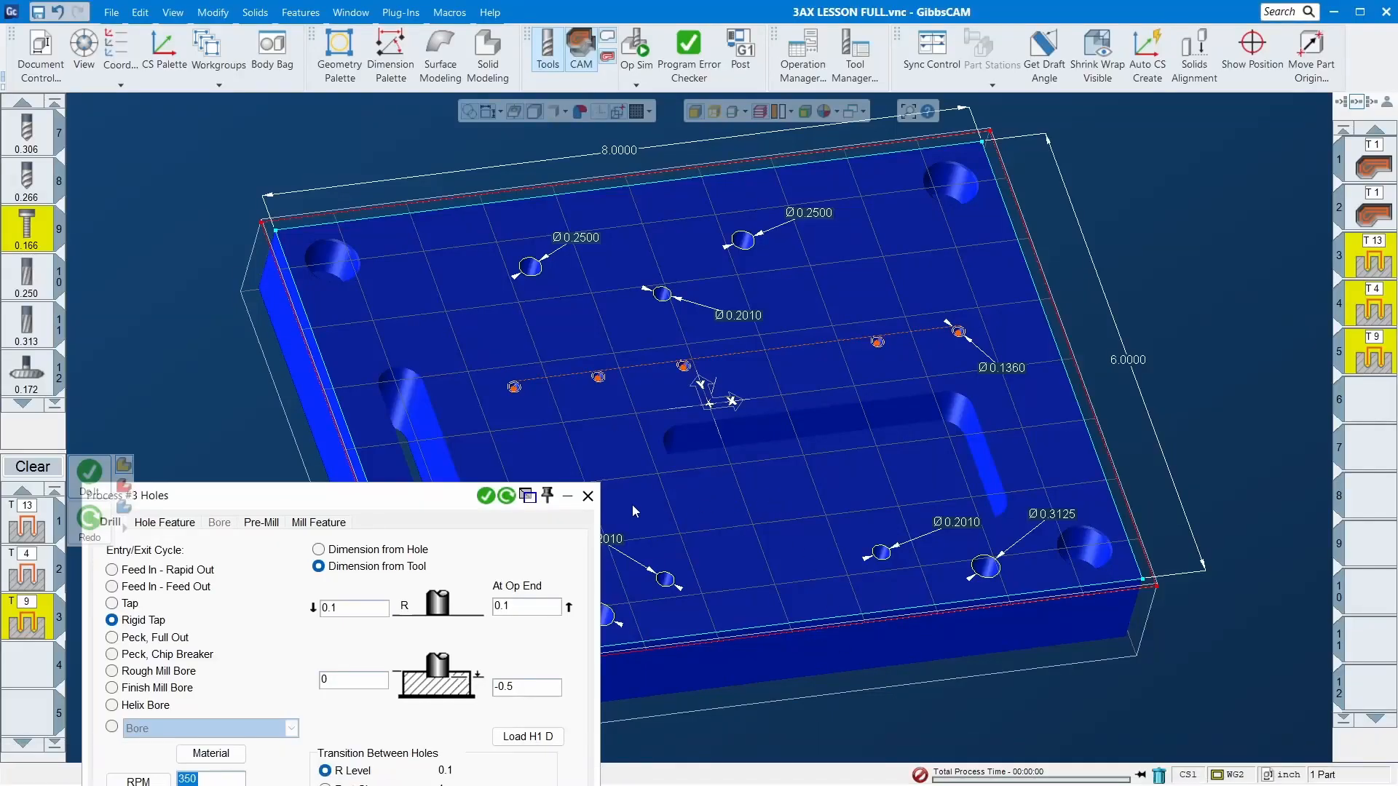
- Clear the process list and load the spot-drill, drill and tap operations back into it as processes
click(587, 496)
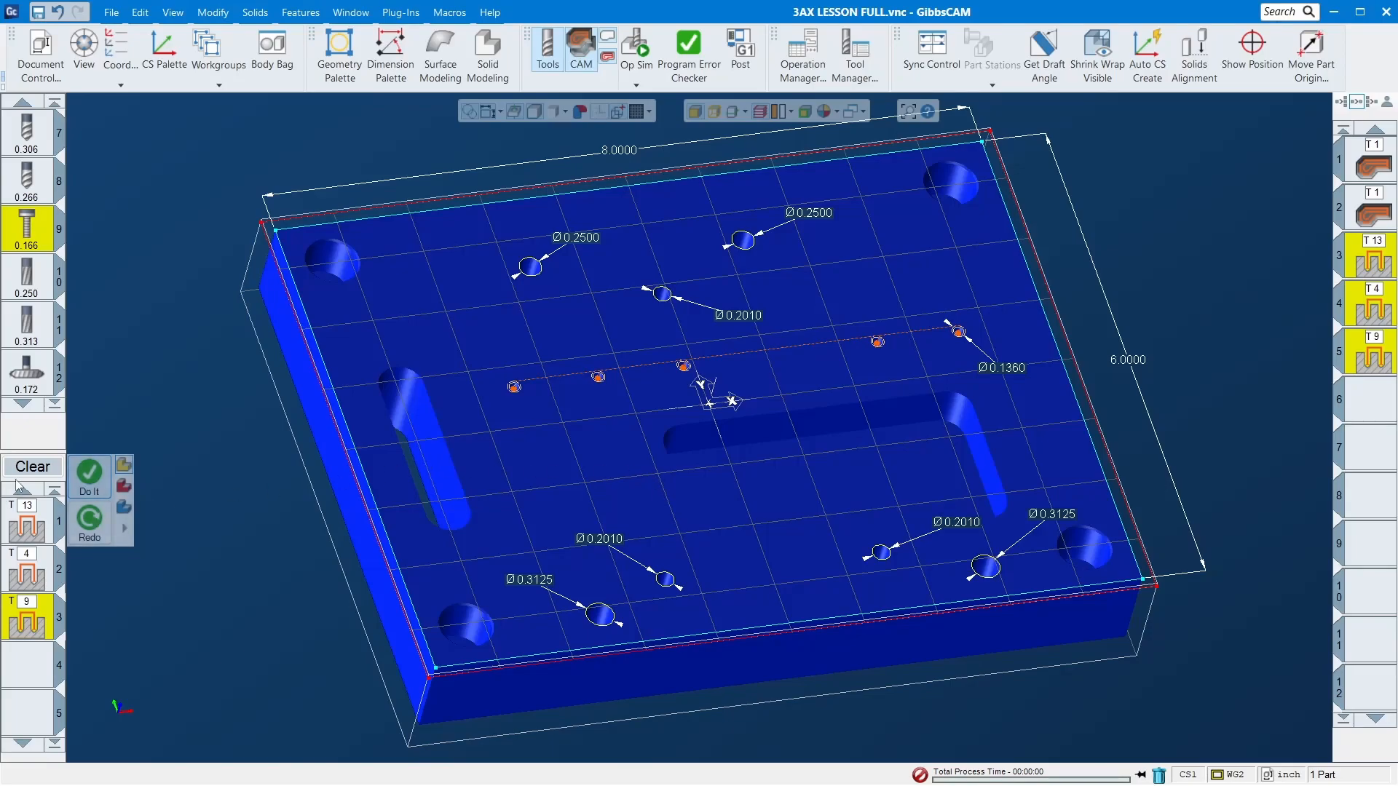
click(33, 467)
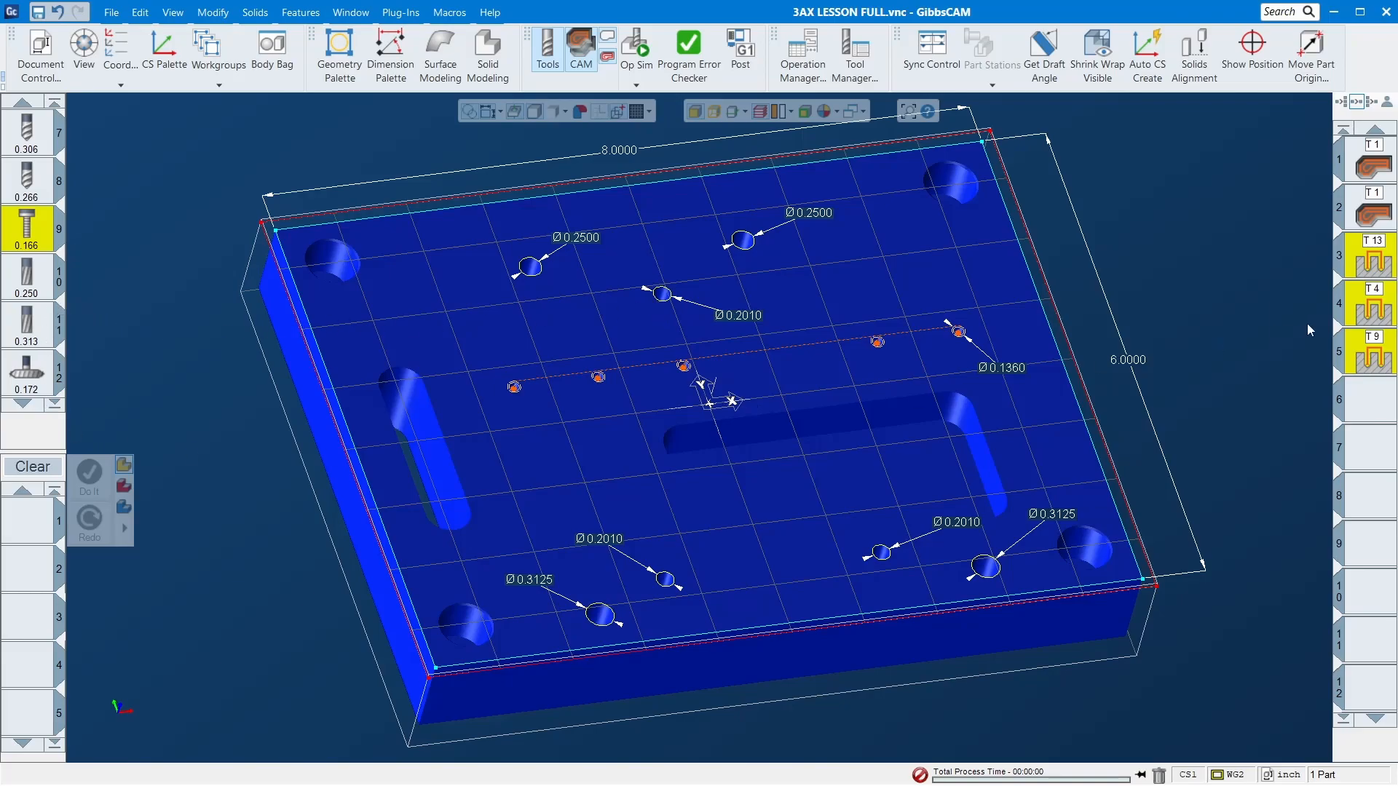
drag(1360, 283, 33, 521)
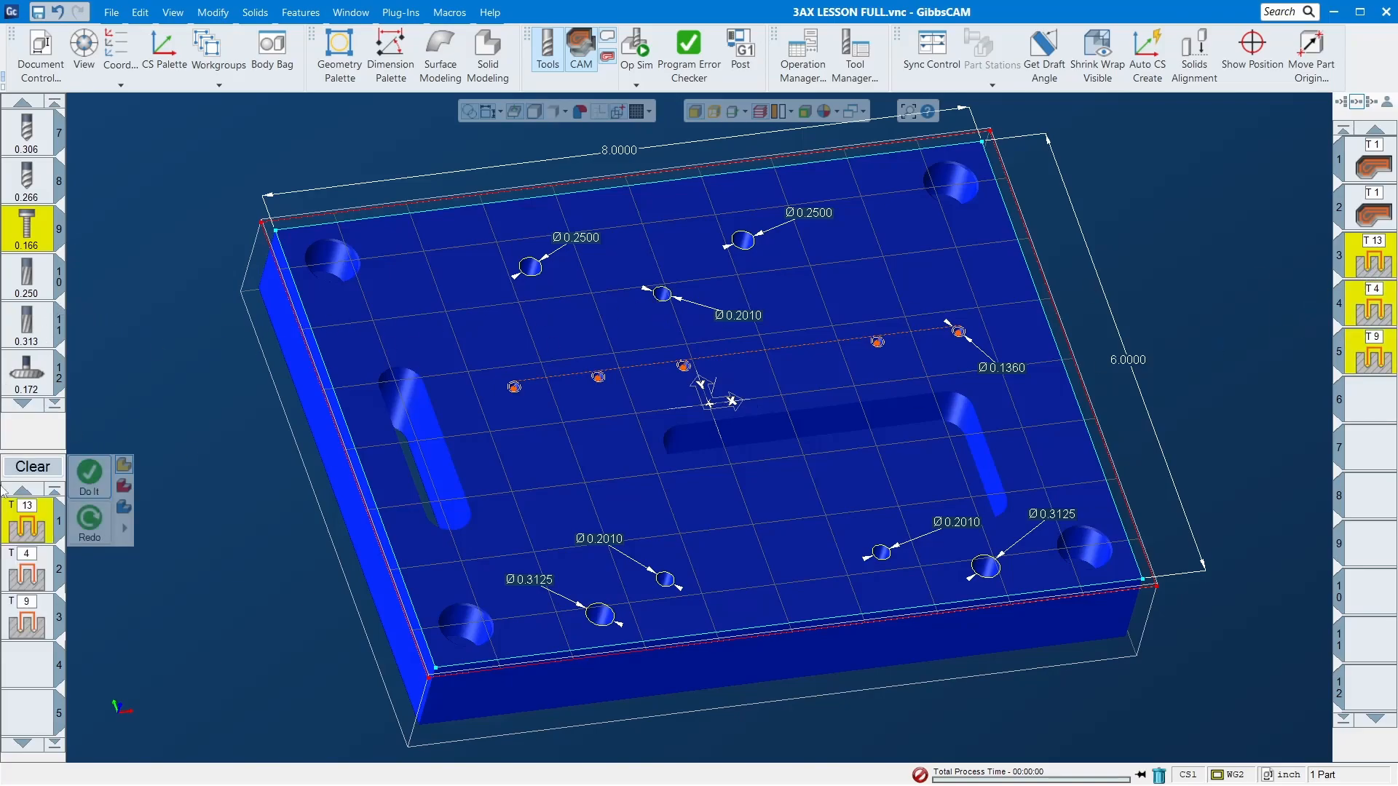
- Set the spot diameter of the tool 13 process to 0.26
double_click(36, 531)
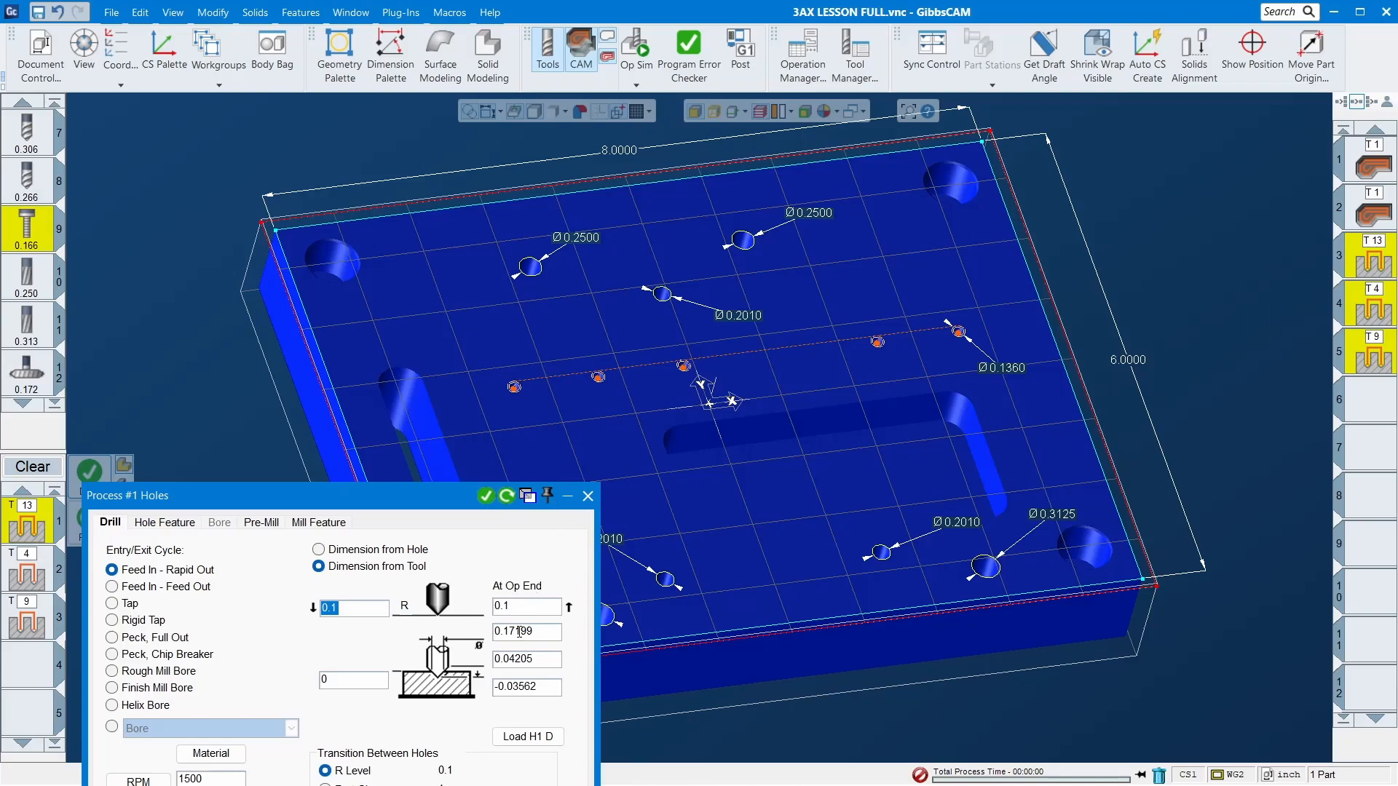
click(519, 632)
text(6)
key(Tab)
drag(229, 506, 303, 184)
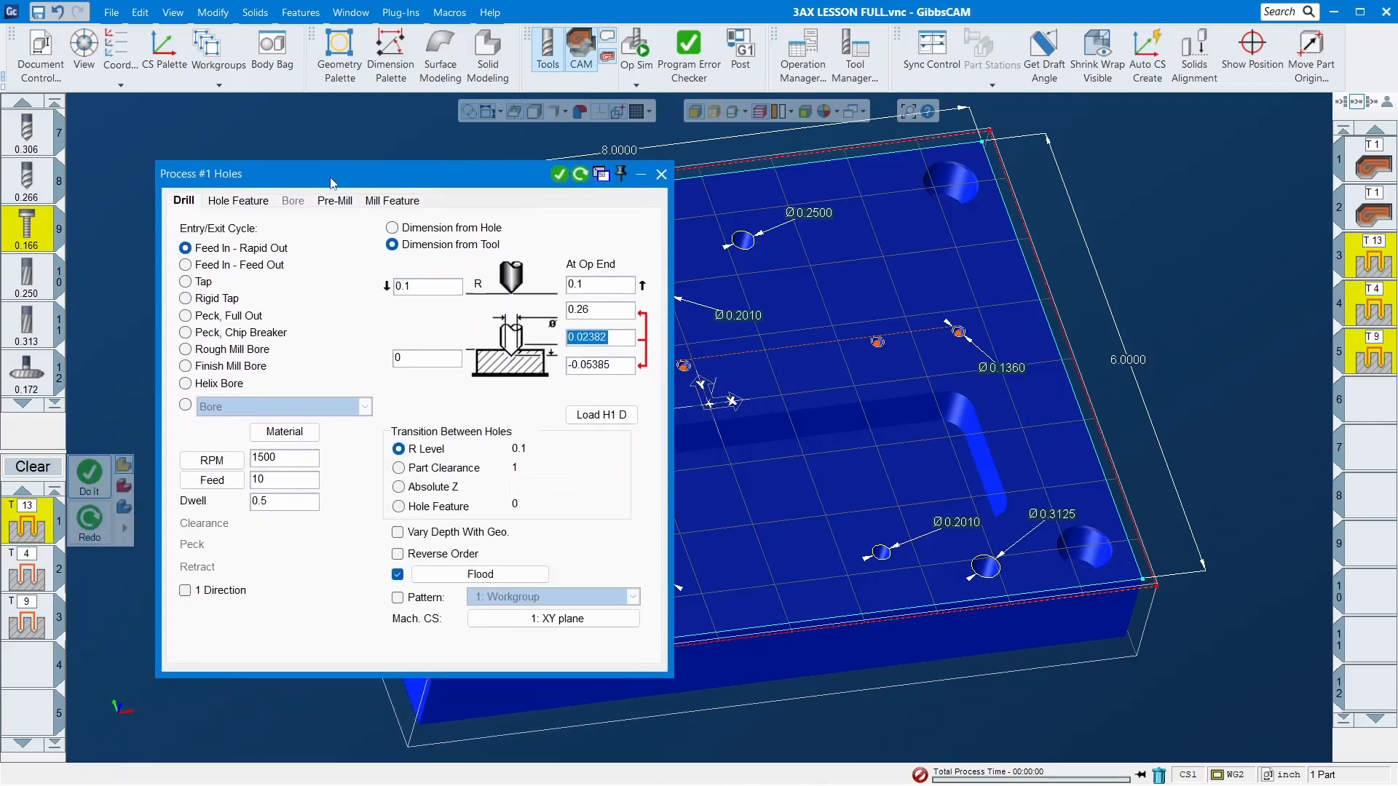
- Replace the drill in the second Holes process with tool 5, the 0.201 drill
click(31, 177)
scroll(30, 178, up, 4)
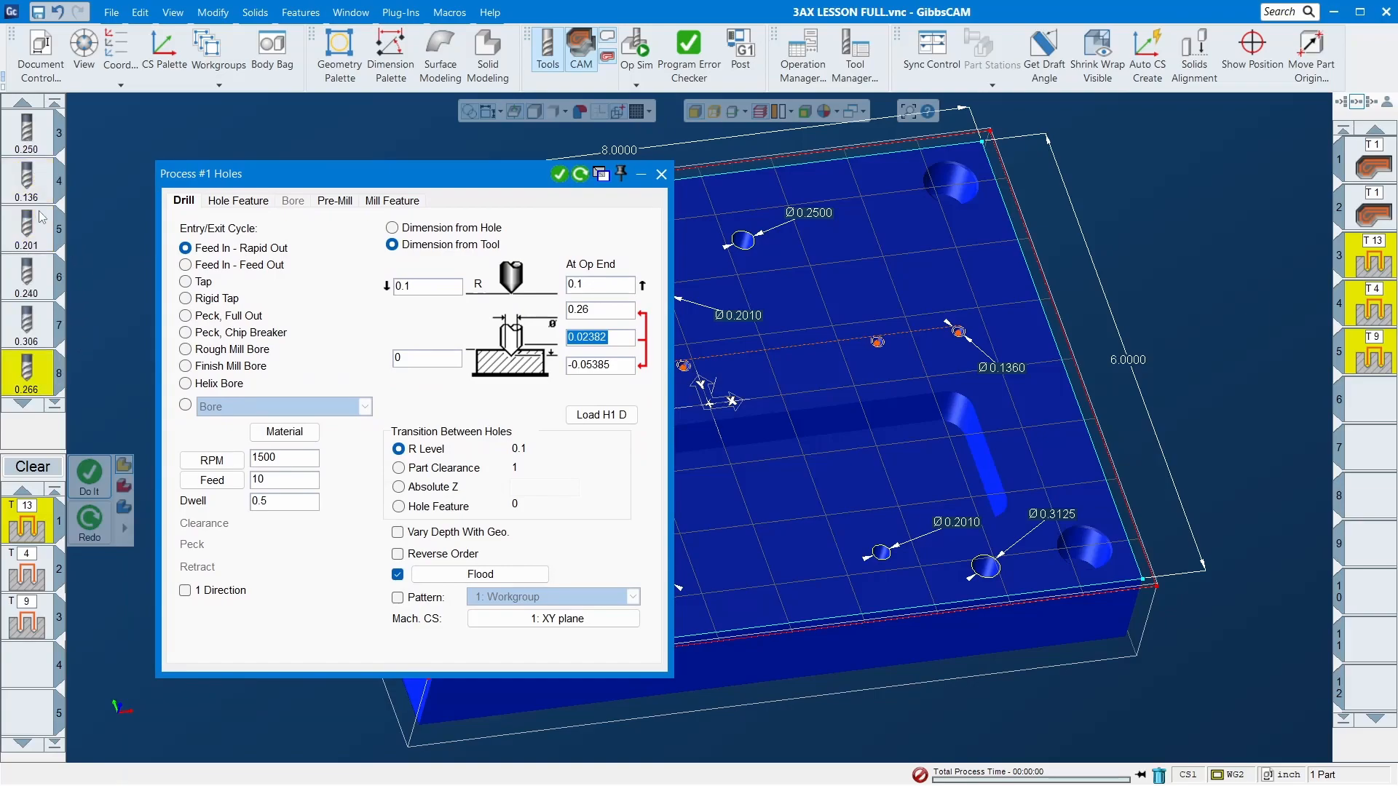
drag(35, 241, 29, 568)
- Set the 0.201 drill process to 1500 RPM with a peck of 0.07
double_click(296, 458)
text(1)
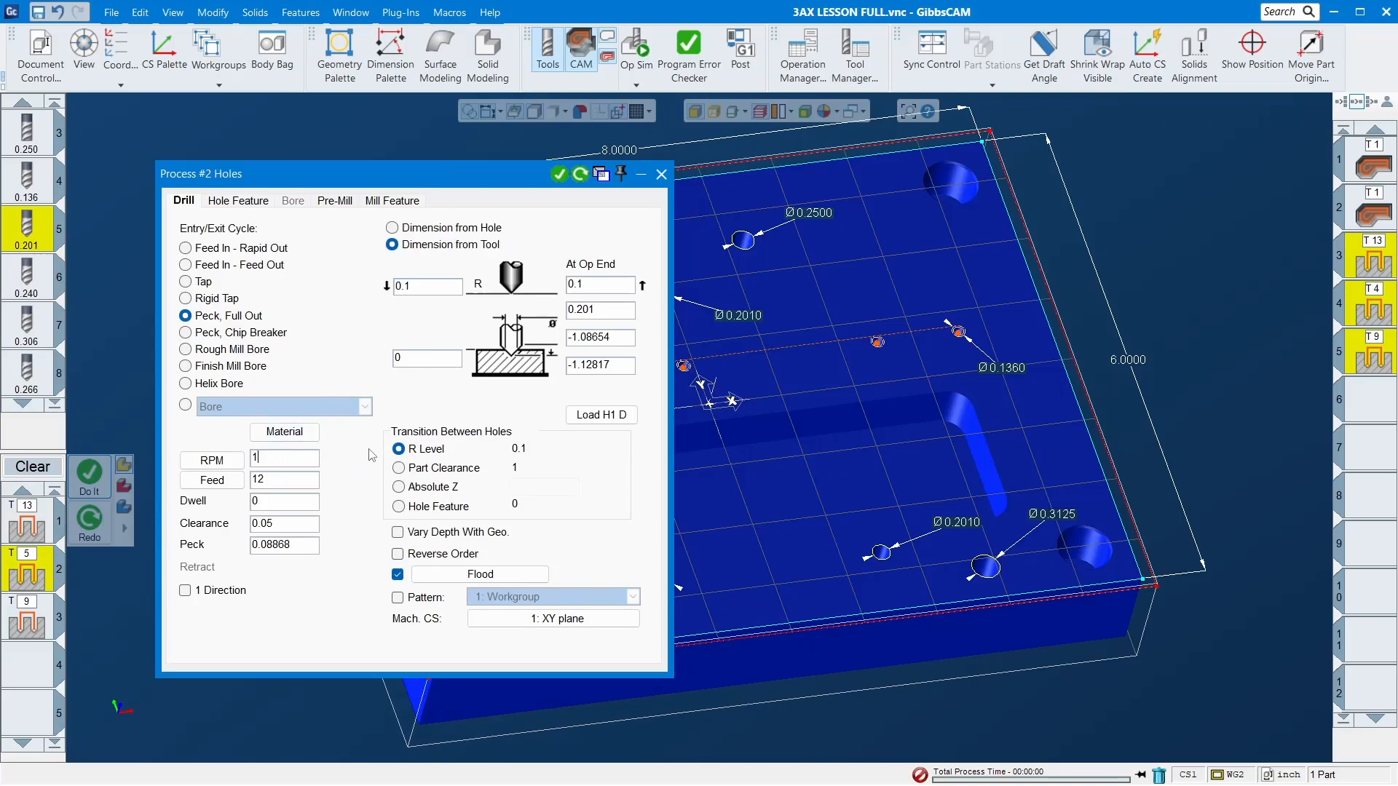
text(500)
key(Tab)
key(Tab)
key(Tab)
key(Tab)
text(.07)
key(Tab)
- Set the 0.201 drill's full-diameter depth to -1.1 and delete the tool 9 tapping process from the list
key(Tab)
key(Tab)
key(Tab)
key(Tab)
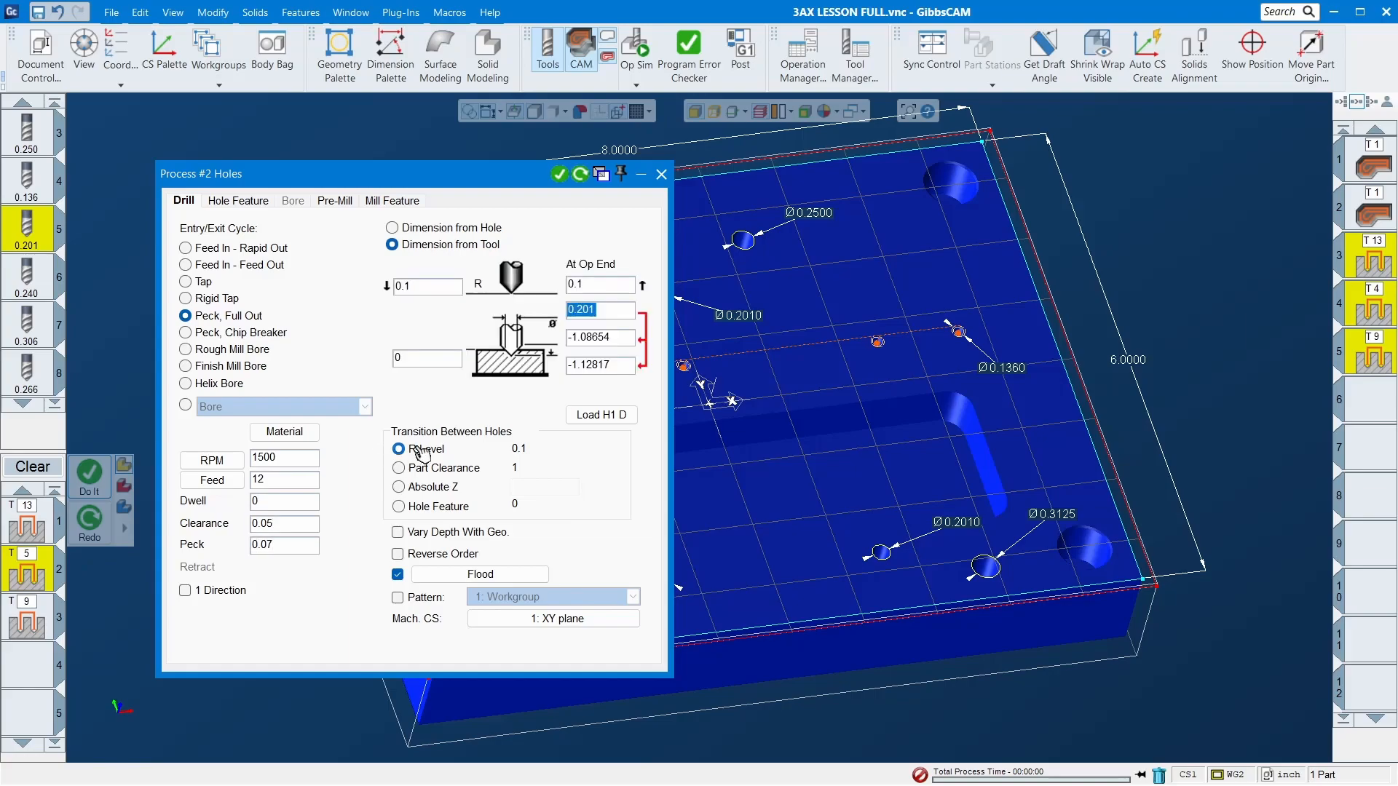
text(-1.1)
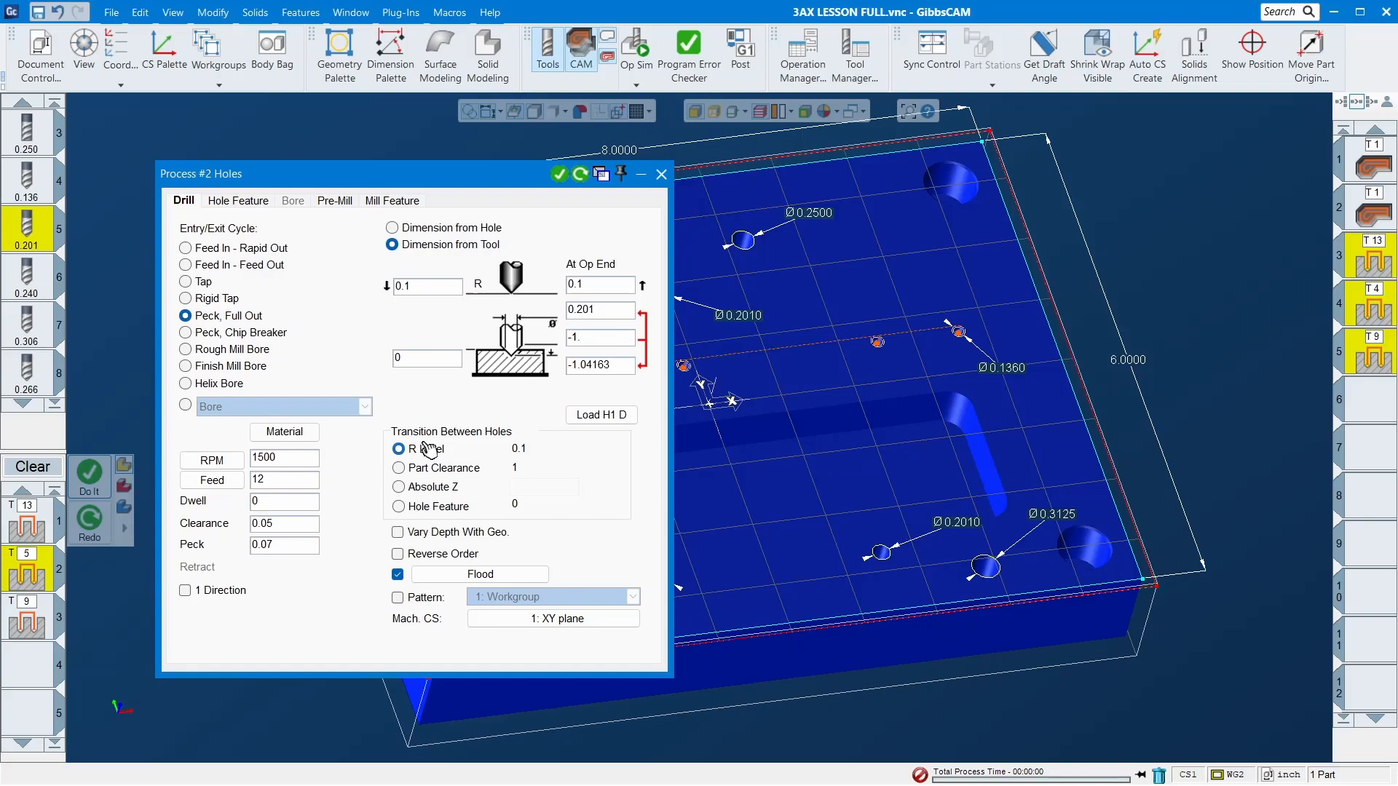
key(Tab)
click(26, 619)
key(Delete)
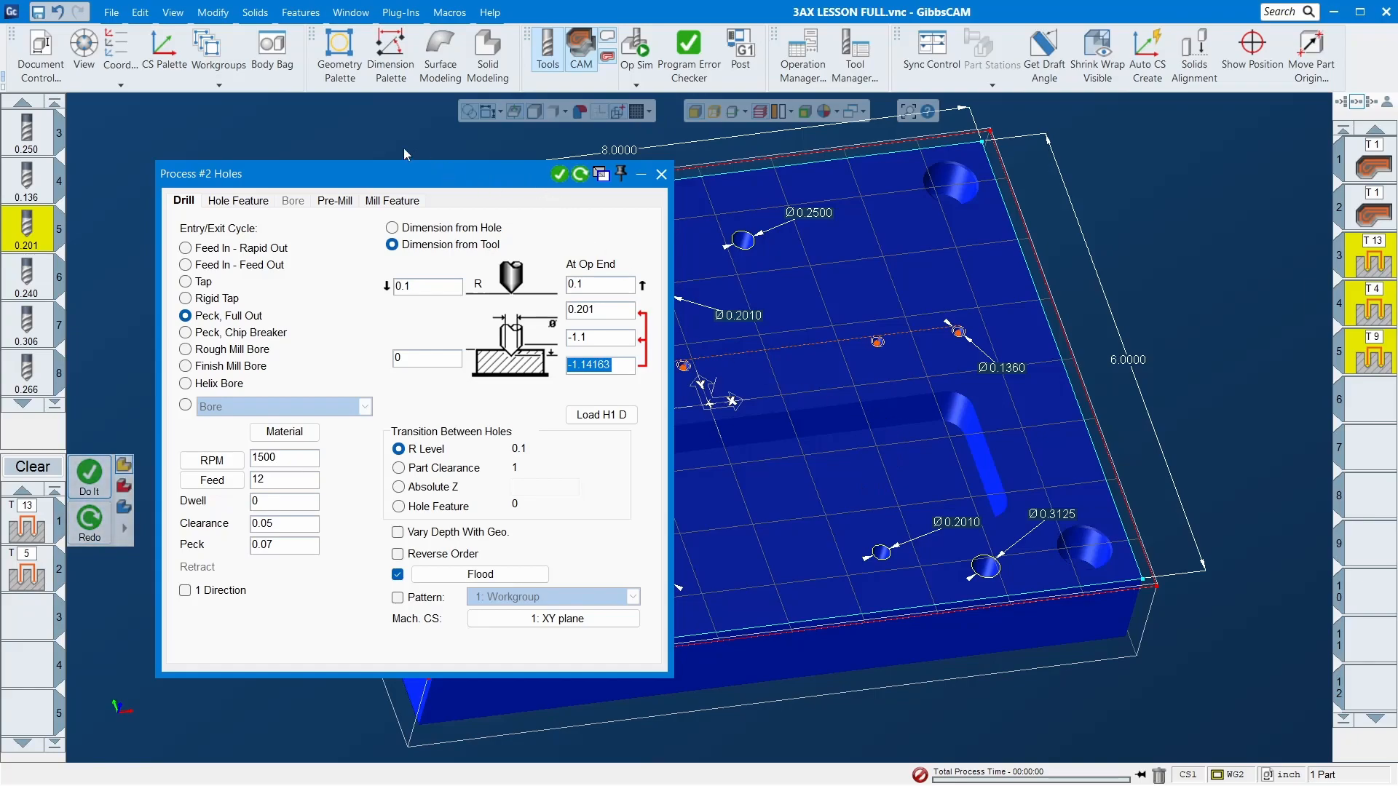
- Create the tool 13 spot drilling and tool 5 peck drilling operations on the three 0.2010 holes
drag(515, 176, 426, 148)
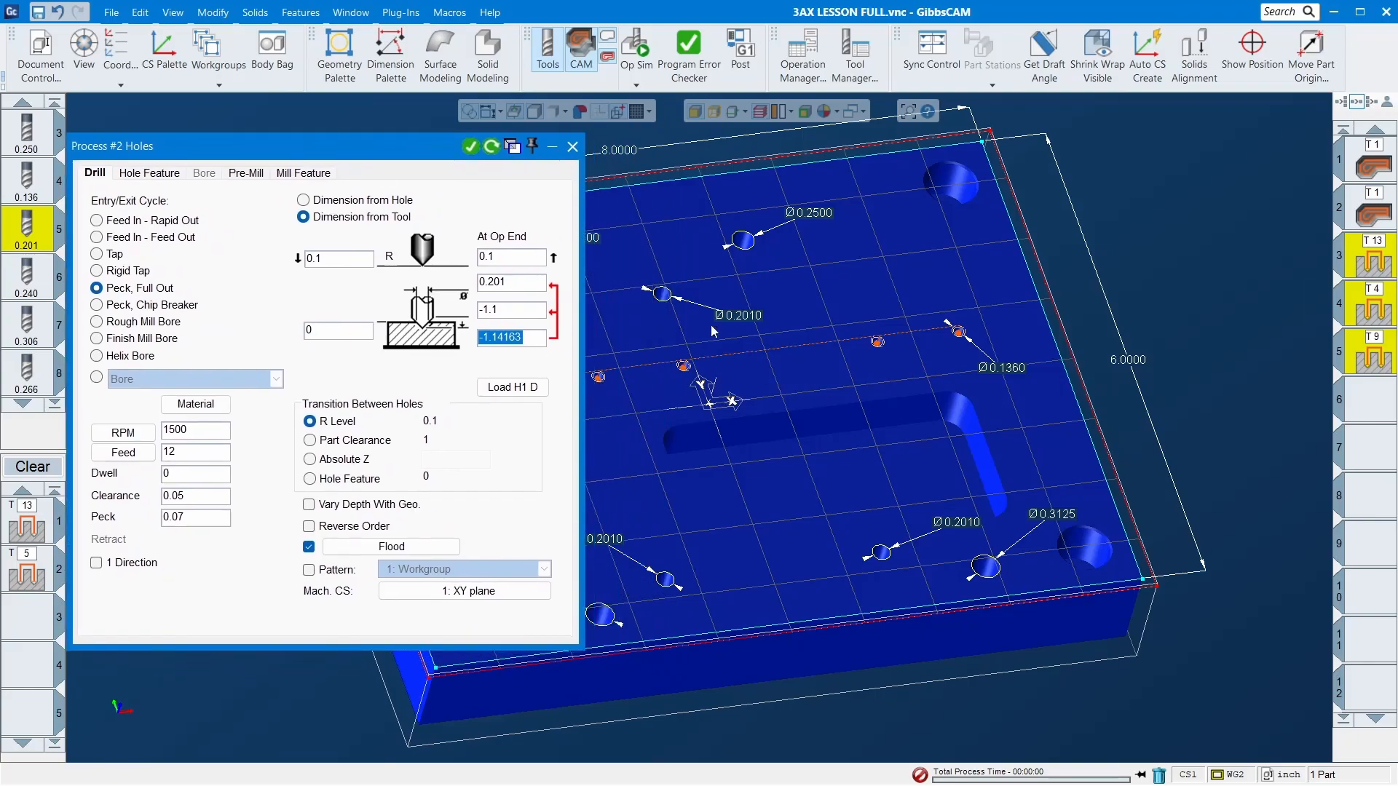
click(666, 306)
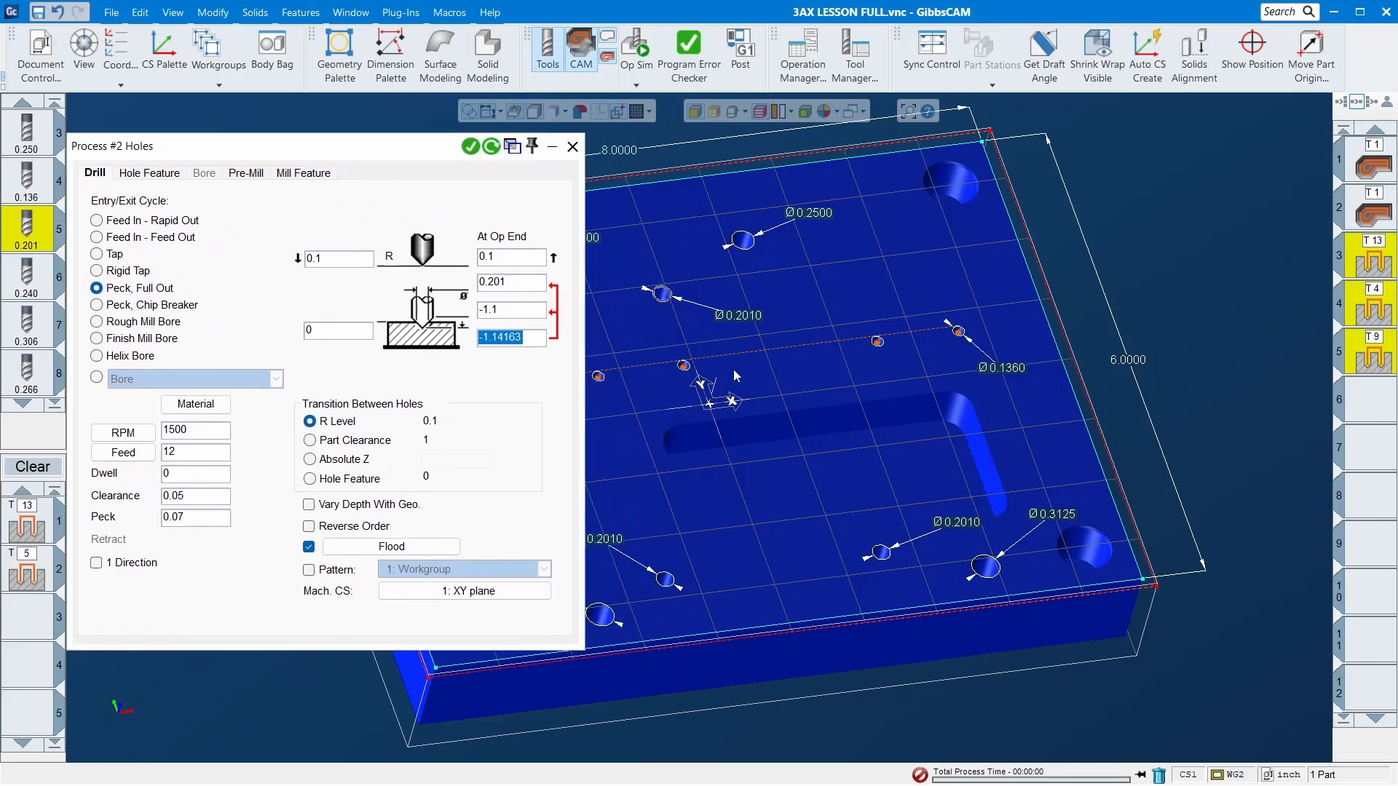
shift+click(883, 555)
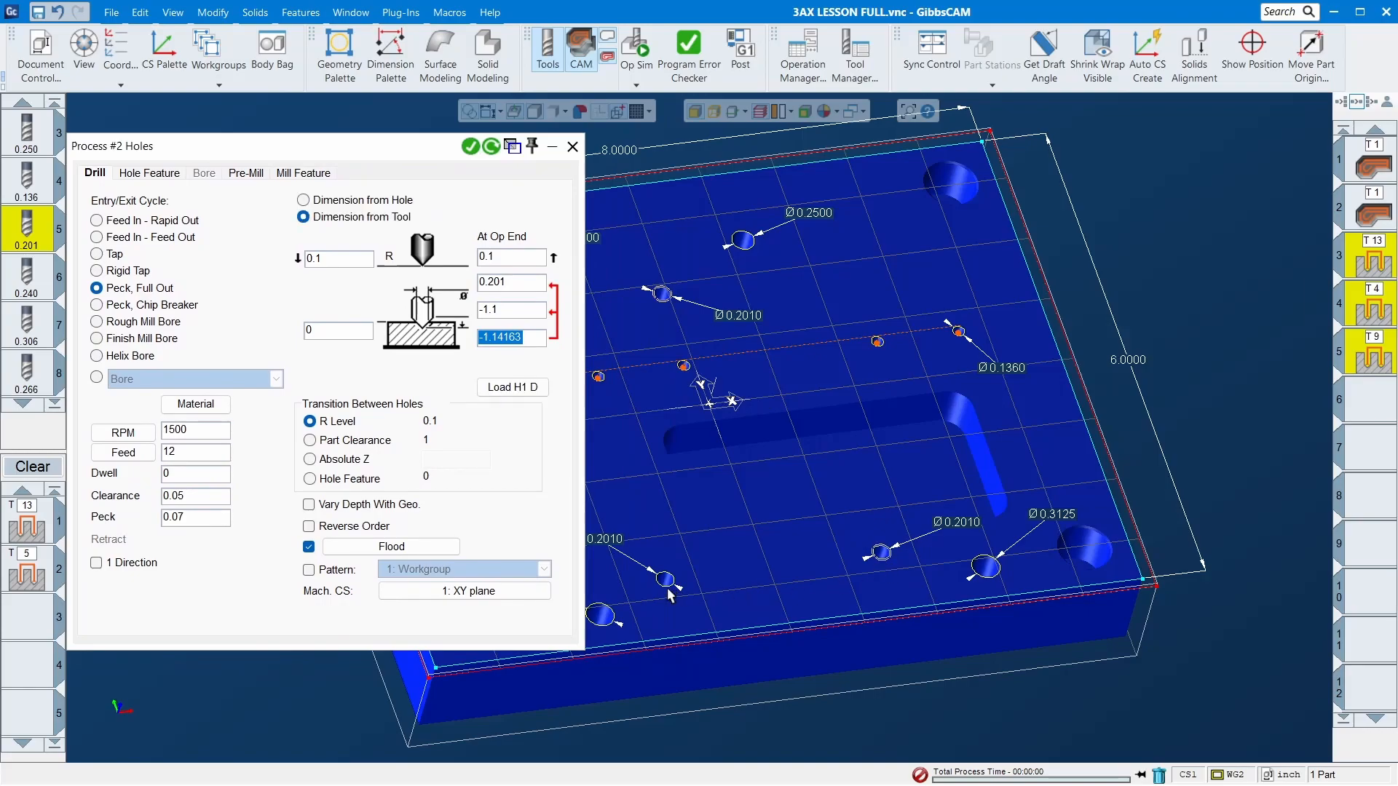
click(470, 146)
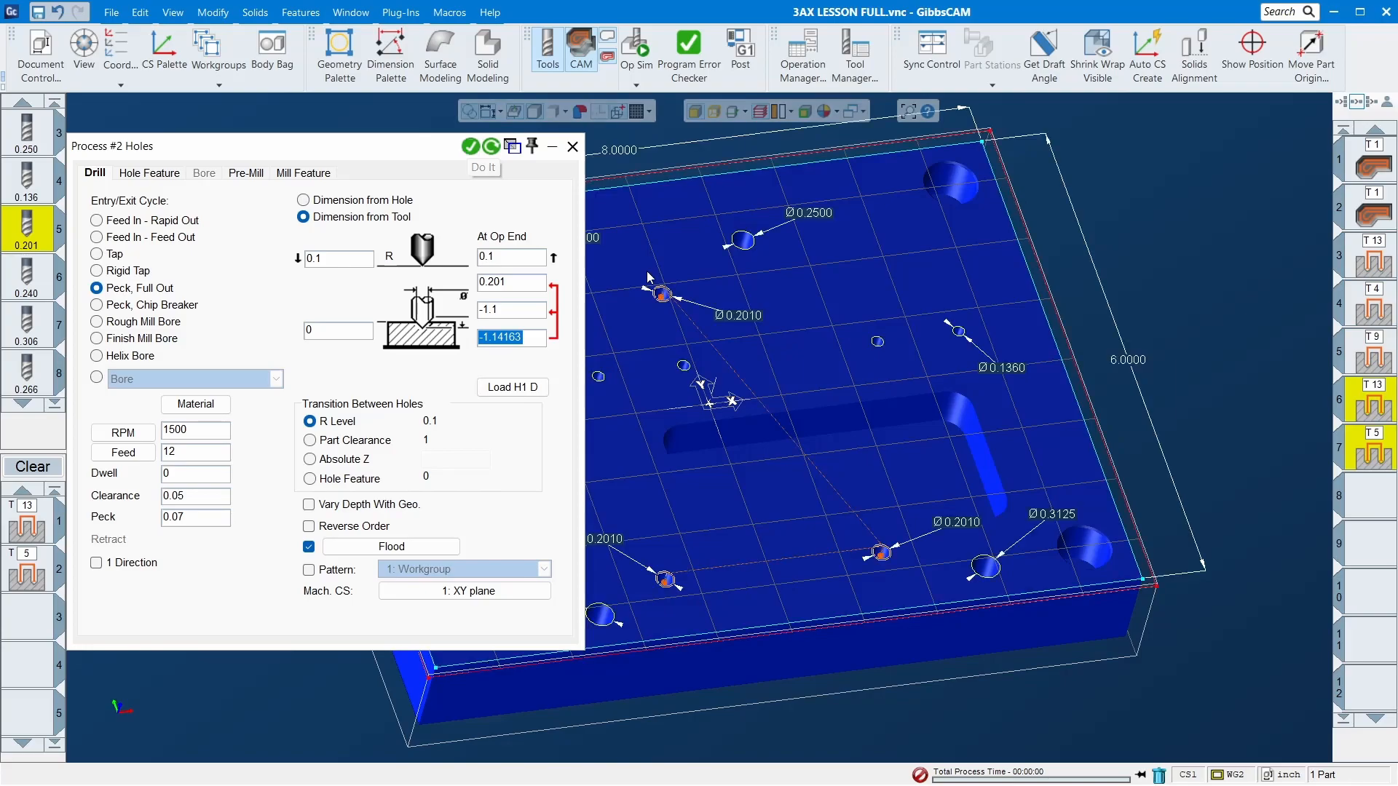
click(572, 147)
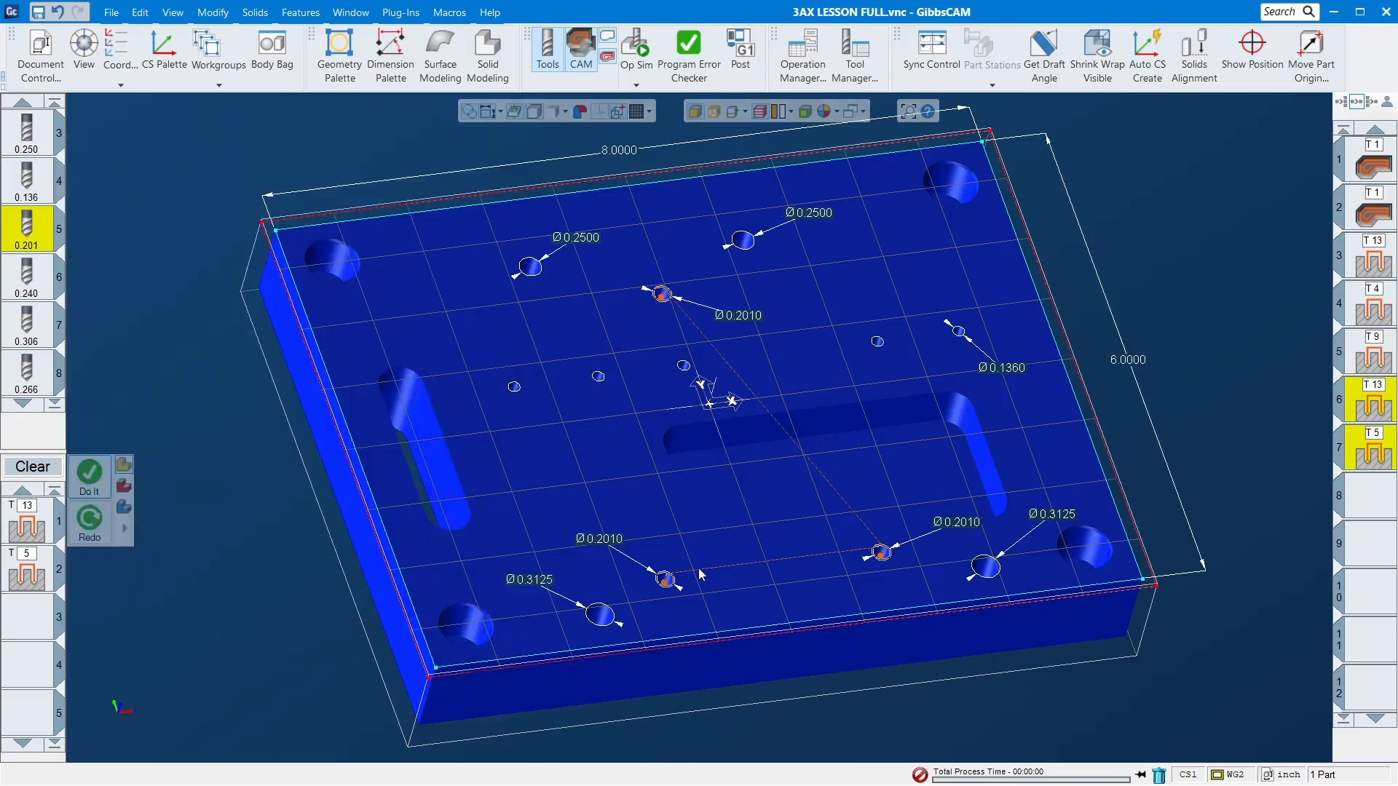
- Clear the process list, reload the tool 13 and tool 5 processes from their operations, and check the spot diameter
click(32, 466)
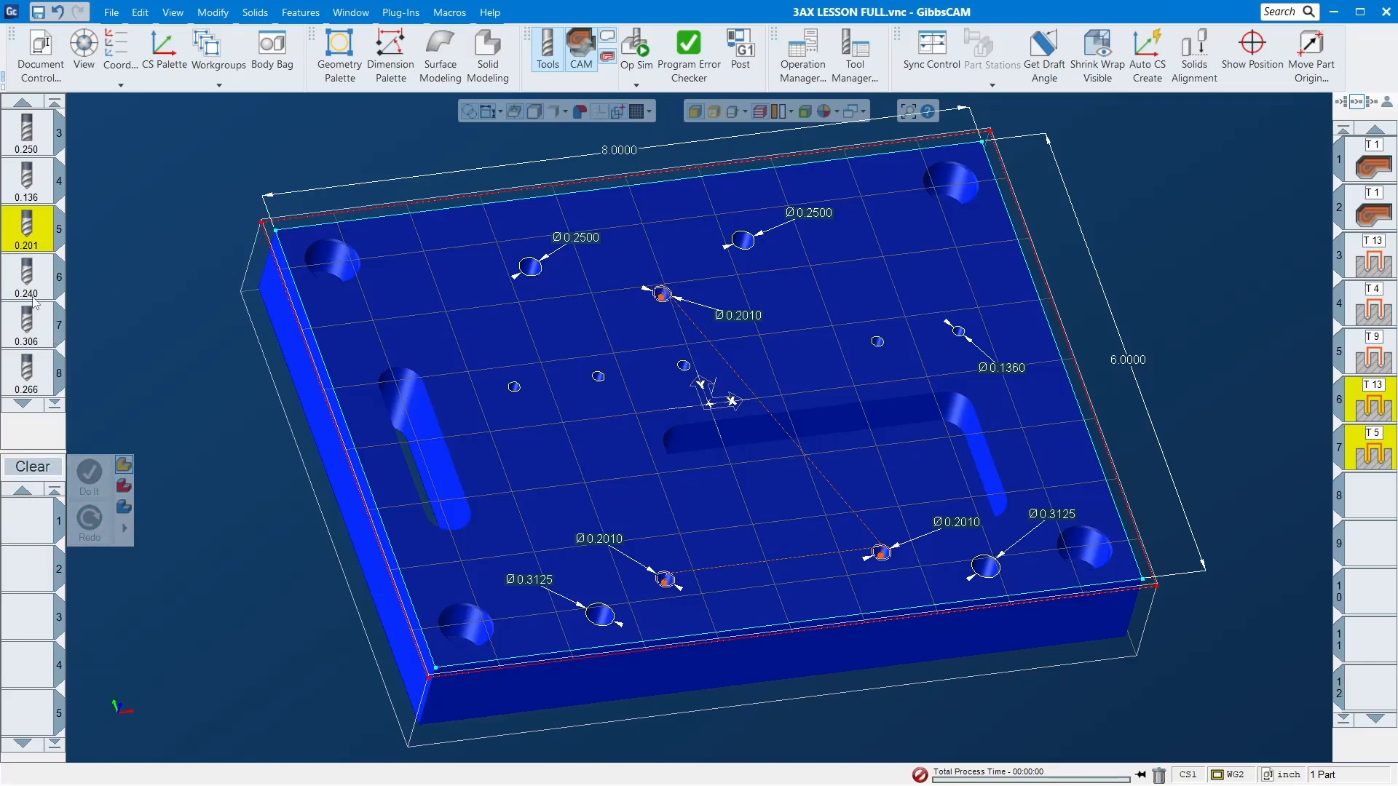
double_click(1381, 398)
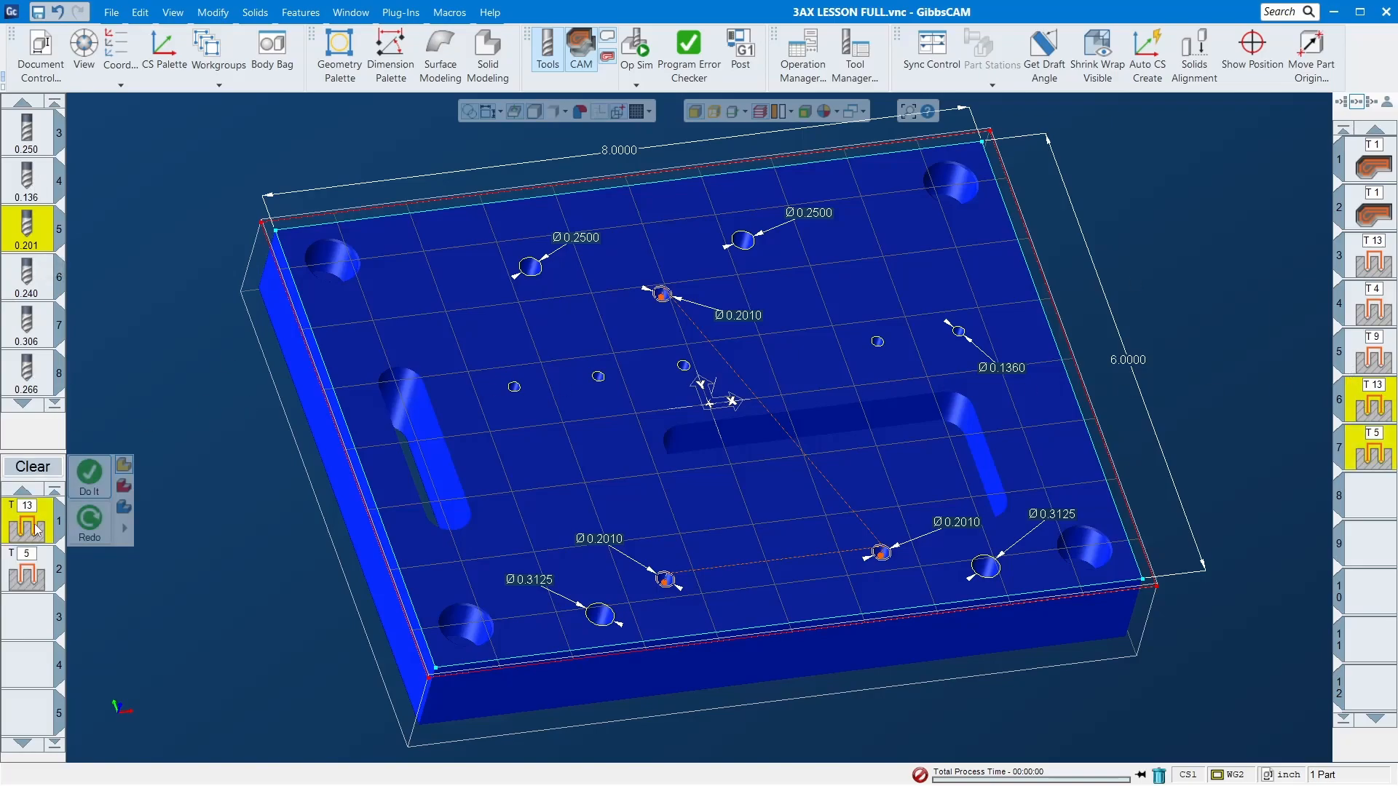
double_click(33, 529)
double_click(520, 283)
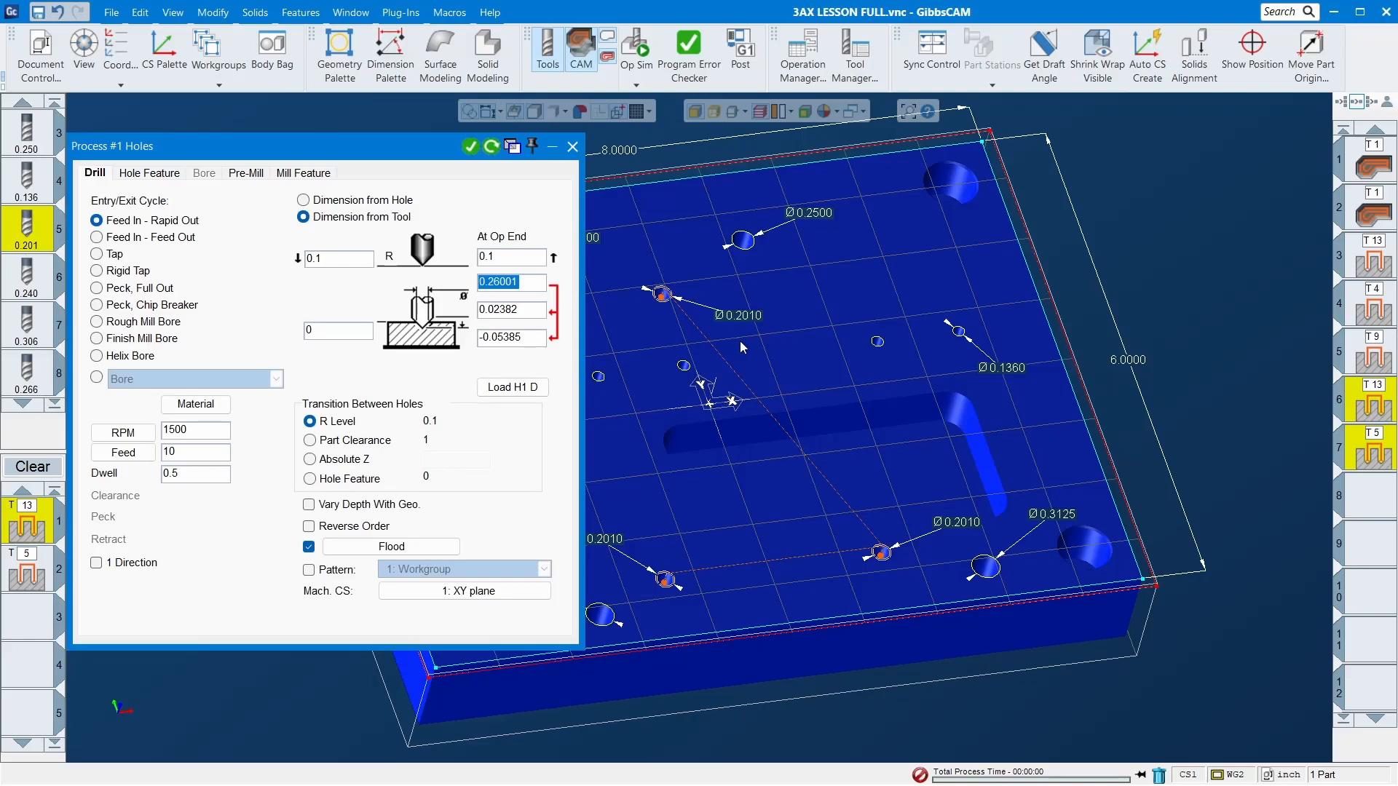
key(Tab)
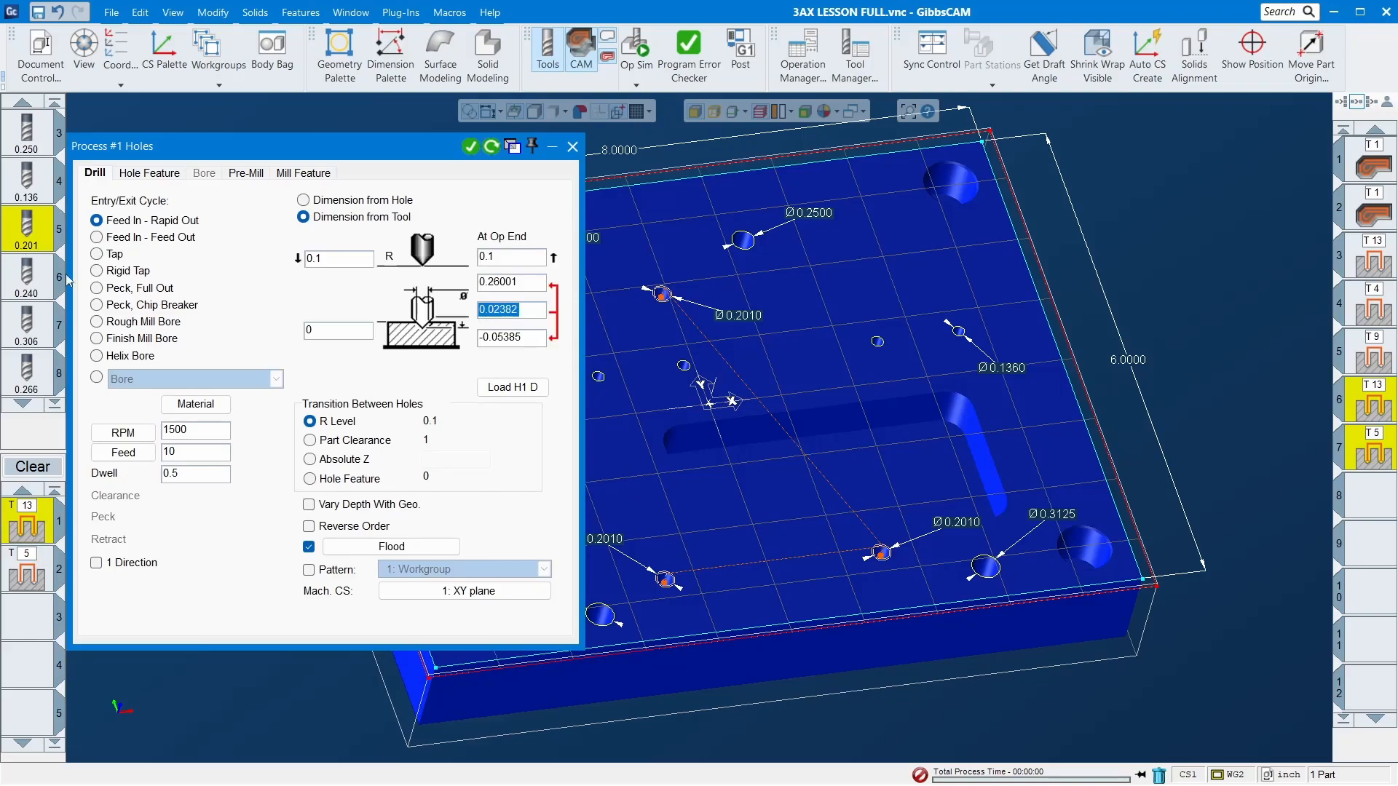
- Replace the drill in the second Holes process with tool 6, the 0.240 drill, at 1450 RPM with a 0.075 peck
drag(38, 291, 27, 569)
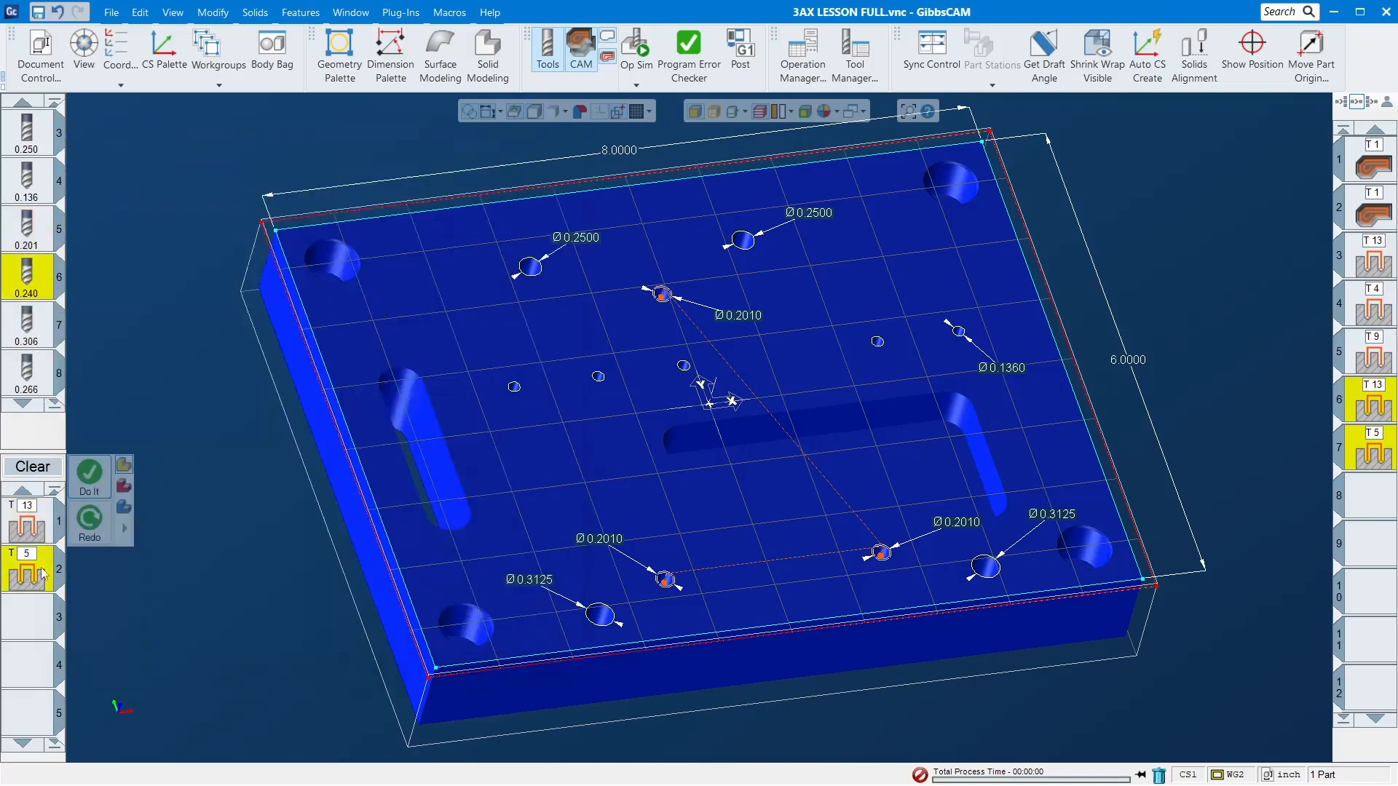
double_click(199, 432)
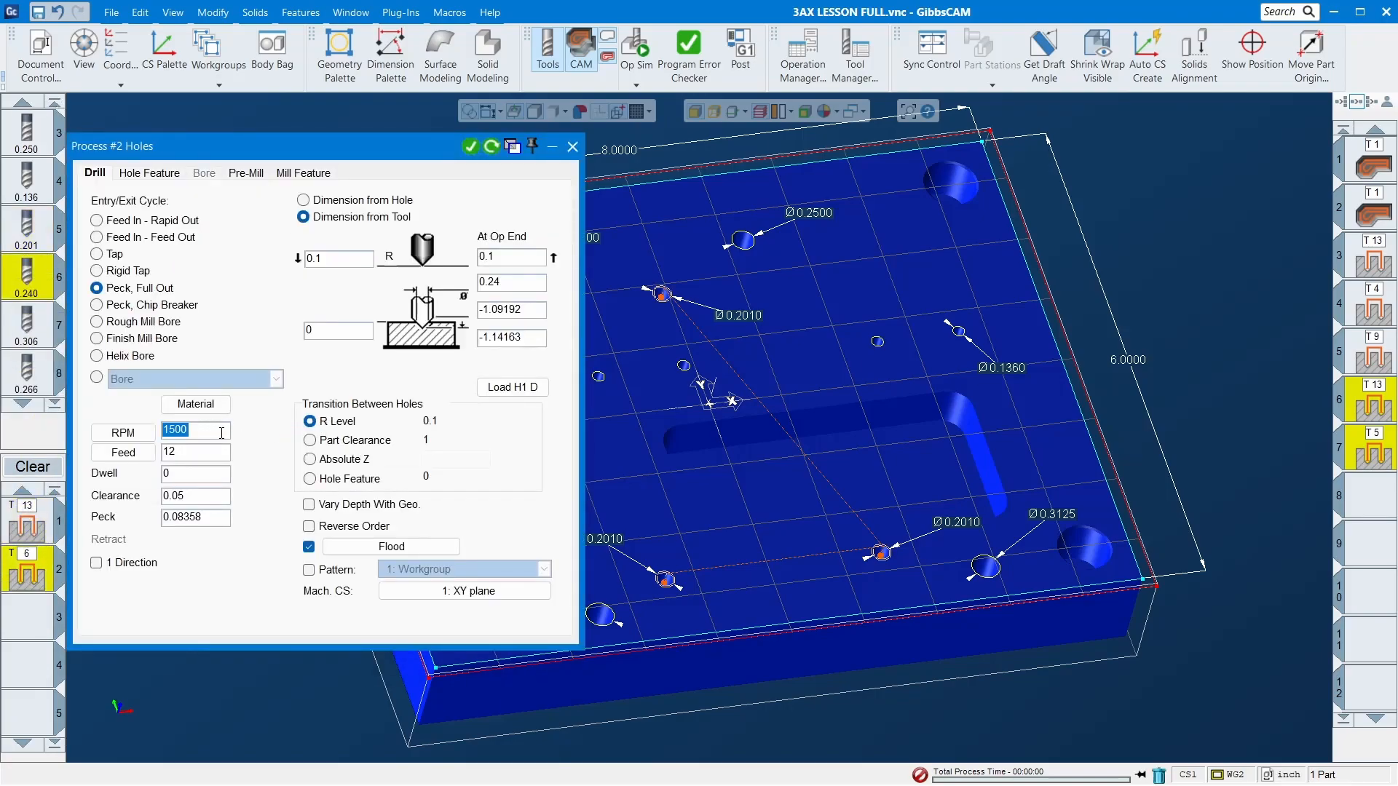
text(1)
key(Tab)
key(Tab)
key(Tab)
key(Tab)
text(.075)
- Set the 0.240 drill's full-diameter depth to -1.1
key(Tab)
key(Tab)
key(Tab)
key(Tab)
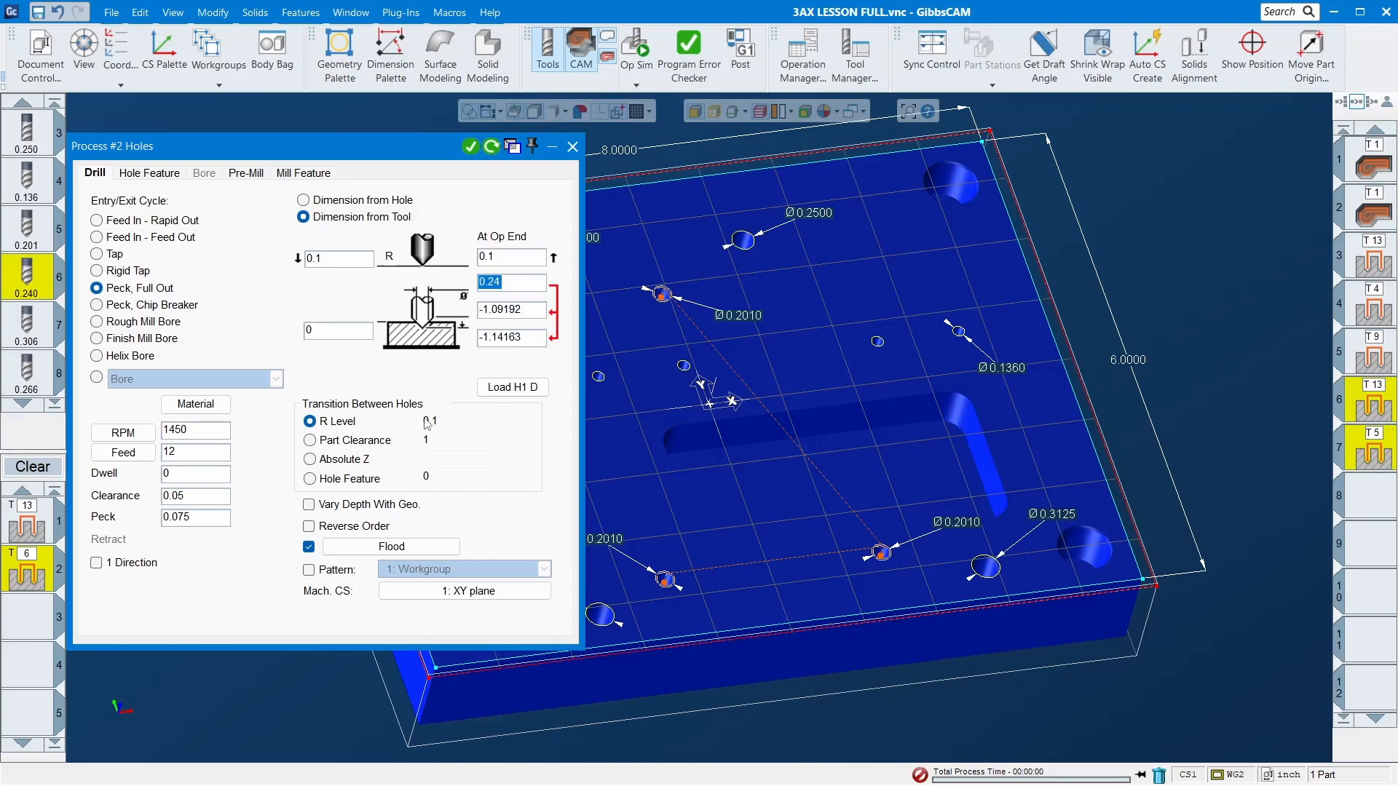
key(Tab)
text(-)
key(Tab)
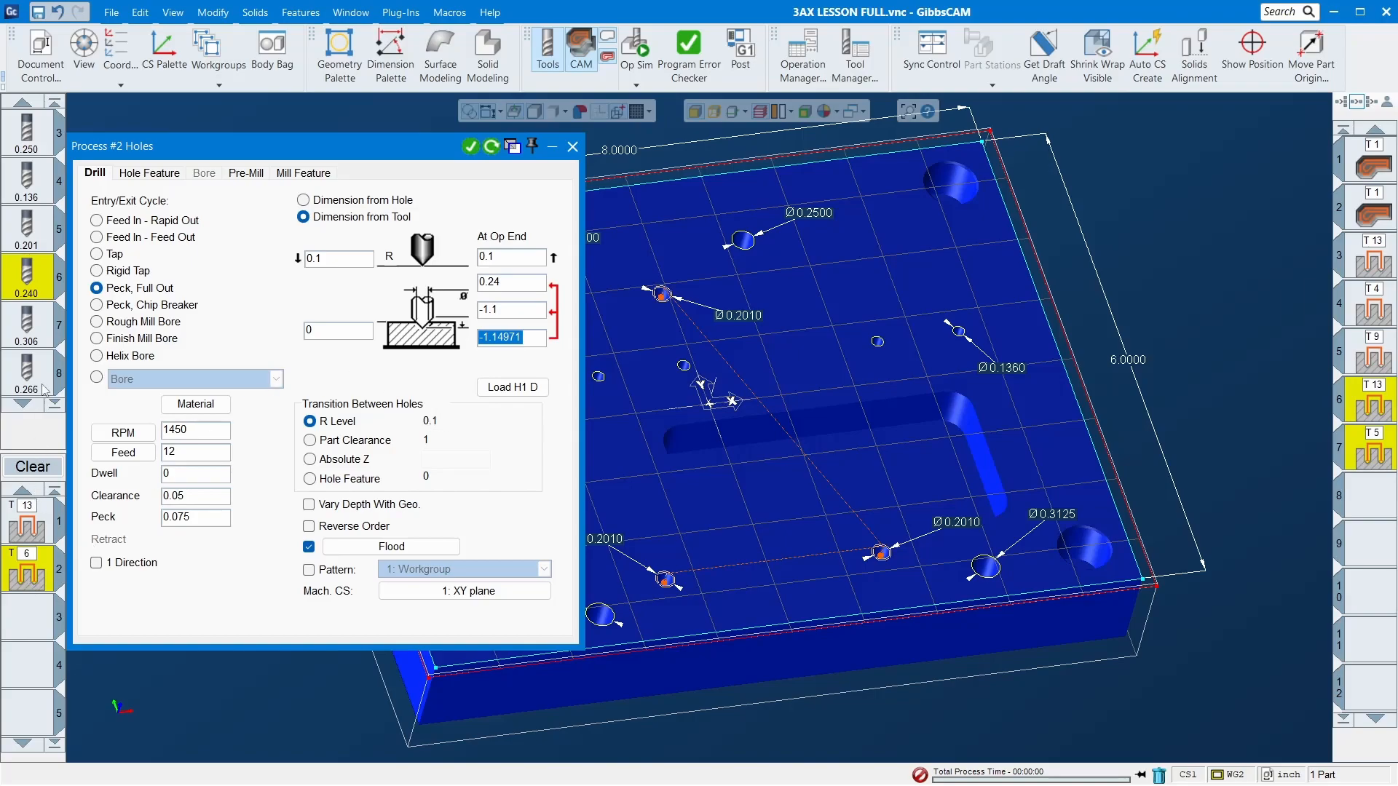
- Add a third Holes process that uses tool 10, the 0.250 tool
scroll(40, 326, down, 2)
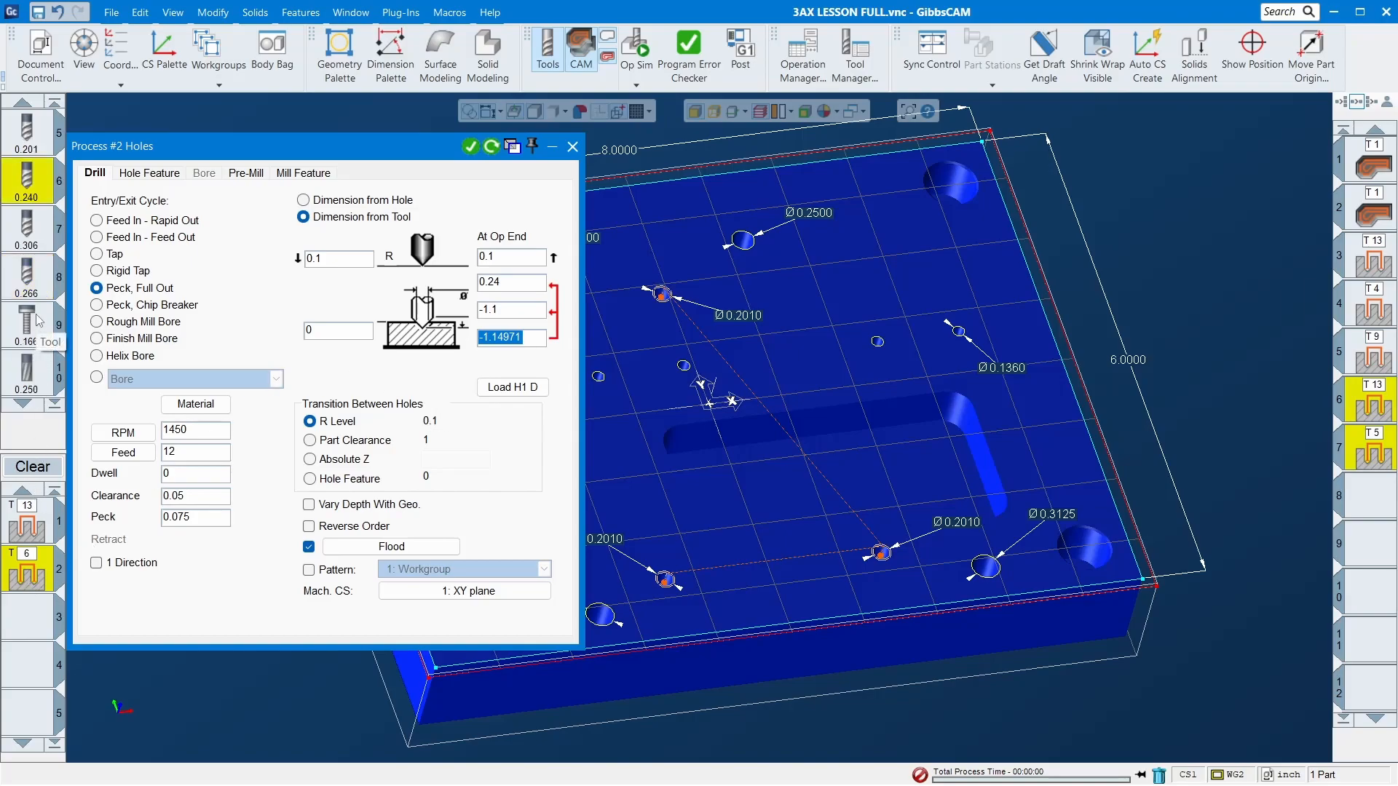
scroll(42, 310, down, 4)
scroll(35, 262, up, 2)
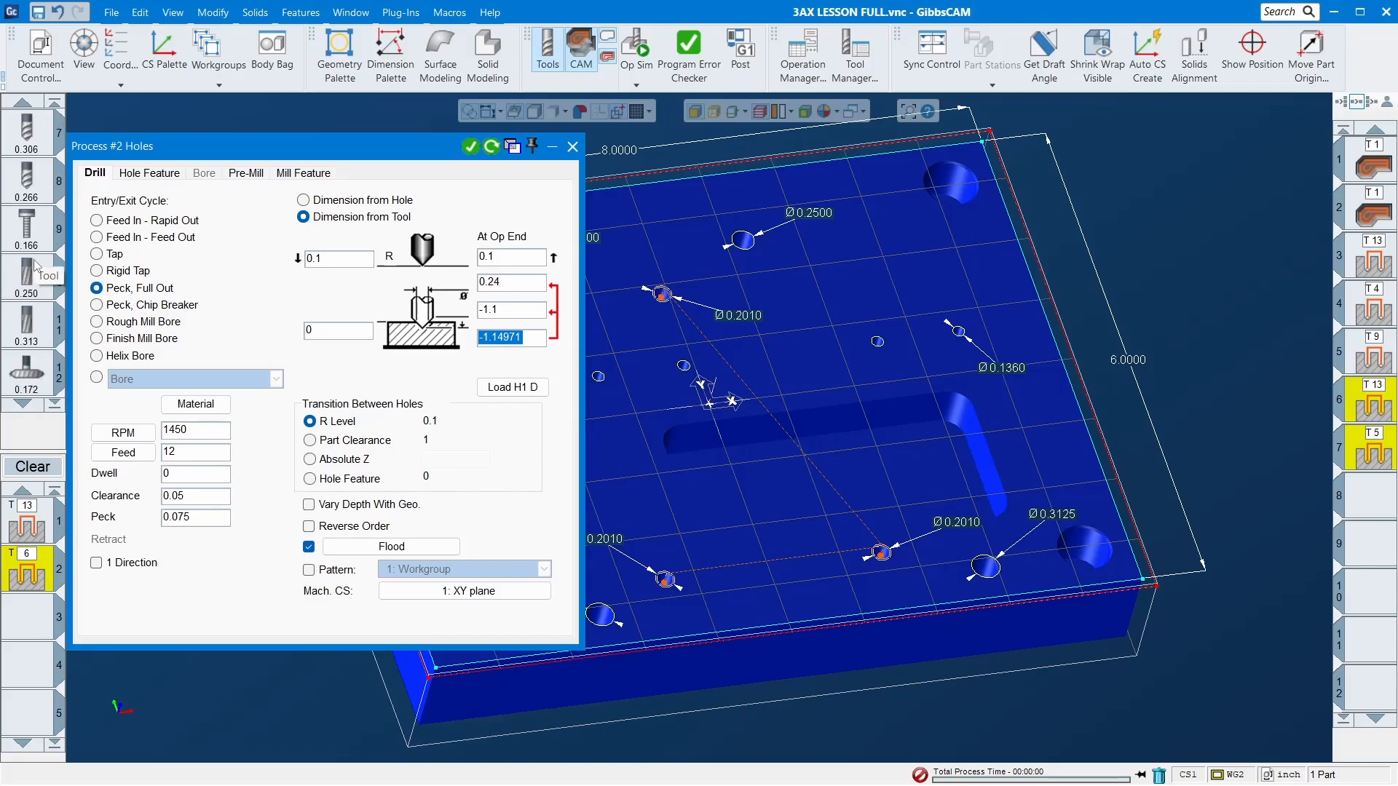
drag(35, 284, 33, 618)
click(113, 521)
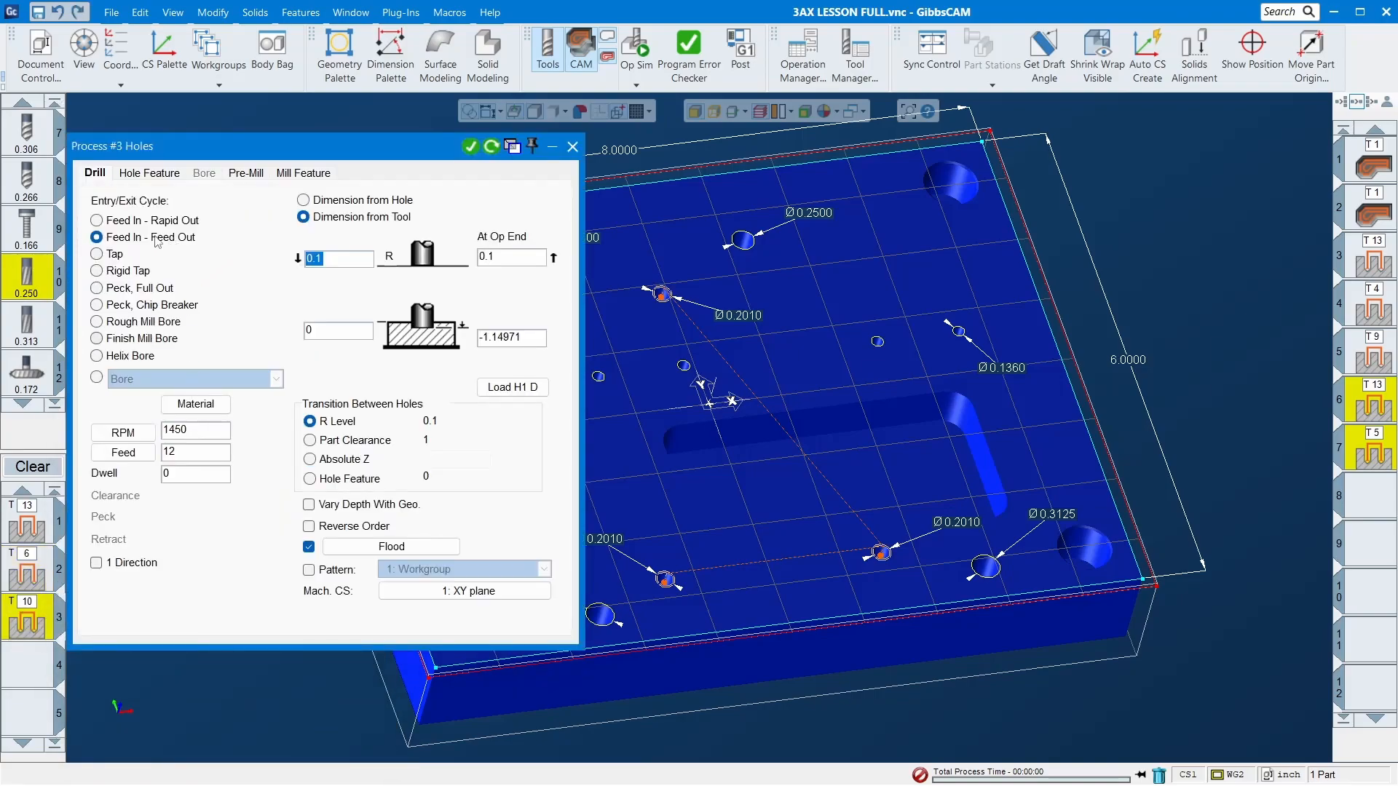
- Set the tool 10 process to 1200 RPM, a feed of 8 and a depth of -1.05
double_click(195, 431)
text(1200)
key(Tab)
text(8)
key(Tab)
key(Tab)
key(Tab)
key(Tab)
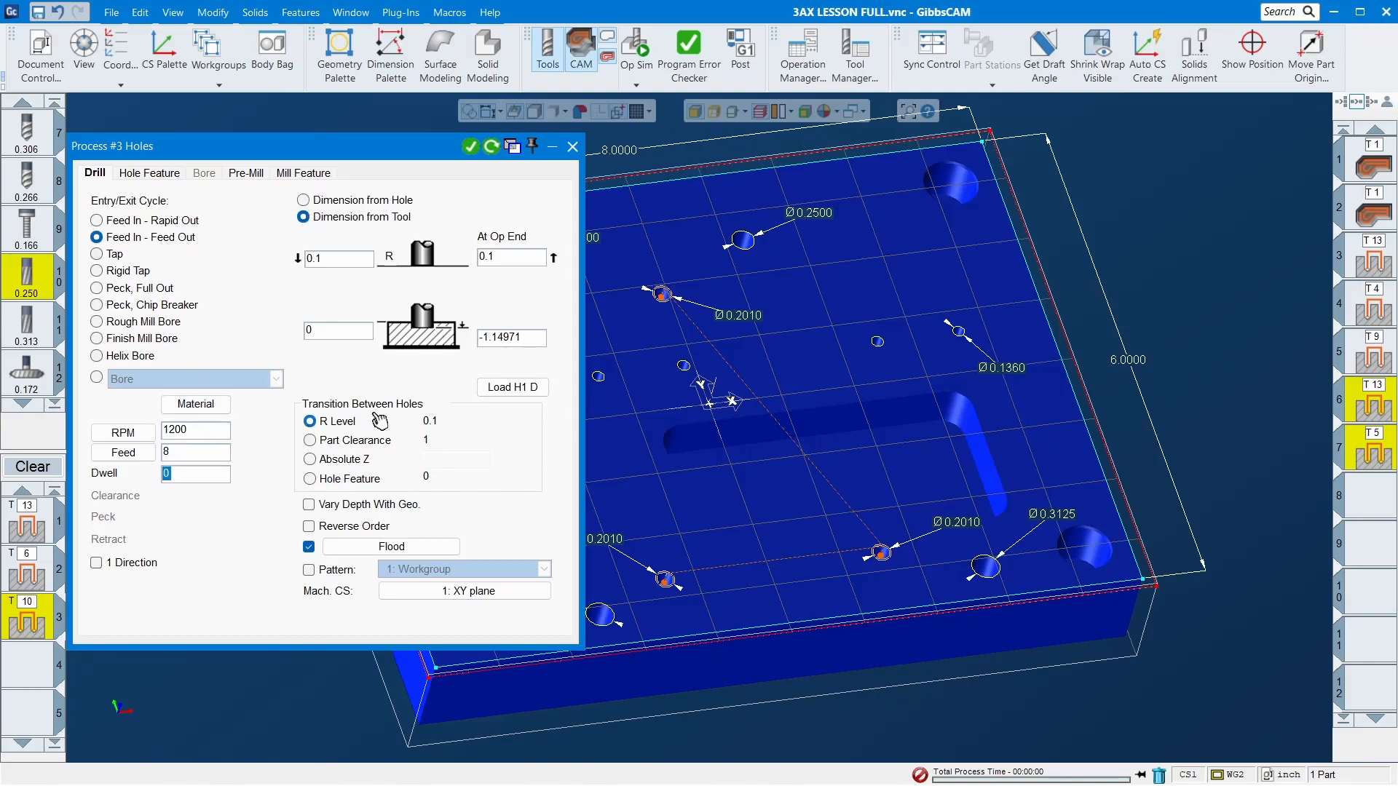
text(-1.05)
key(Tab)
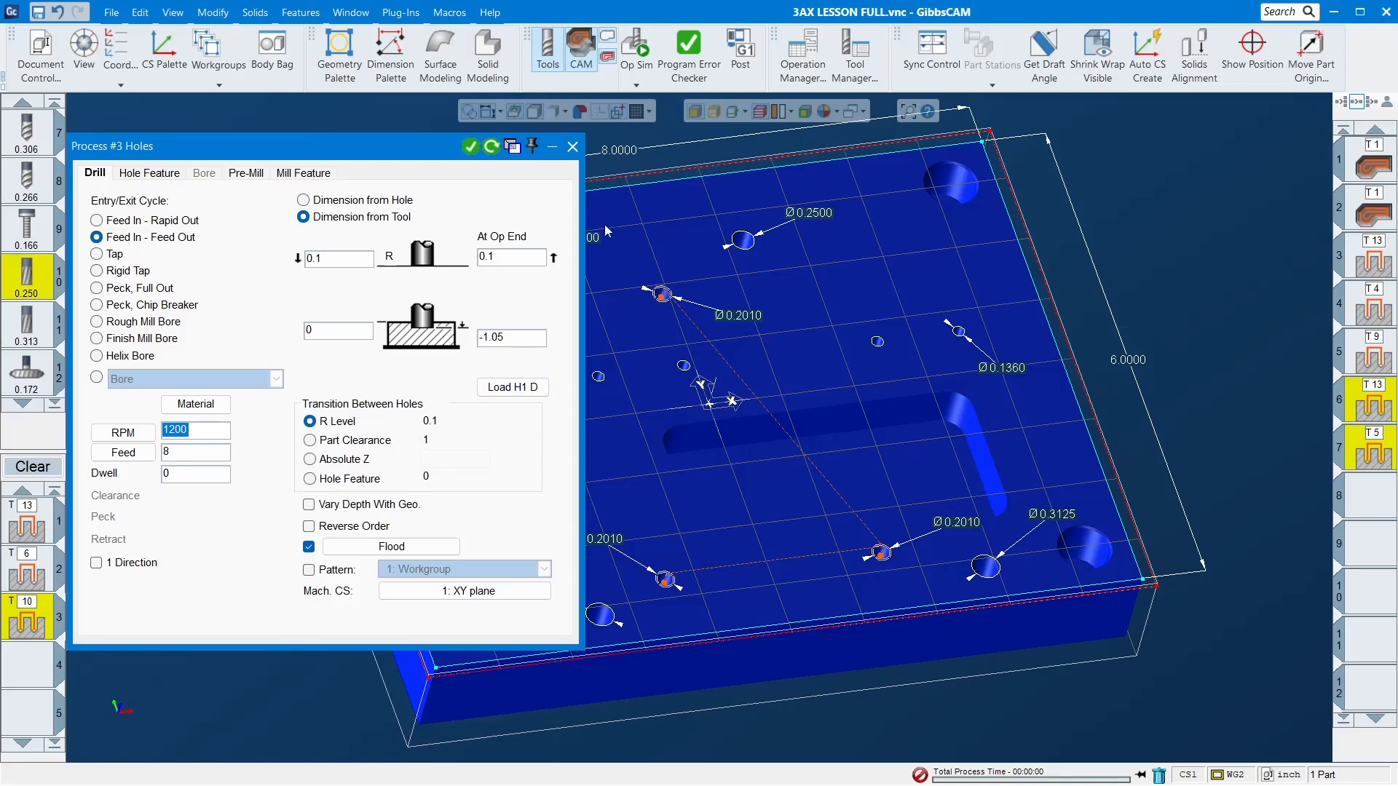
- Create the tool 13, tool 6 and tool 10 operations on the two 0.2500 holes
scroll(814, 423, down, 2)
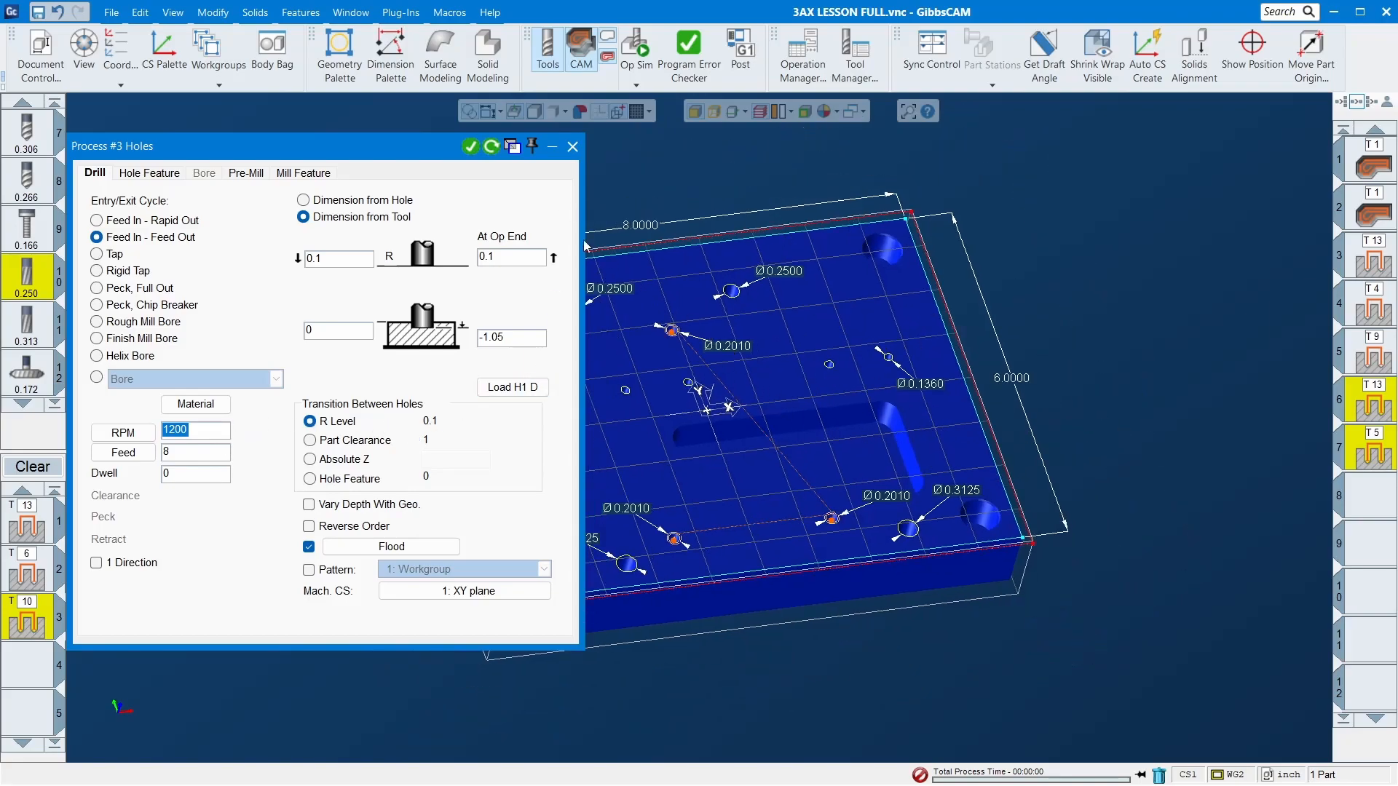
drag(426, 155, 395, 512)
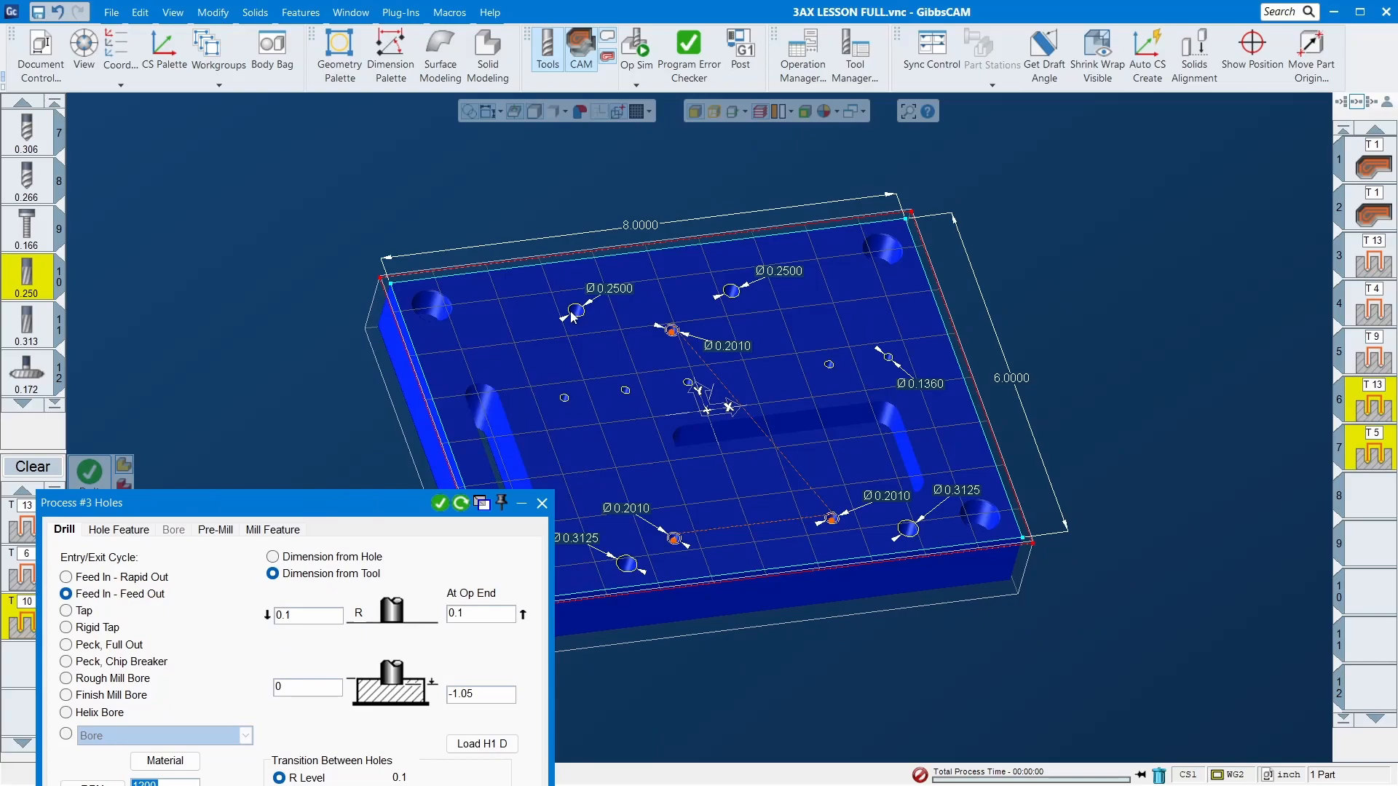
click(582, 319)
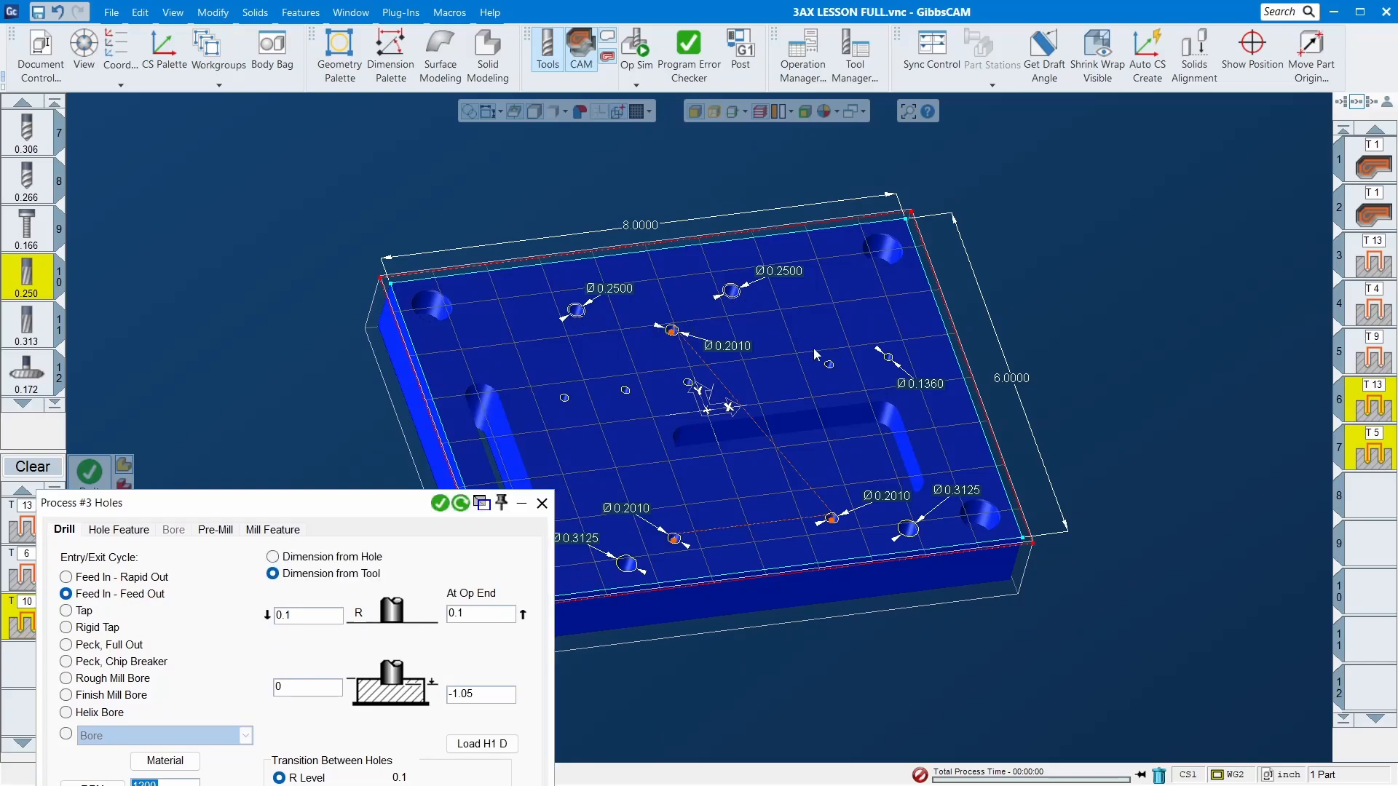
click(439, 502)
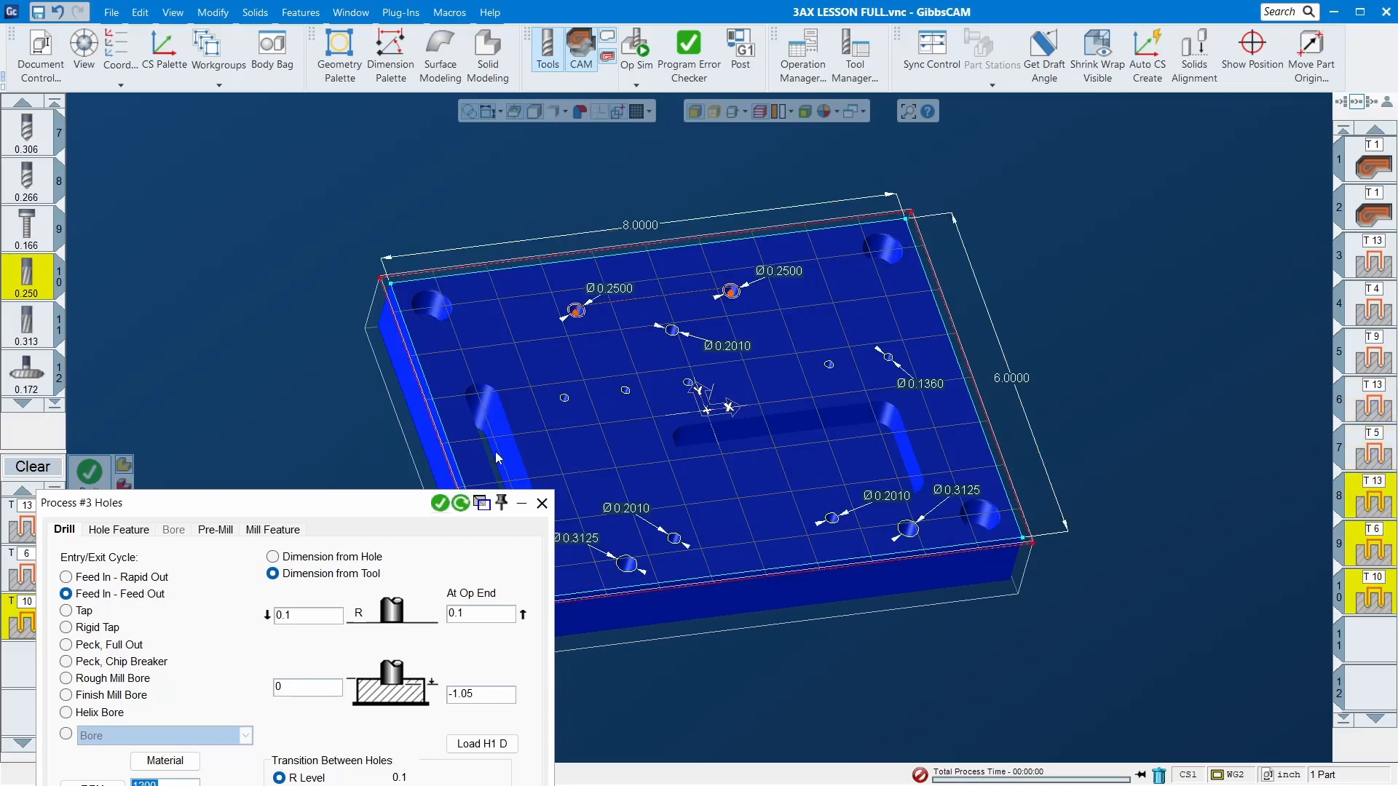
click(542, 503)
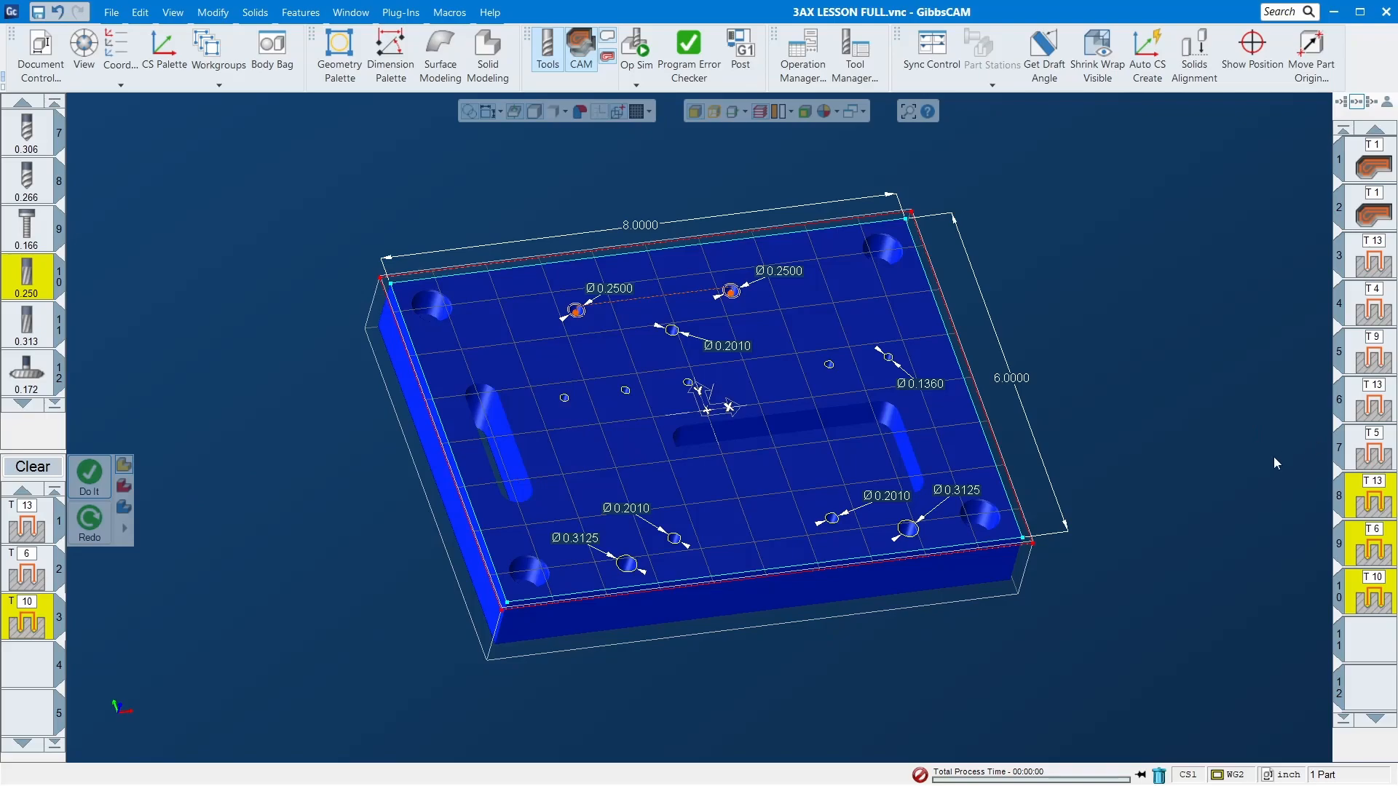
- Set the spot diameter of the tool 13 process to 0.32
click(42, 518)
double_click(42, 518)
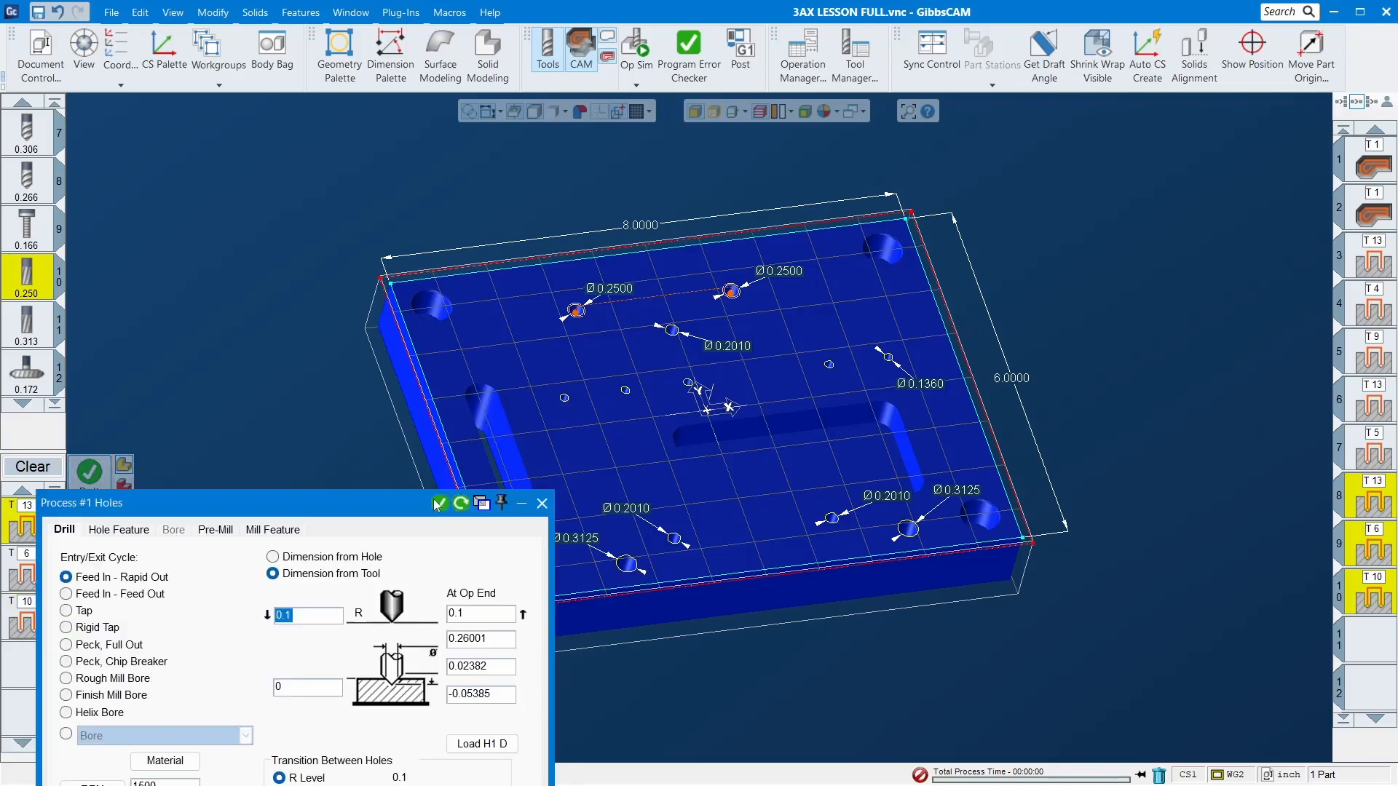
double_click(475, 638)
text(.32)
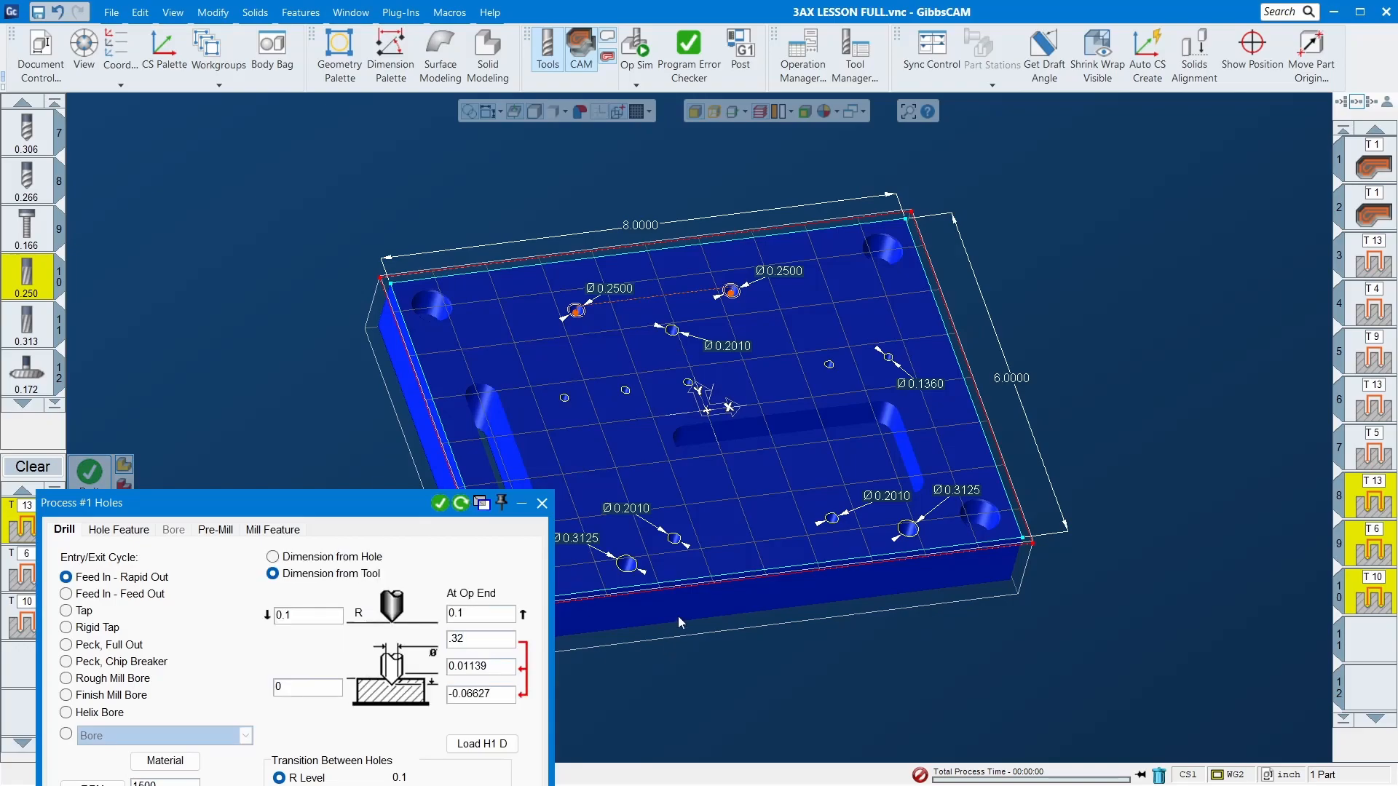
key(Tab)
- Replace the drill in the second Holes process with tool 7, the 0.306 drill, at 1250 RPM with a 0.08 peck
drag(362, 505, 1100, 154)
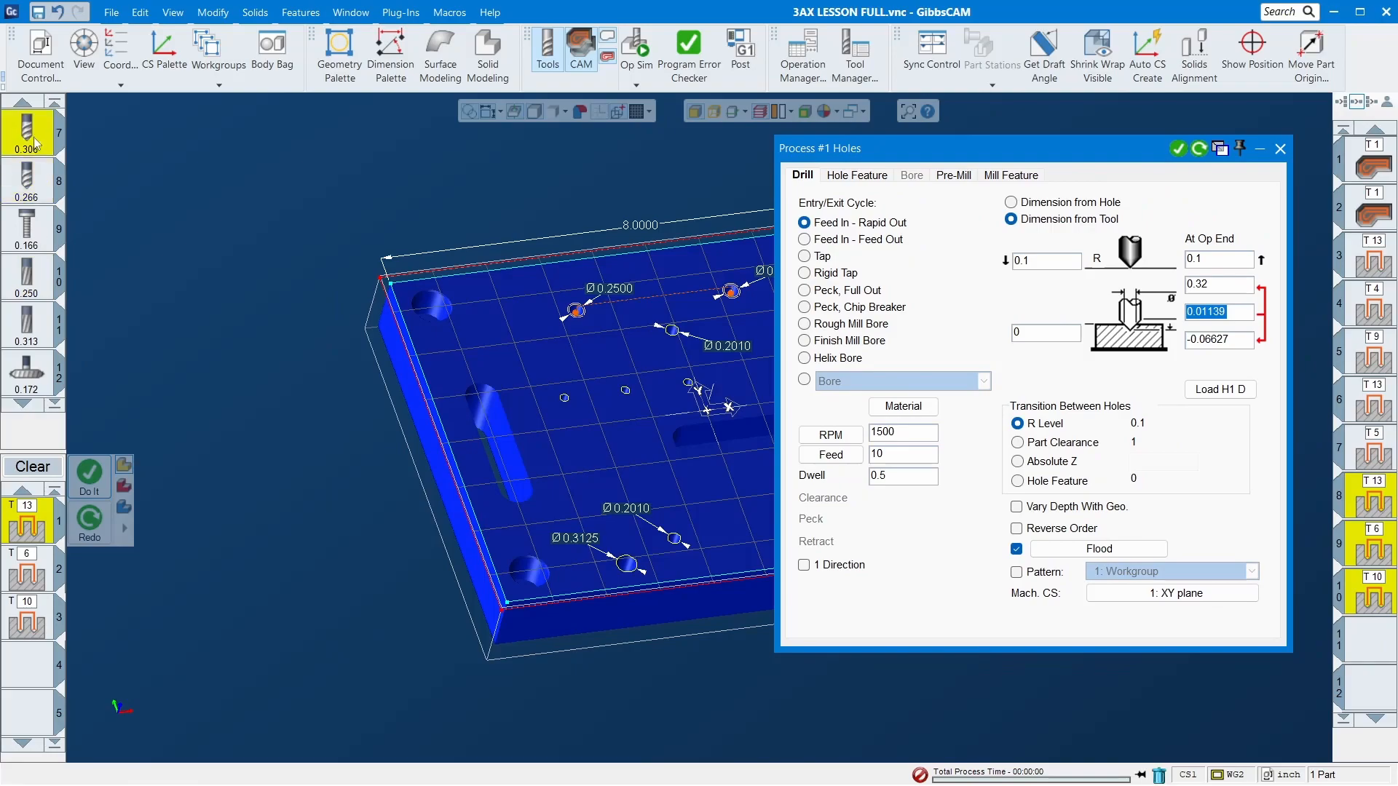
drag(32, 143, 29, 571)
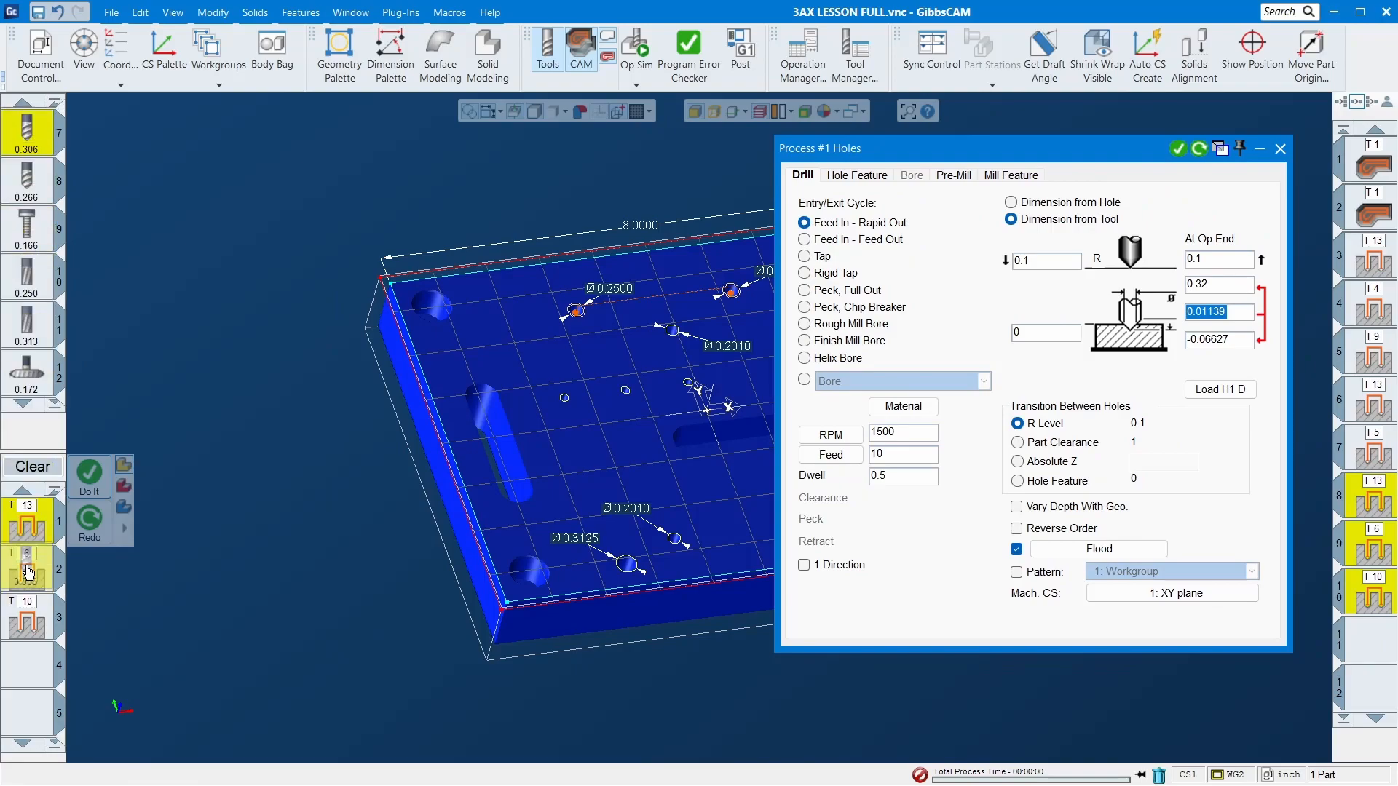
double_click(904, 438)
text(1250)
key(Tab)
key(Tab)
key(Tab)
key(Tab)
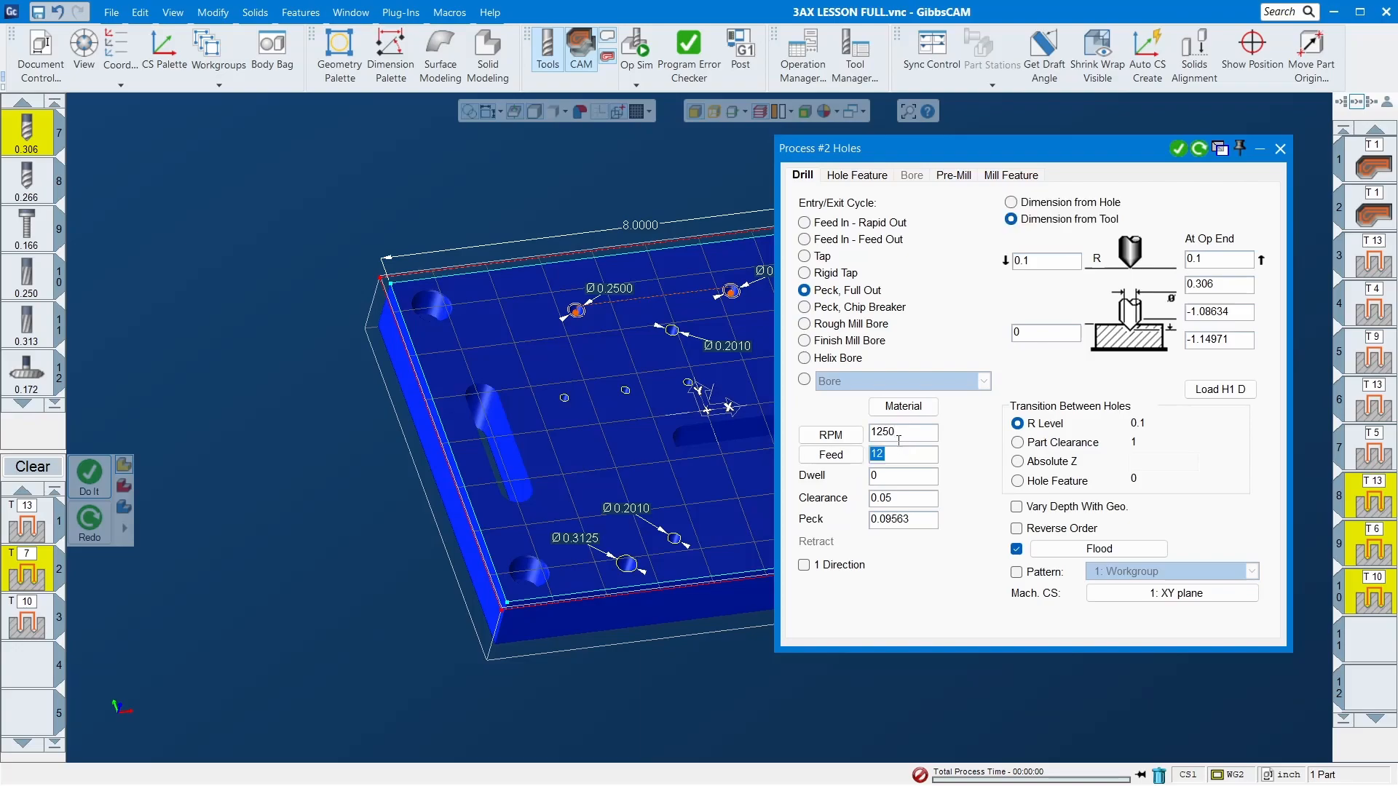
text(0.08)
key(Tab)
- Set the 0.306 drill's full-diameter depth to -1.1
double_click(1248, 312)
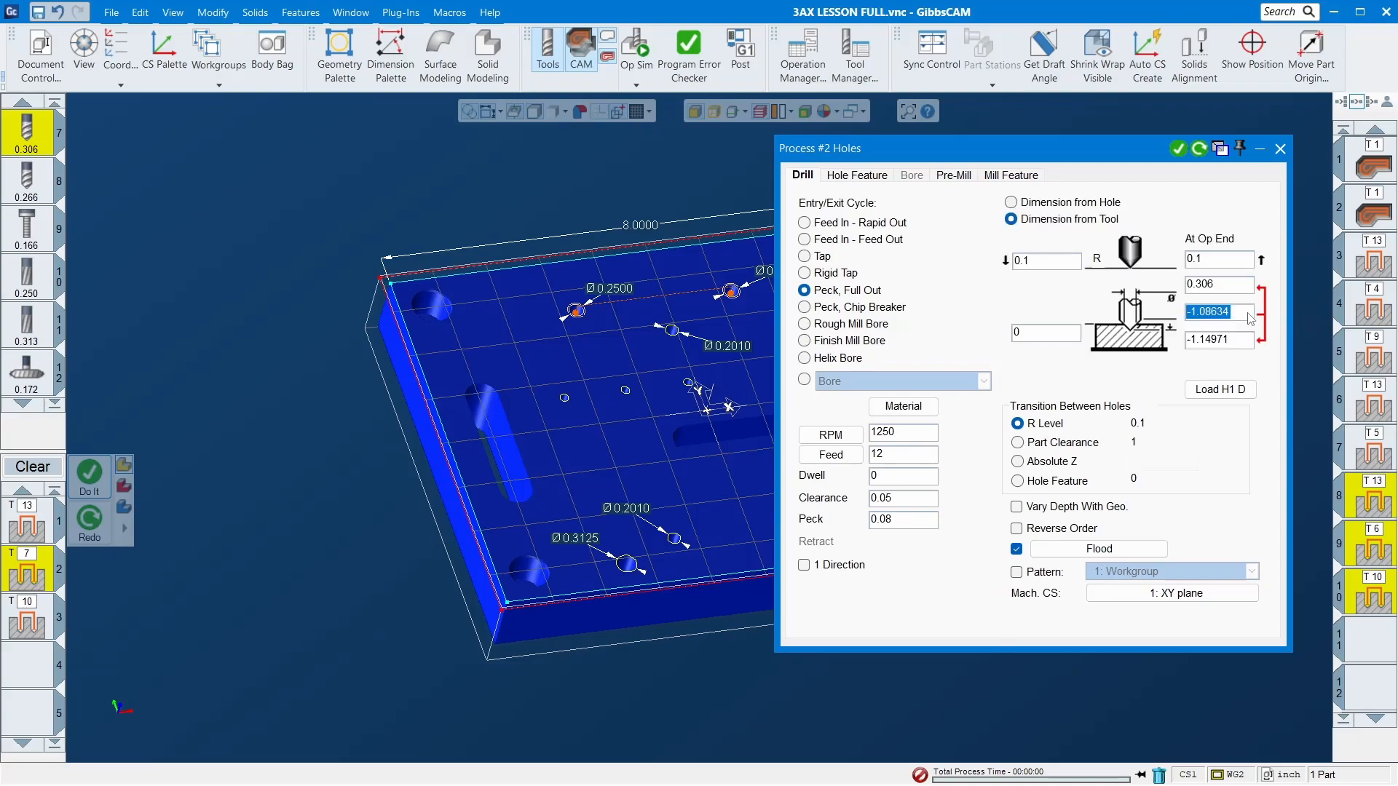
text(-1.1)
key(Tab)
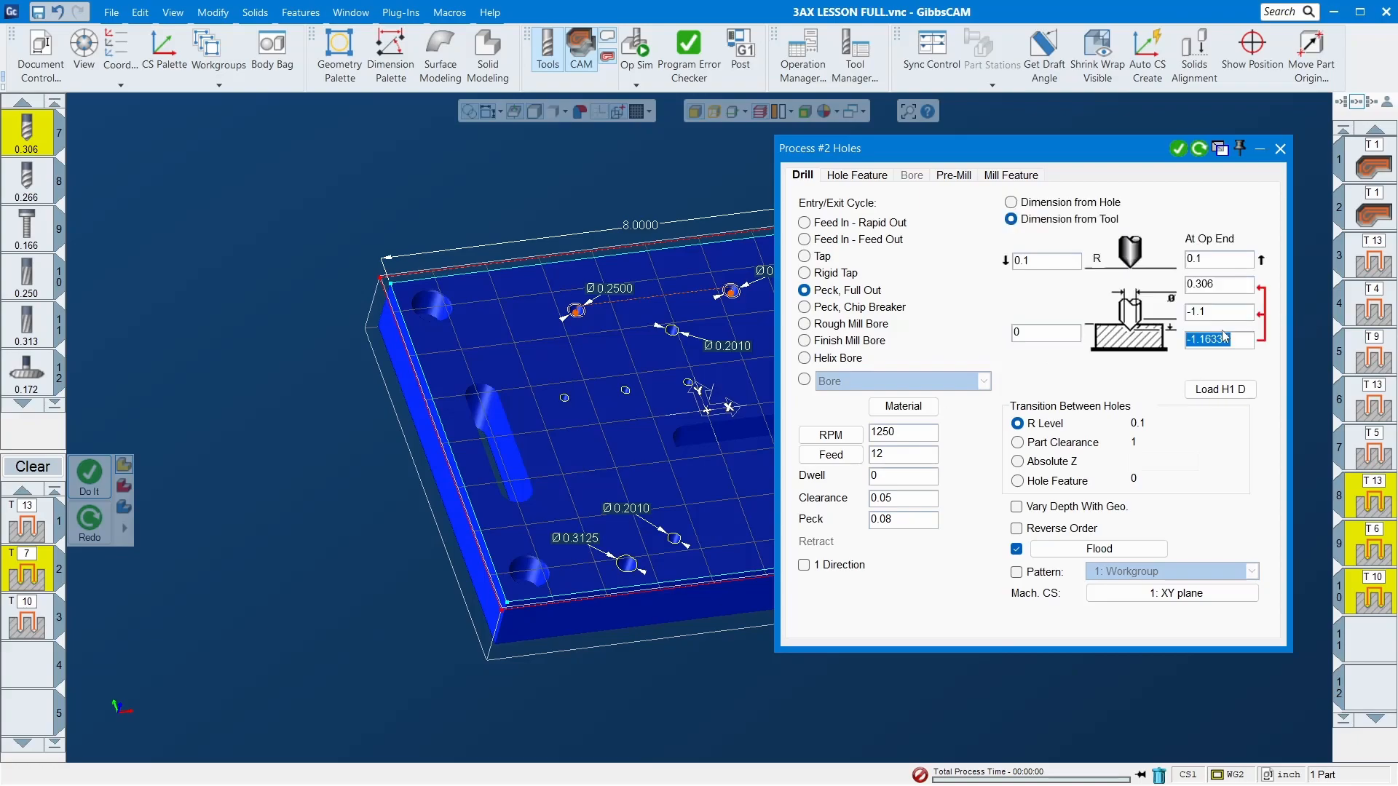
- Replace the tool in the third Holes process with tool 11, the 0.313 tool
click(30, 331)
drag(31, 332, 35, 622)
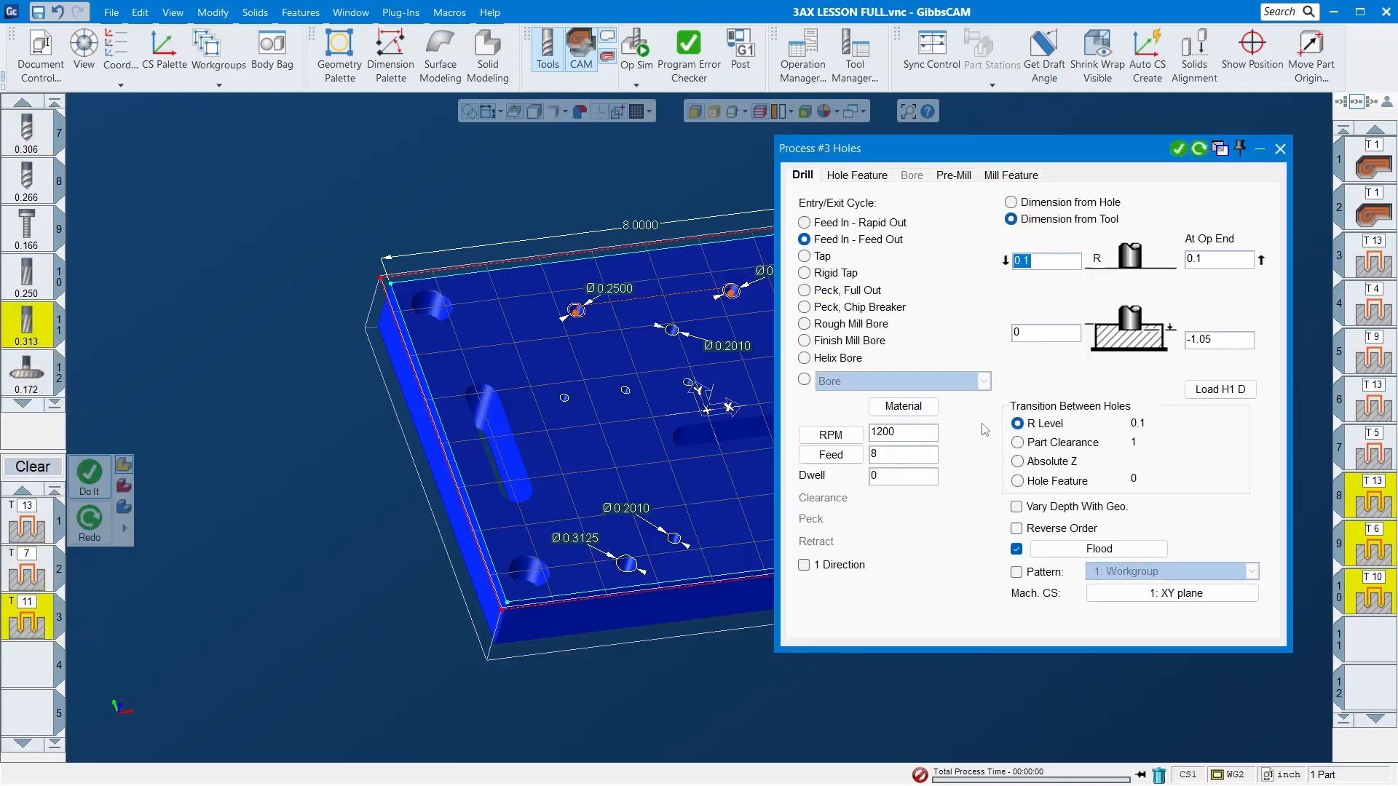
click(1214, 342)
- Create the tool 13, tool 7 and tool 11 operations on the two 0.3125 holes
drag(881, 156, 284, 4)
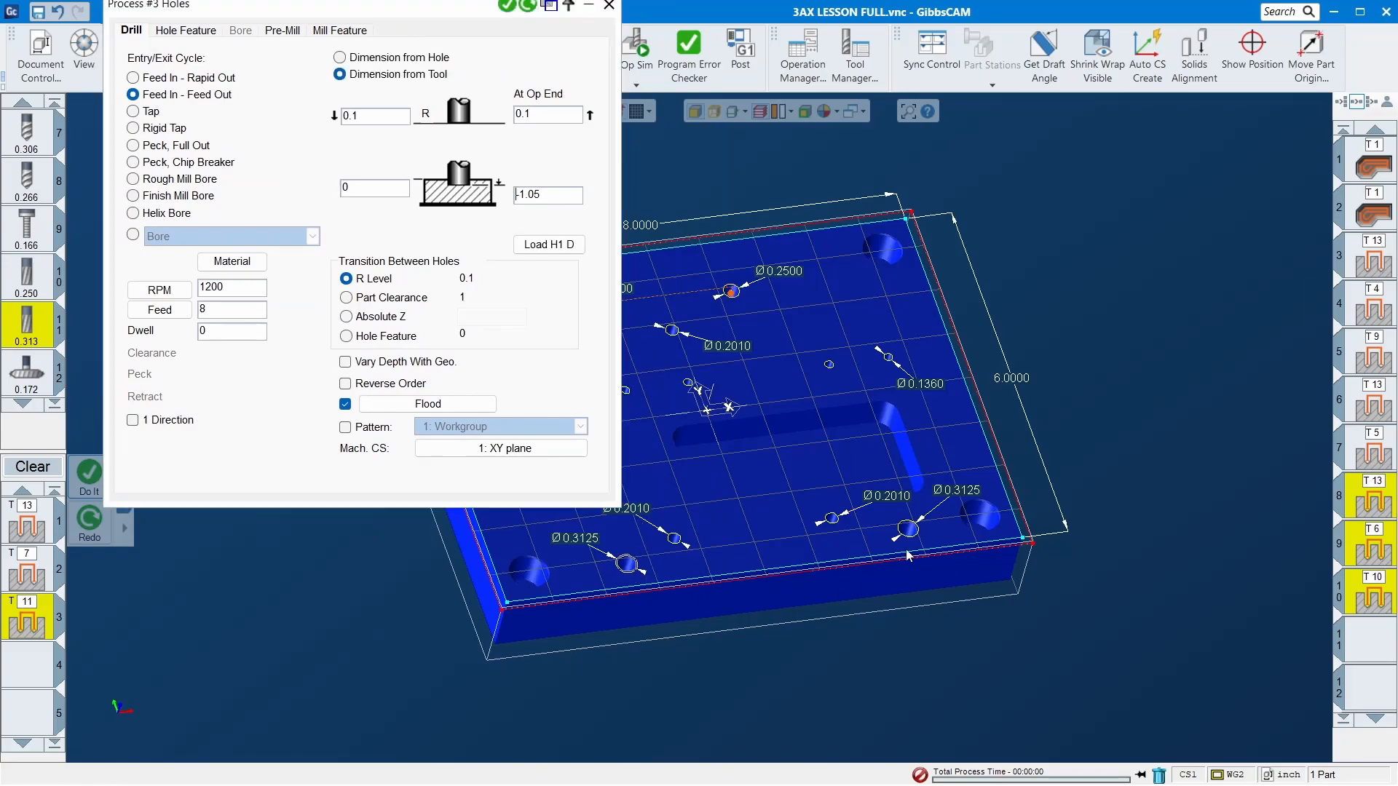
click(506, 7)
click(609, 6)
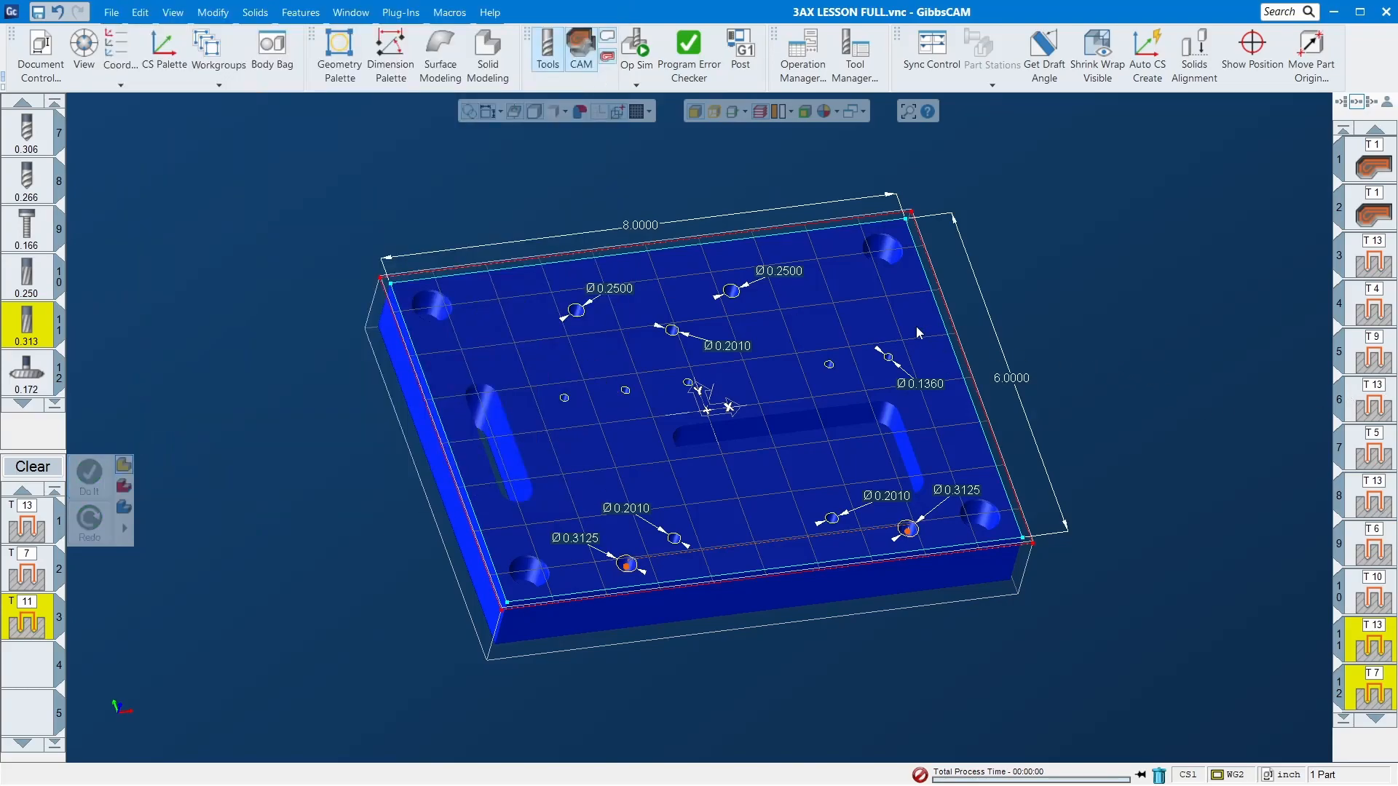
- Change the plate solid's body type to Part
right_click(1111, 374)
mouse_move(1003, 384)
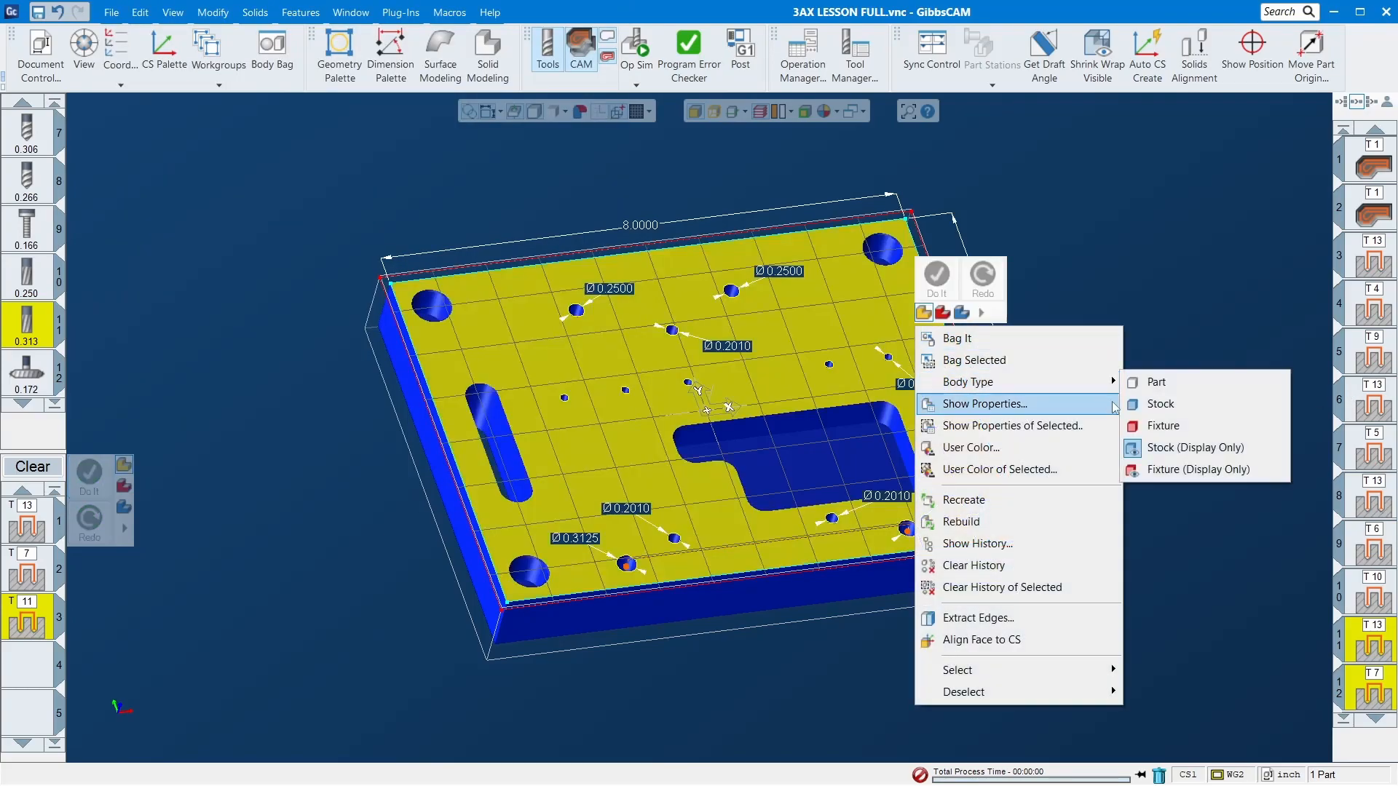
click(1154, 377)
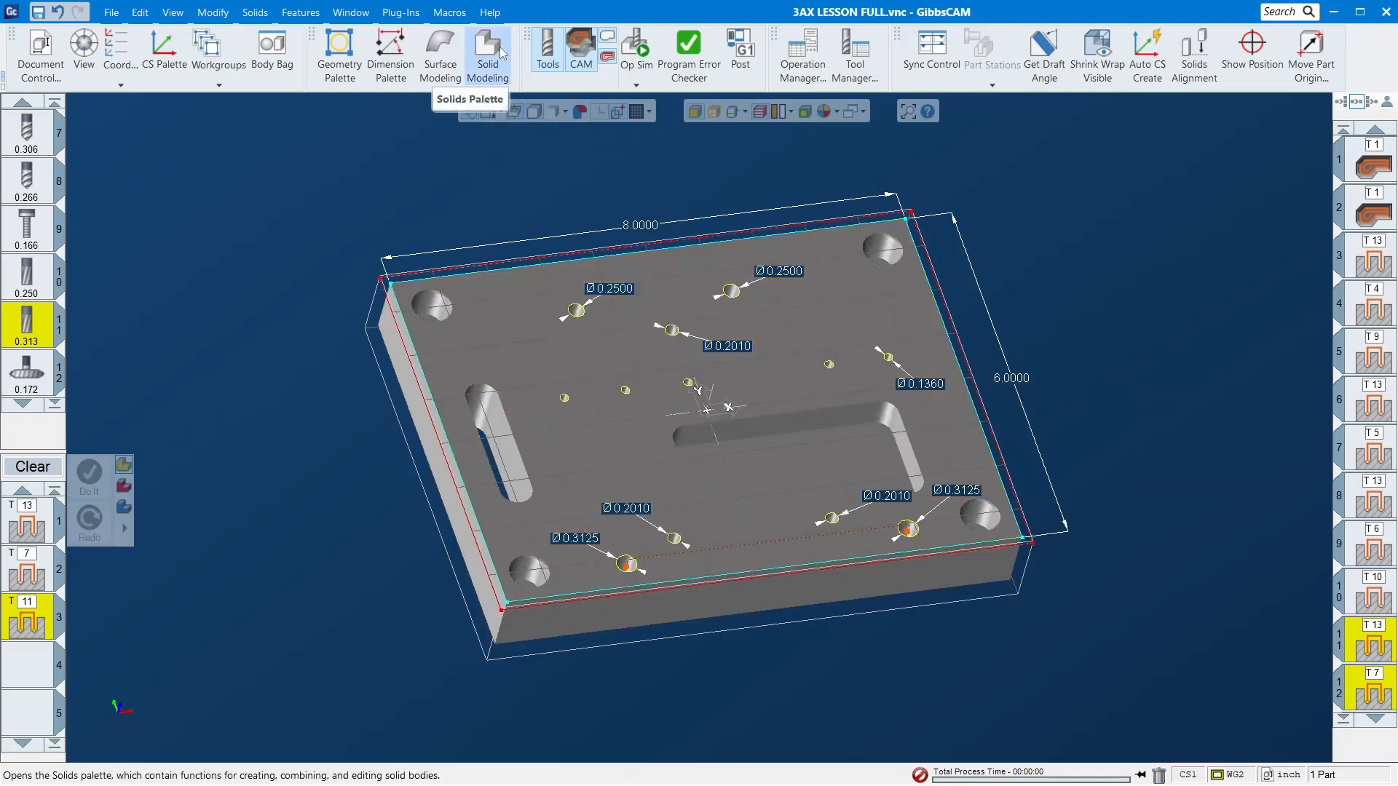
- Set the body type of the bagged STOCK(7) solid to Stock (Display Only)
click(272, 52)
click(1084, 579)
right_click(1083, 577)
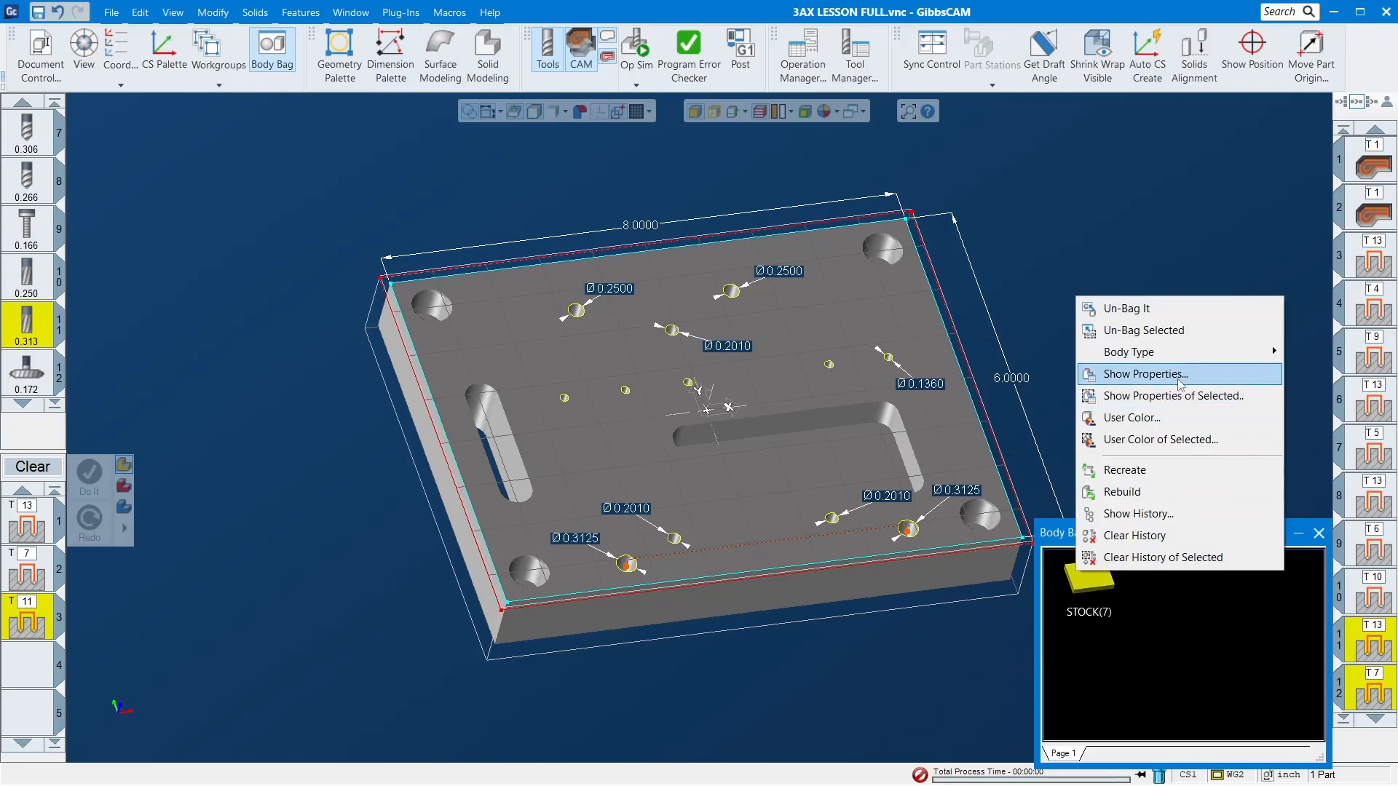
mouse_move(1183, 354)
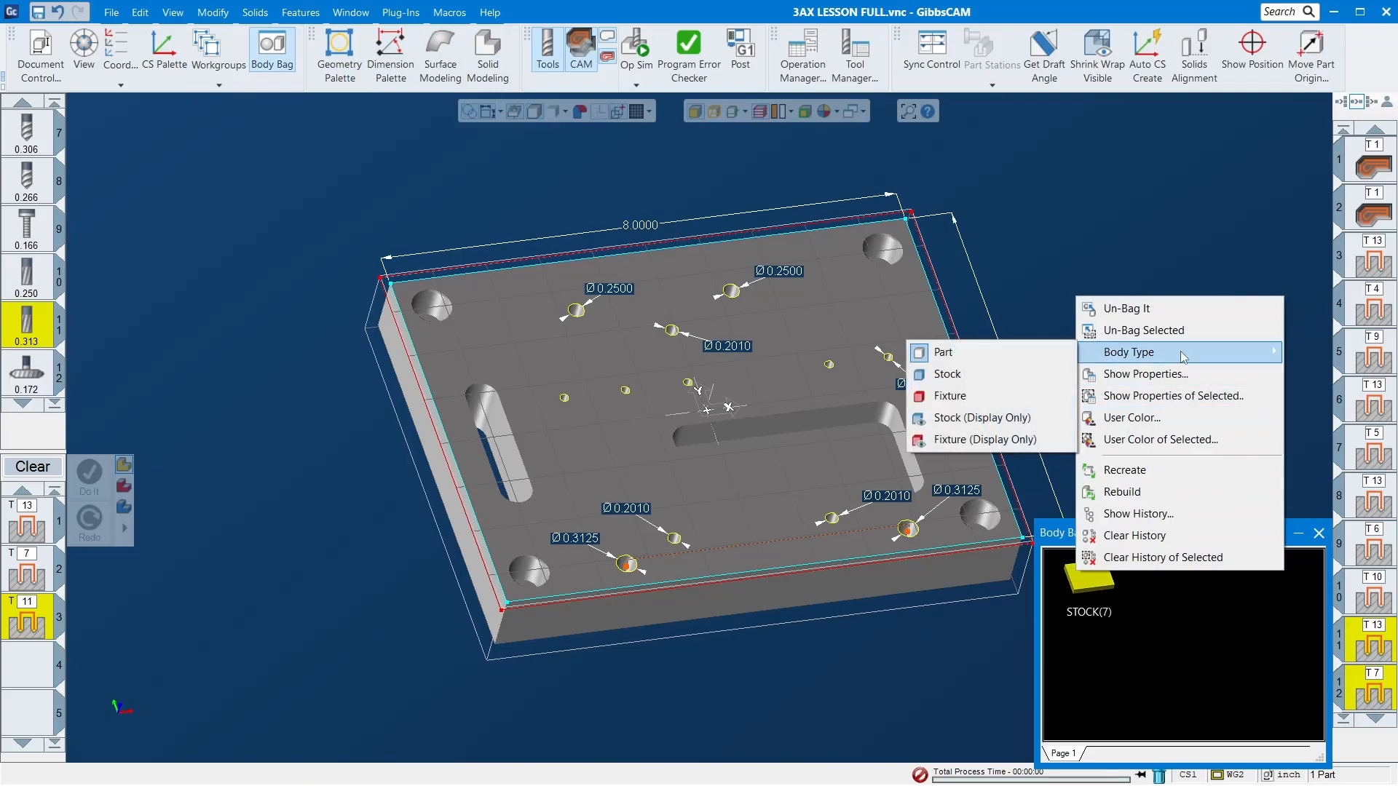
click(983, 417)
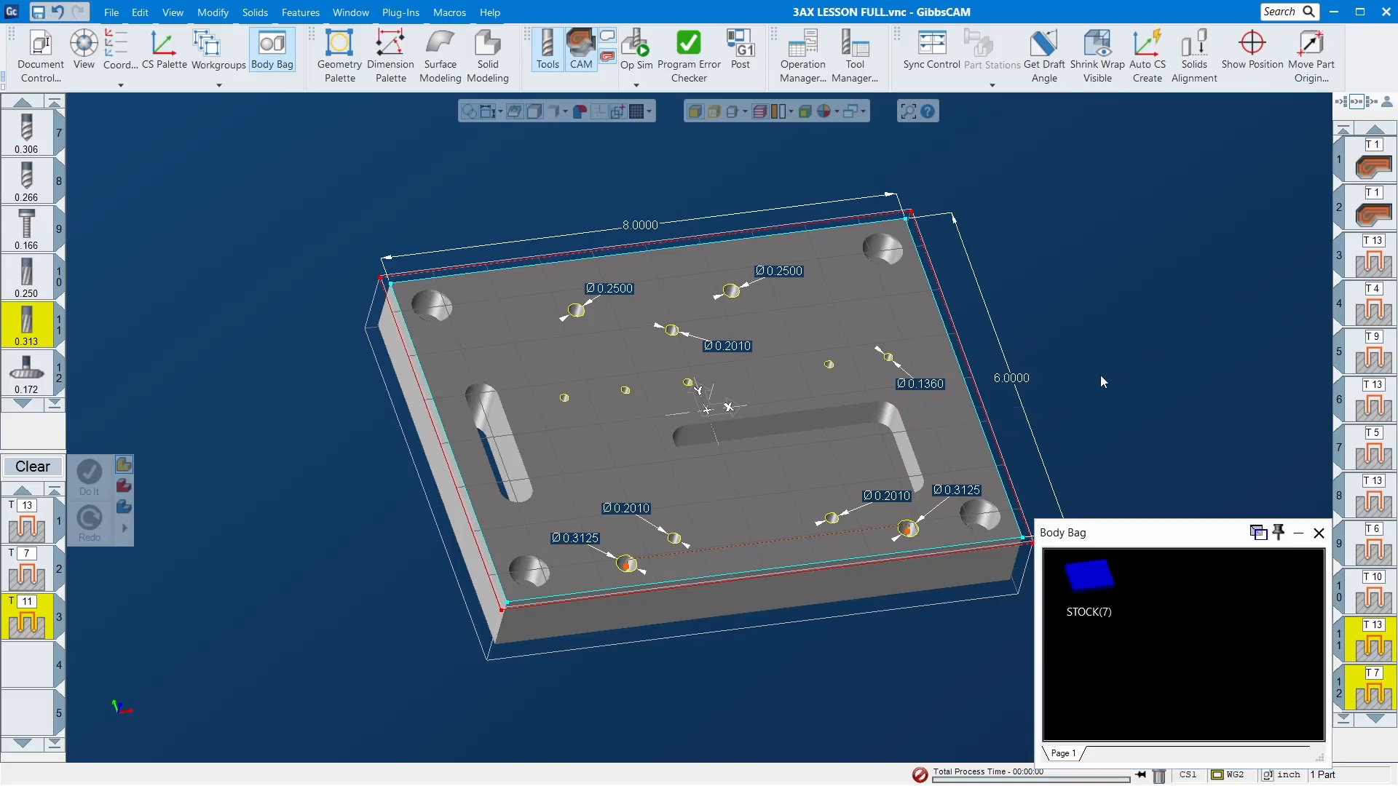
click(1318, 533)
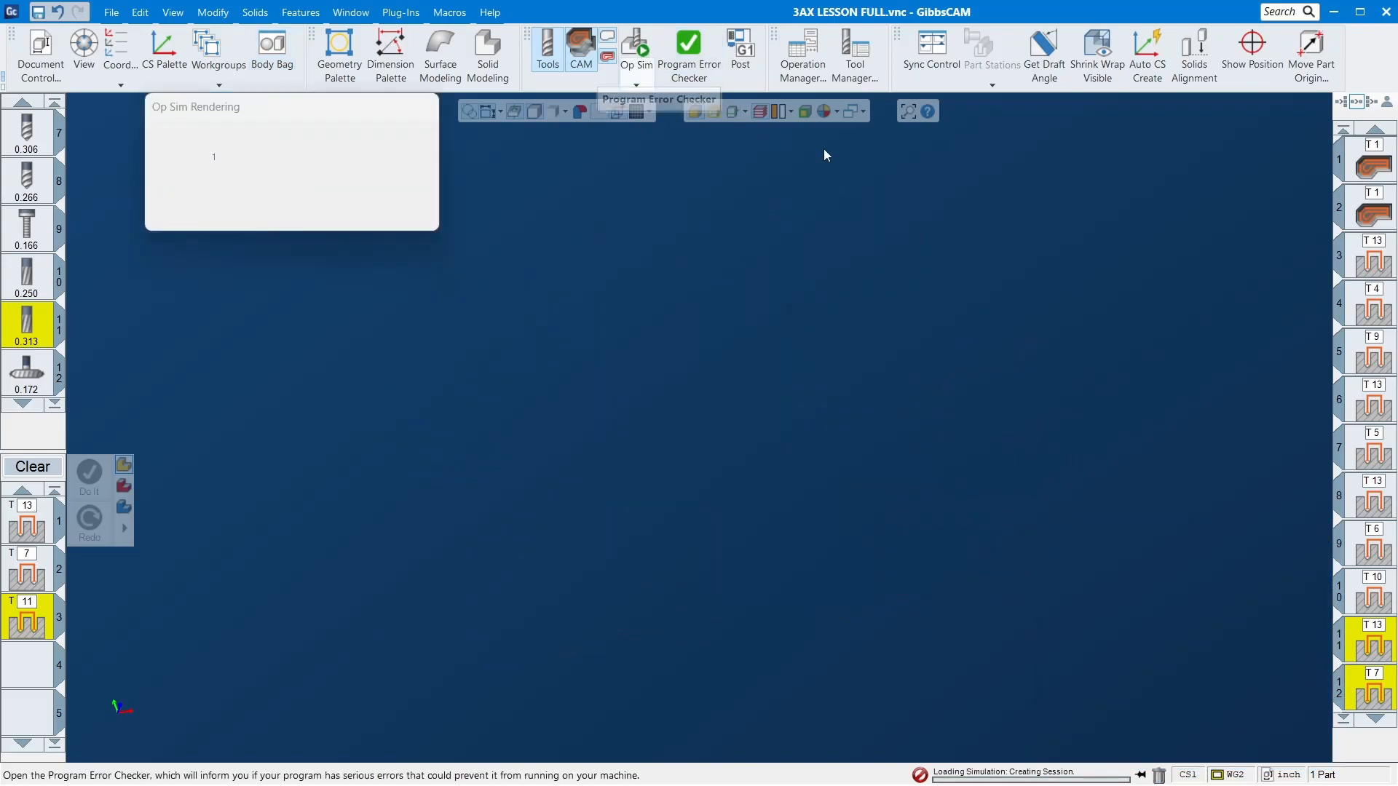
- Simulate the operations in Op Sim and examine the machined holes from several angles, including the two 0.3125 holes
click(354, 158)
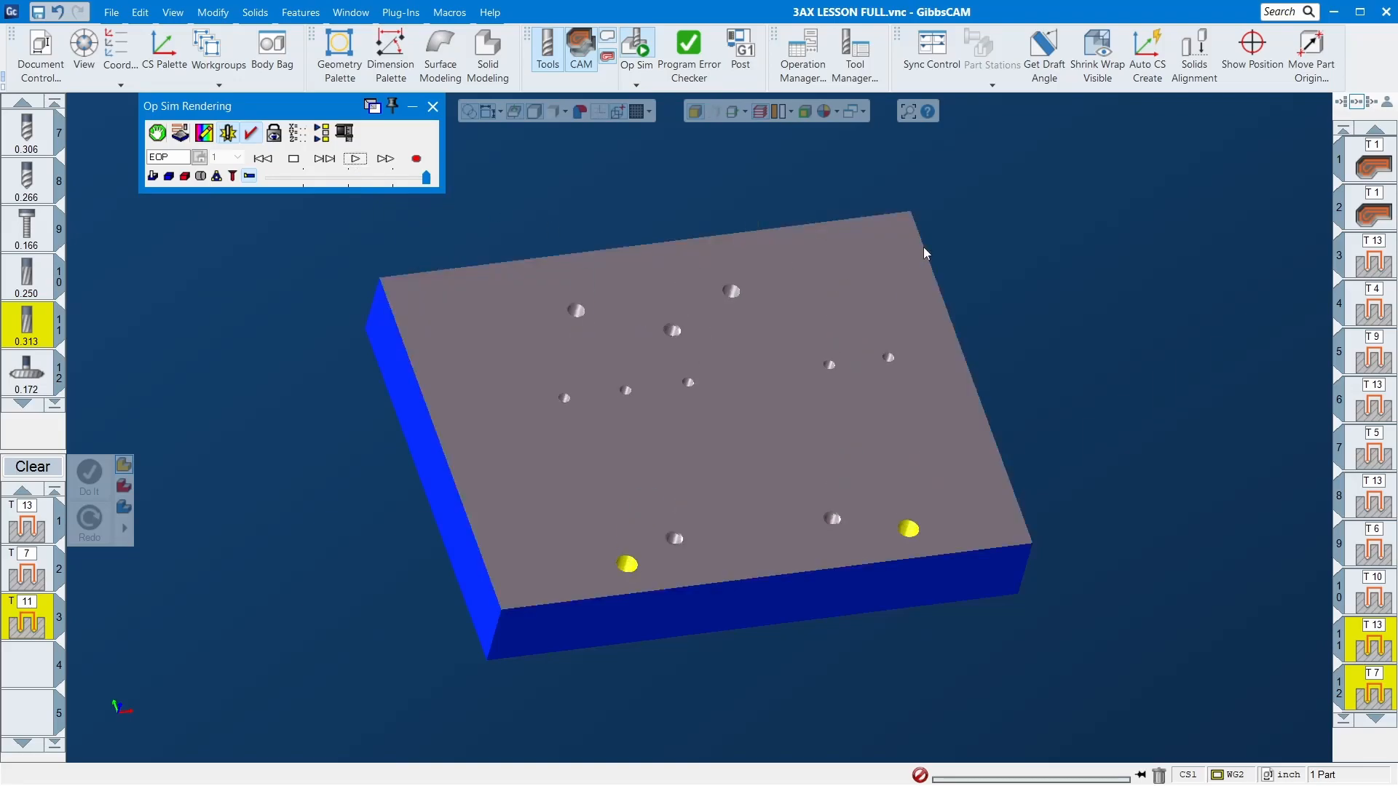
drag(529, 258, 885, 676)
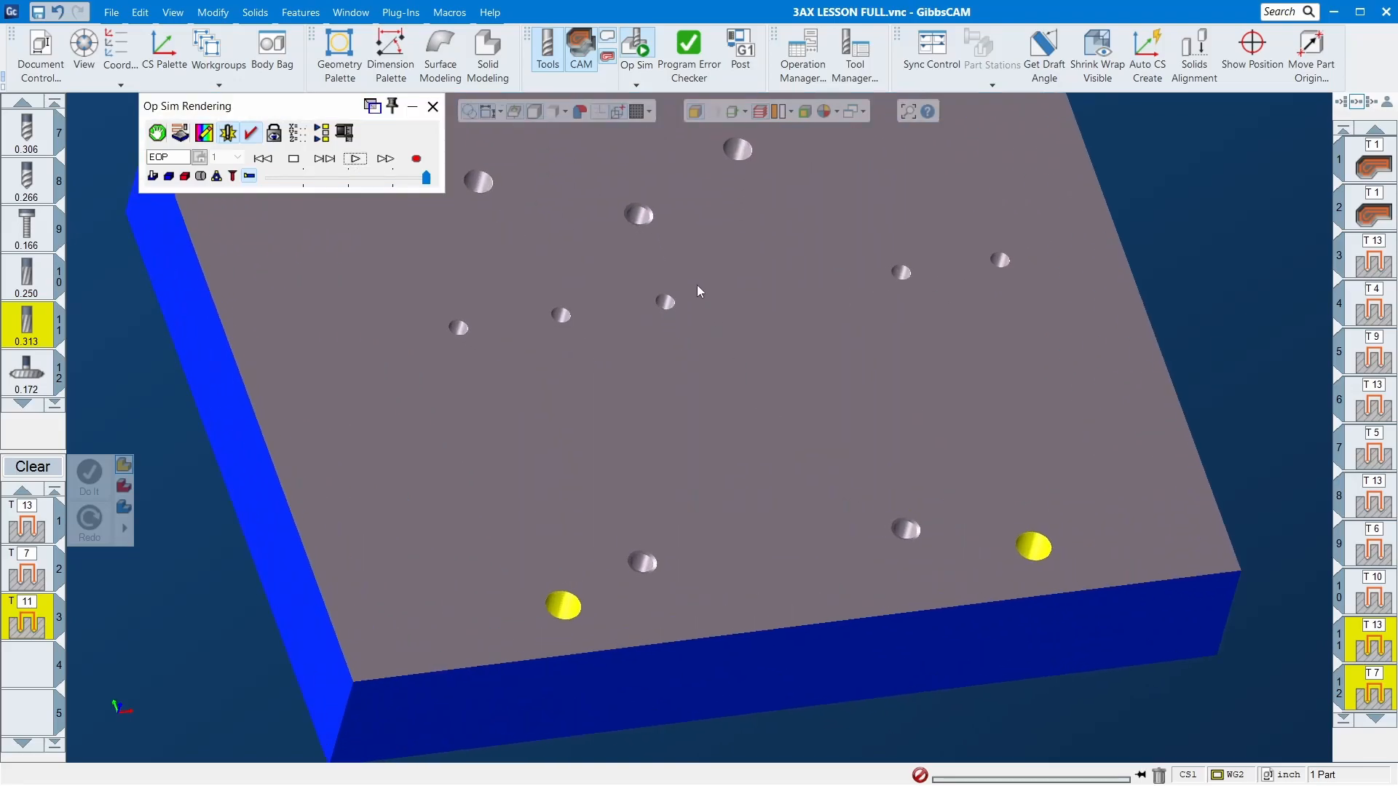
middle_drag(687, 264, 792, 544)
middle_drag(673, 596, 489, 516)
middle_drag(563, 473, 434, 577)
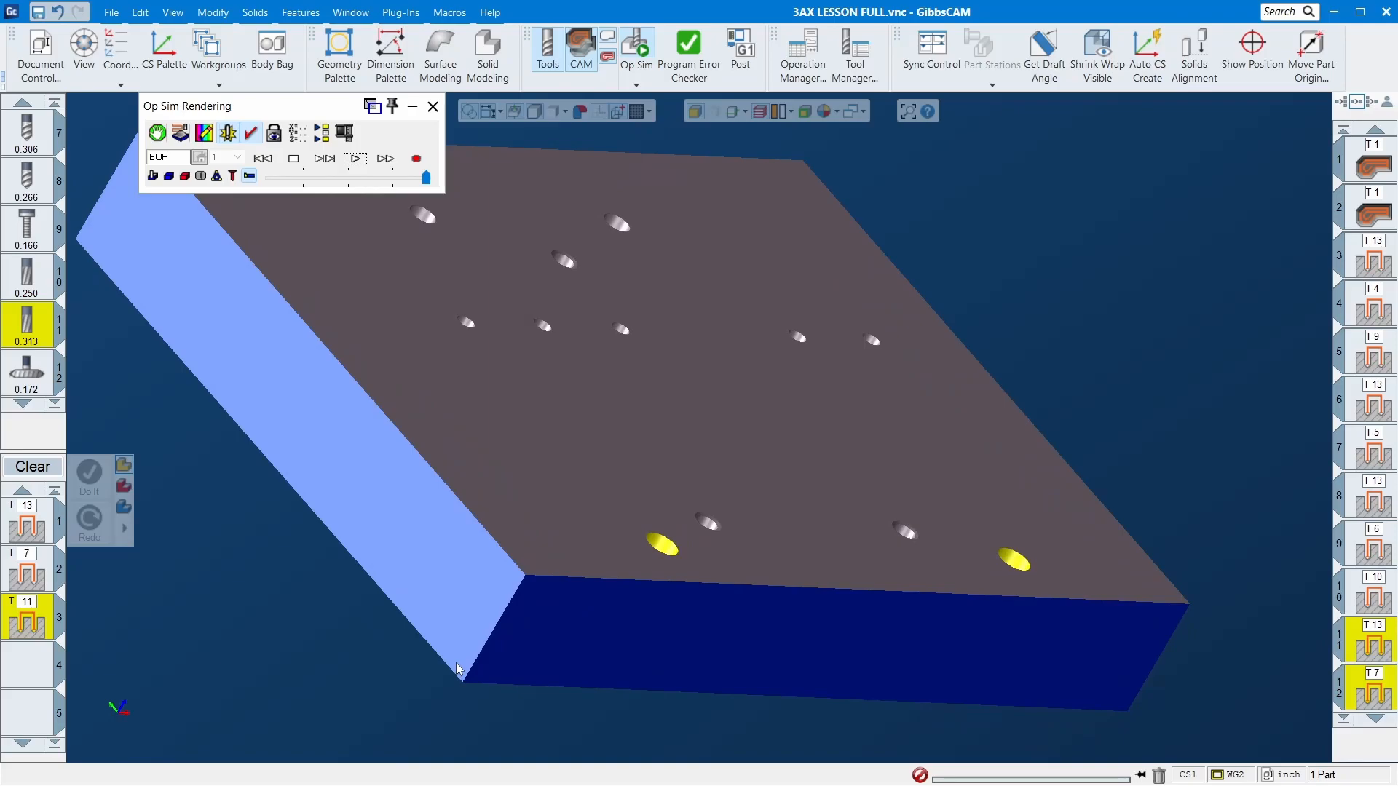
middle_drag(483, 684, 677, 371)
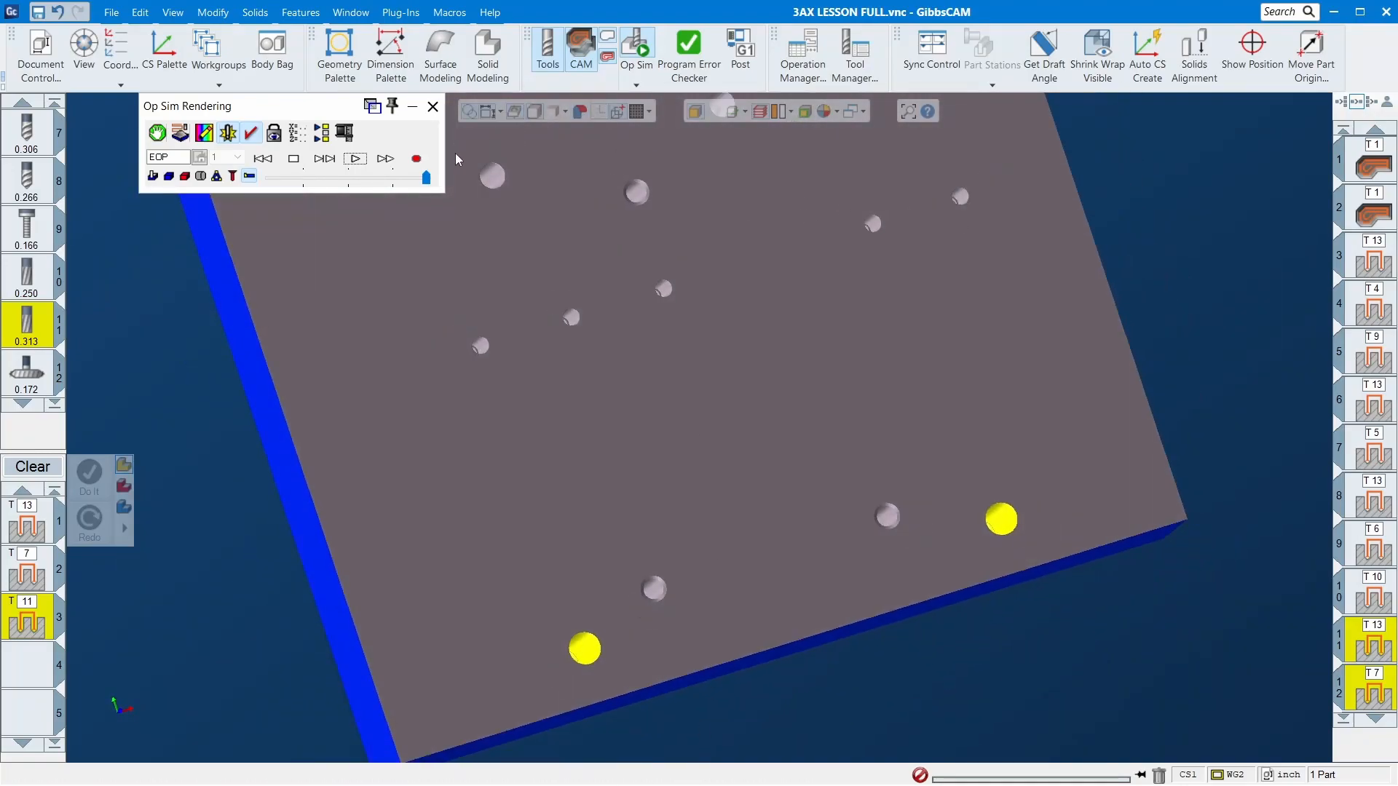
click(433, 106)
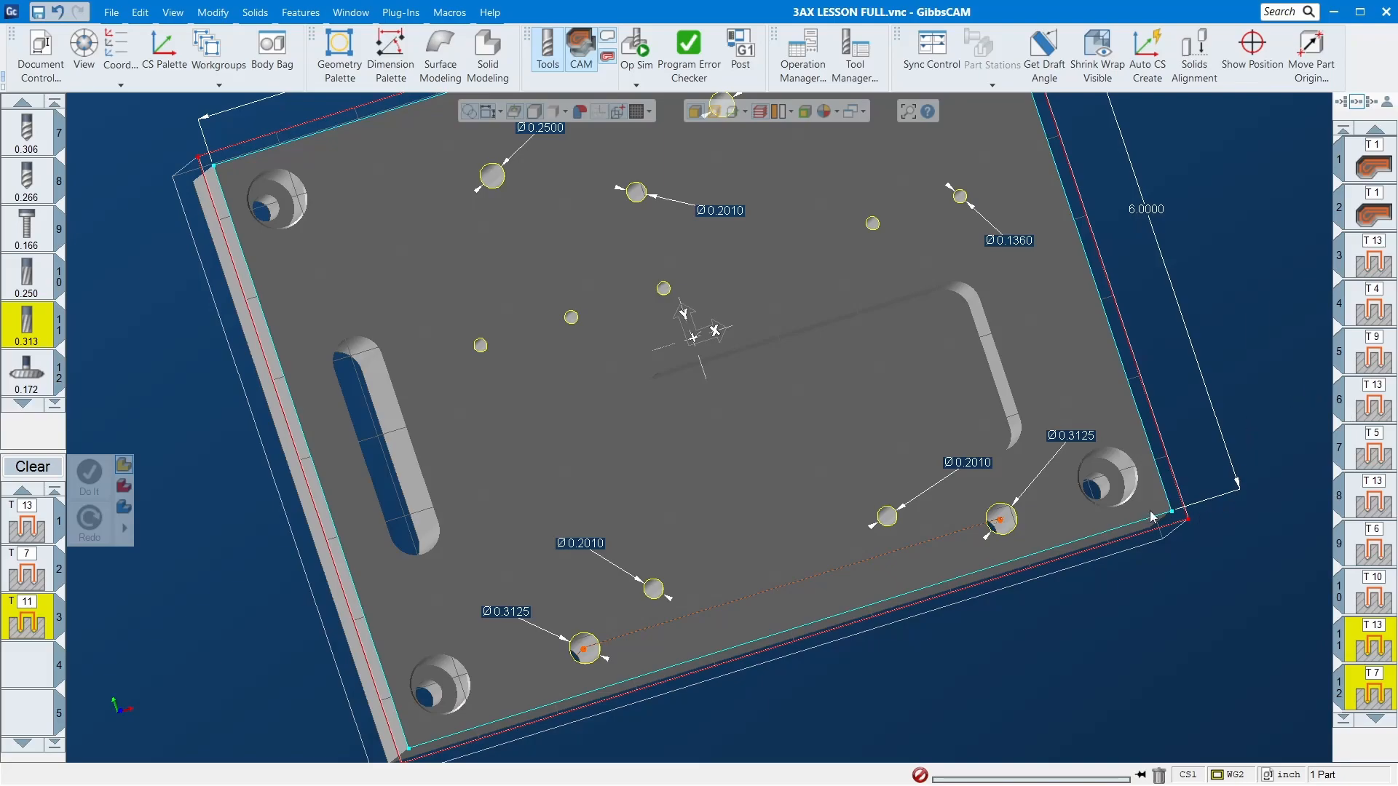
- Reload the tool 13, 7 and 11 hole processes for new operations and set the spot drill's diameter to .27
scroll(1364, 509, down, 3)
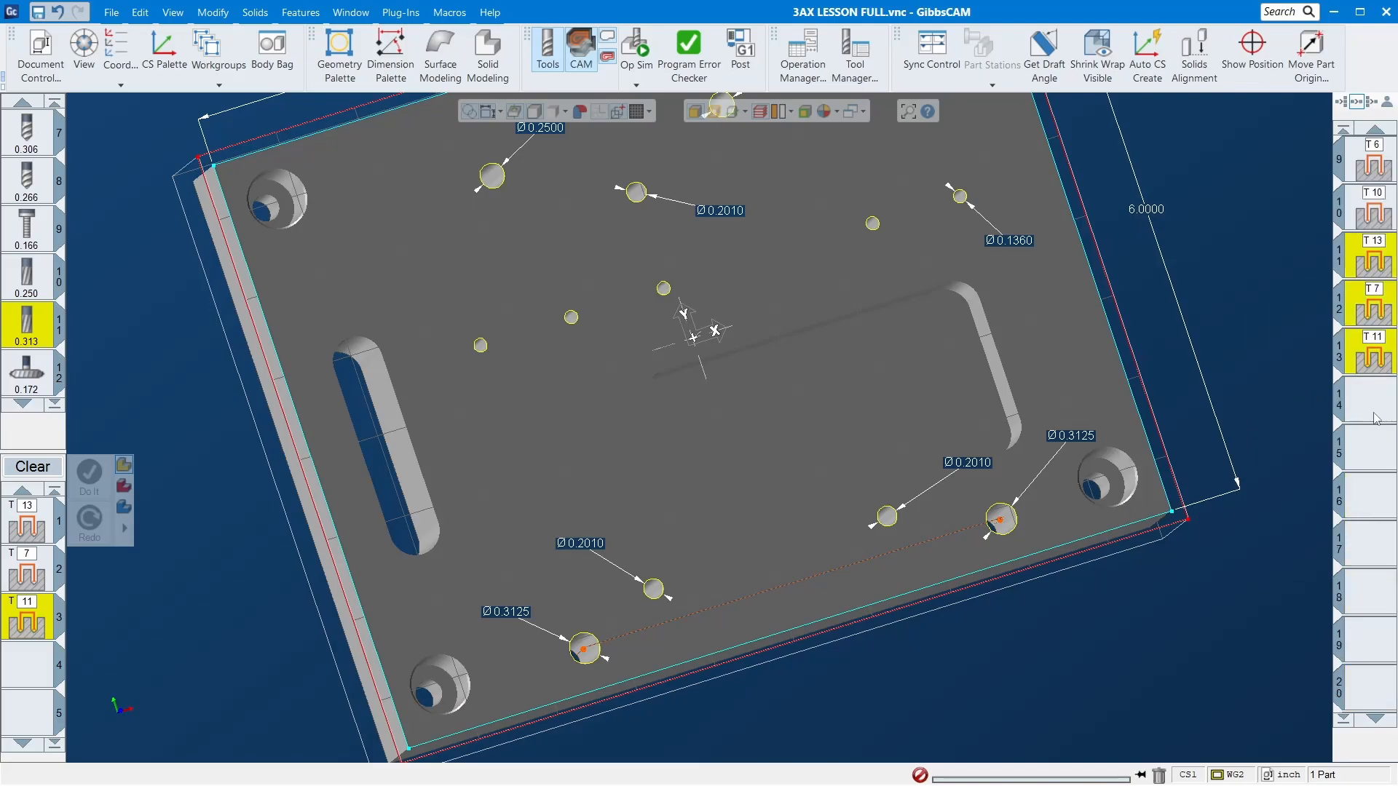
scroll(544, 435, down, 3)
middle_drag(544, 434, 418, 212)
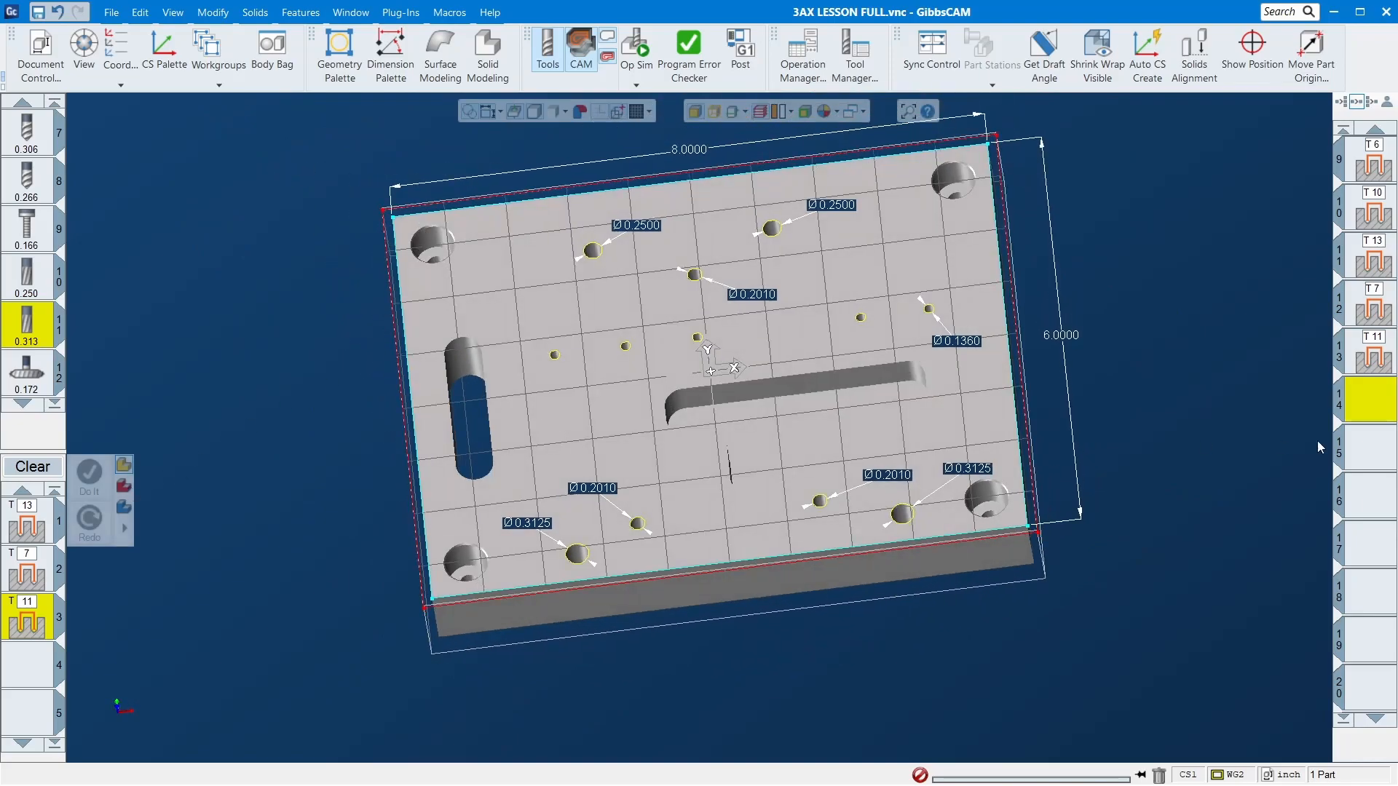
click(1382, 357)
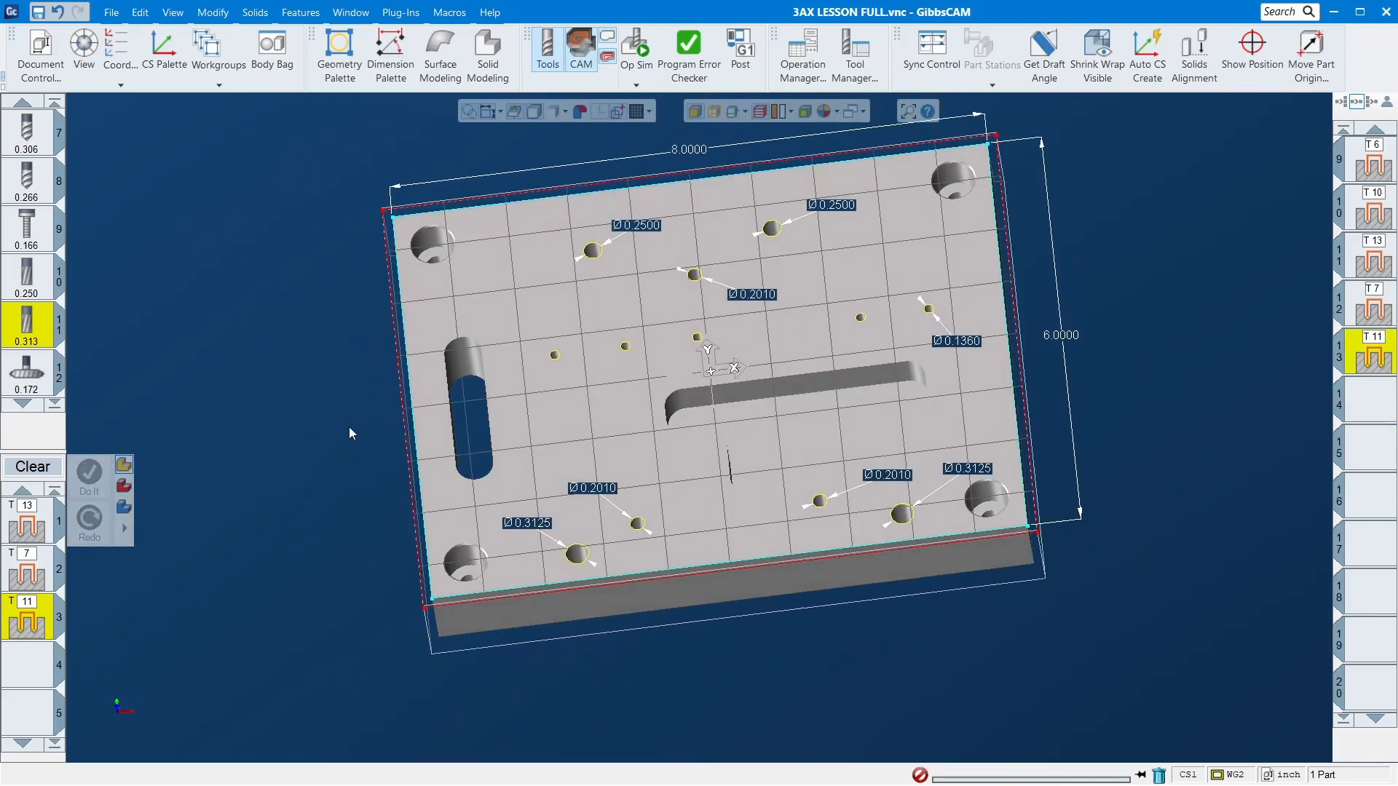
double_click(20, 517)
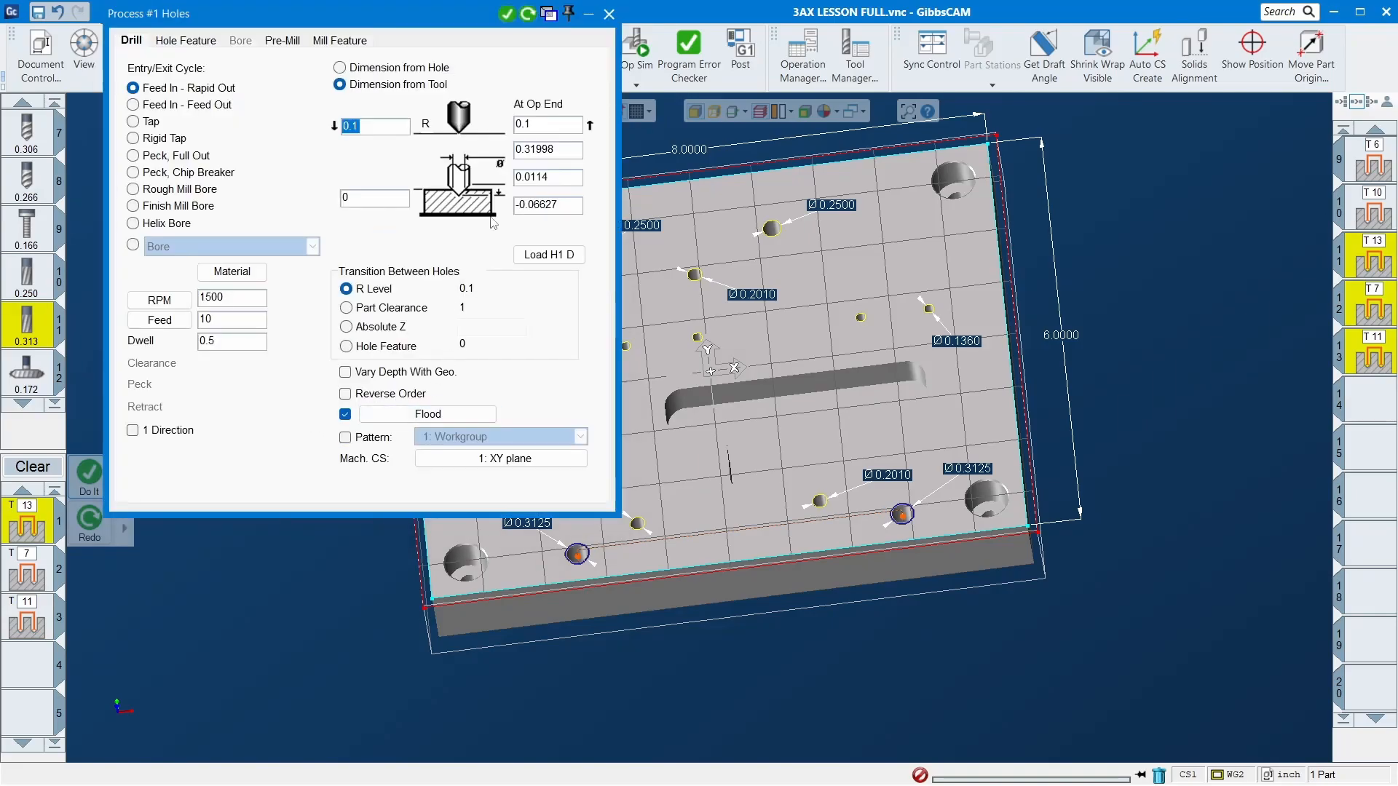
click(559, 152)
key(shift+Home)
text(.27)
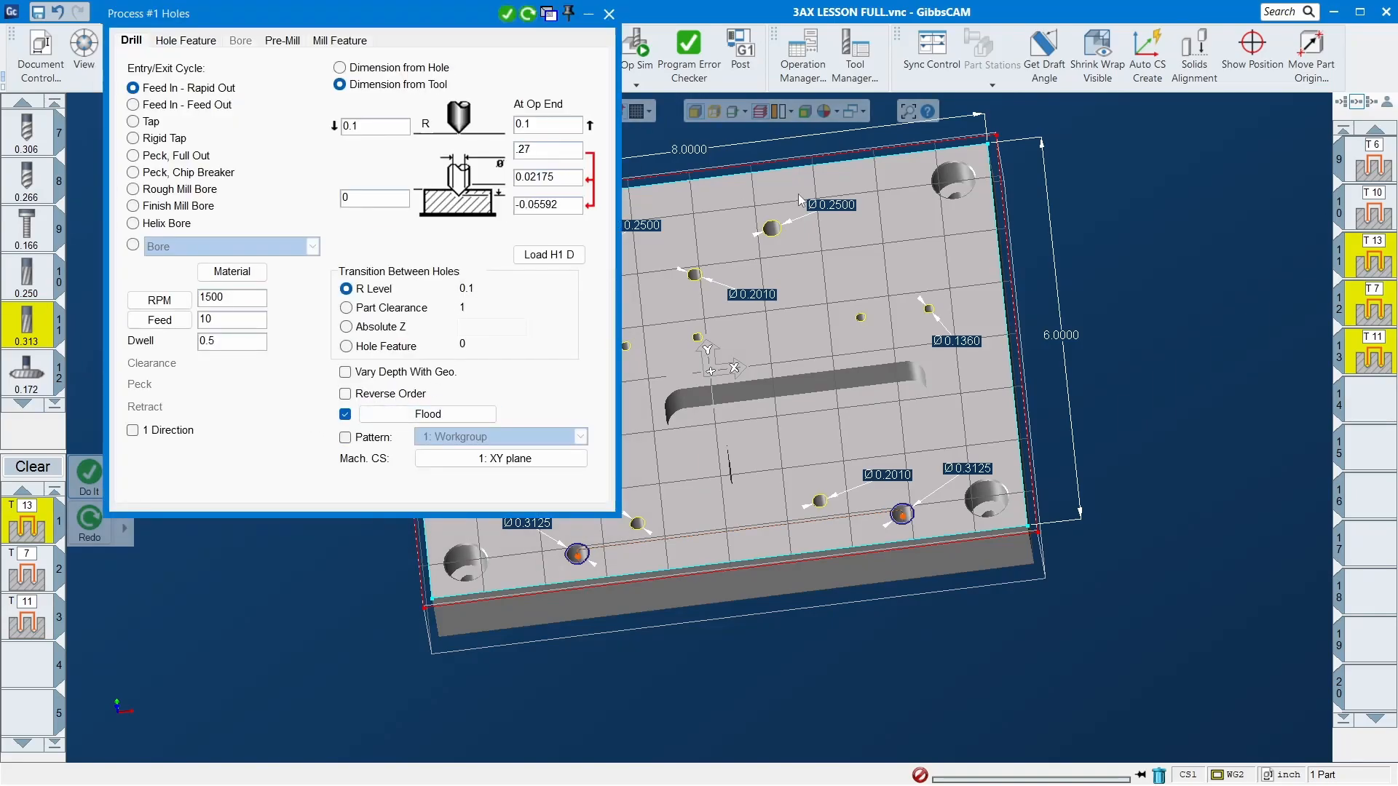
key(Tab)
- Assign tool 8, the 0.266 drill, to the second Holes process and delete the third process with tool 11
drag(33, 182, 29, 572)
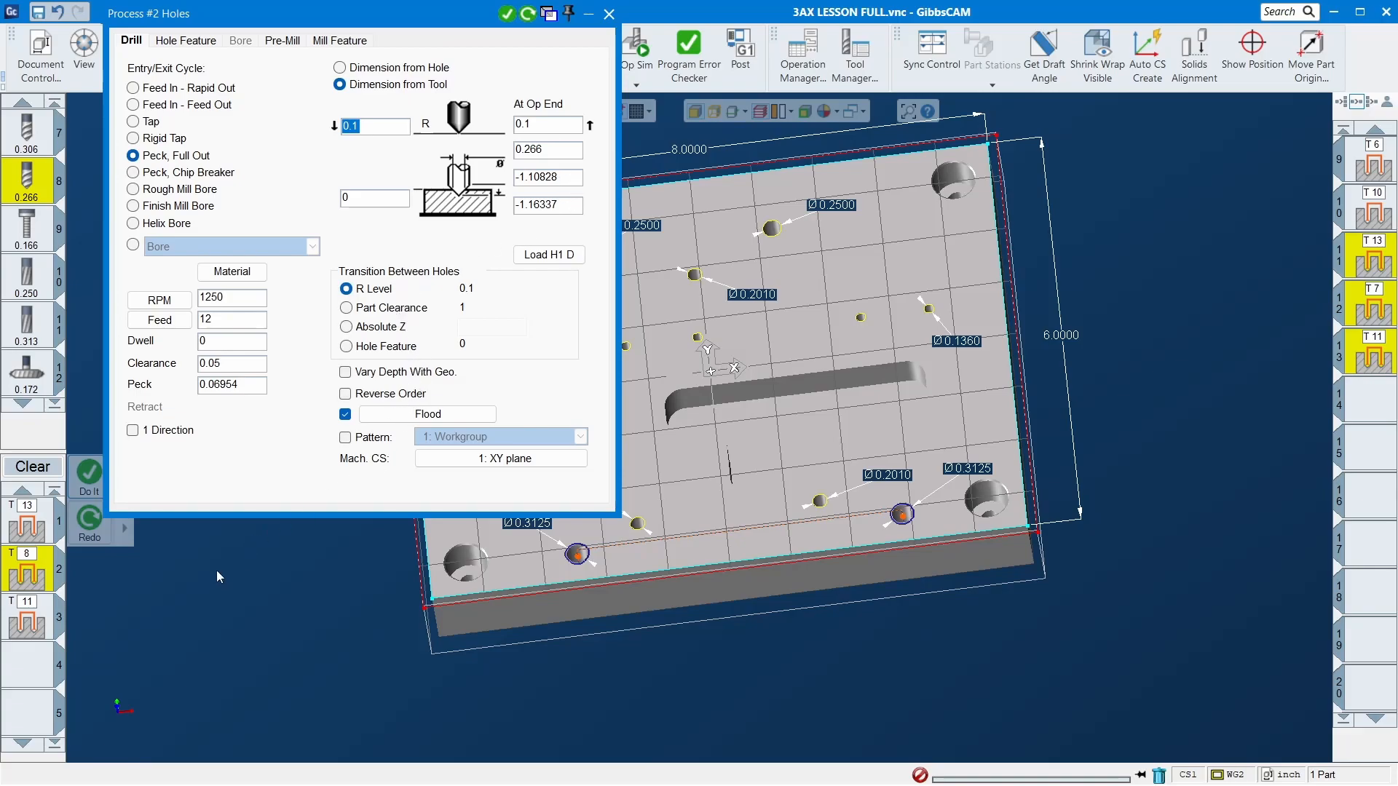
click(24, 626)
key(Delete)
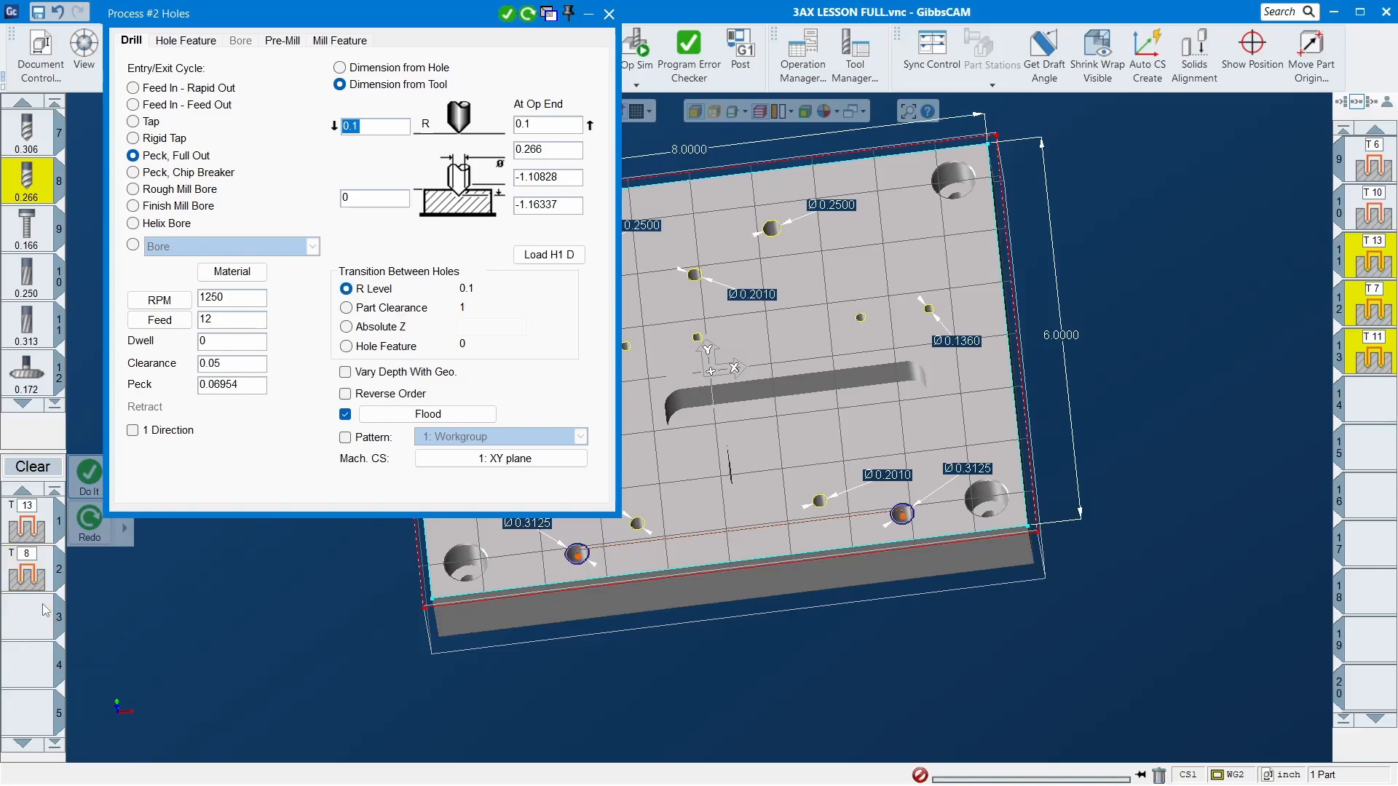
- Make workgroup 1 the active workgroup
drag(327, 13, 317, 273)
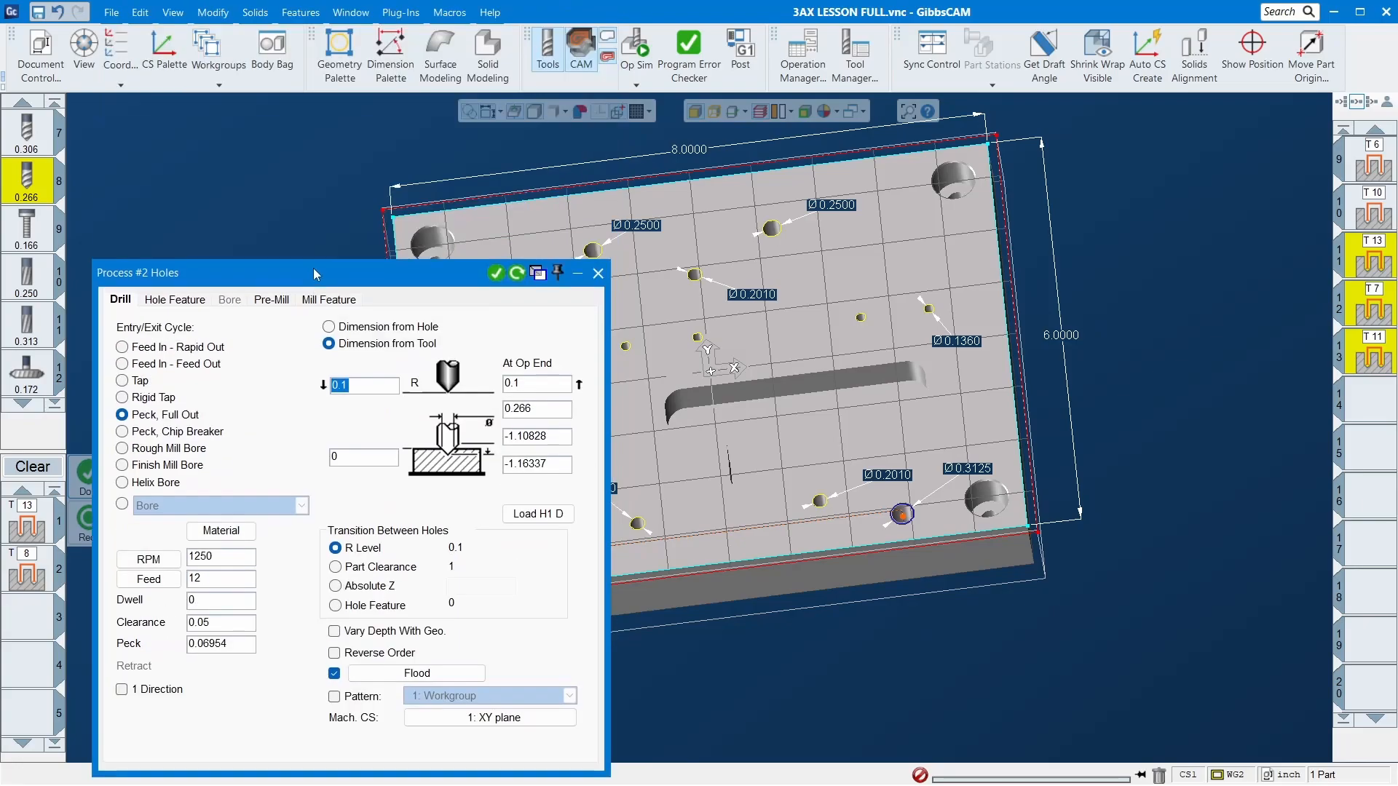
click(241, 57)
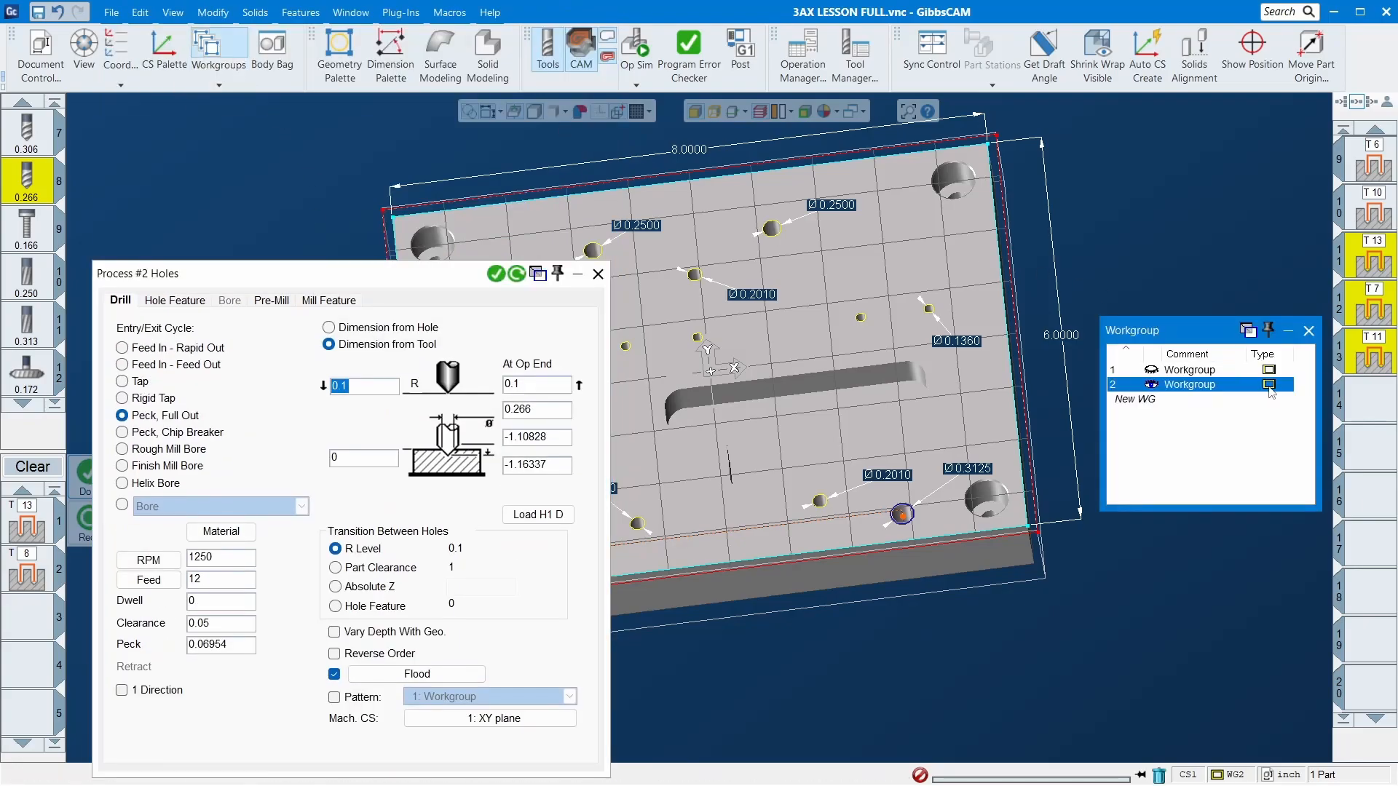
click(1210, 370)
- Create the tool 13 and tool 8 operations on the inner circles of the four corner counterbored holes
drag(337, 275, 389, 525)
click(443, 277)
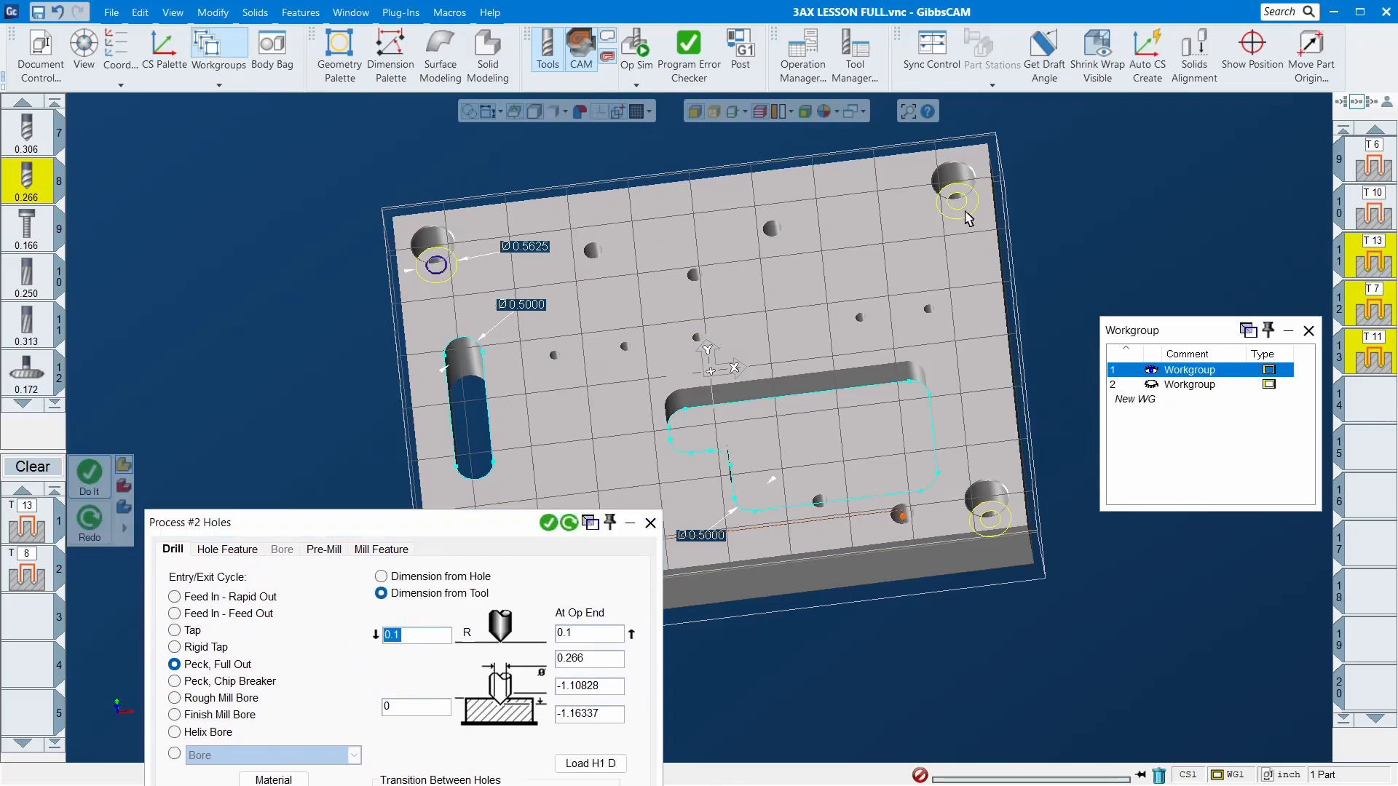
shift+click(965, 211)
shift+click(988, 517)
drag(497, 527, 456, 650)
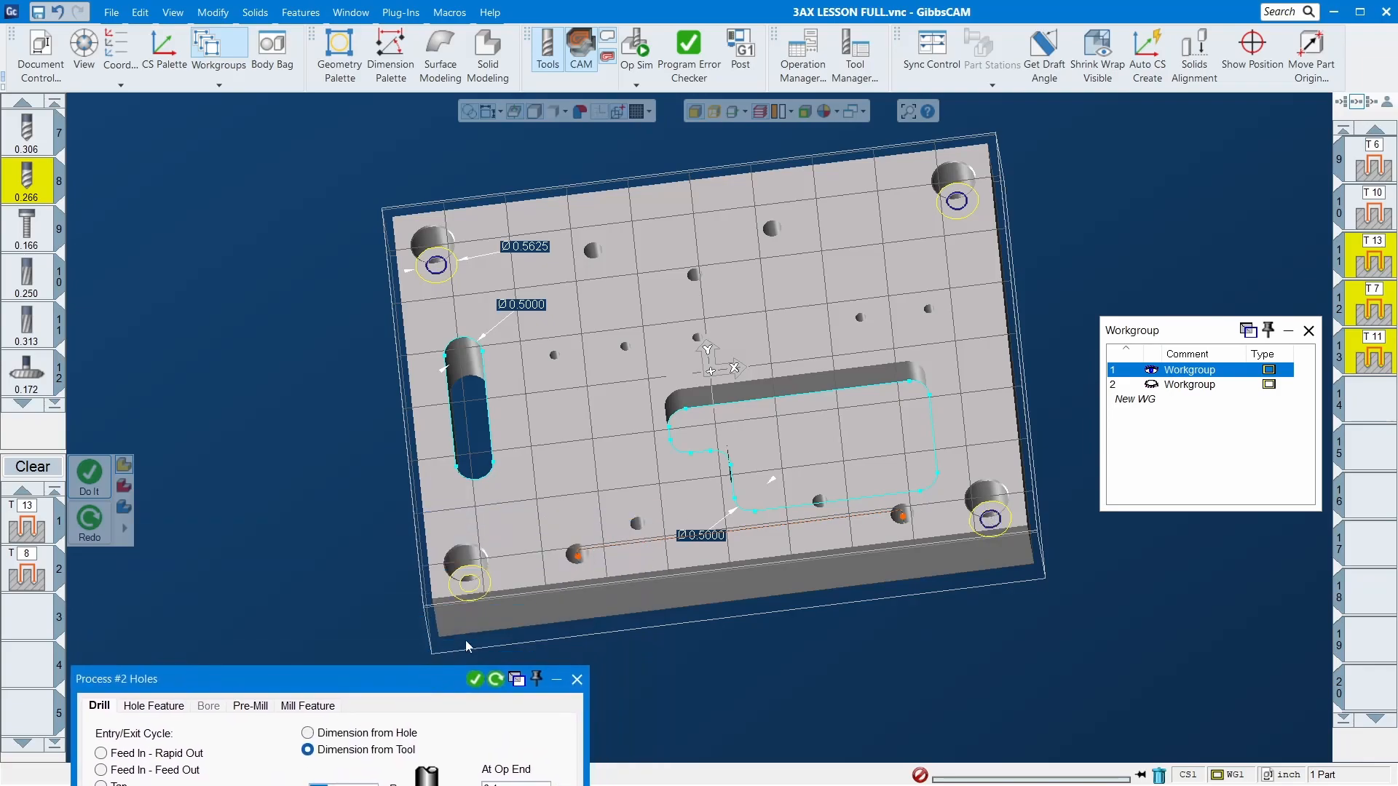
shift+click(464, 594)
key(Return)
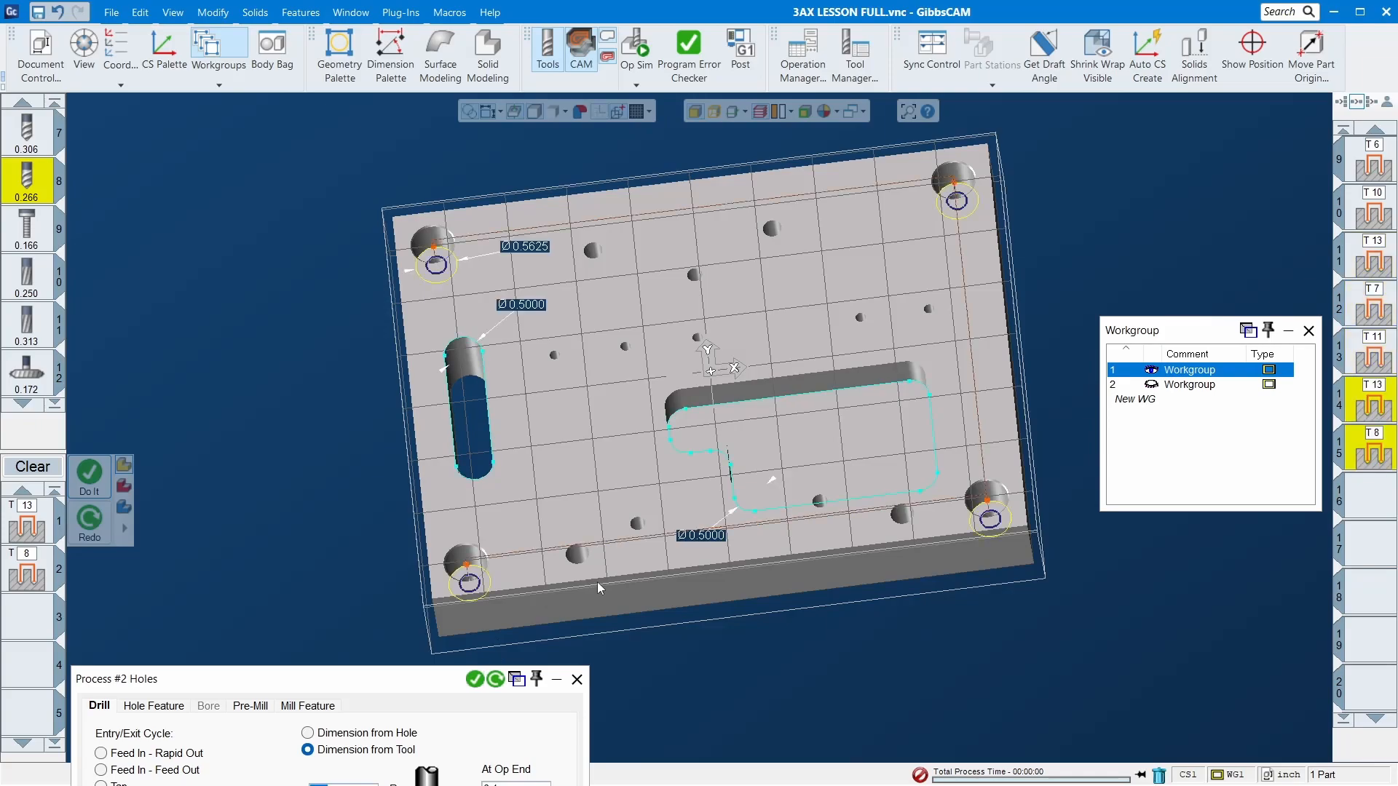
click(577, 679)
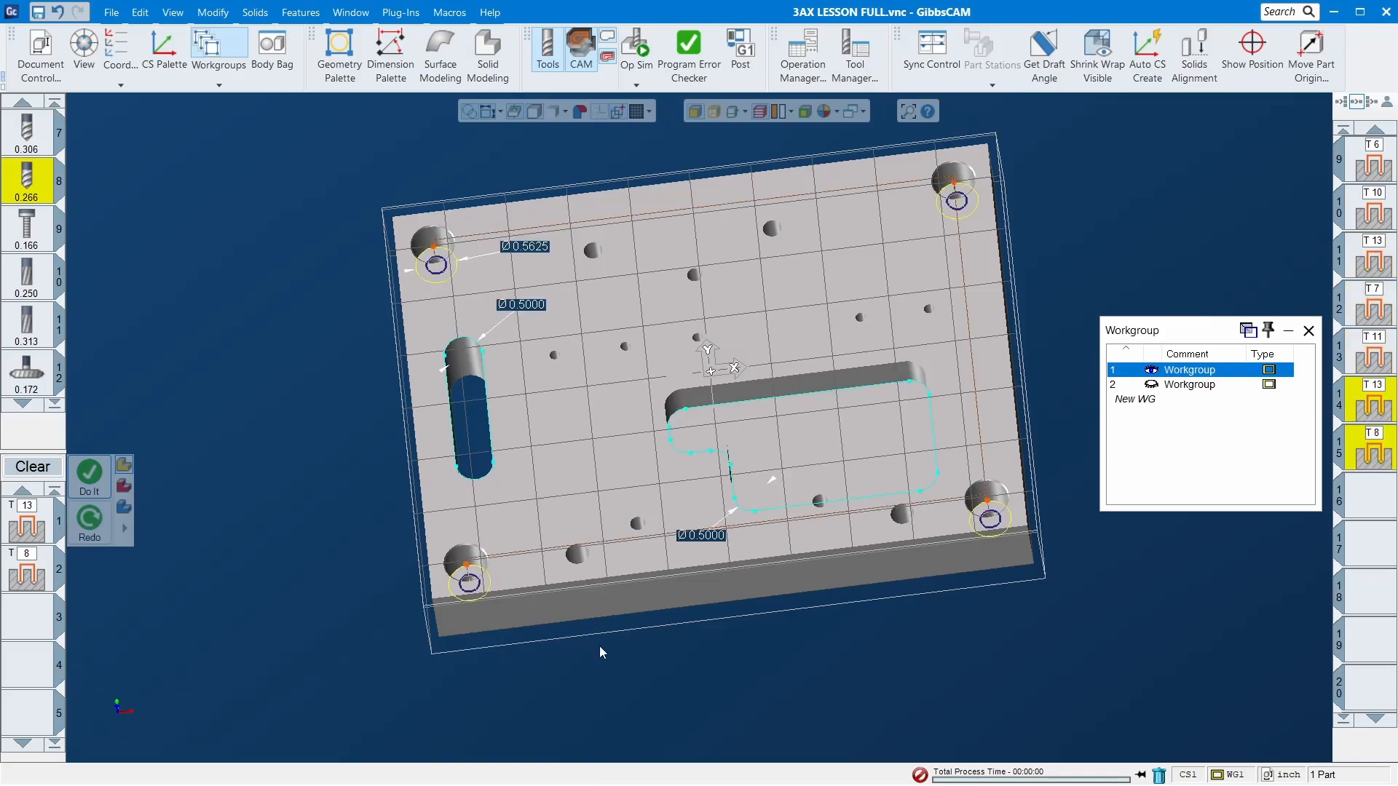
click(1308, 331)
- Simulate the operations in Op Sim and examine the drilled corner holes
click(636, 45)
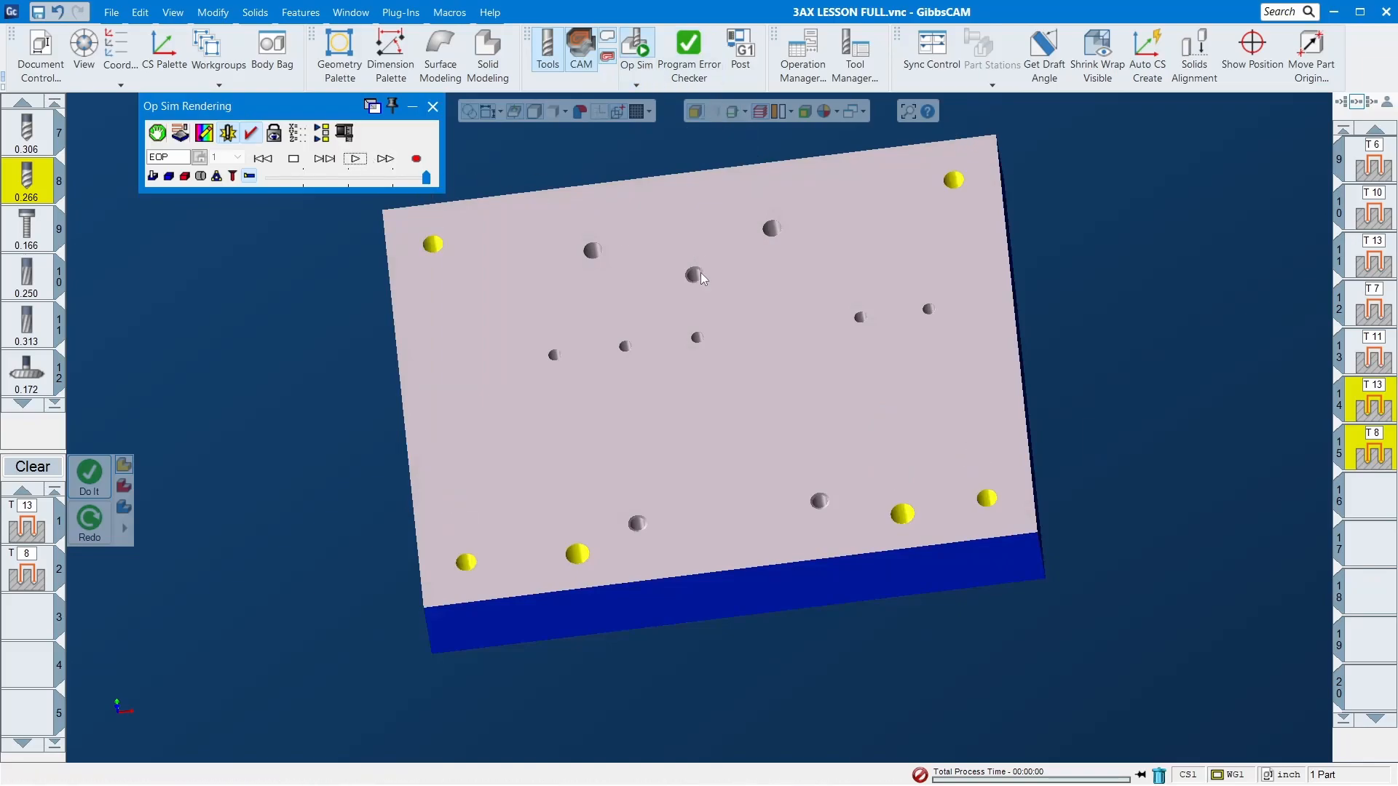
mouse_move(670, 296)
middle_down()
mouse_move(683, 397)
mouse_move(787, 369)
middle_up()
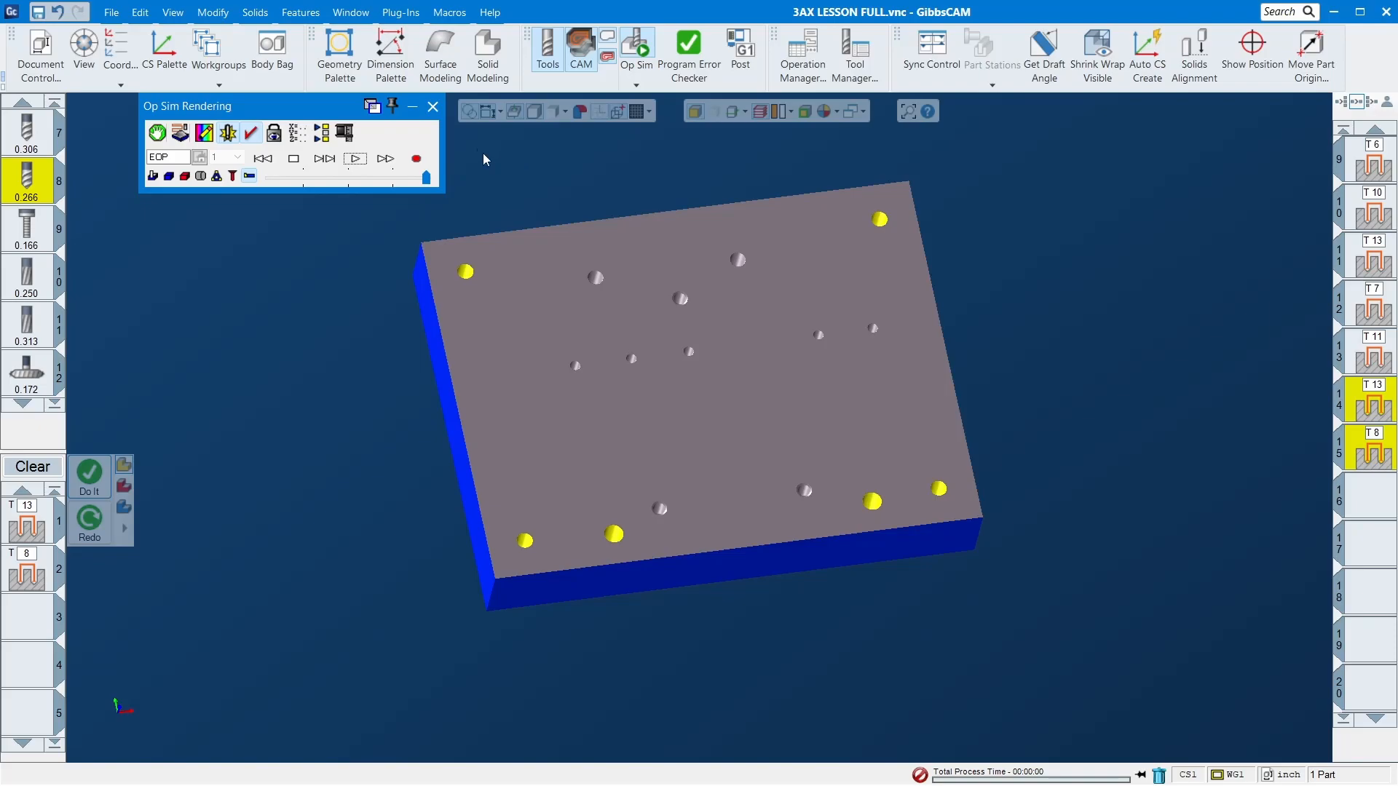
click(433, 107)
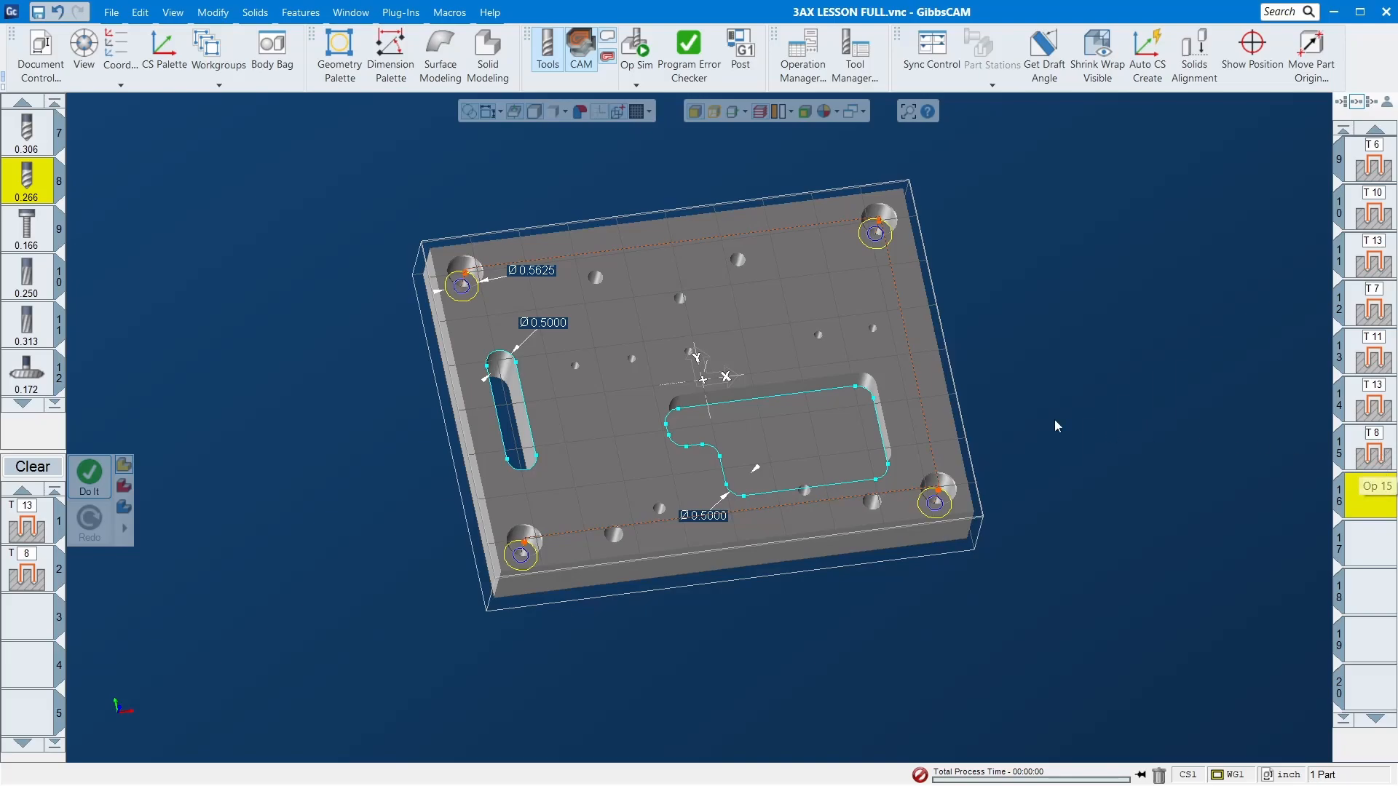
- Move the tool 13 operations 6, 8, 11 and 14 together directly after operation 3, grouping all spot drilling
click(1383, 412)
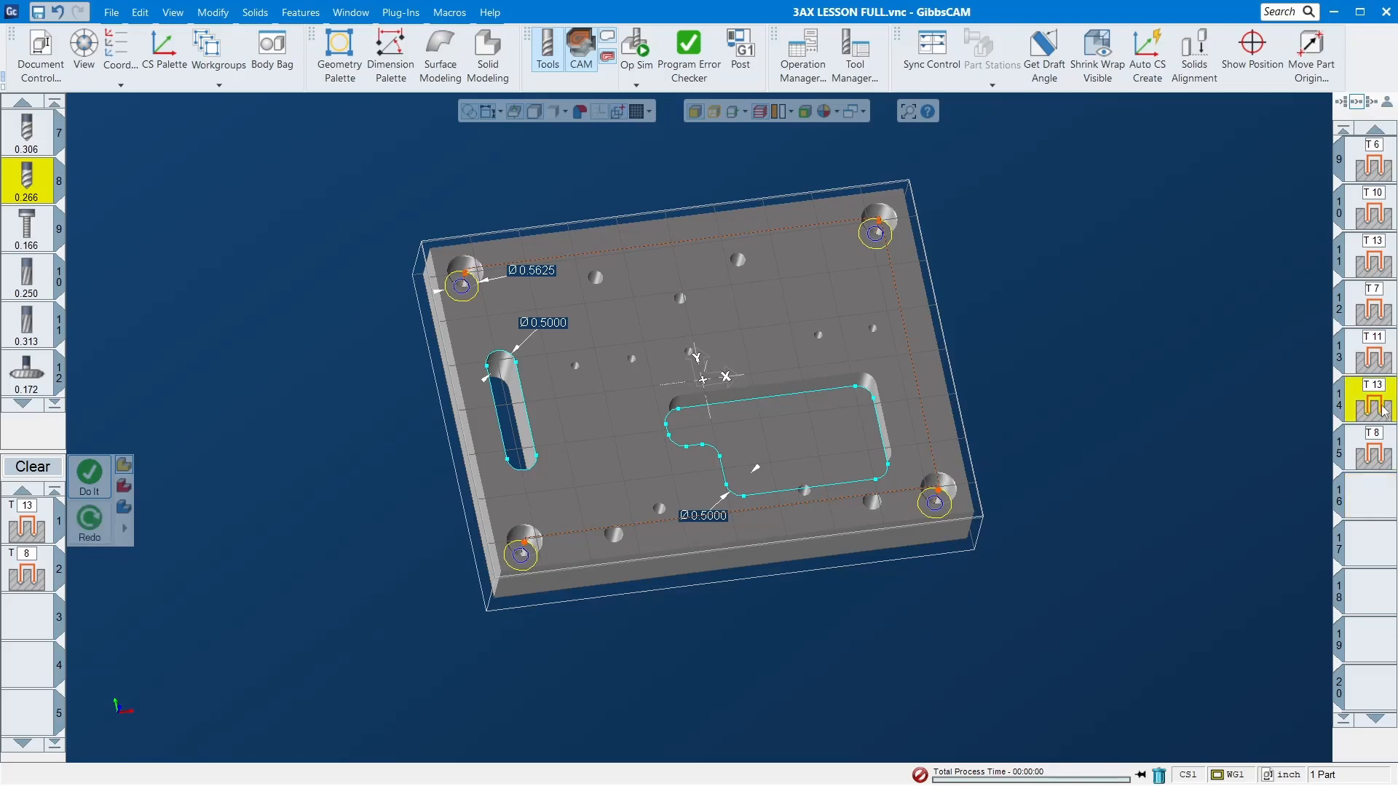
ctrl+click(1379, 275)
scroll(1386, 402, up, 4)
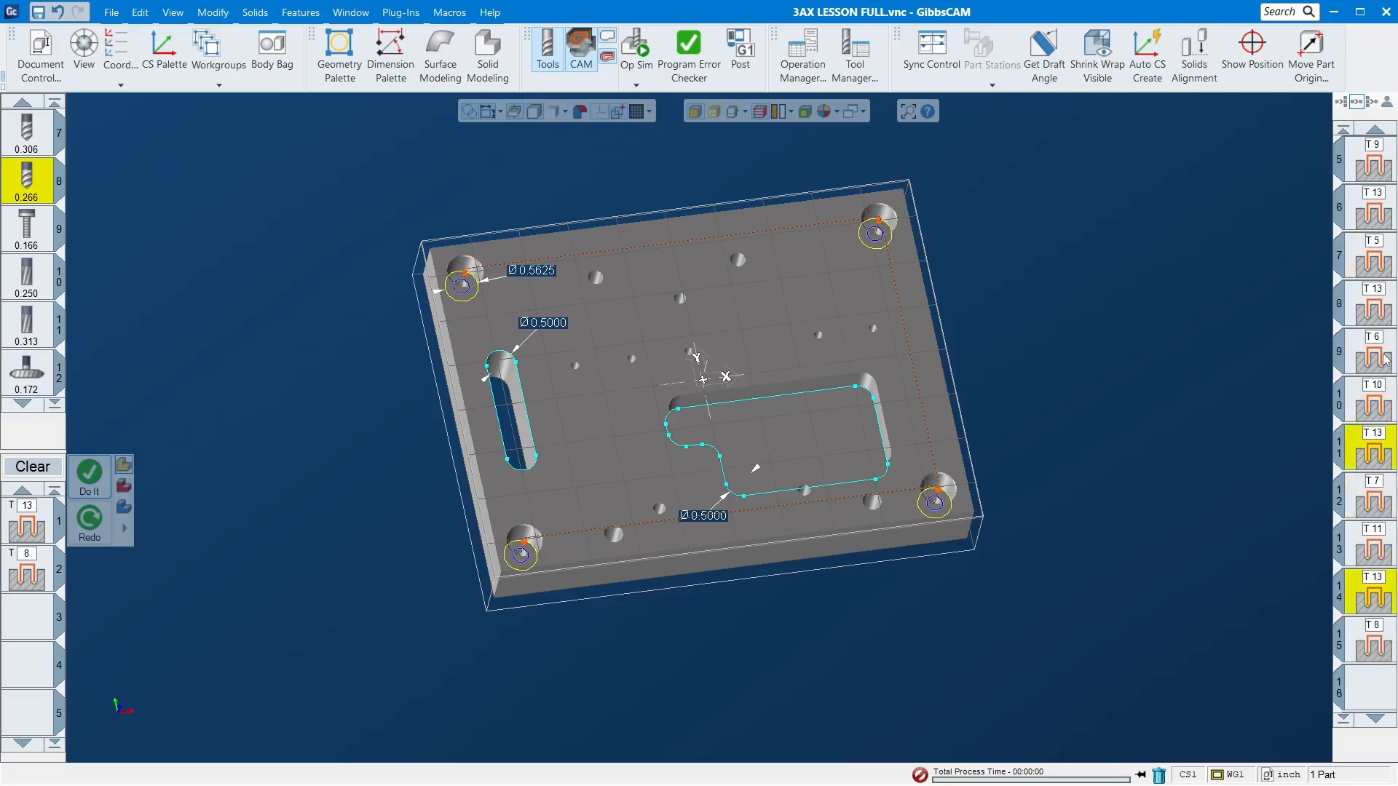
scroll(1383, 362, up, 4)
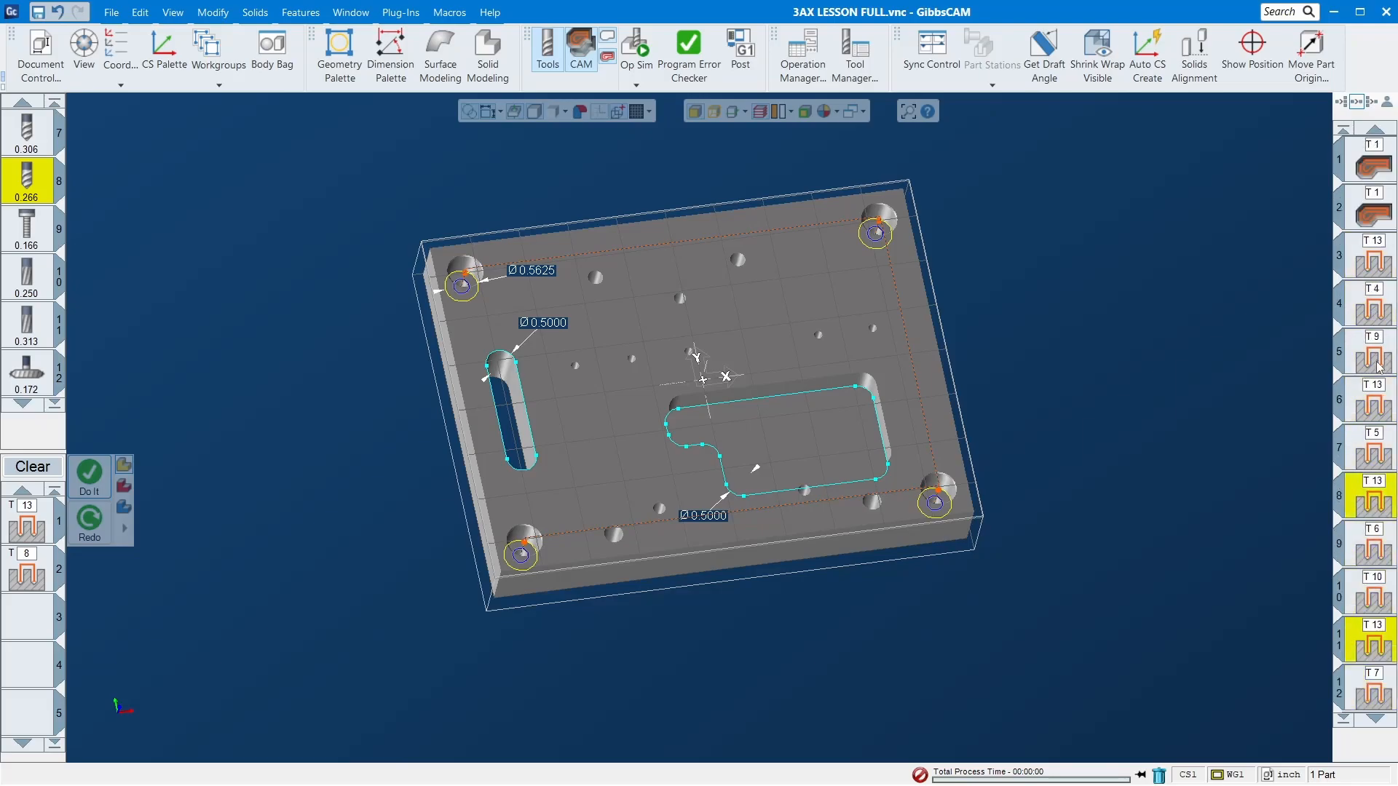
ctrl+click(1375, 412)
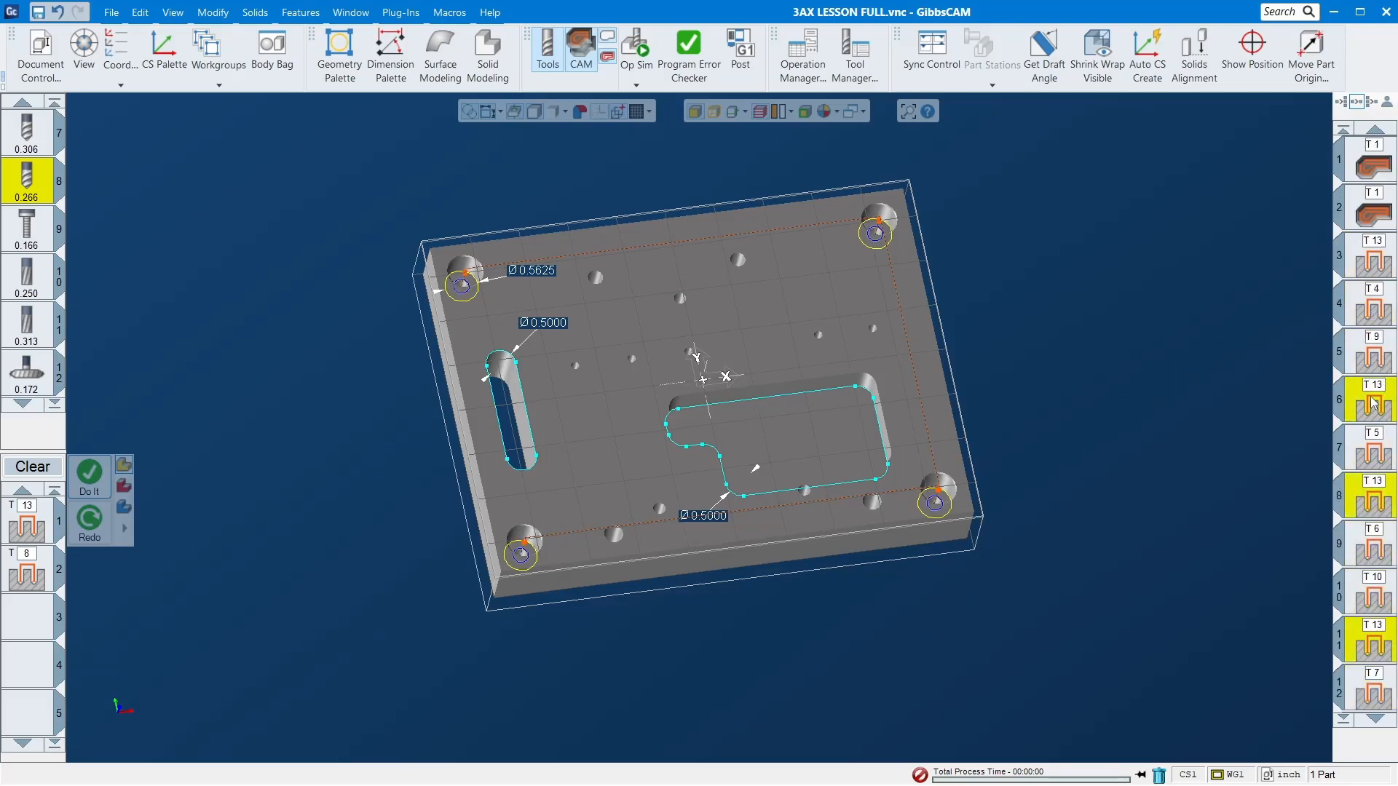
scroll(1379, 430, down, 4)
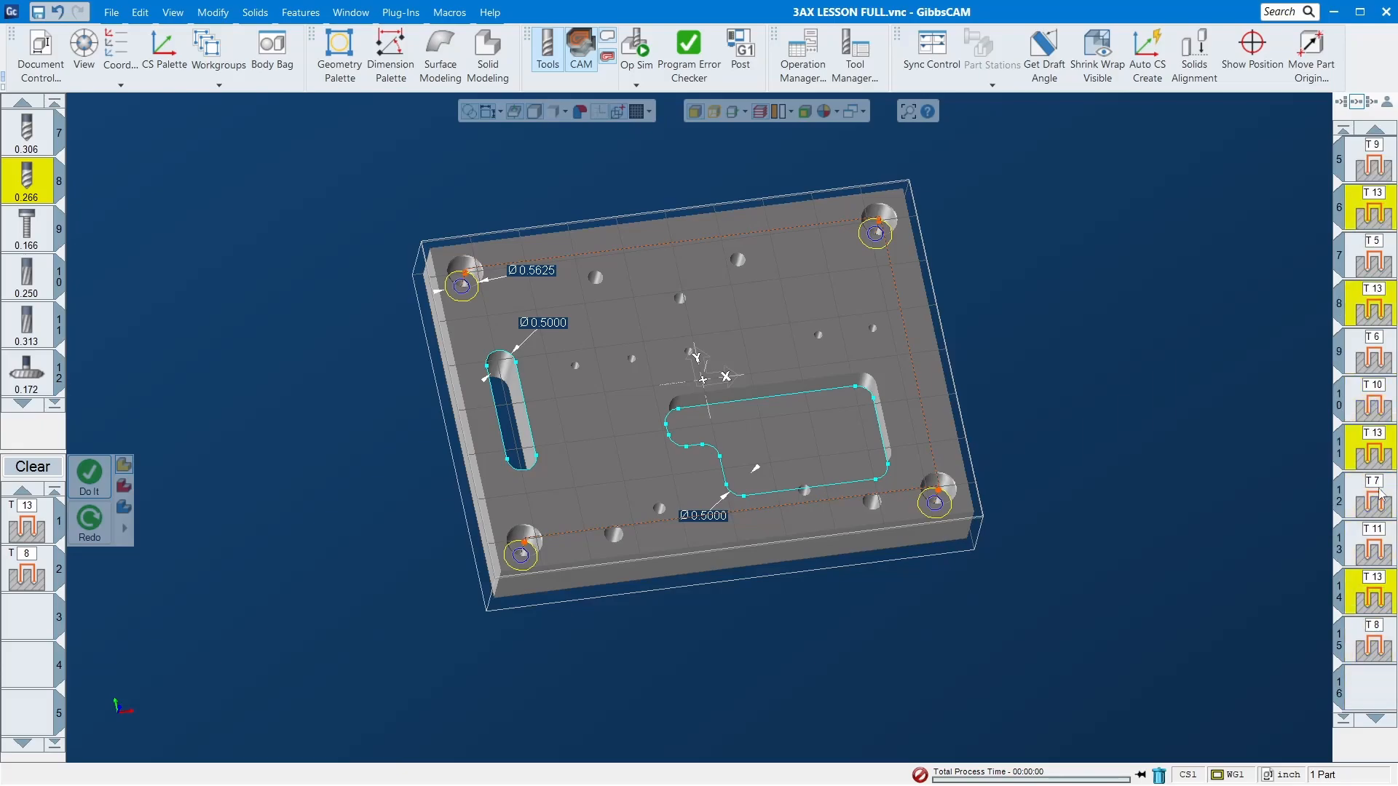
scroll(1385, 587, up, 4)
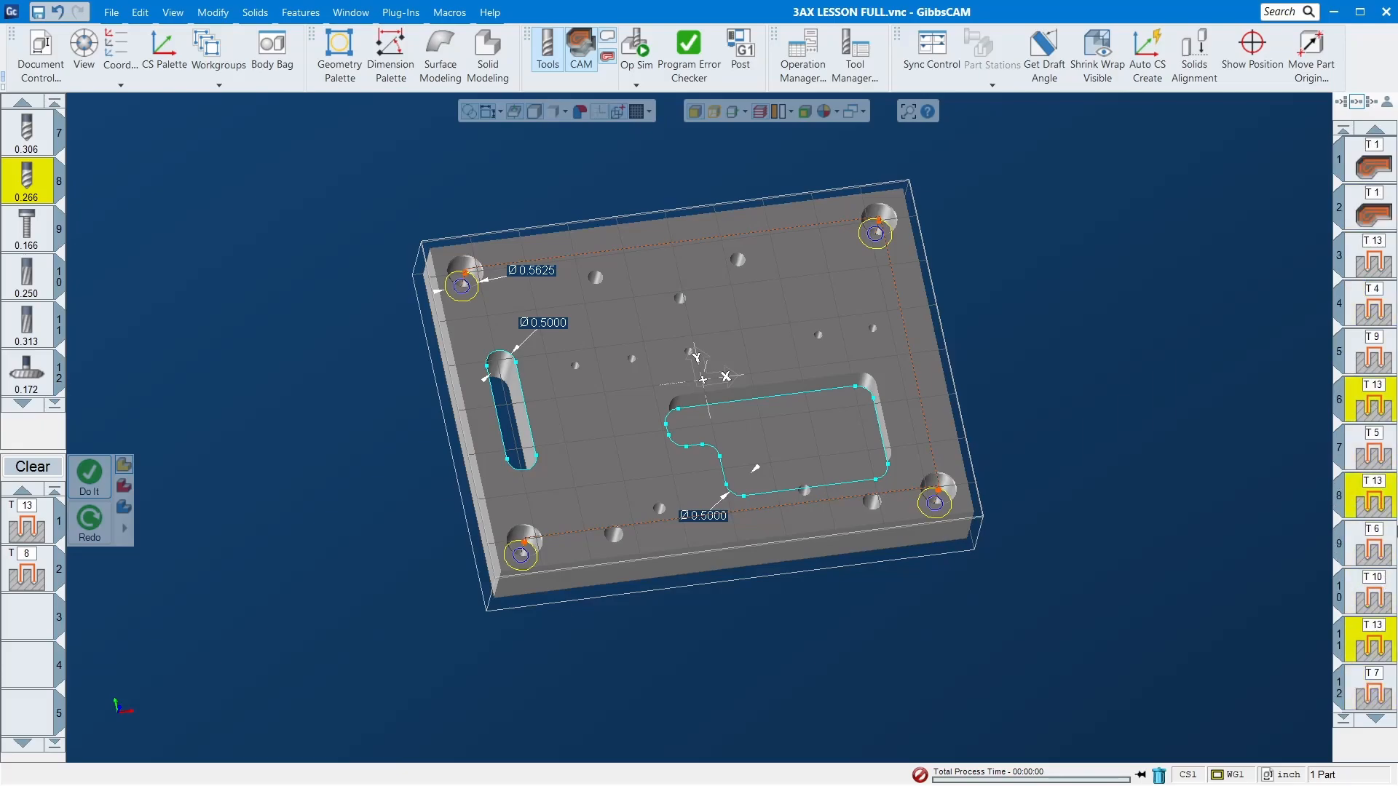
drag(1363, 408, 1343, 282)
- Check the toolpaths of the regrouped tool 13 operations and the tool 5 operation, and select empty operation slot 16
double_click(1381, 268)
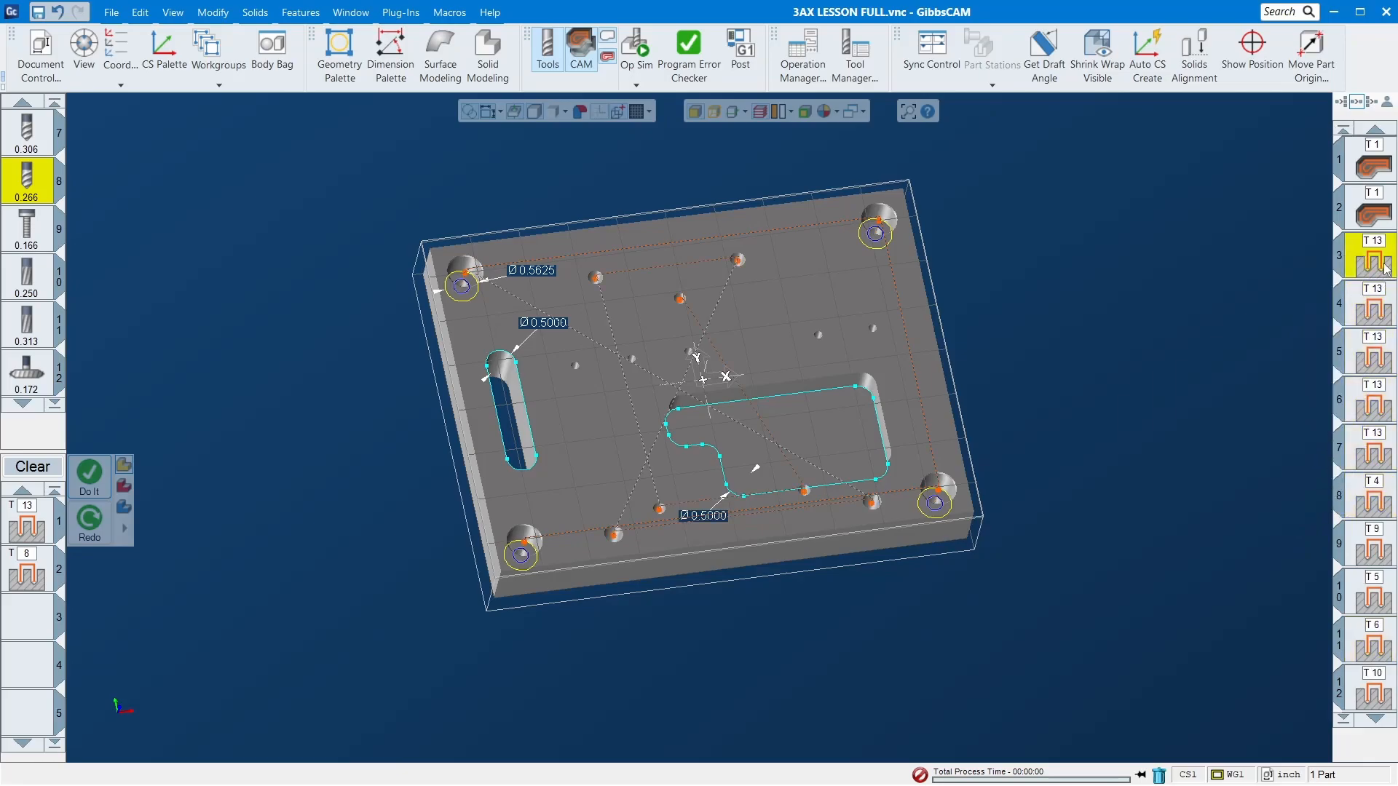
double_click(1376, 324)
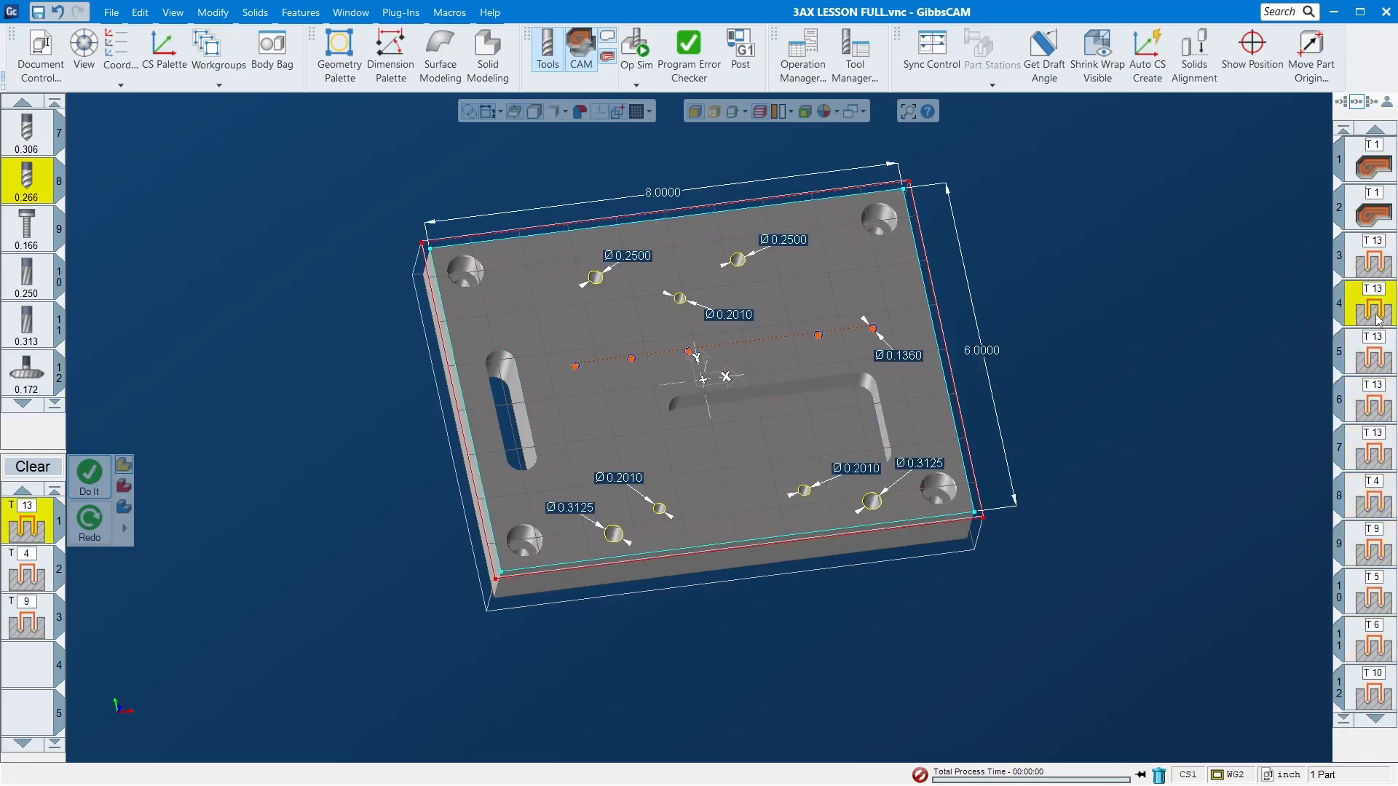
scroll(1387, 563, down, 4)
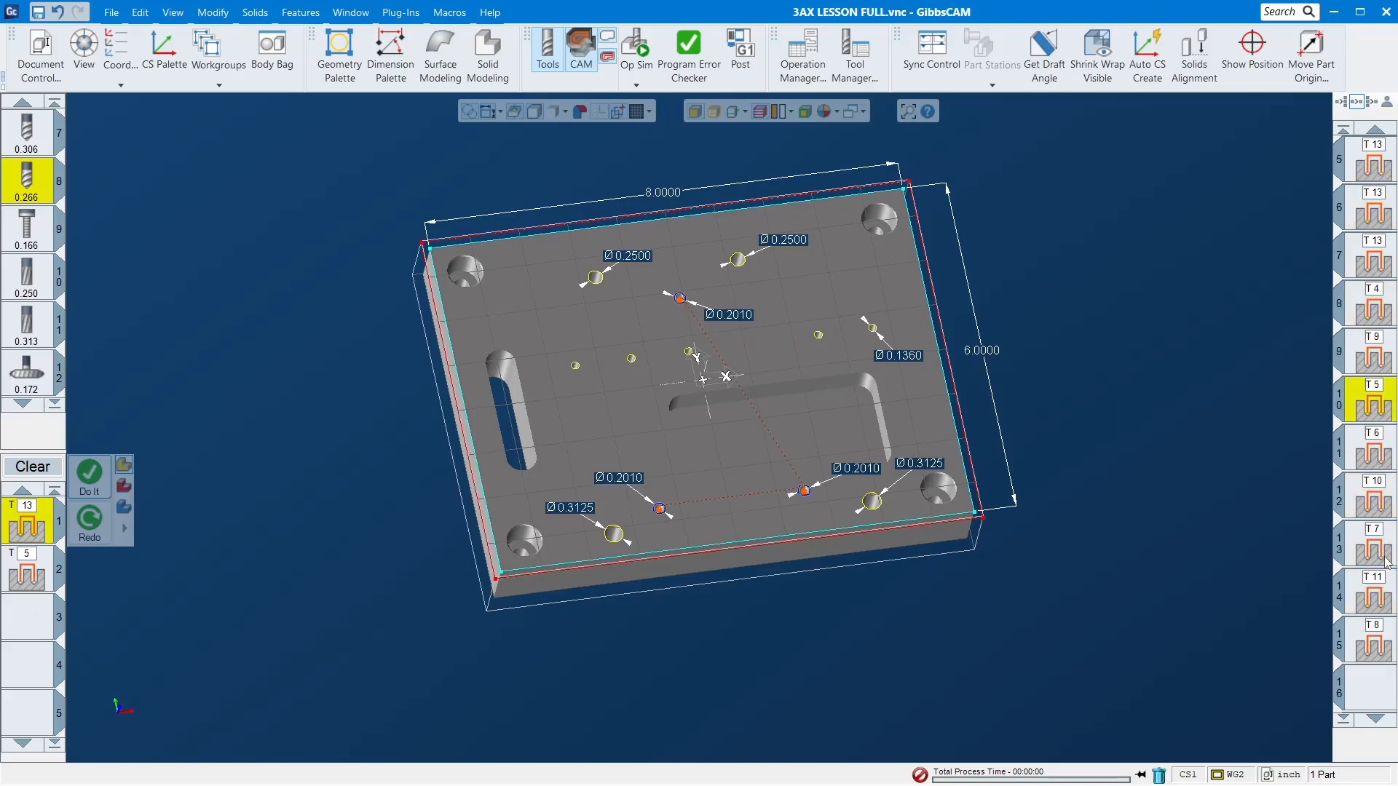
click(1375, 506)
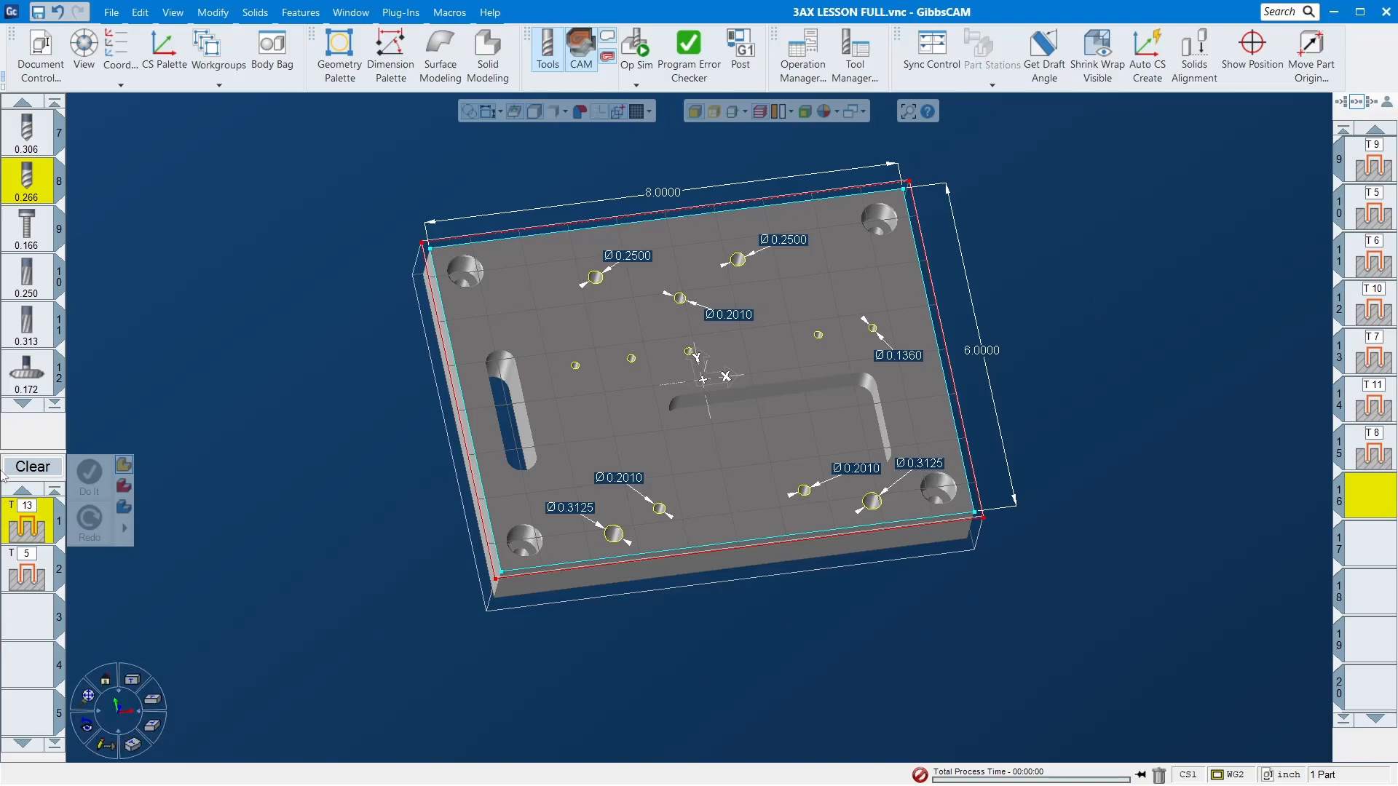
- Clear the process list and create a Roughing process with tool 3, the 0.250 end mill, using the Offset pocket type
click(52, 466)
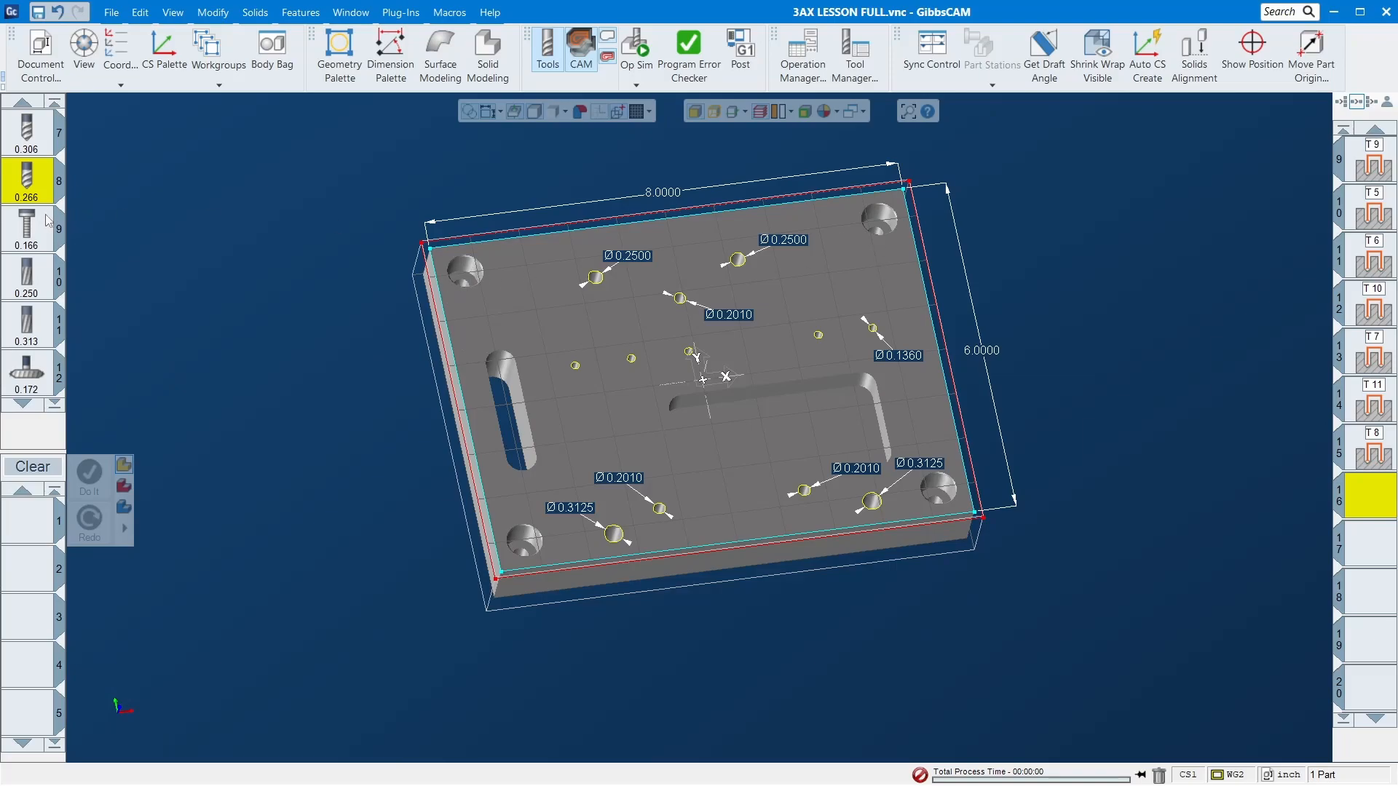
scroll(36, 248, up, 3)
click(30, 233)
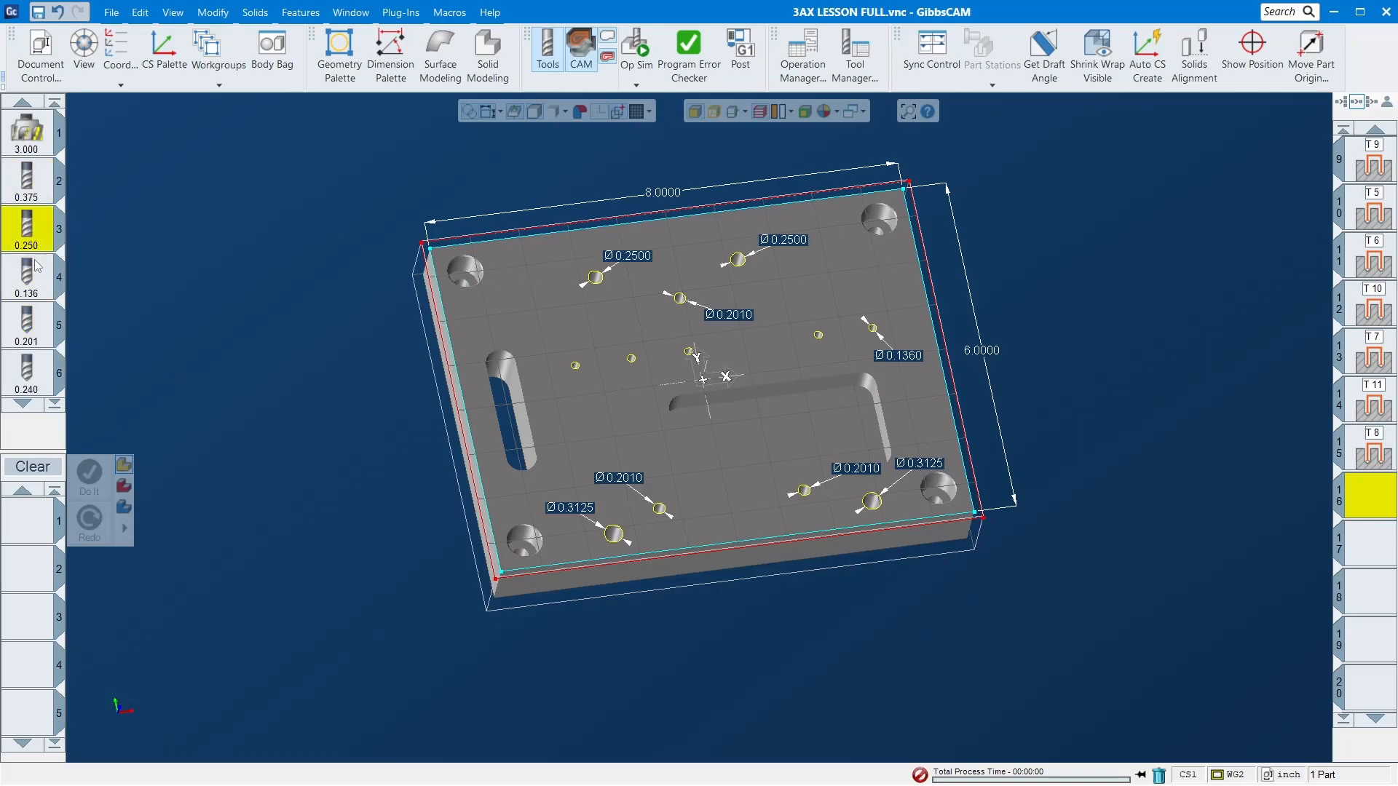
drag(30, 237, 30, 518)
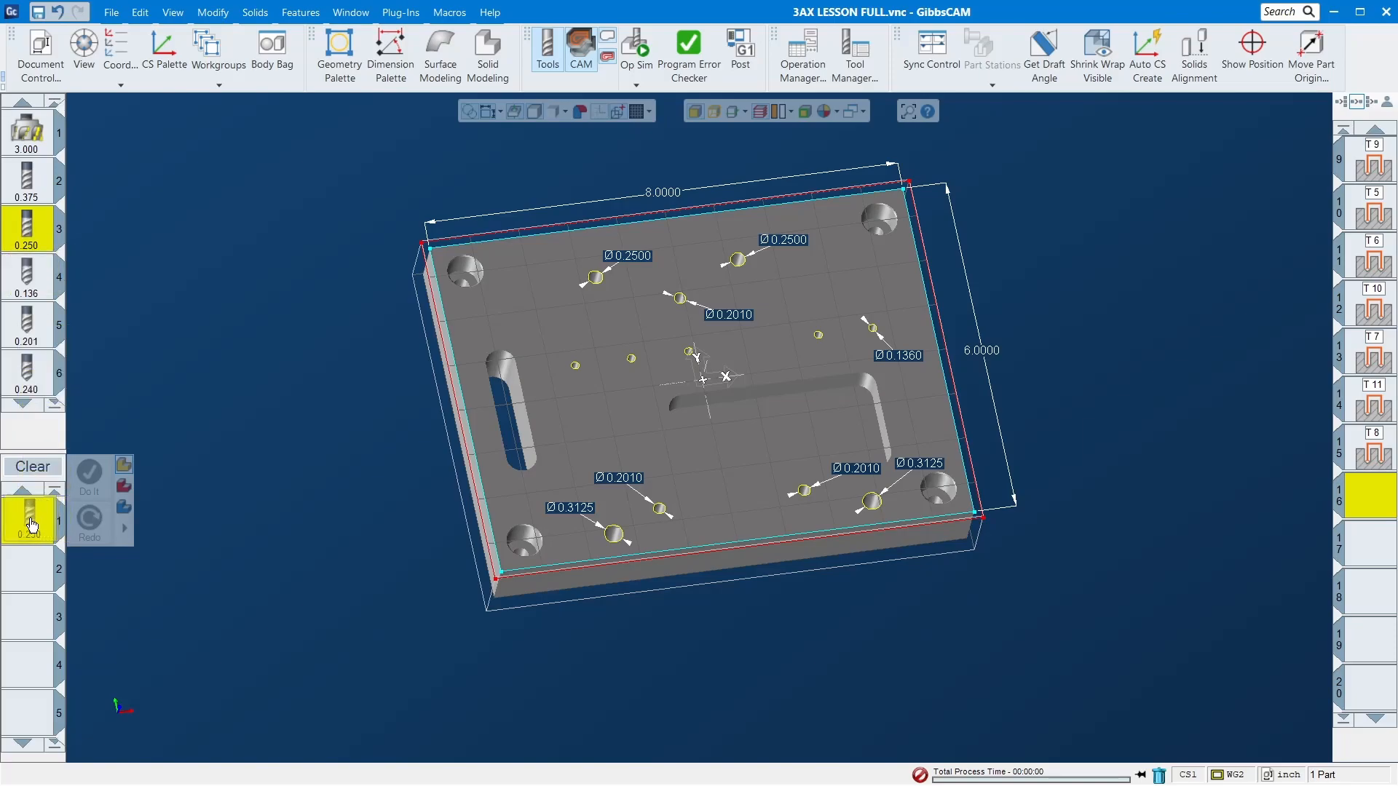
click(230, 419)
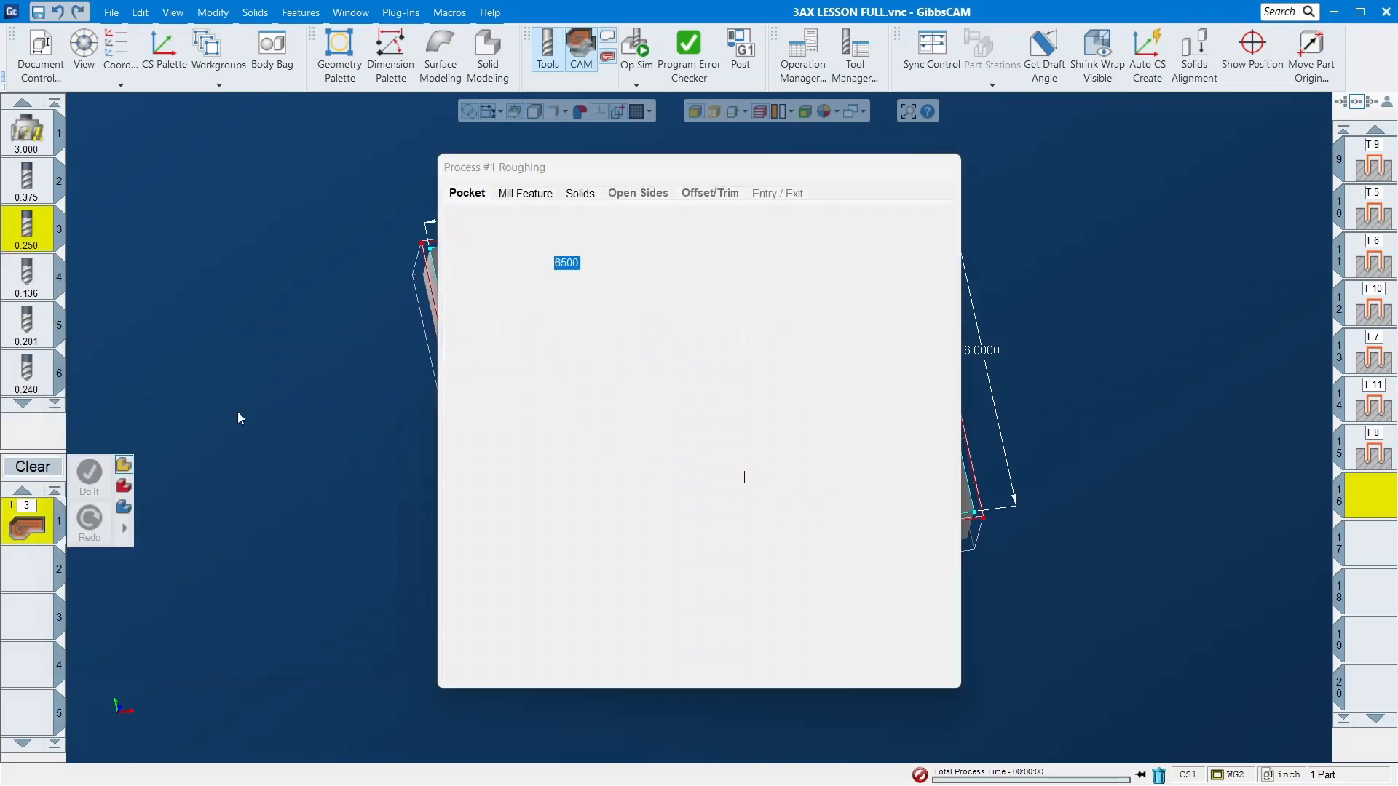
click(507, 218)
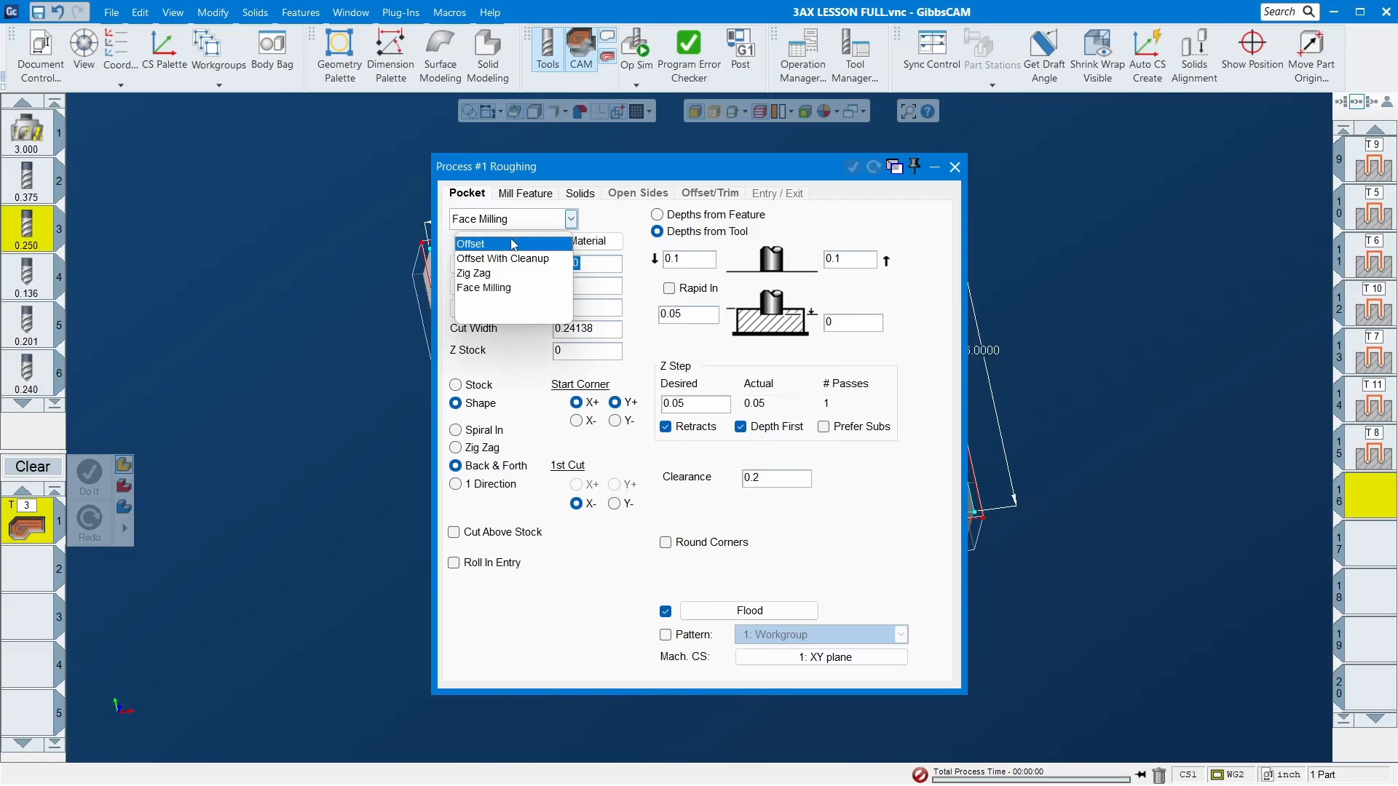
click(513, 240)
- Set the roughing process to 8000 RPM with entry and contour feeds of 45
double_click(588, 265)
text(80)
key(Tab)
text(445)
key(Tab)
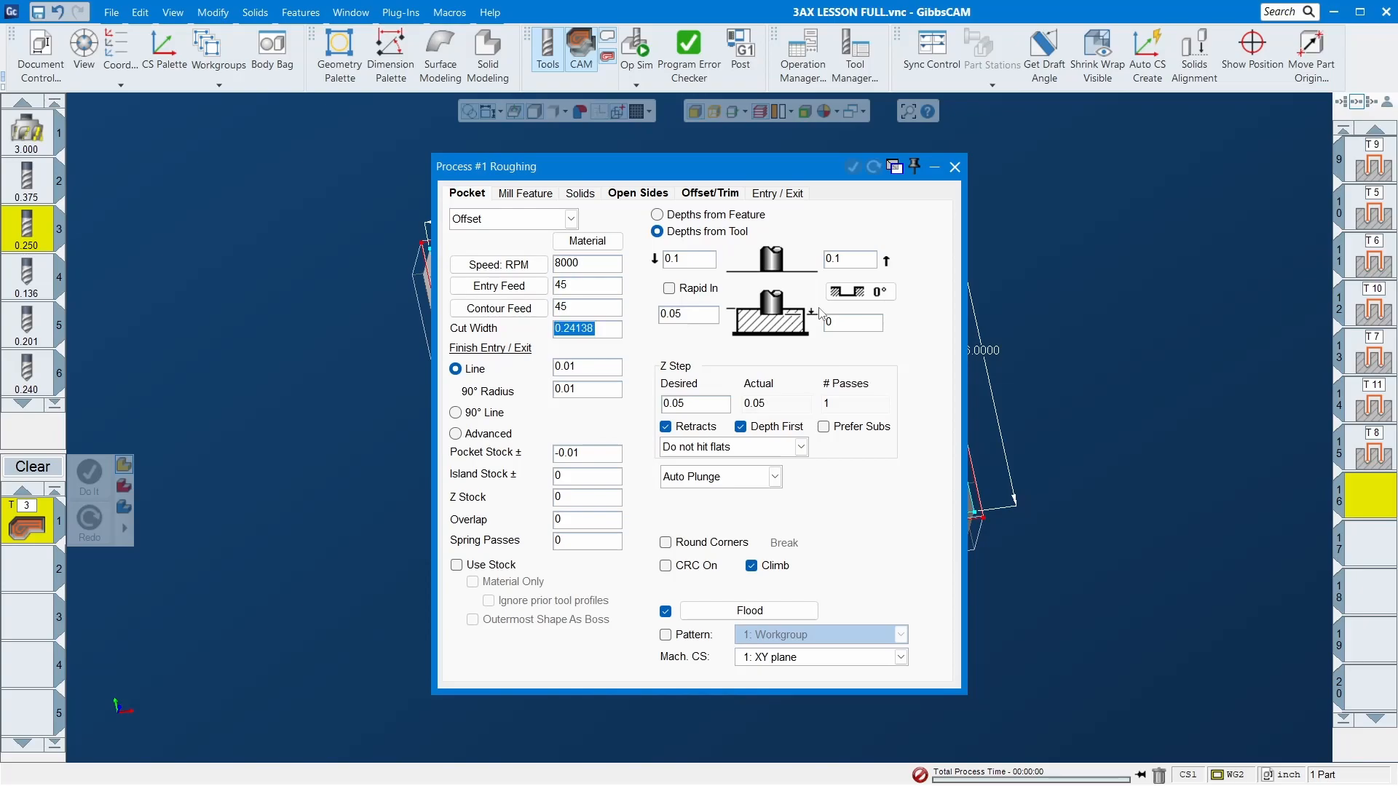
- Make workgroup 1 the active geometry so the corner counterbore circles can be machined
drag(830, 166, 596, 147)
click(206, 48)
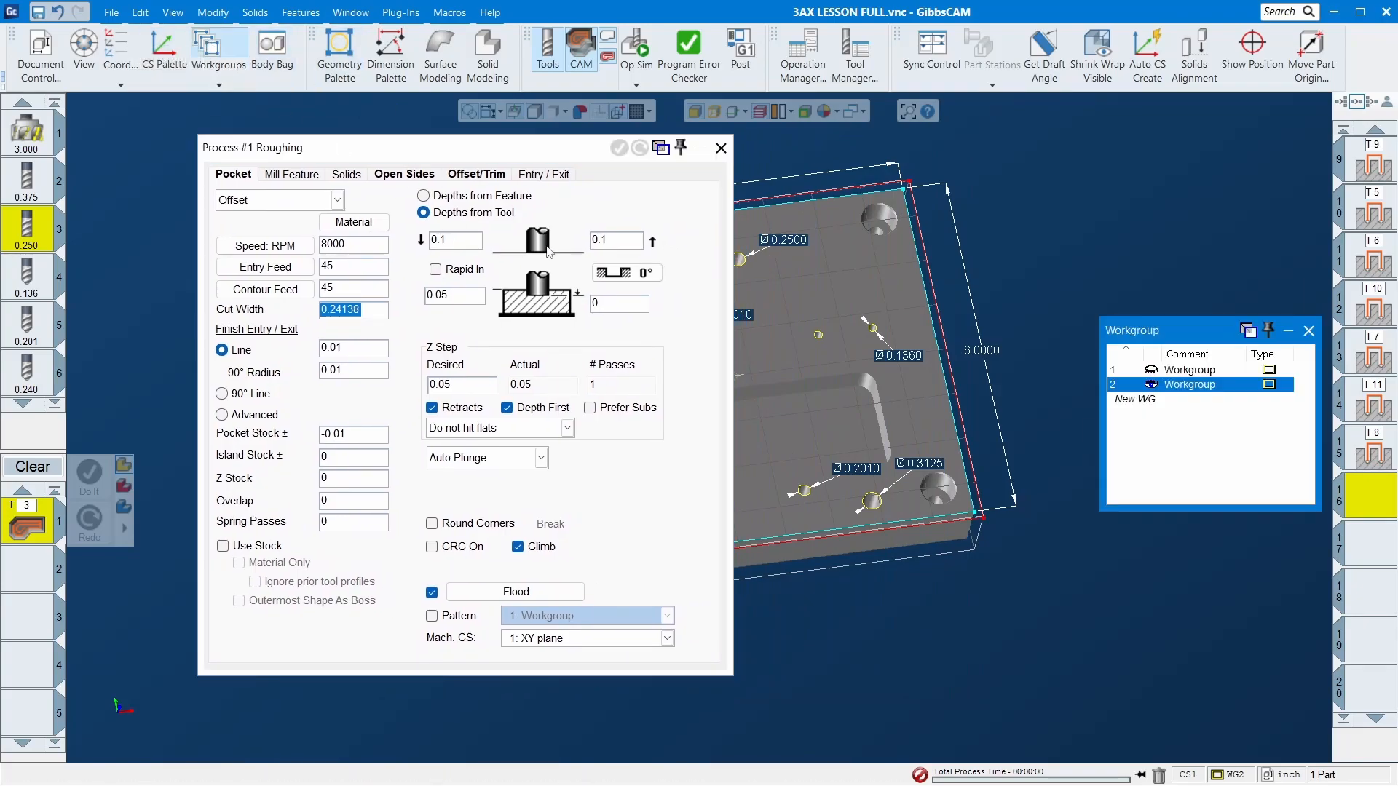
click(1216, 371)
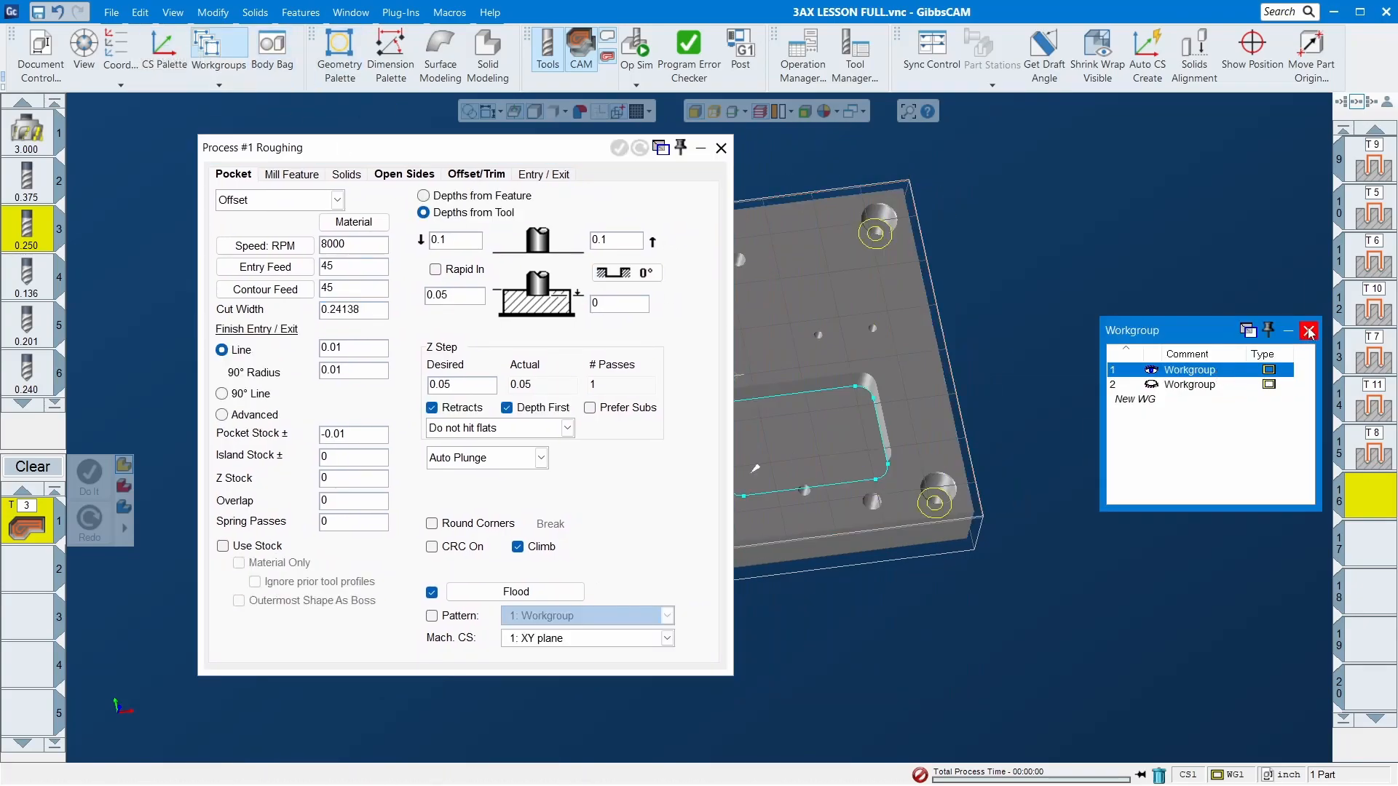
click(1308, 330)
scroll(861, 218, up, 2)
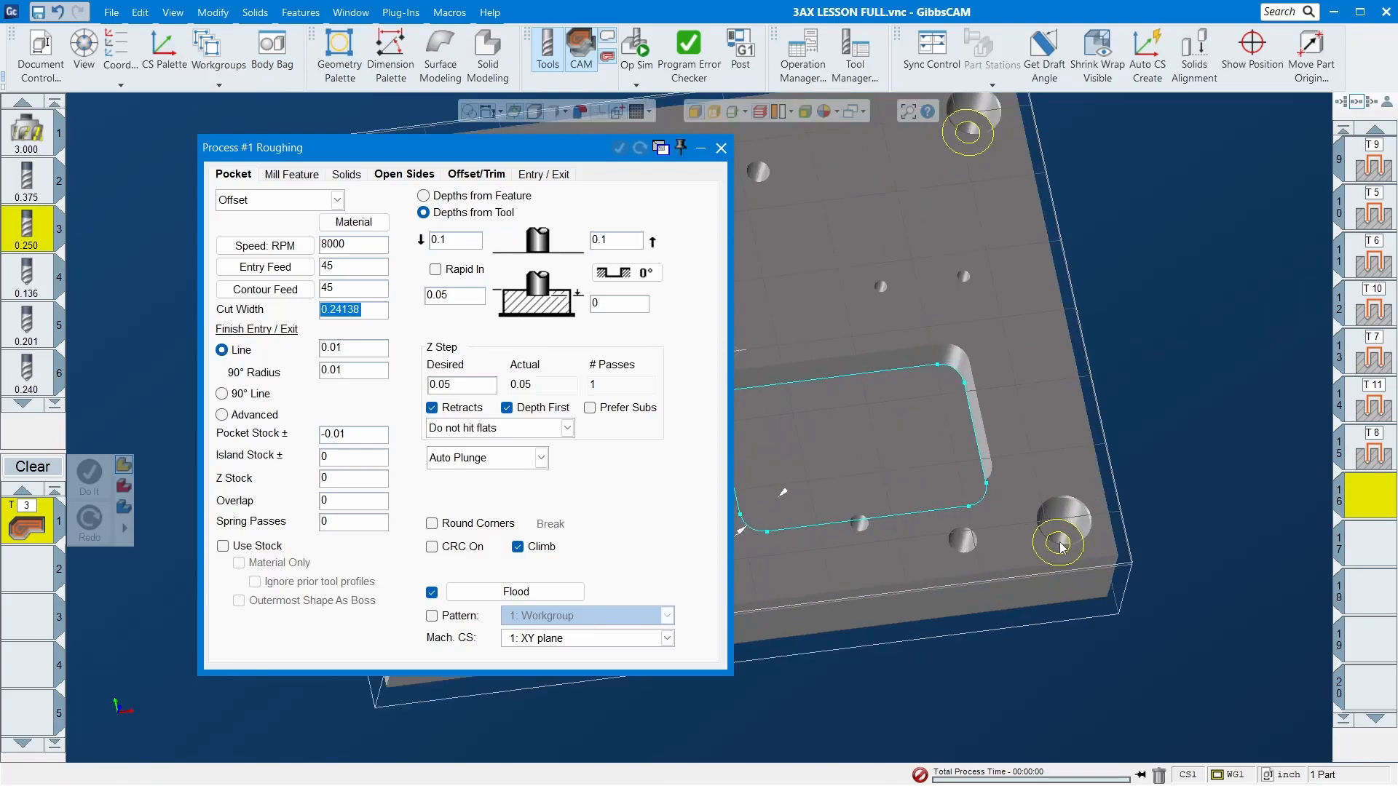
scroll(979, 299, down, 1)
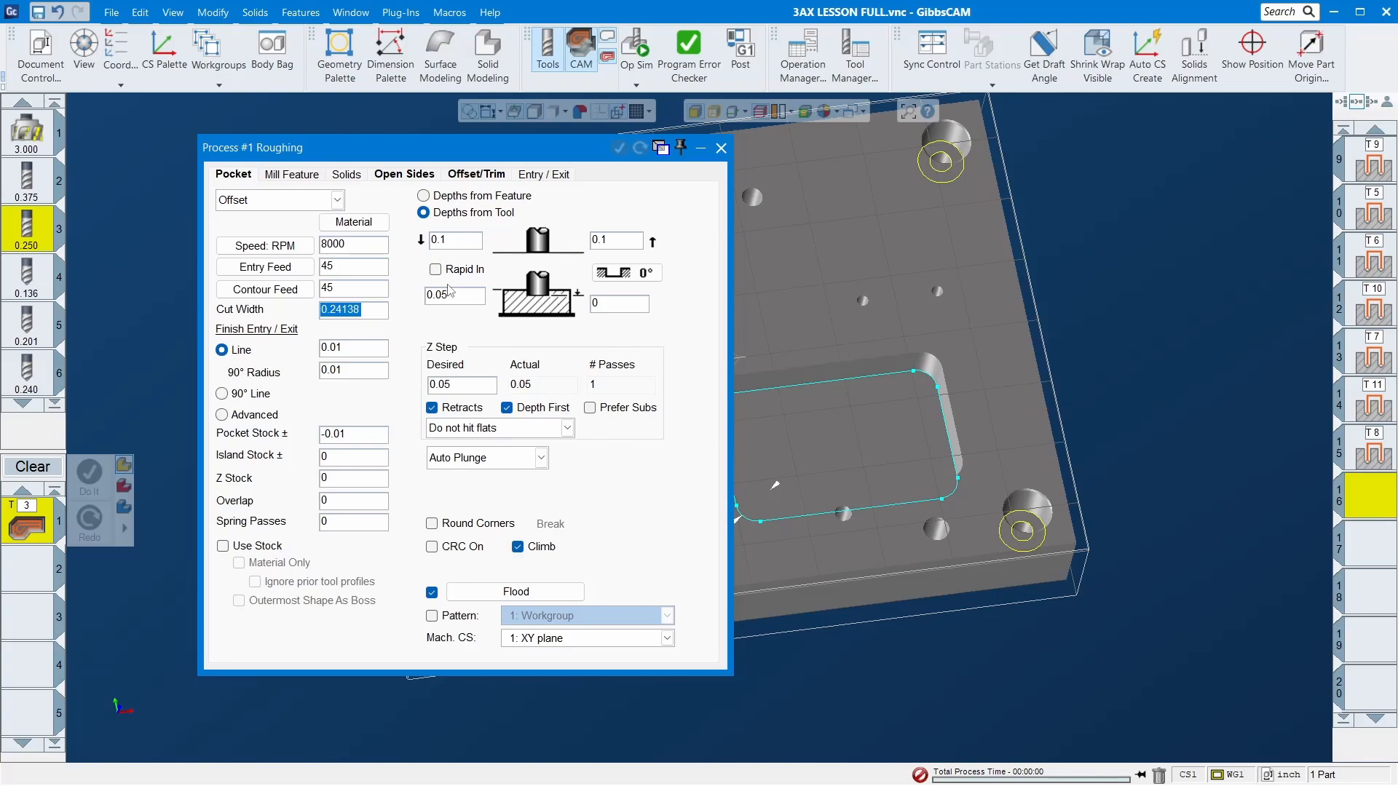
- Set the roughing process's cut width to 0.025
text(.05)
key(Tab)
click(366, 306)
text(.02)
key(Tab)
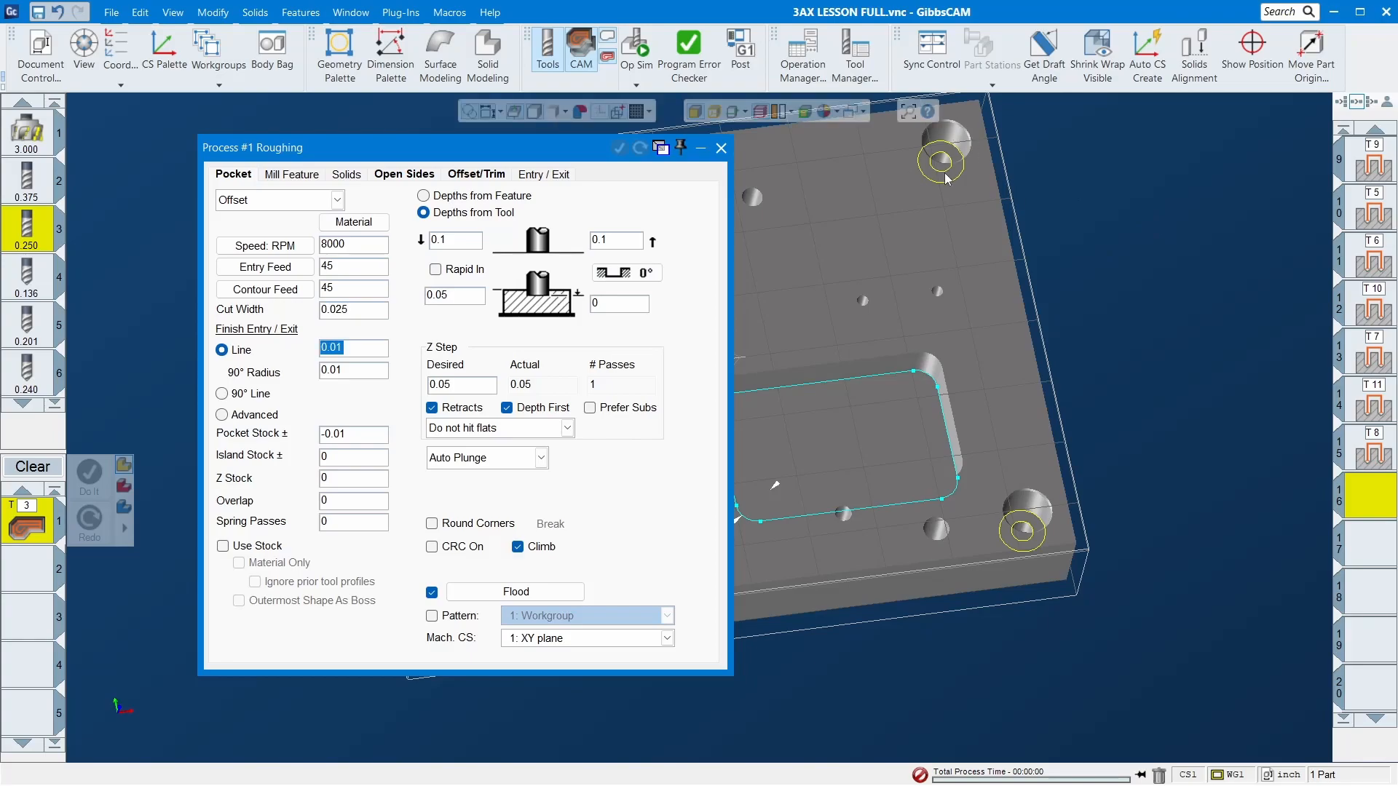
- Set the finish entry/exit line and radius to 0, and both the pocket stock and Z stock to 0.005
text(0)
key(Tab)
text(0)
key(Tab)
text(.0)
key(Return)
text(.005)
key(Tab)
key(Tab)
key(Tab)
key(Tab)
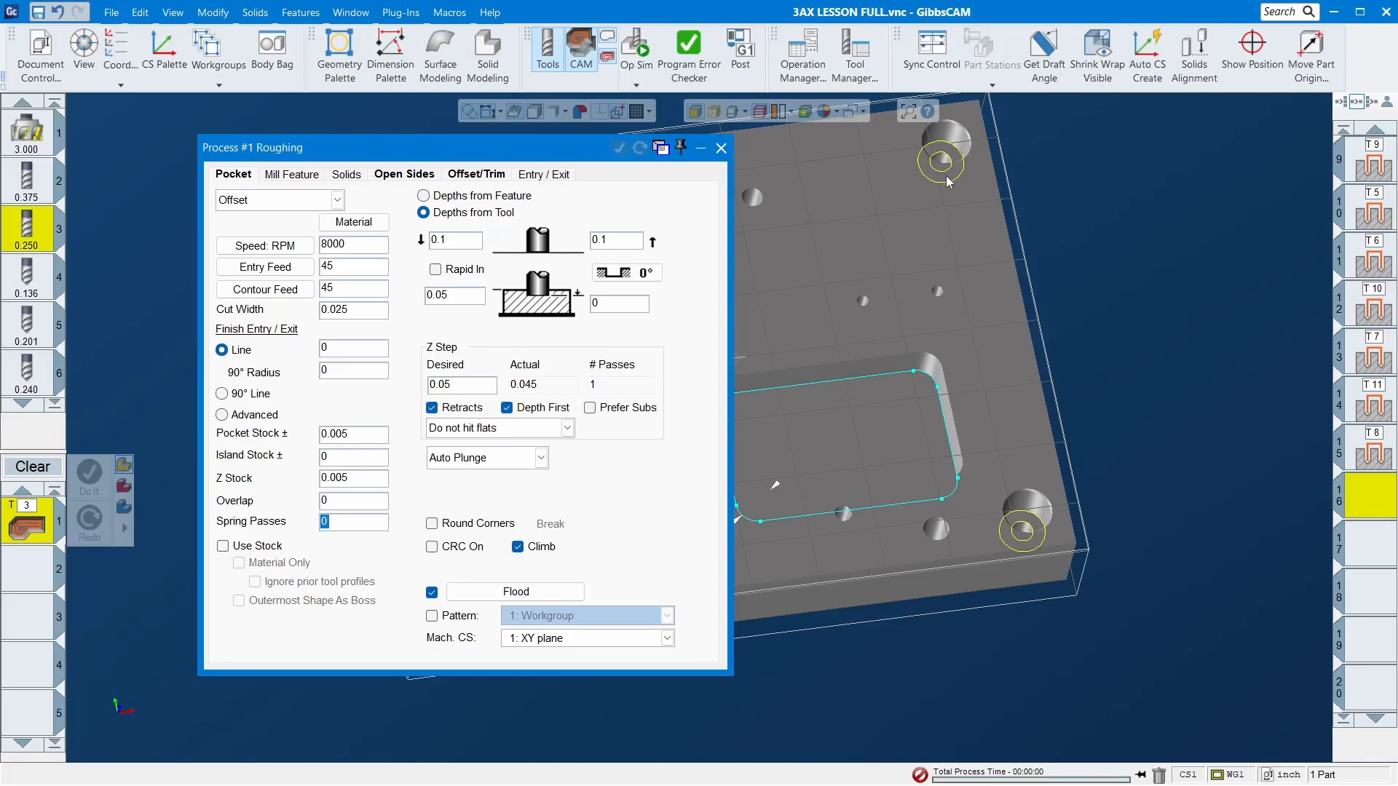
- Set the roughing process's surface Z to 0 and its final depth to -0.545
text(0)
key(Tab)
key(Tab)
scroll(1055, 579, up, 3)
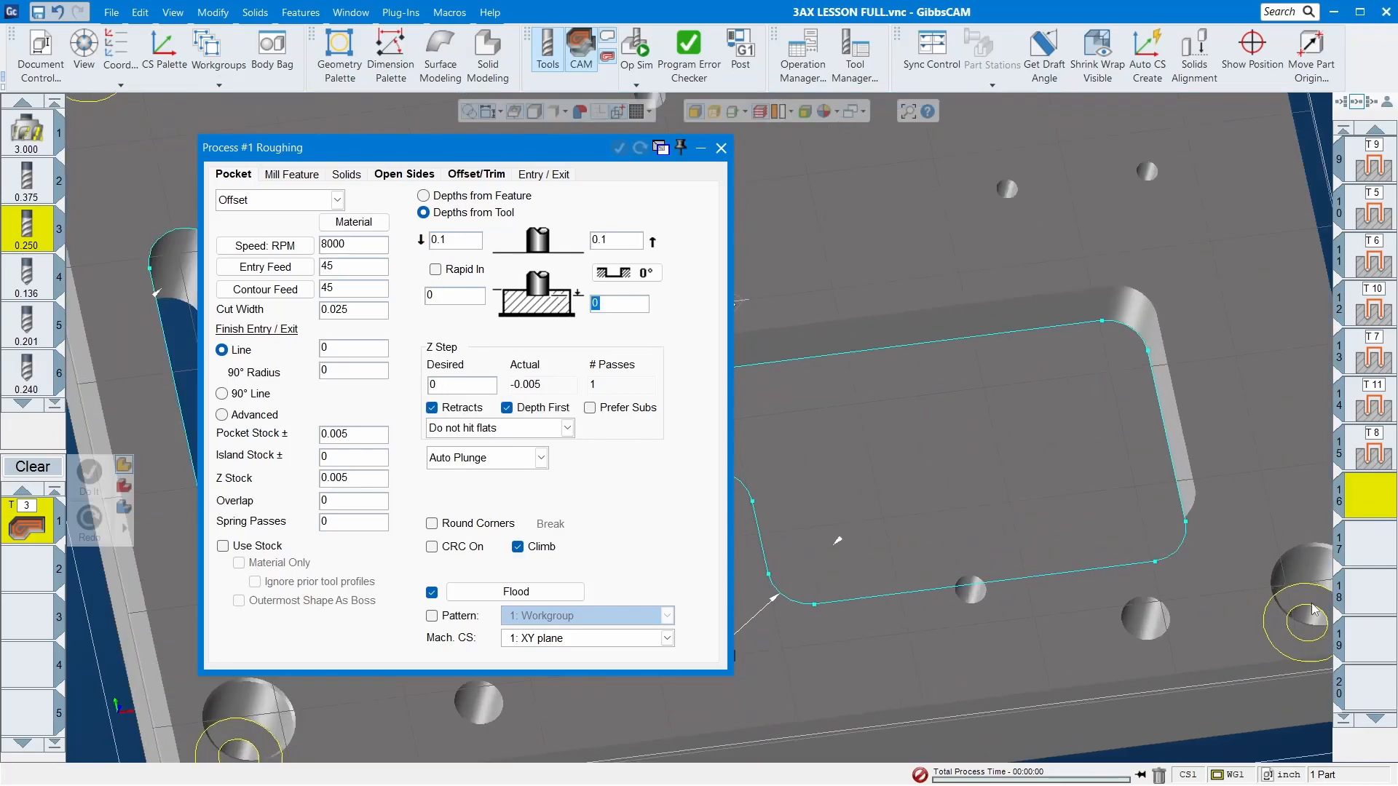
text(-0.545)
key(Return)
double_click(371, 314)
double_click(633, 304)
- Add a second Roughing process with tool 3 and set its cut width to 0.1
drag(33, 236, 29, 568)
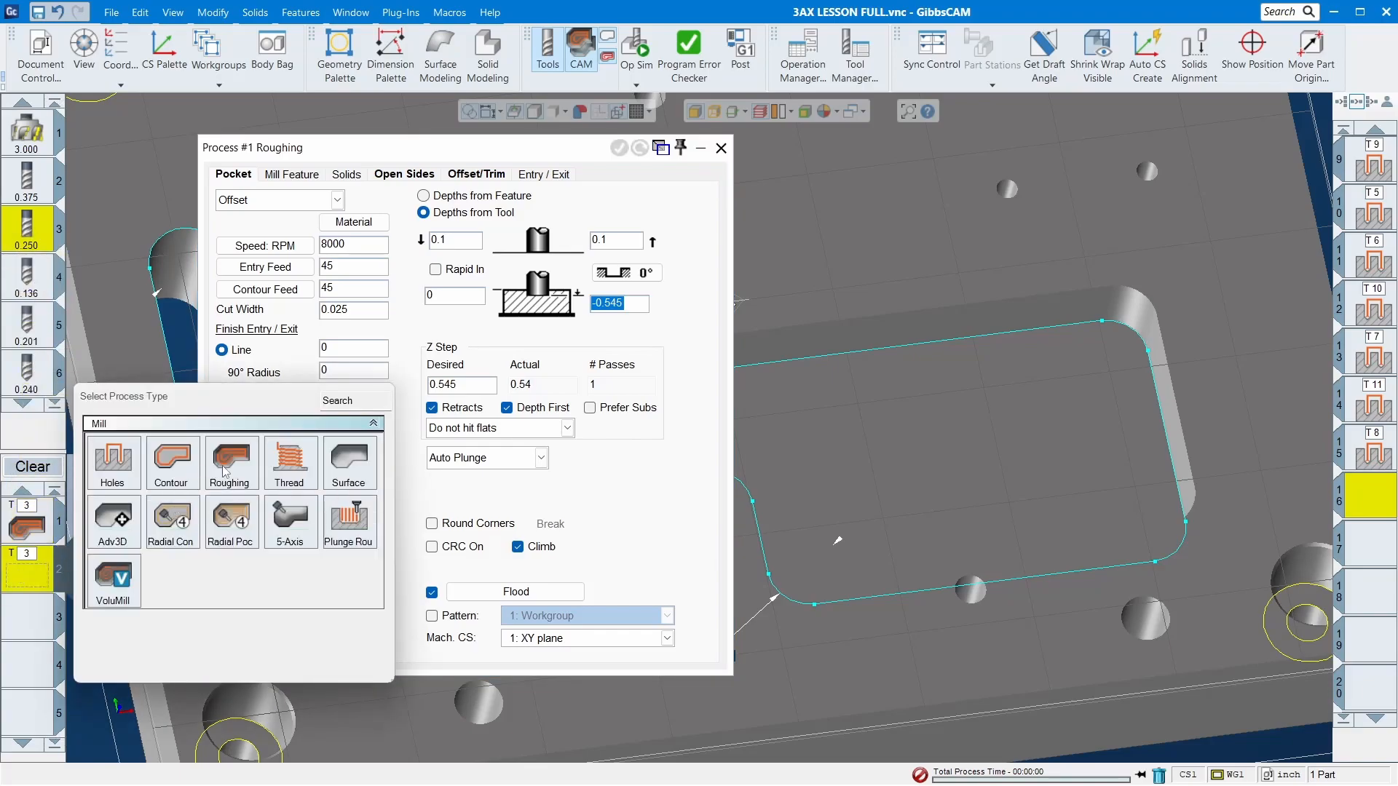
click(227, 466)
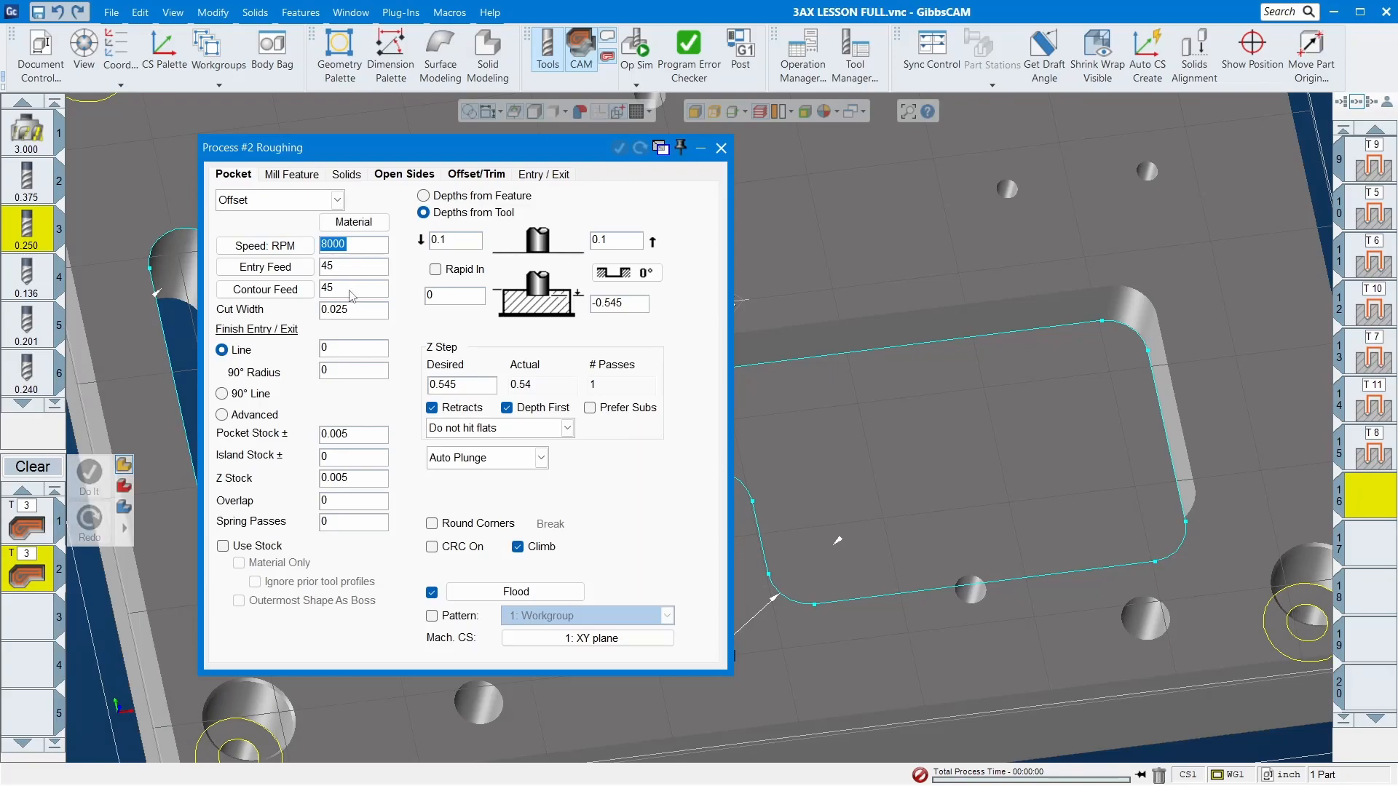
click(349, 309)
text(.0)
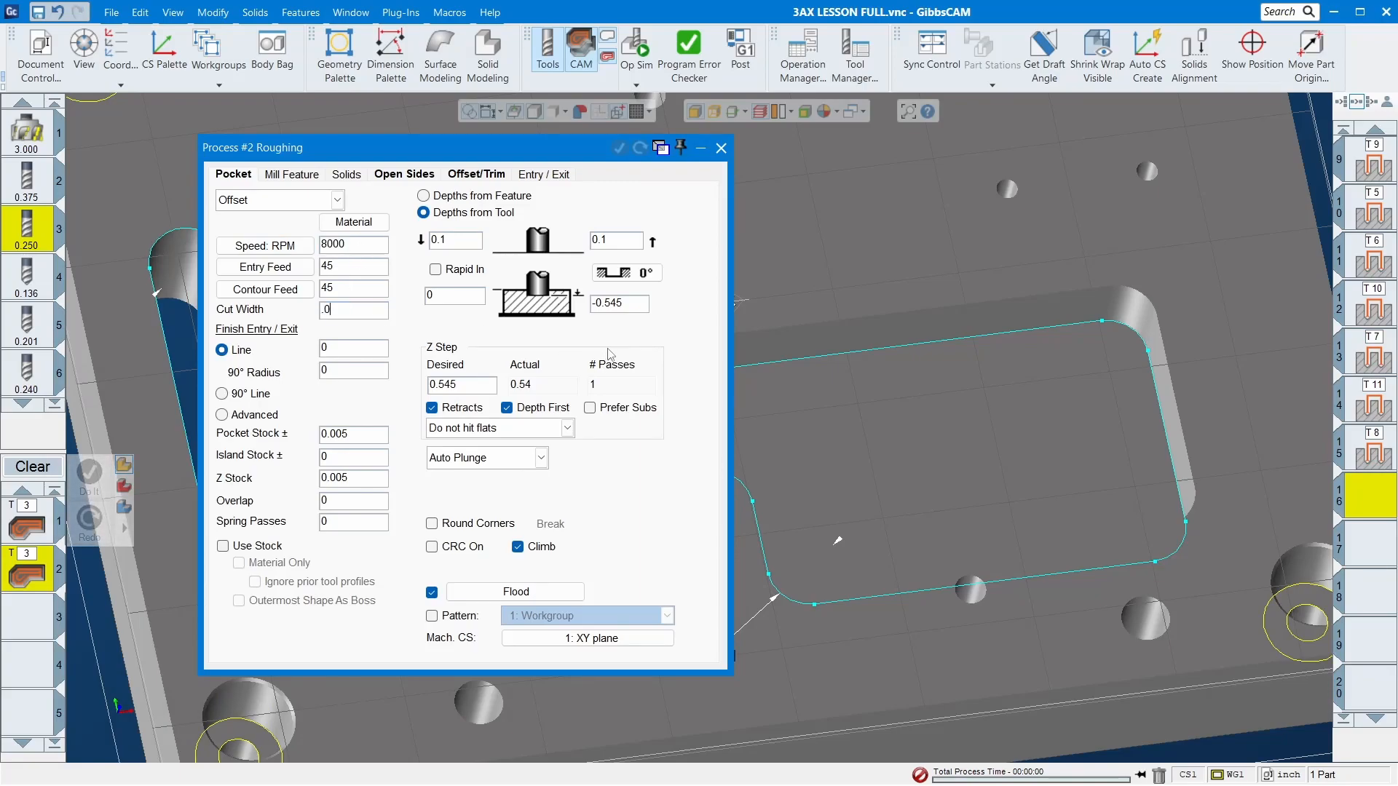
text(1)
key(BackSpace)
key(BackSpace)
text(1)
key(Tab)
- Set the second process's entry/exit line and radius to 0.01, pocket and Z stock to 0, and spring passes to 1
text(.01)
key(Tab)
text(.01)
key(Tab)
text(0)
key(Tab)
key(Tab)
text(0)
key(Tab)
key(Tab)
text(1)
key(Tab)
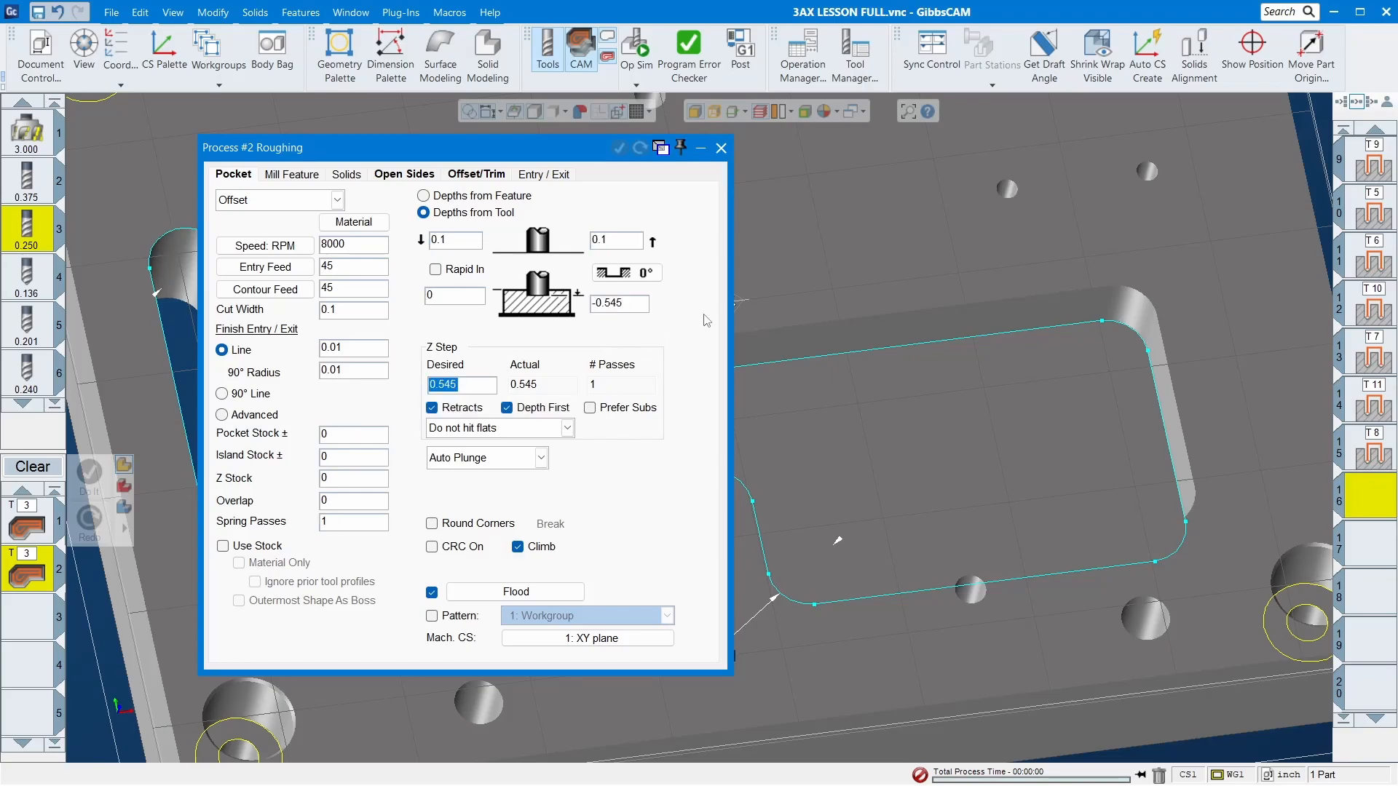
- Create both tool 3 roughing operations on the outer 0.5625 diameter circles of the four corner counterbores, and close the process settings
scroll(151, 177, down, 1)
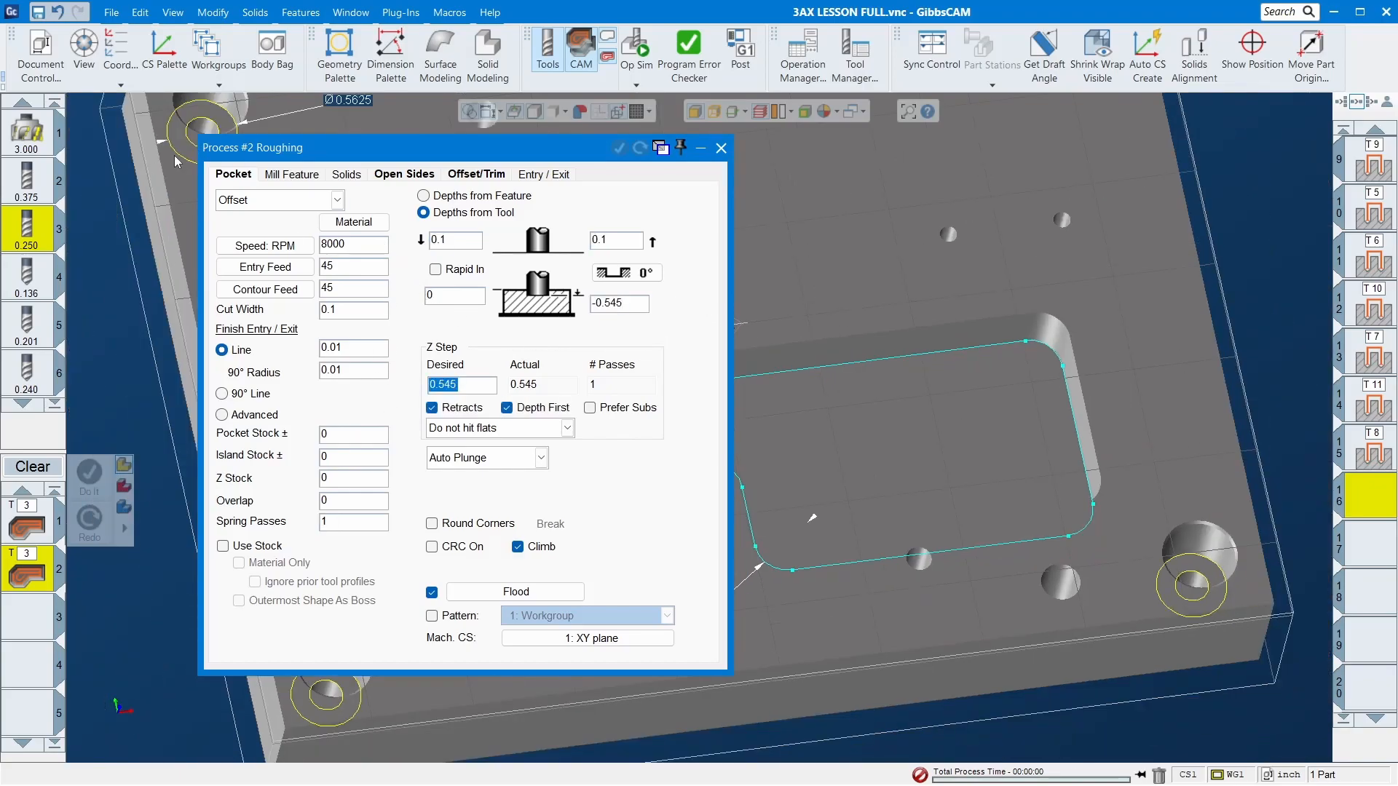
click(173, 125)
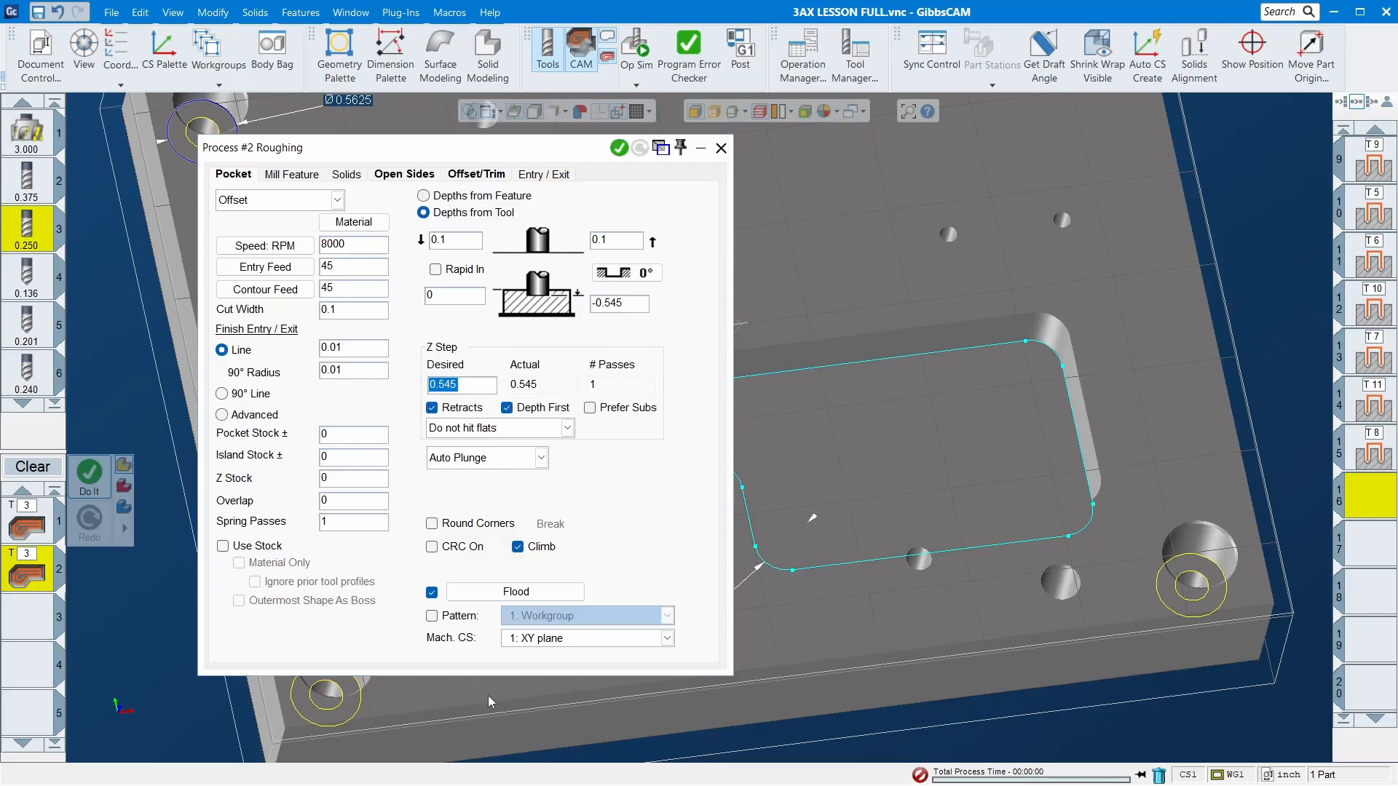
click(364, 713)
click(1210, 568)
scroll(1209, 568, down, 2)
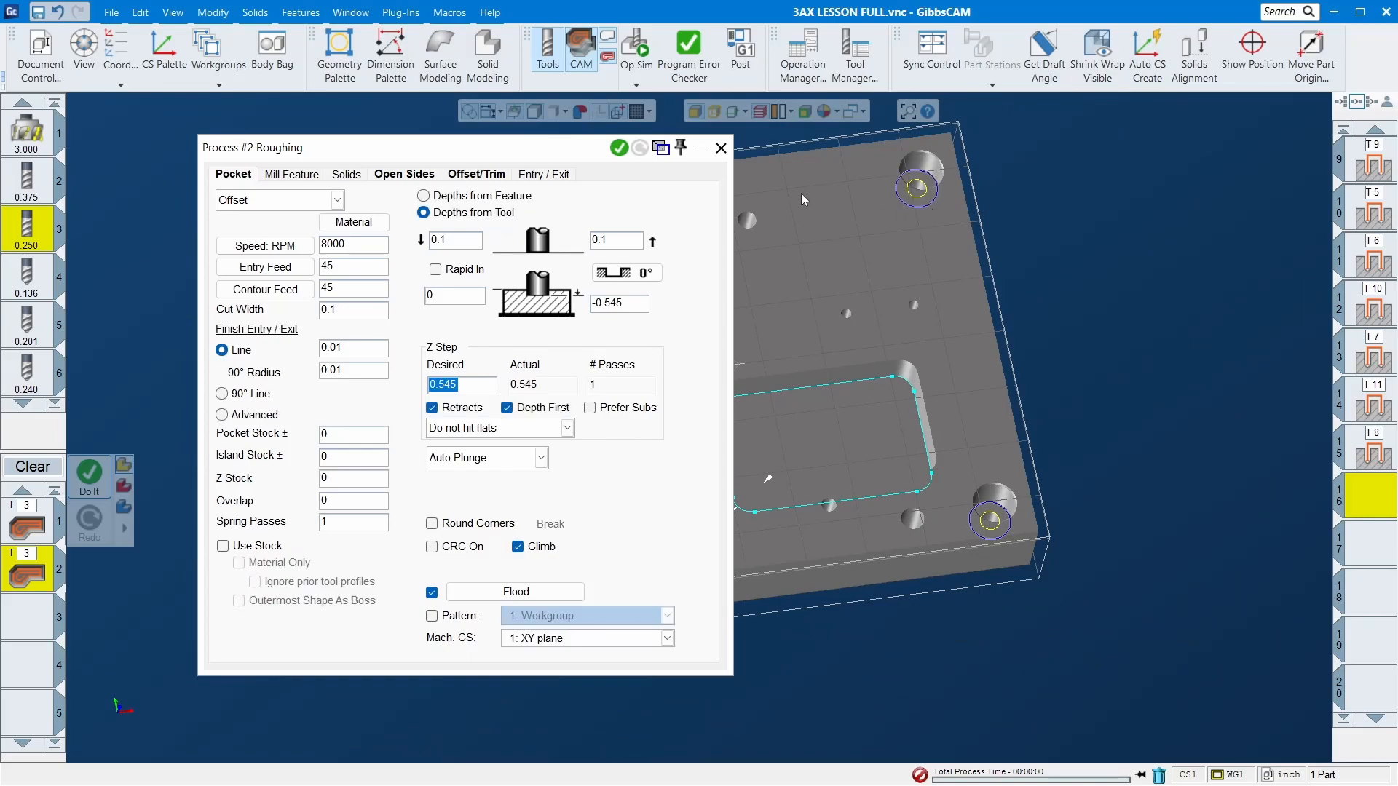
key(Return)
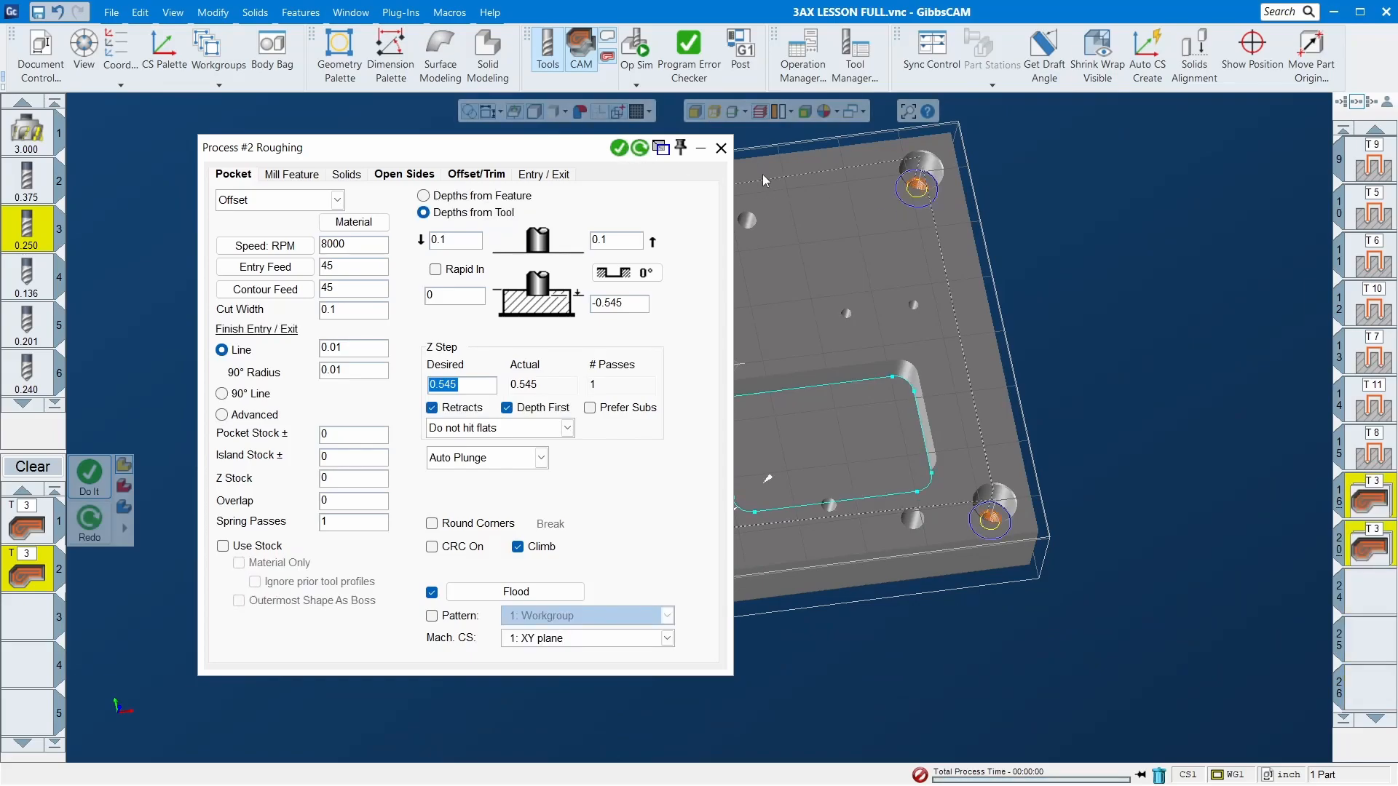
click(721, 148)
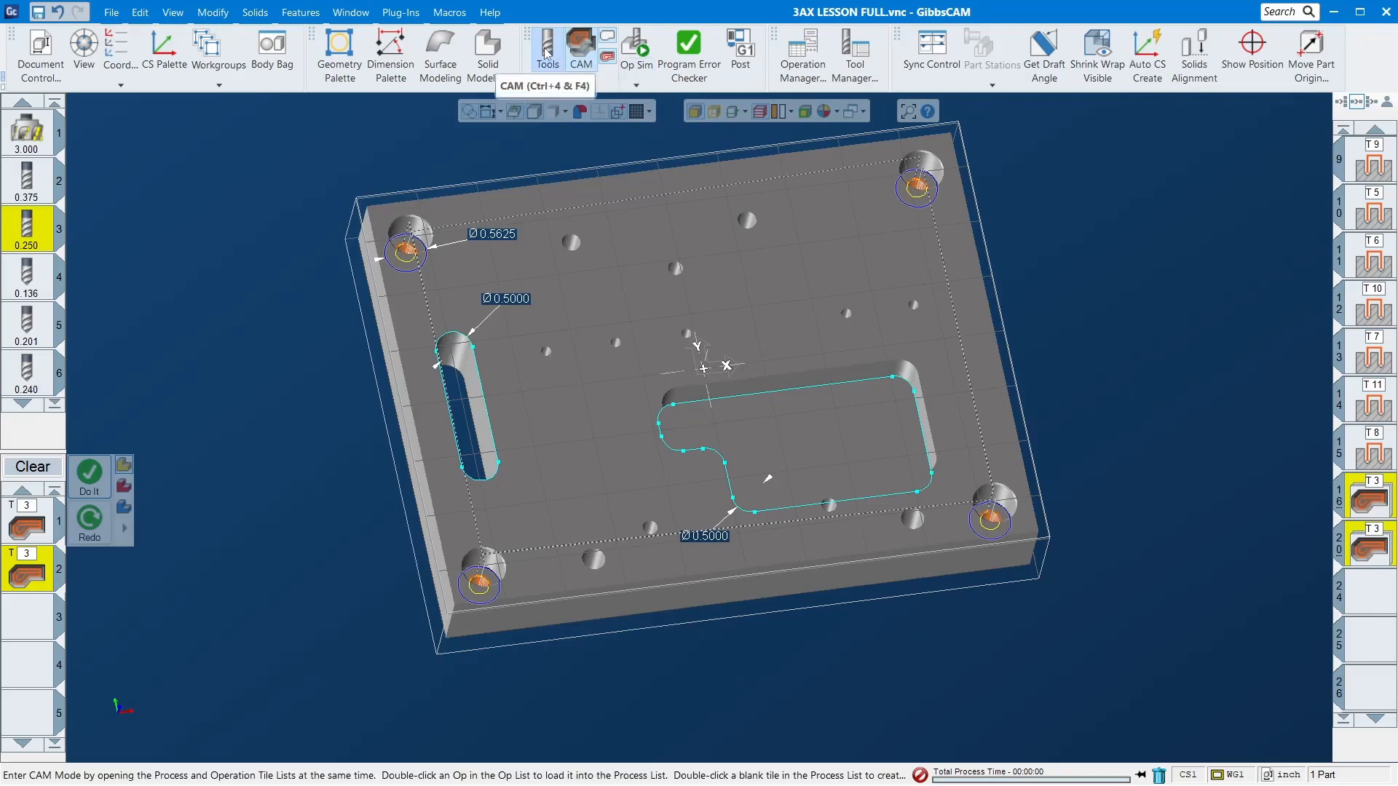
- Simulate the counterbore roughing operations in Op Sim and examine the cut corner holes
click(636, 48)
click(360, 161)
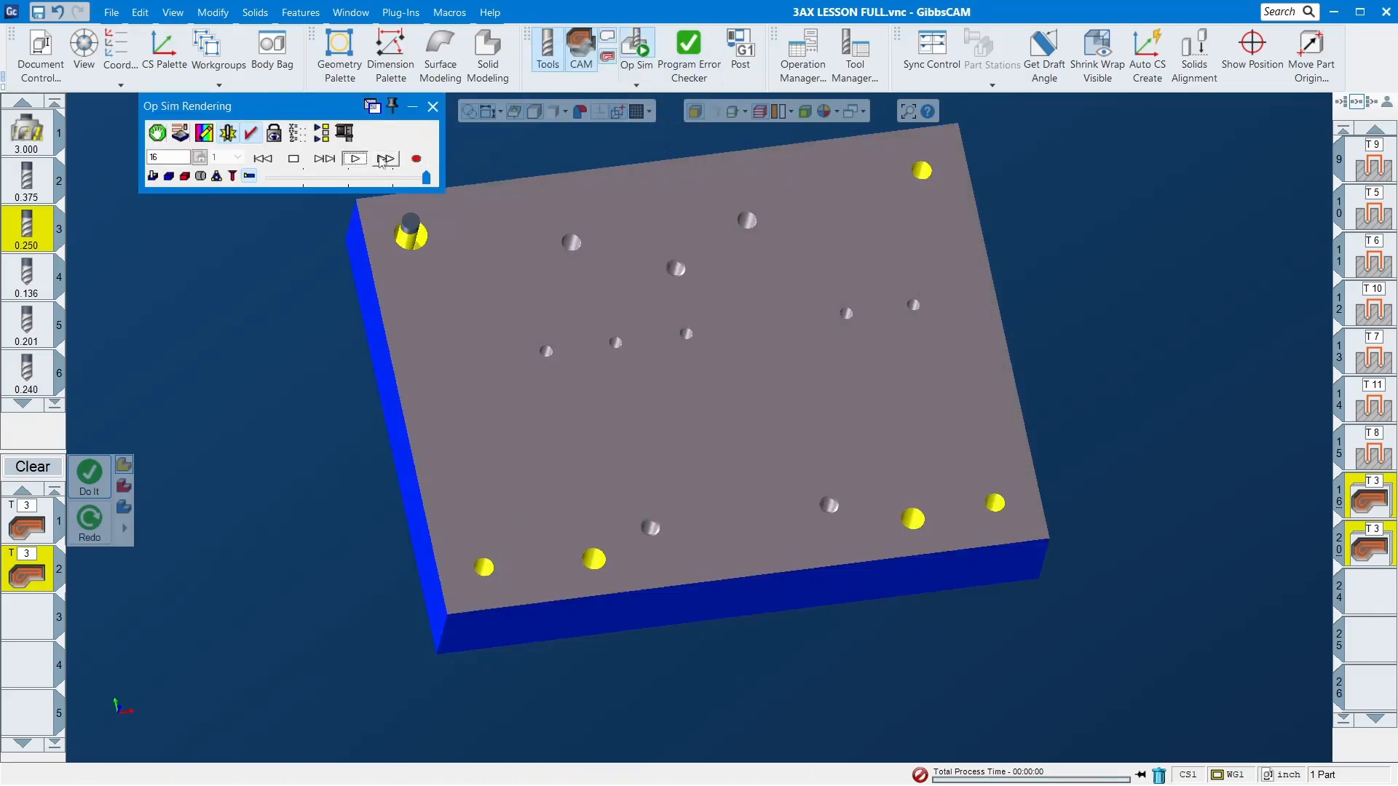
click(433, 106)
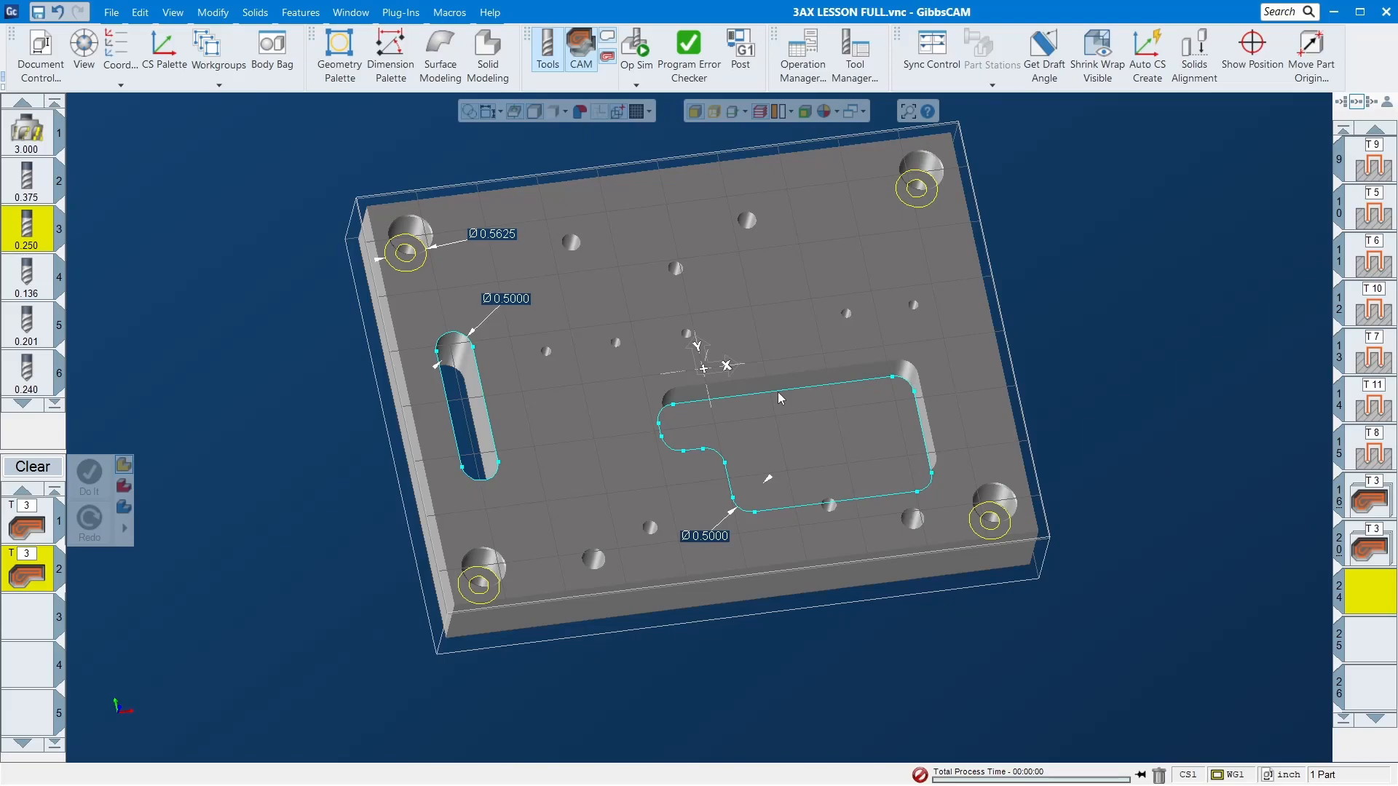
- Clear the process list and create a Thread process with tool 12, the 0.172 thread mill
click(35, 468)
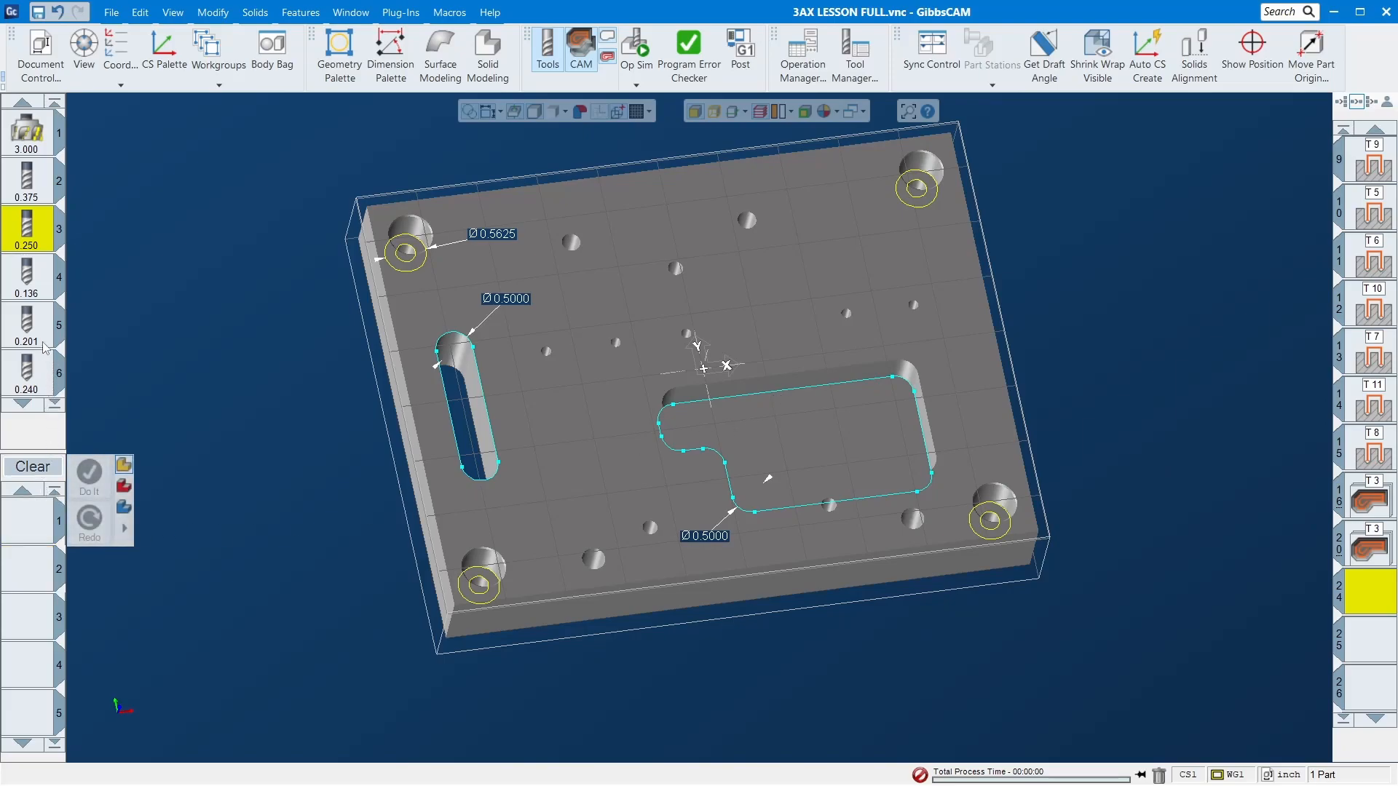
scroll(38, 321, down, 2)
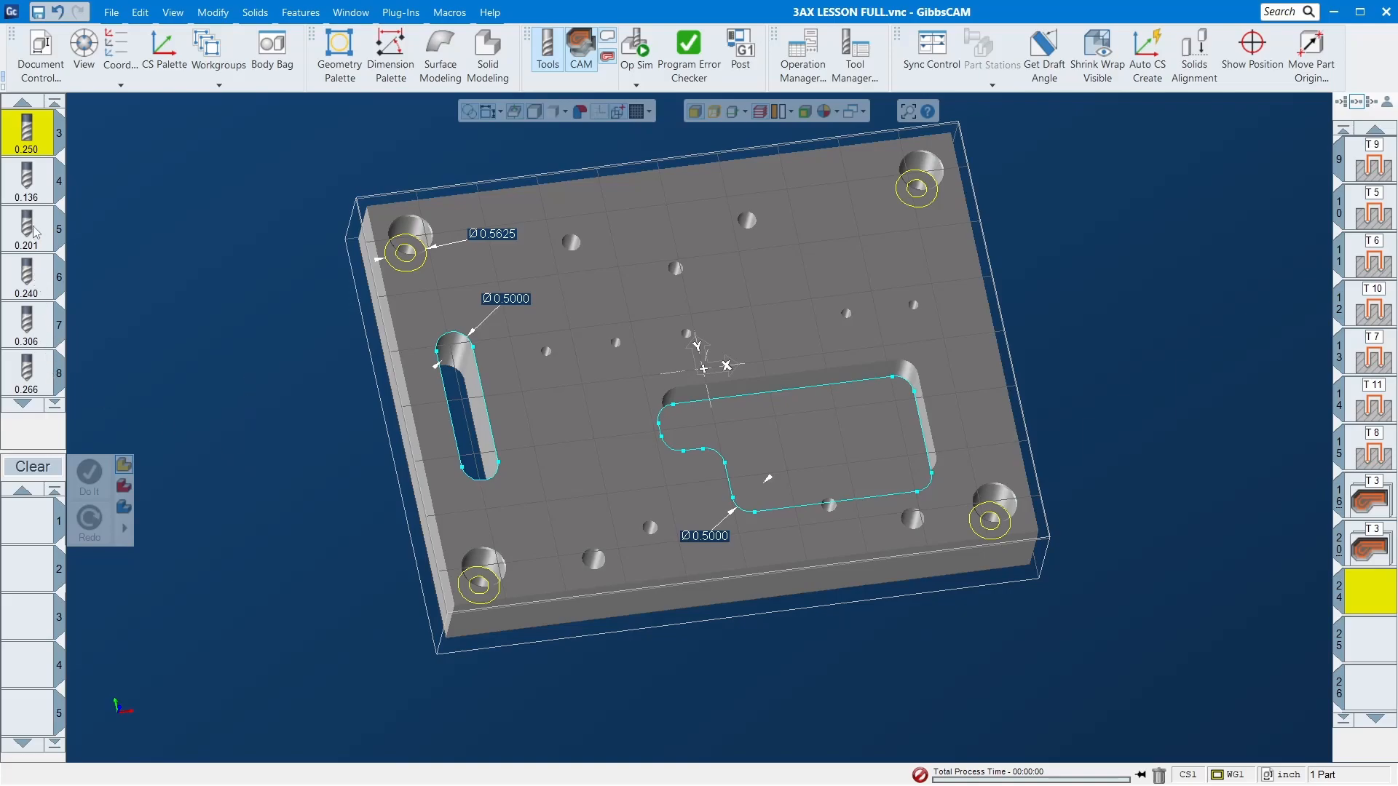
scroll(28, 292, down, 6)
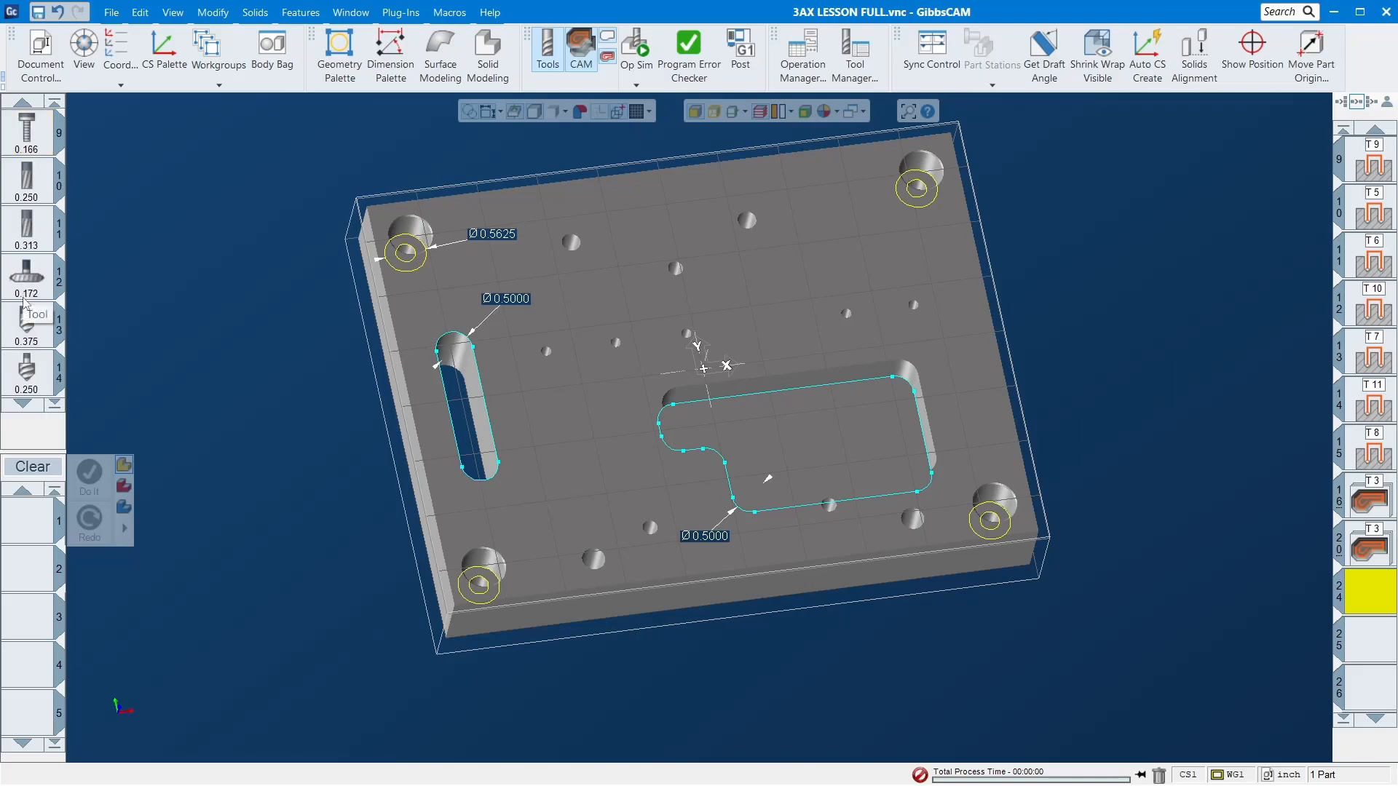
click(30, 280)
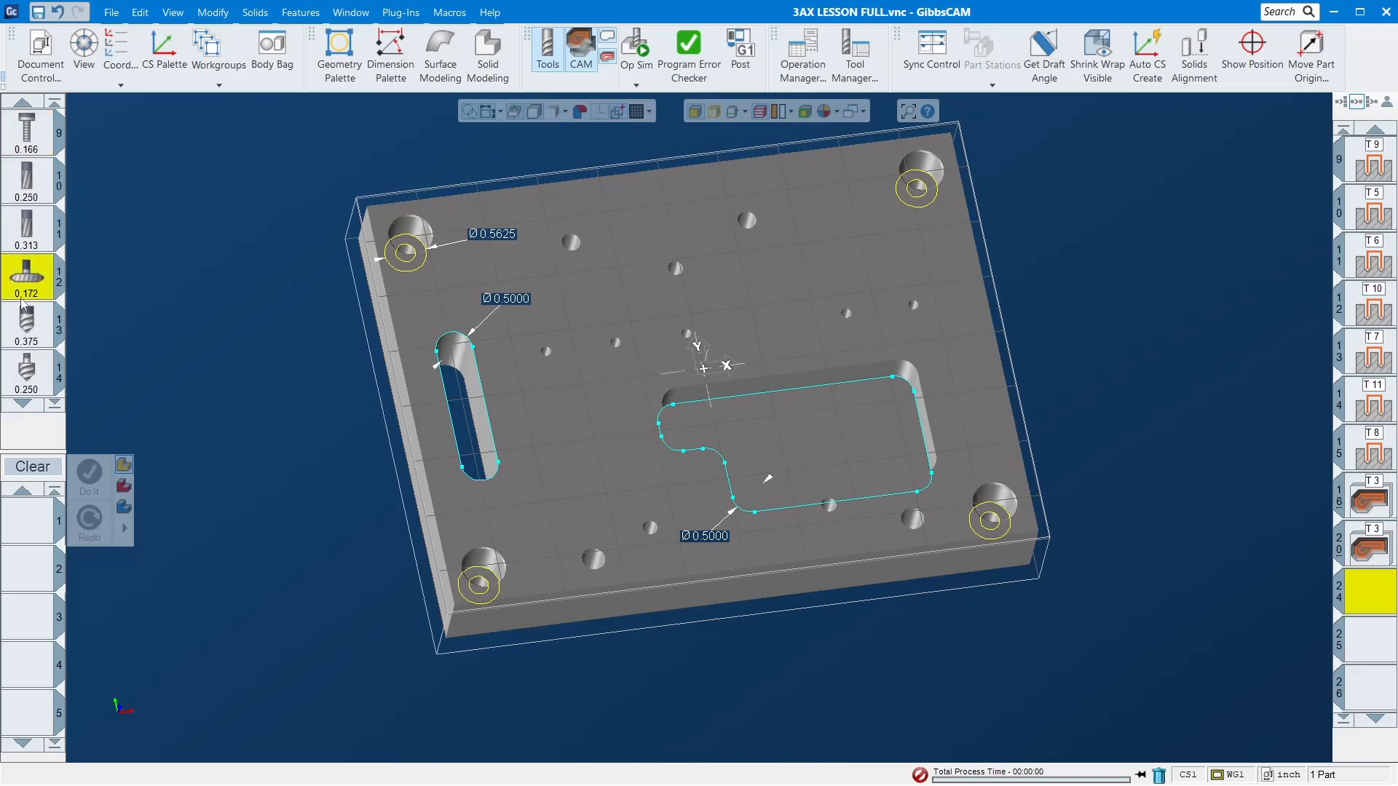
drag(28, 278, 29, 519)
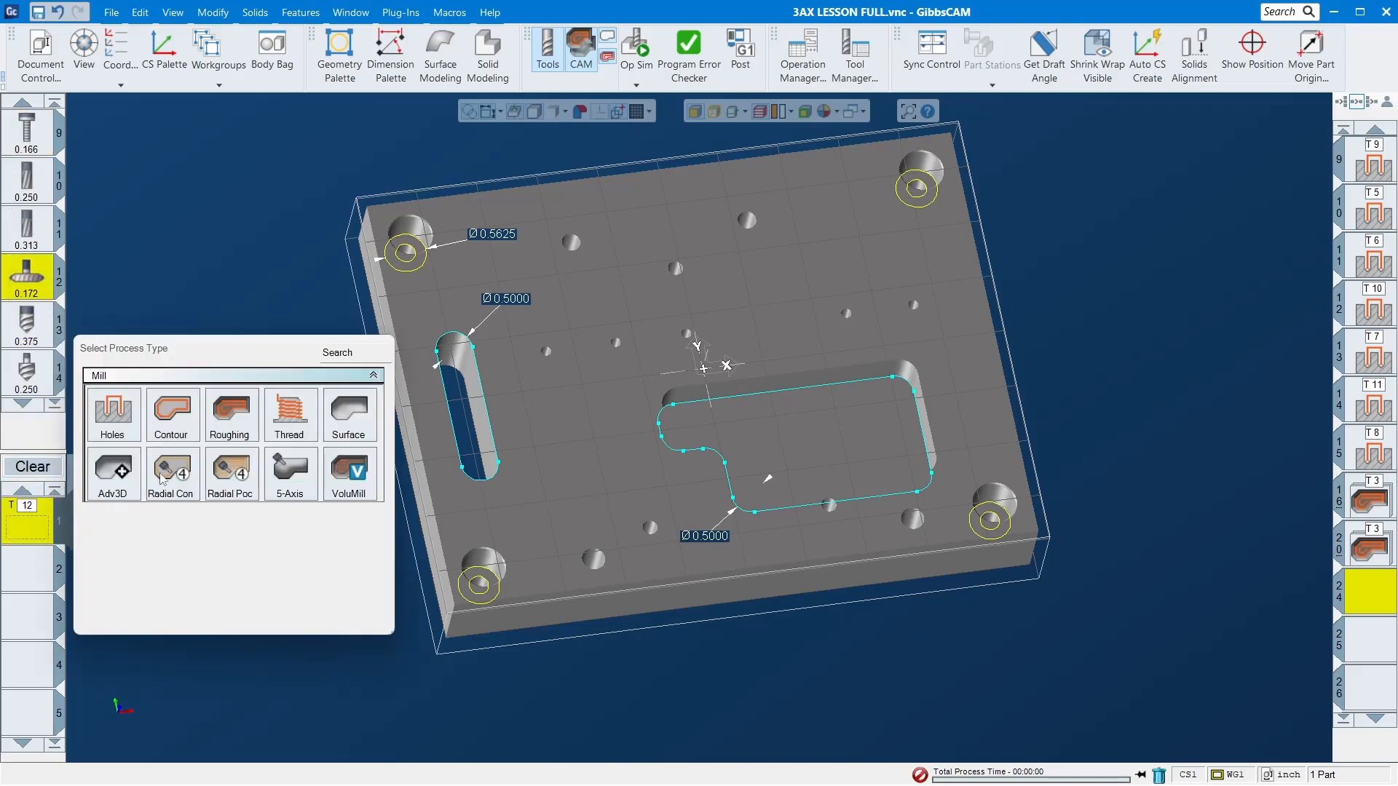
click(289, 413)
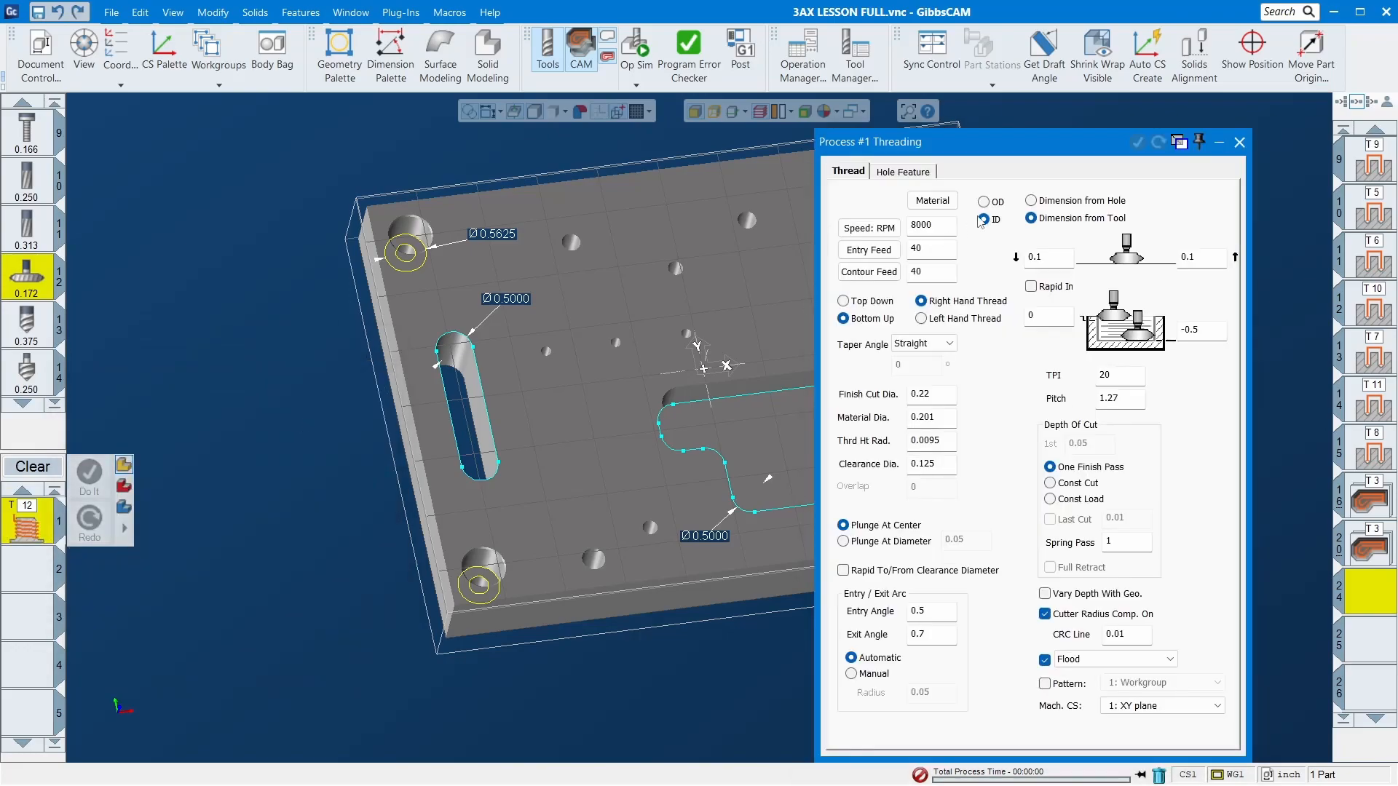
- Set the threading process's spindle speed to 6000 RPM
double_click(941, 225)
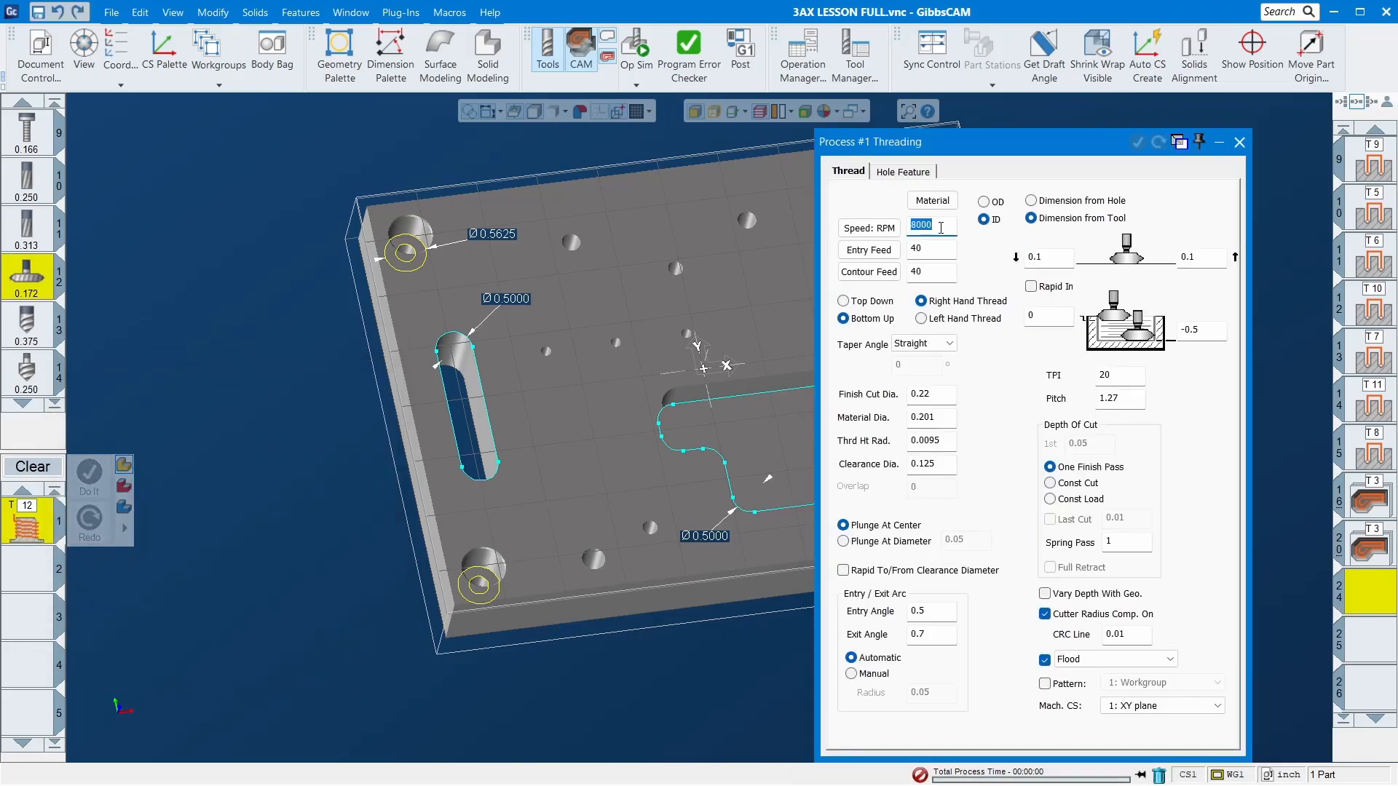
text(600)
key(Tab)
key(Tab)
key(Tab)
drag(1054, 139, 1051, 129)
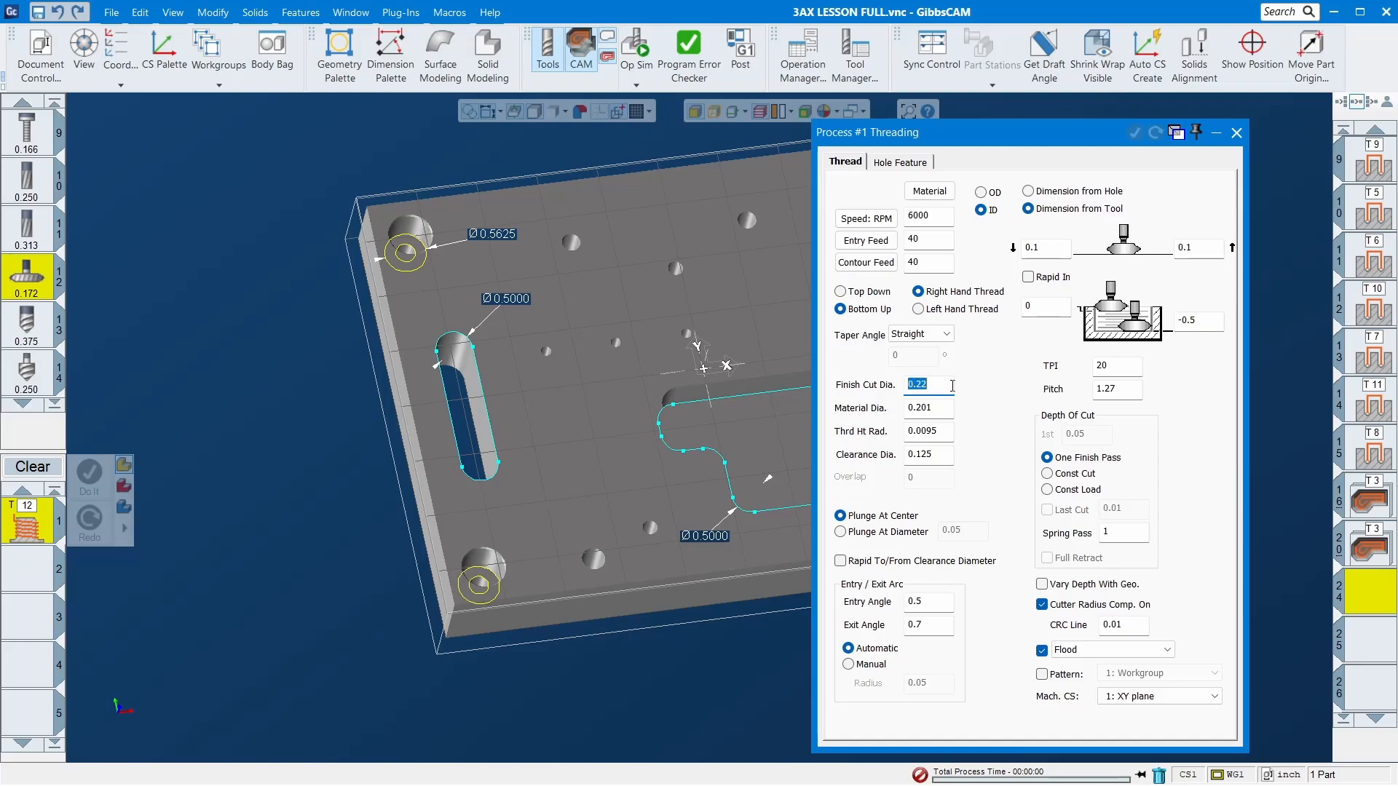
- Set the thread's finish cut diameter to 0.216 and its material diameter to 0.201
text(.216)
key(Tab)
text(201)
key(BackSpace)
key(BackSpace)
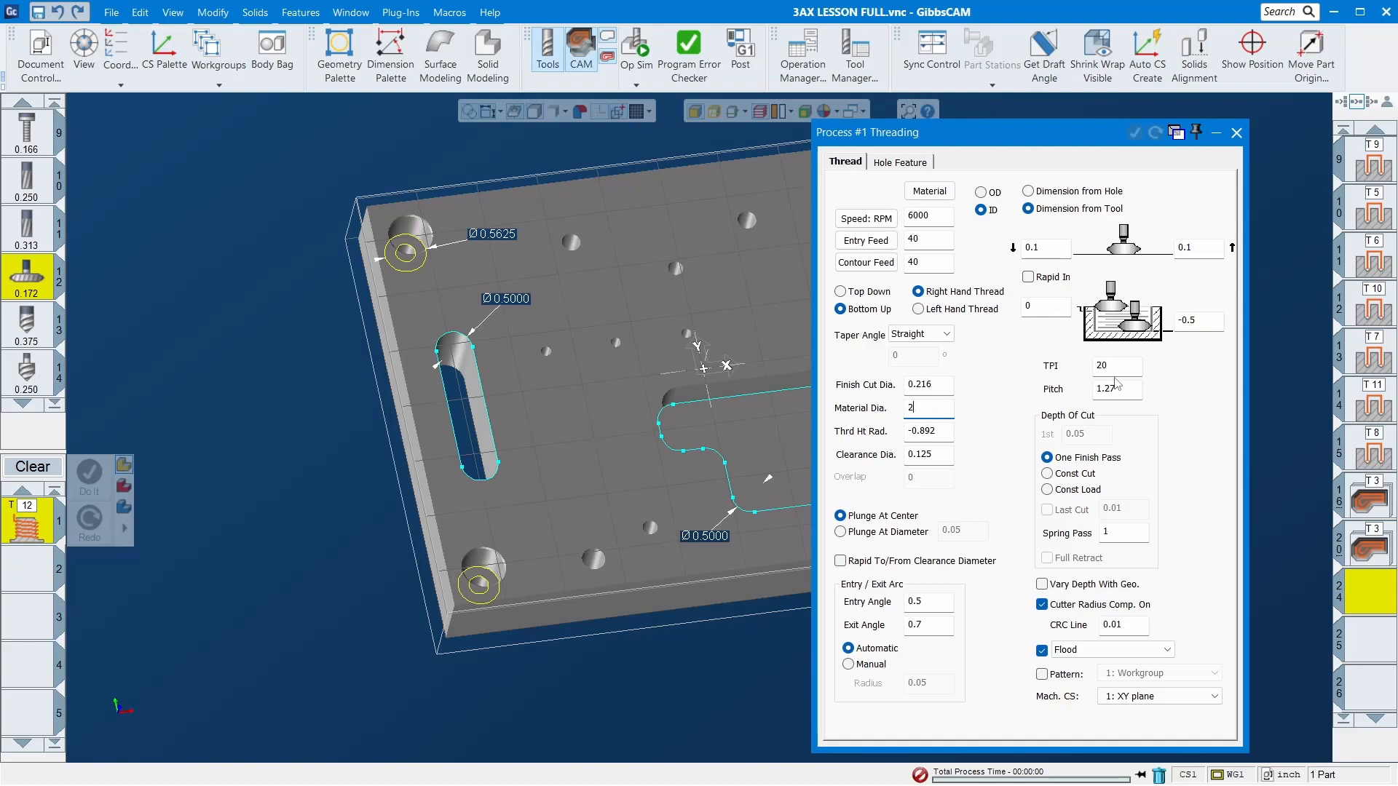
text(01)
key(Tab)
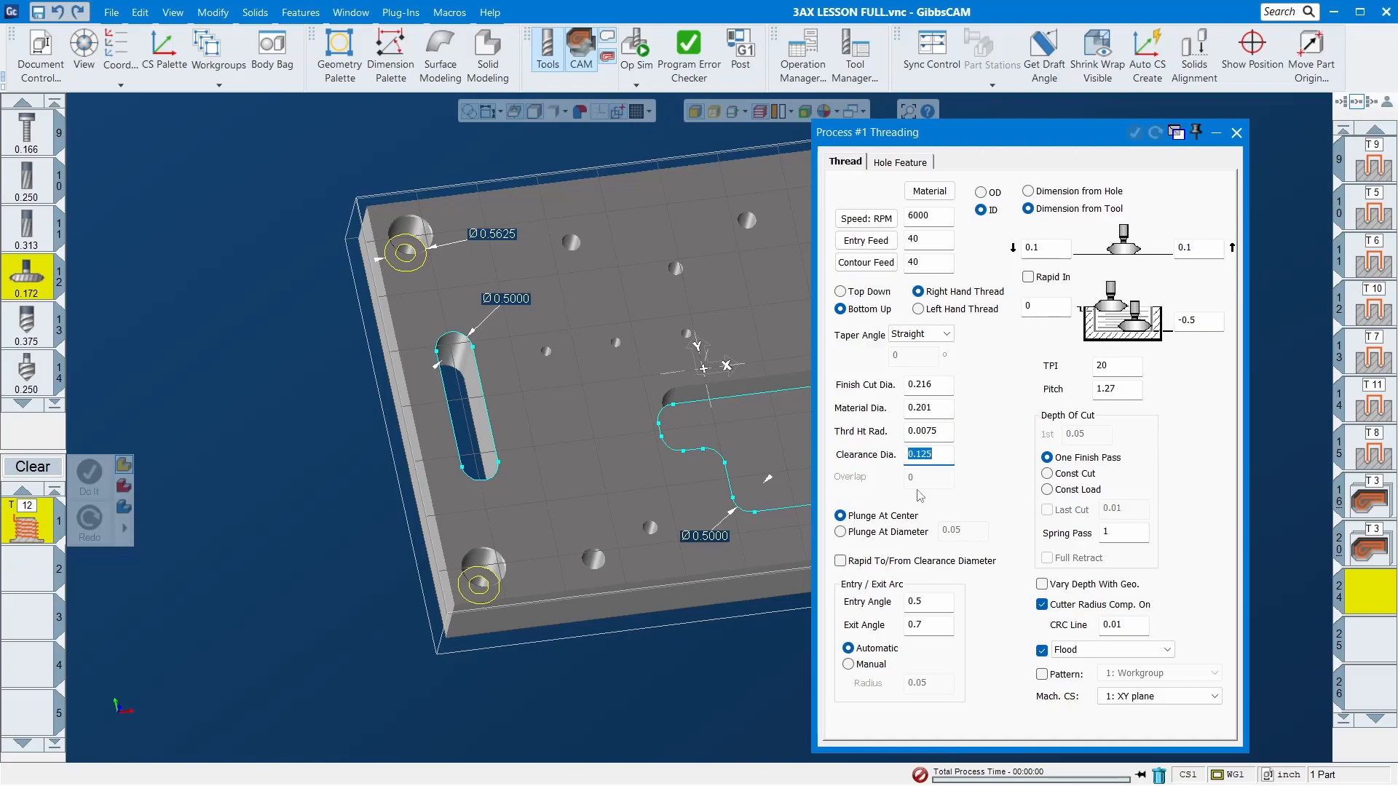
- Review the threading process's material diameter, thread depth, TPI, pitch and hole feature settings
click(946, 412)
click(1206, 321)
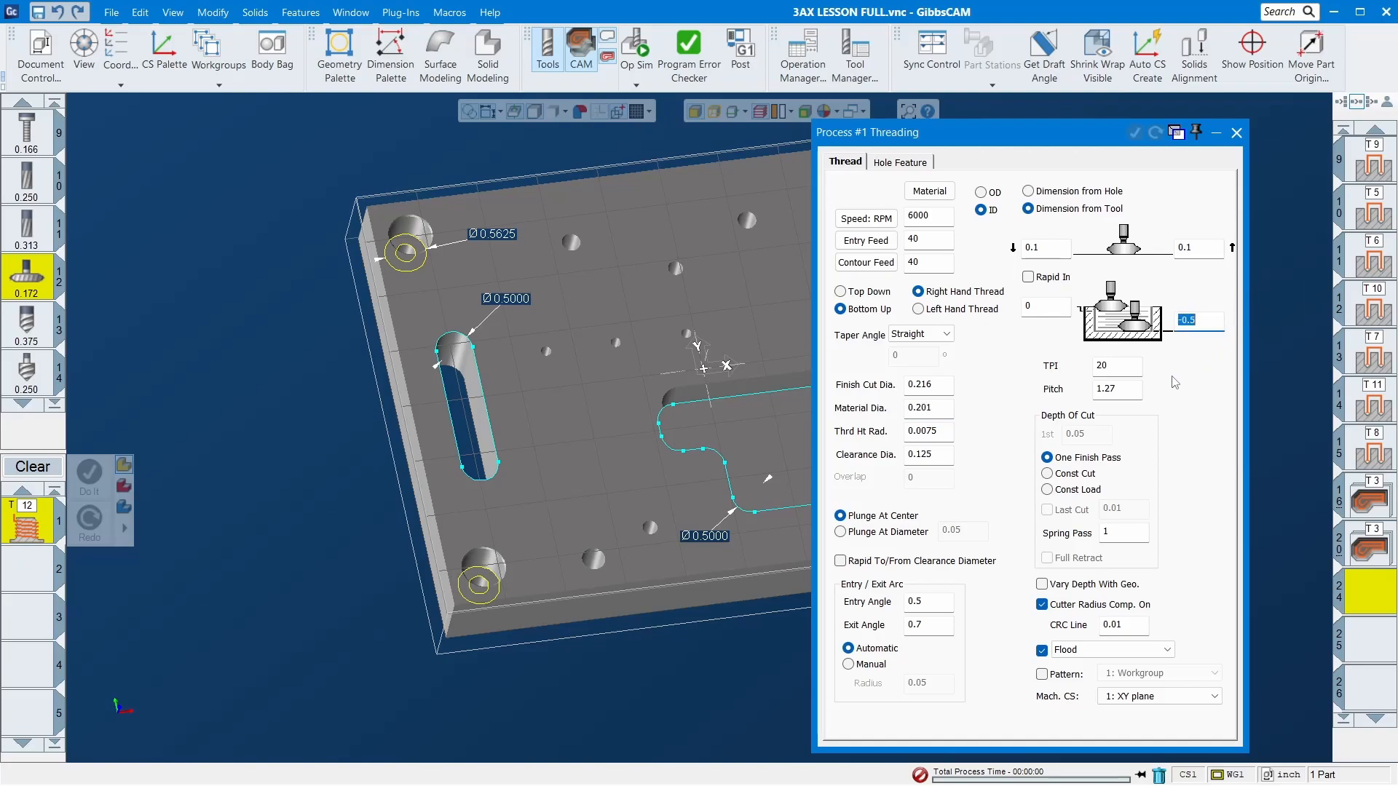
click(1117, 371)
click(1117, 389)
double_click(1118, 388)
click(908, 162)
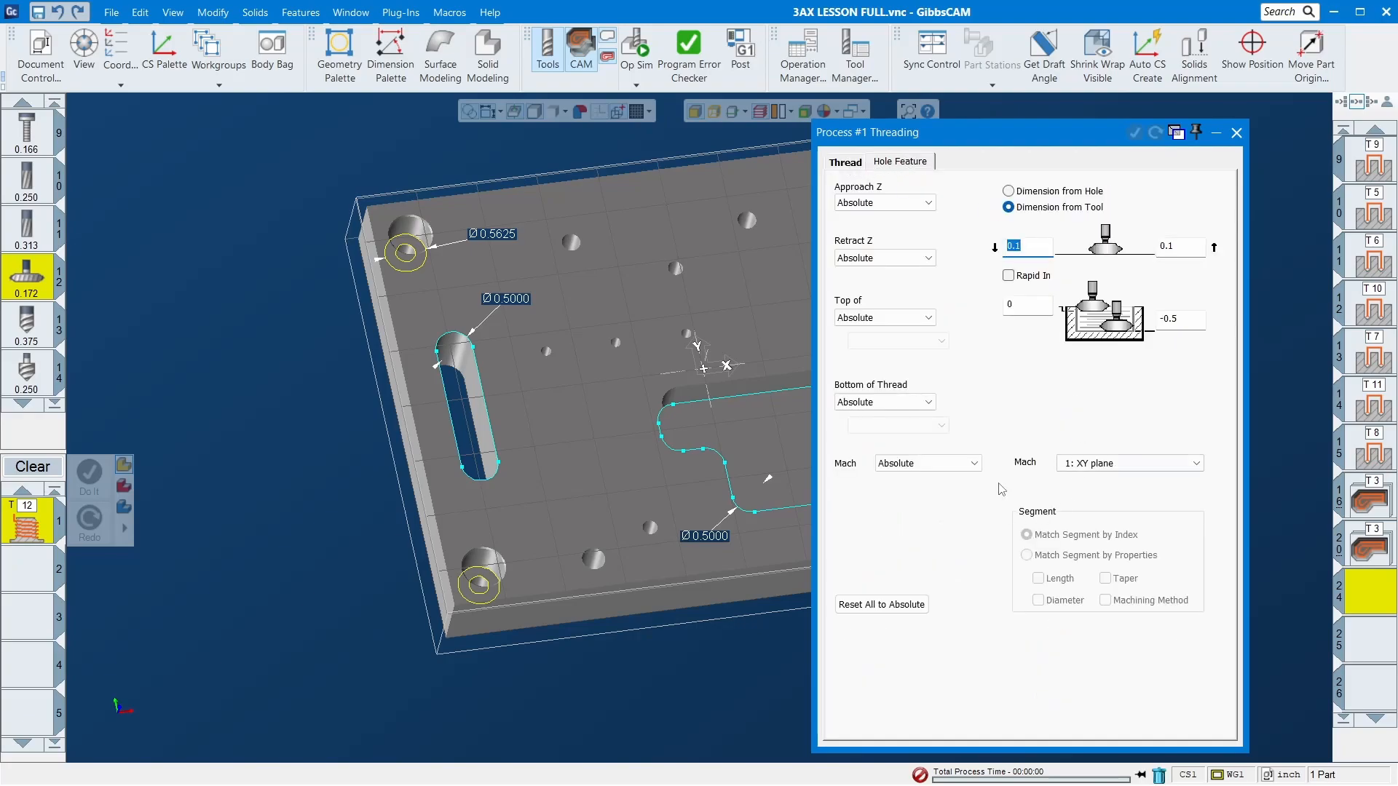
click(842, 163)
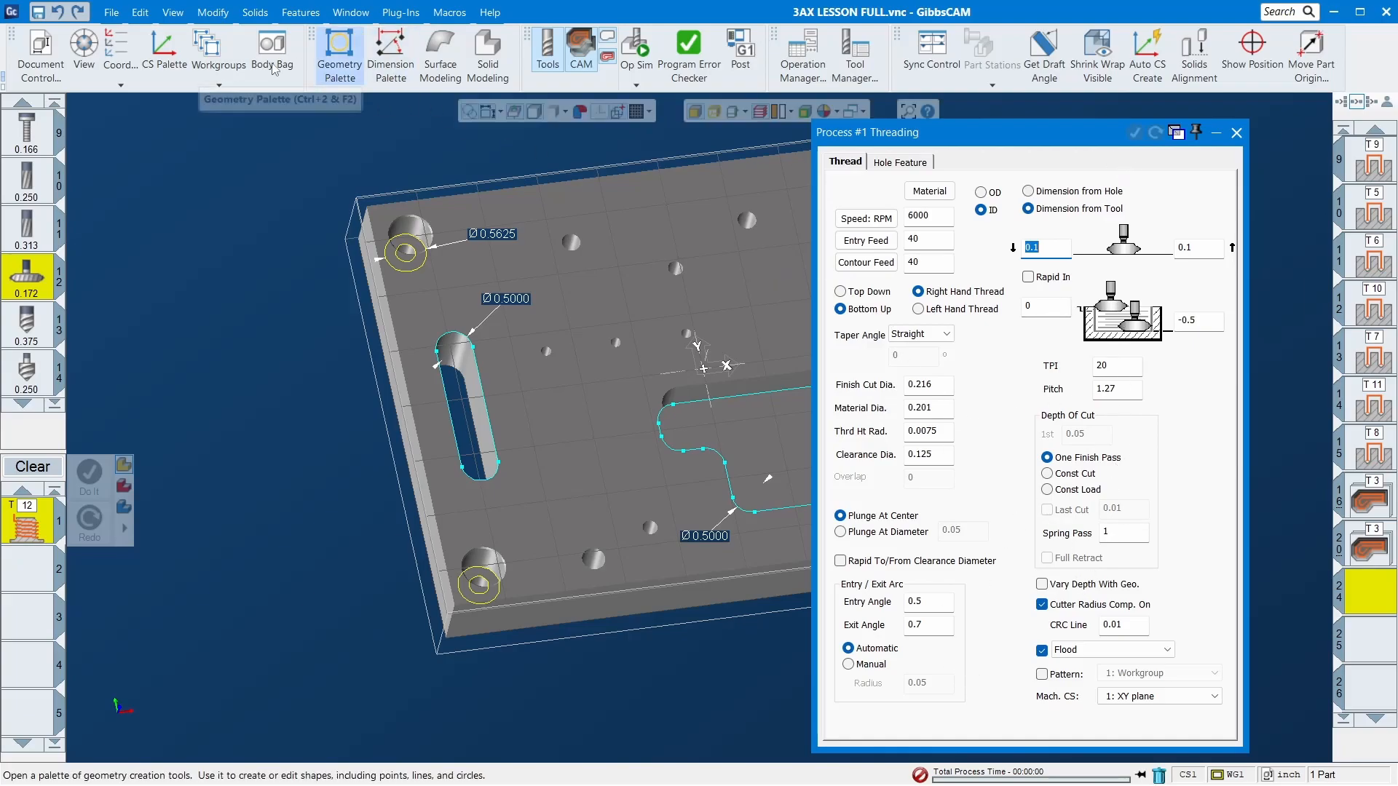
- Activate workgroup 2, select the three 0.201-diameter hole circles and create the thread milling operation on them
click(211, 41)
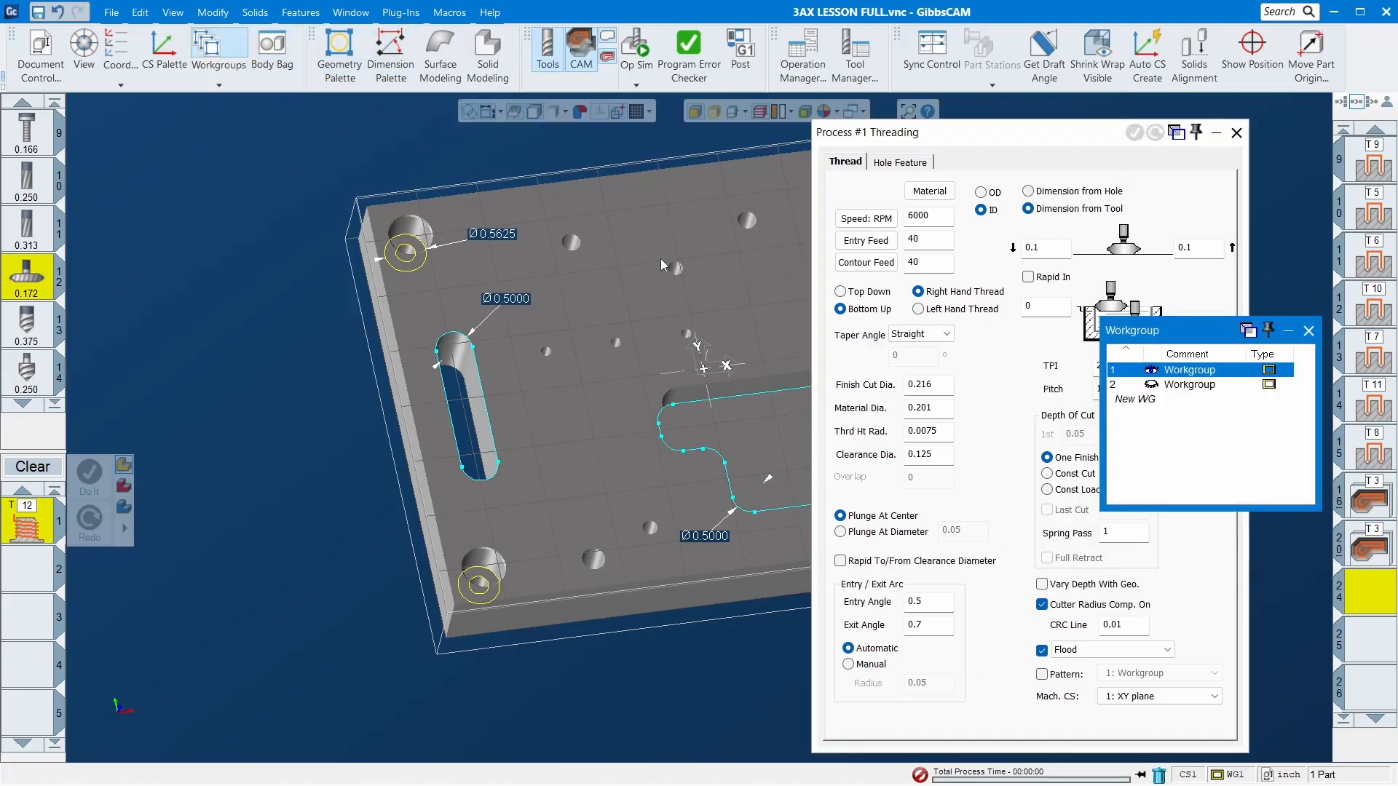
click(1178, 386)
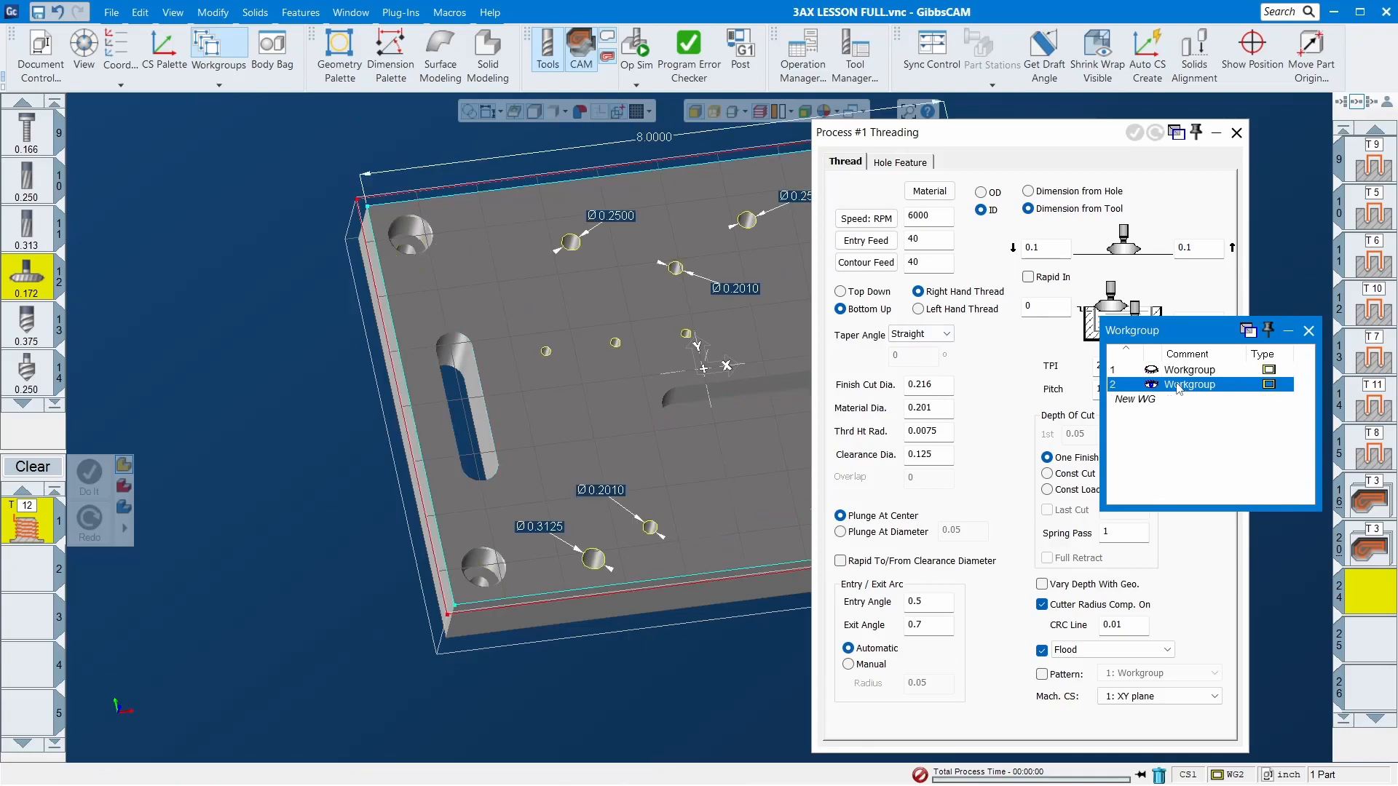
click(674, 269)
scroll(612, 368, down, 3)
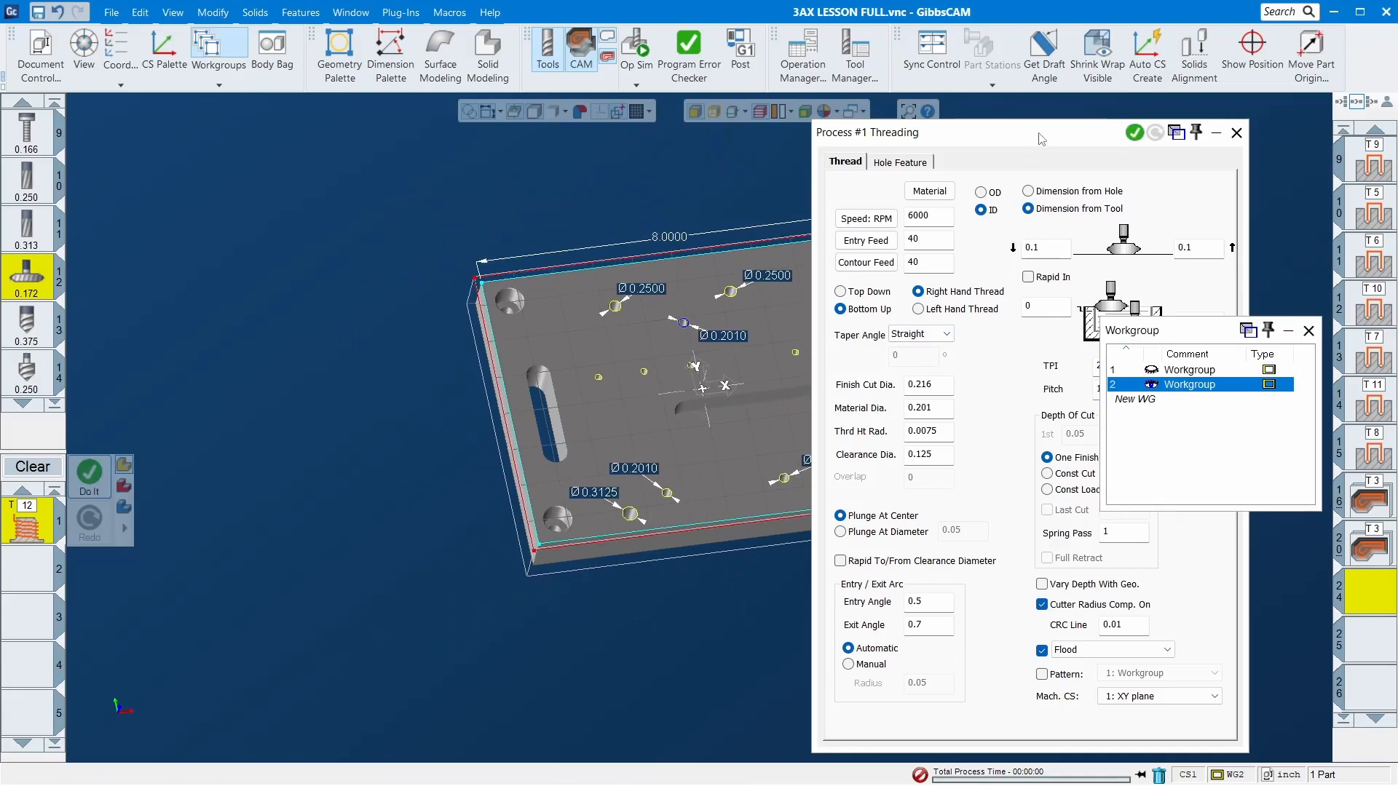
drag(1042, 135, 1093, 126)
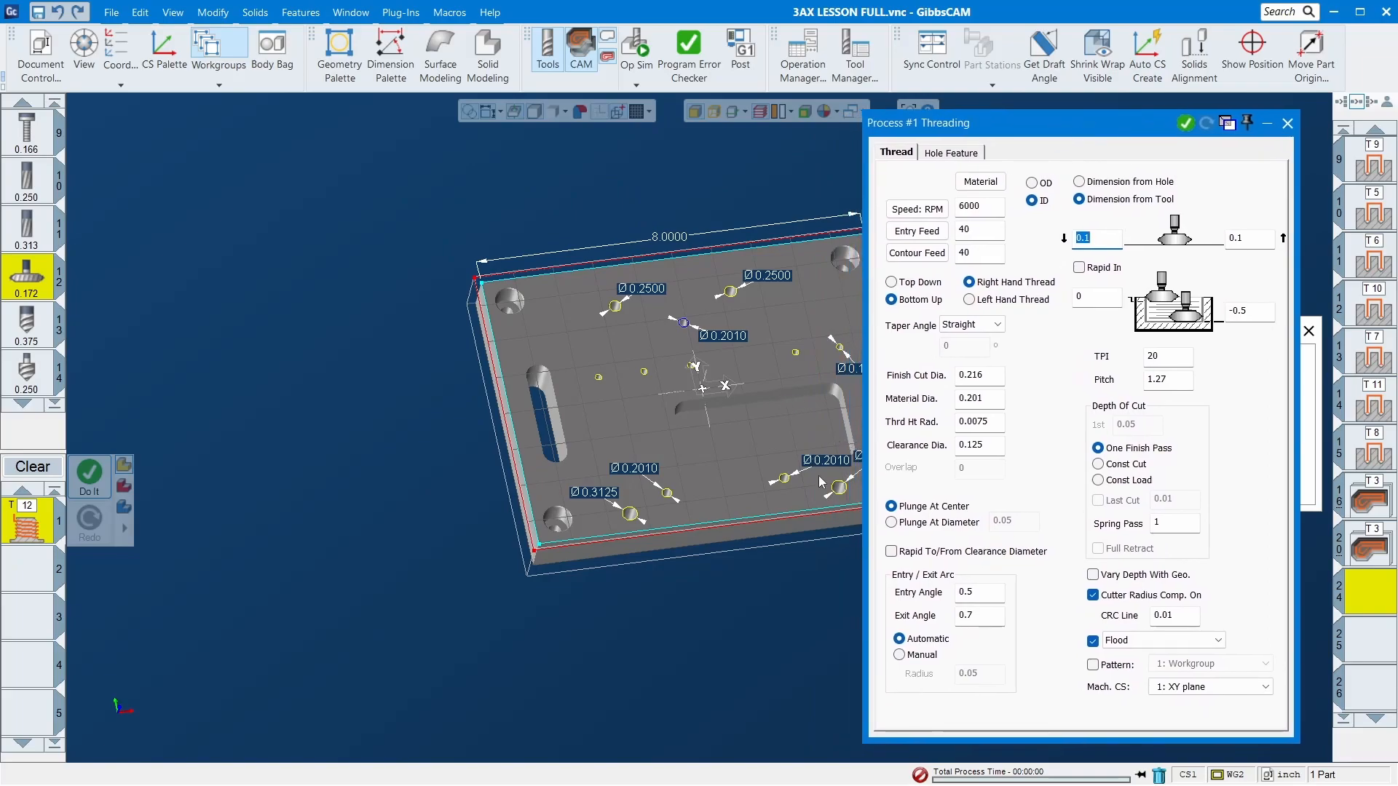
click(784, 479)
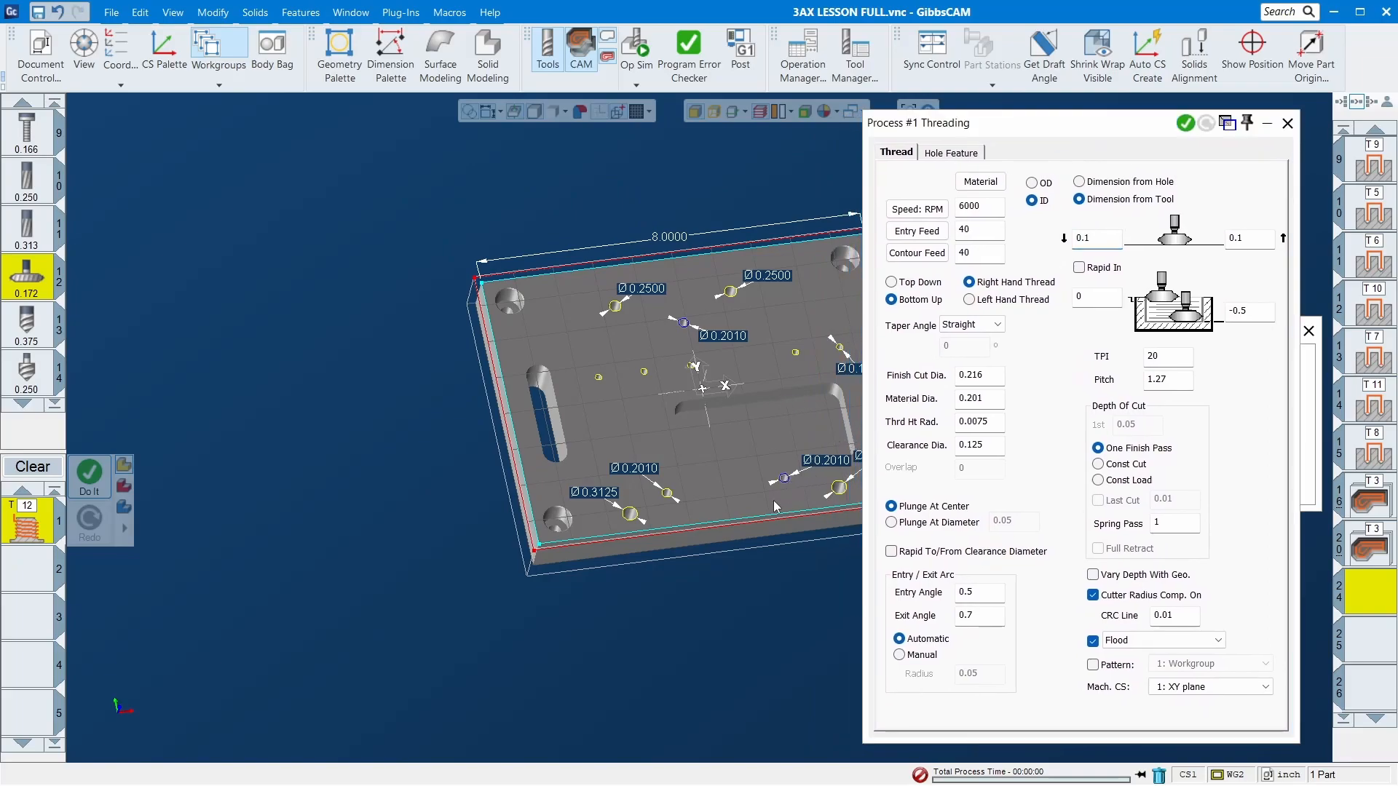
click(668, 496)
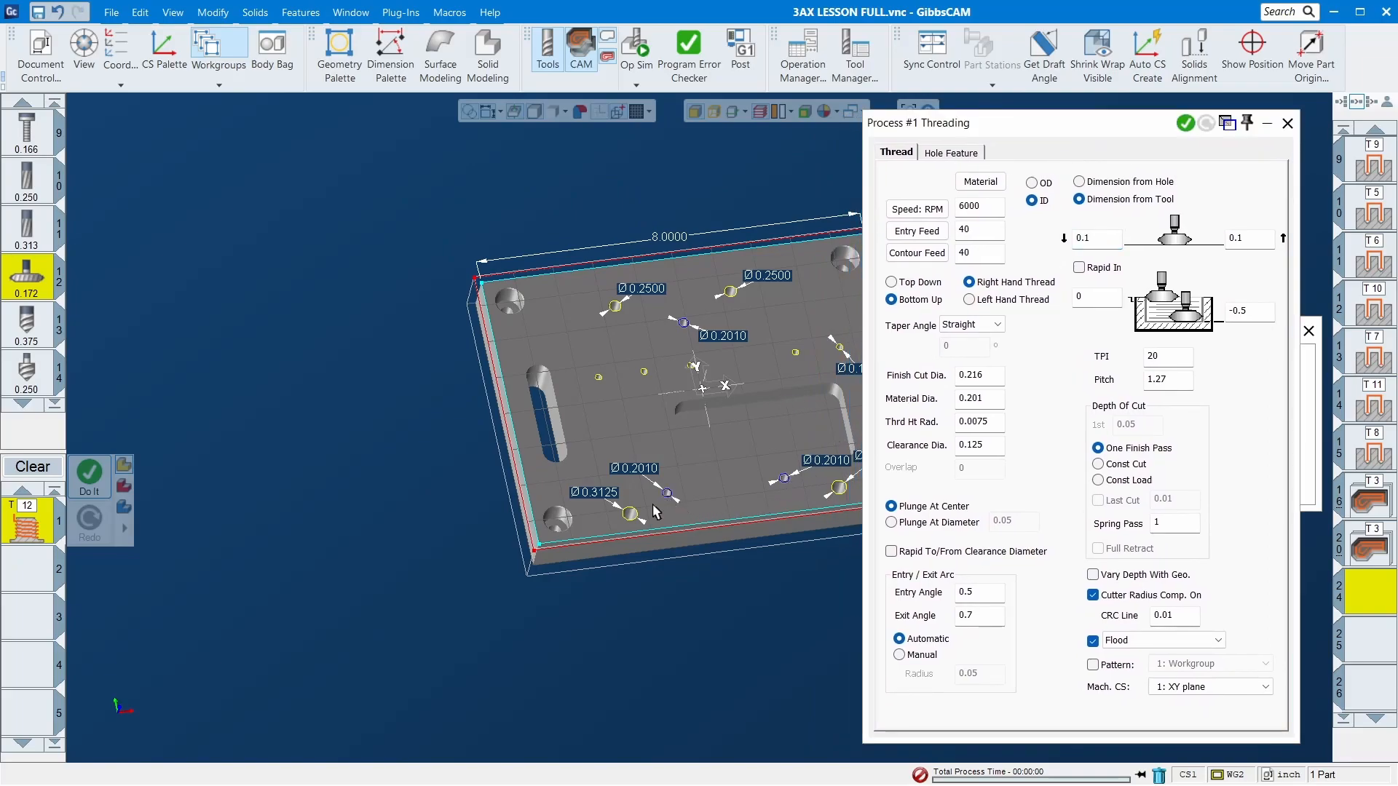
click(89, 477)
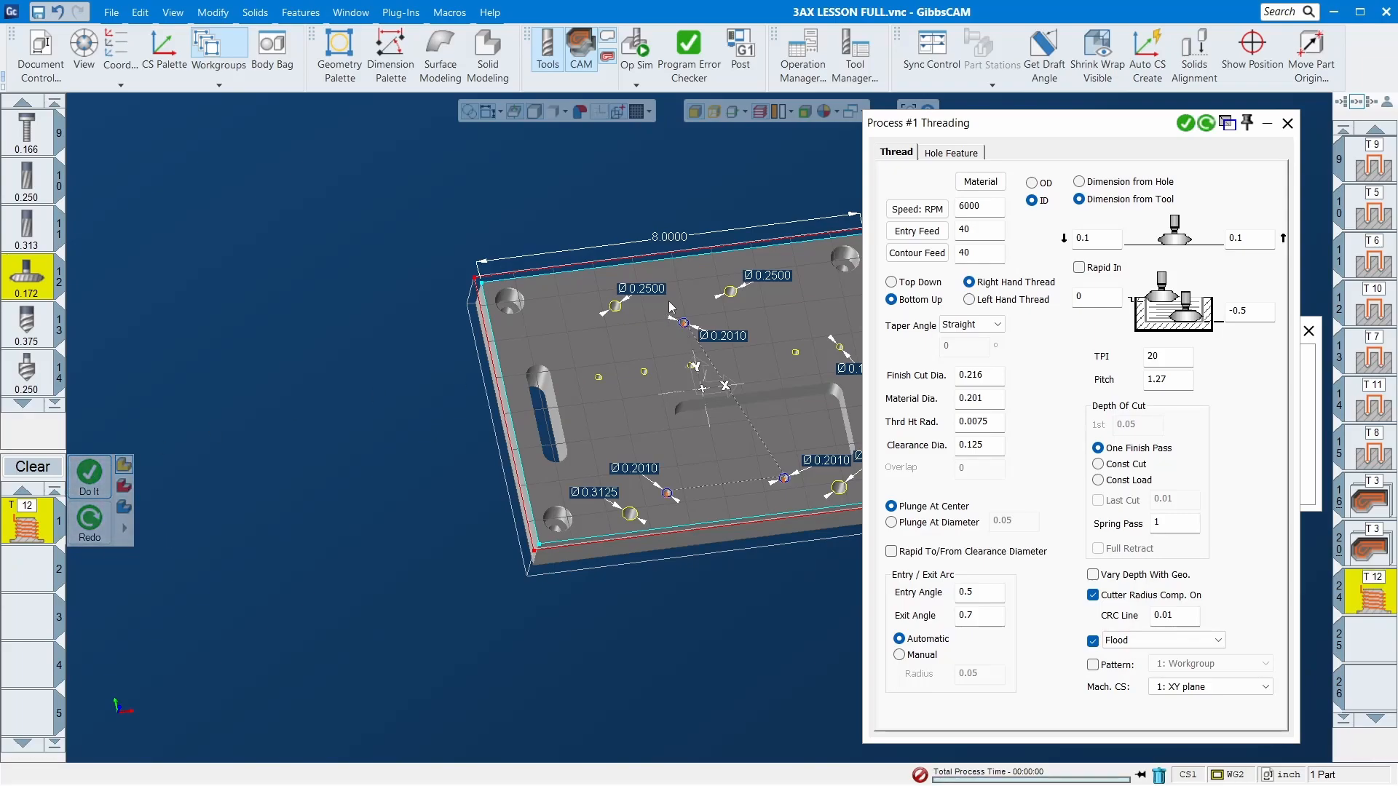
- Hide the solid, examine the helical thread toolpaths, close the threading process and workgroup list, and restore the isometric view
click(470, 111)
scroll(680, 306, up, 3)
scroll(678, 308, up, 3)
scroll(590, 661, down, 3)
scroll(589, 661, up, 3)
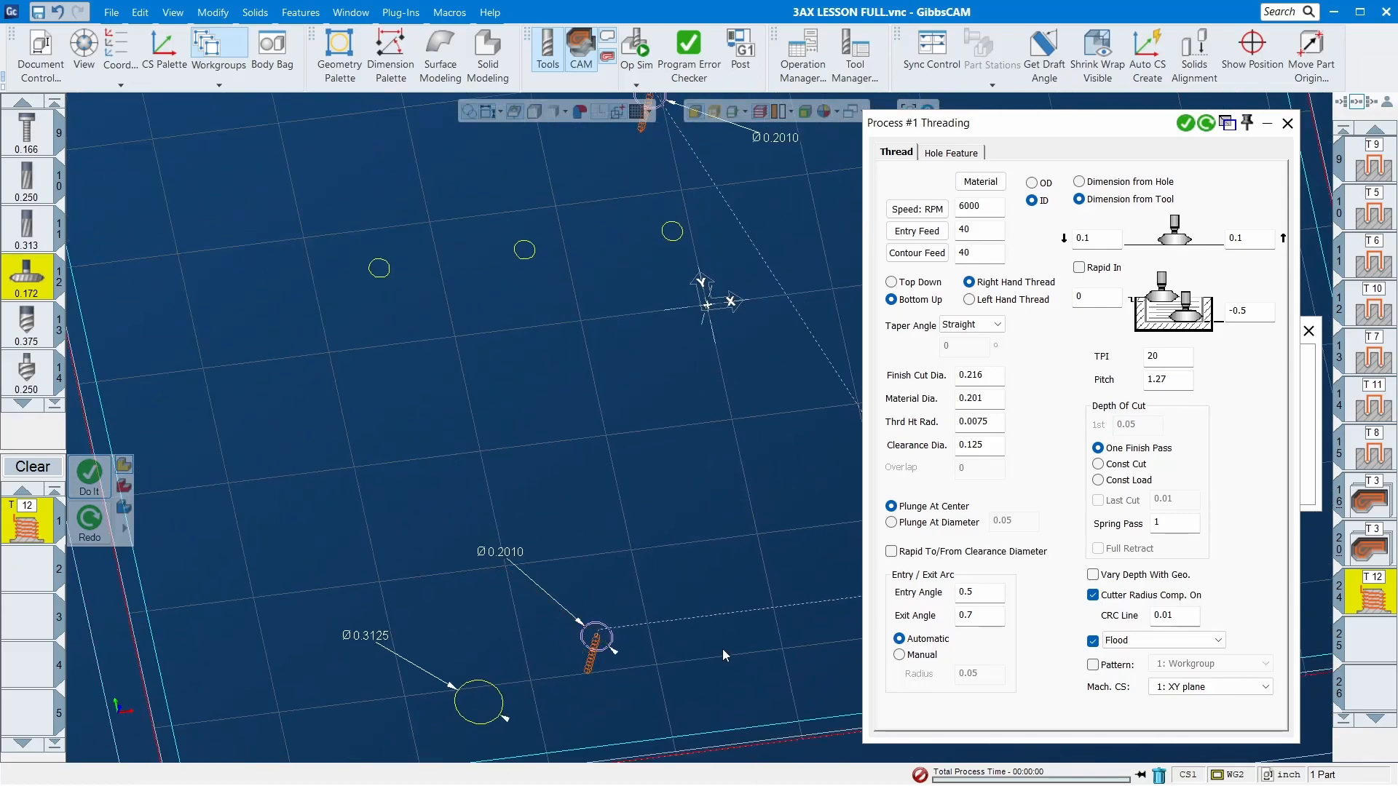
scroll(726, 719, up, 3)
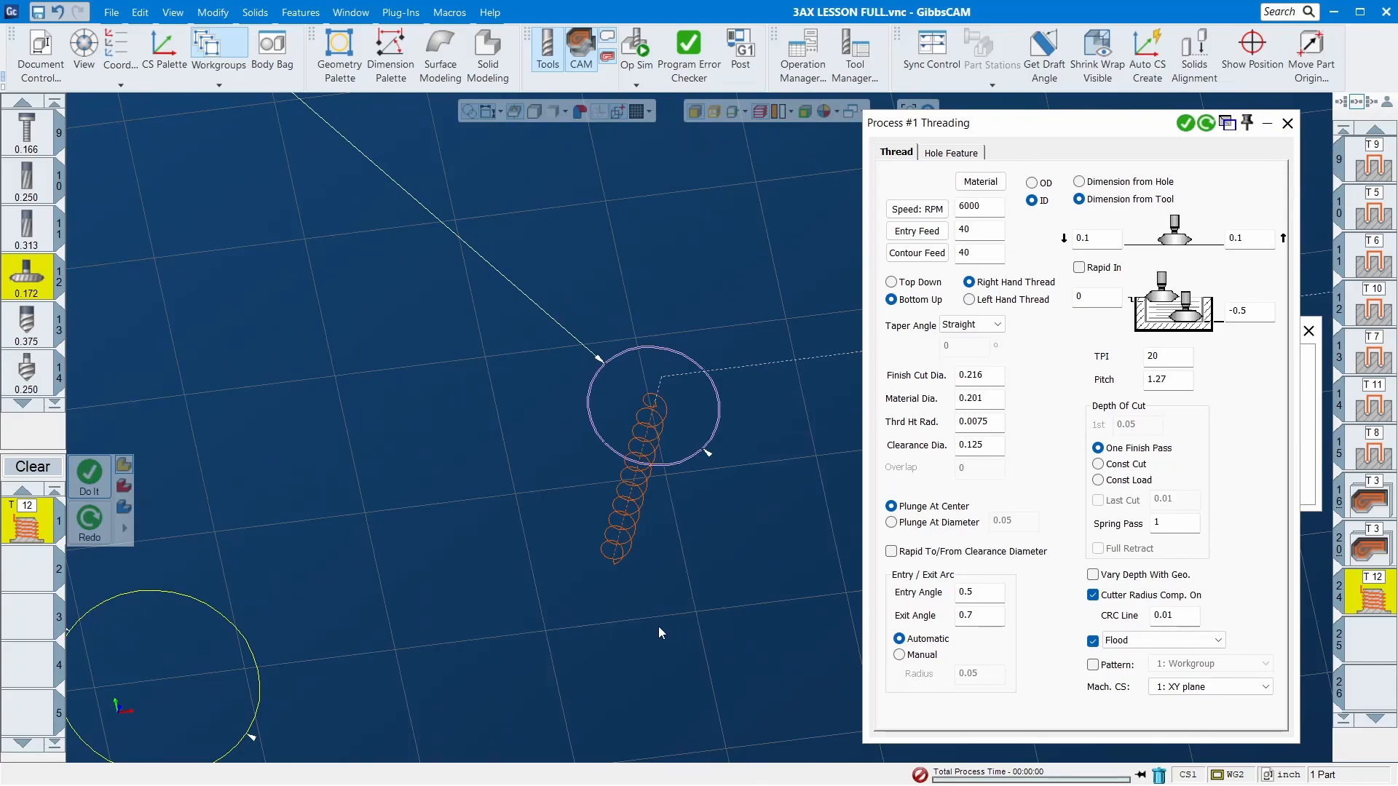
scroll(644, 625, down, 3)
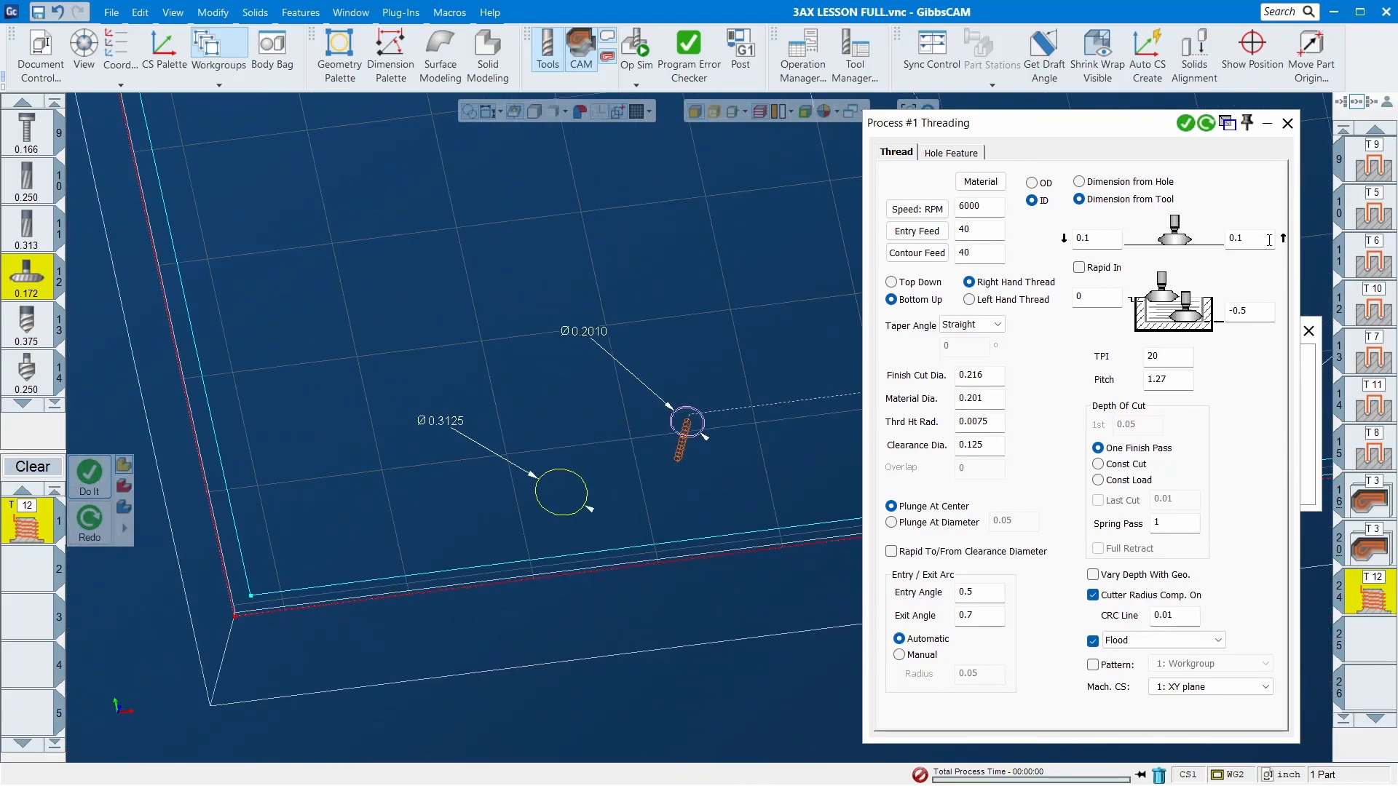
click(1288, 124)
click(1308, 330)
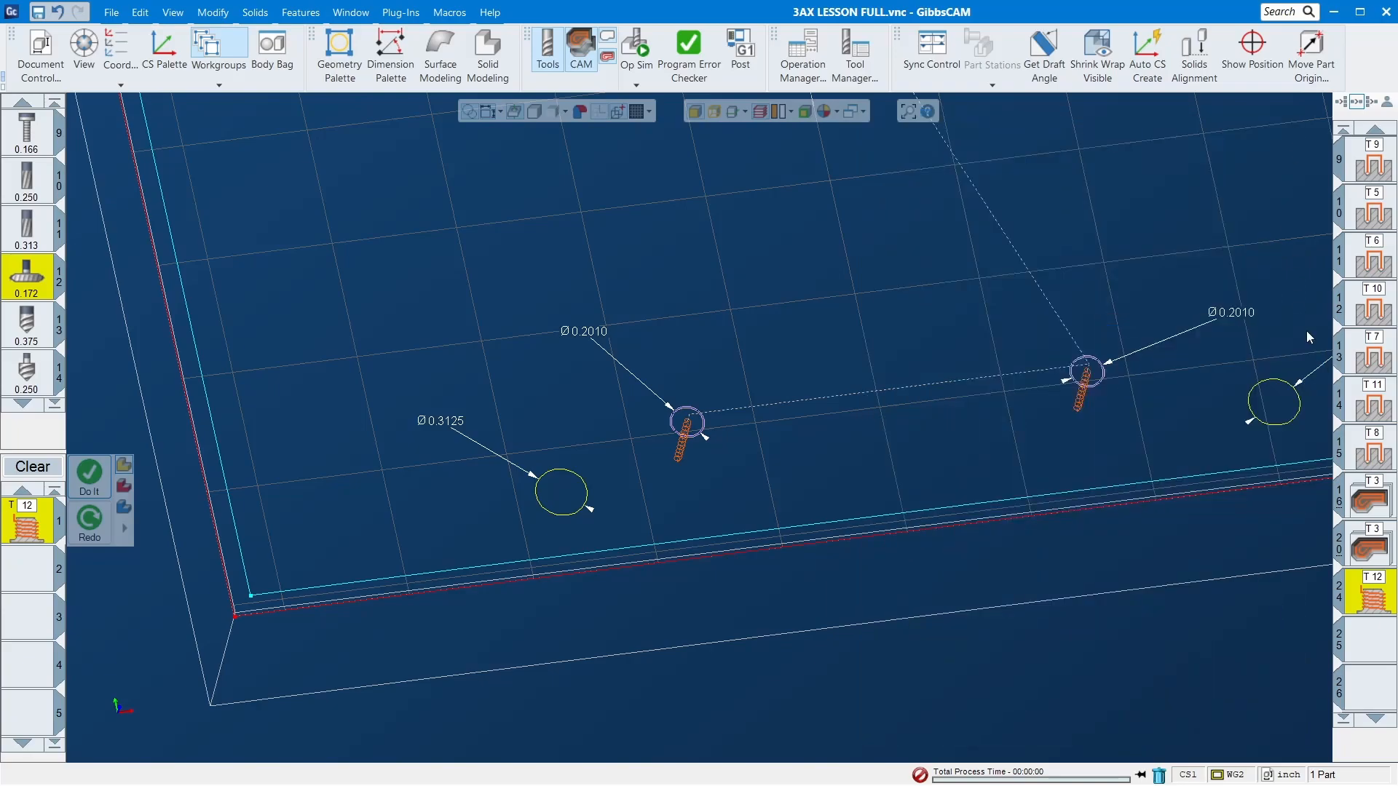
key(Home)
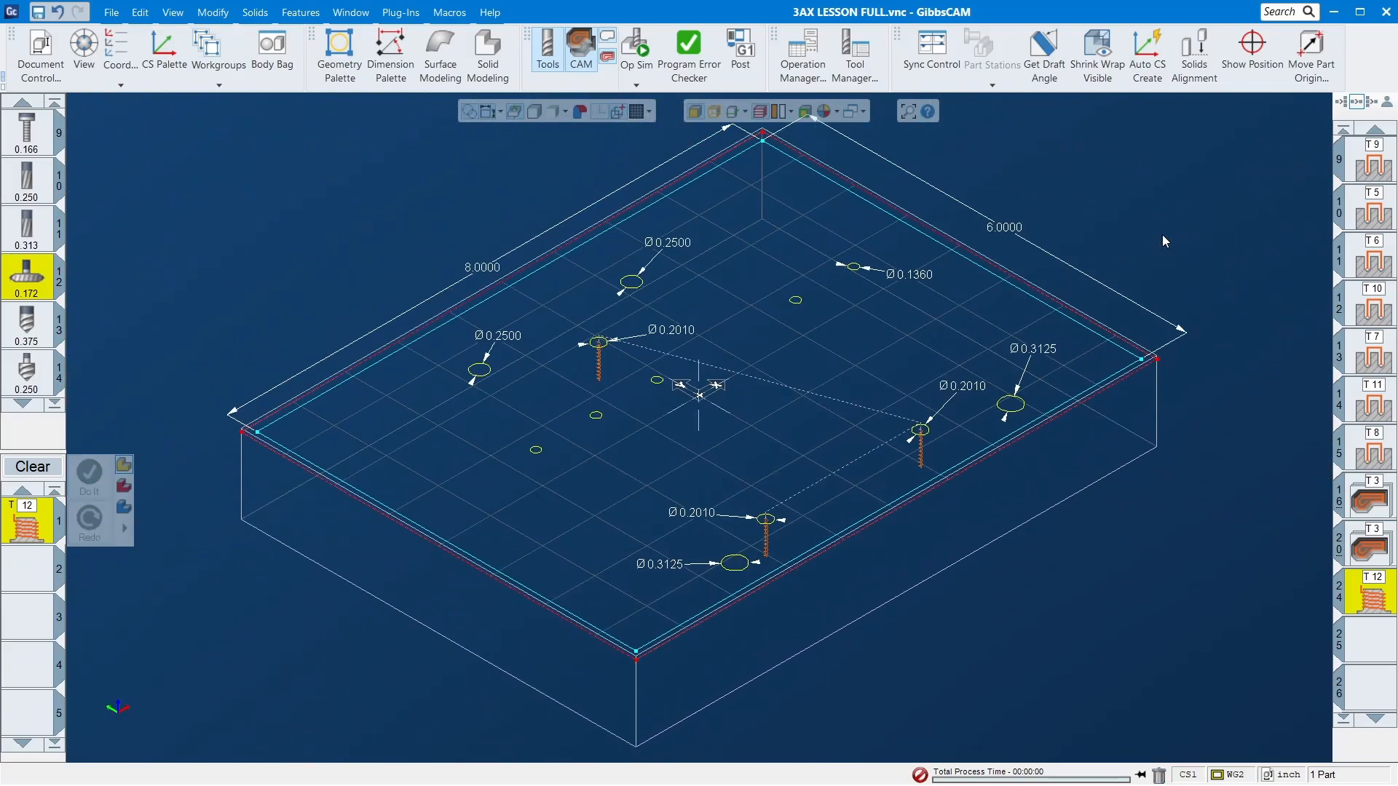
- Move the thread operation to slot 26, and set the process's finish cut diameter to 0.211 and material diameter to 0.201
drag(1370, 600, 1373, 686)
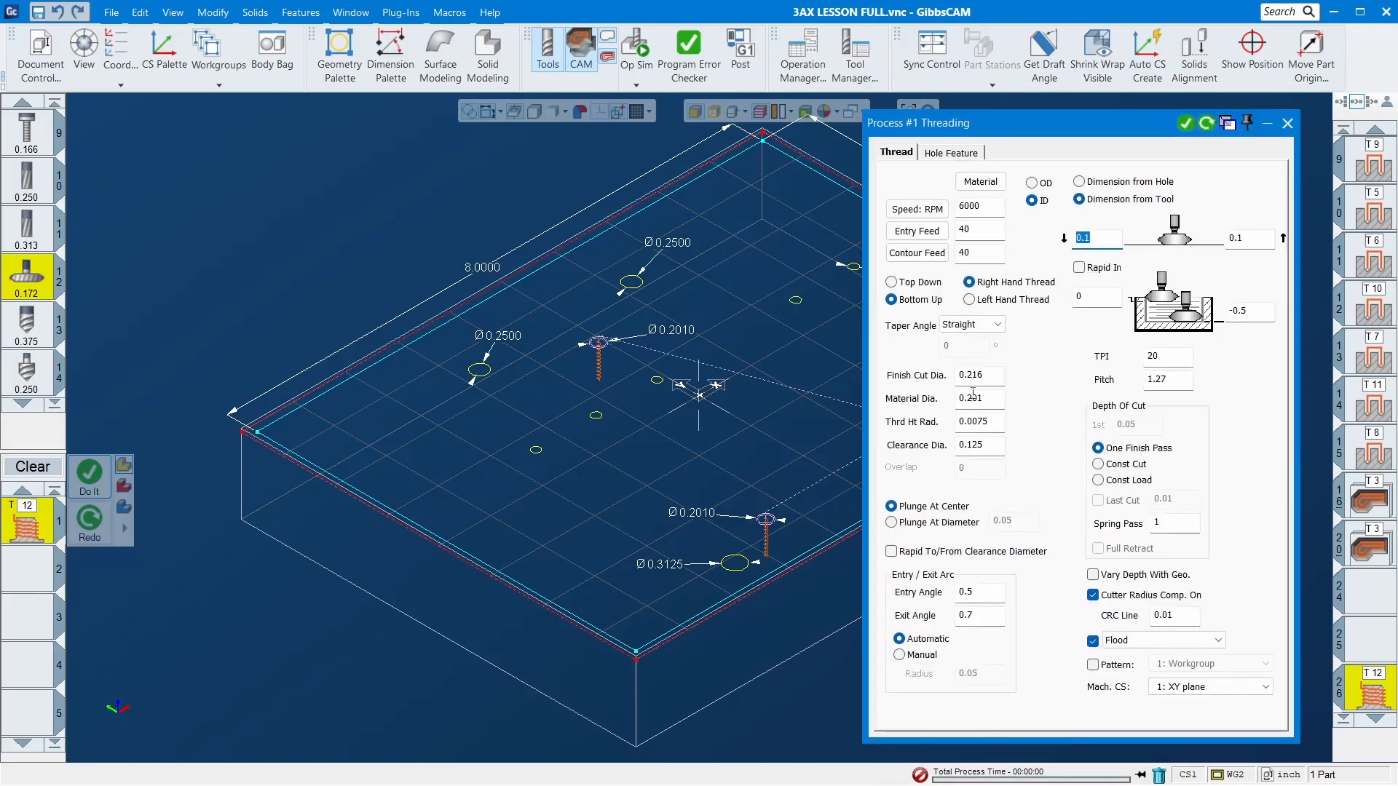
click(1000, 378)
text(-.005)
key(Tab)
double_click(997, 399)
text(.201)
key(Tab)
- Set the spring passes to 0 and create the roughing thread operation in empty slot 24
double_click(1189, 524)
text(0)
click(1369, 605)
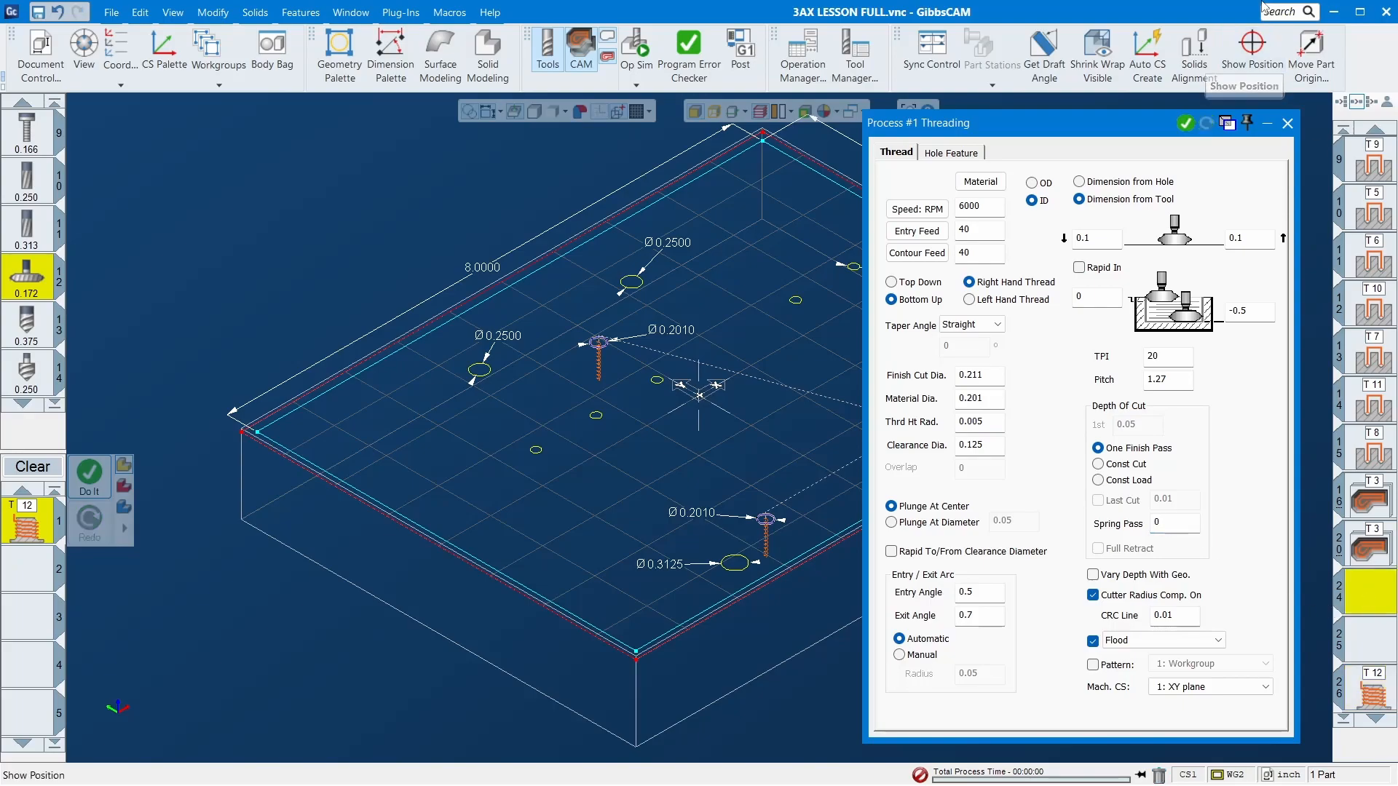
click(1188, 126)
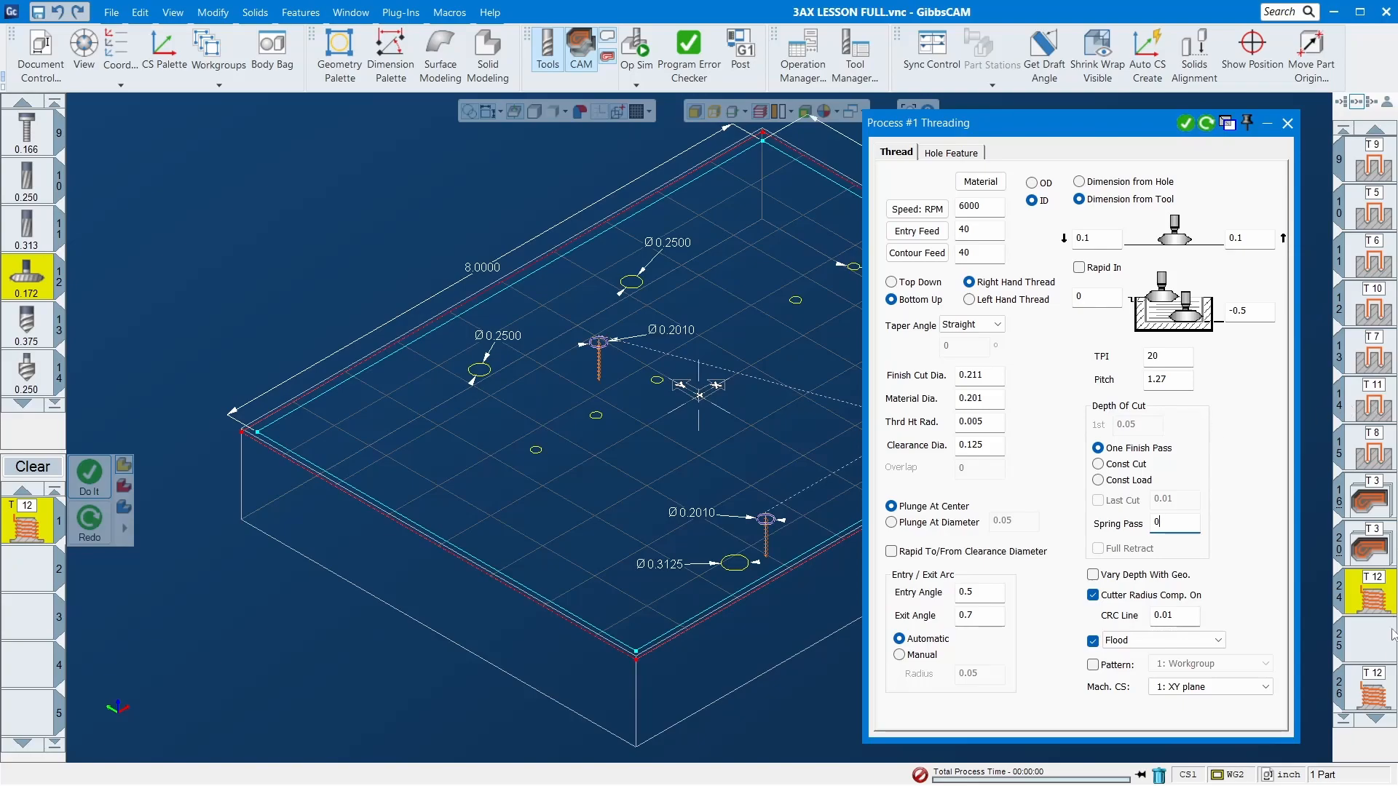
- Move the finishing thread operation to slot 25, check its spring pass setting, and open Op Sim
drag(1375, 698, 1372, 648)
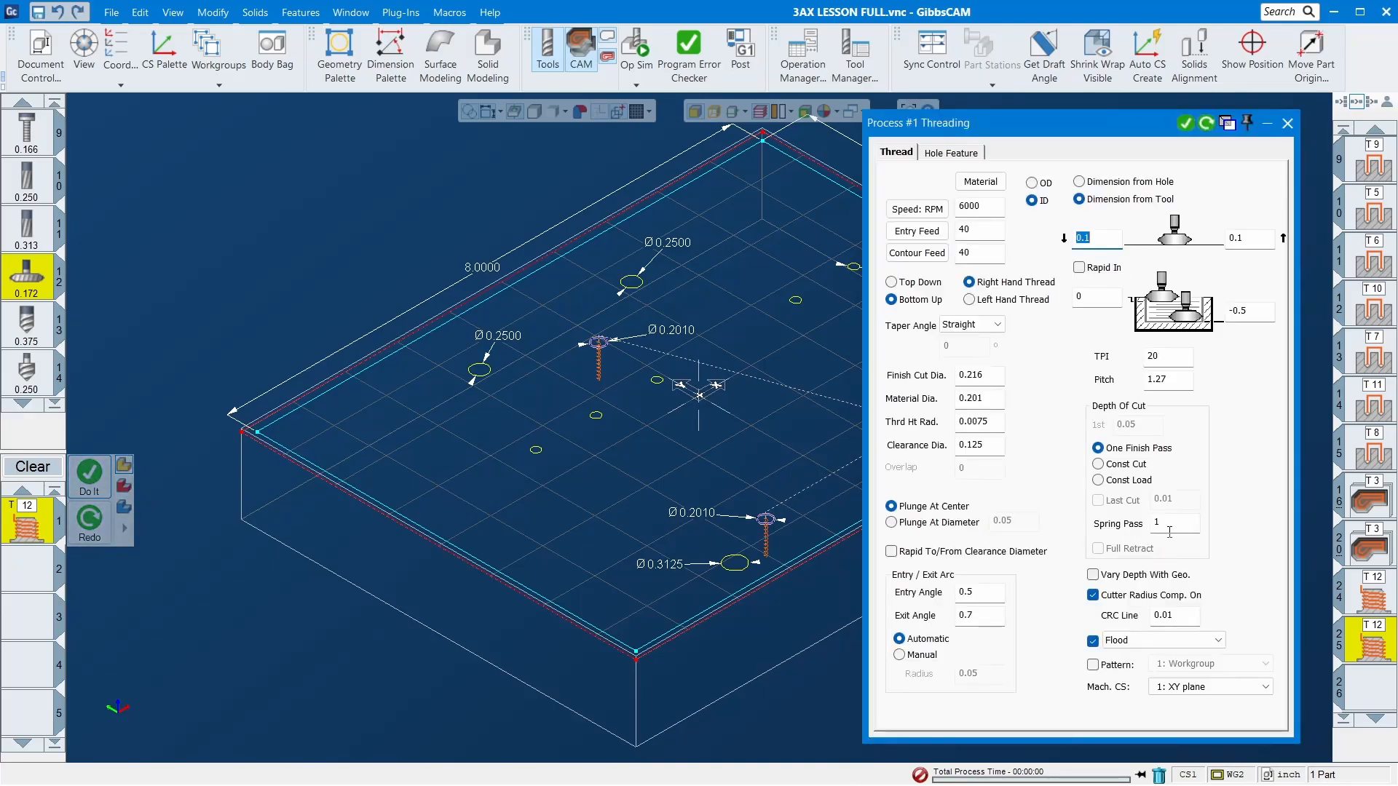
double_click(1172, 523)
click(1288, 123)
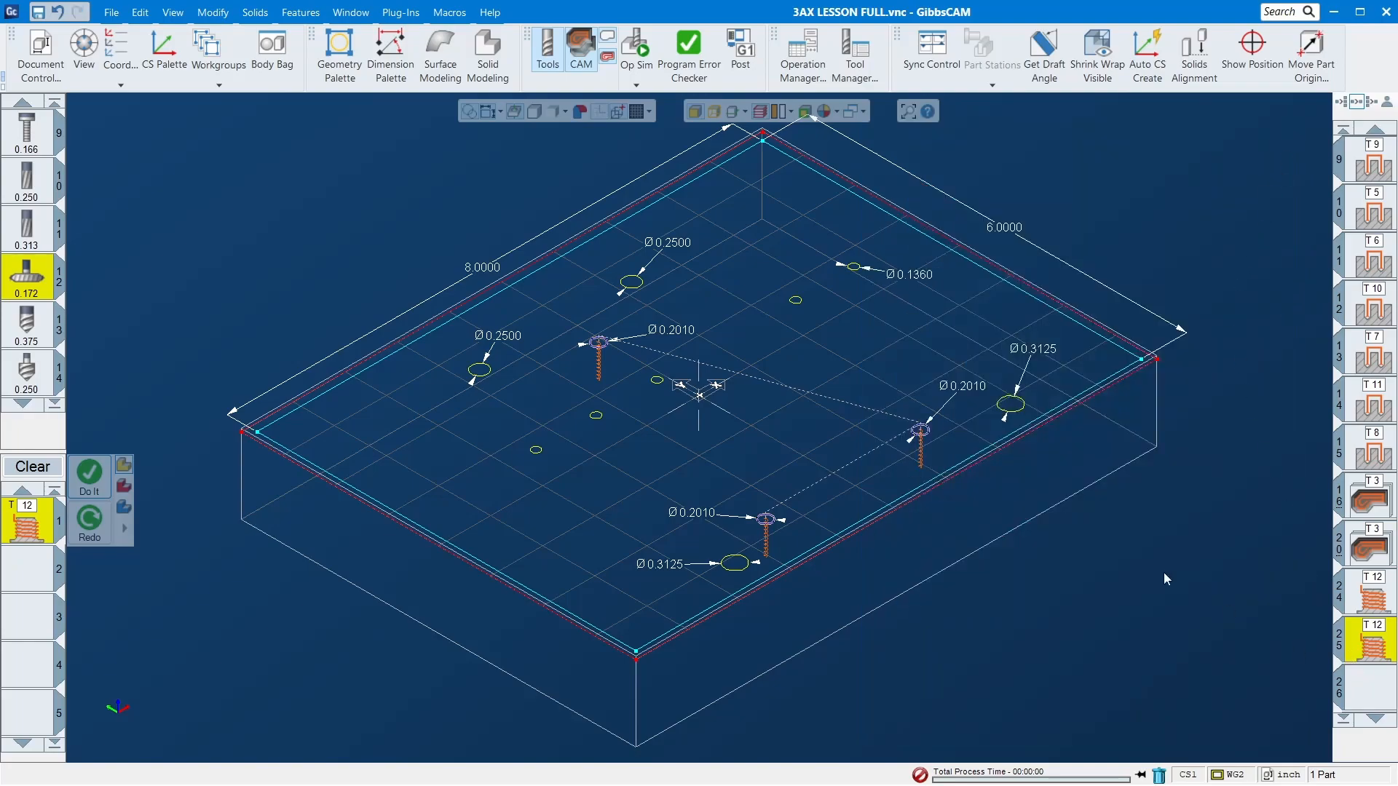
click(1230, 536)
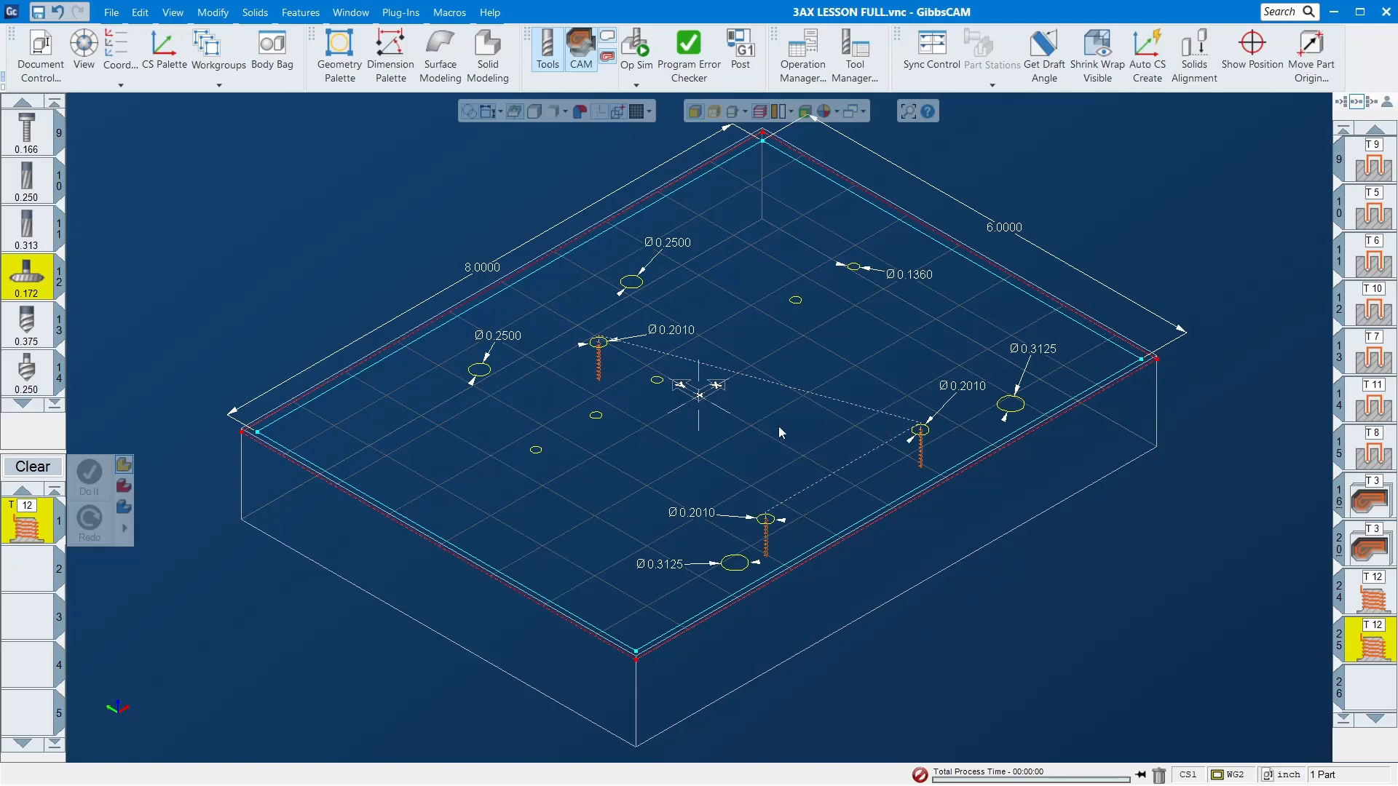
click(635, 45)
click(354, 157)
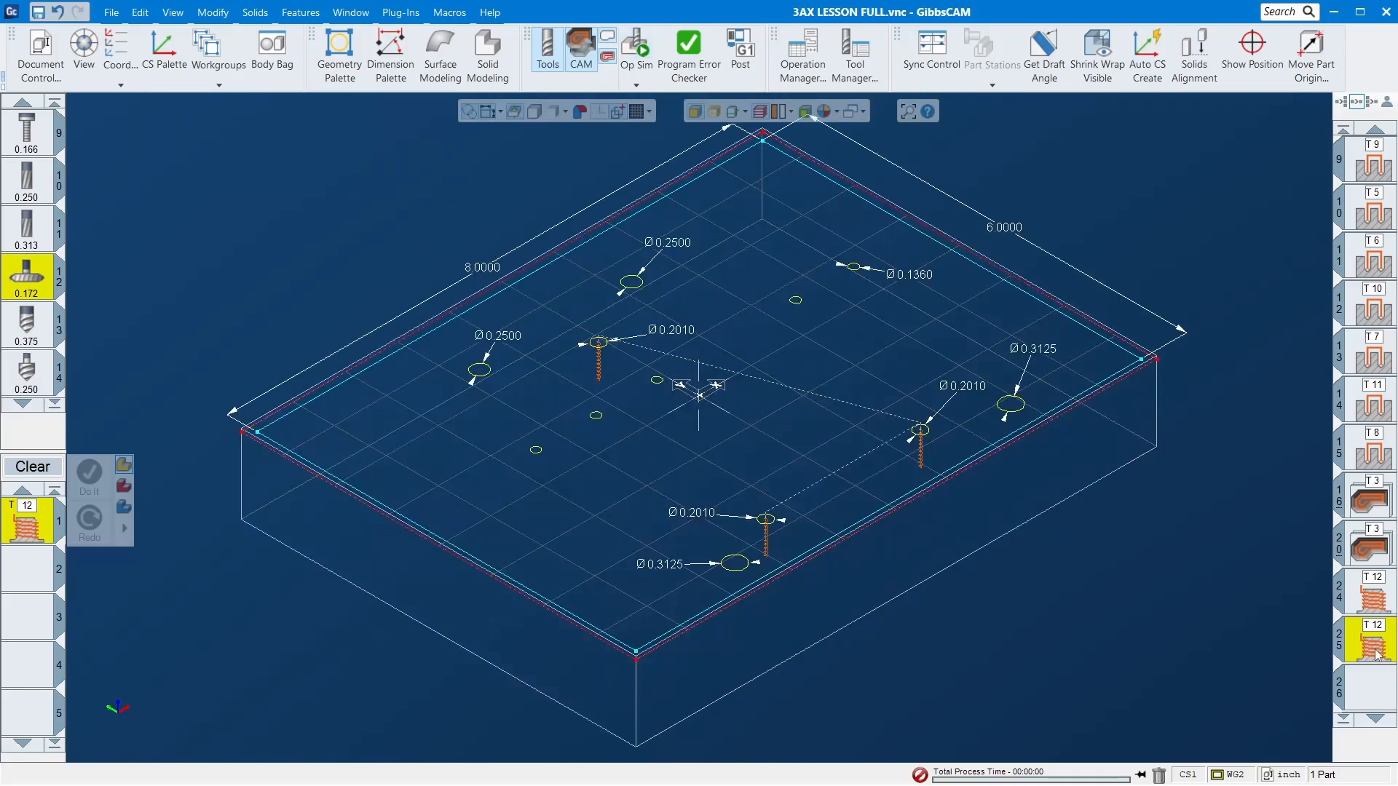
- Make empty operation slot 26 current, clear the process list and activate workgroup 1
click(1378, 695)
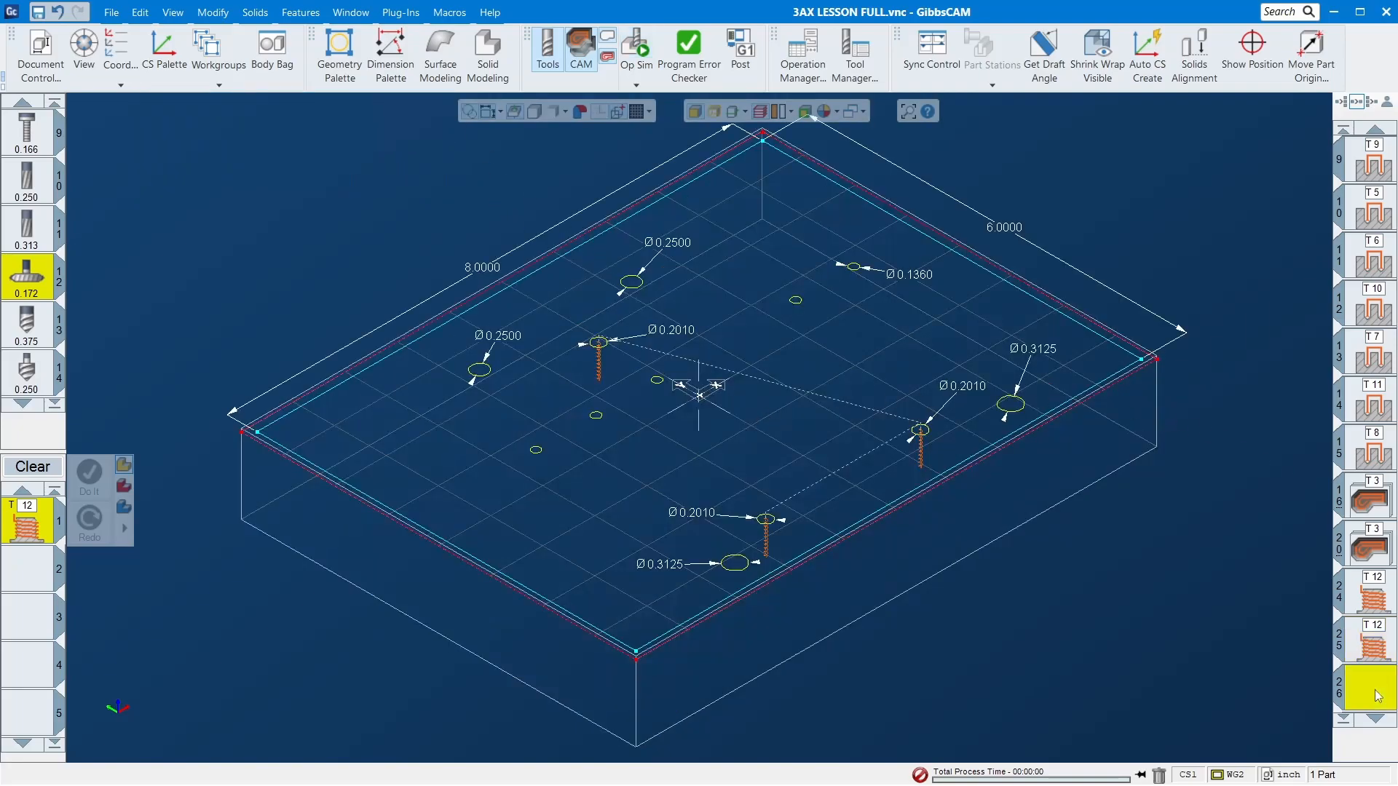
click(33, 467)
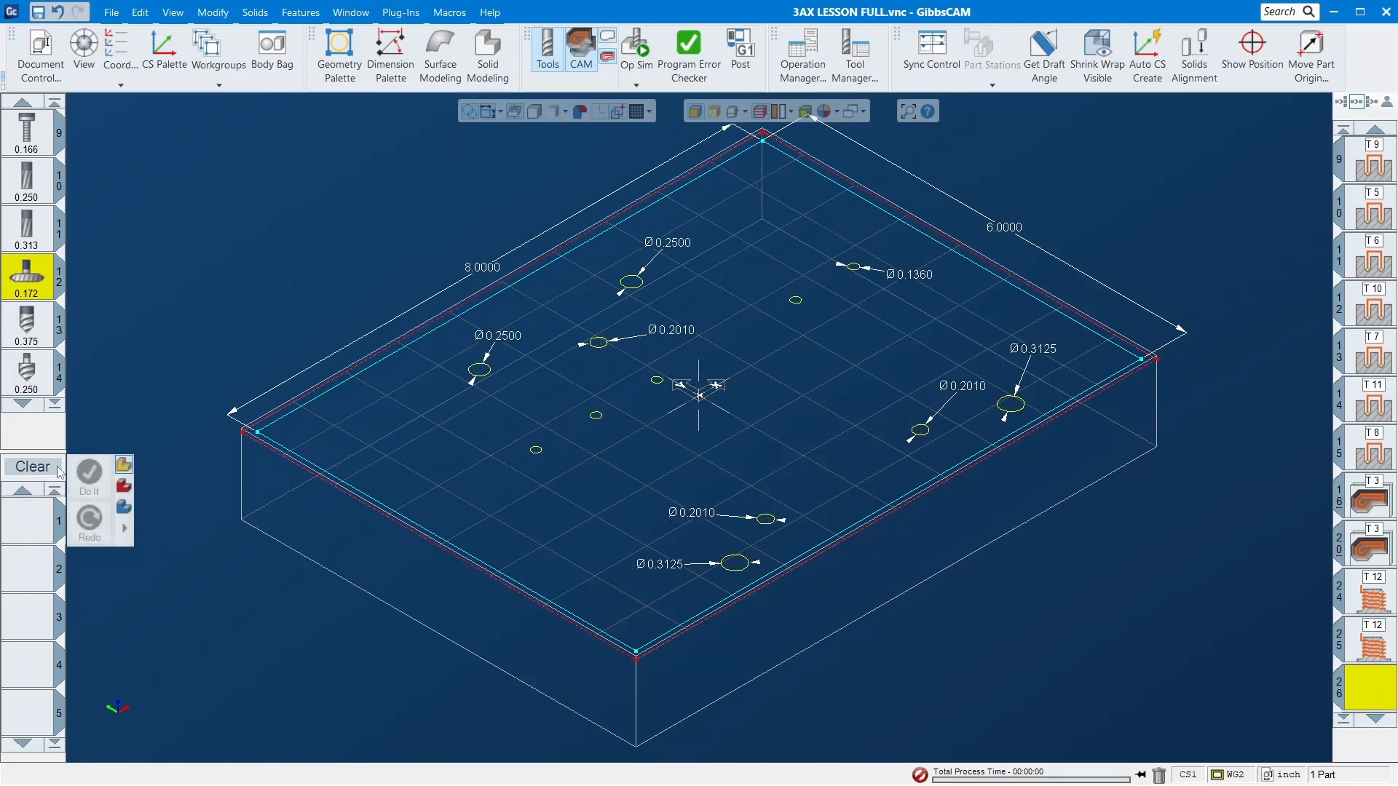
click(206, 47)
click(1190, 370)
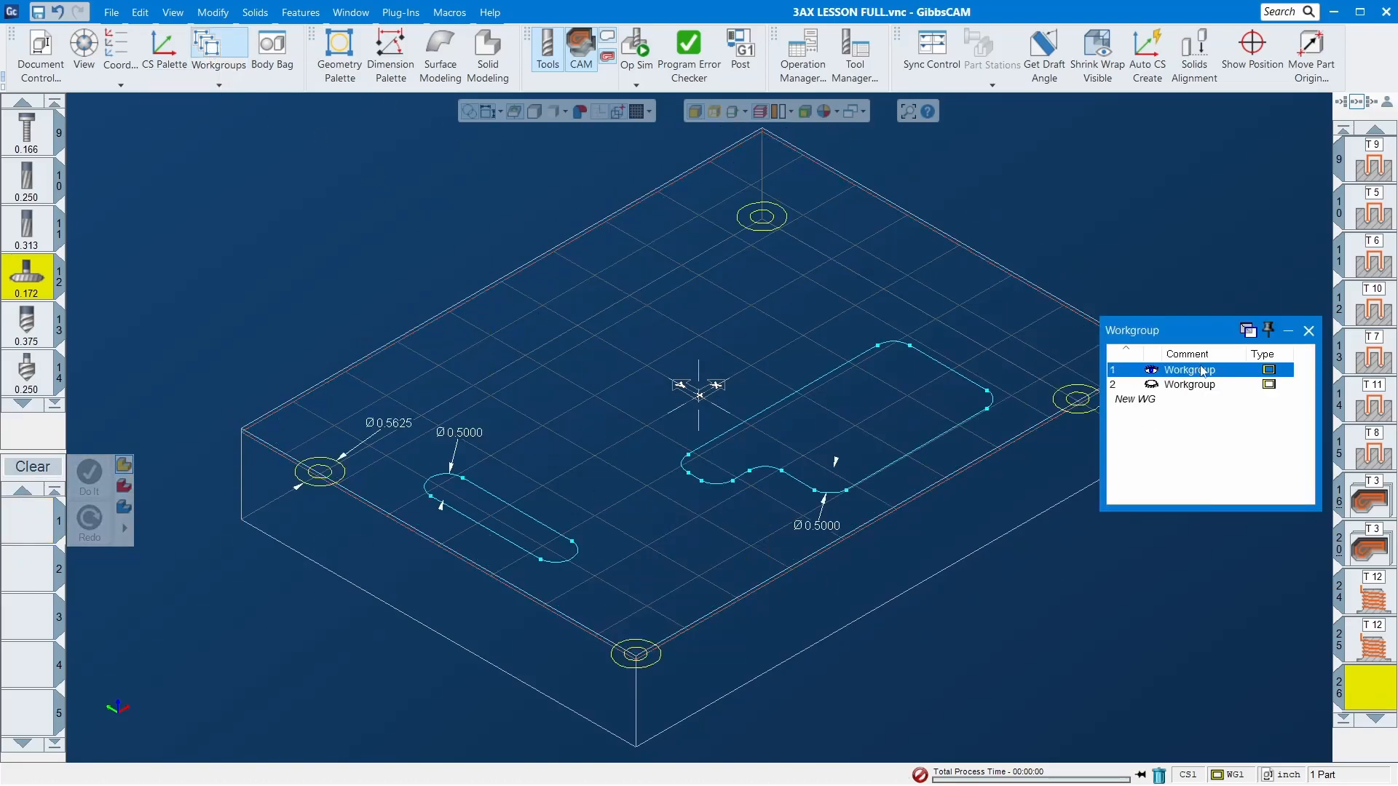
click(1308, 330)
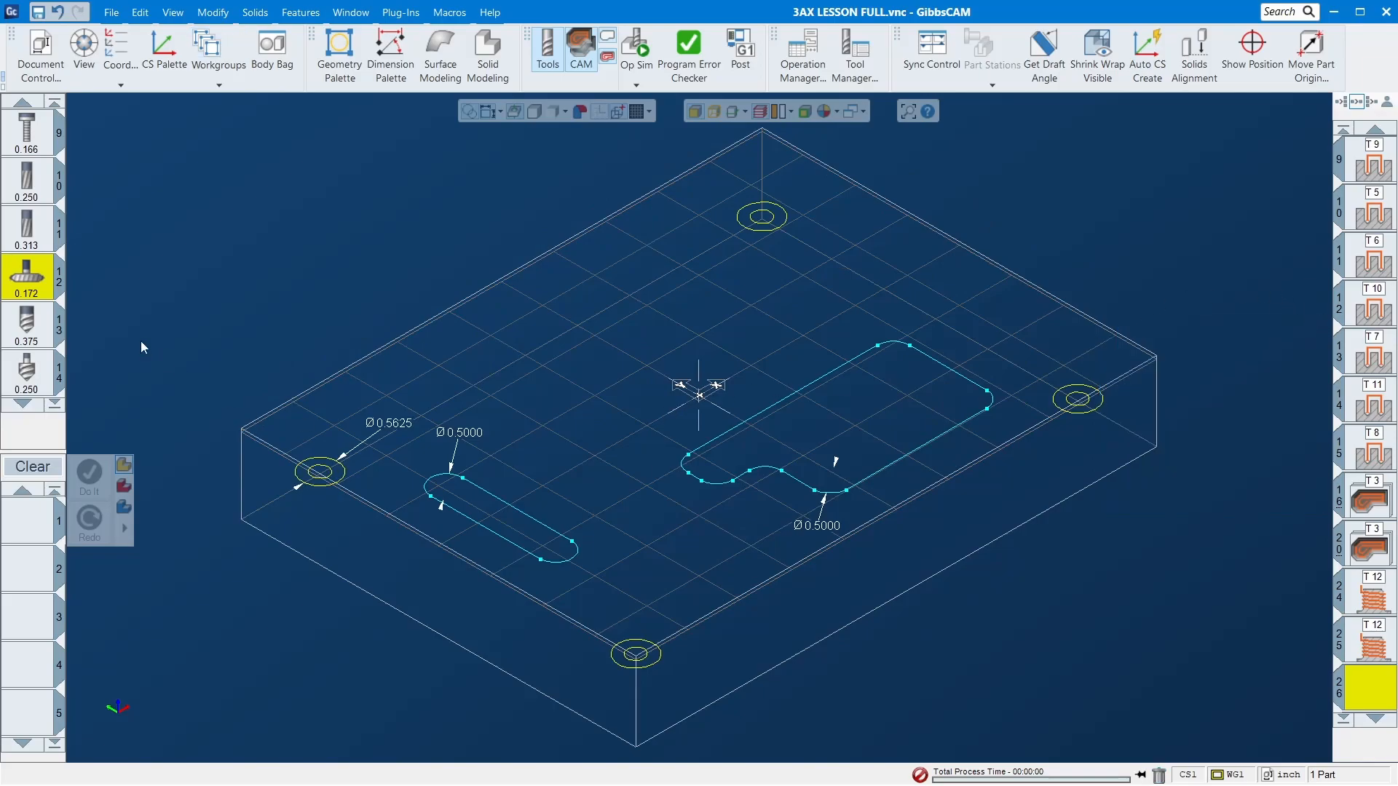
- Create a VoluMill process with tool 2, the 0.375 end mill
scroll(36, 167, up, 2)
scroll(36, 168, up, 3)
drag(32, 179, 33, 517)
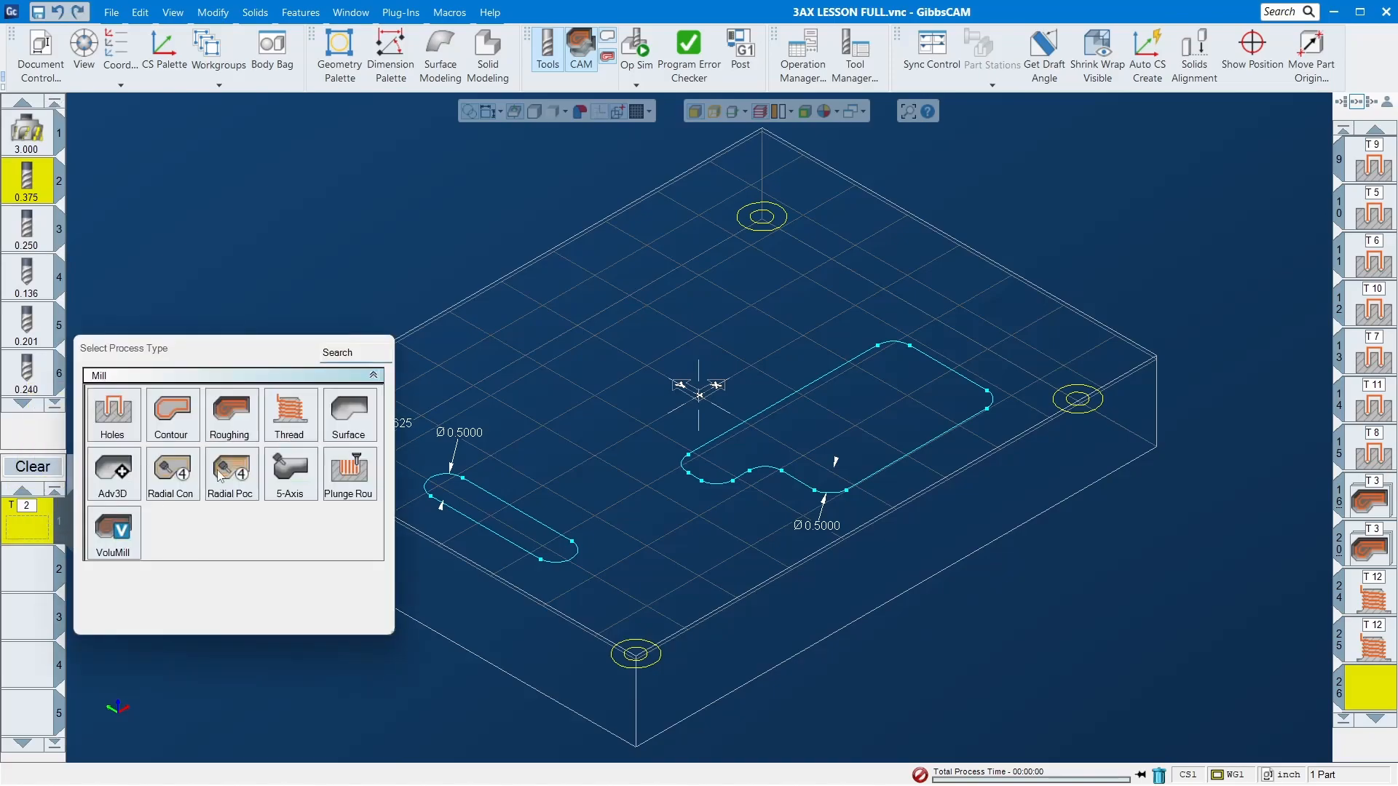
click(103, 546)
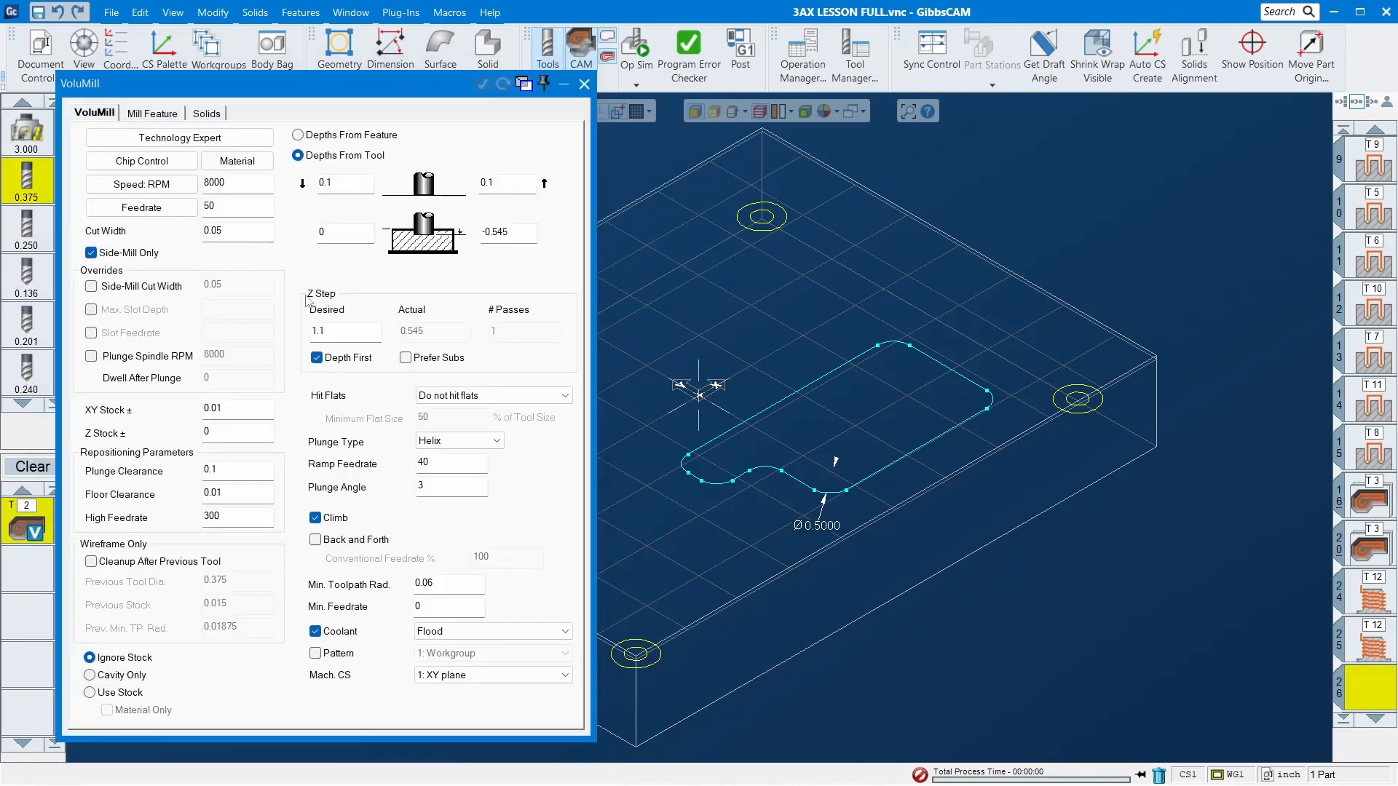
- Set the VoluMill feedrate to 65 and the Z stock to 0.01
key(Tab)
text(65)
key(Tab)
key(Tab)
key(Tab)
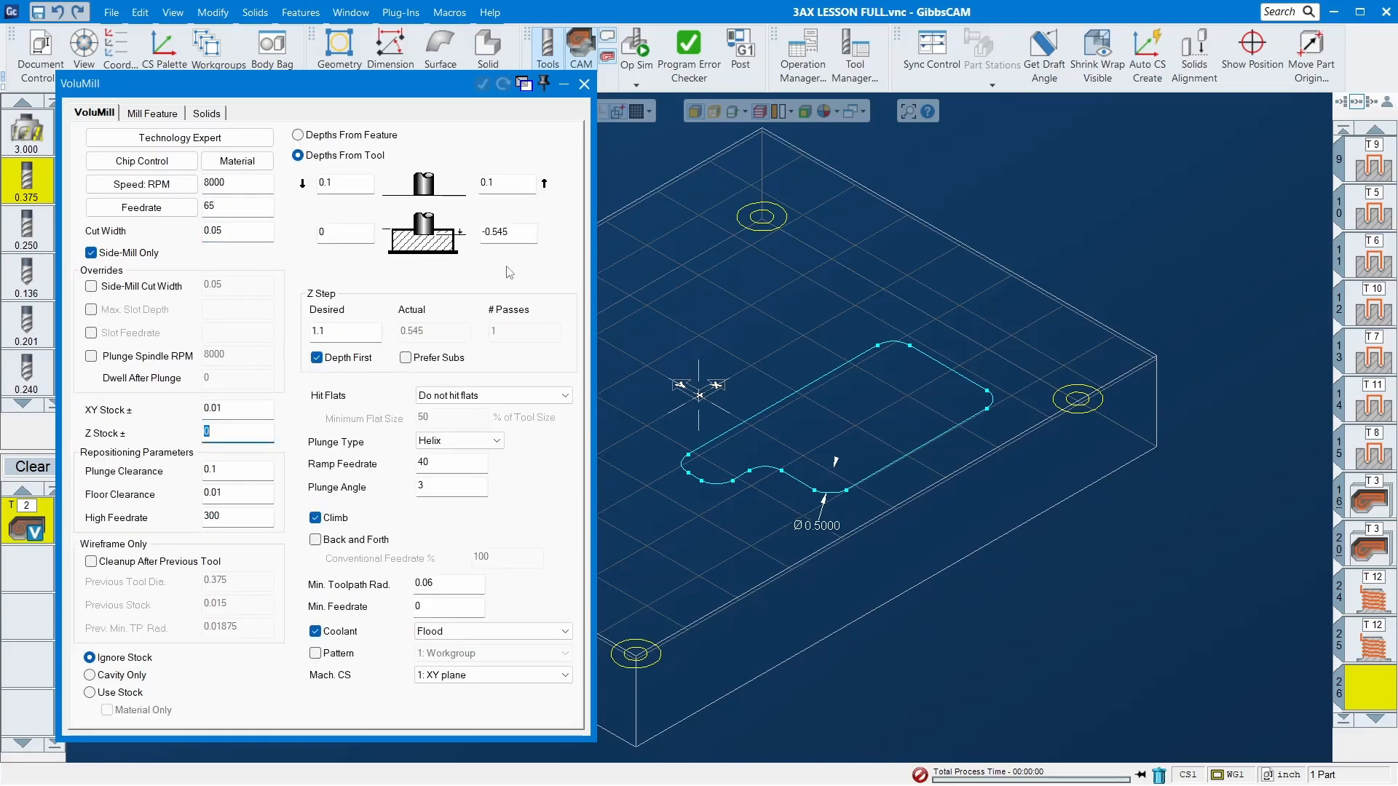
text(0.01)
key(Tab)
- Show the solid and select the large pocket's floor face as the VoluMill machining geometry
drag(428, 98, 423, 304)
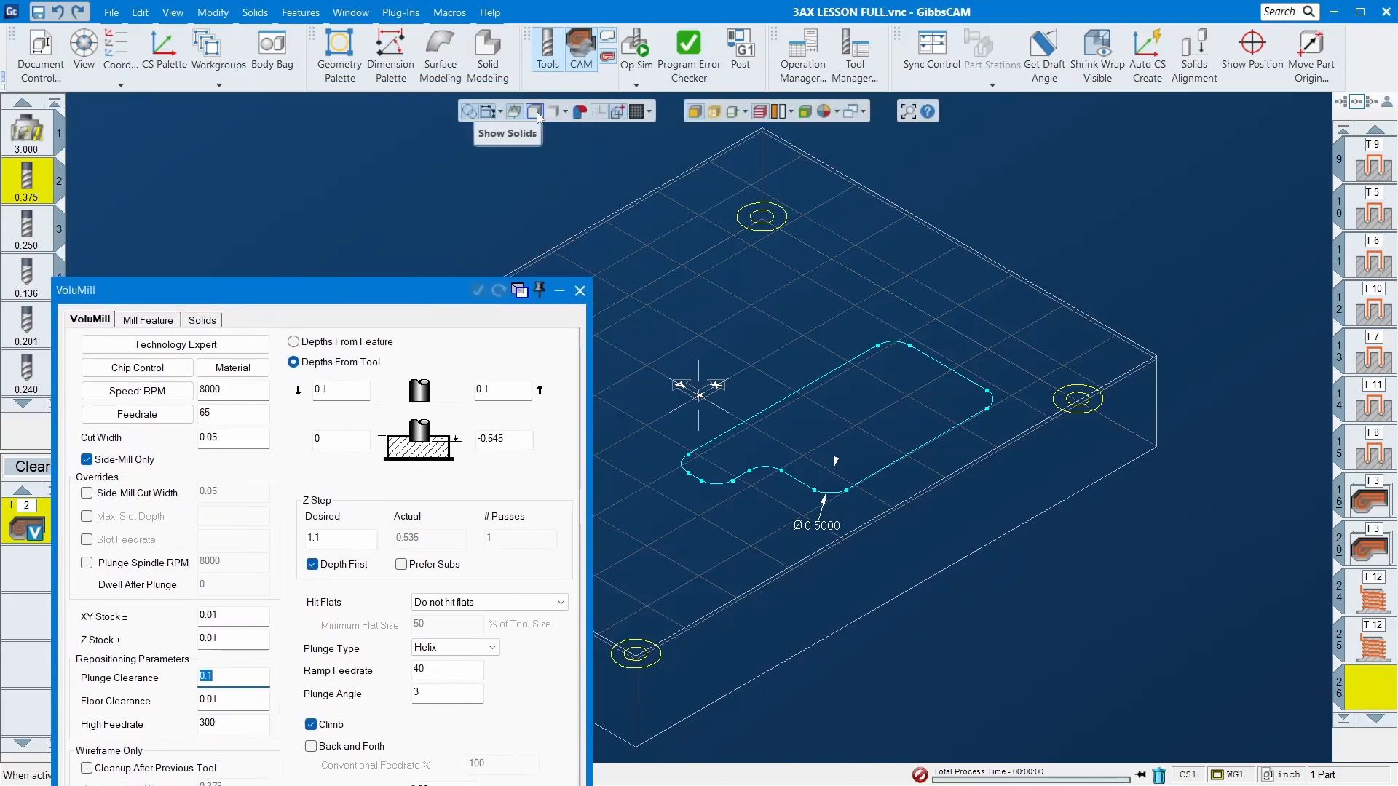
click(473, 111)
click(871, 399)
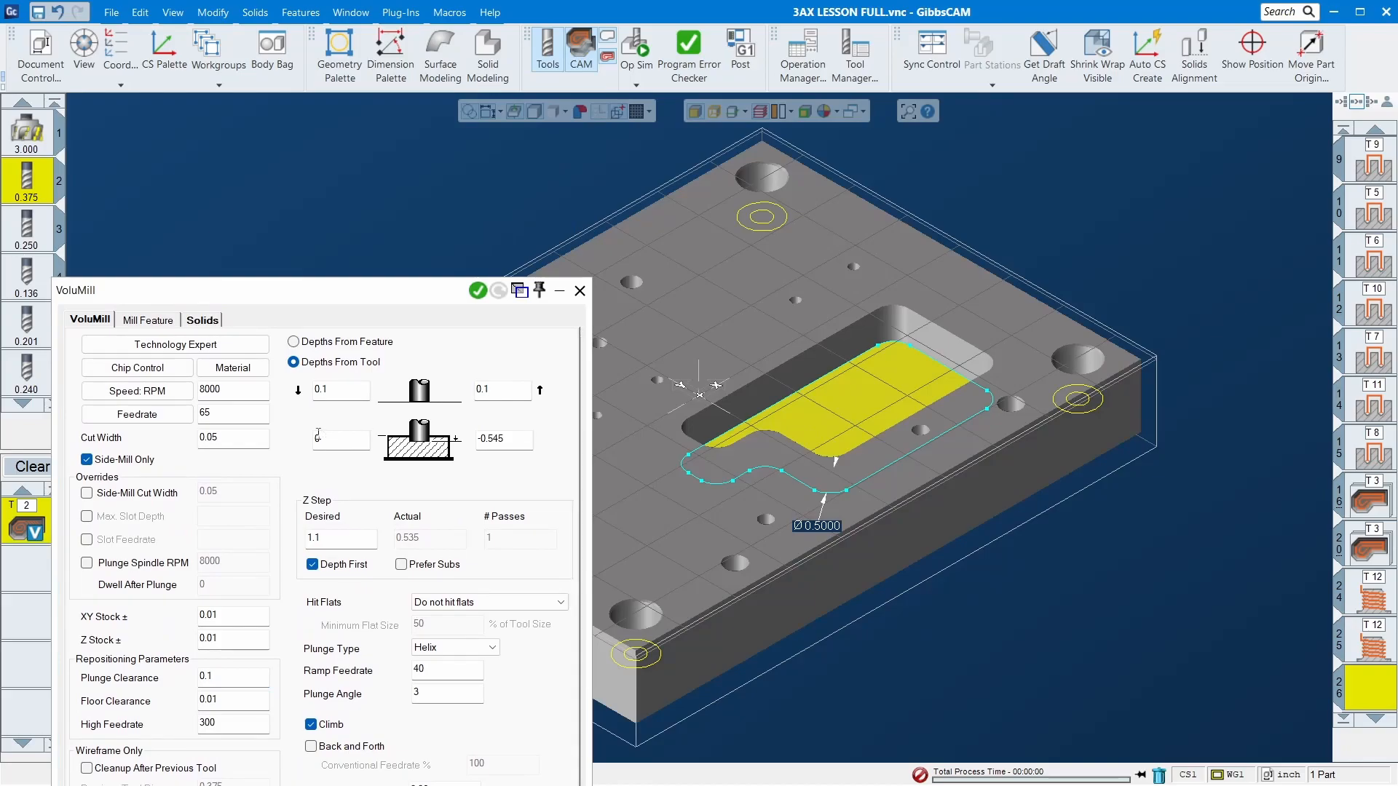
drag(351, 288, 355, 85)
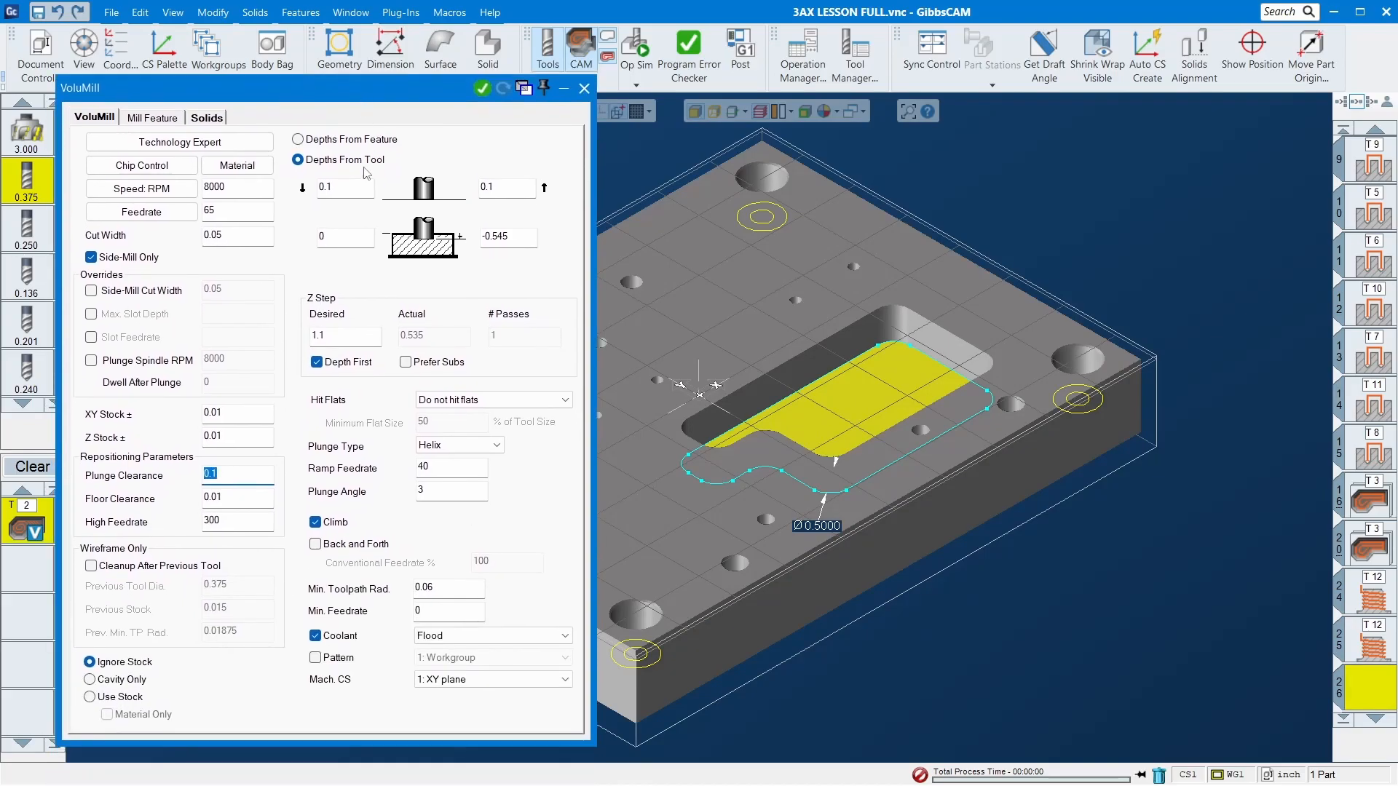
- Set the VoluMill process's final depth to -0.5 and check its Z step and XY stock values
click(503, 237)
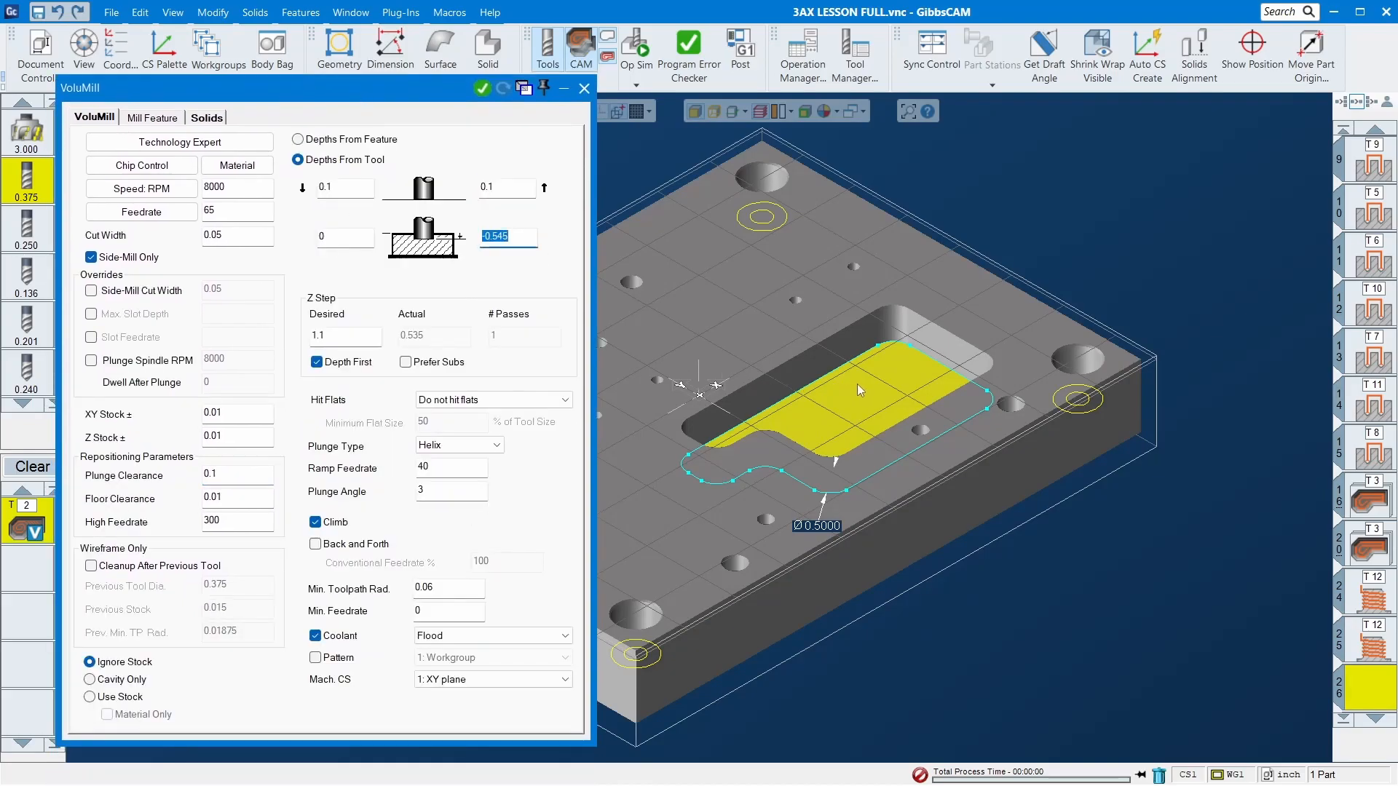
text(-0.5)
click(360, 333)
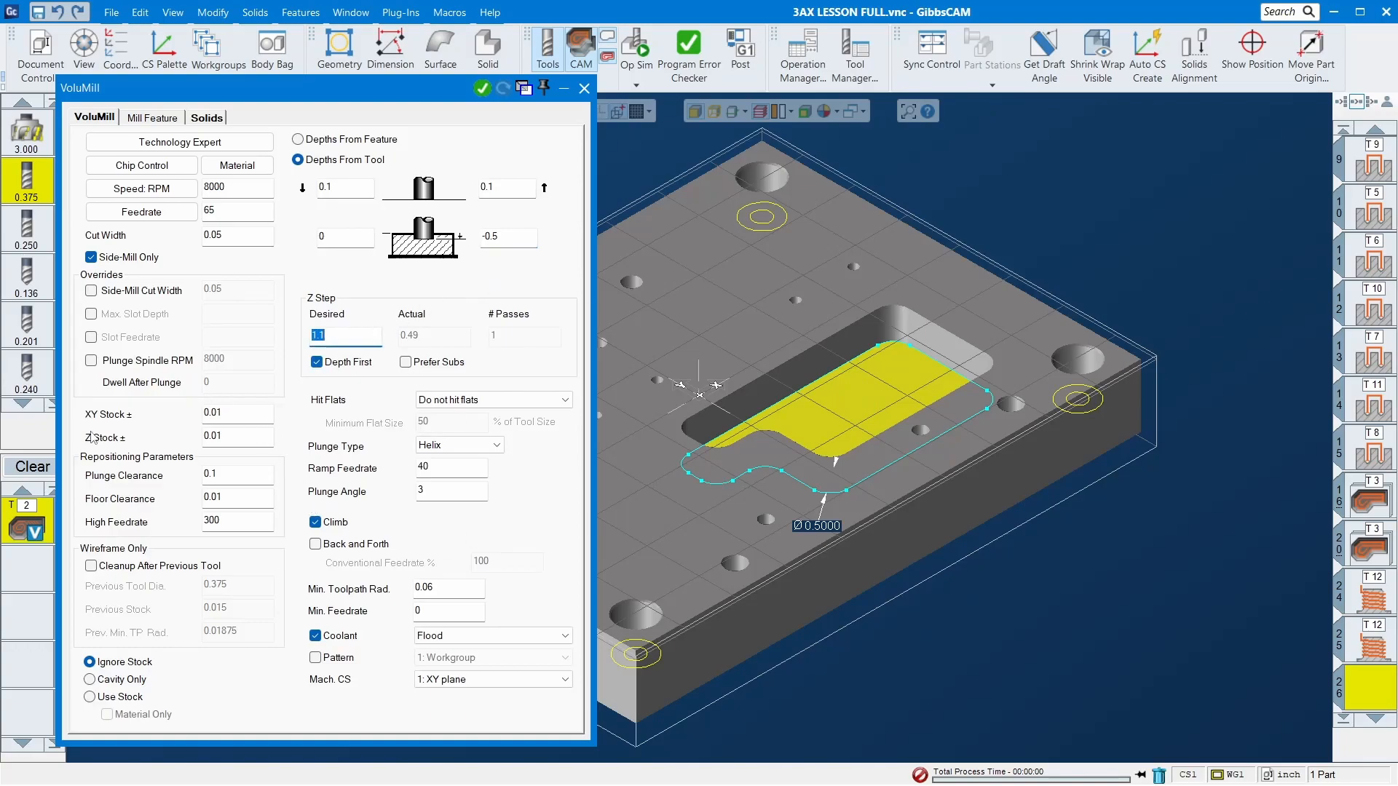
click(245, 416)
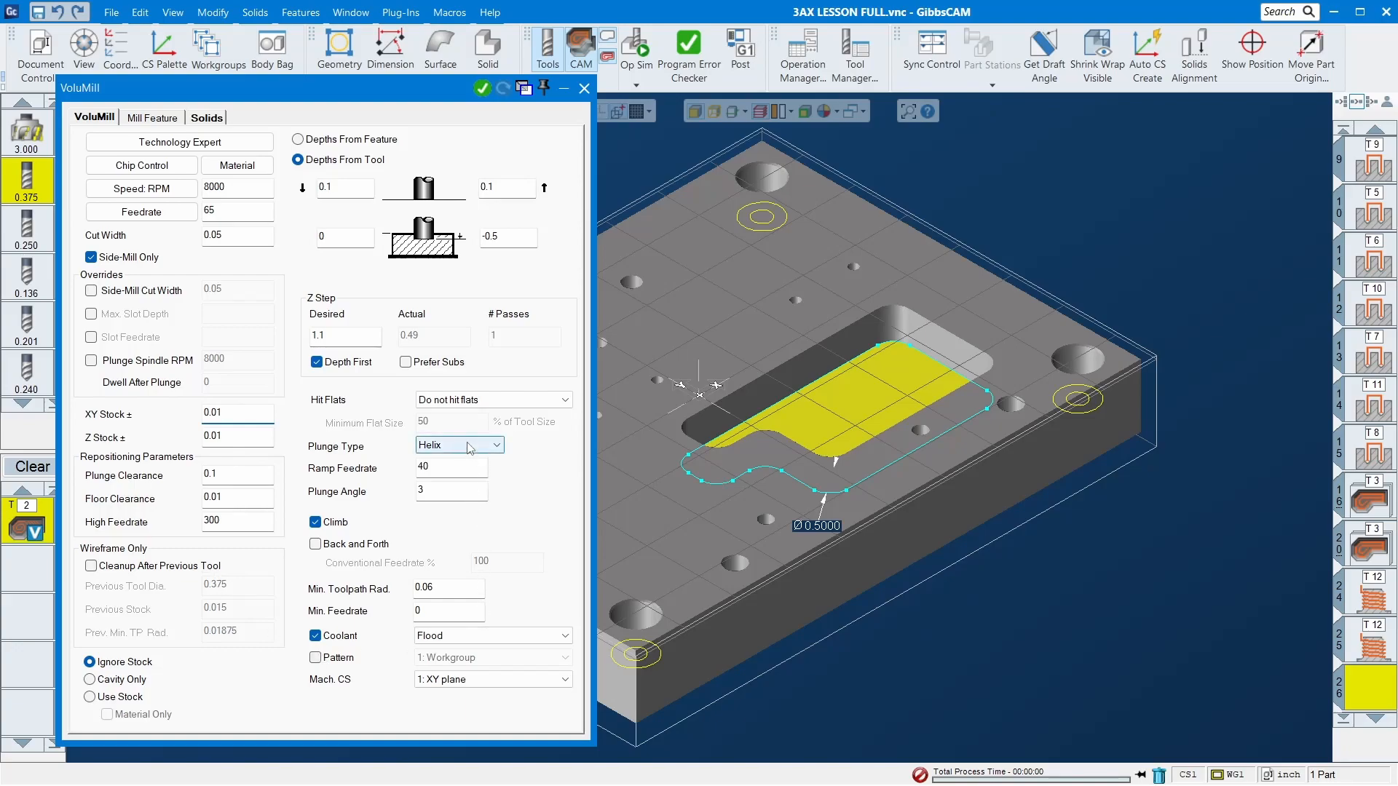
- Set the VoluMill ramp feedrate to 50 and minimum toolpath radius to 0.16875, then generate the pocket toolpath
click(451, 473)
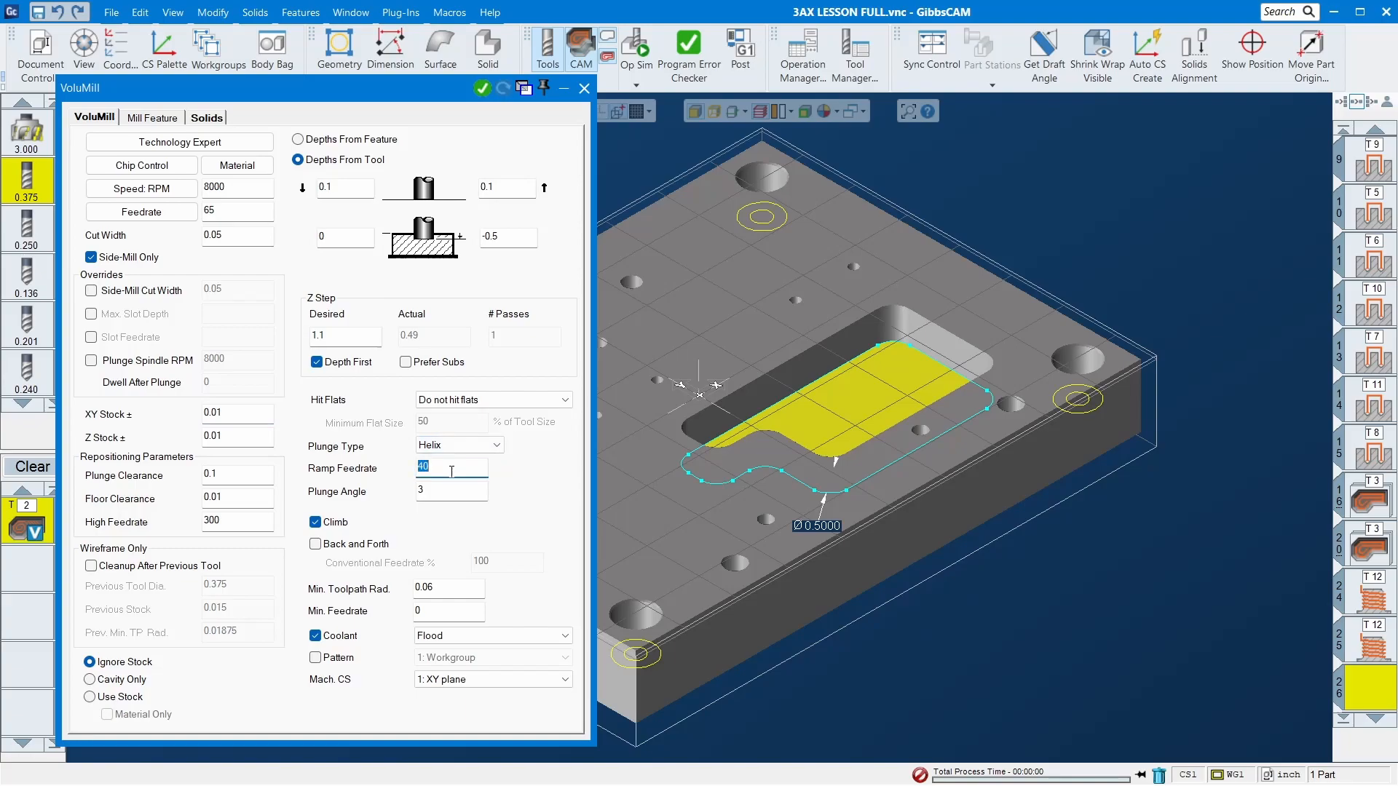
text(50)
key(Tab)
click(471, 592)
text(0.16875)
key(Tab)
key(Return)
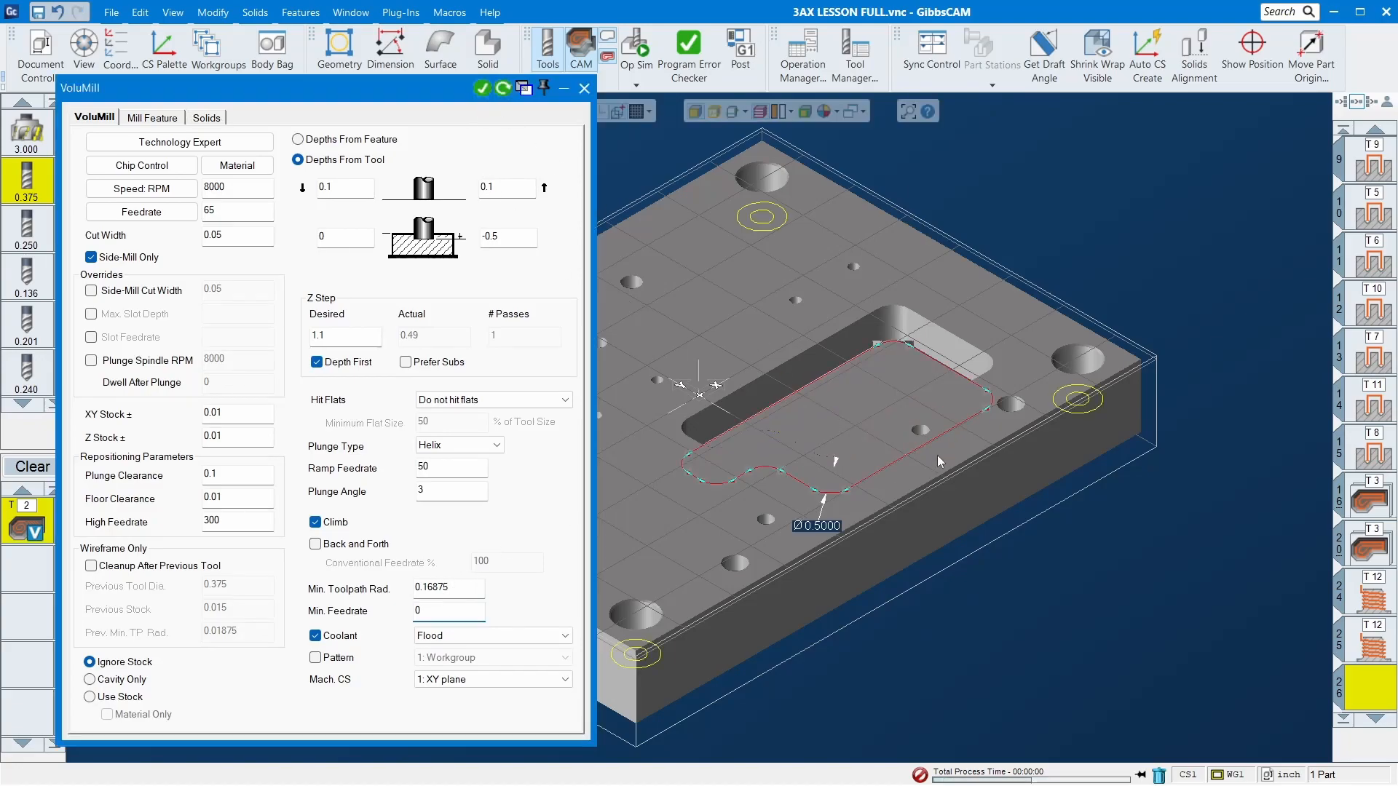
- Set the VoluMill minimum toolpath radius to 0.06, regenerate the pocket toolpath and close the process settings
middle_drag(1024, 379, 827, 567)
click(455, 586)
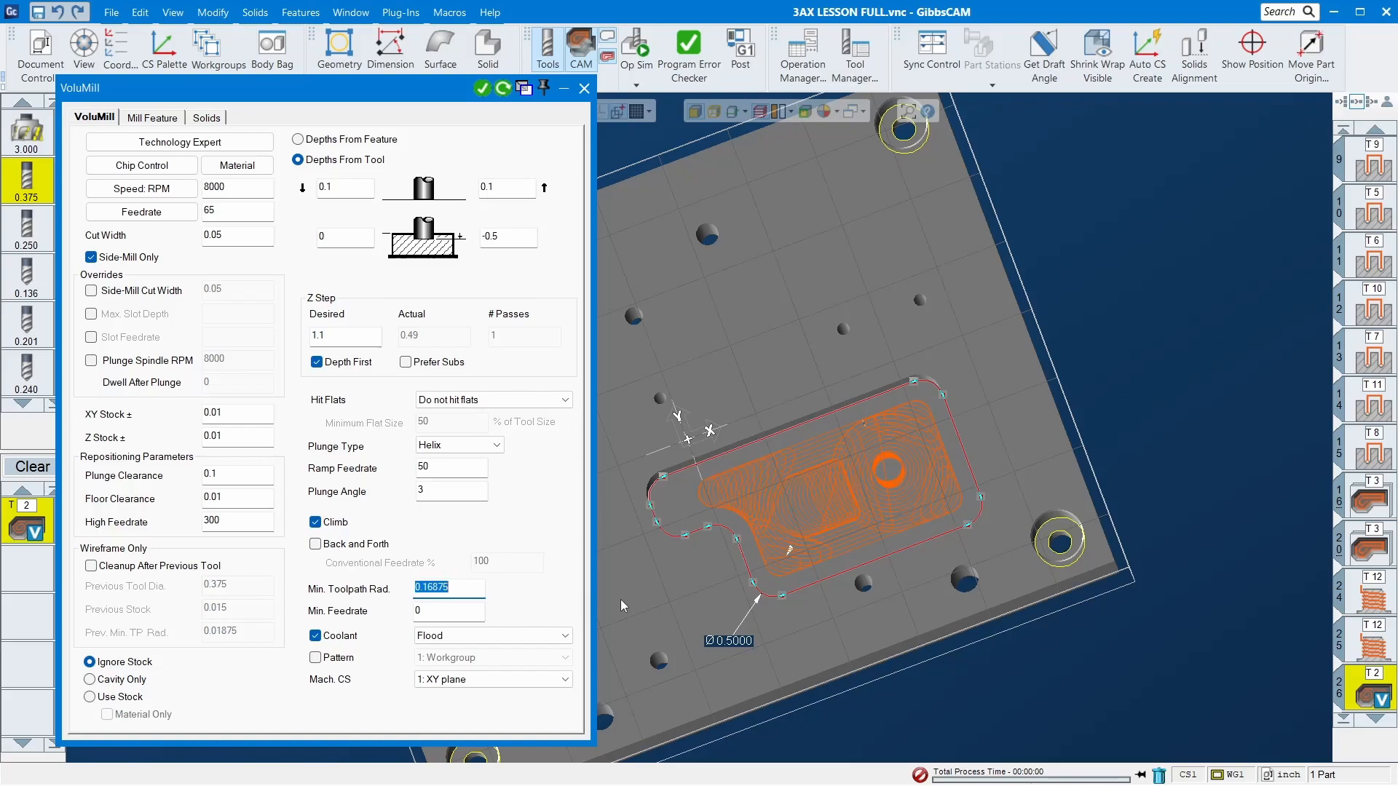
text(0.06)
key(Tab)
click(512, 95)
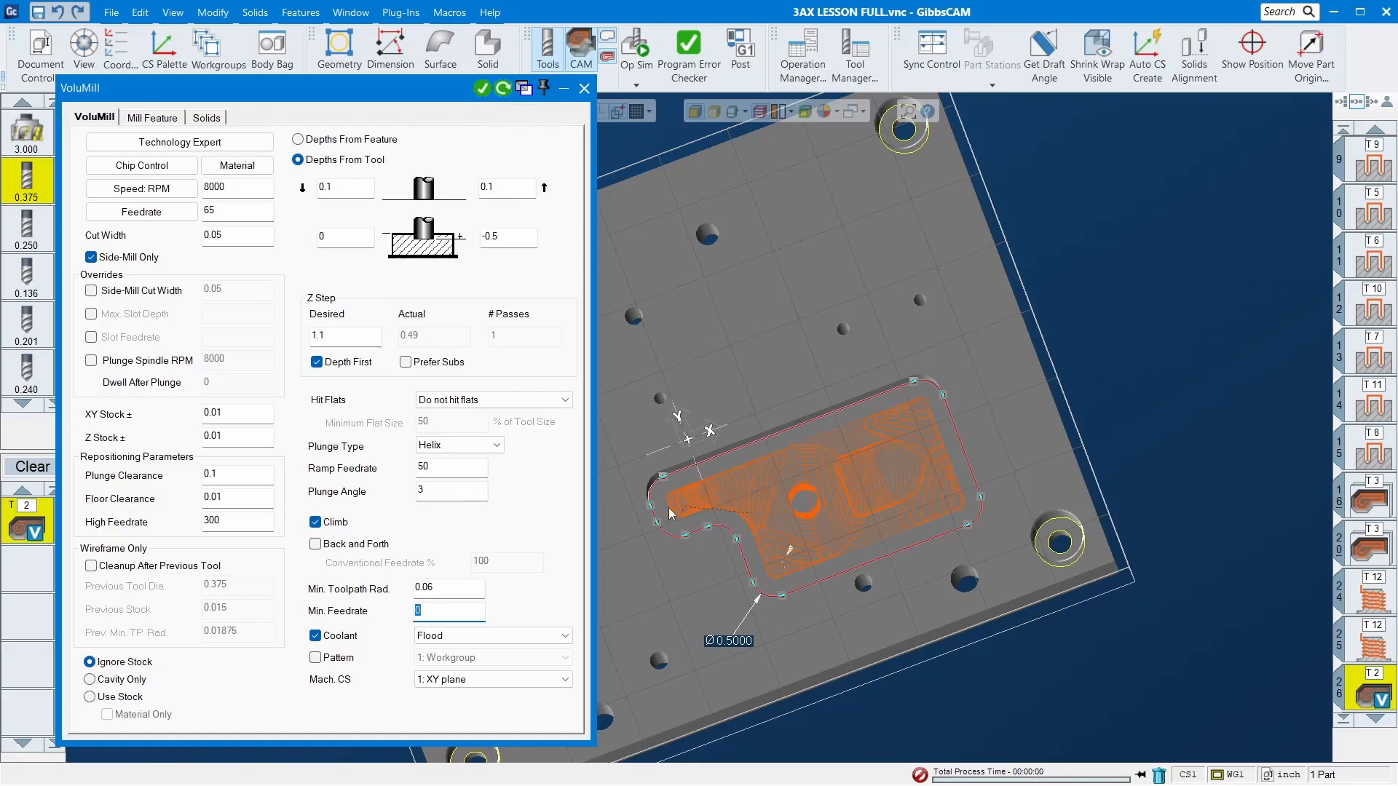
middle_drag(816, 537, 655, 262)
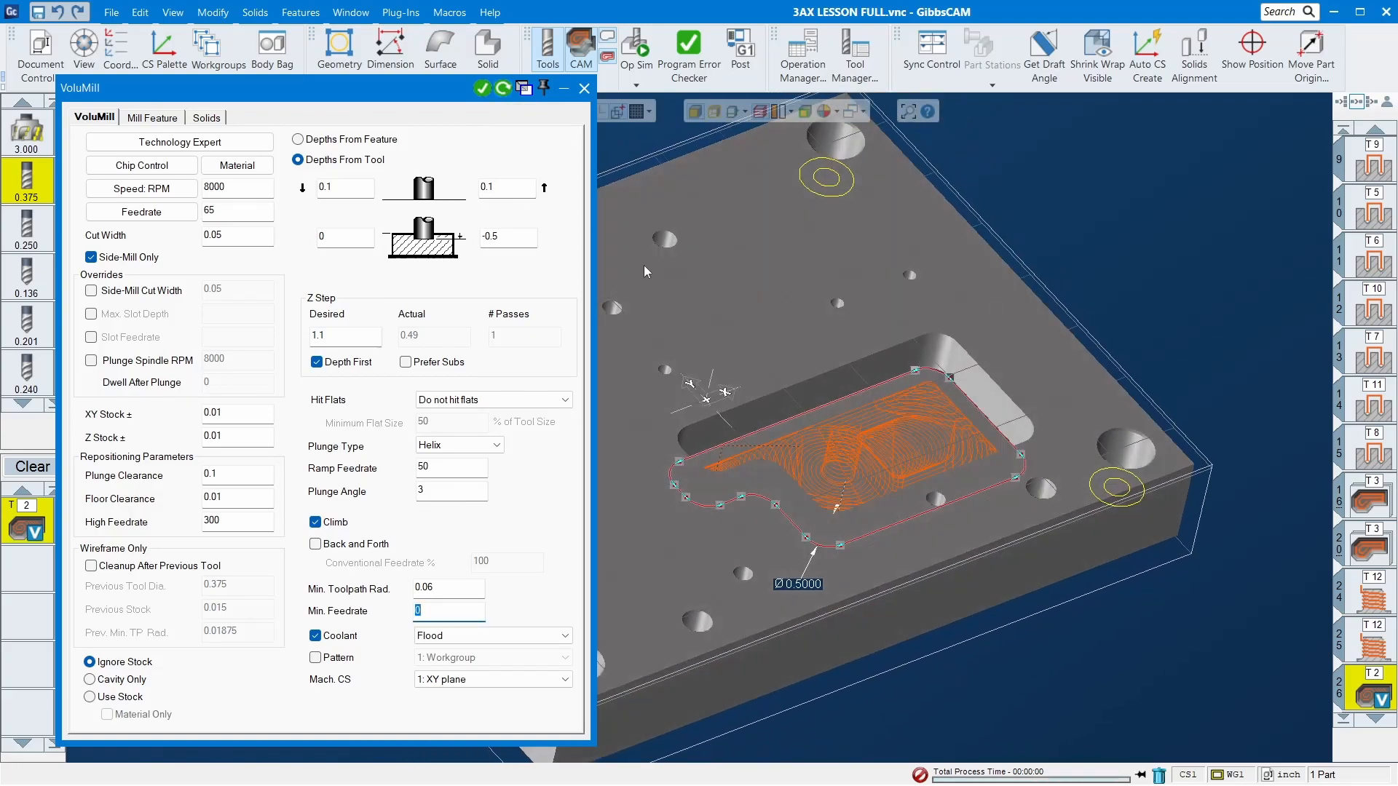
click(584, 88)
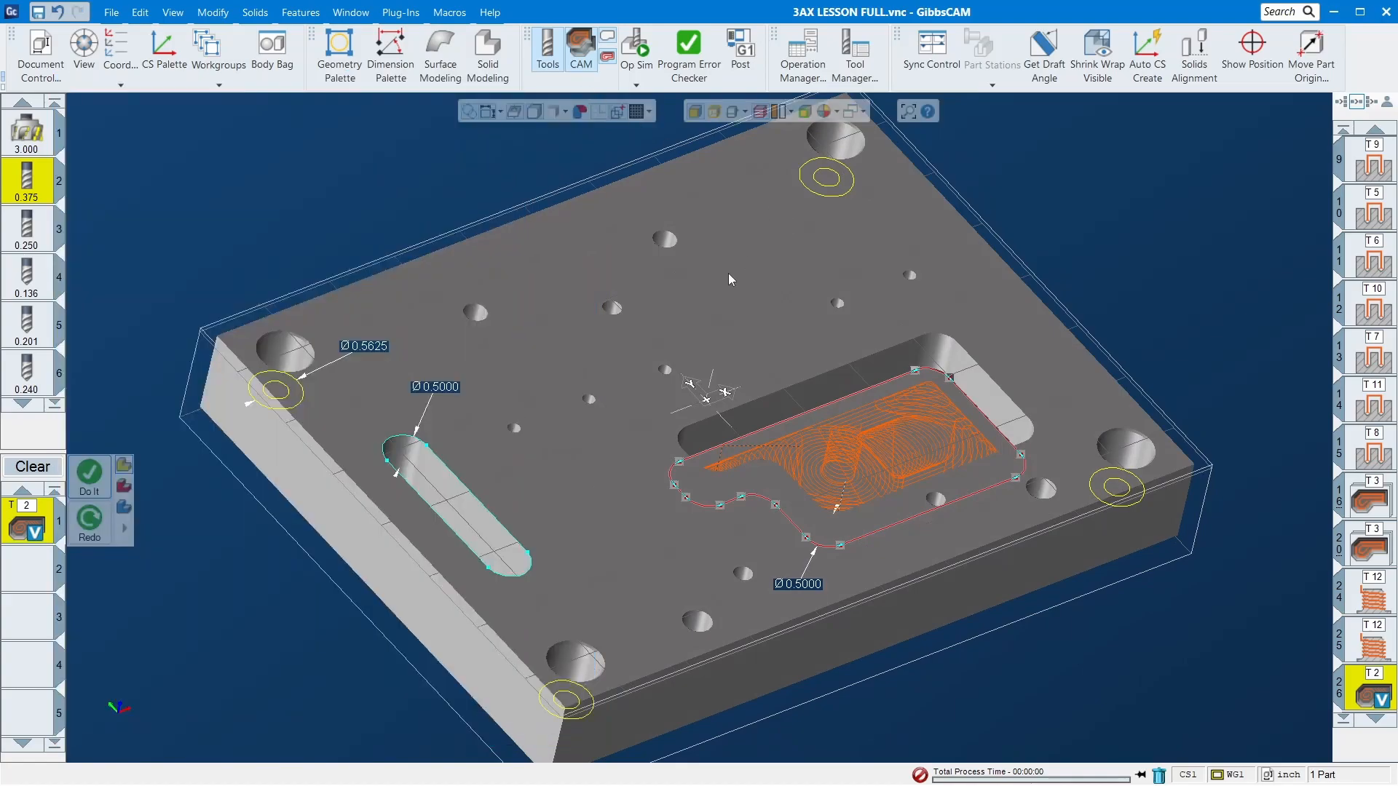
- Switch to workgroup 2, select the plate and stock outlines, and reopen the VoluMill process
click(207, 45)
click(1192, 385)
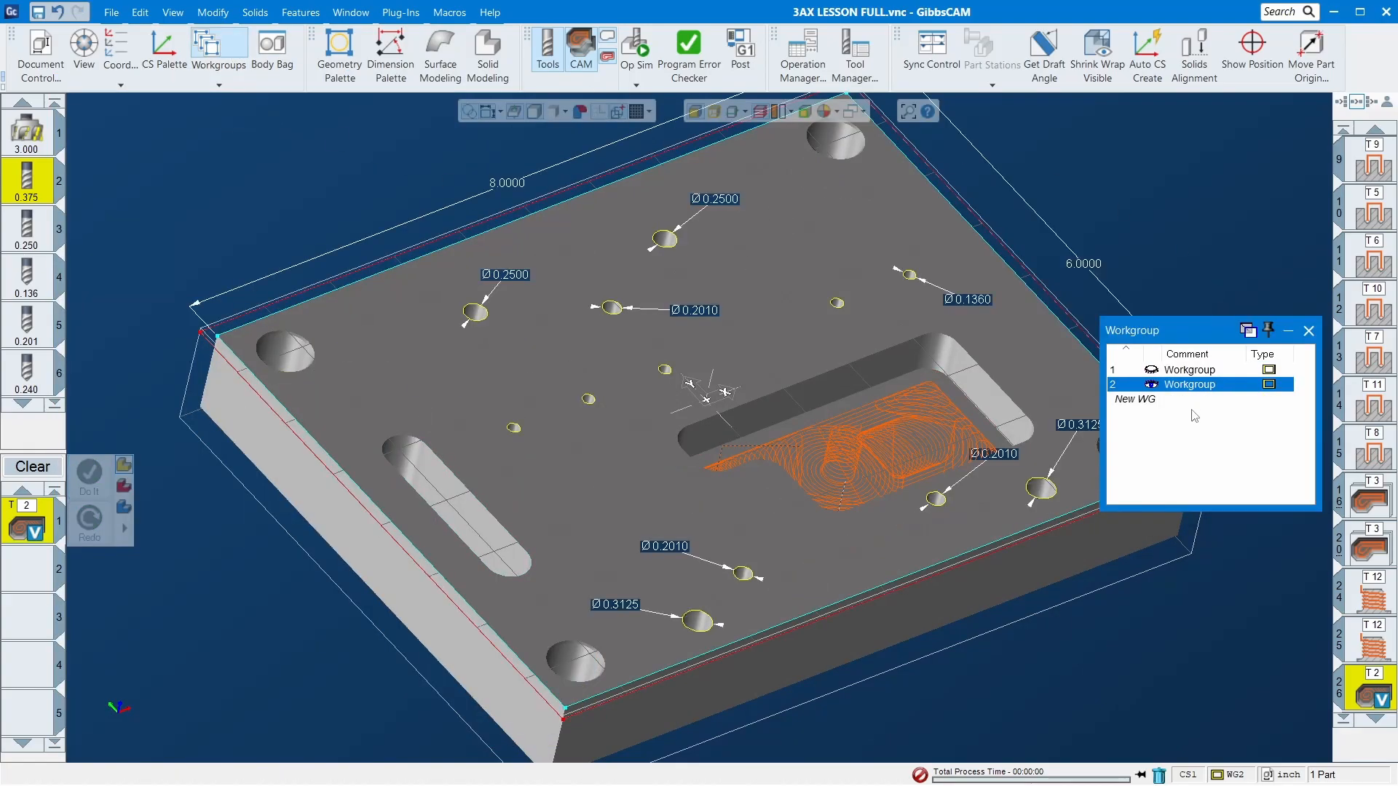
click(990, 255)
double_click(224, 360)
click(89, 477)
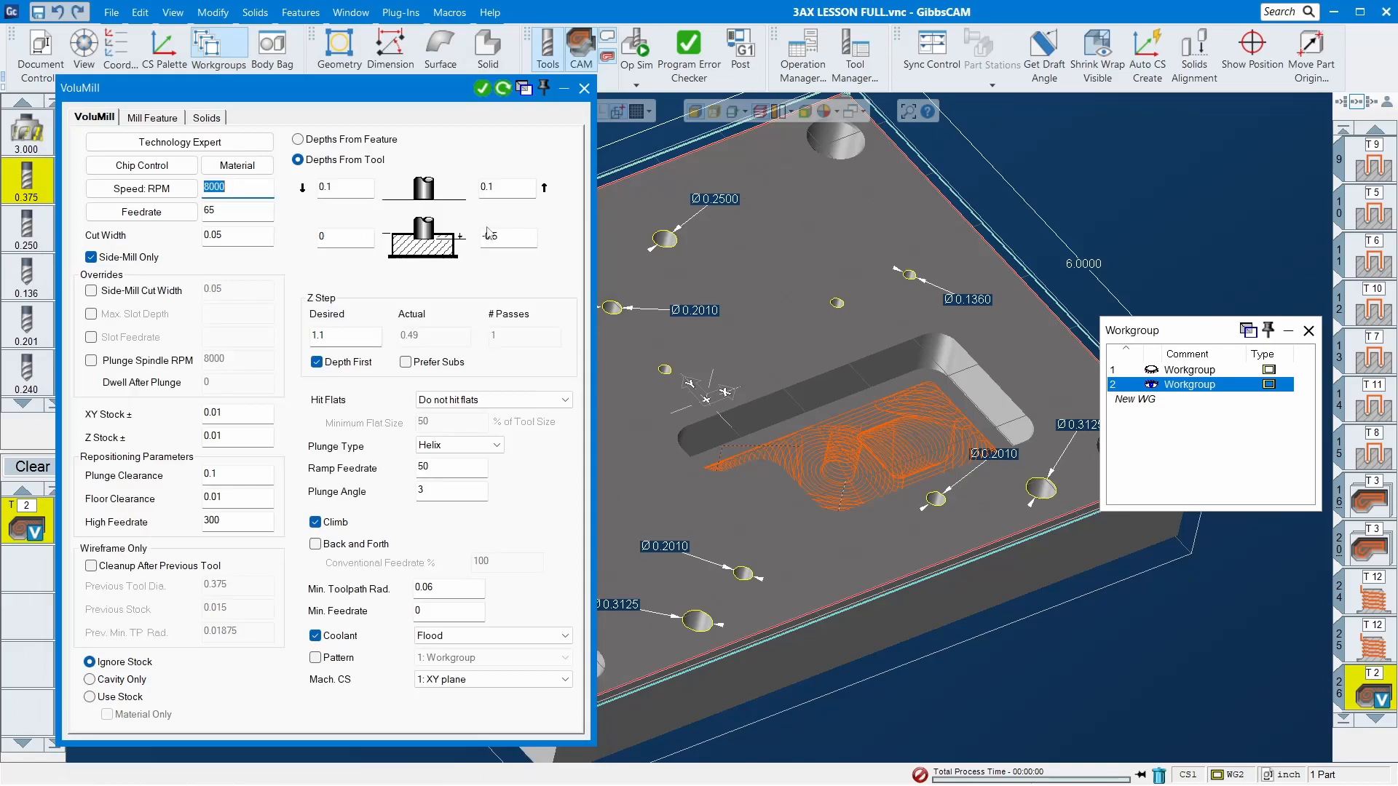
- Set the VoluMill Z stock to 0 and final depth to -1.02, and generate the operation around the plate's perimeter
double_click(234, 436)
text(0)
key(Tab)
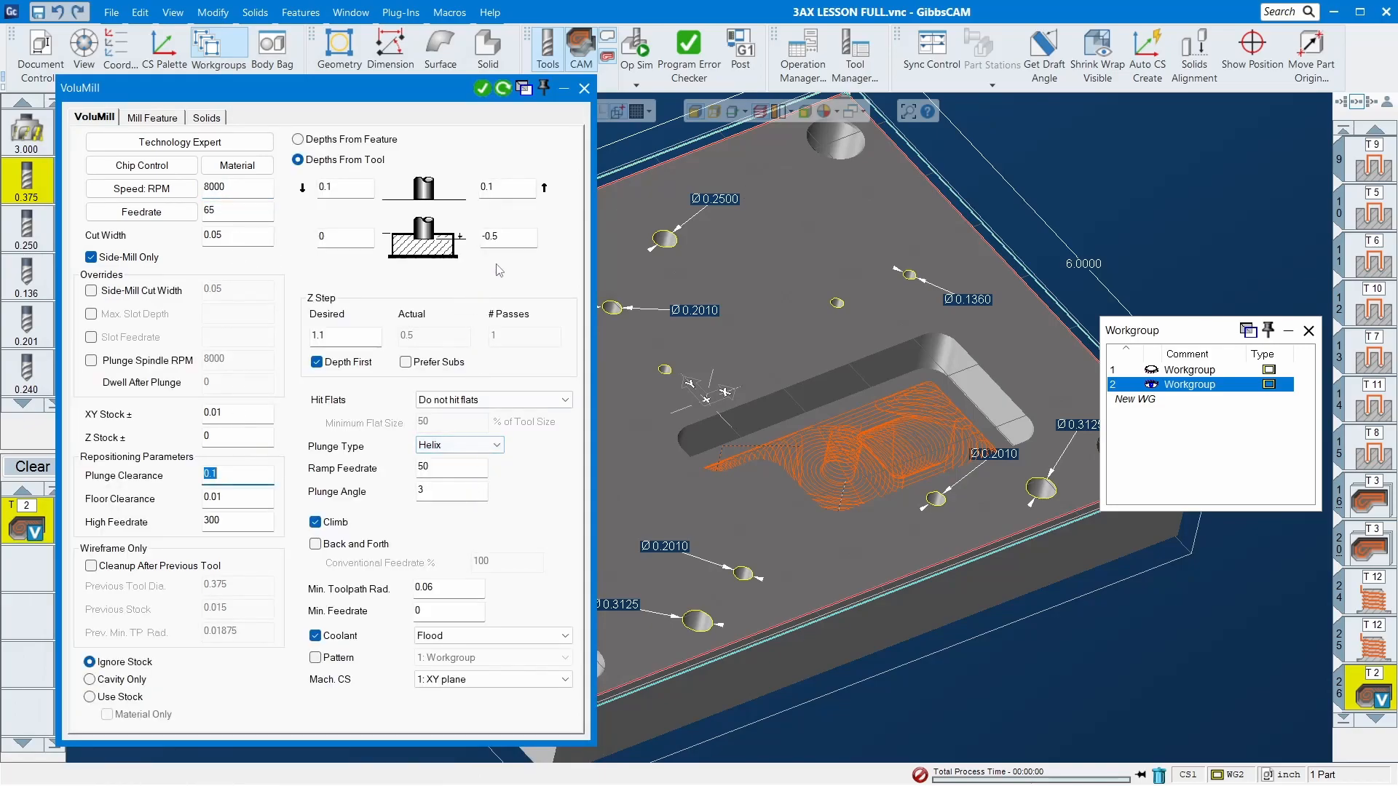
double_click(502, 237)
text(-1)
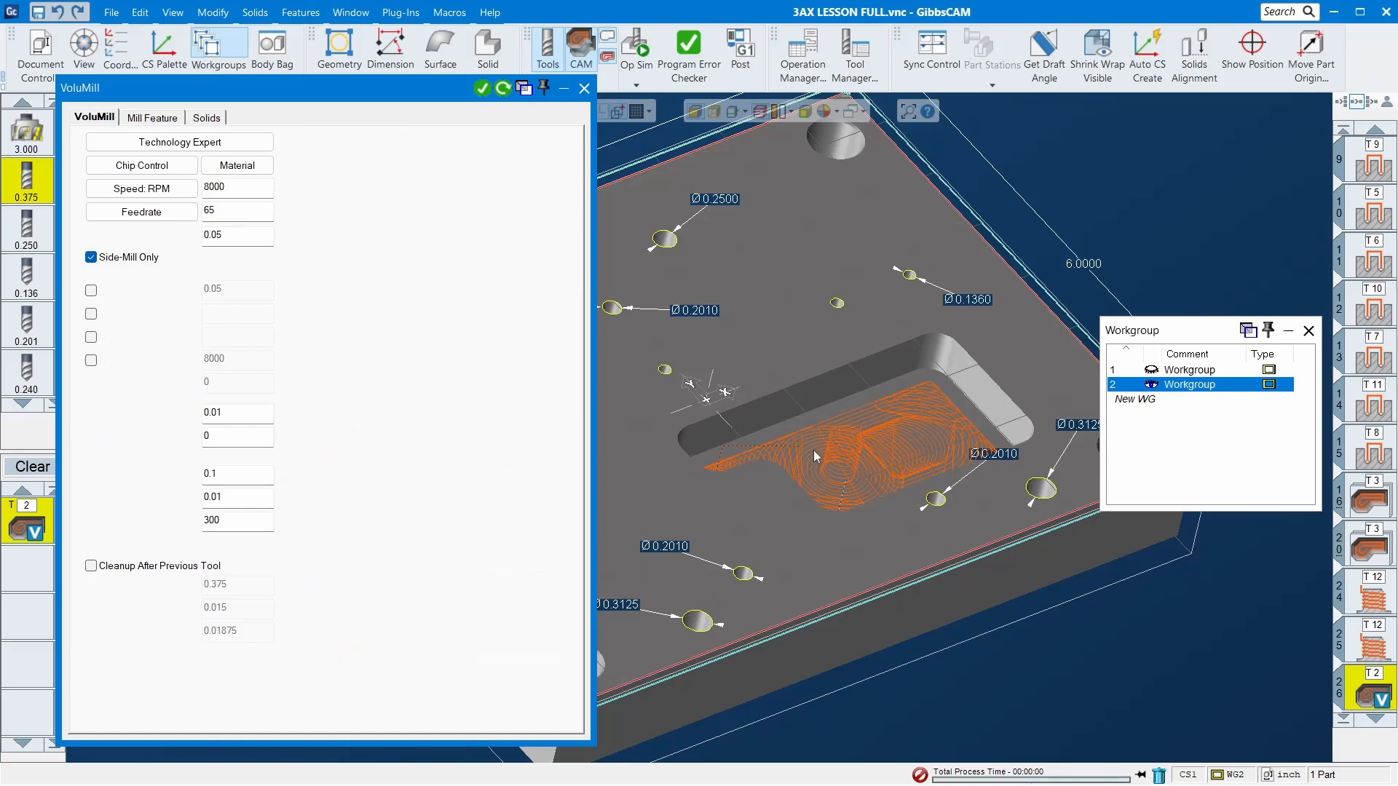
text(.02)
key(Tab)
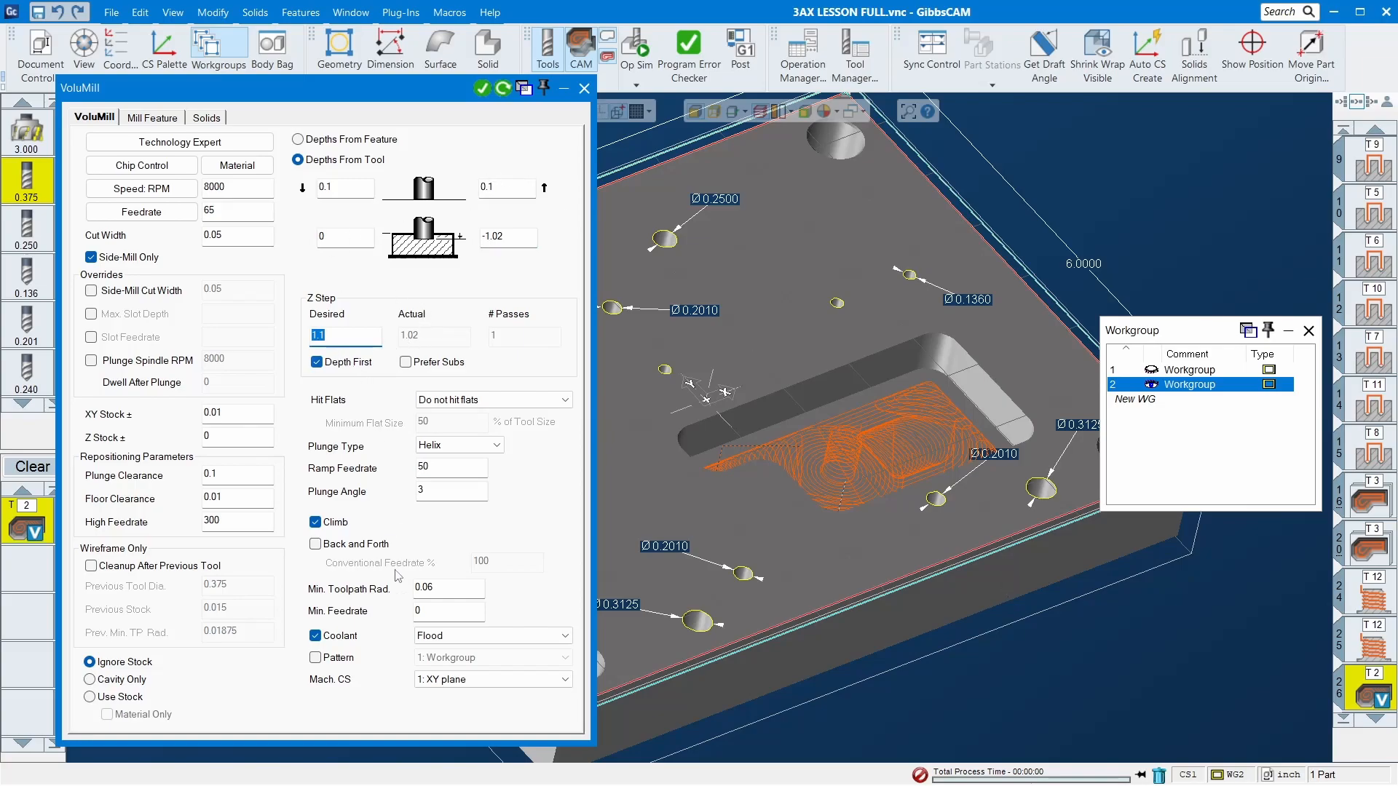
click(481, 88)
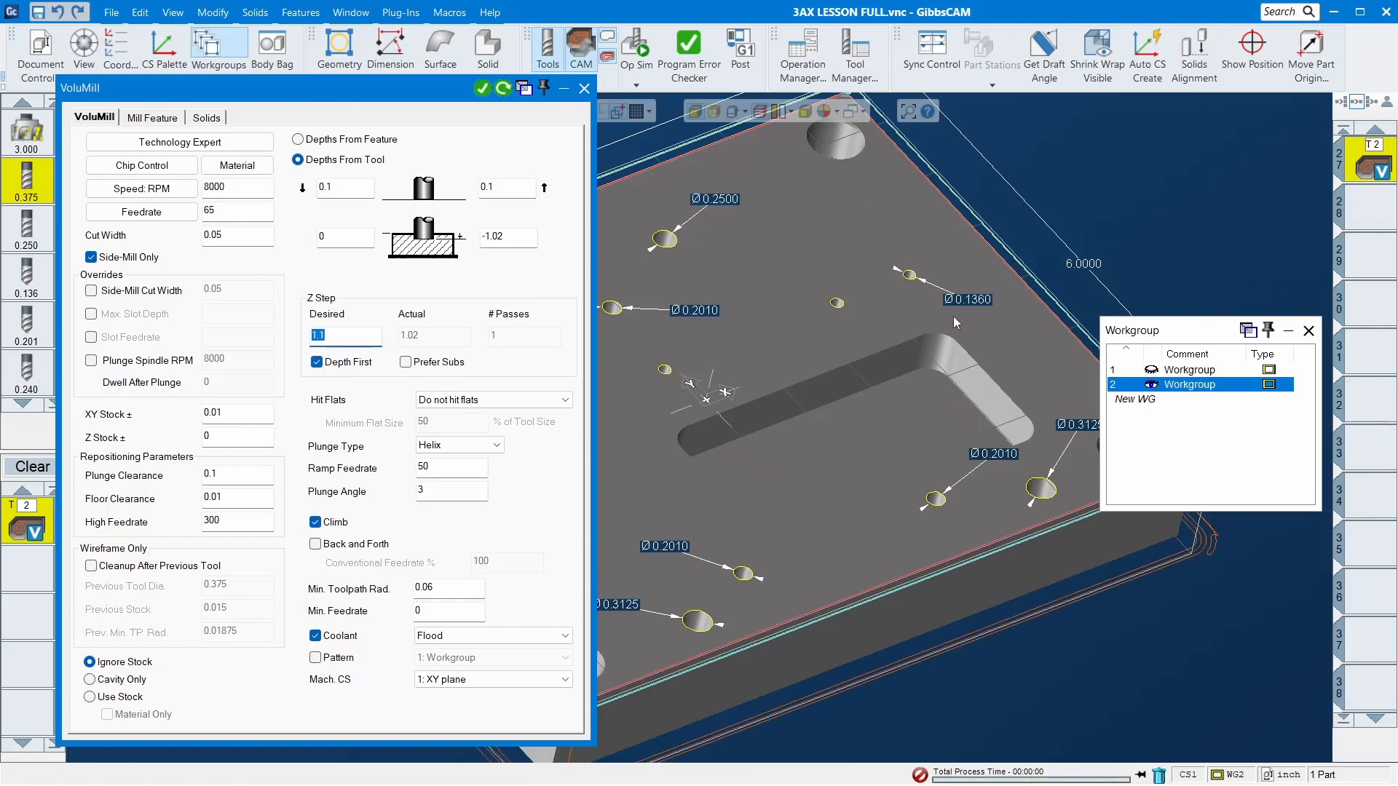
click(584, 88)
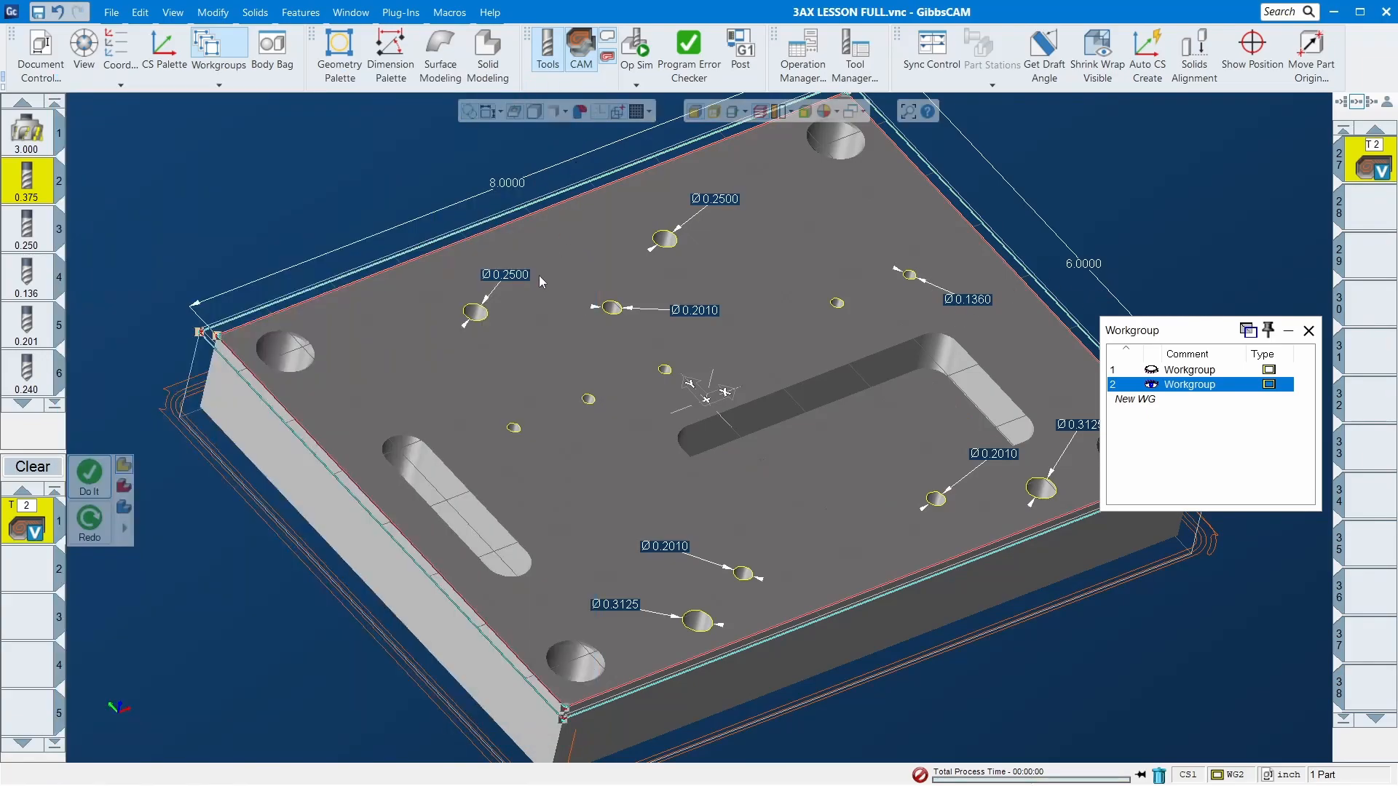
- Switch to workgroup 1, try to generate a VoluMill operation from the slot outline, and inspect the slot
click(1207, 371)
click(452, 474)
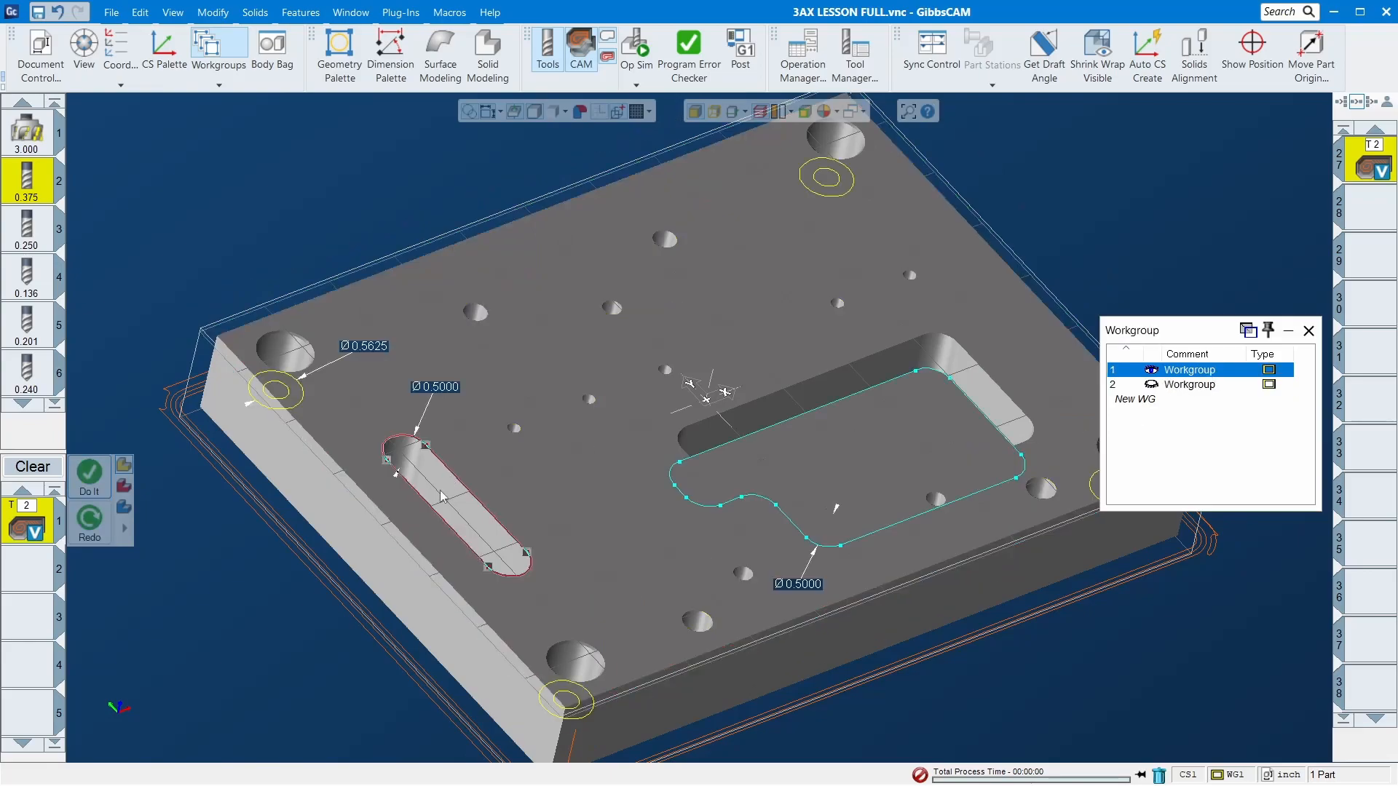
click(88, 475)
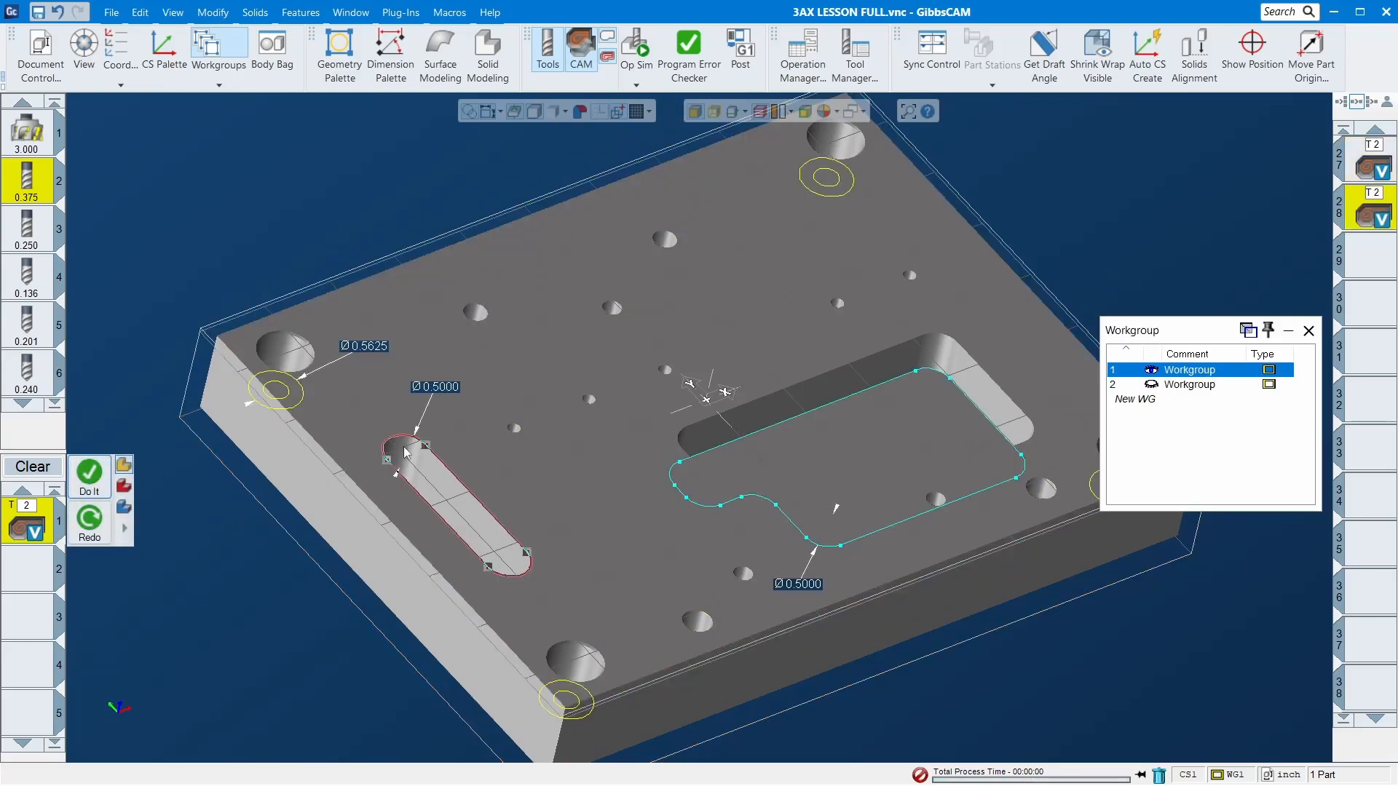
middle_drag(466, 553, 206, 631)
shift+drag(284, 386, 515, 617)
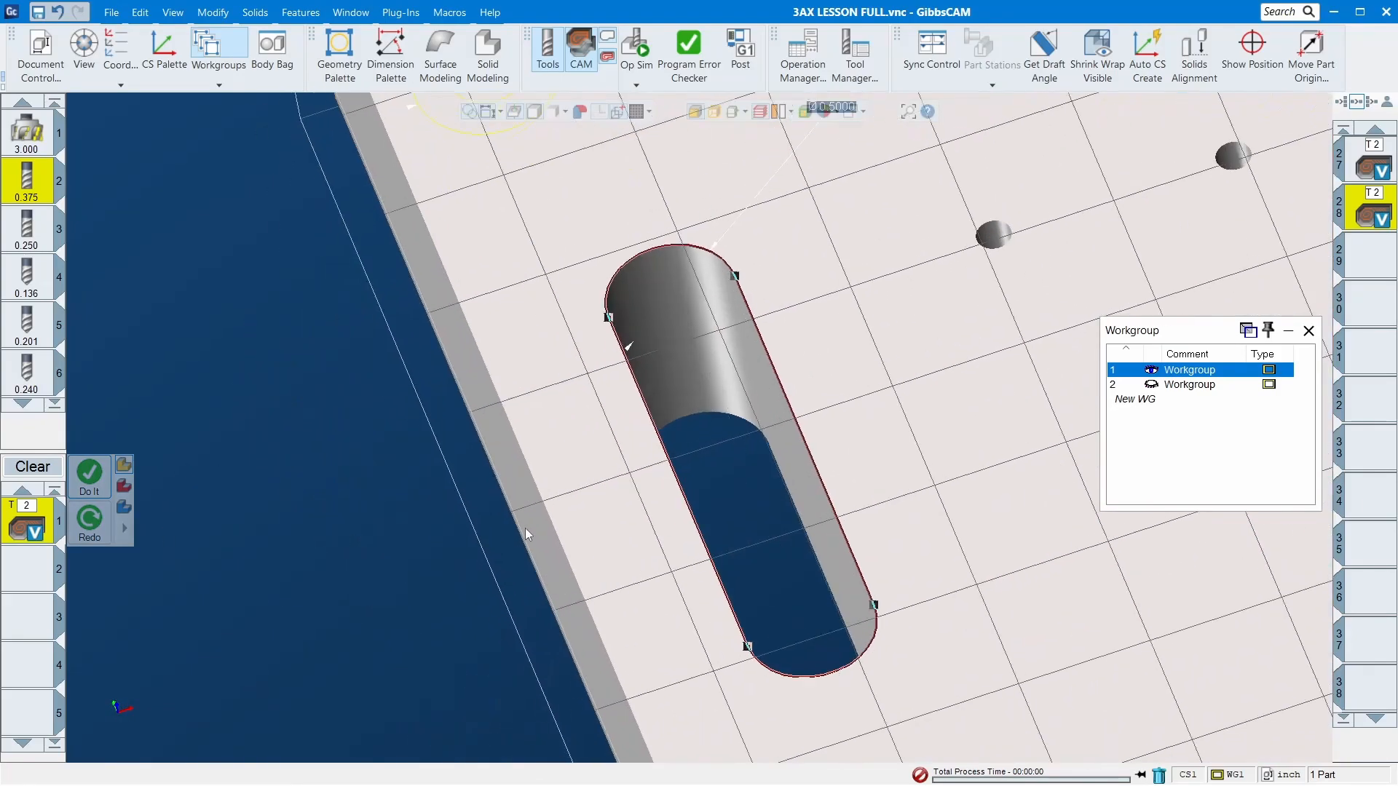
middle_drag(386, 535, 527, 530)
middle_drag(365, 470, 1314, 211)
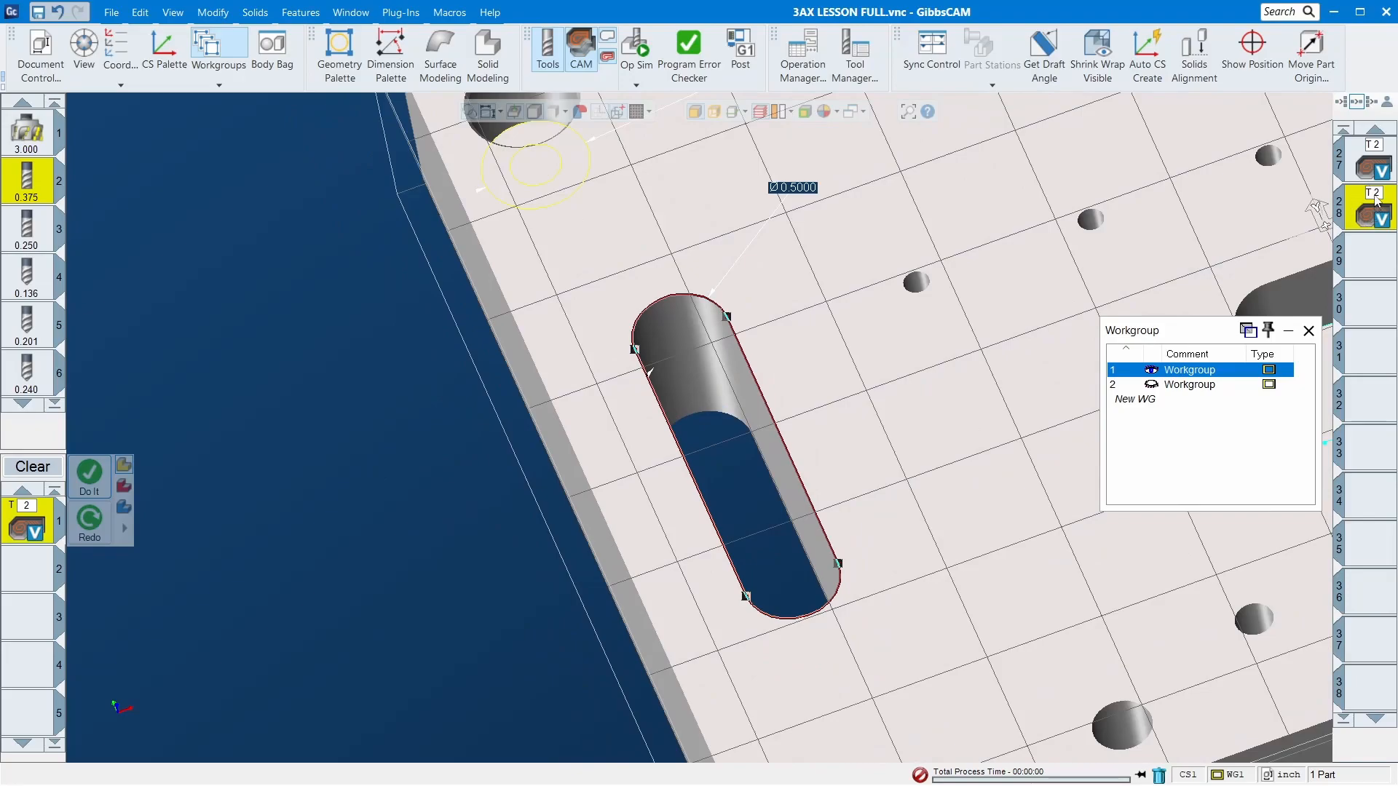
- Delete the slot's VoluMill operation, close the workgroup list and restore the isometric view
key(Delete)
click(1308, 330)
click(184, 323)
key(ctrl+i)
key(ctrl+u)
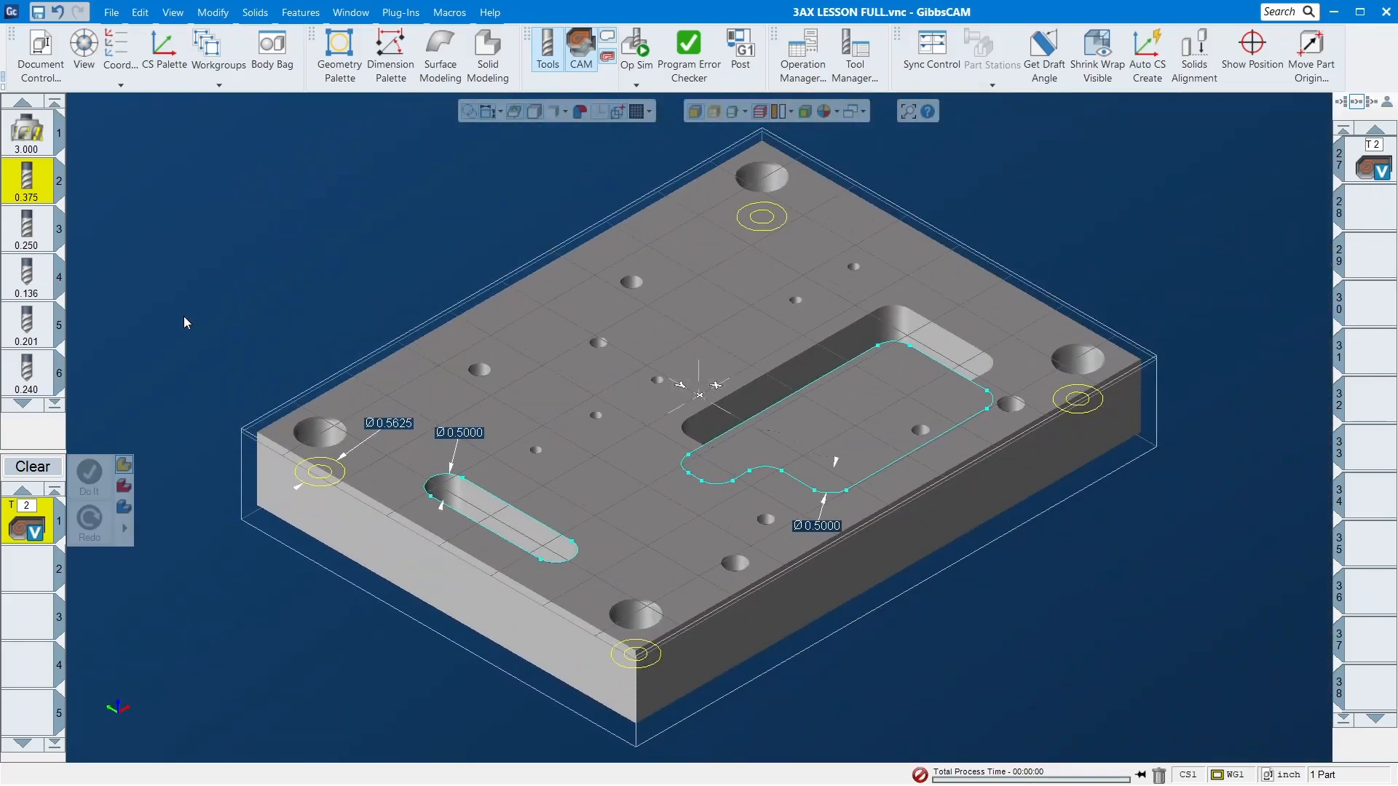
- Clear the process list and create a Roughing process with tool 2, the 0.375 end mill
click(33, 466)
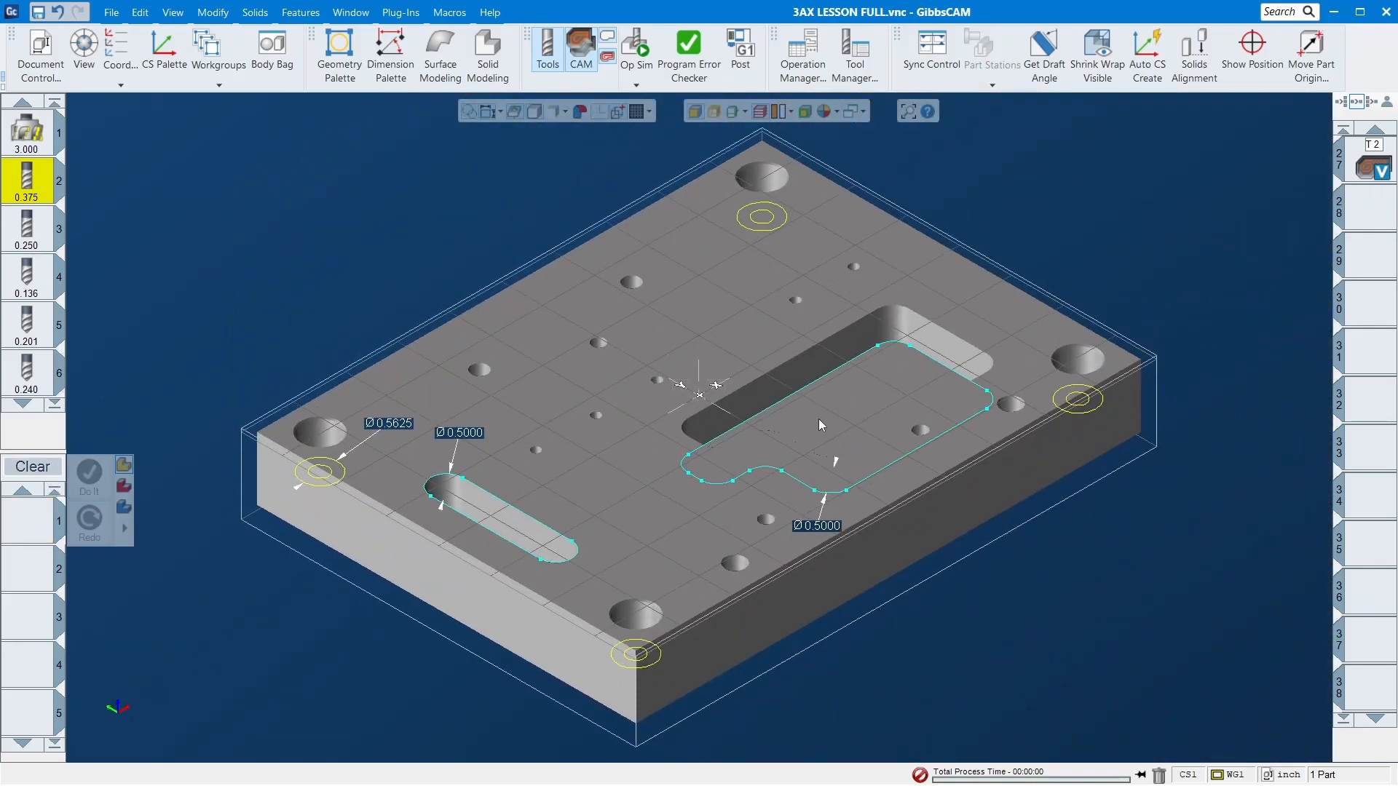
drag(29, 191, 24, 520)
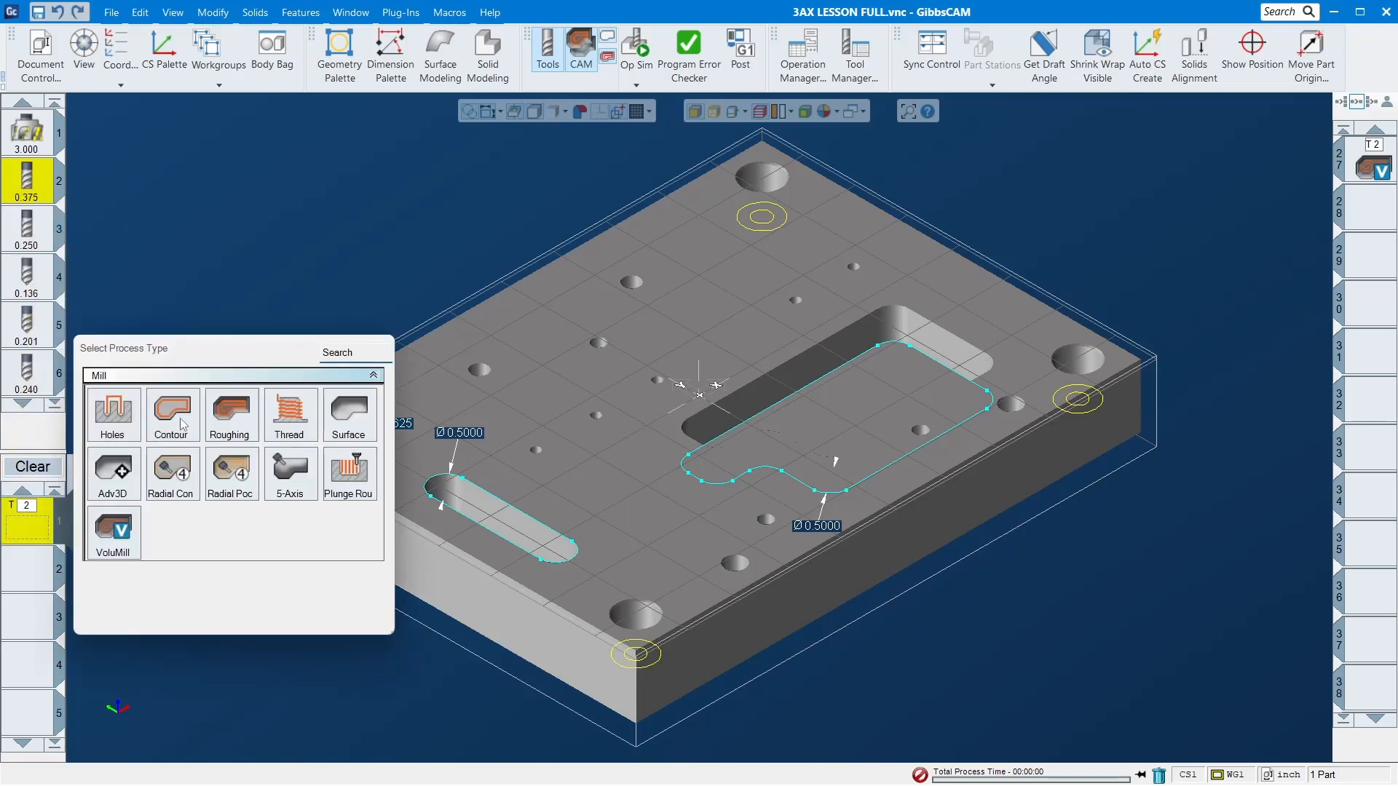
click(232, 414)
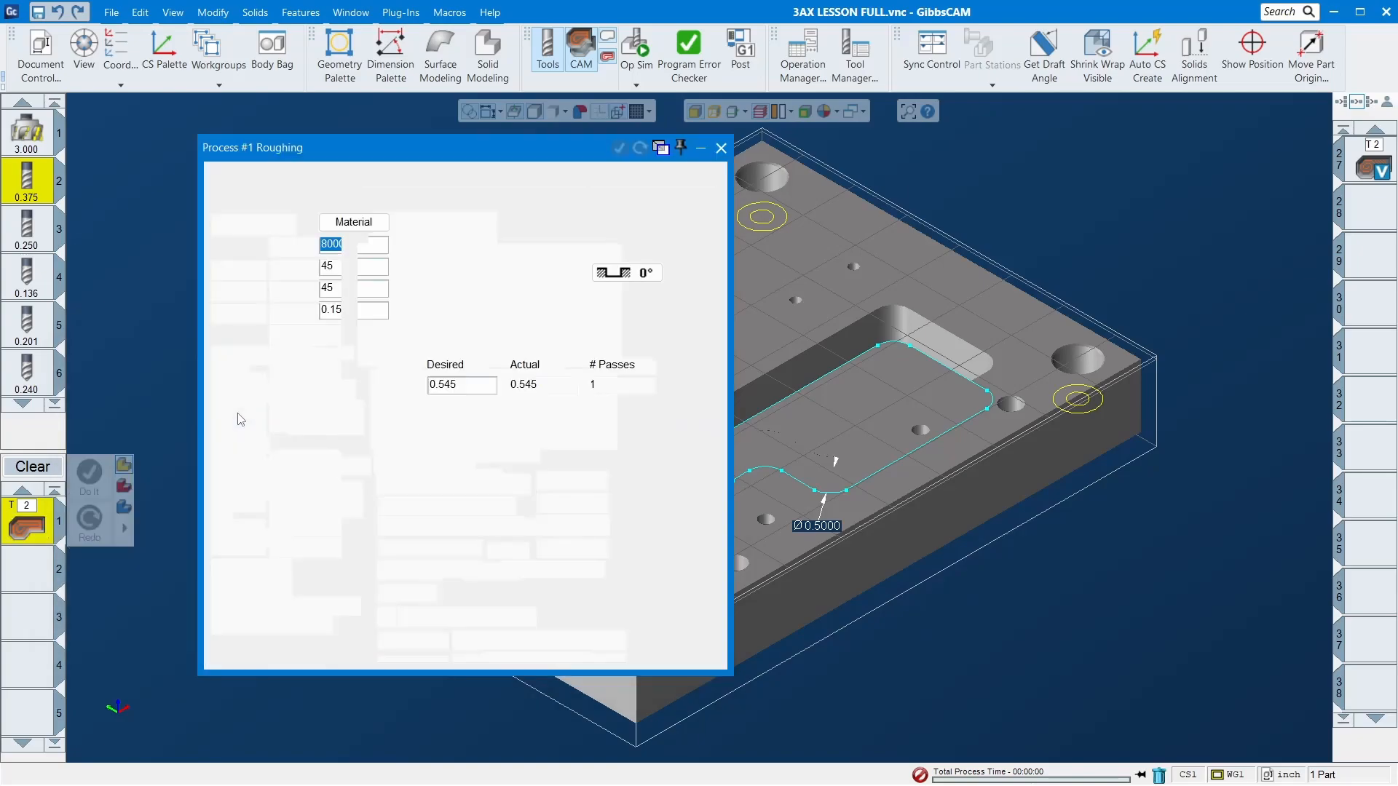
- Set the Roughing process's entry feed to 40 and contour feed to 65
double_click(365, 265)
text(65)
key(Tab)
text(65)
key(Tab)
double_click(386, 268)
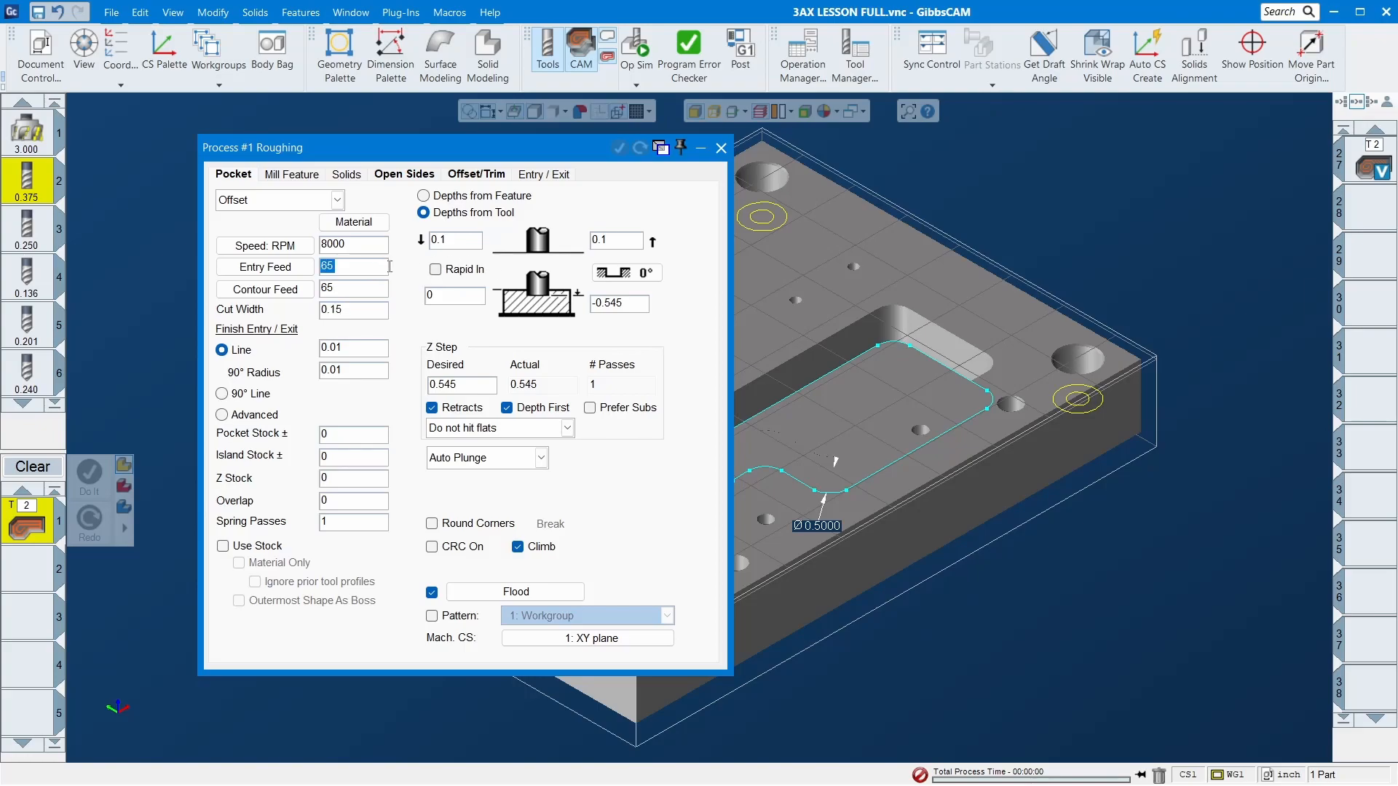
text(40)
key(Tab)
- Set the Roughing process's final depth to -0.5
key(Tab)
key(Tab)
key(Tab)
key(Tab)
key(Tab)
key(Tab)
key(Tab)
key(Tab)
key(Tab)
key(Tab)
key(Tab)
key(Tab)
key(shift+Tab)
text(-0.5)
- Select the large pocket's outline as machining geometry and generate its roughing operation
click(824, 380)
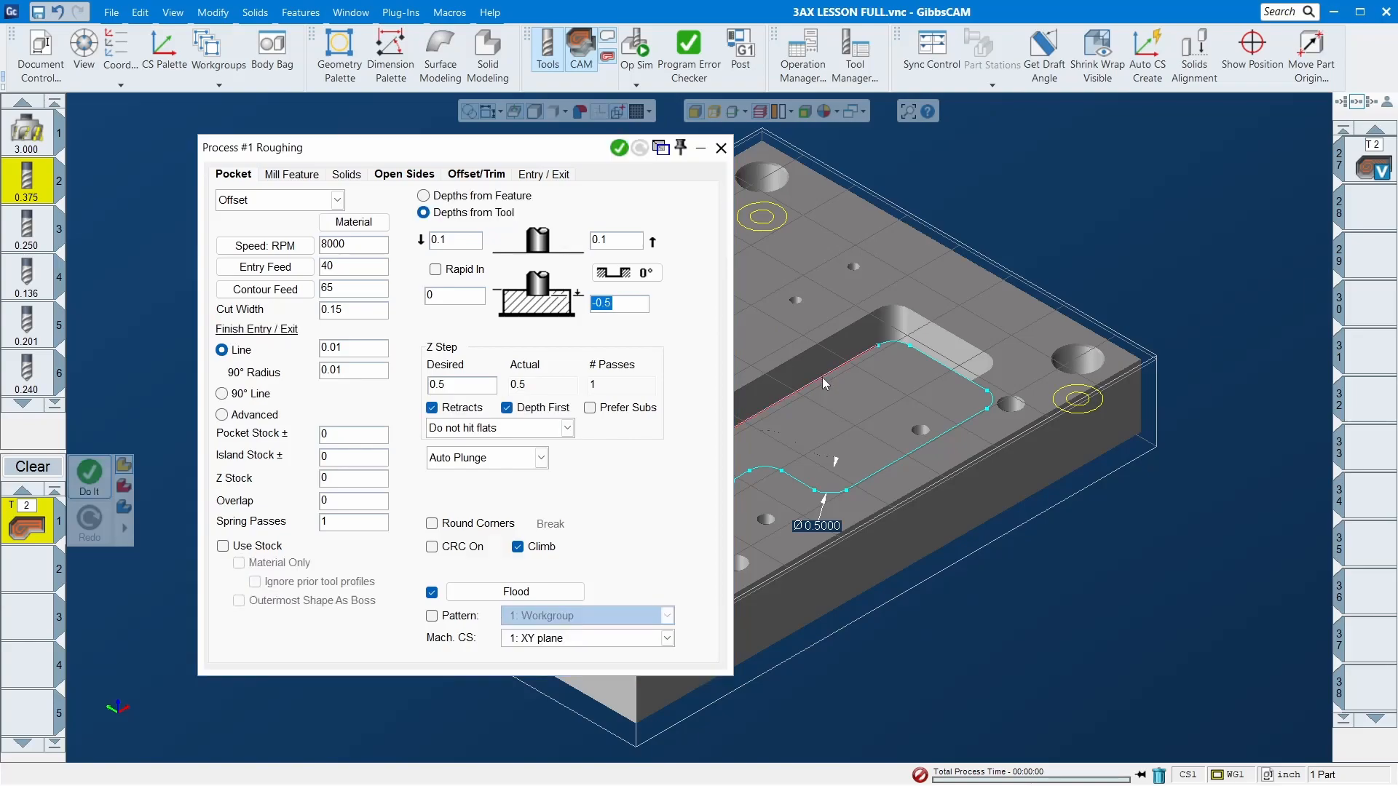
click(619, 148)
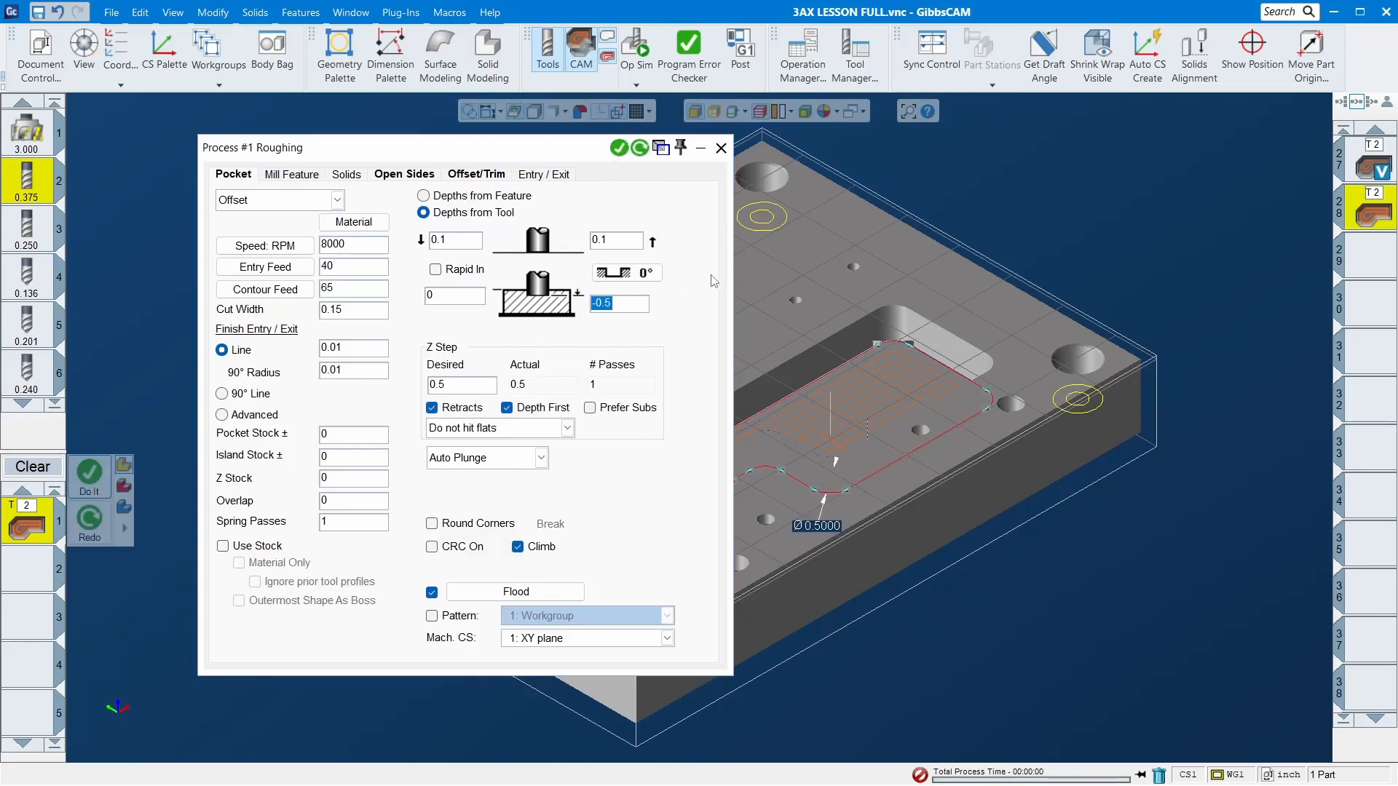
click(721, 148)
middle_drag(883, 400, 853, 425)
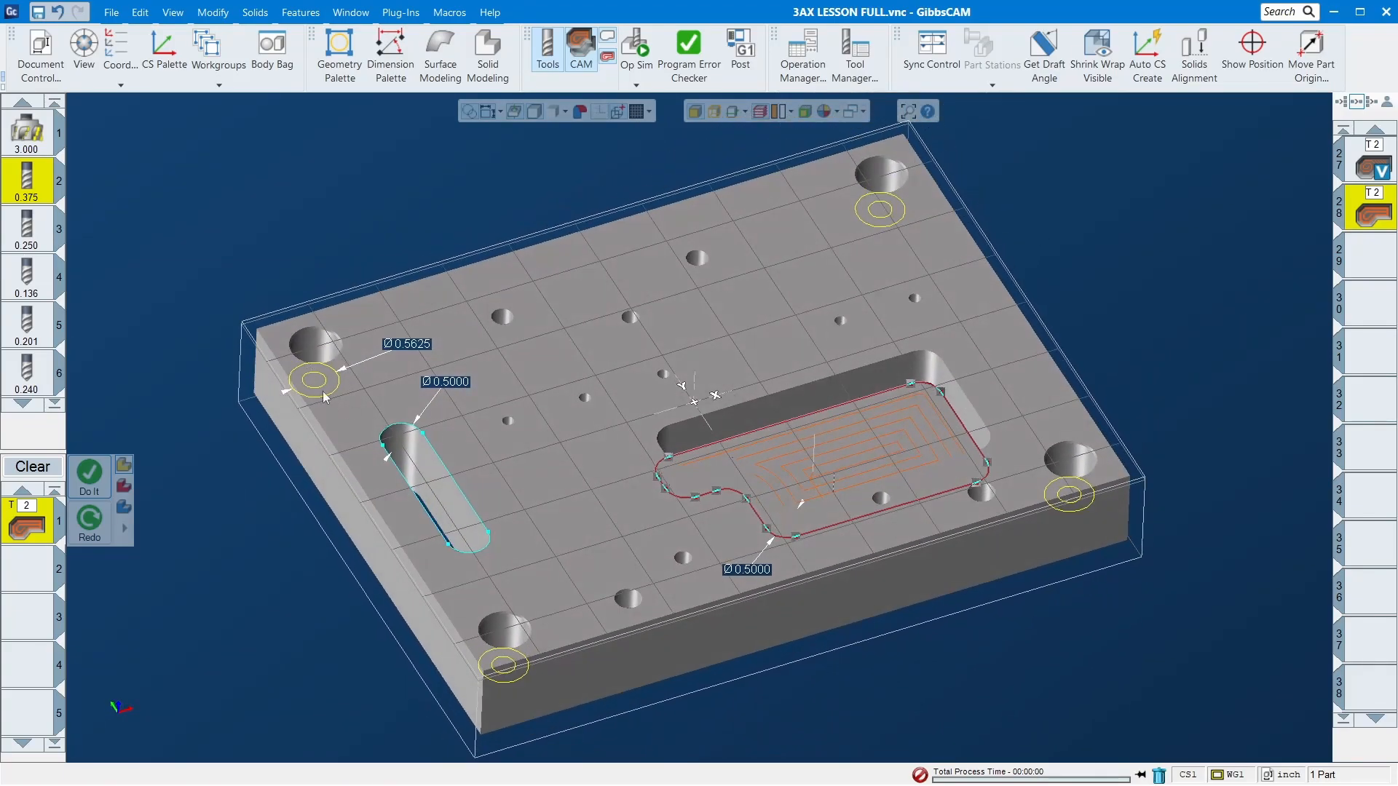
- Change the Roughing process to a Contour process and set its entry feed to 65
right_click(35, 523)
click(51, 531)
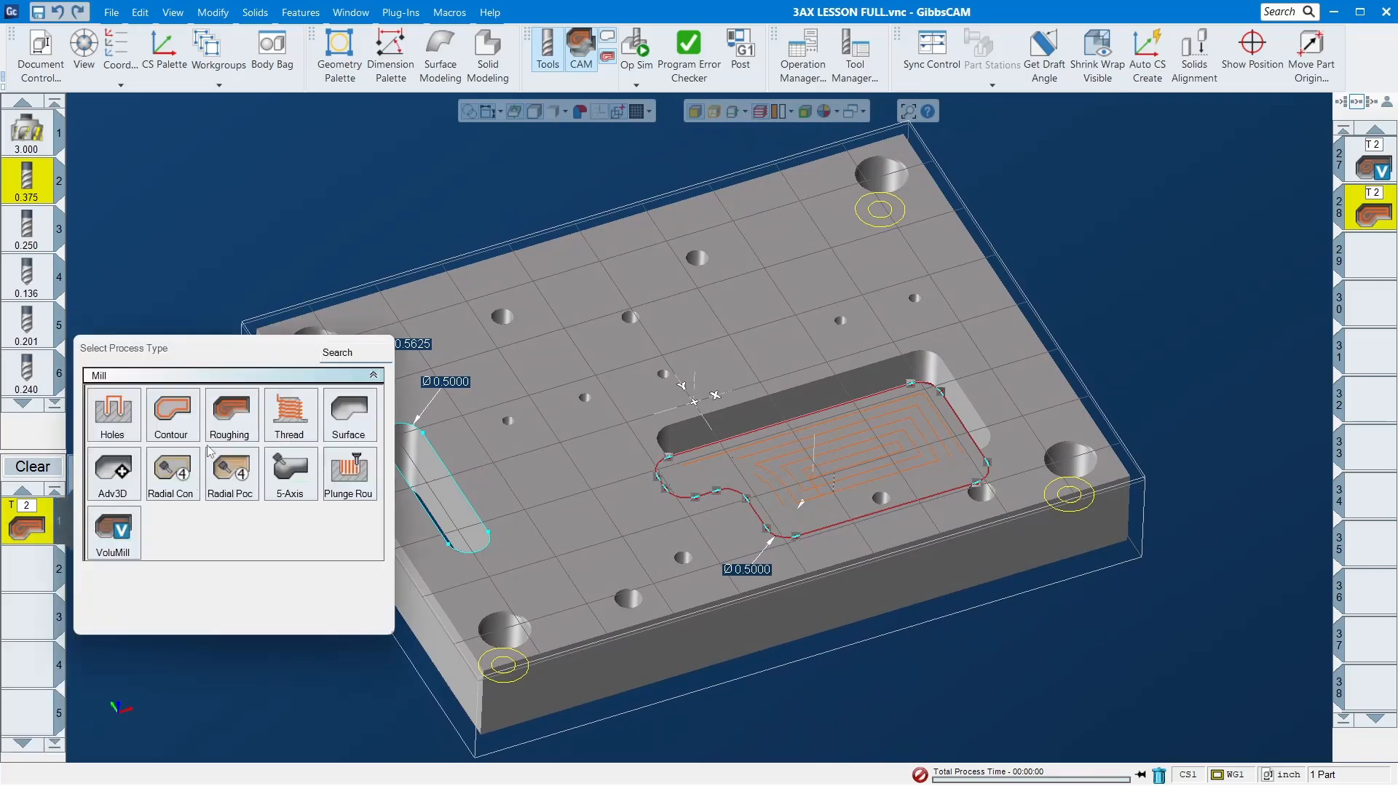
click(156, 421)
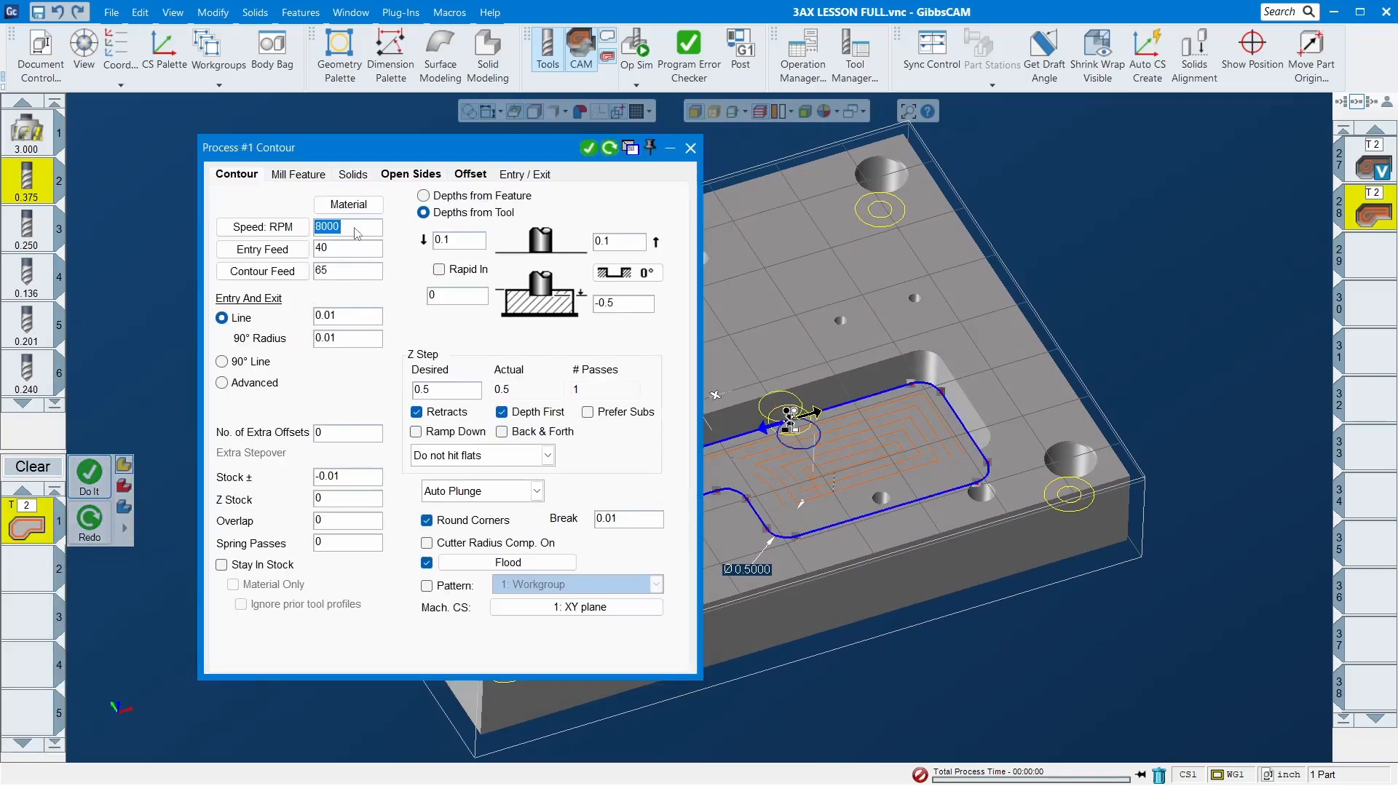
key(Tab)
text(65)
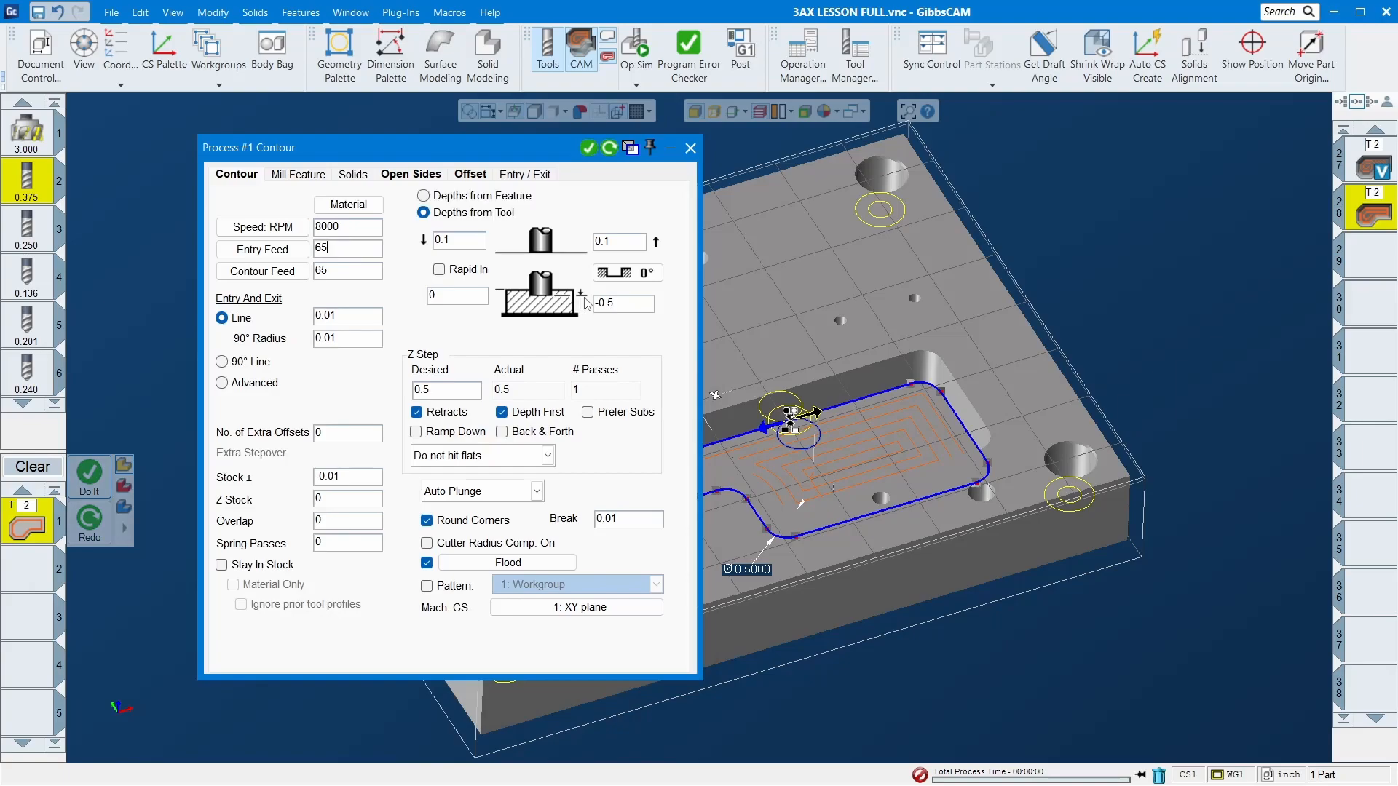
- Set the contour's entry and exit line and 90° radius to 0.1, stock to 0 and overlap to 0.1
key(Tab)
text(0.1.1)
key(Tab)
key(Tab)
text(0)
key(Tab)
text(.1)
key(Tab)
- Set the Contour process's final depth to -1.01
key(Tab)
key(Tab)
key(Tab)
key(Tab)
text(-1.01)
key(Tab)
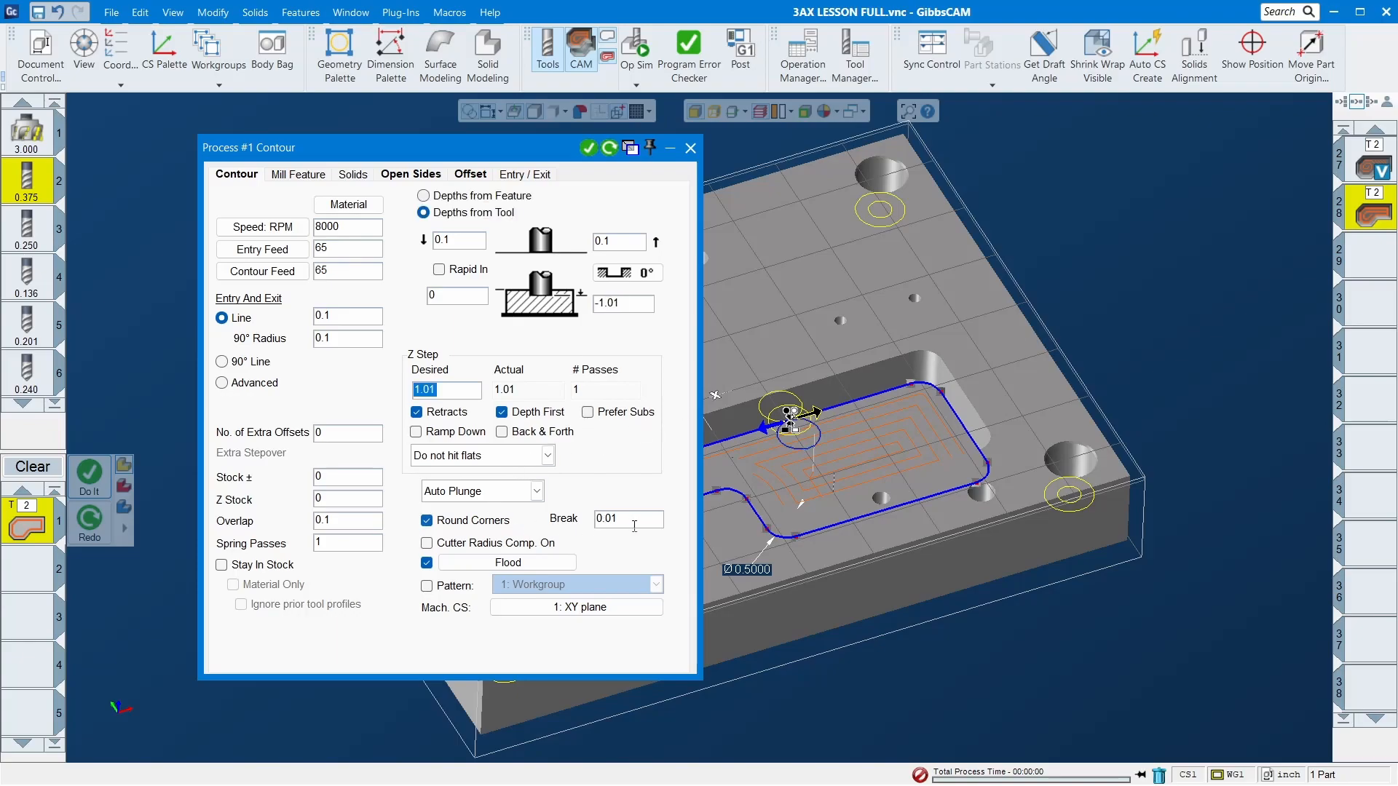
double_click(634, 522)
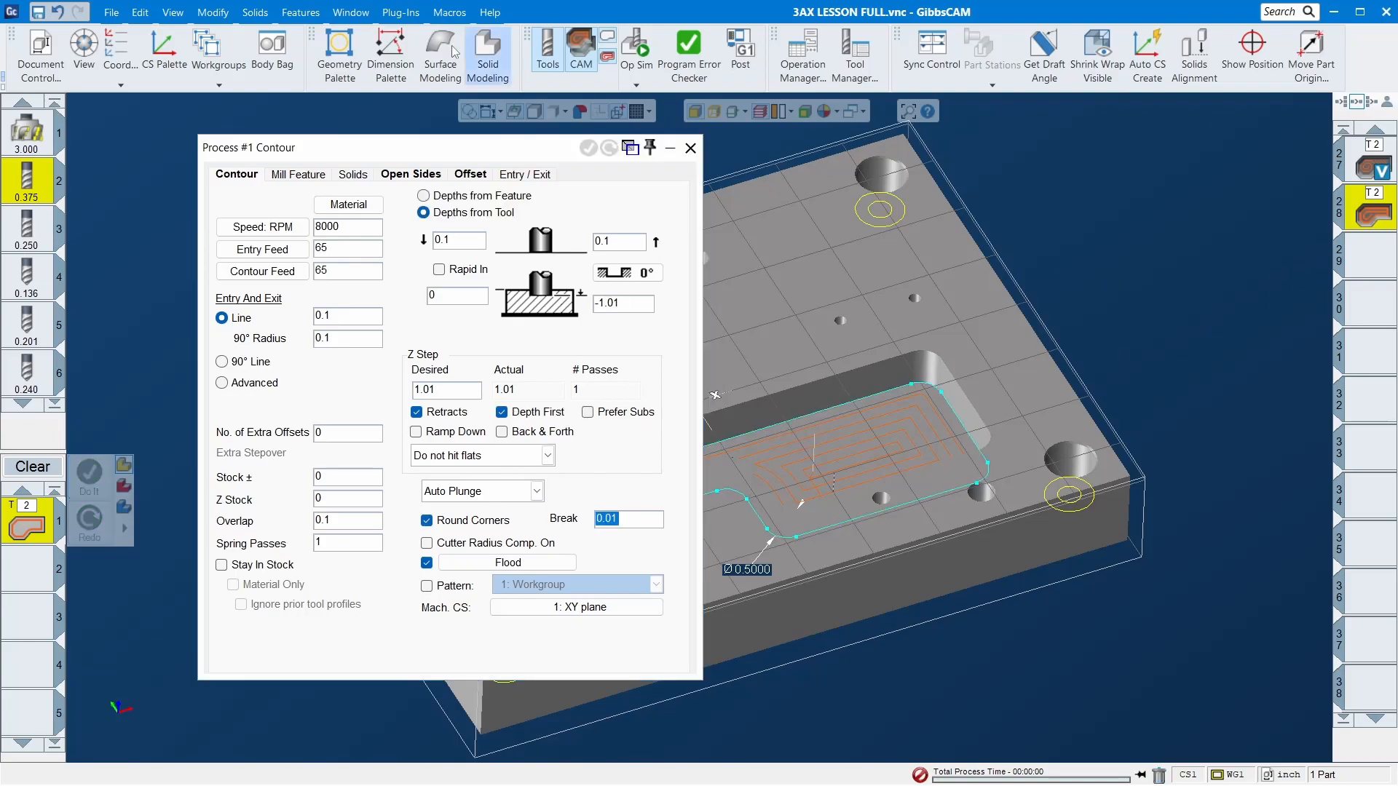
- Switch to workgroup 2 and generate the contour operation along the outside of the plate outline
click(235, 36)
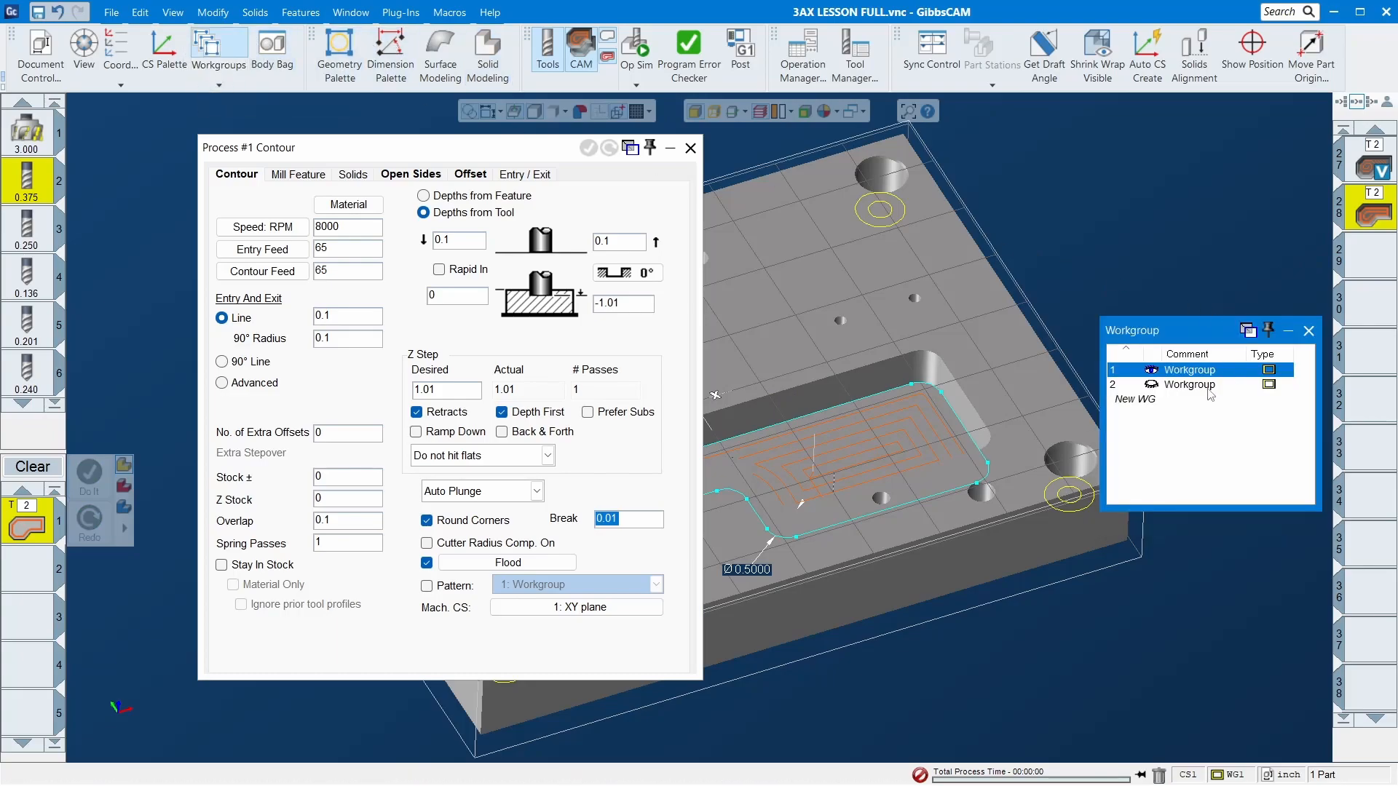
click(1208, 388)
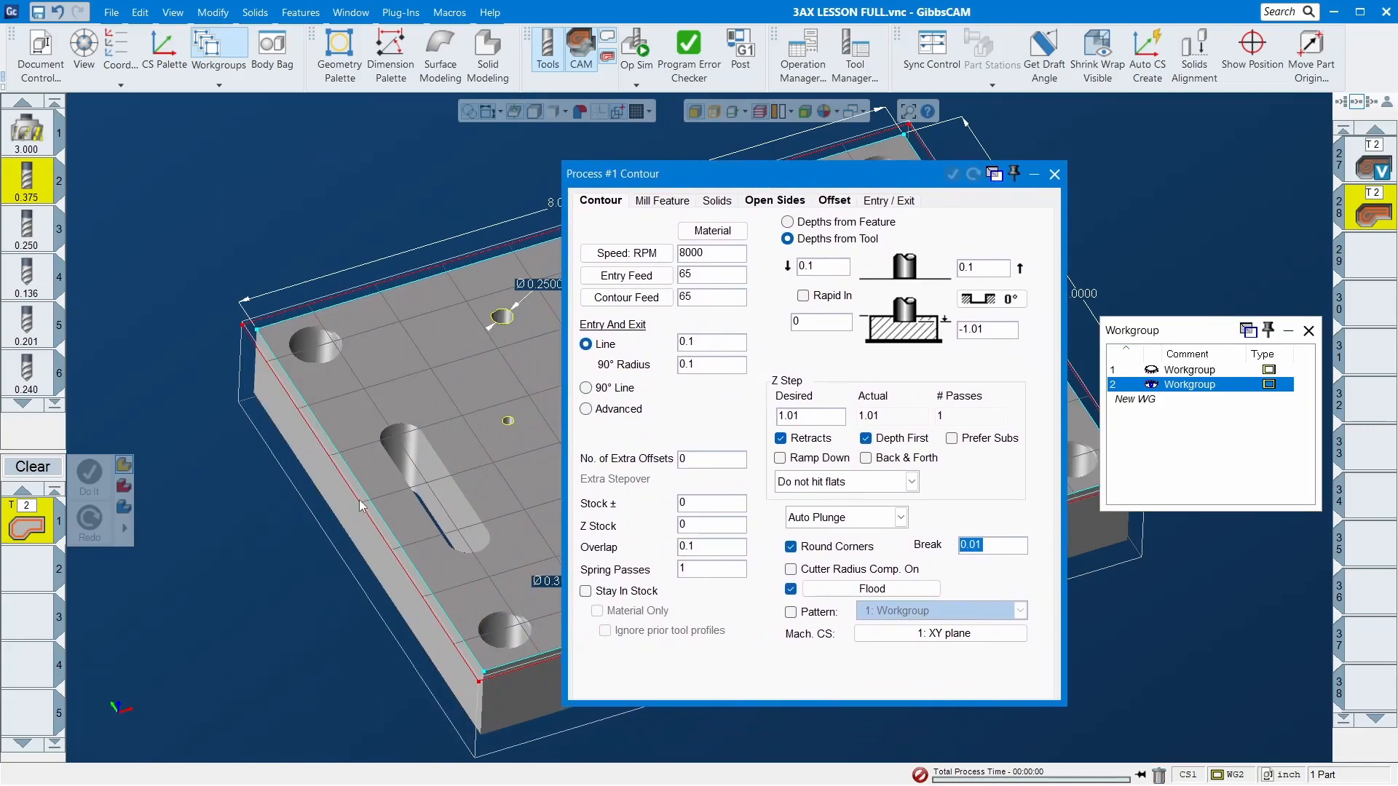
scroll(361, 505, up, 3)
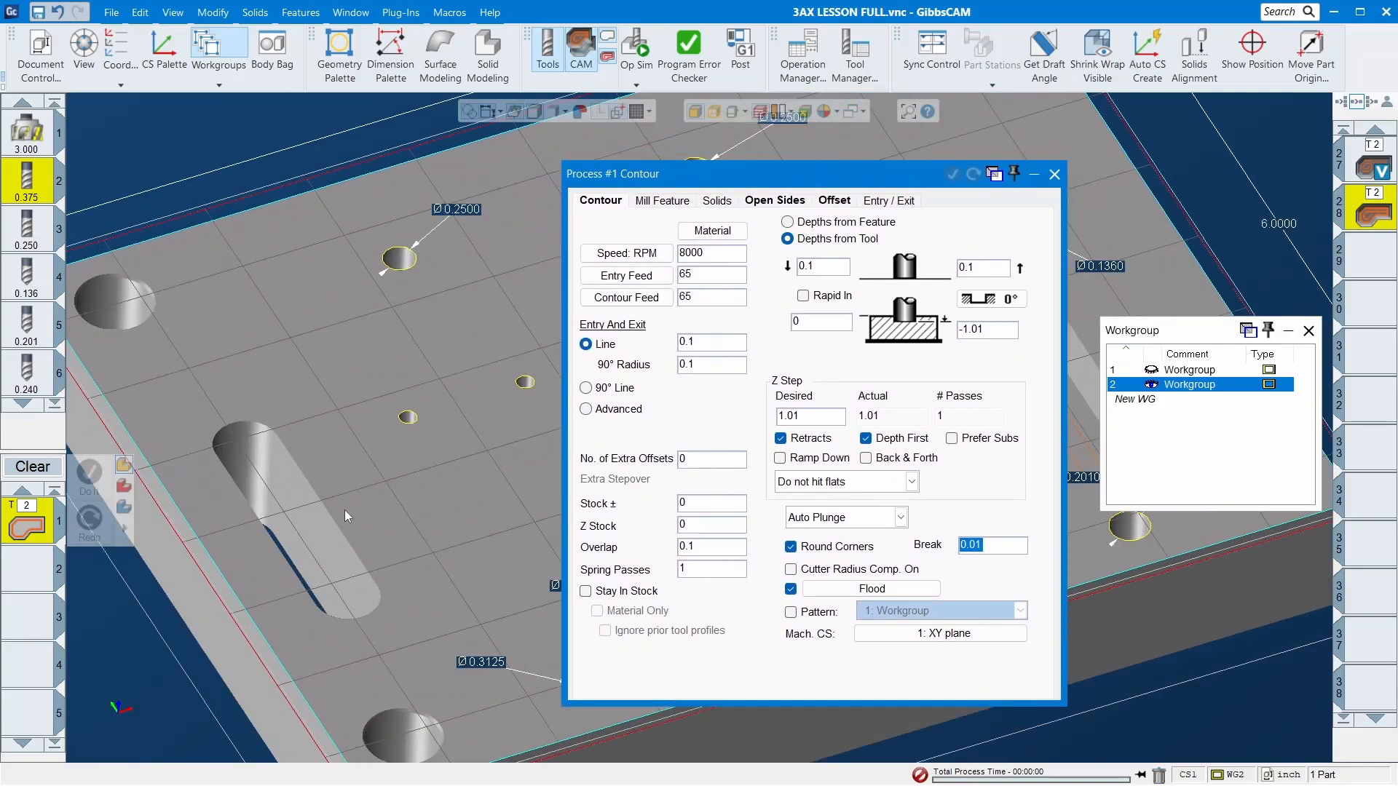
click(239, 597)
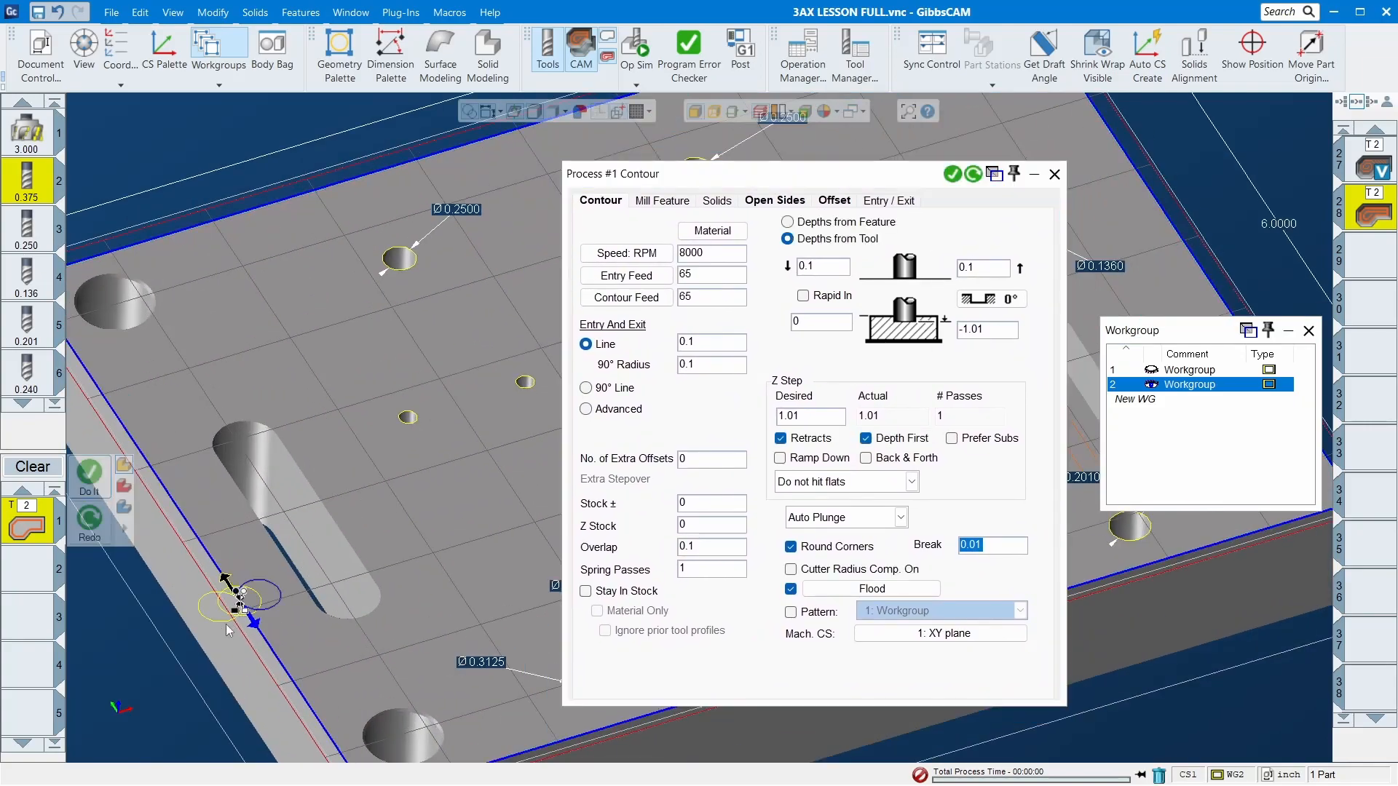
click(225, 579)
click(90, 473)
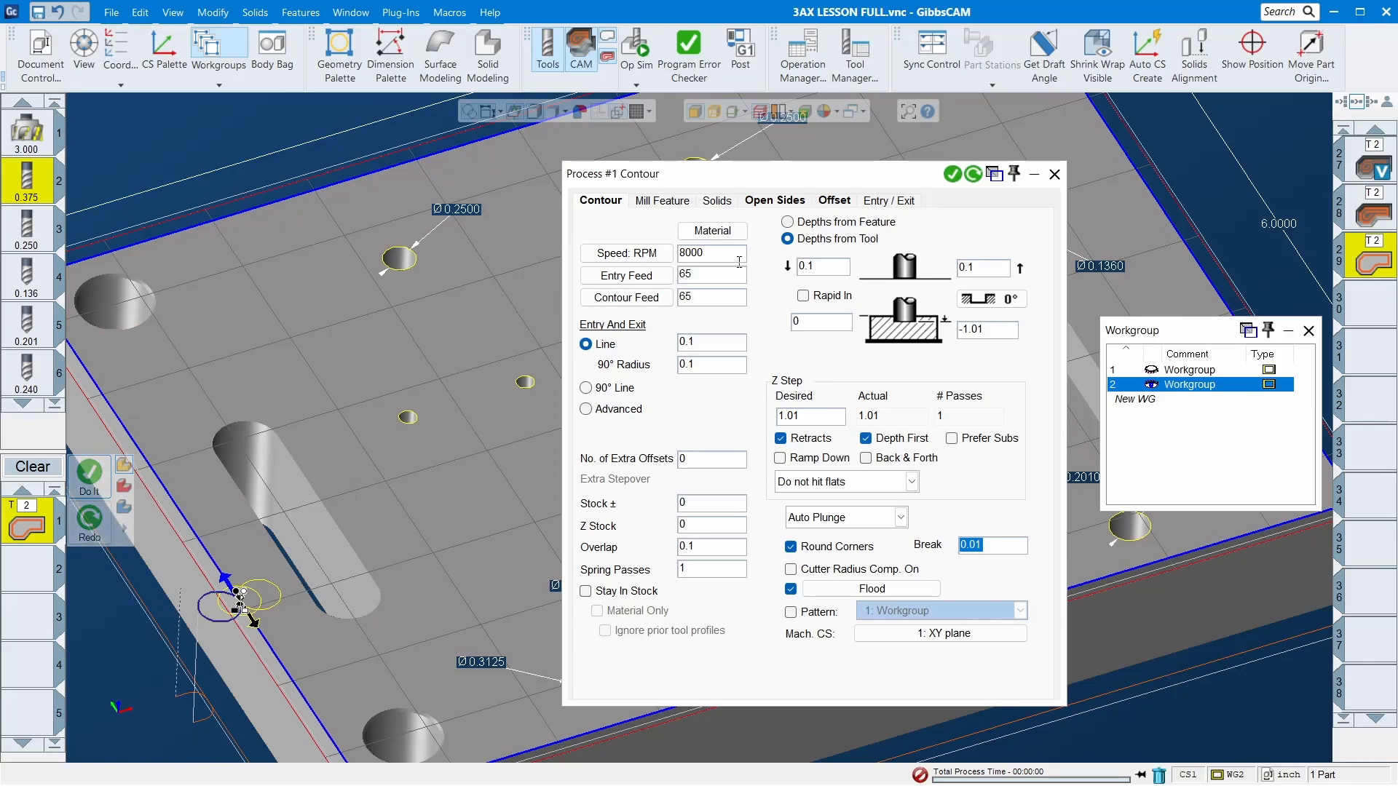
- Close the Contour process dialog and make workgroup 1 the active workgroup
click(1053, 174)
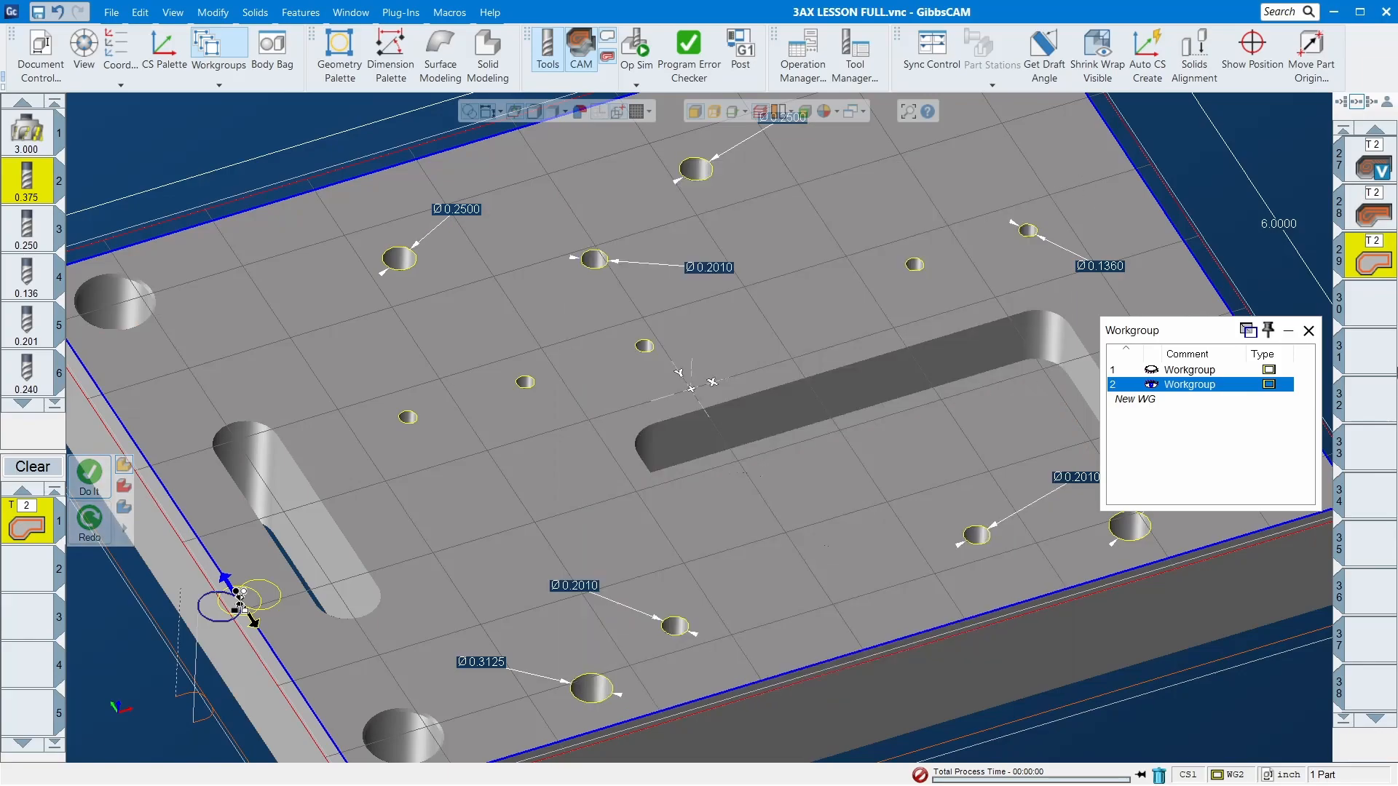
click(1308, 331)
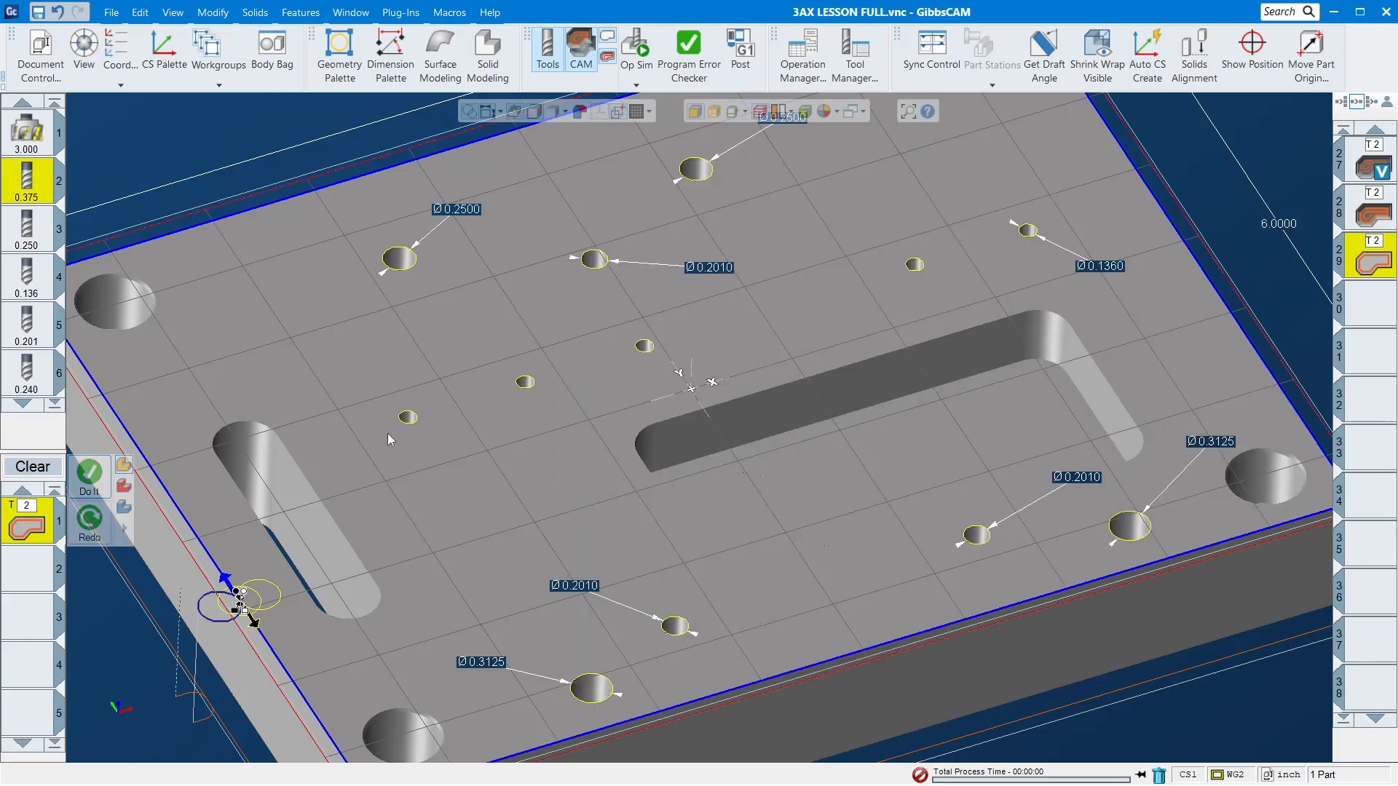
click(311, 505)
scroll(474, 509, down, 5)
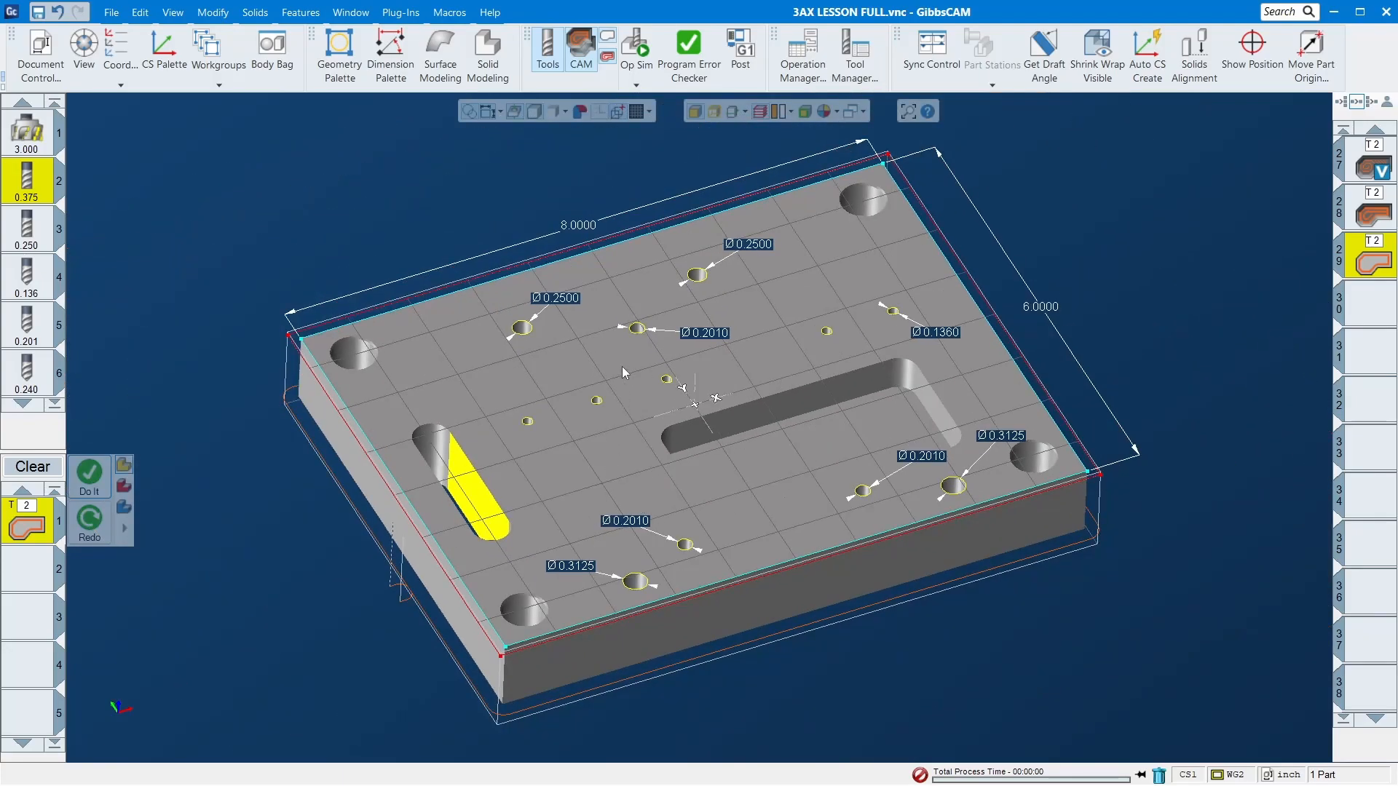
click(218, 148)
click(207, 47)
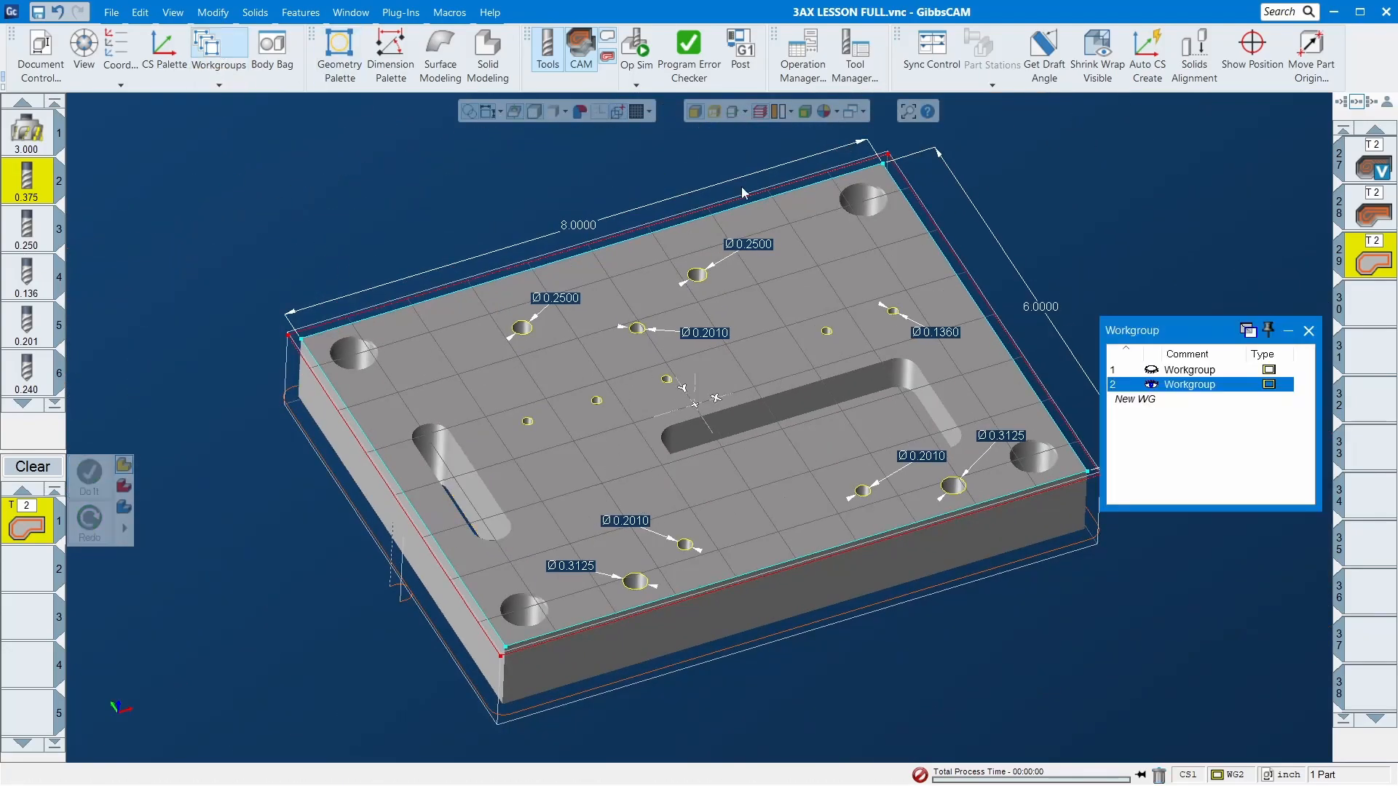
click(1229, 371)
click(1308, 331)
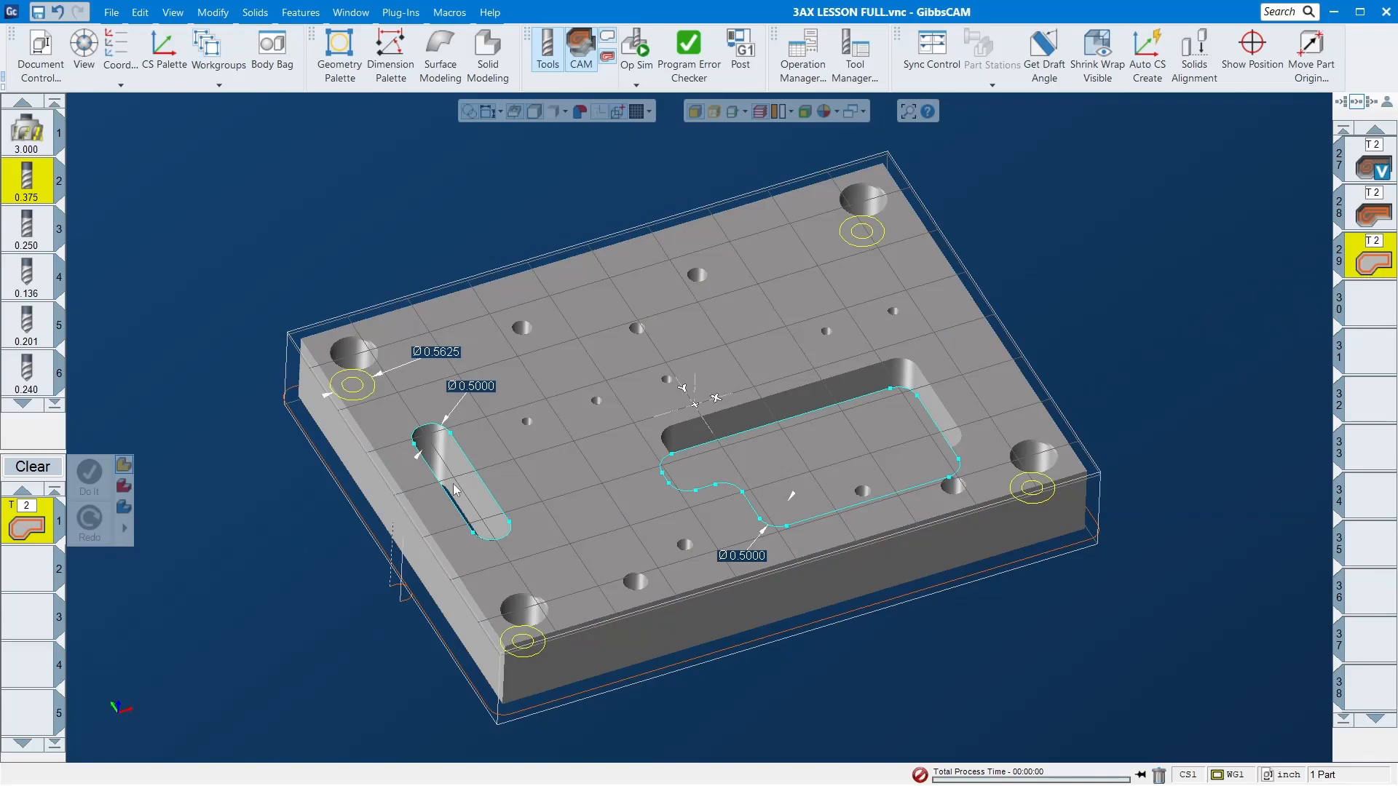
- Select the small slot's outline as the contour geometry, with the tool on its inner side
scroll(452, 489, up, 2)
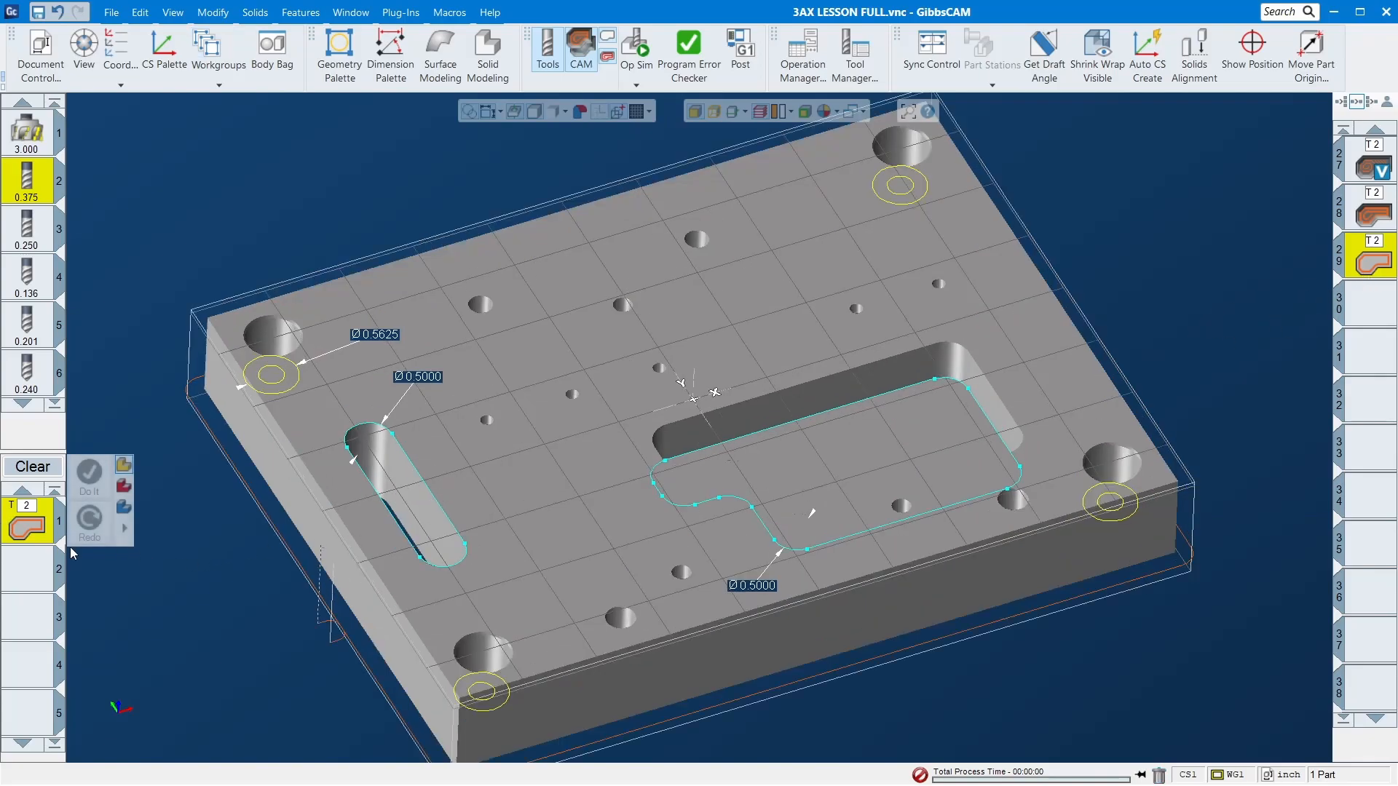
scroll(637, 495, down, 1)
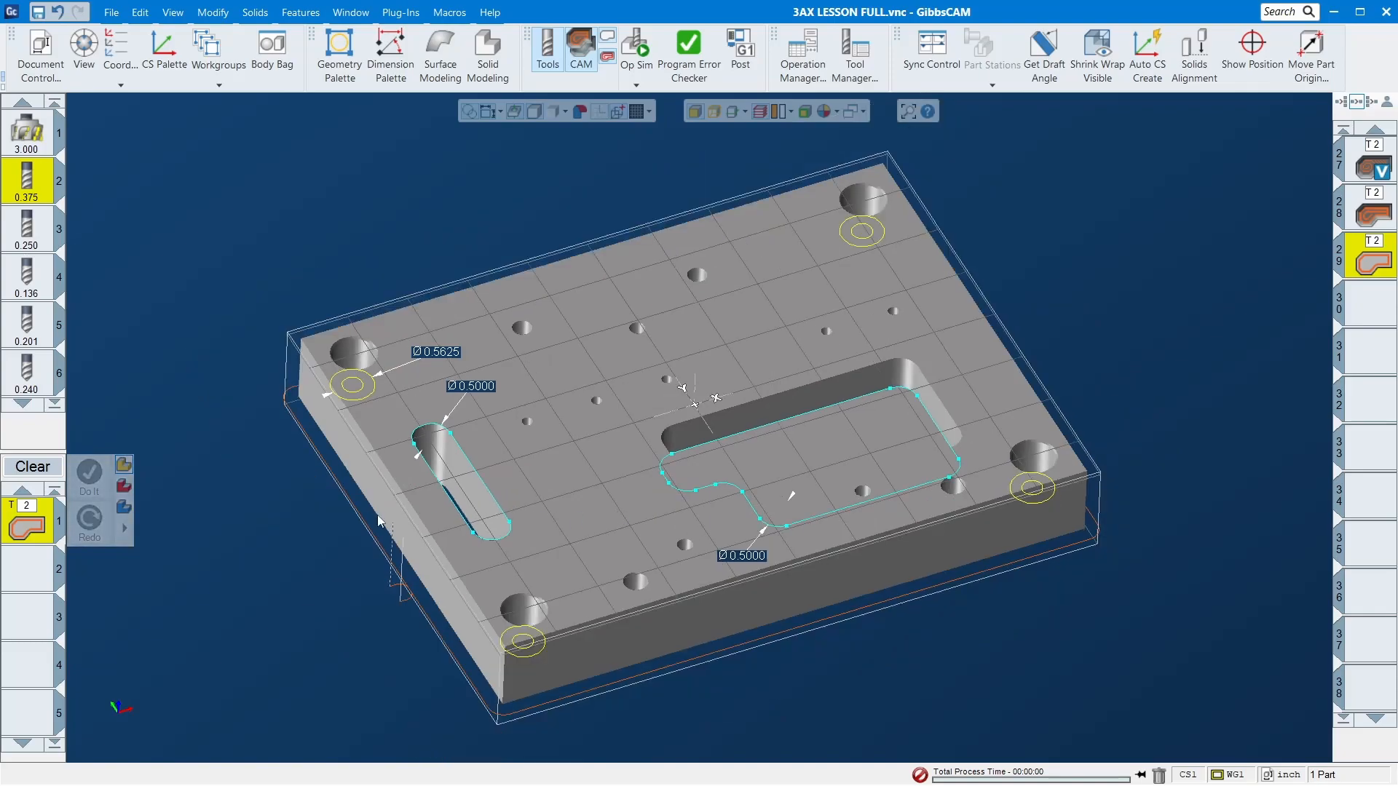
scroll(364, 498, up, 2)
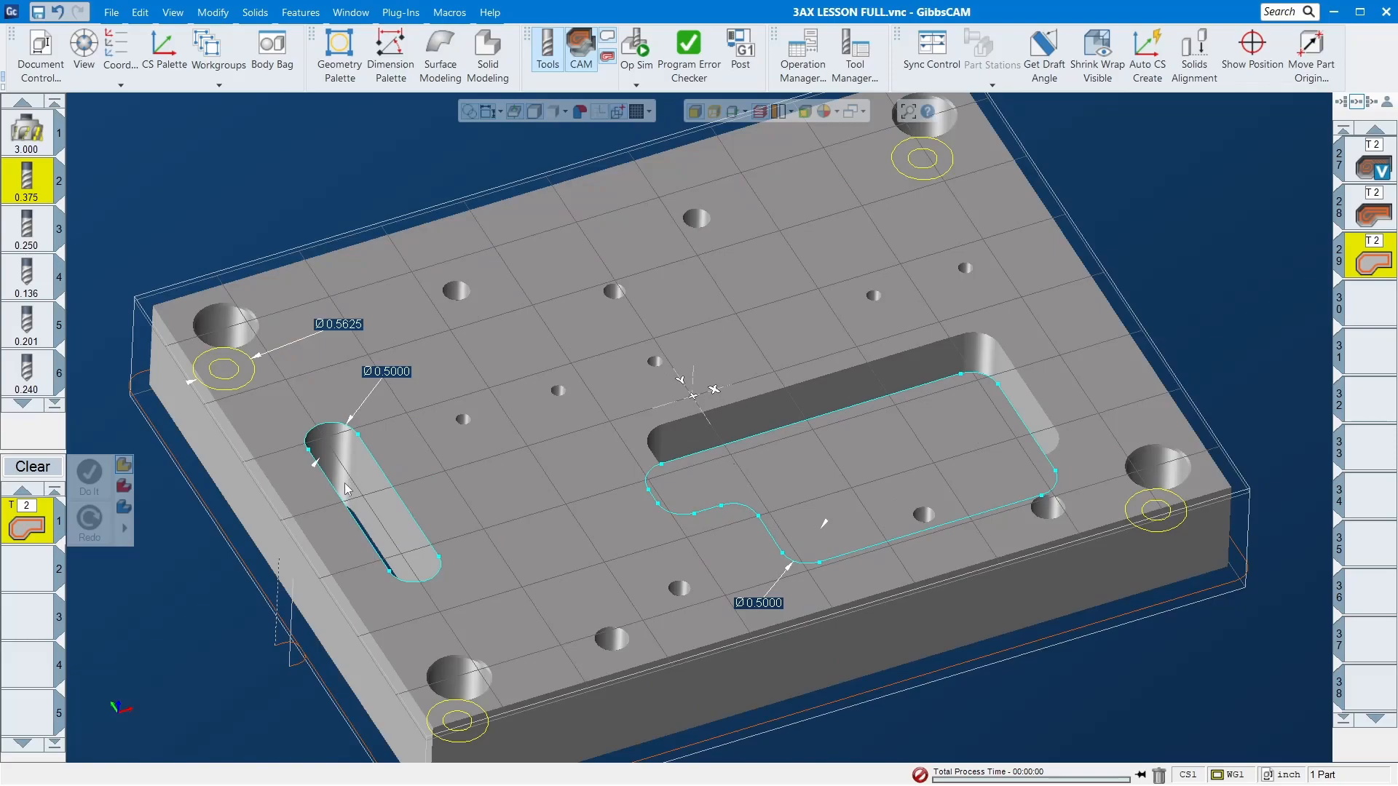
click(393, 491)
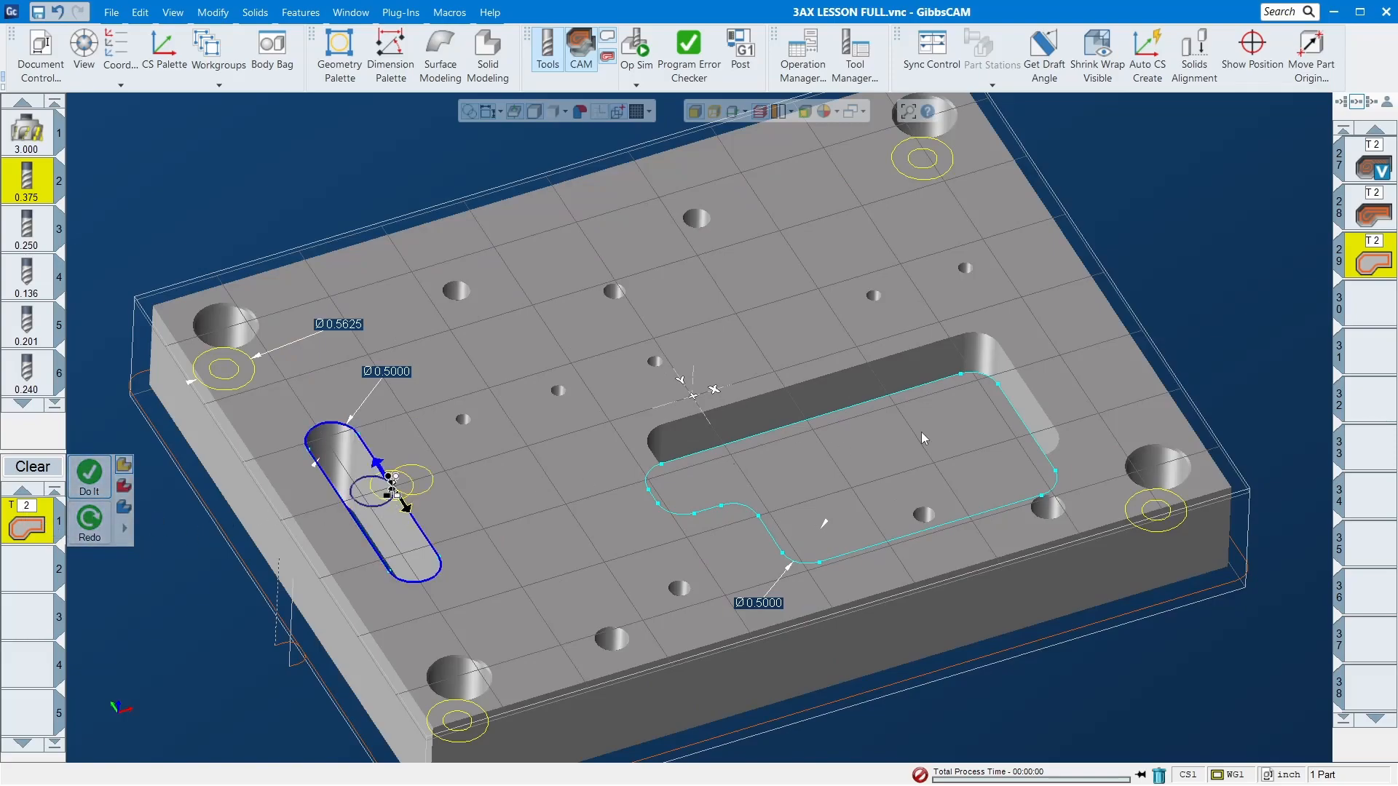
- Set the Contour process's entry and exit line and 90° radius to 0.02
mouse_move(879, 378)
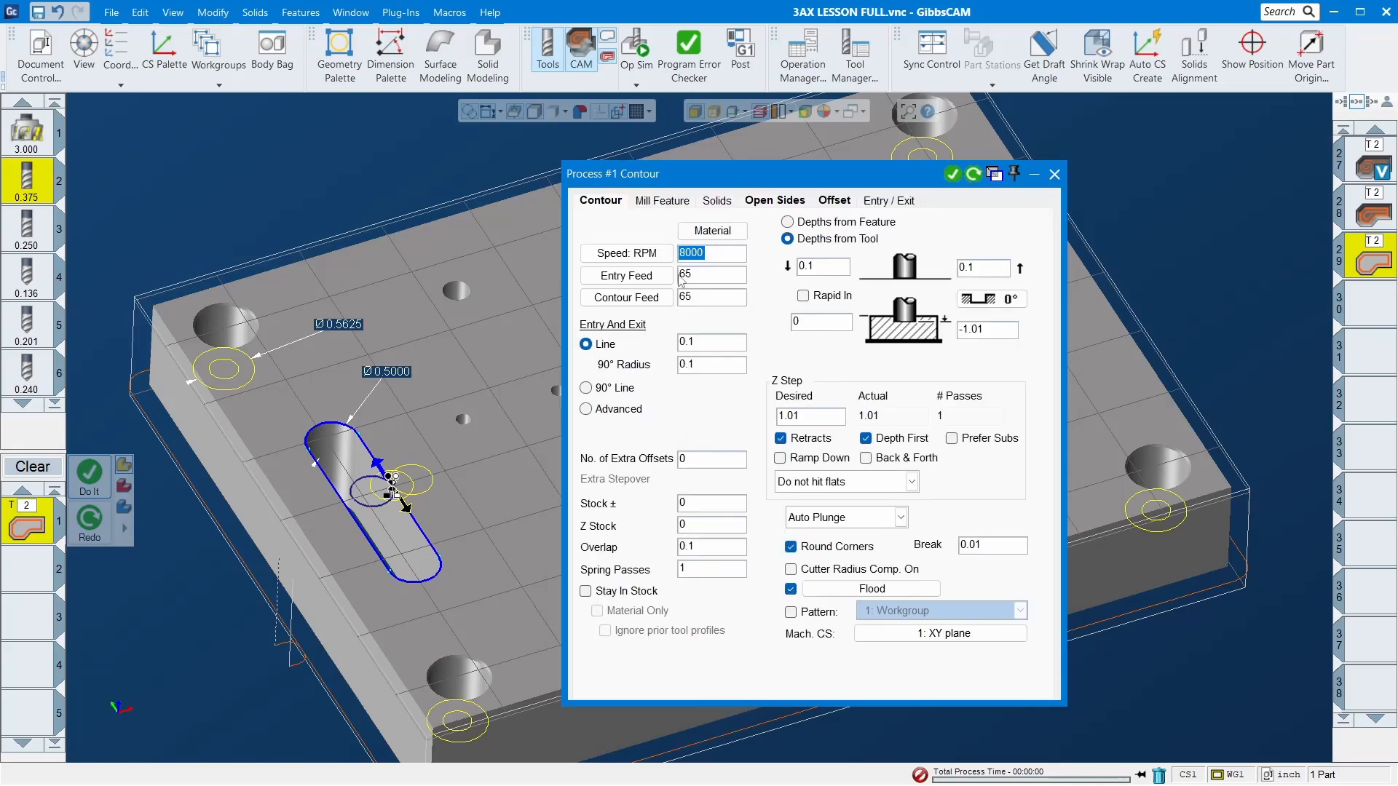
double_click(711, 342)
text(.02)
key(Tab)
text(.02)
key(Tab)
- Set the contour's stock to 0.007 and both overlap and spring passes to 0
key(Tab)
text(.007)
key(Tab)
key(Tab)
text(0)
key(Tab)
key(Tab)
- Set the contour's final depth to -1.02 and its top surface Z to 0.01
key(Tab)
key(Tab)
key(Tab)
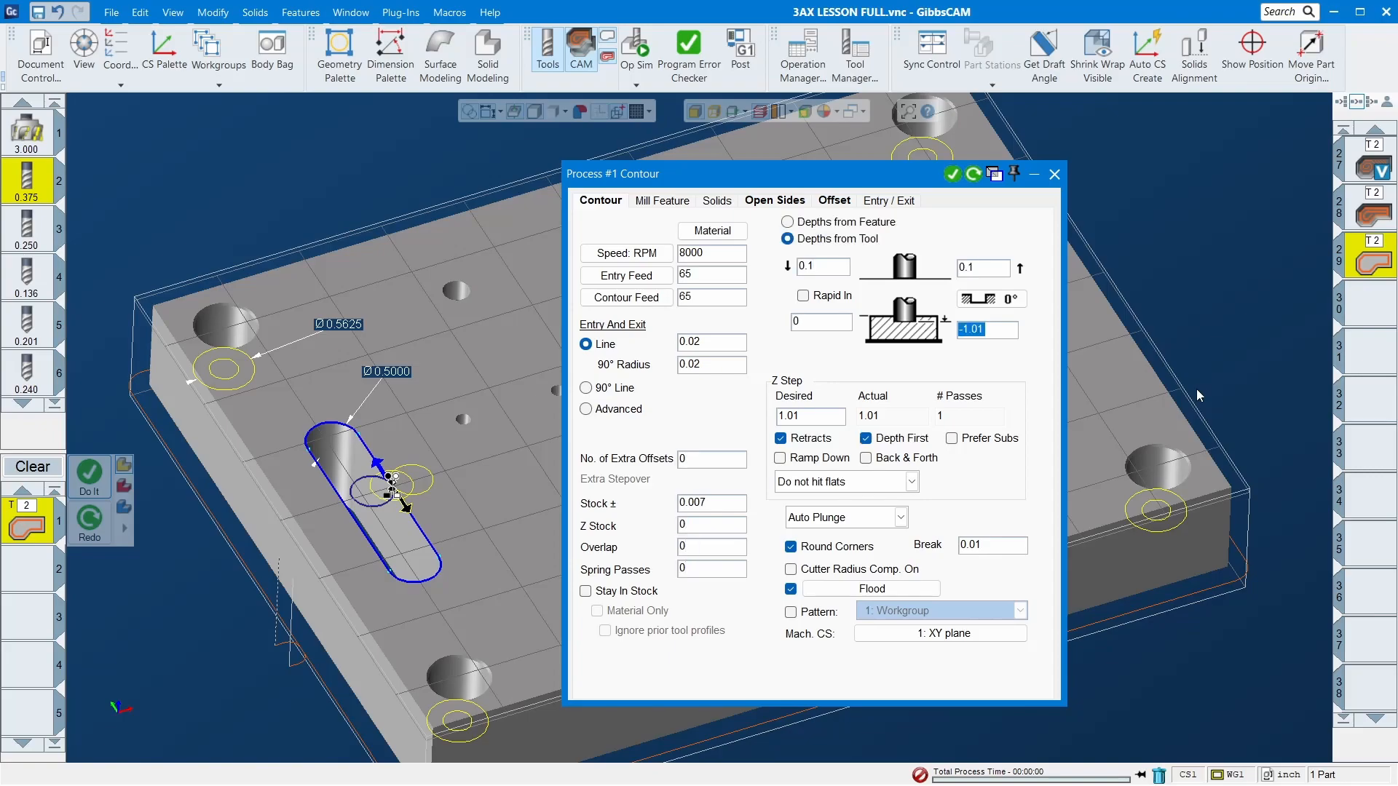
text(-1.02)
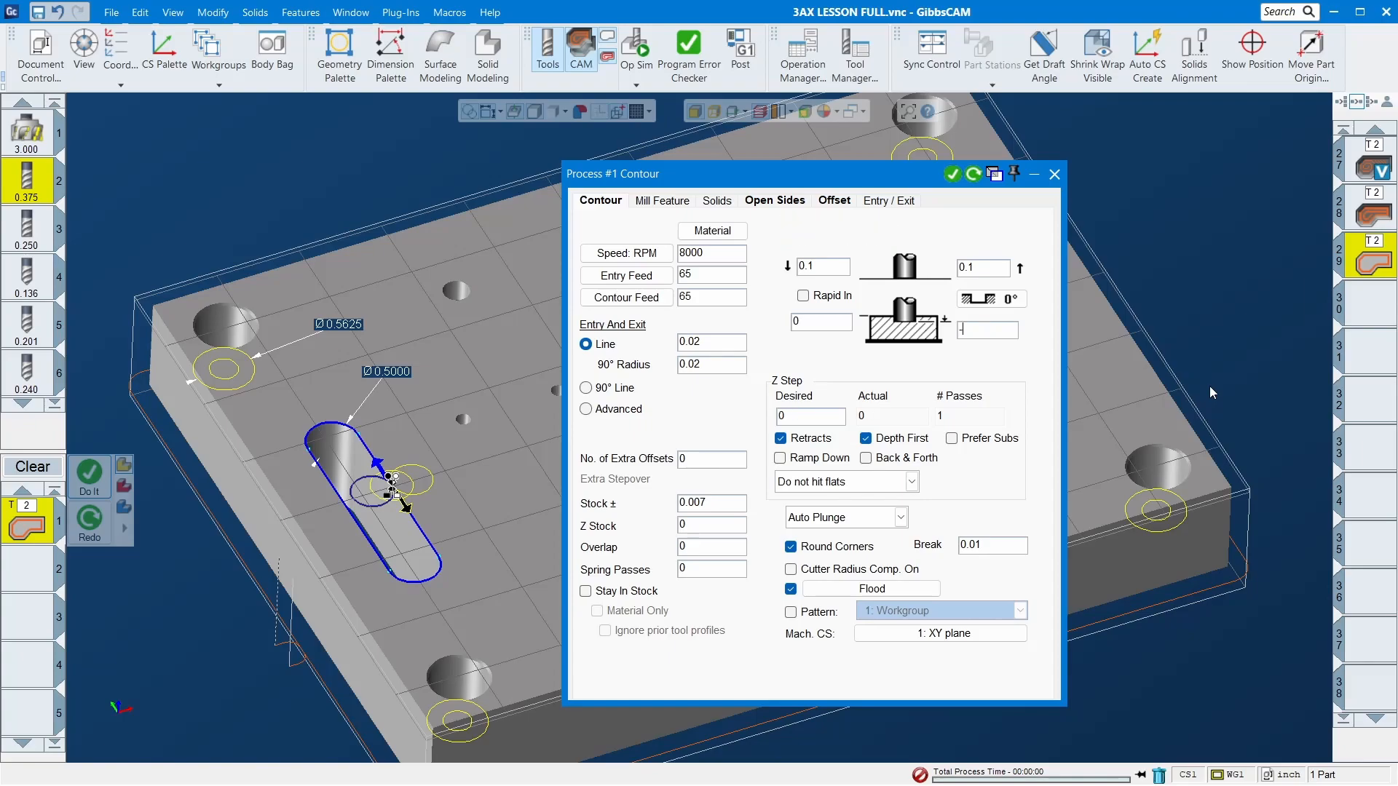
key(Tab)
key(Tab)
double_click(813, 322)
text(0.01)
key(Tab)
key(Tab)
key(Tab)
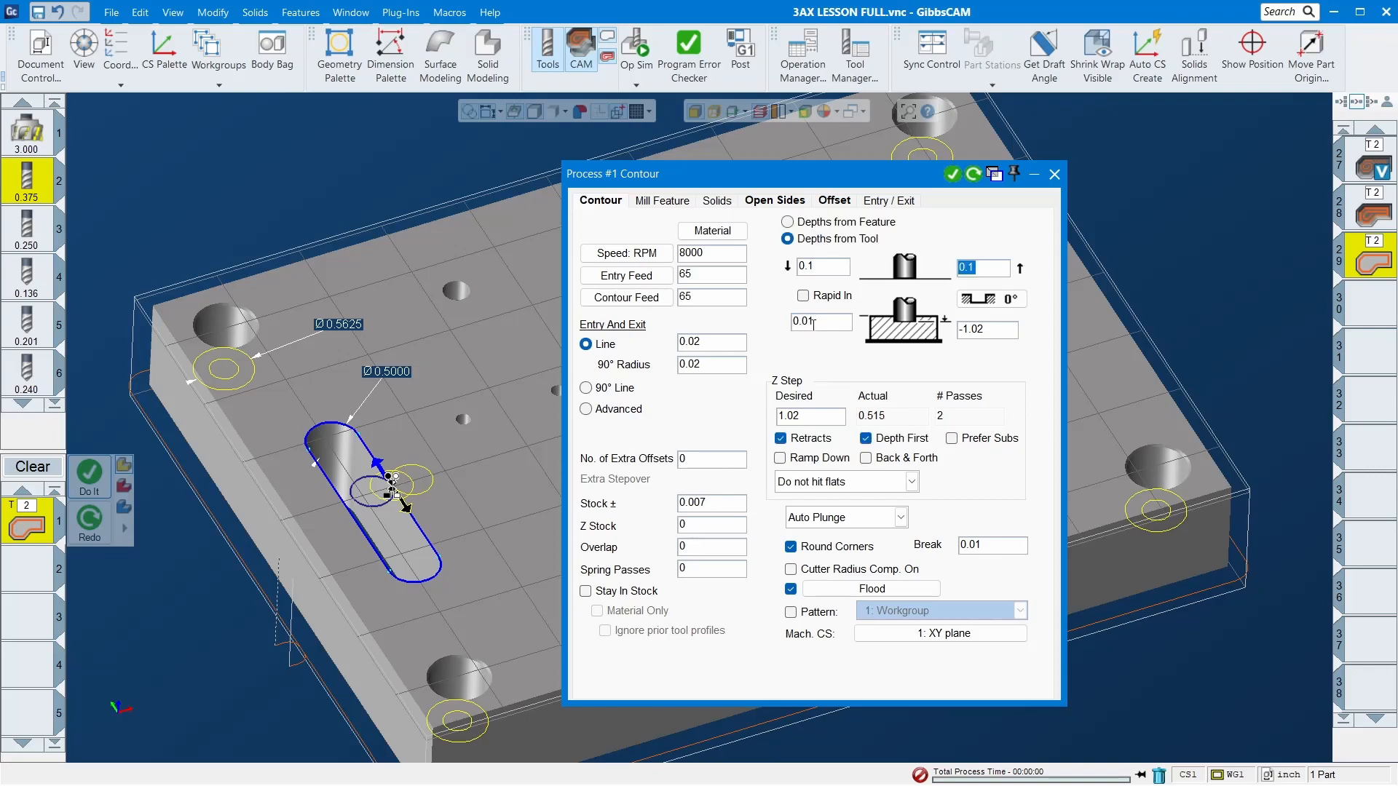
- Set the desired Z step to 0.015, enable Ramp Down and generate the slot's ramped contour operation
text(0.015)
key(Tab)
click(829, 458)
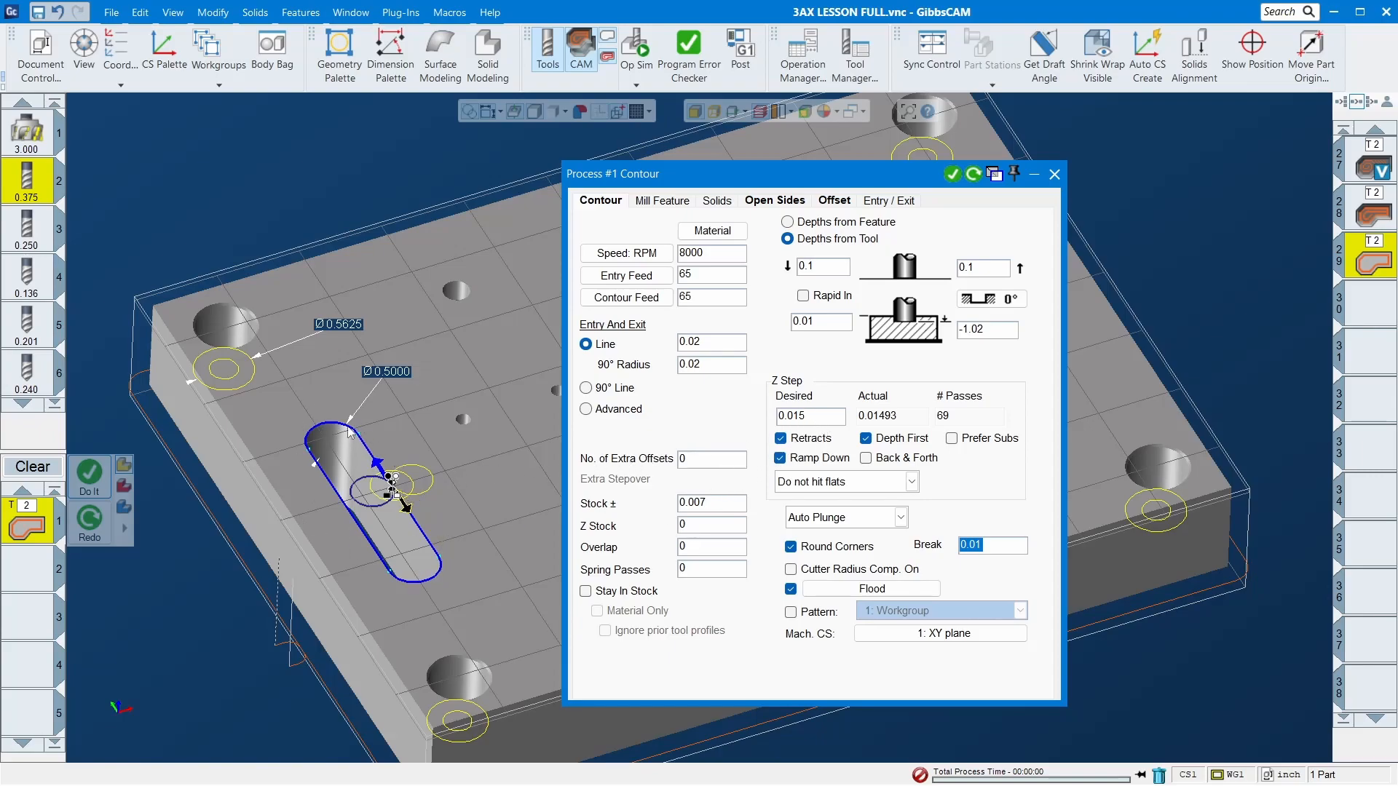
click(93, 481)
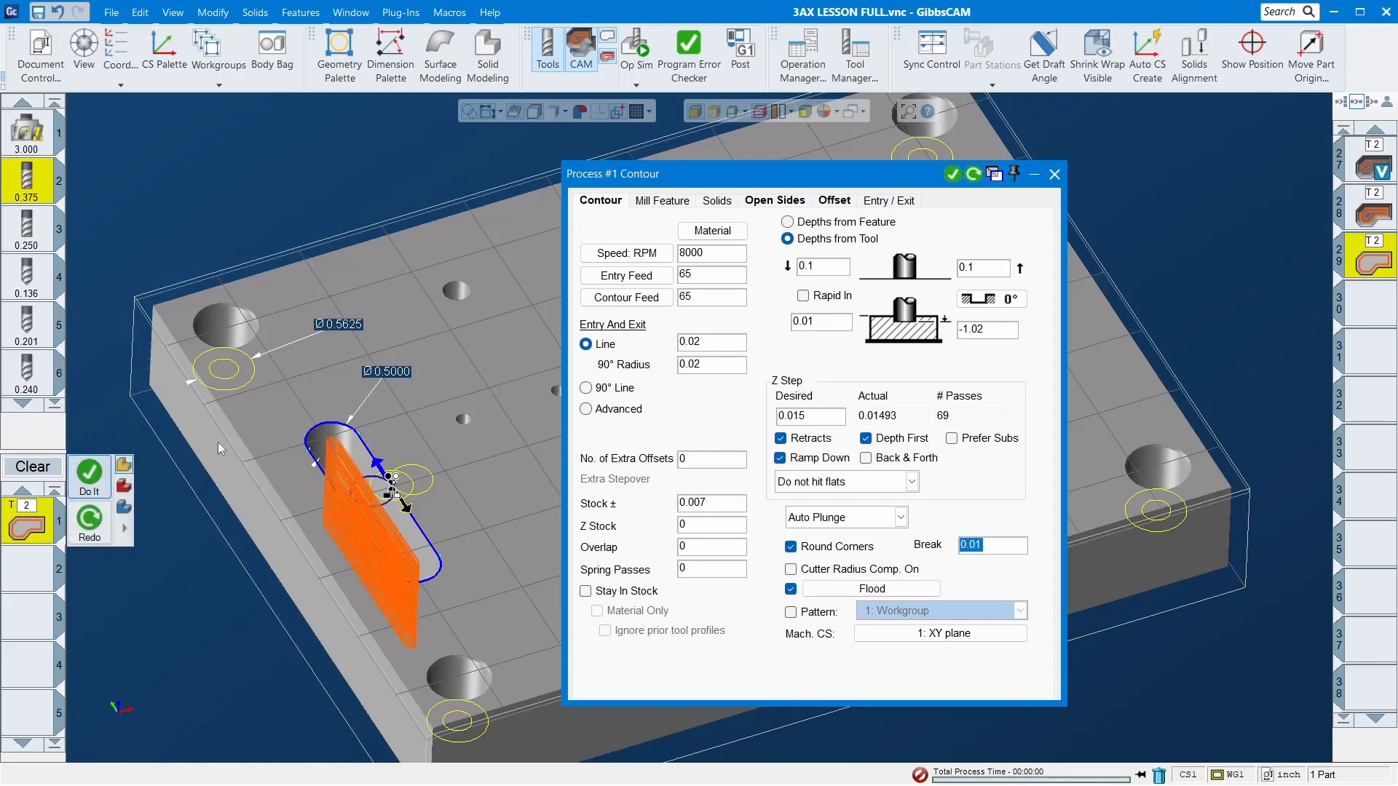
- Examine the slot's ramping toolpath from several angles, both without and with the solid displayed
scroll(338, 497, up, 3)
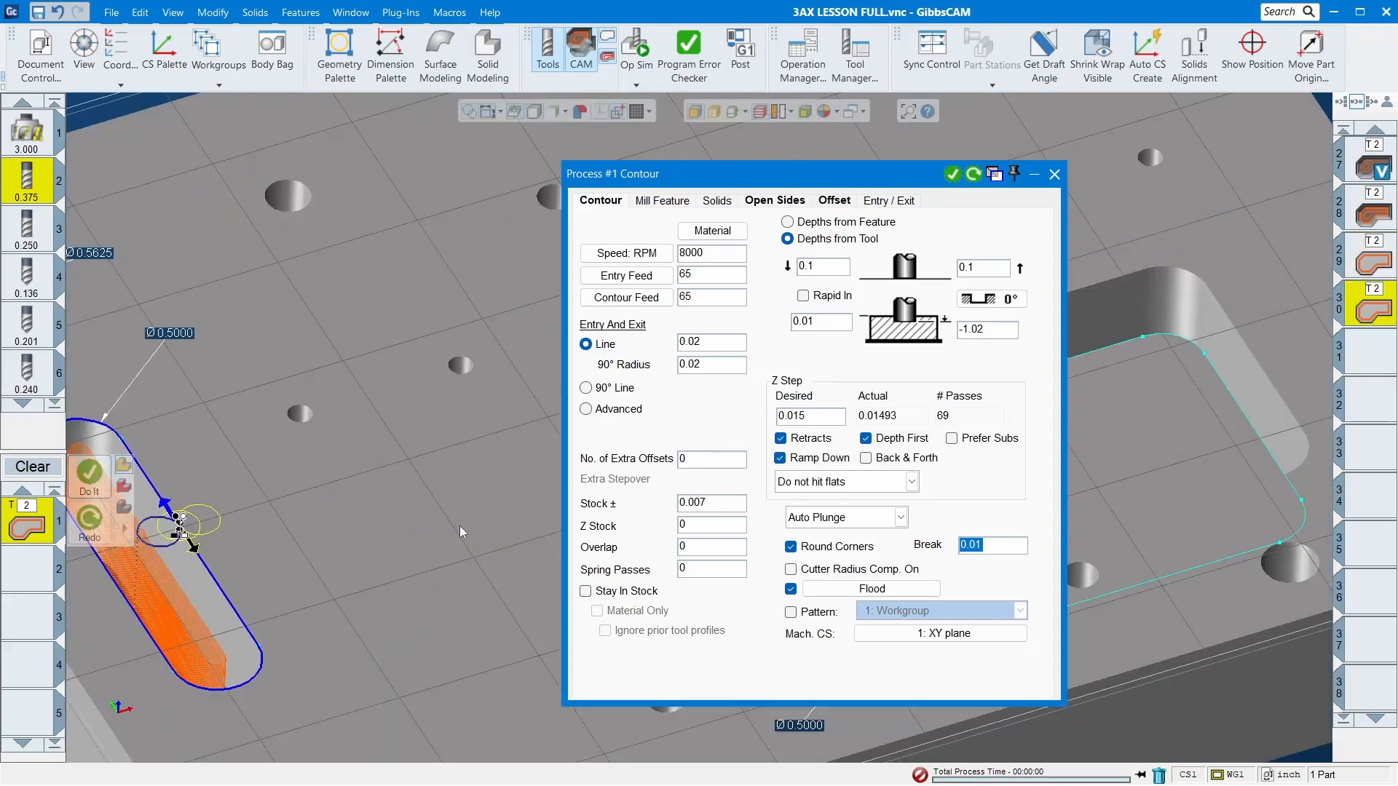
scroll(457, 526, down, 3)
scroll(506, 499, up, 5)
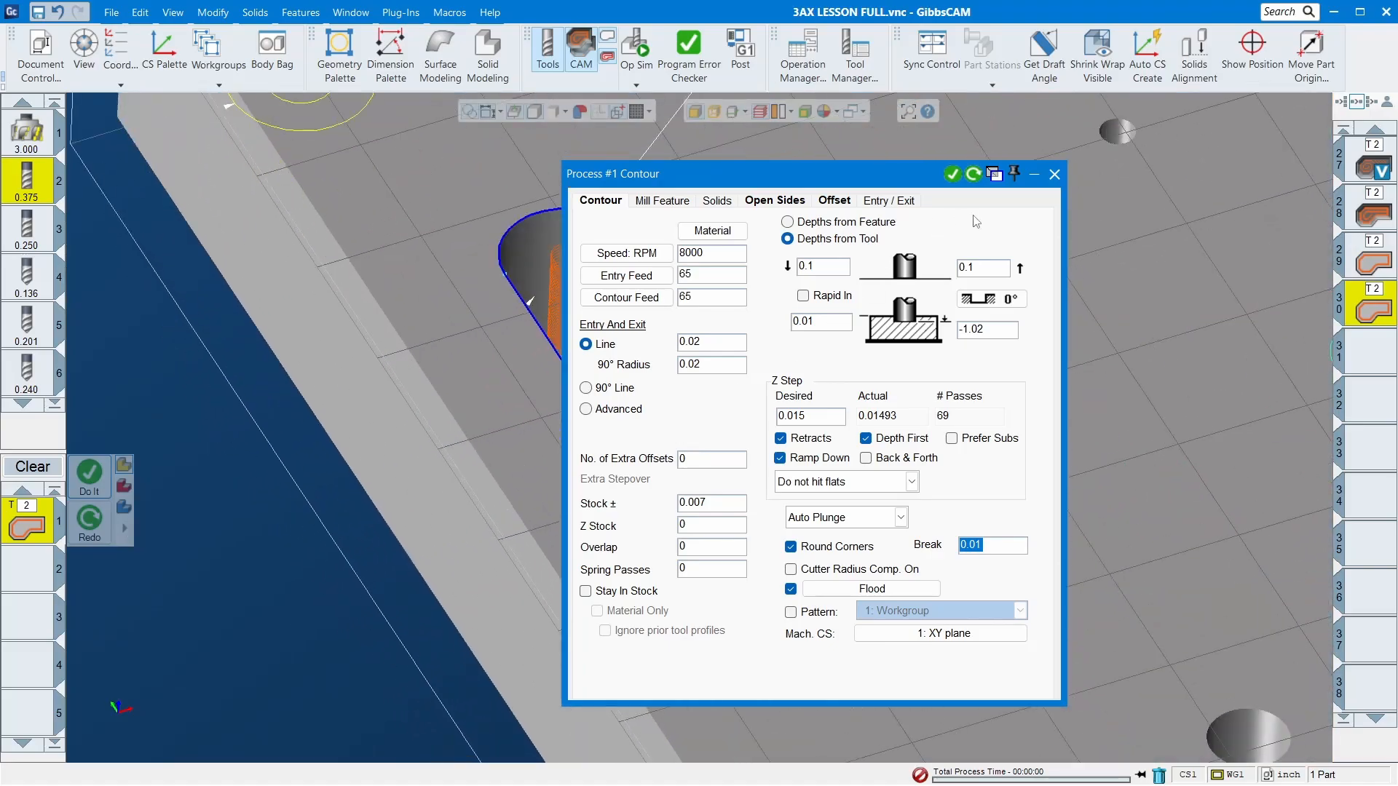
click(1054, 174)
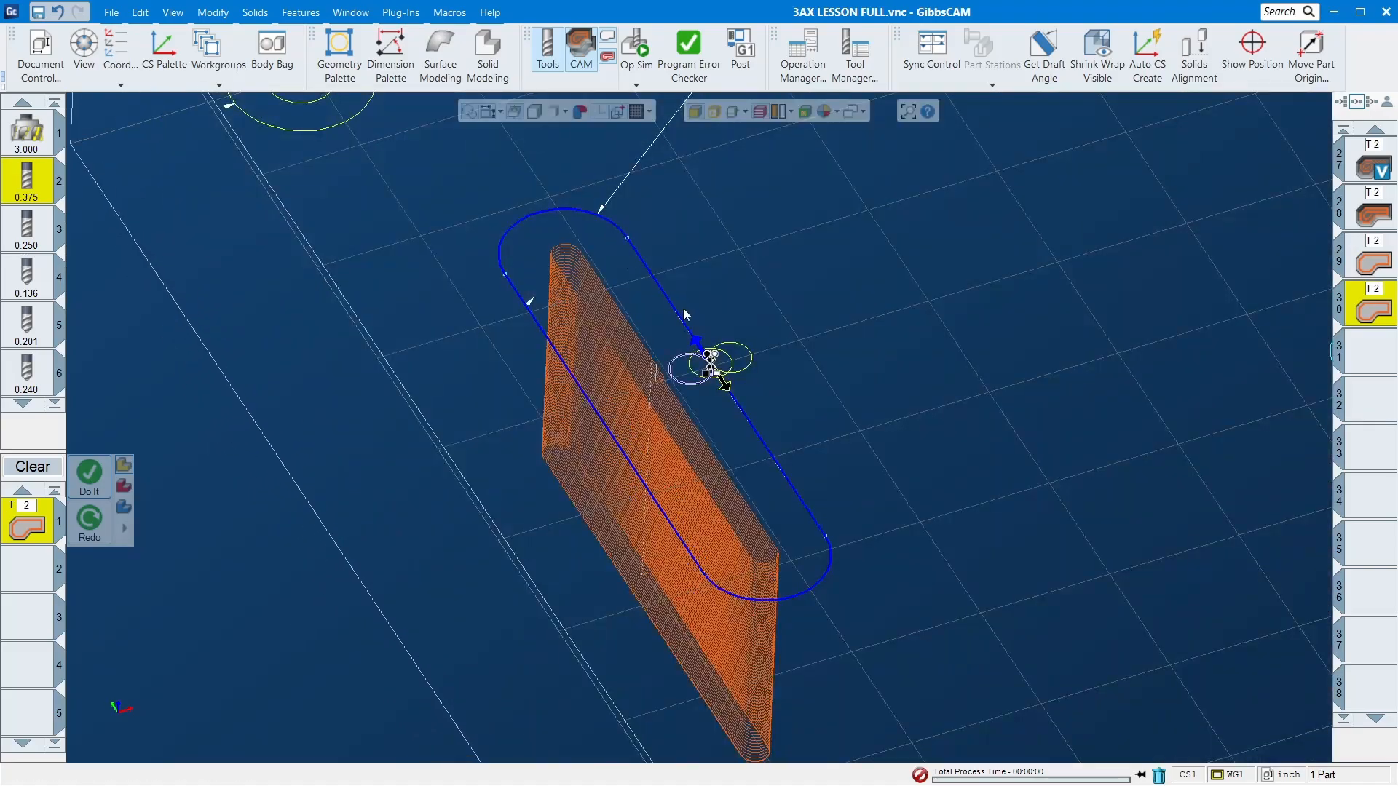
scroll(672, 360, up, 3)
middle_drag(672, 359, 1094, 250)
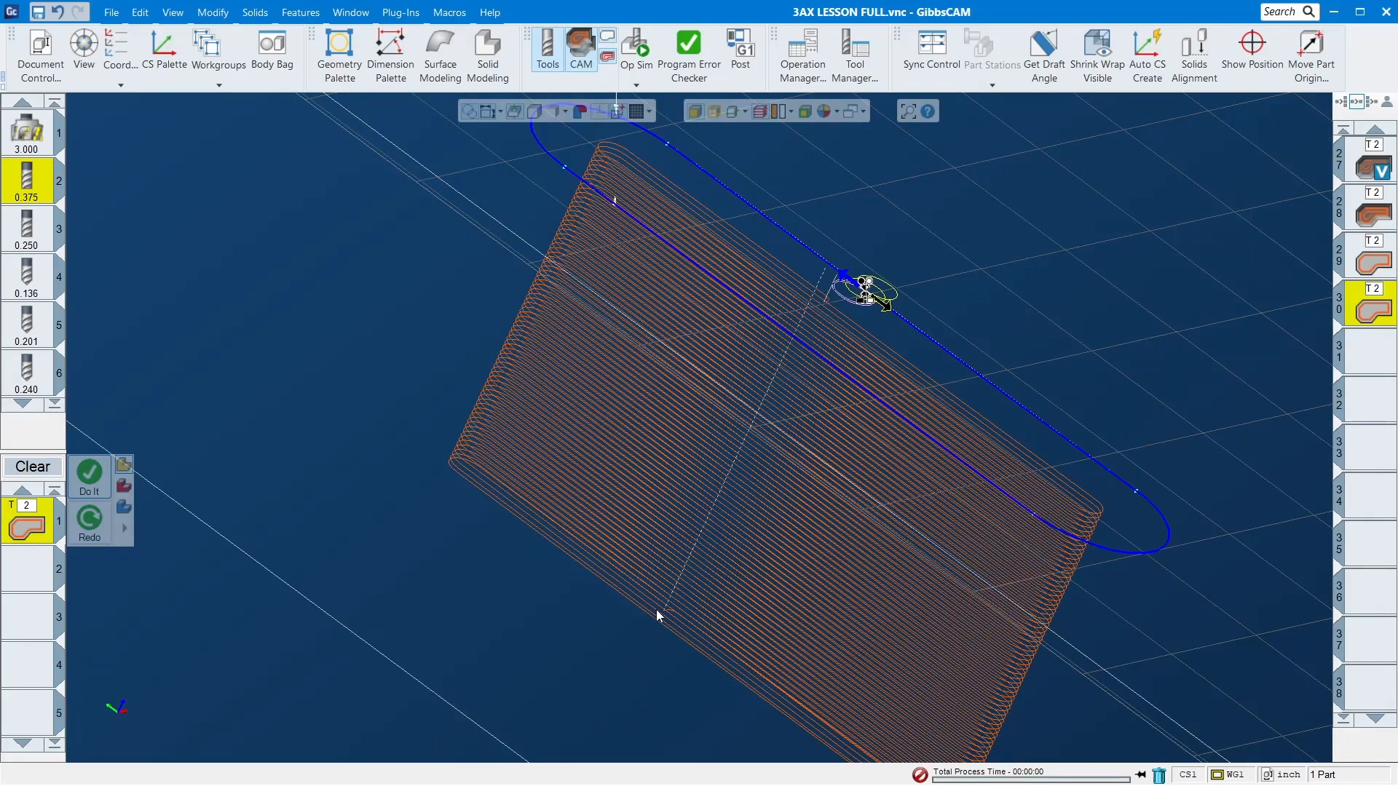
scroll(748, 404, down, 2)
middle_drag(749, 403, 916, 362)
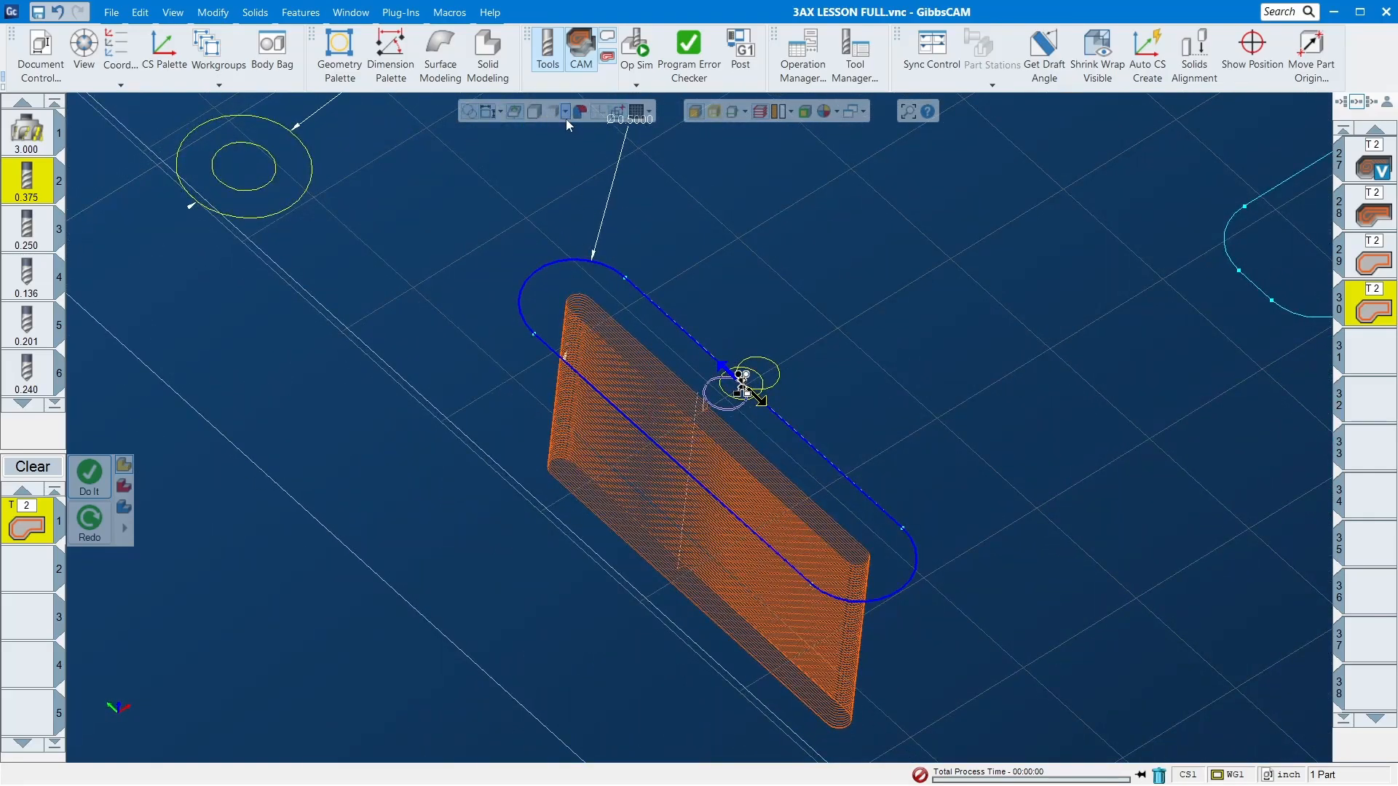
click(470, 111)
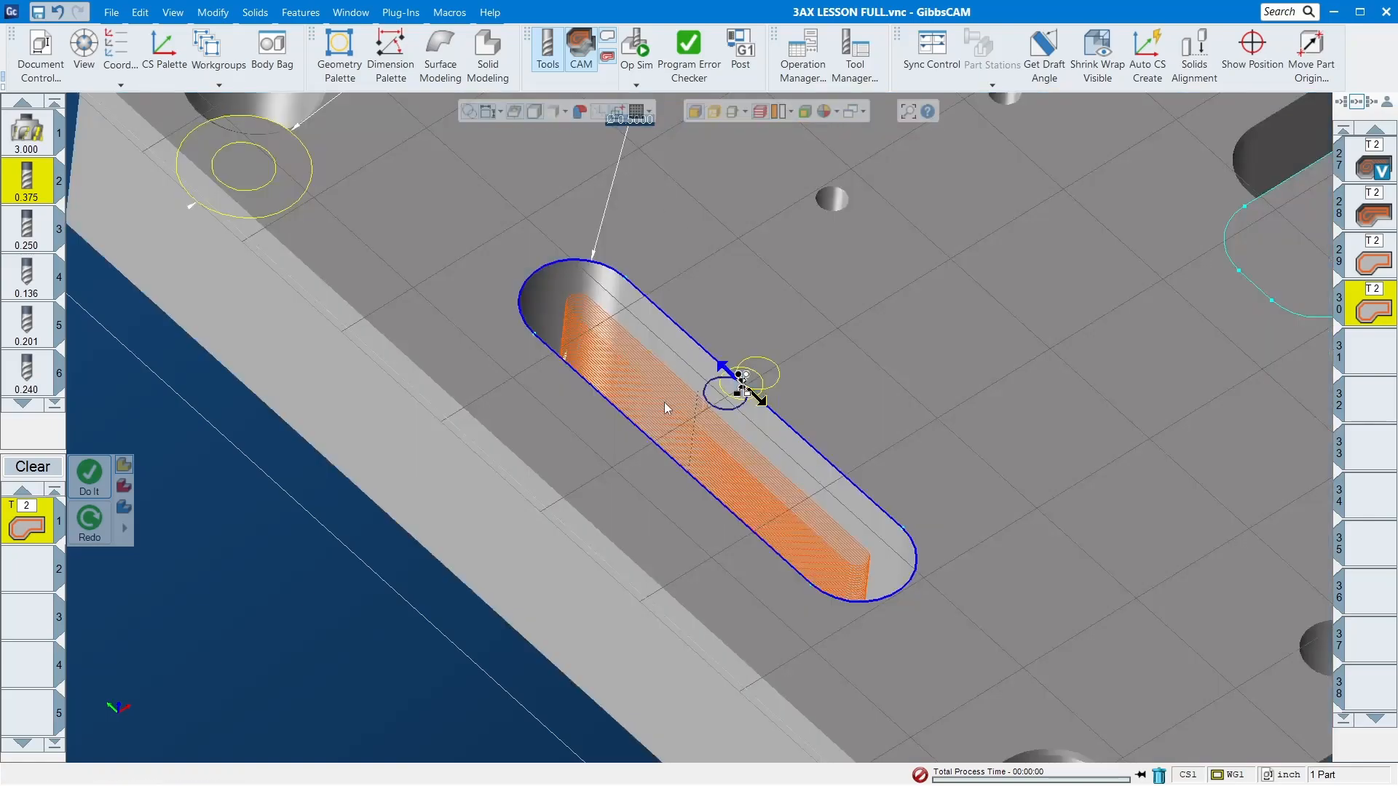
scroll(664, 407, down, 2)
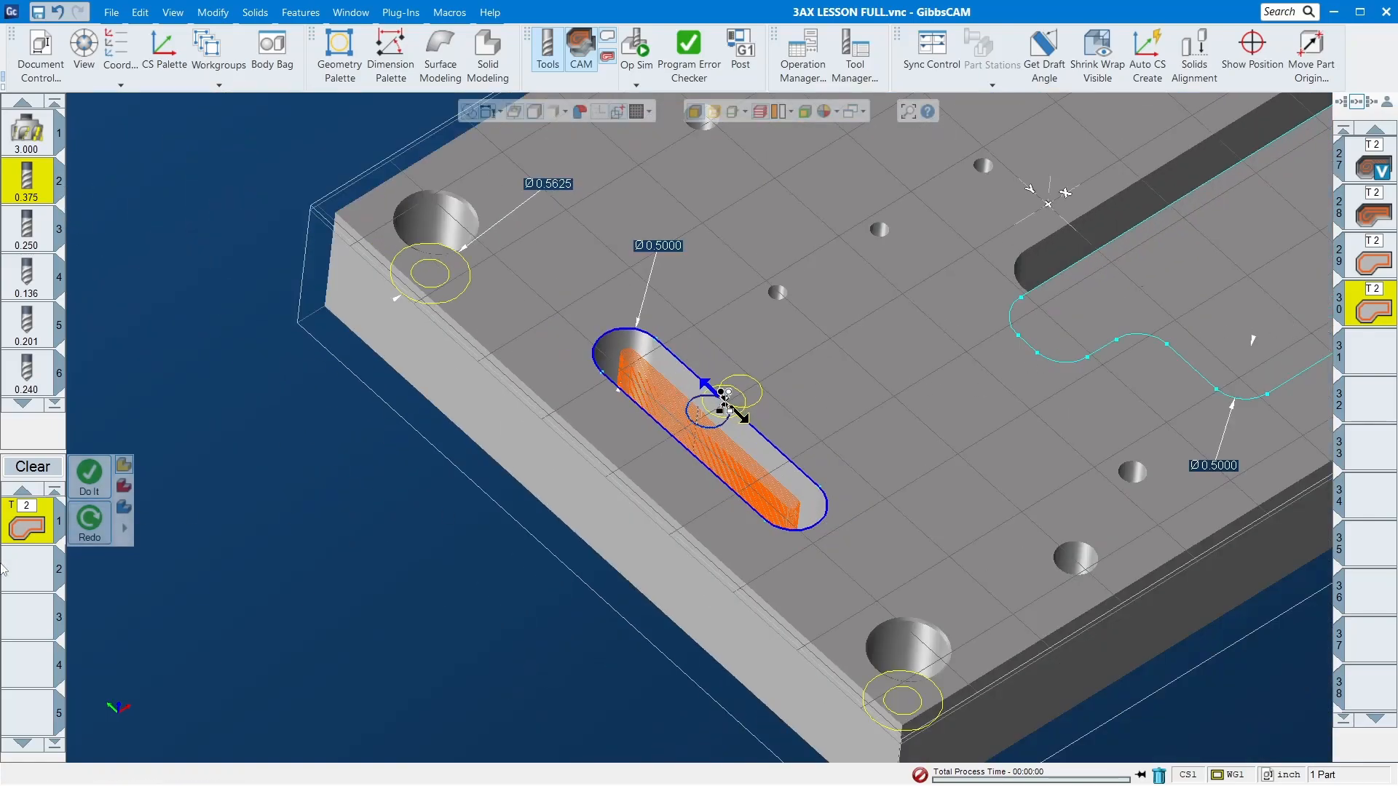
- Turn off Ramp Down in the Contour process and set stock to 0, overlap to 0.1 and spring passes to 1
double_click(29, 524)
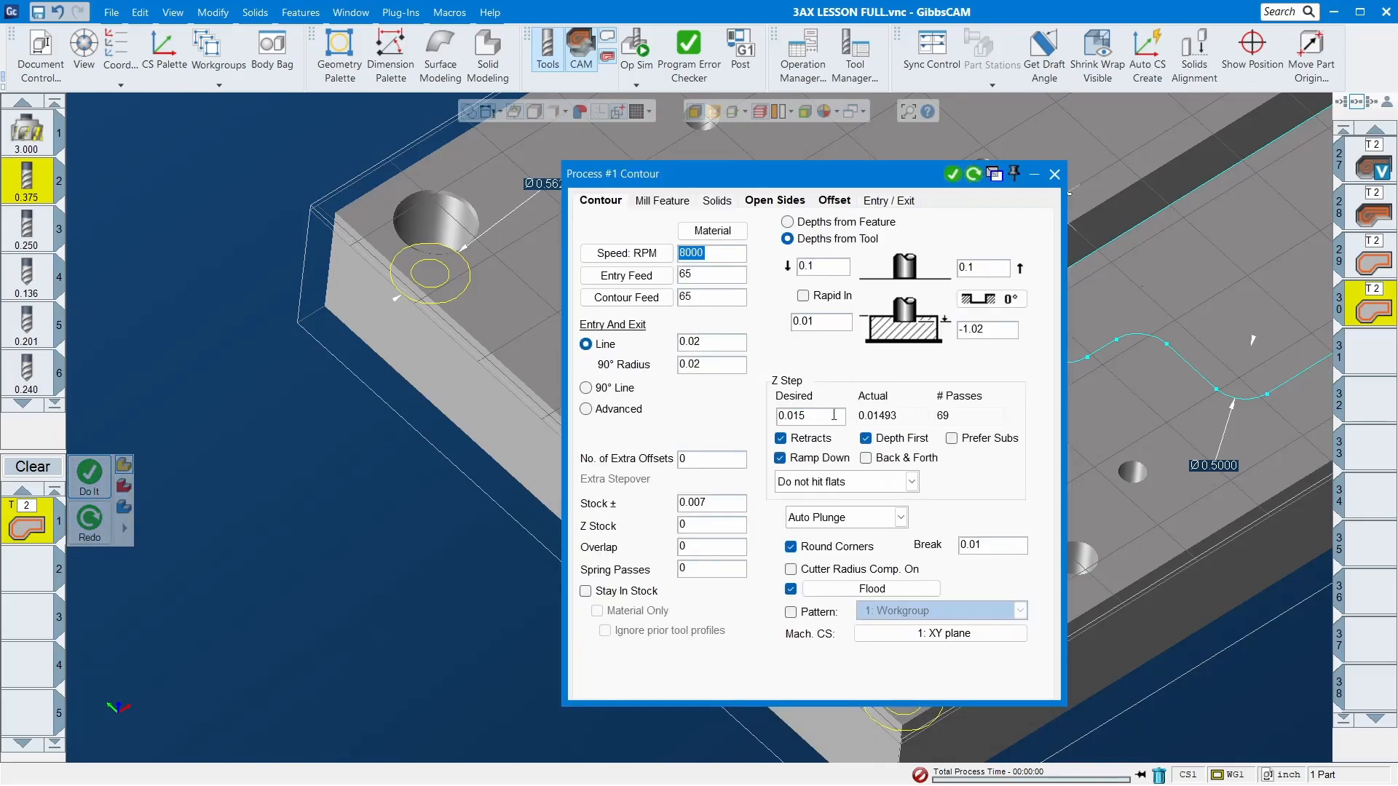
click(809, 458)
double_click(721, 501)
text(0)
key(Tab)
key(Tab)
text(0.1)
key(Tab)
- Set the contour's top surface Z to 0, final depth to -1.01 and desired Z step to 1
key(Tab)
text(0)
key(Tab)
key(Tab)
text(-1.01)
key(Tab)
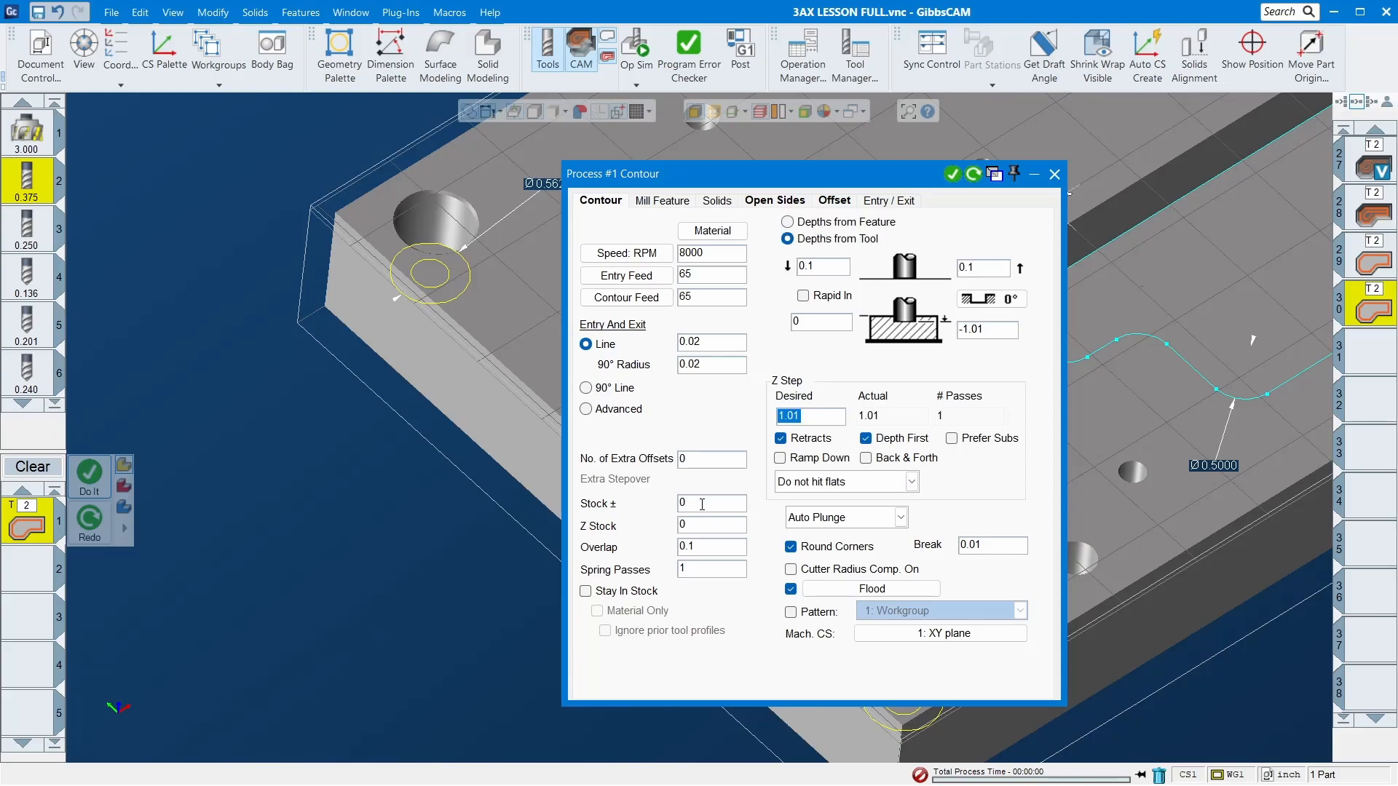
text(1)
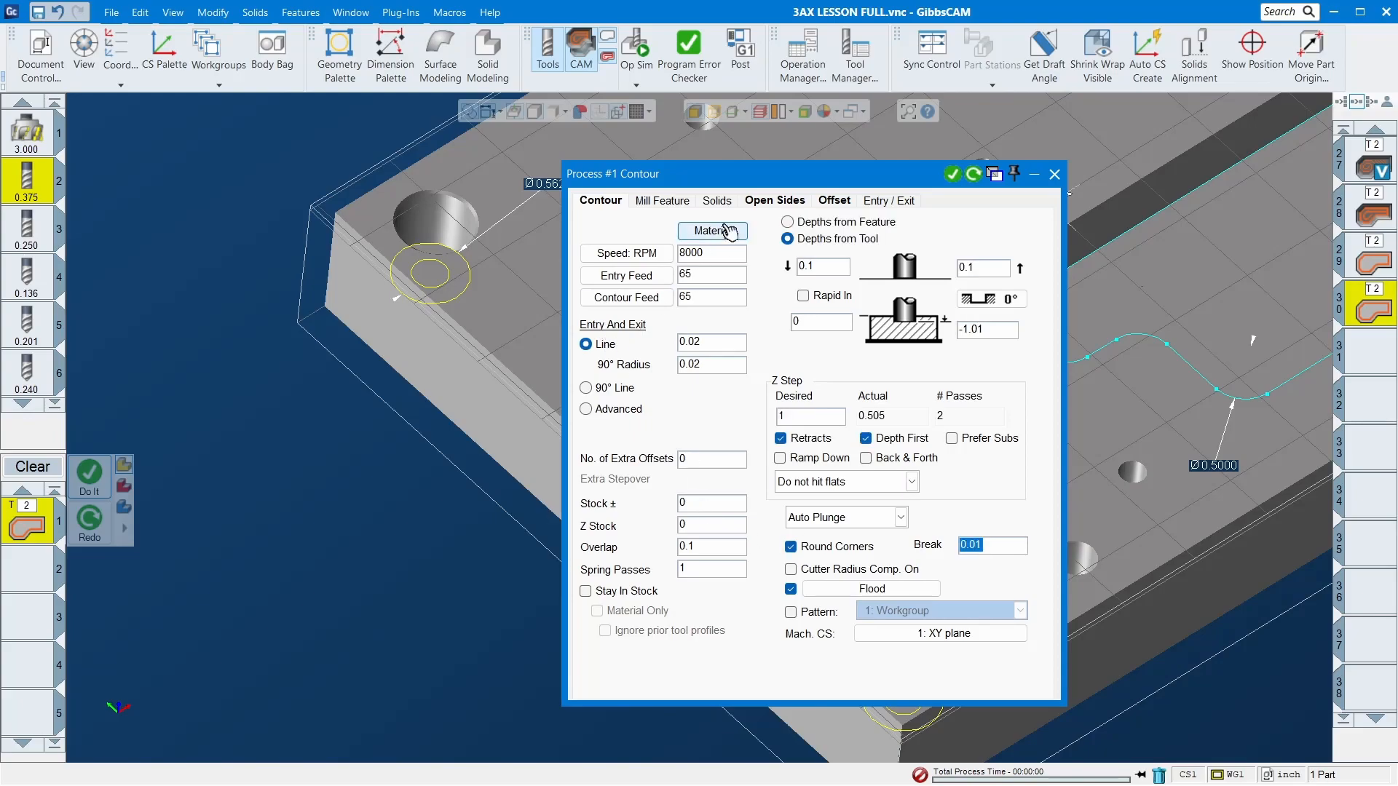
- Generate the finishing contour as a new operation along the slot's inner wall and close the process dialog
drag(782, 184, 1075, 205)
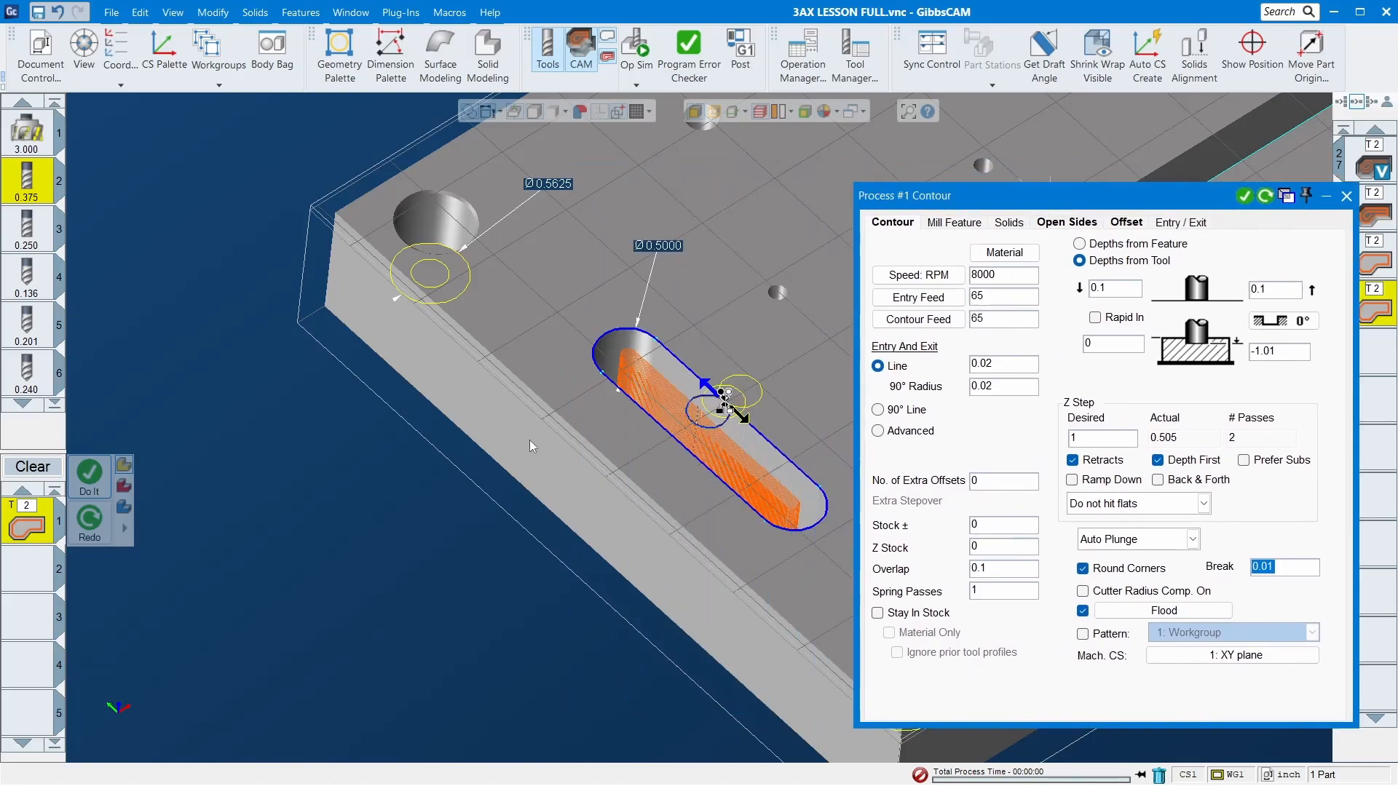
click(89, 474)
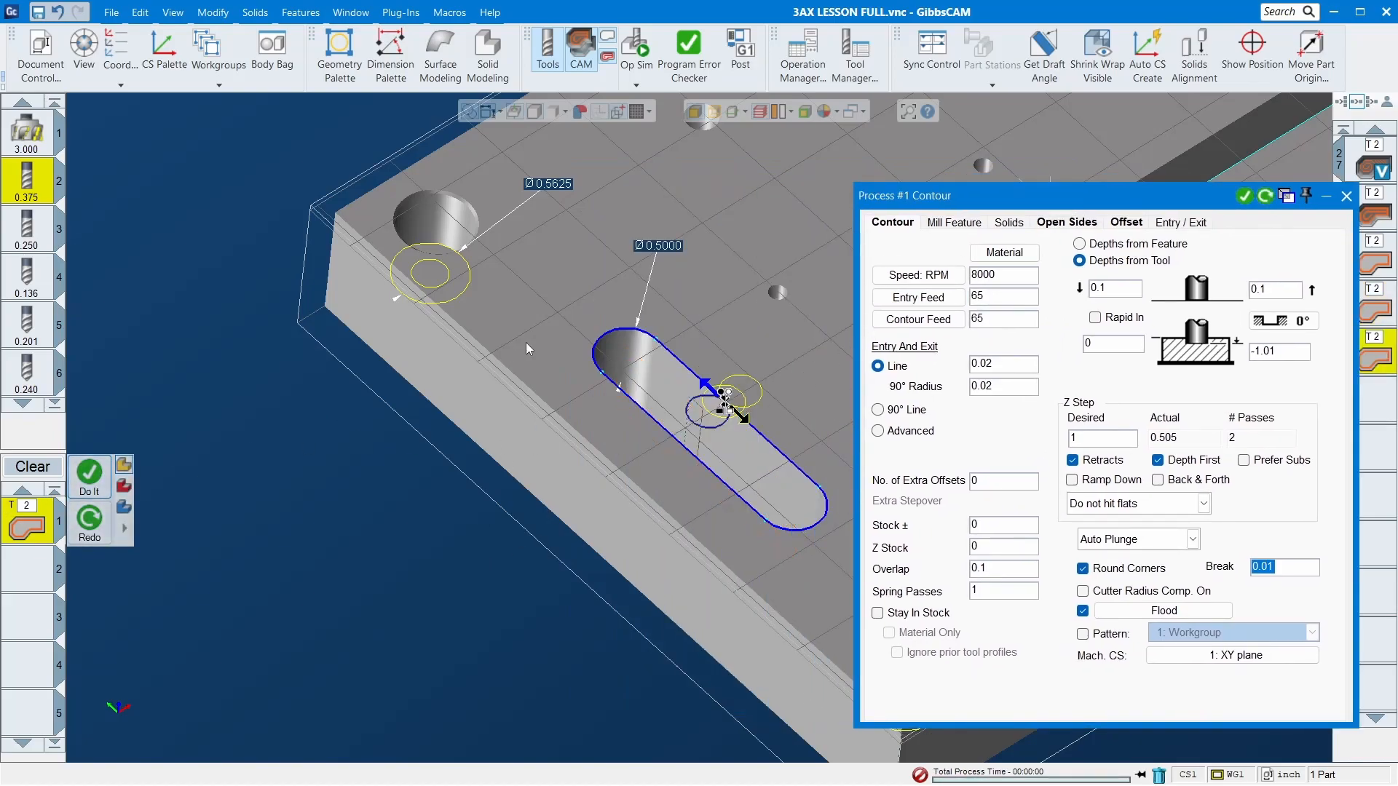
middle_drag(797, 441, 669, 490)
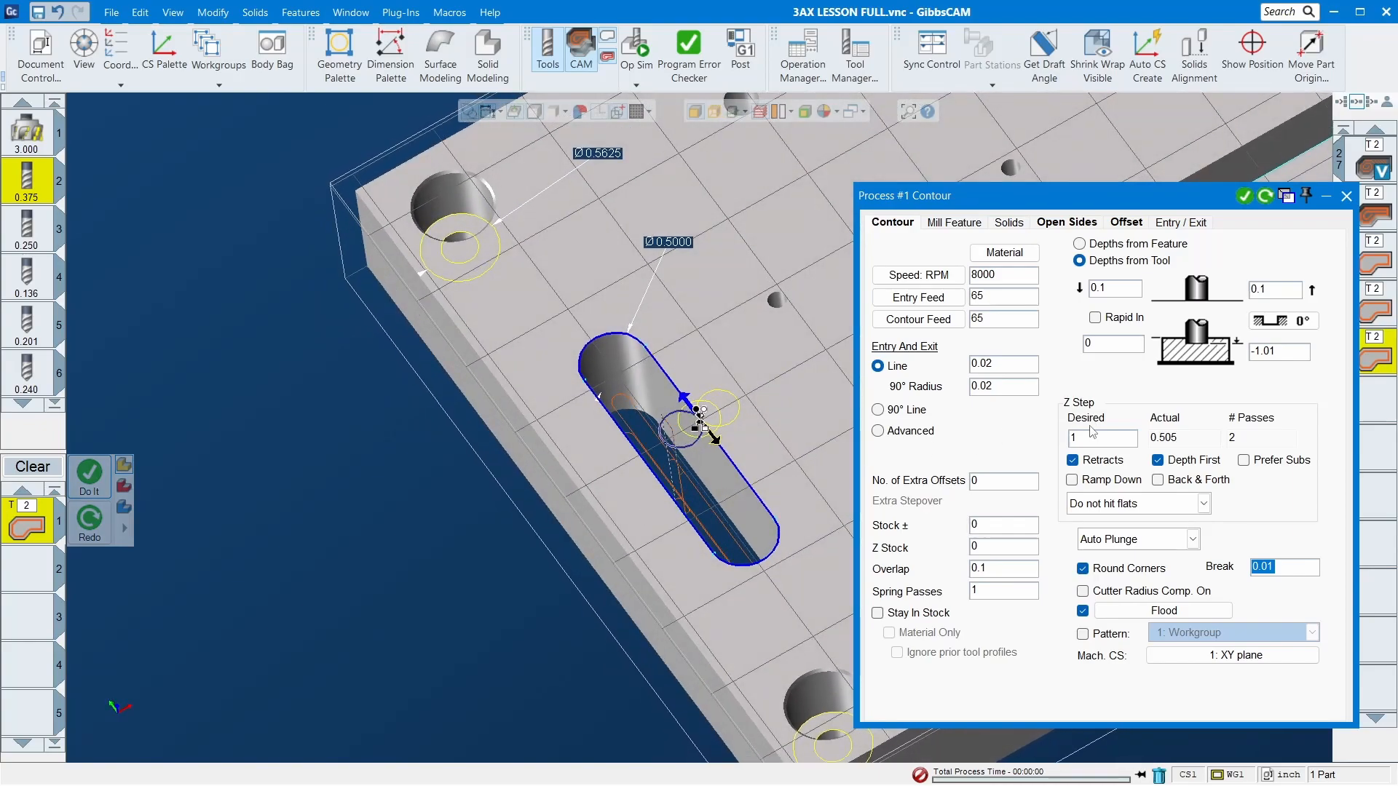
click(1346, 195)
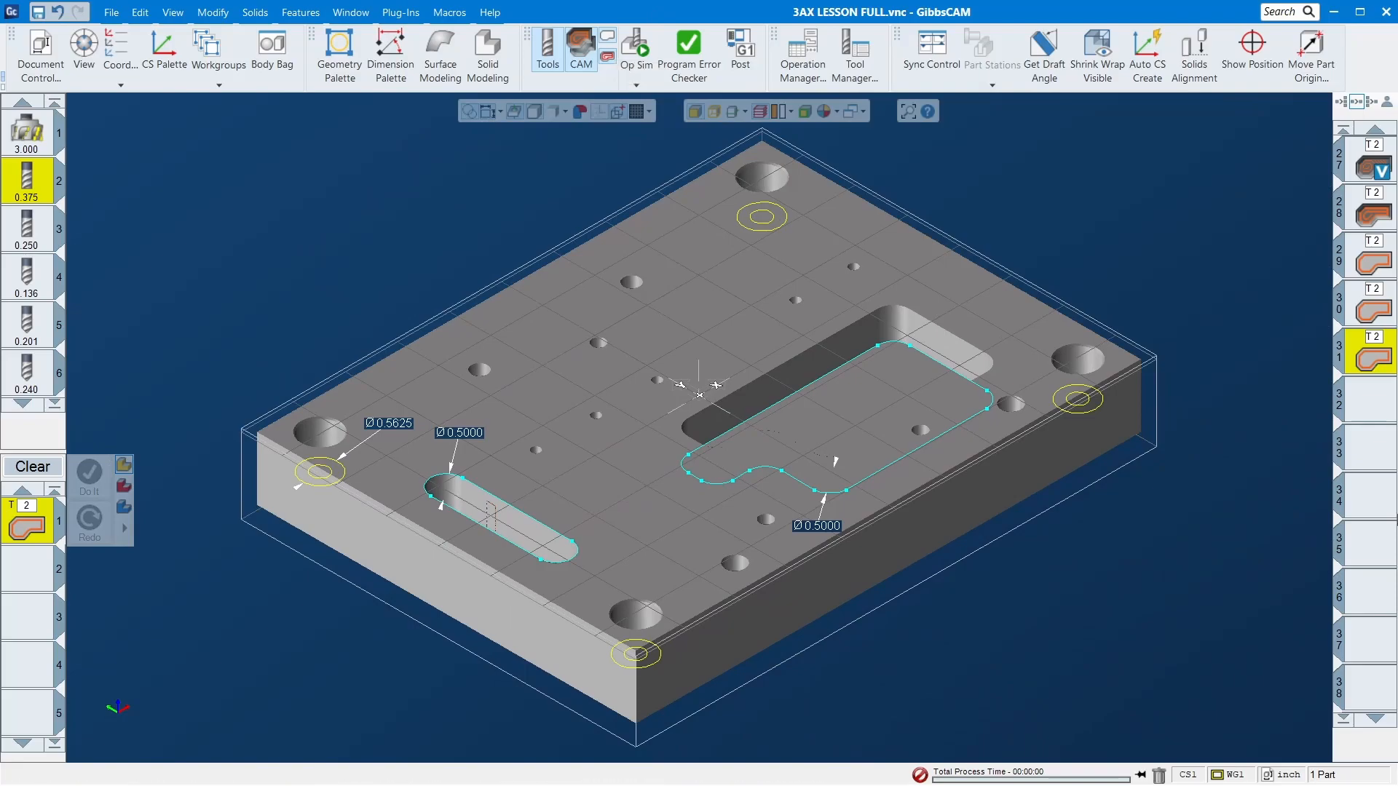
- Run the Op Sim rendering of the operations and inspect the machined slot and plate
click(1369, 404)
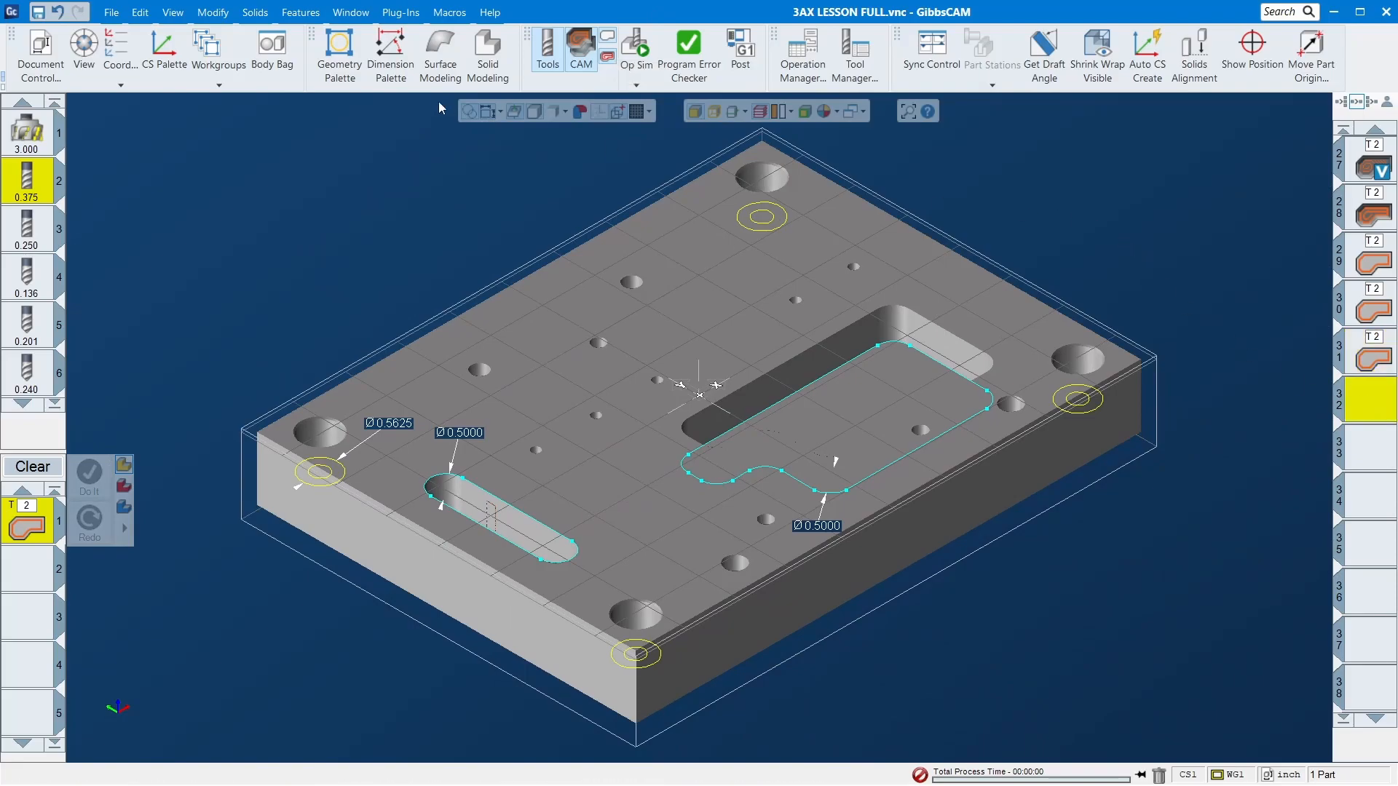
click(636, 45)
click(355, 159)
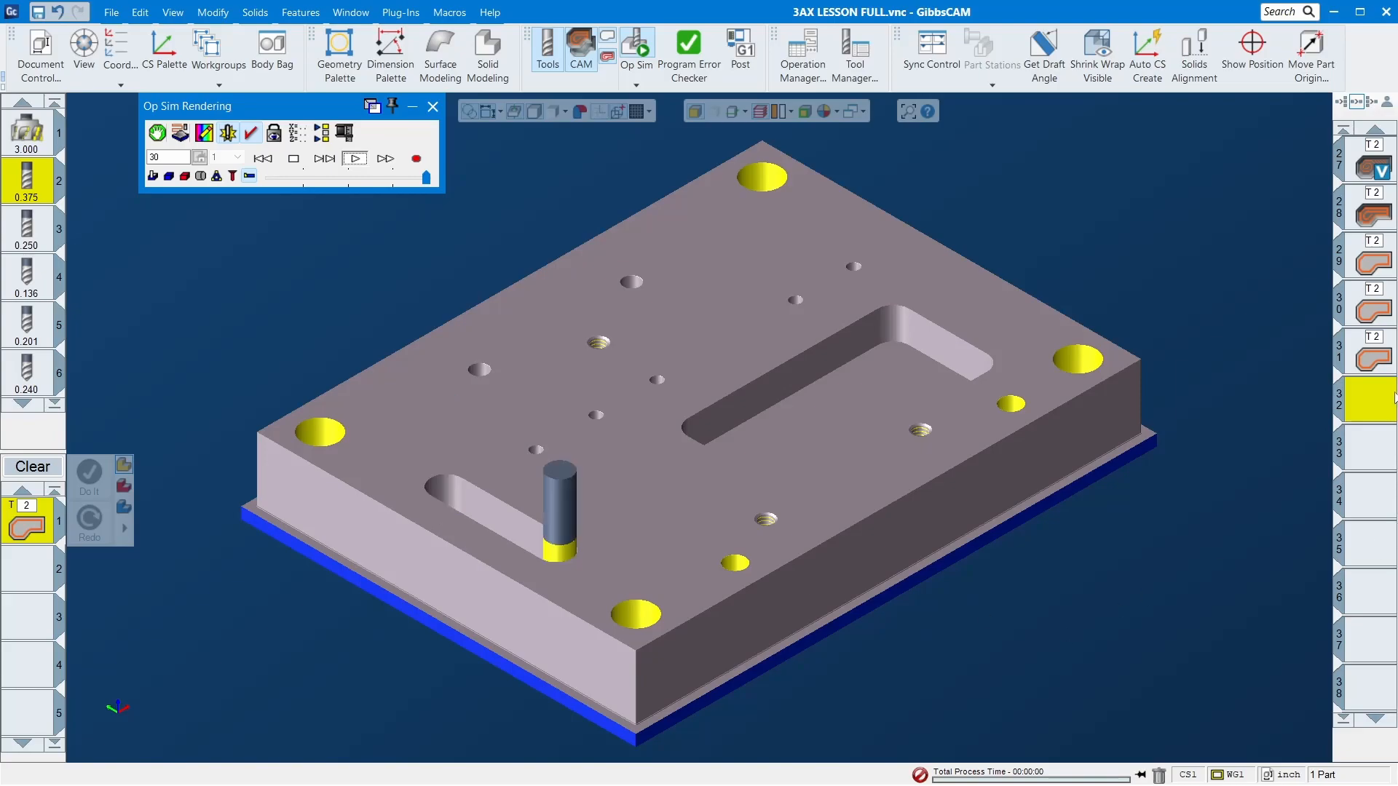
click(1383, 357)
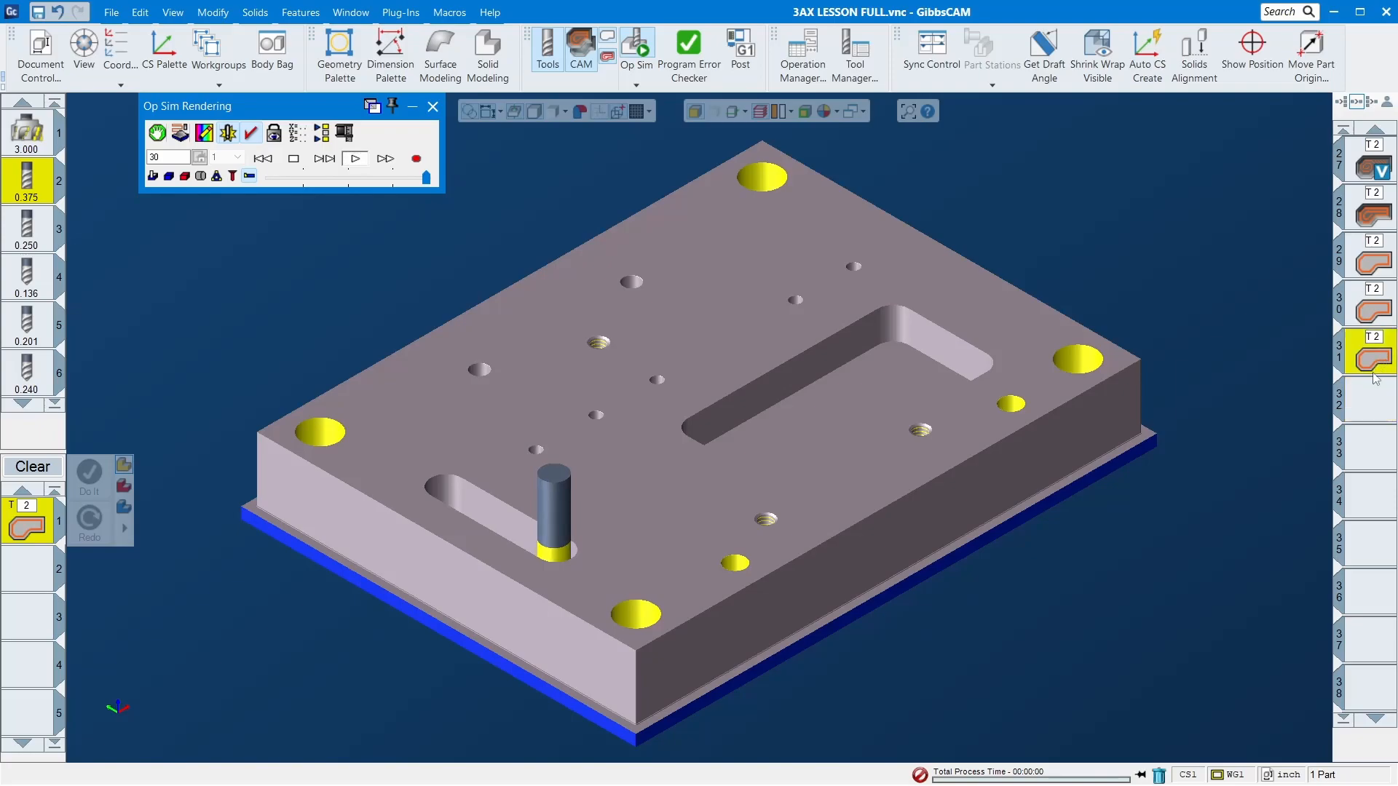
middle_drag(483, 472, 342, 777)
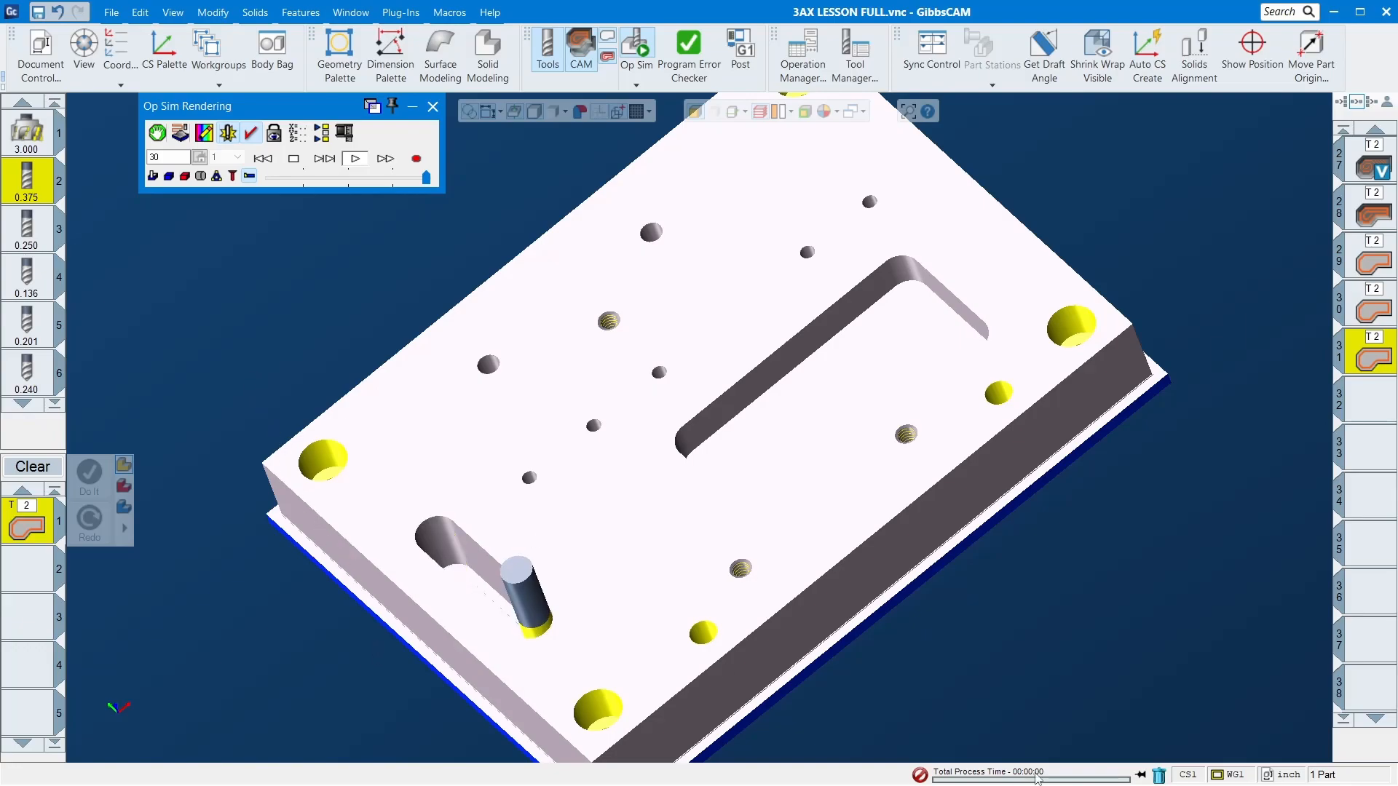
middle_drag(573, 550, 684, 329)
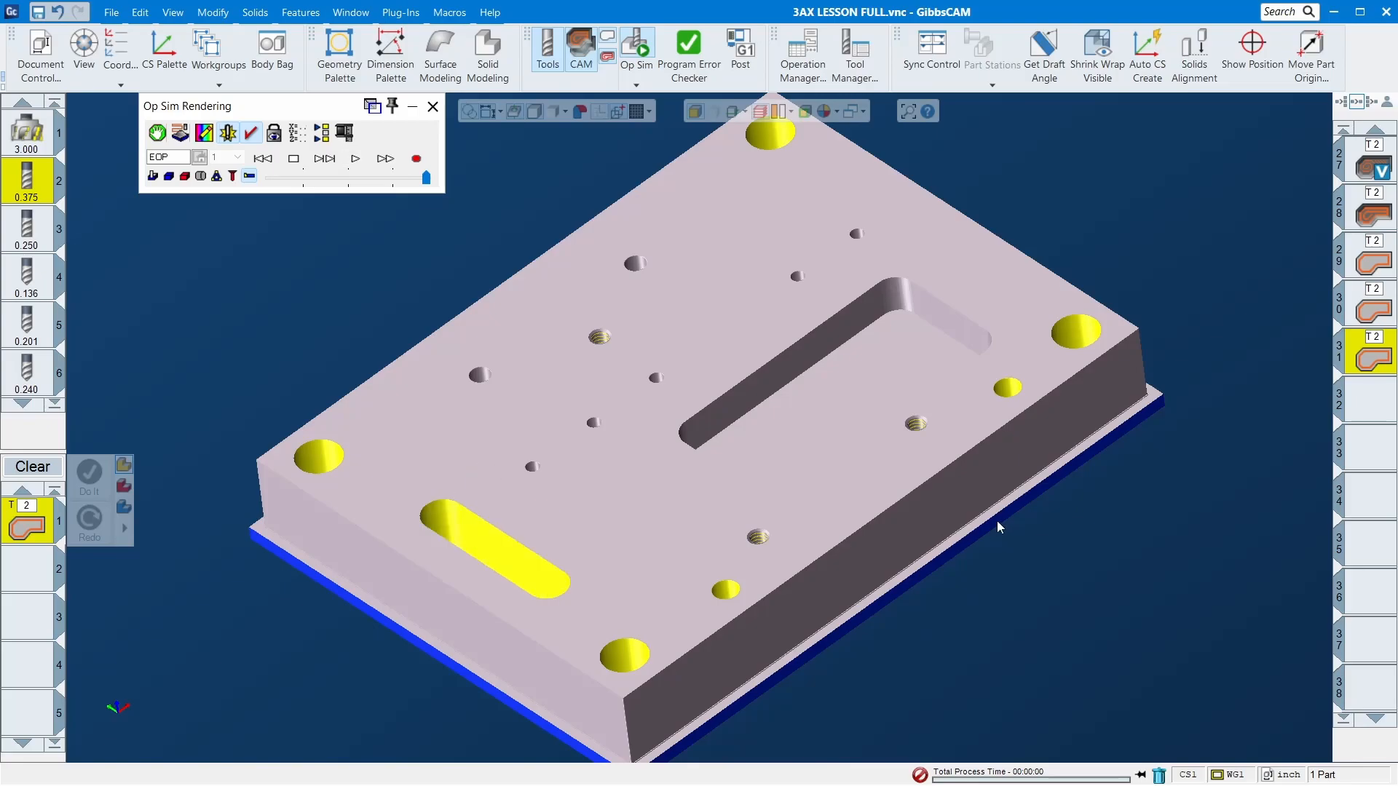
scroll(949, 494, down, 2)
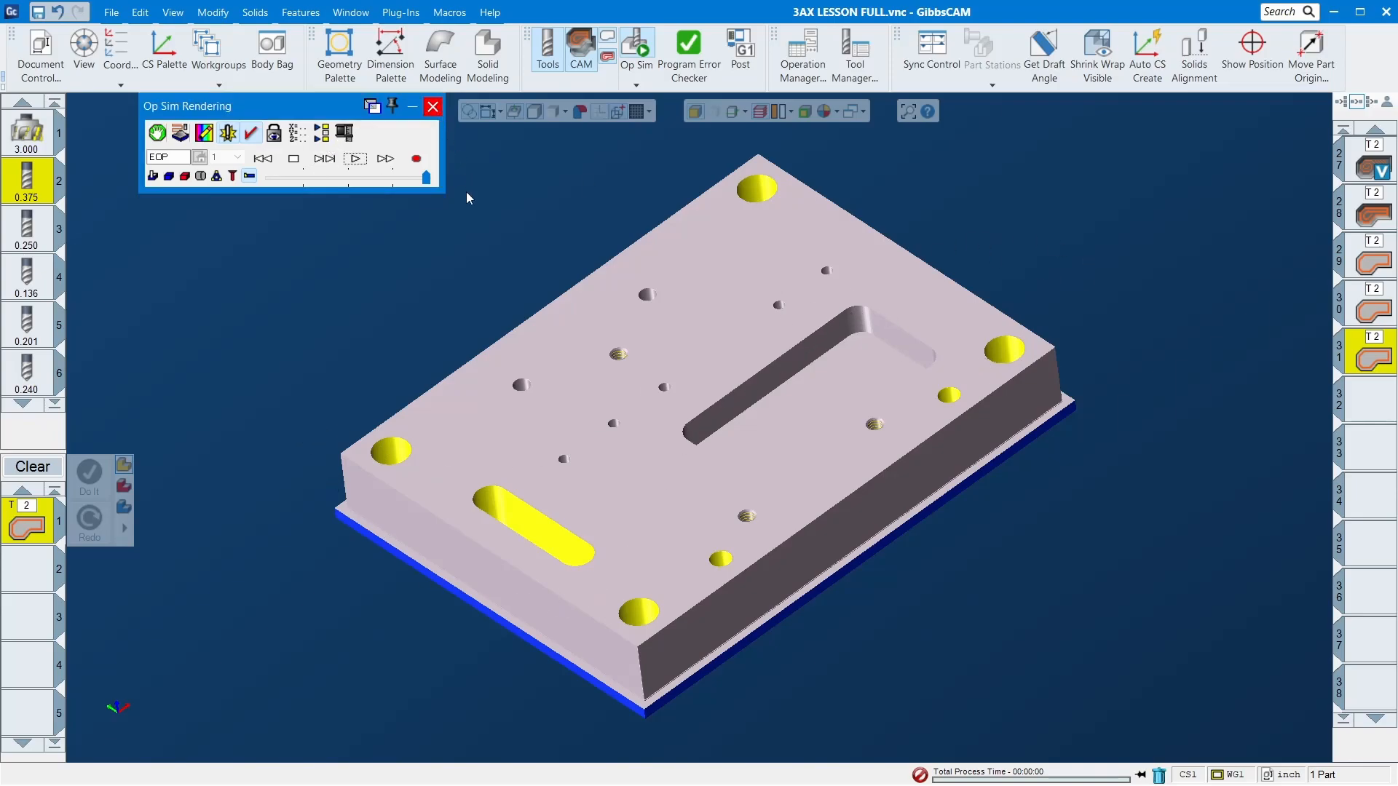
- Close the Op Sim rendering and deselect the plate's faces
click(432, 106)
click(477, 570)
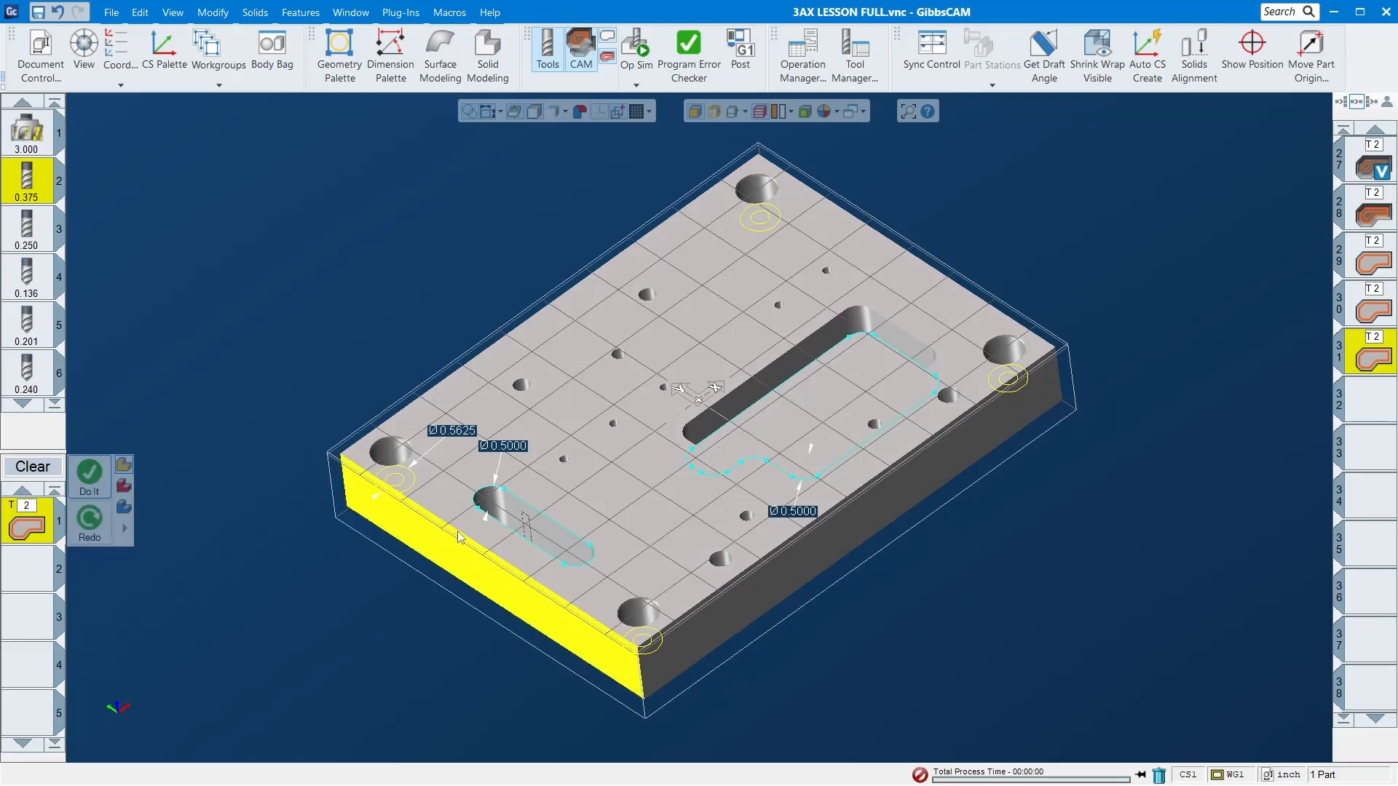
scroll(463, 540, up, 1)
scroll(319, 459, up, 1)
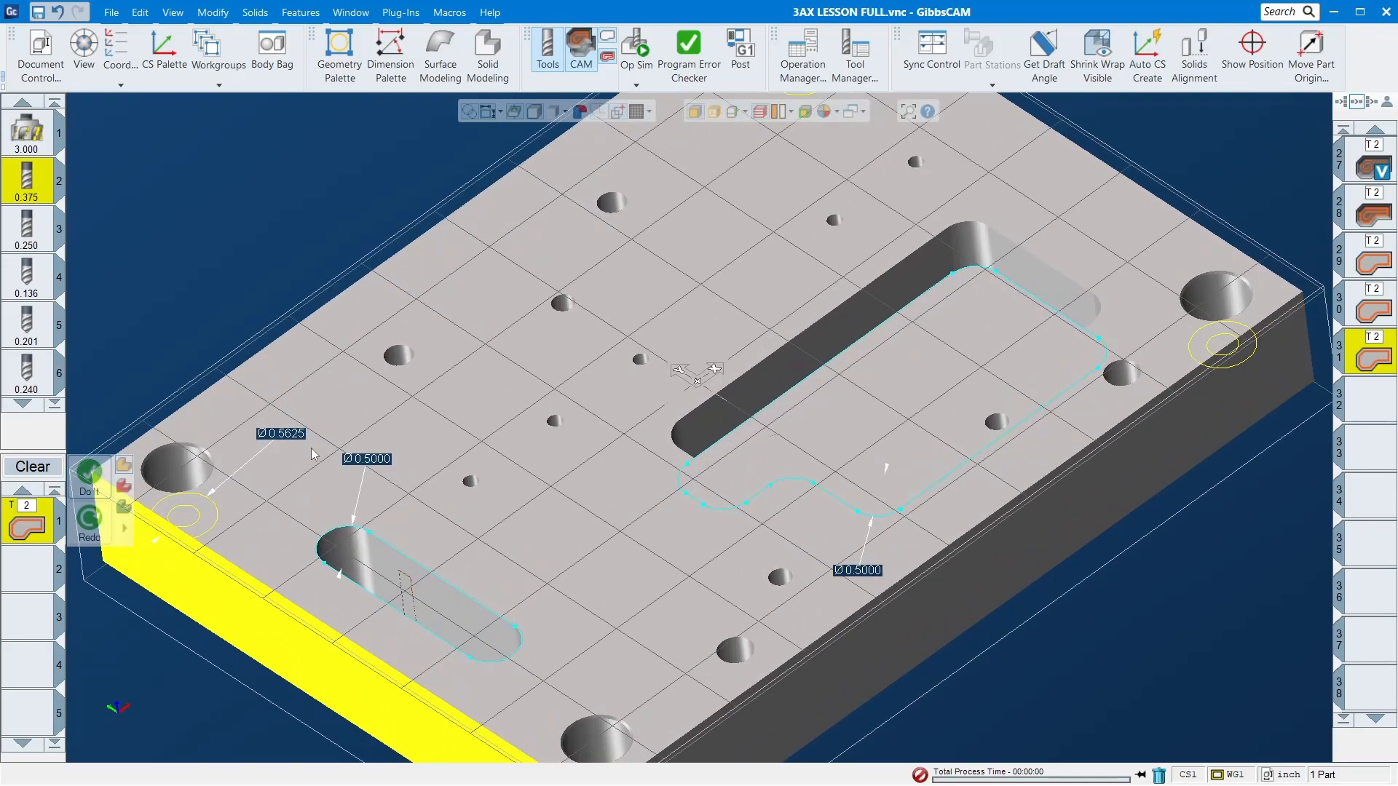
click(209, 457)
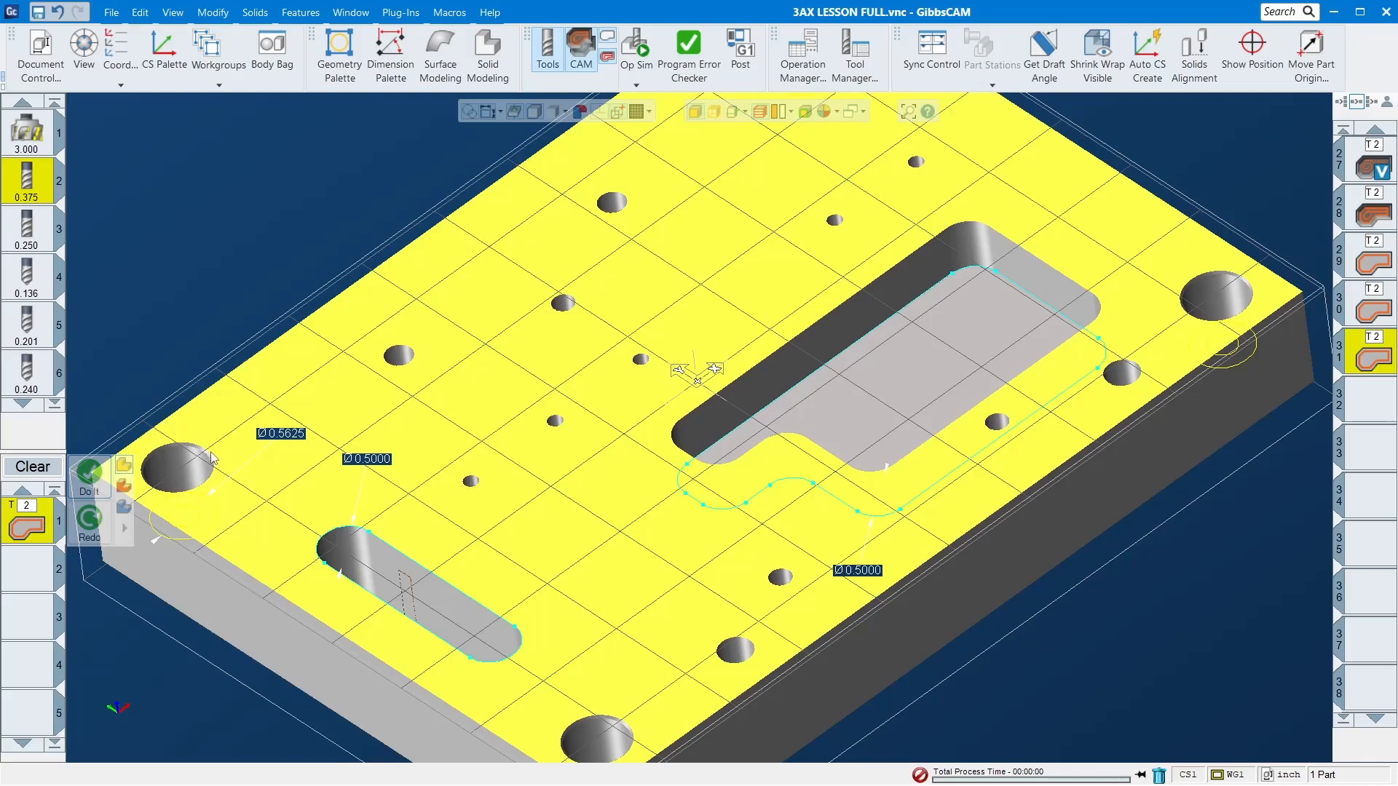
click(208, 454)
scroll(420, 466, down, 2)
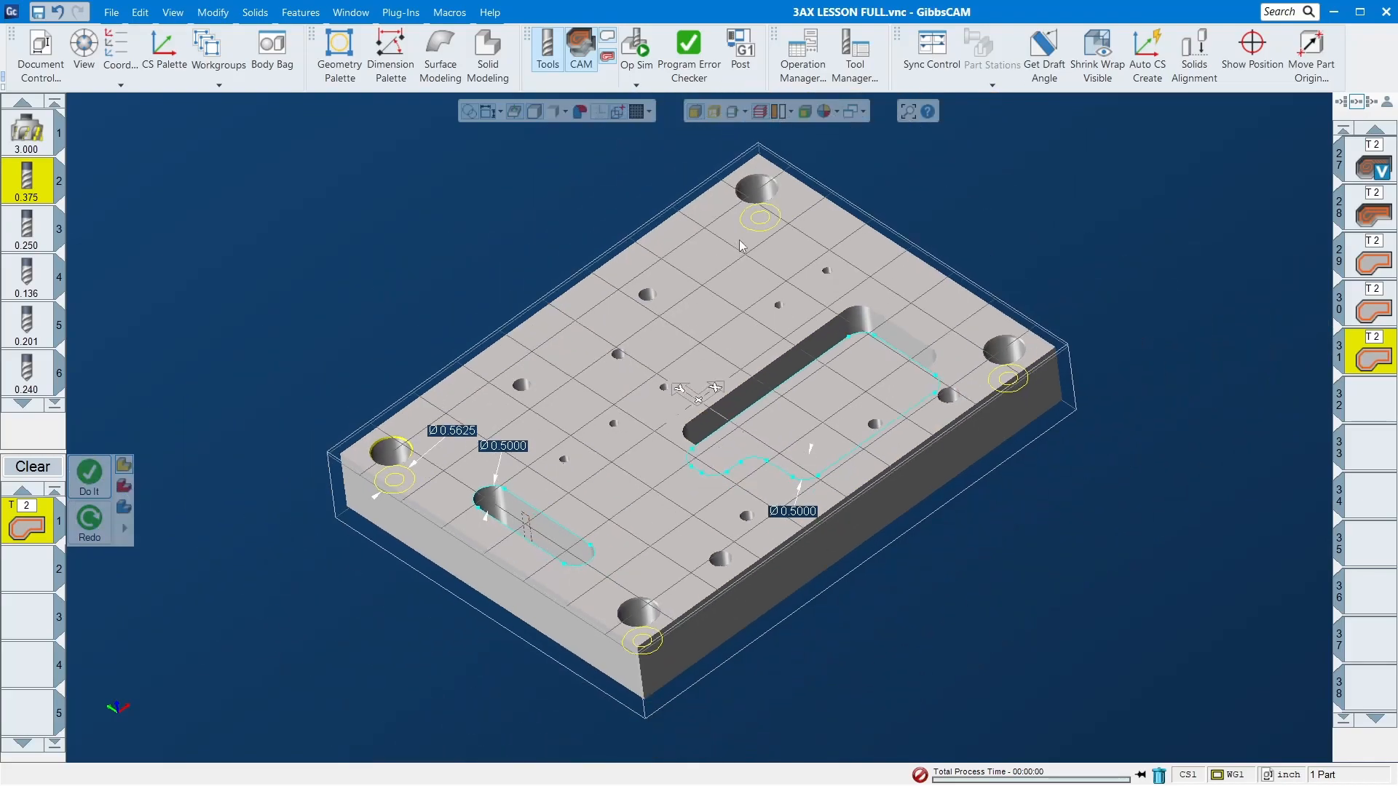
click(1061, 233)
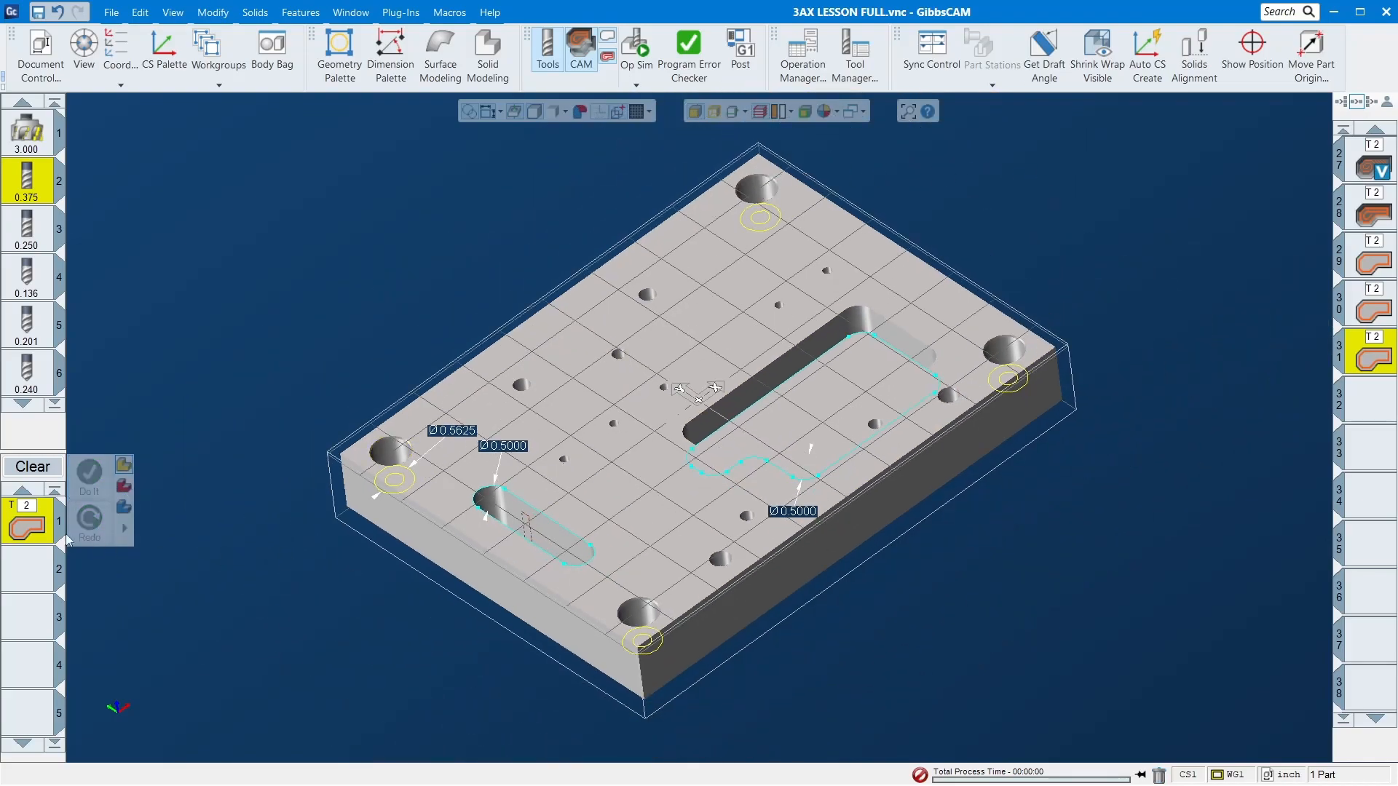
- Clear the process list and create a new Contour process with the 0.250 tool 14
click(36, 470)
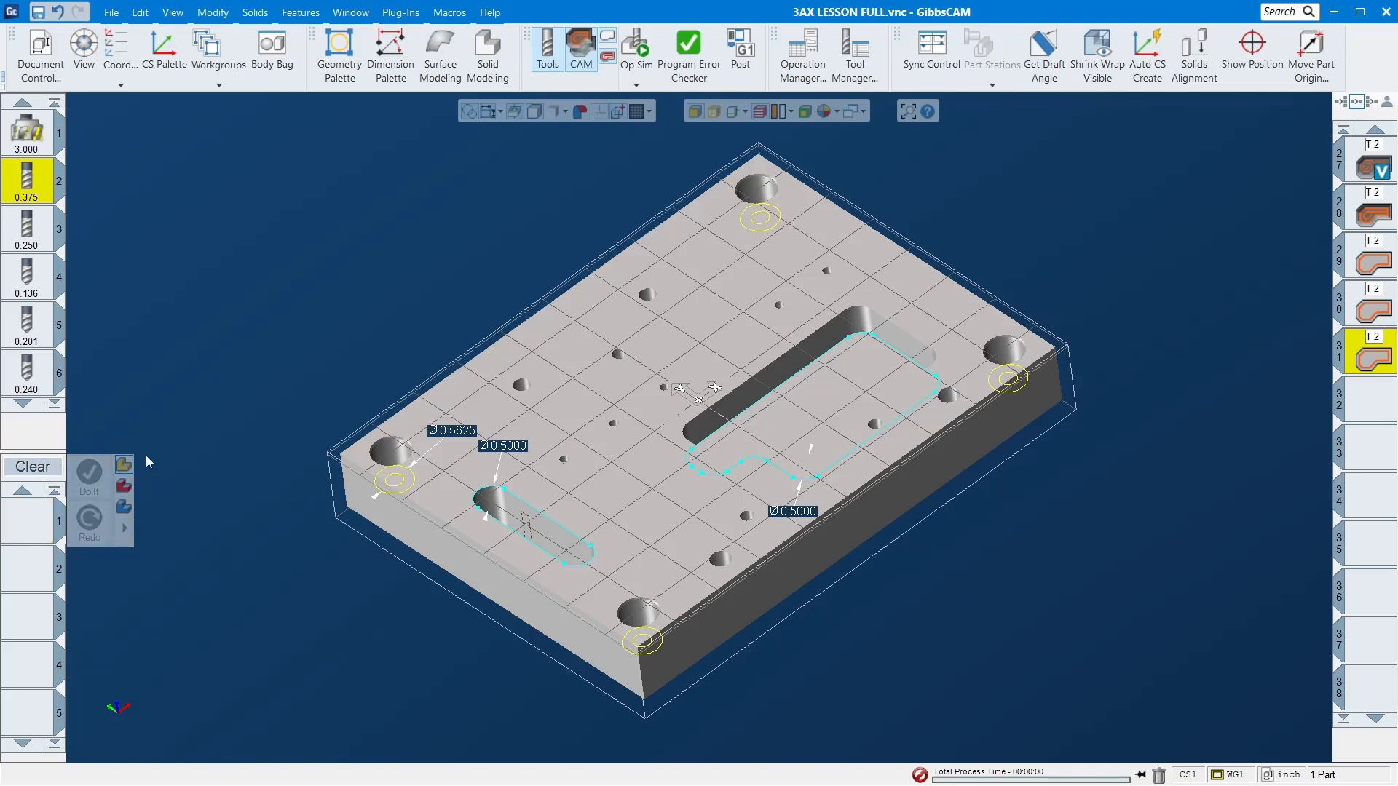
scroll(52, 373, down, 3)
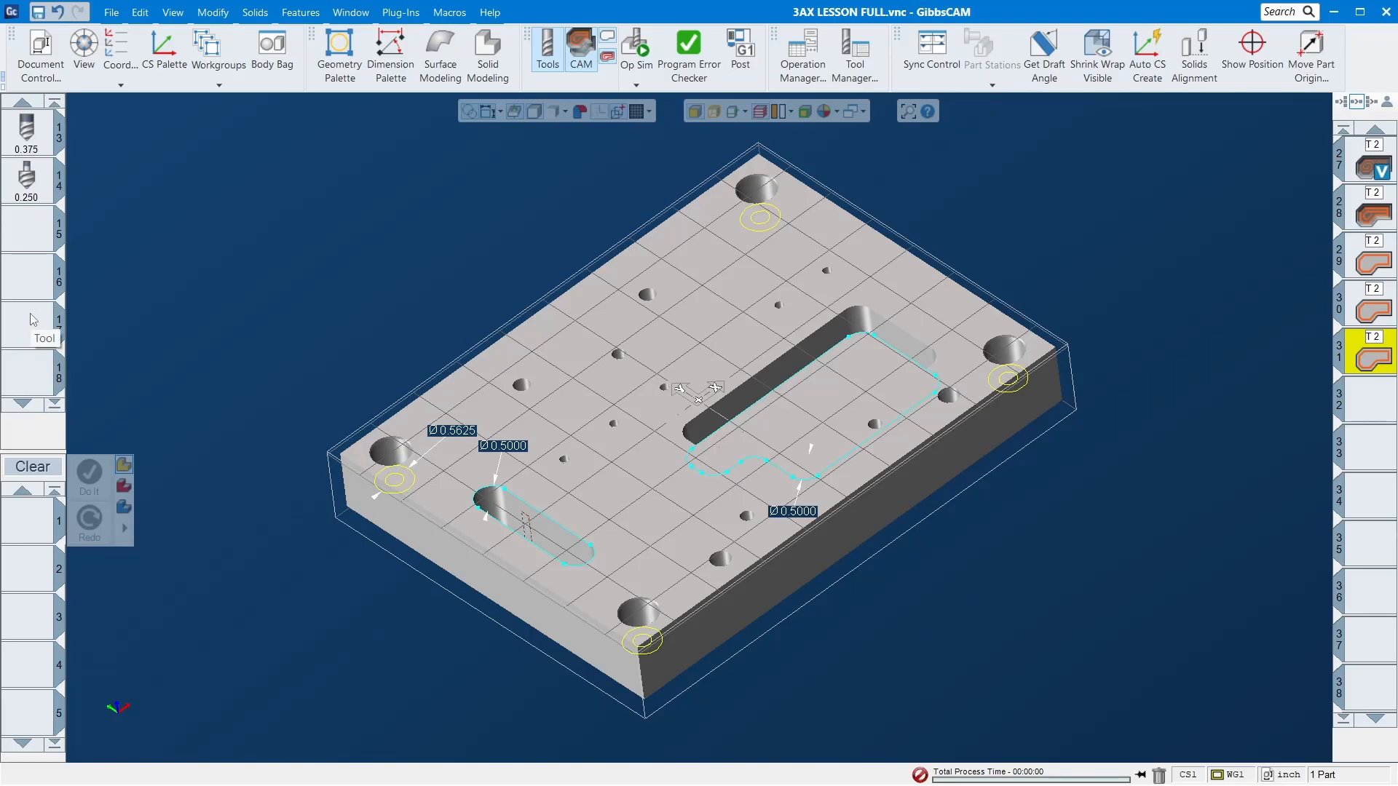
drag(32, 204, 29, 518)
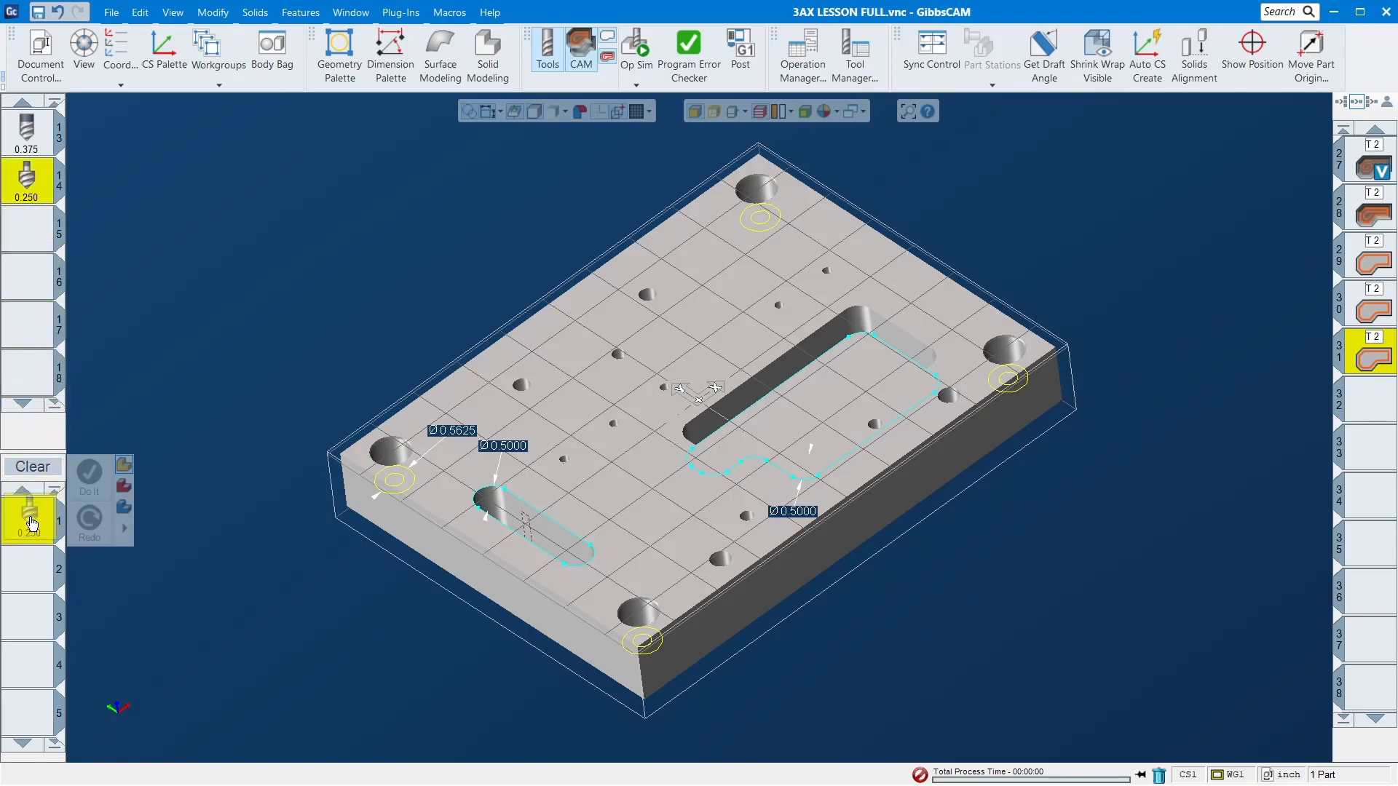
click(172, 415)
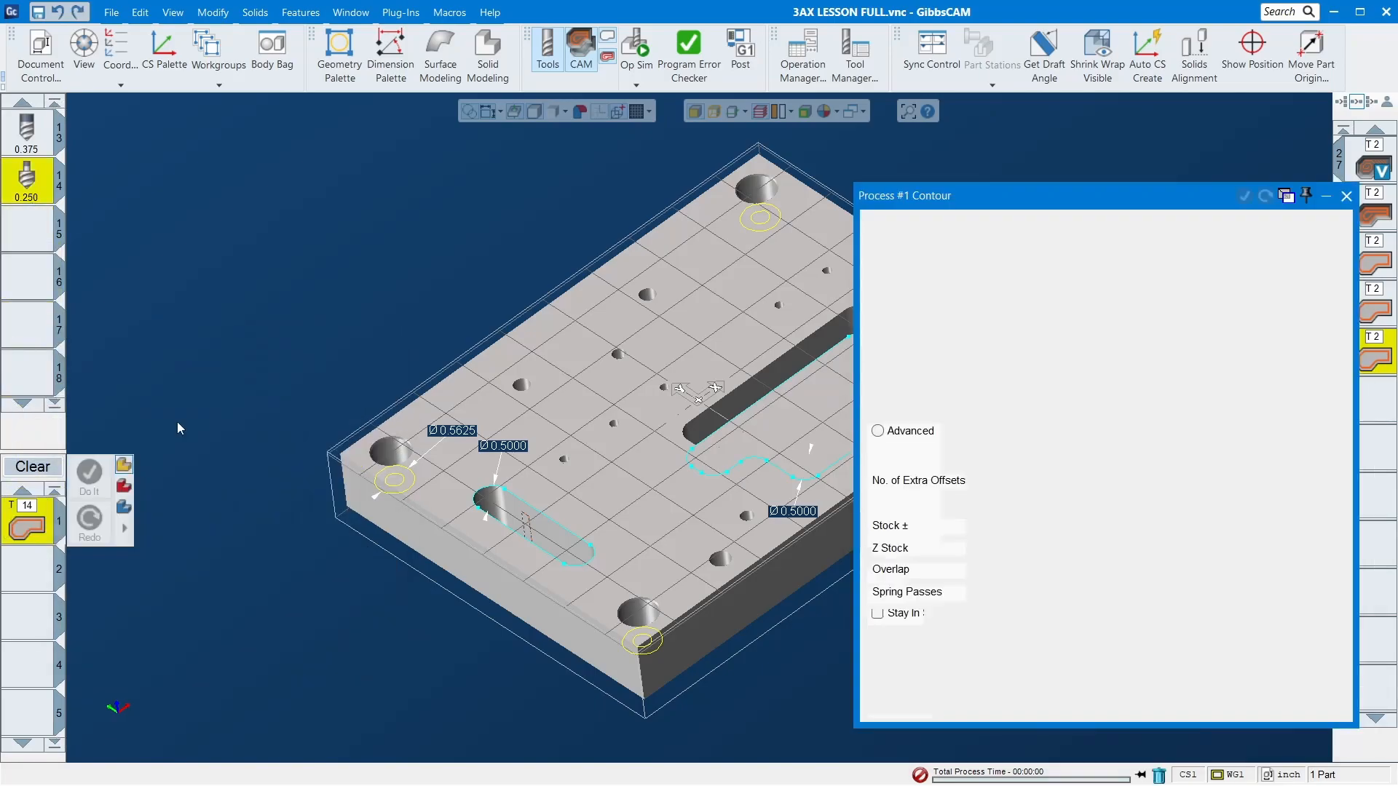
- Set the Contour process speed to 5000 RPM and both the entry feed and contour feed to 40
text(50)
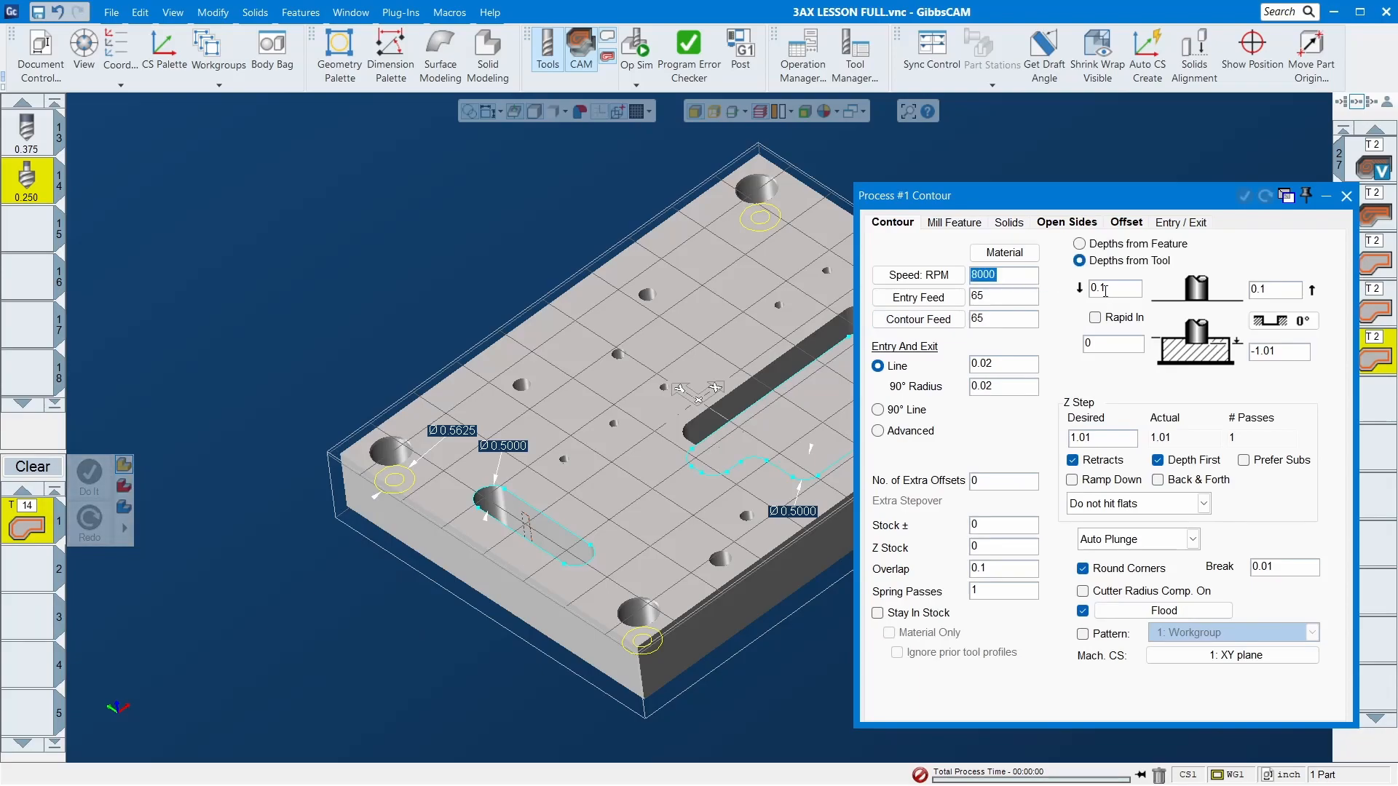
text(00)
key(Tab)
text(40)
key(Tab)
text(40)
key(Tab)
- Set the contour's stock to -0.01, with overlap and spring passes at 0
key(Tab)
key(Tab)
key(Tab)
text(-)
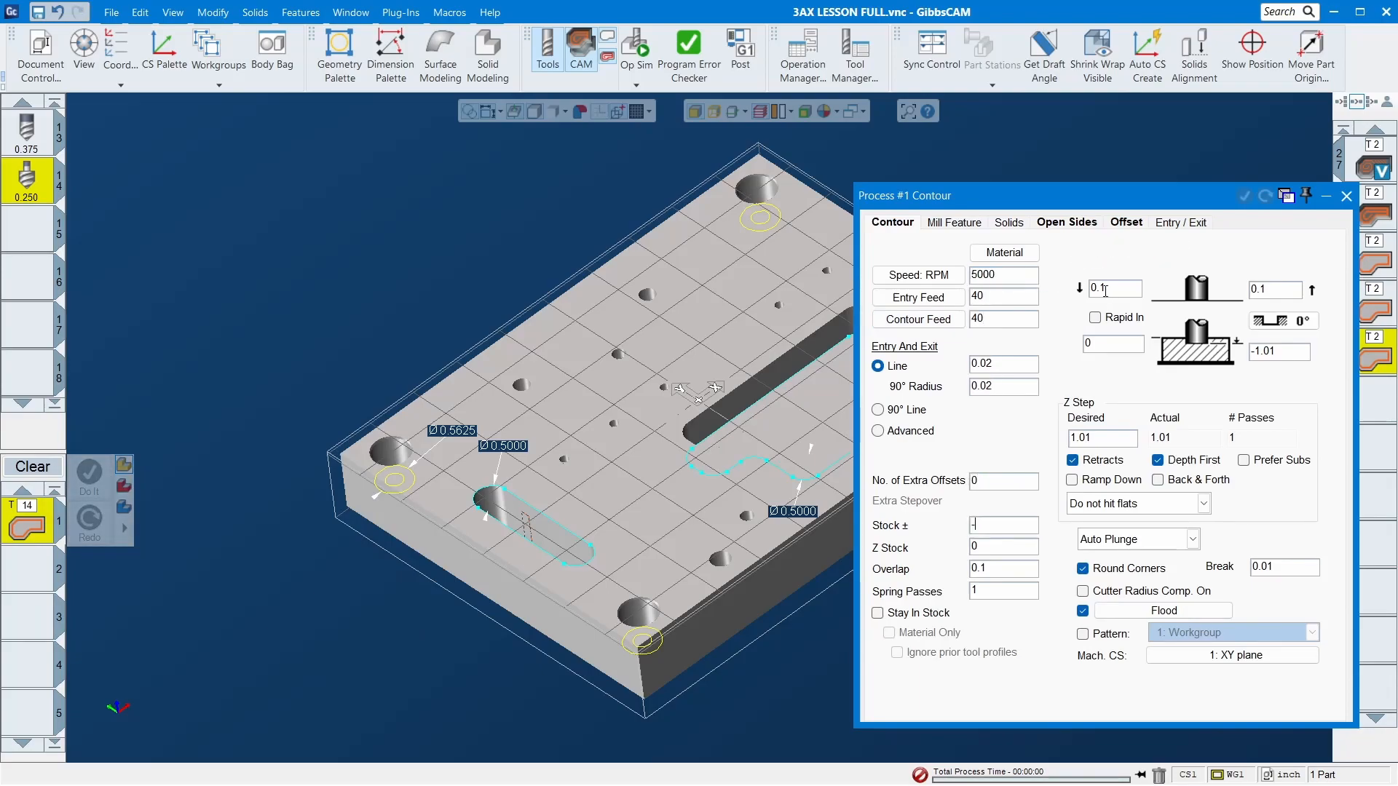
text(0.01)
key(Tab)
key(Tab)
text(0)
key(Tab)
text(0)
key(Tab)
key(Tab)
key(Tab)
- Set the contour's final depth to -0.1
text(-0)
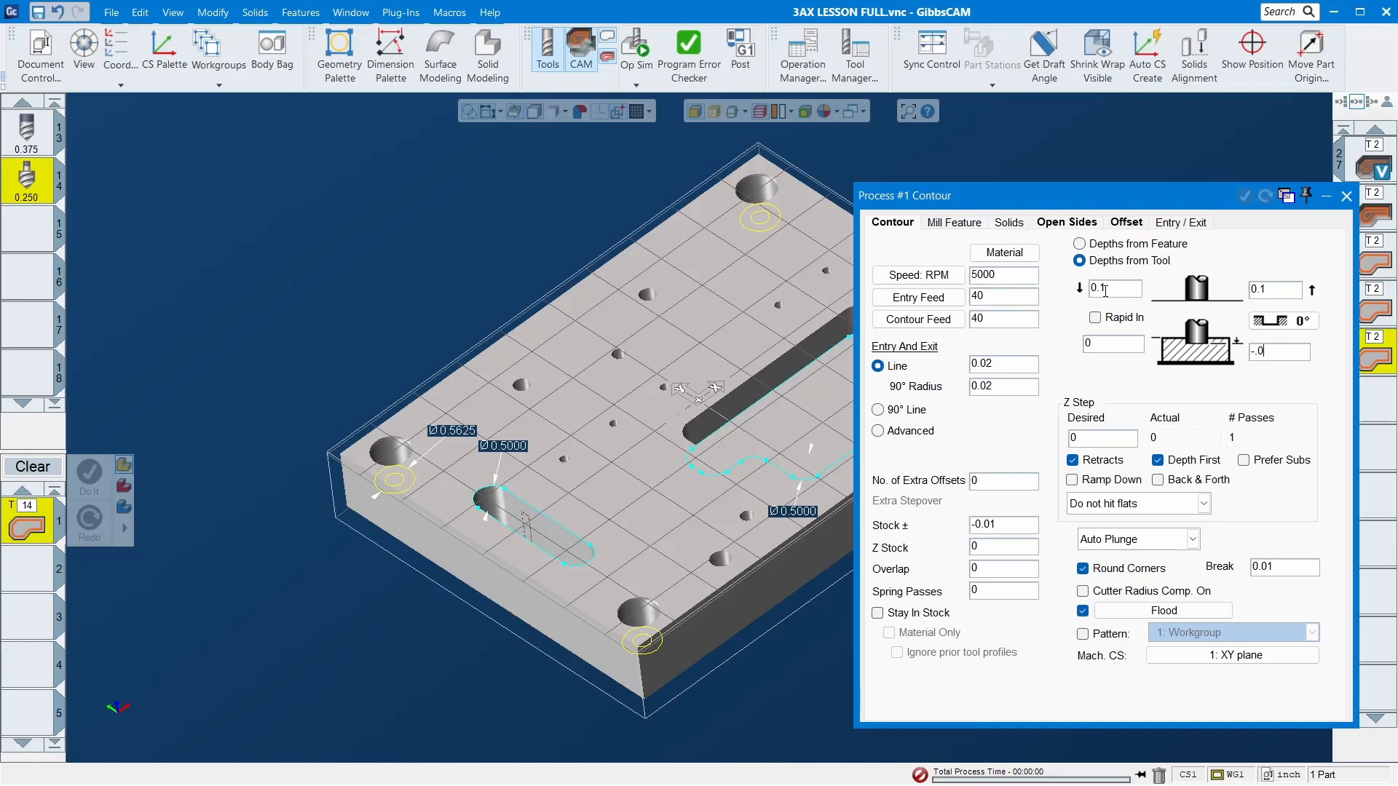
text(.0)
key(BackSpace)
text(1)
key(Tab)
- Generate separate tool 14 contour operations along the inner edges of the short slot and the large pocket
click(546, 521)
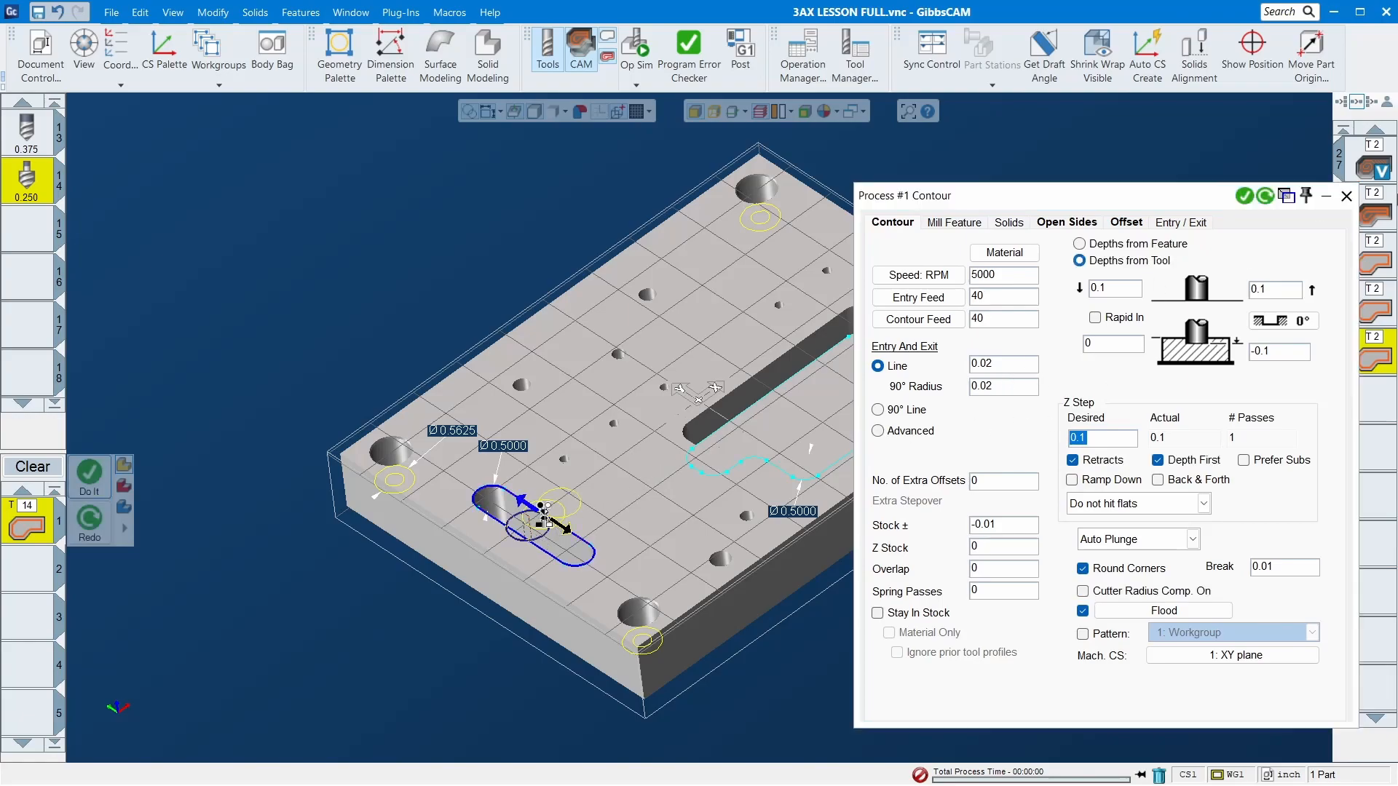
click(1244, 196)
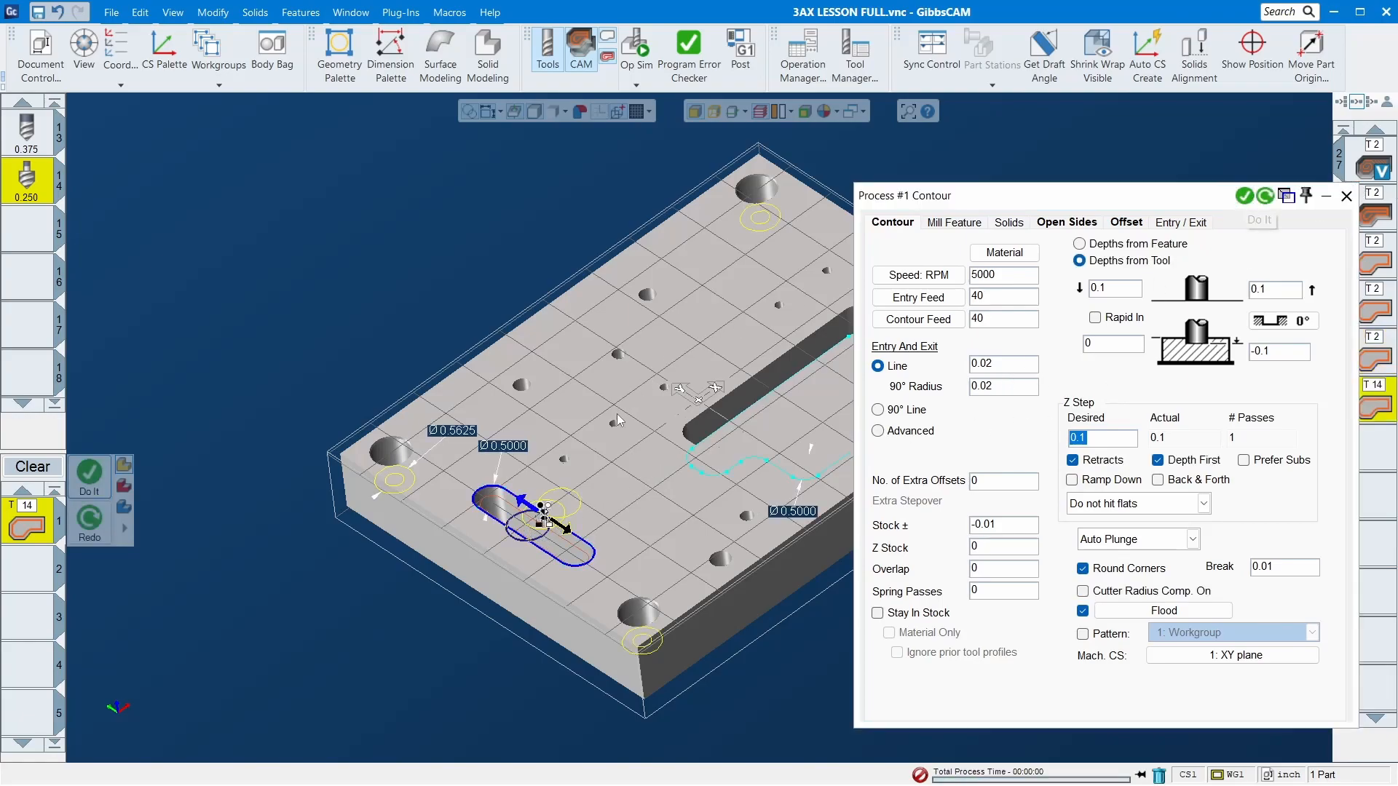
click(786, 386)
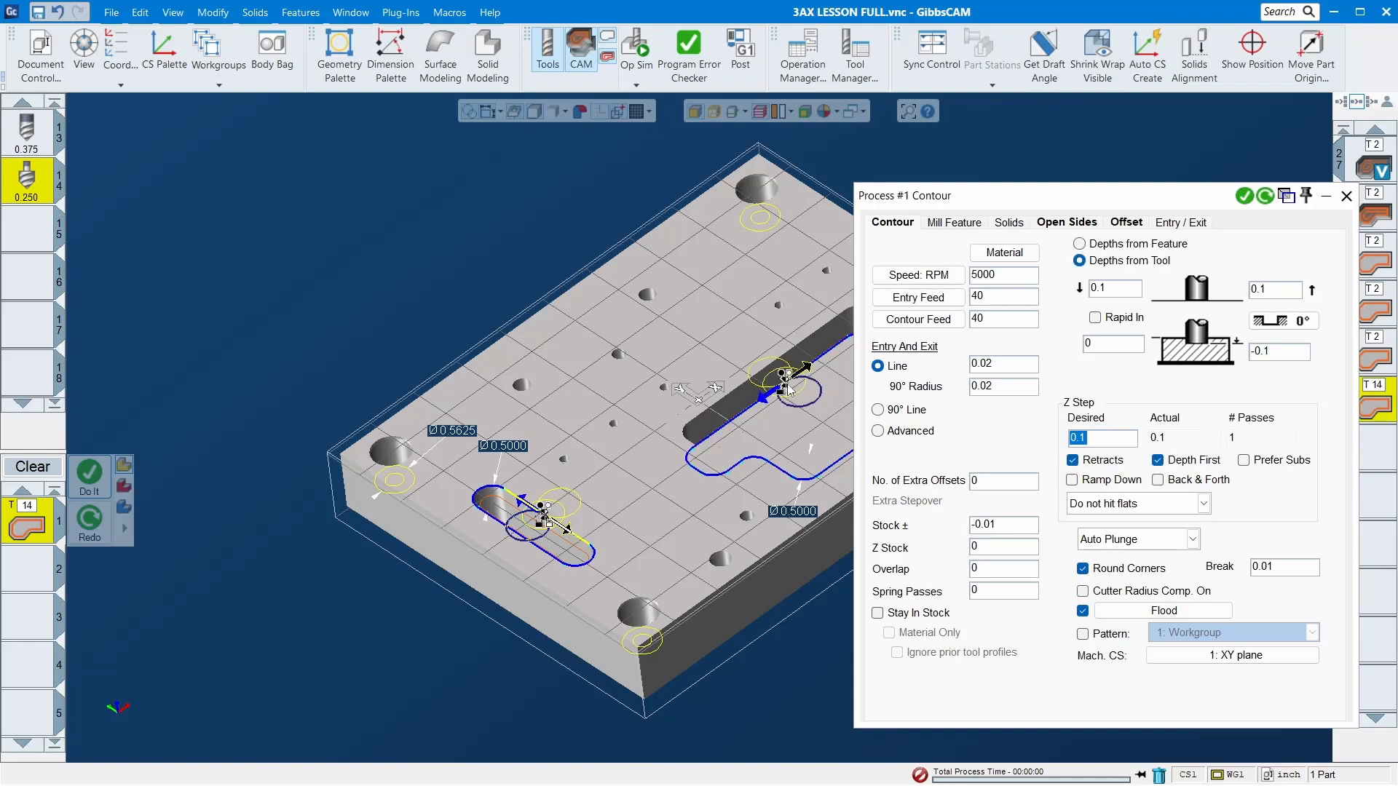
click(89, 477)
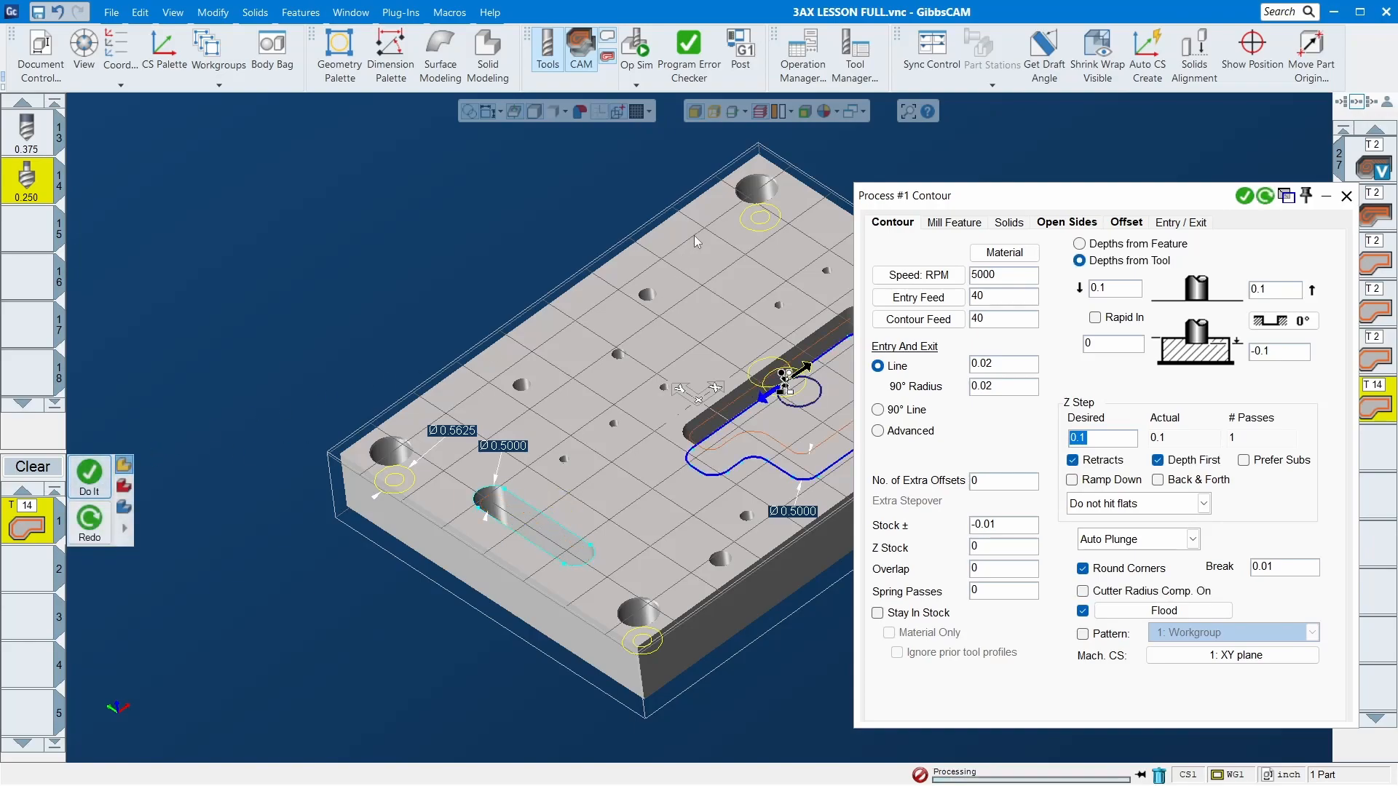
- Generate a separate tool 14 contour operation inside each of the four large corner holes
scroll(748, 202, up, 1)
scroll(748, 208, up, 1)
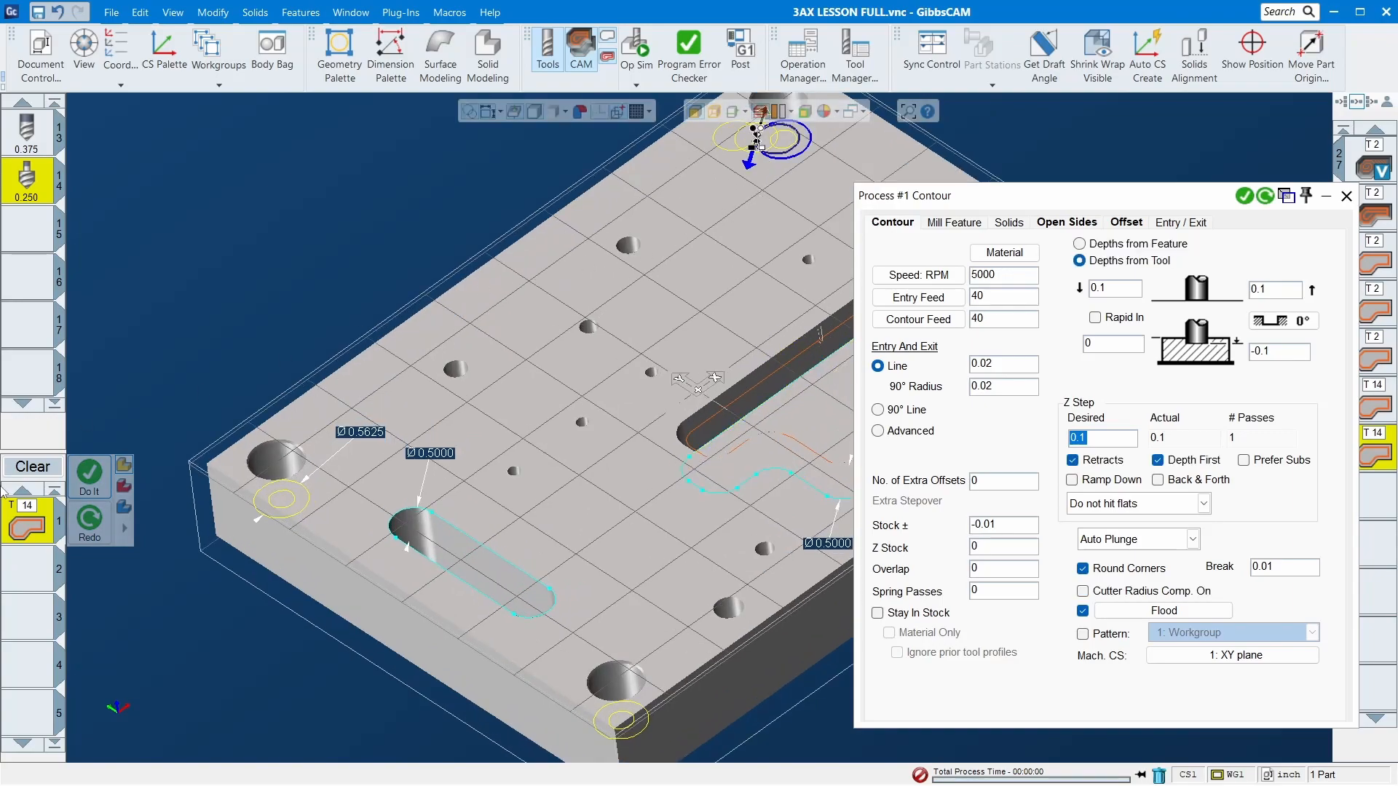
click(90, 475)
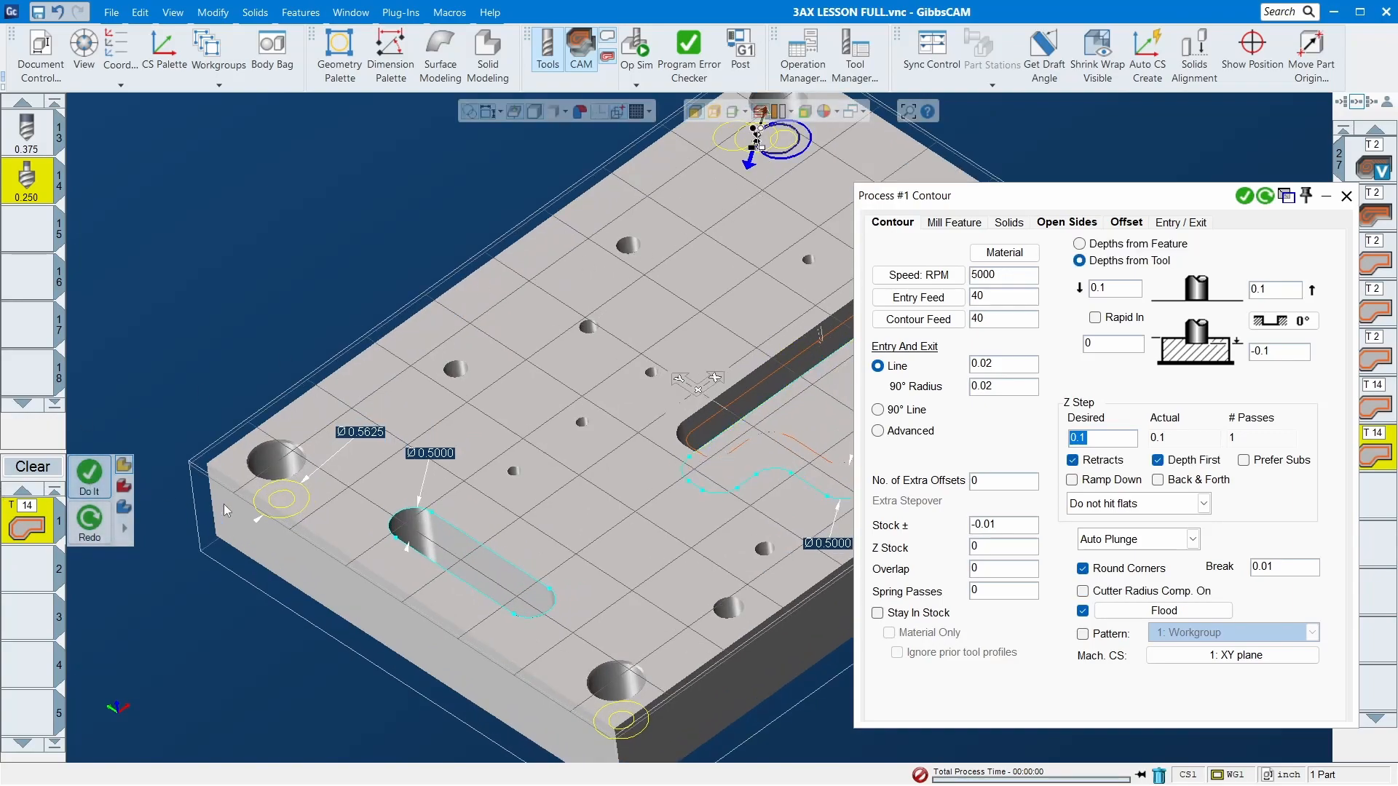
click(267, 489)
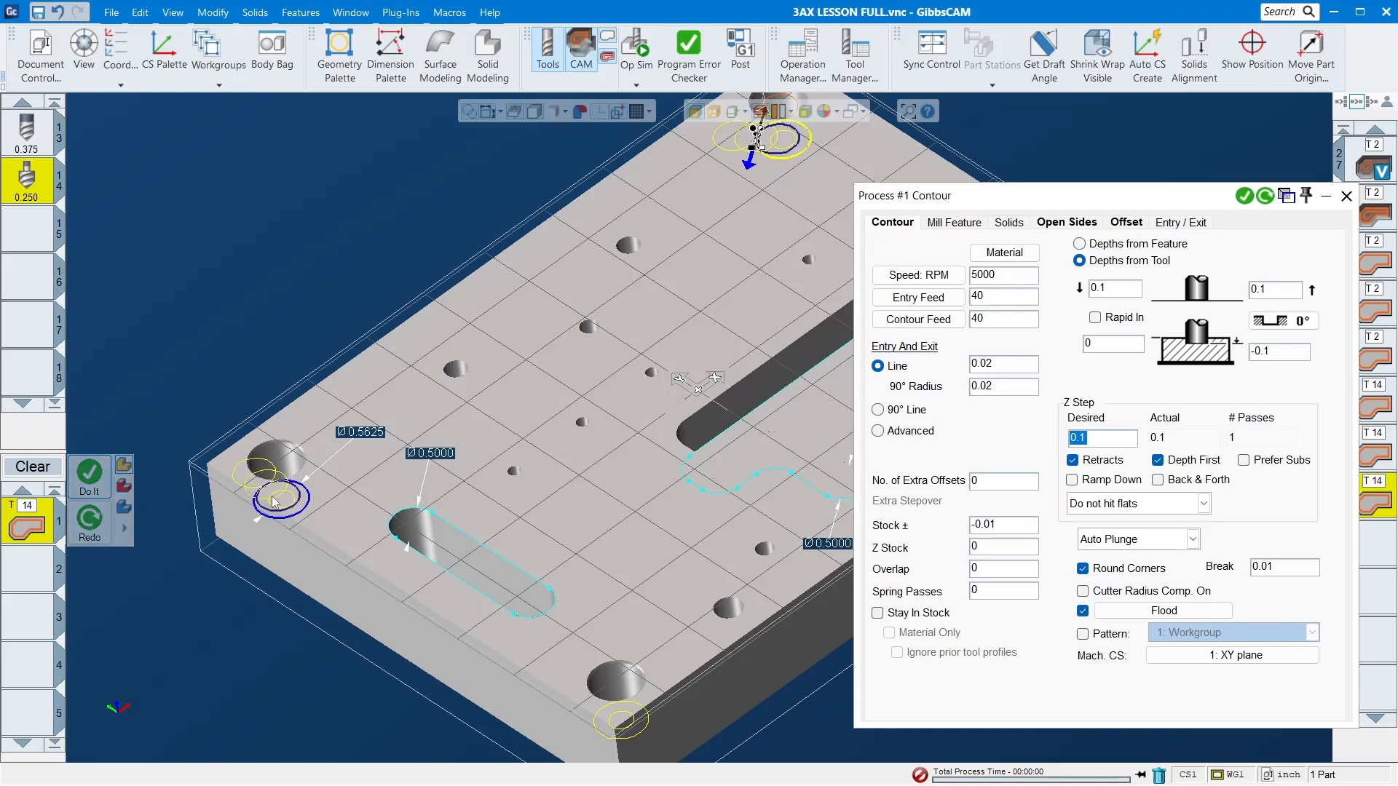
click(90, 474)
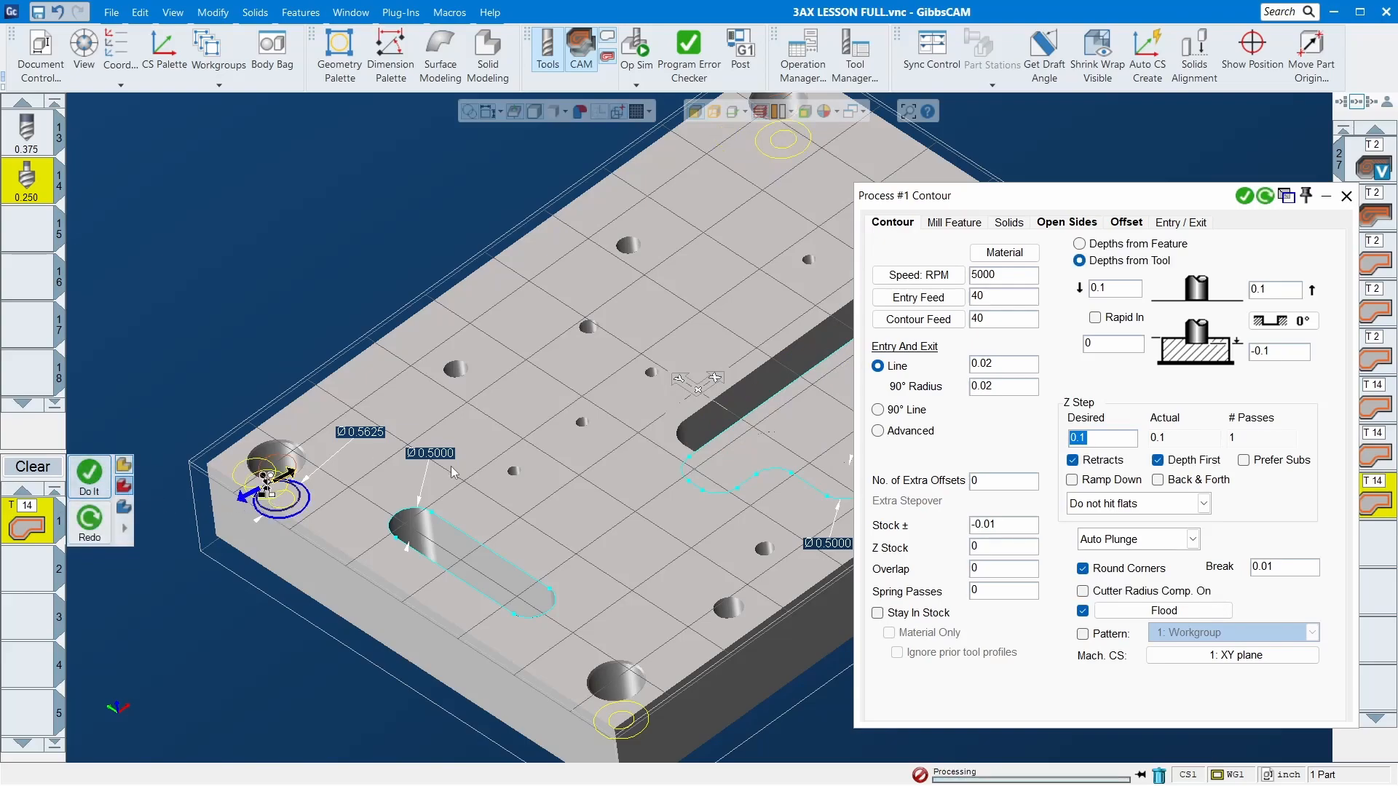
click(610, 708)
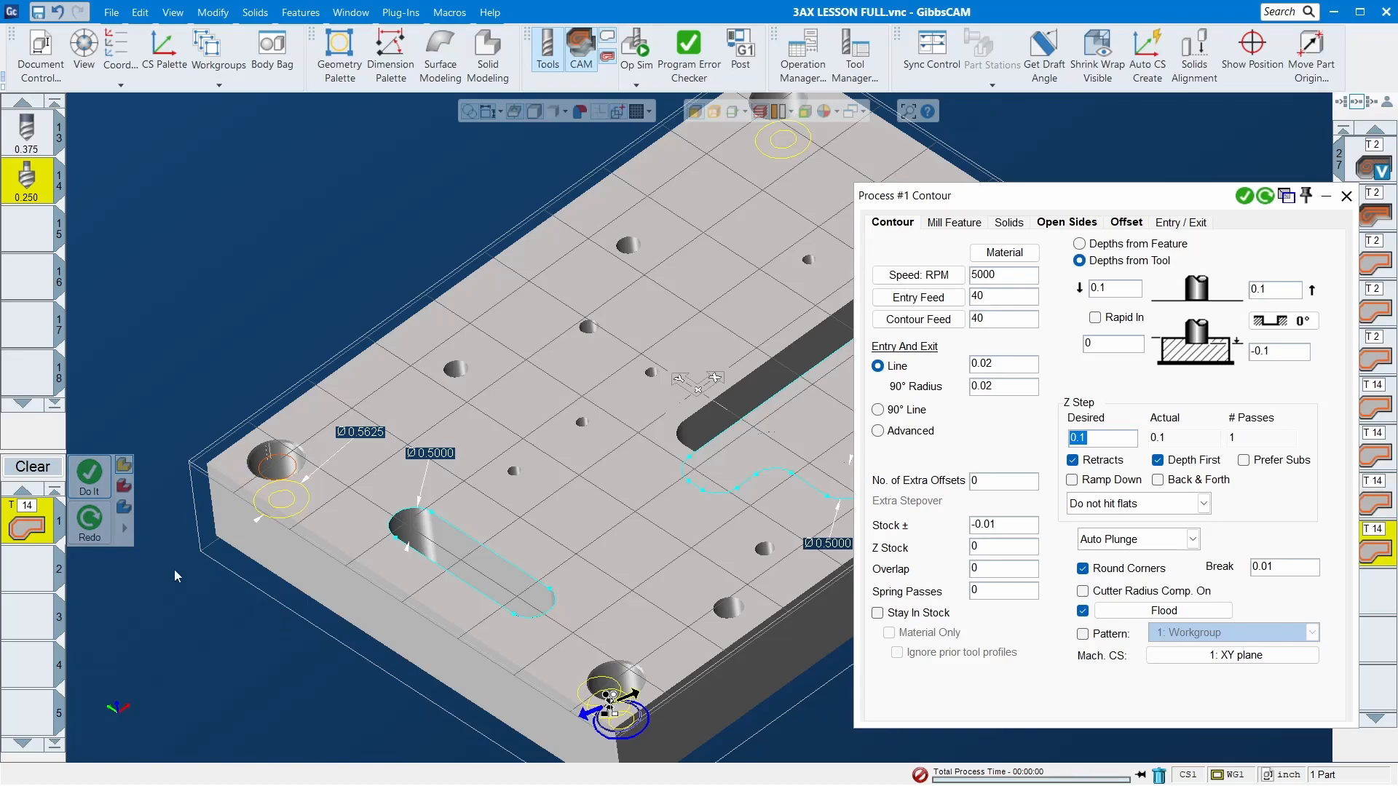
click(1244, 196)
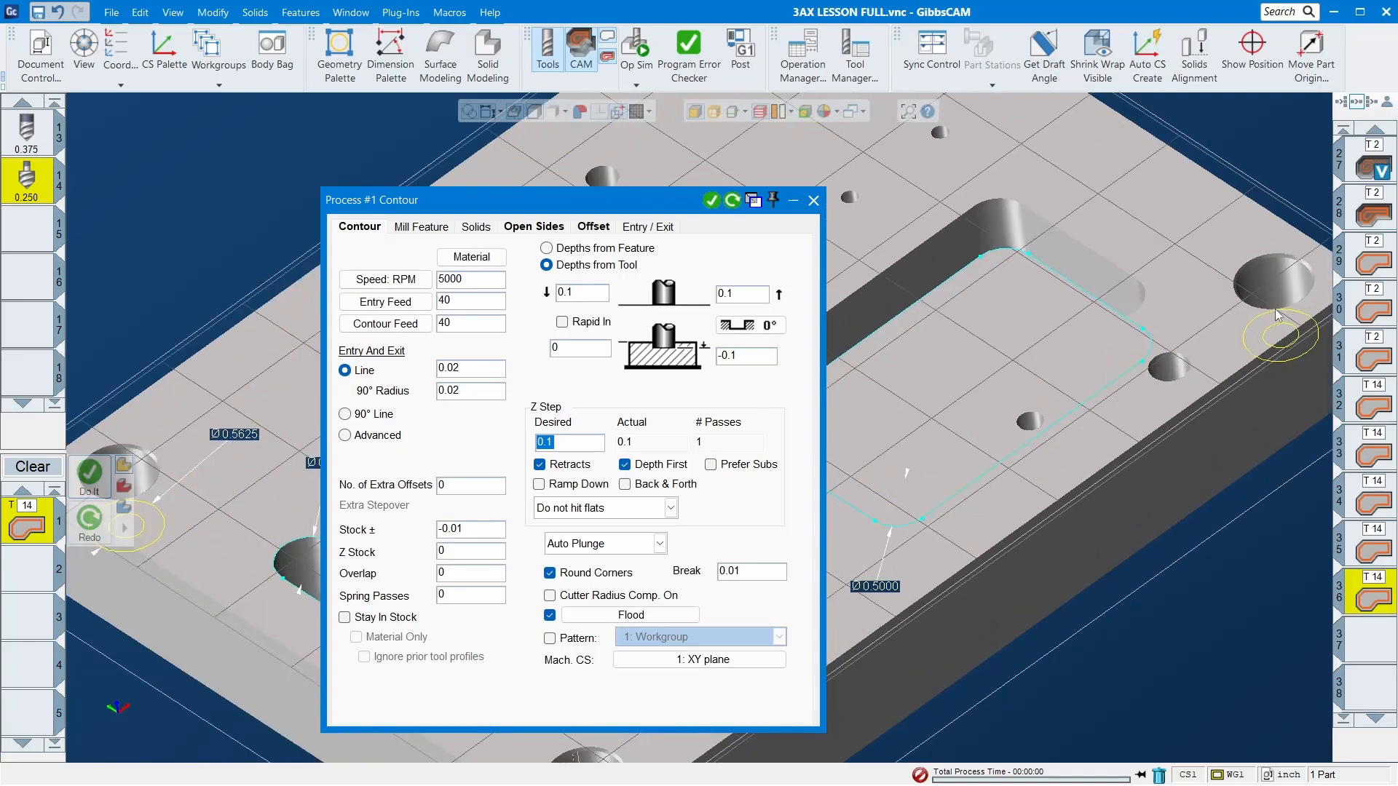
click(1275, 339)
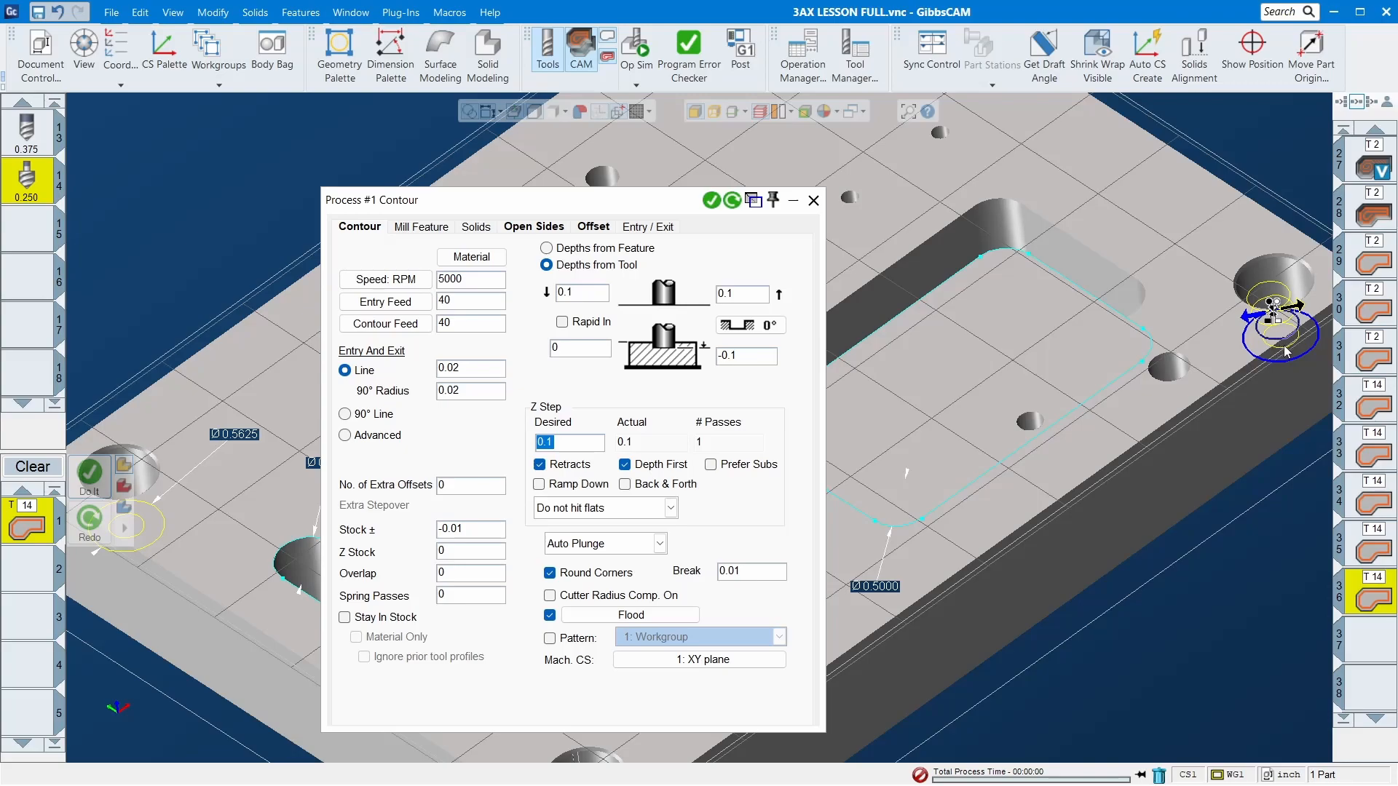
click(711, 200)
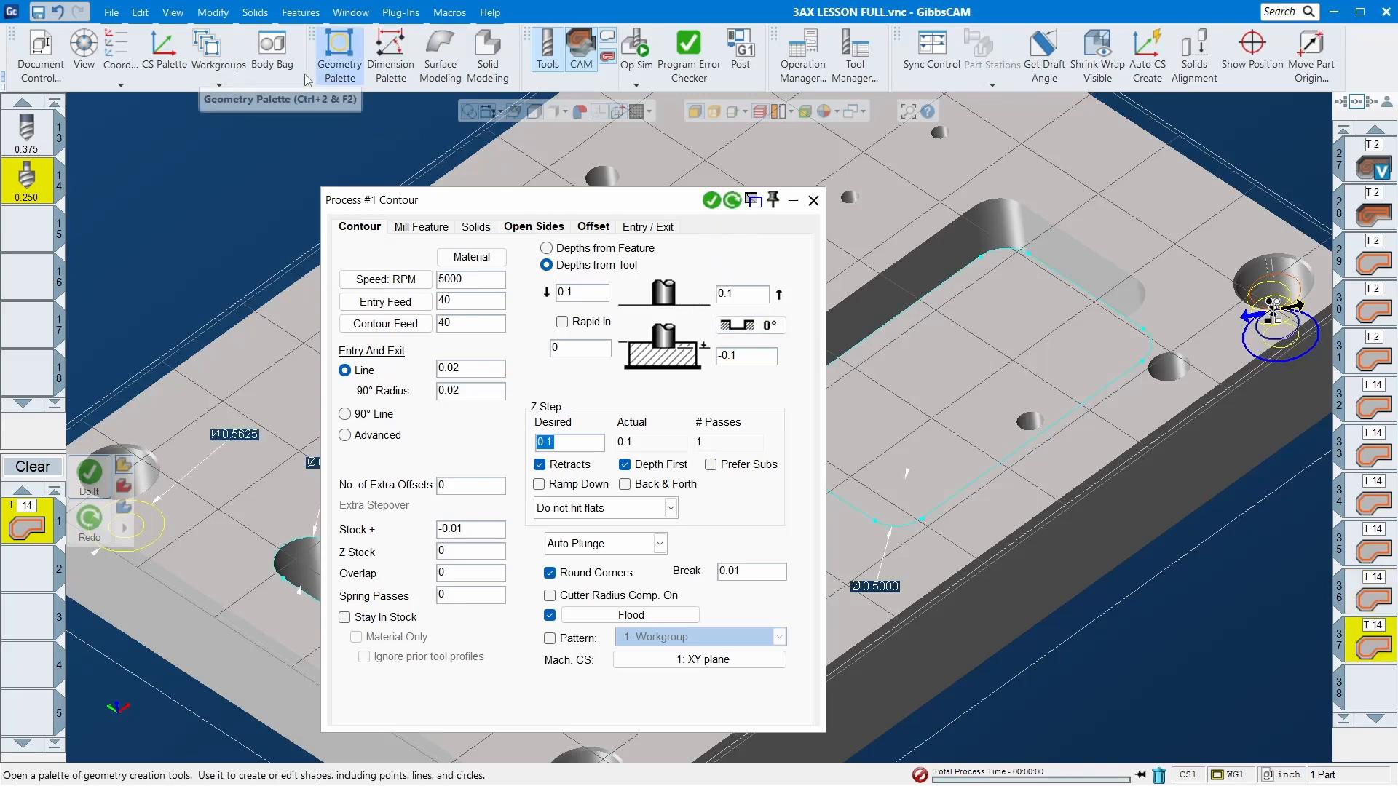
- Switch to workgroup 2, generate a contour operation along the outside of the plate's perimeter, and close the workgroup and process dialogs
click(207, 49)
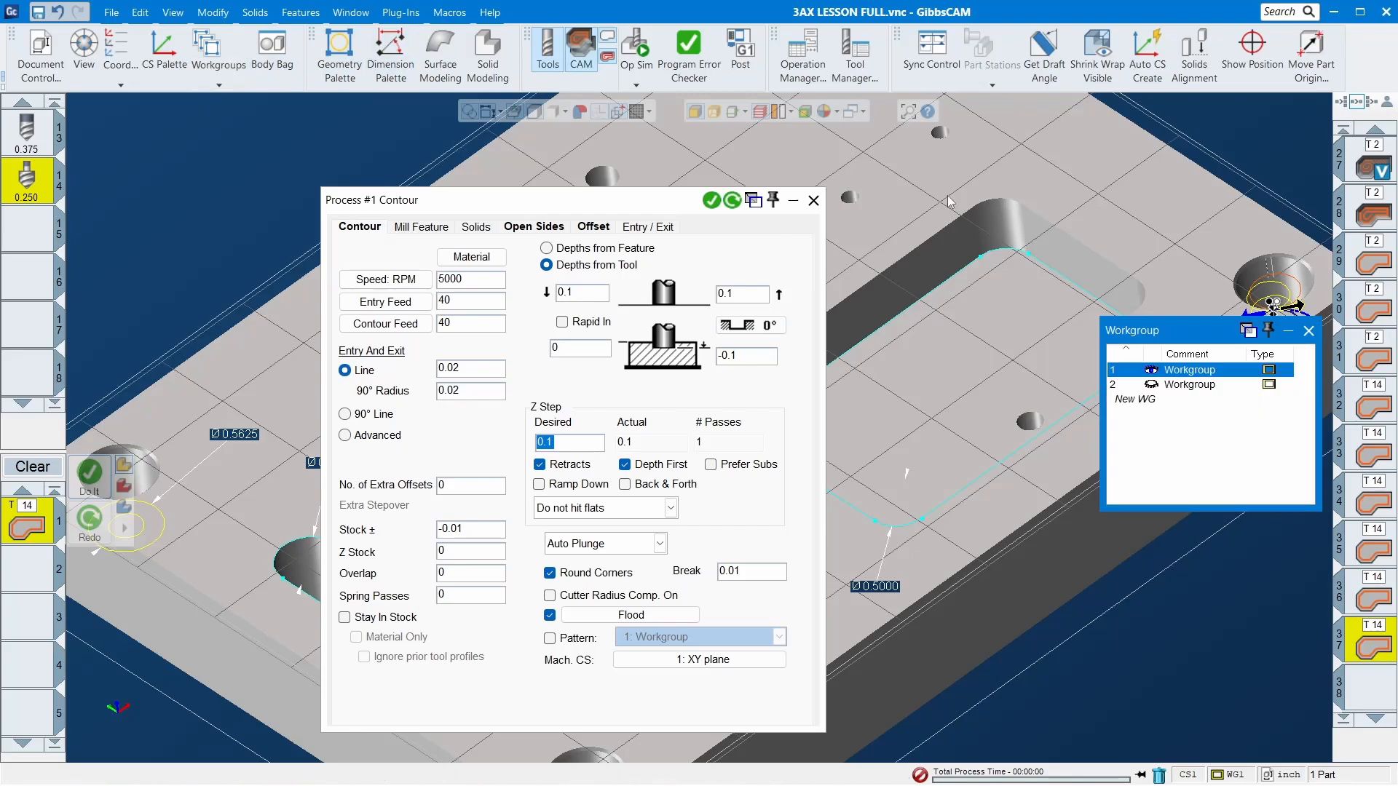
click(1201, 385)
click(1192, 162)
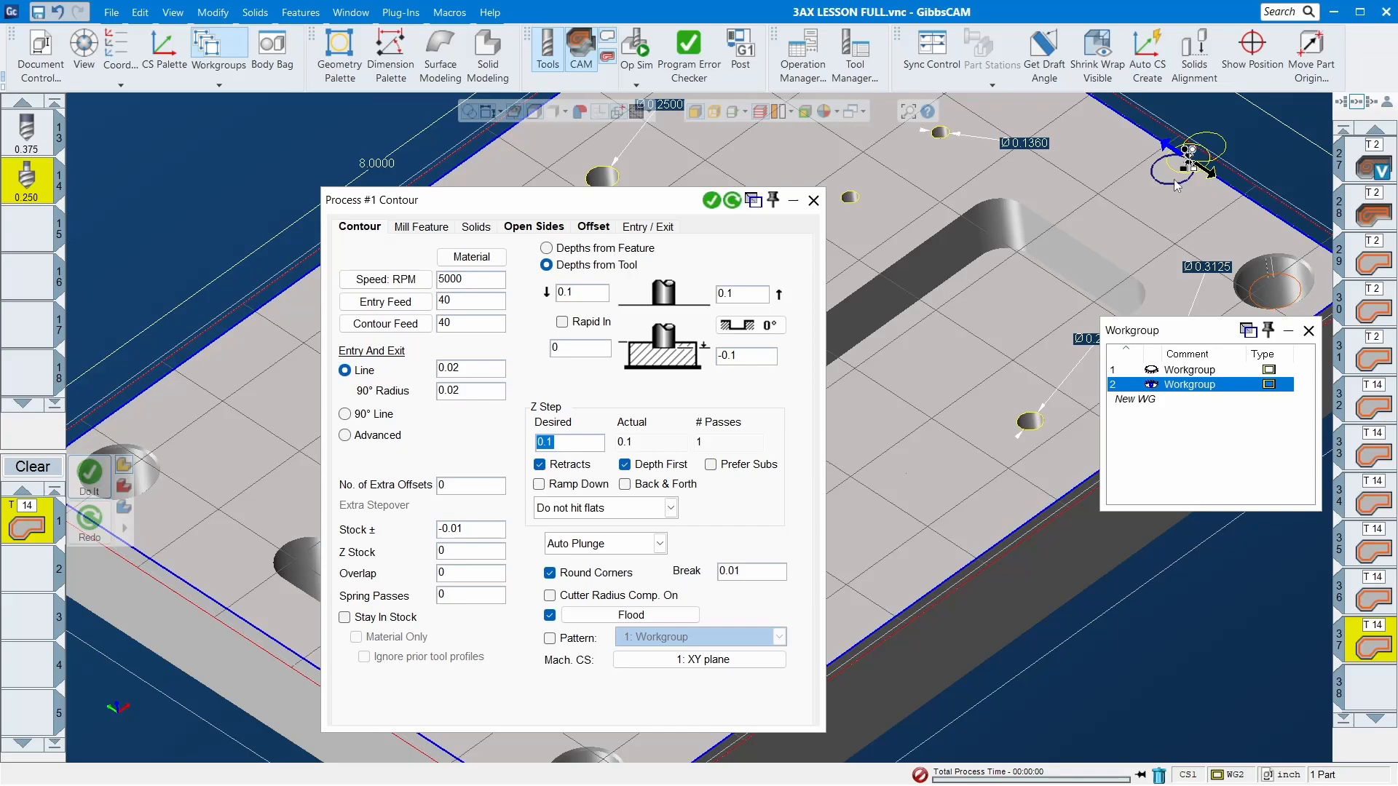
click(1228, 146)
click(712, 201)
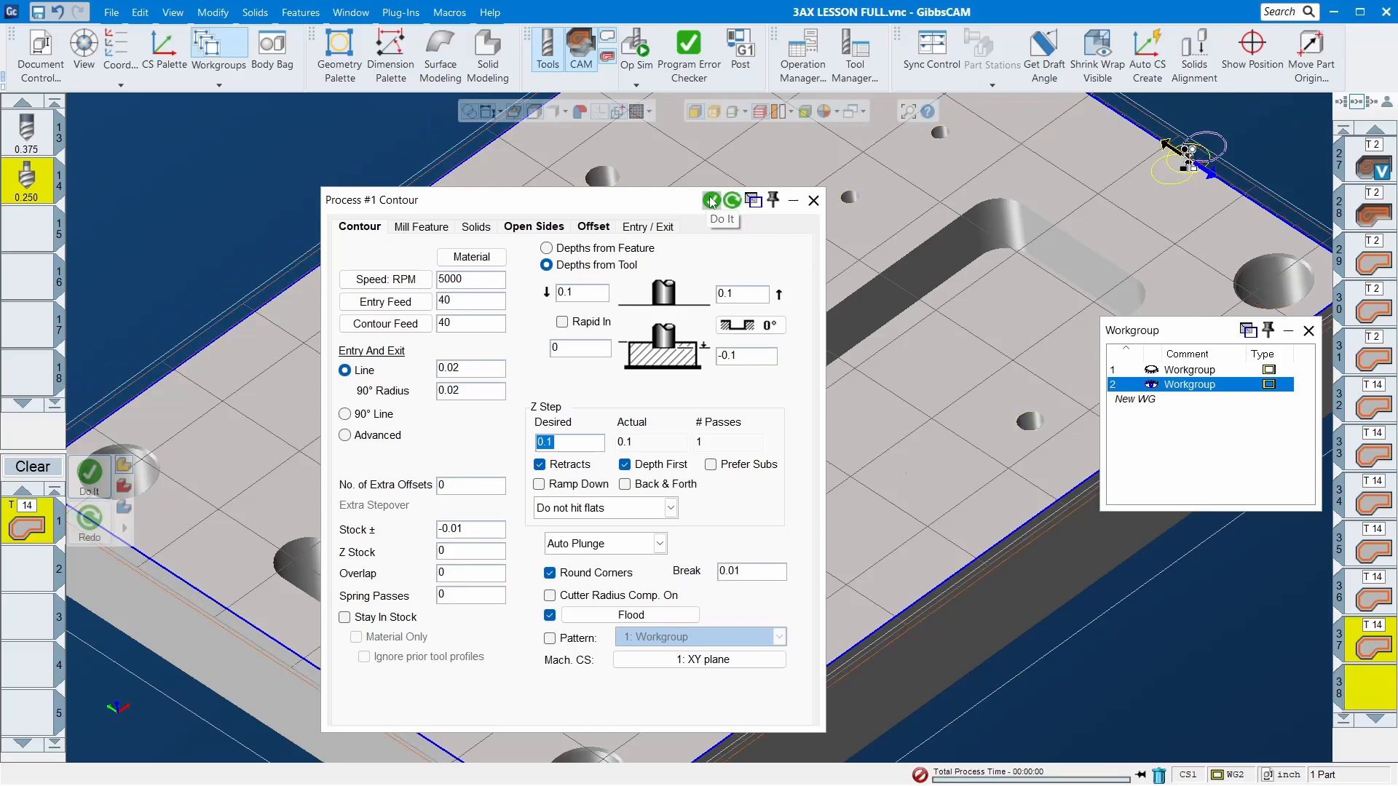
click(1308, 331)
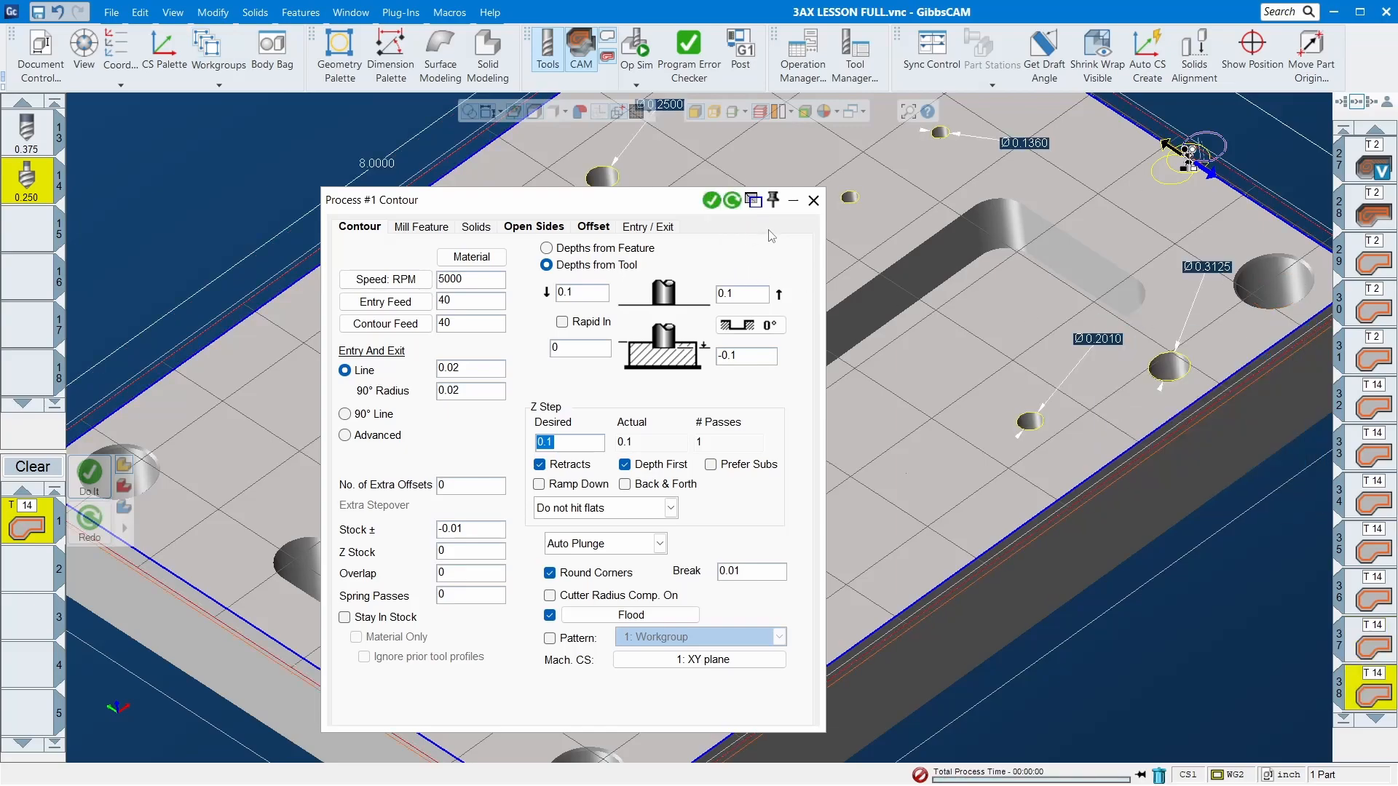
click(813, 200)
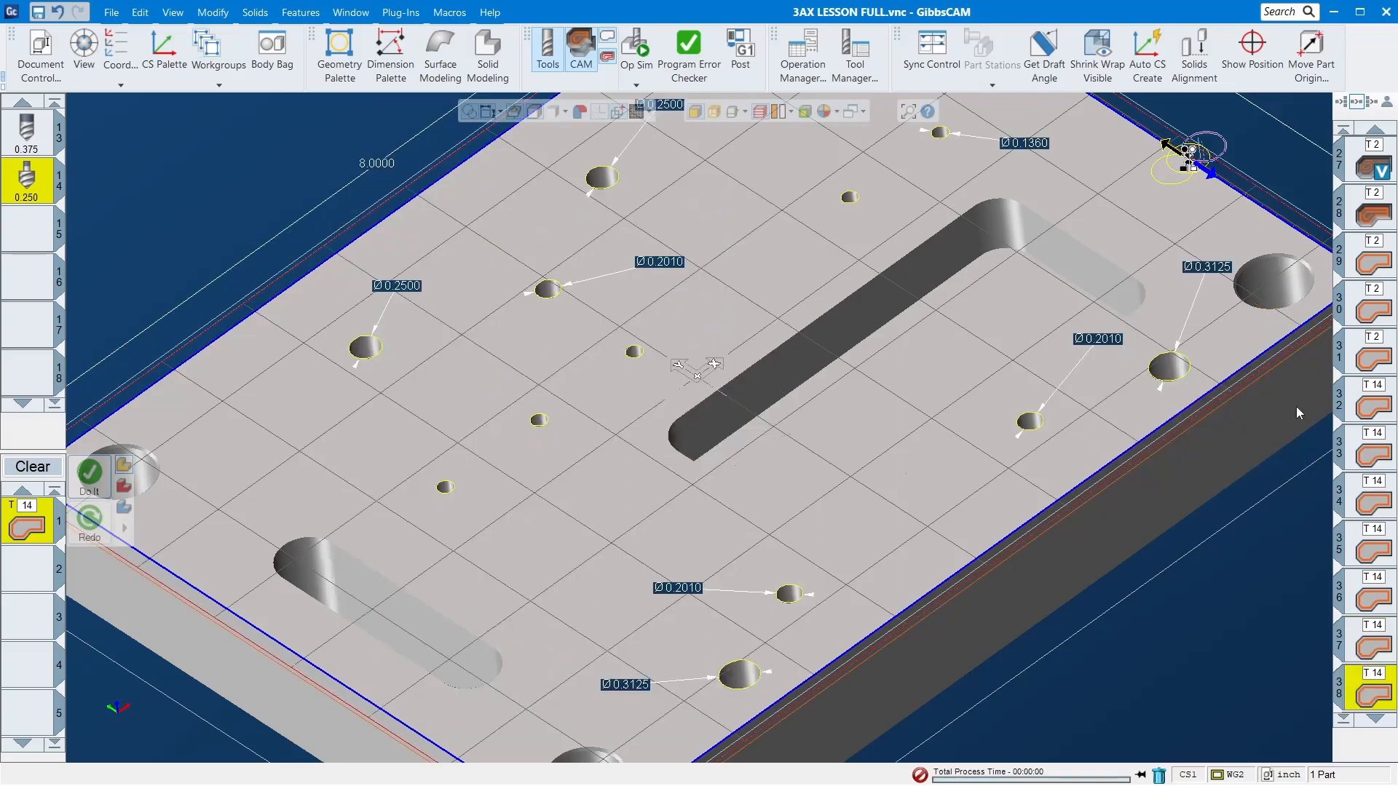
- Select the tool 14 contour operations 32 through 38 and run the Op Sim rendering
click(1375, 405)
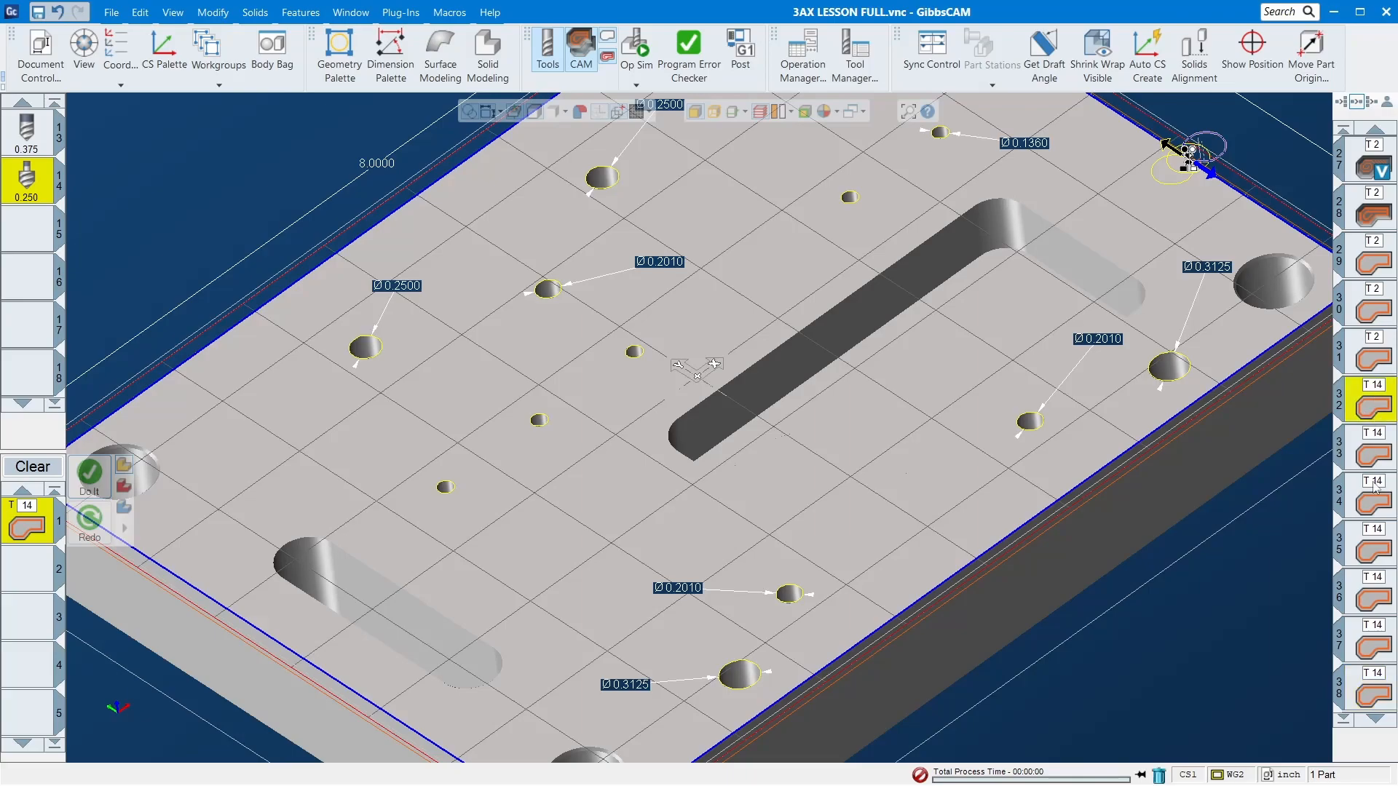
shift+click(1389, 685)
scroll(1387, 652, down, 4)
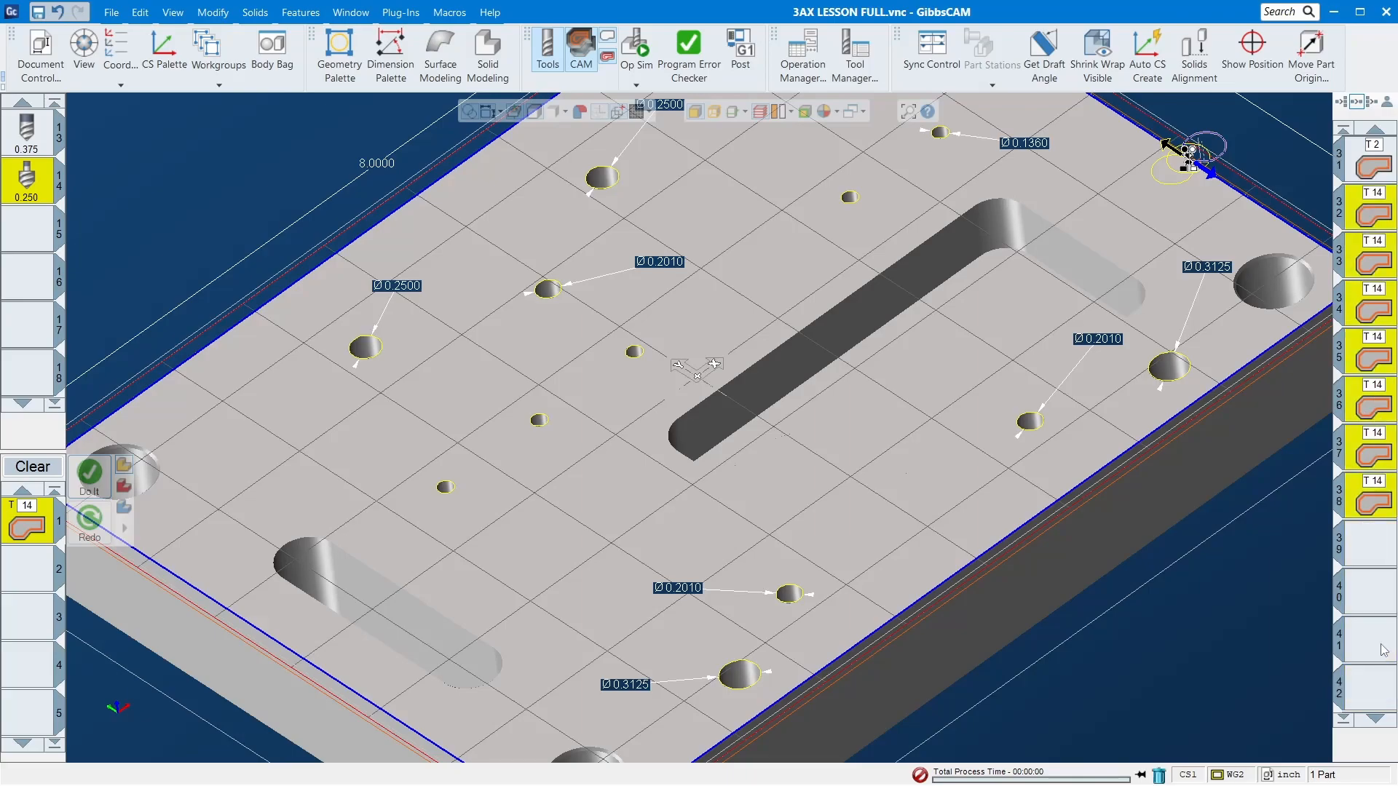
click(655, 53)
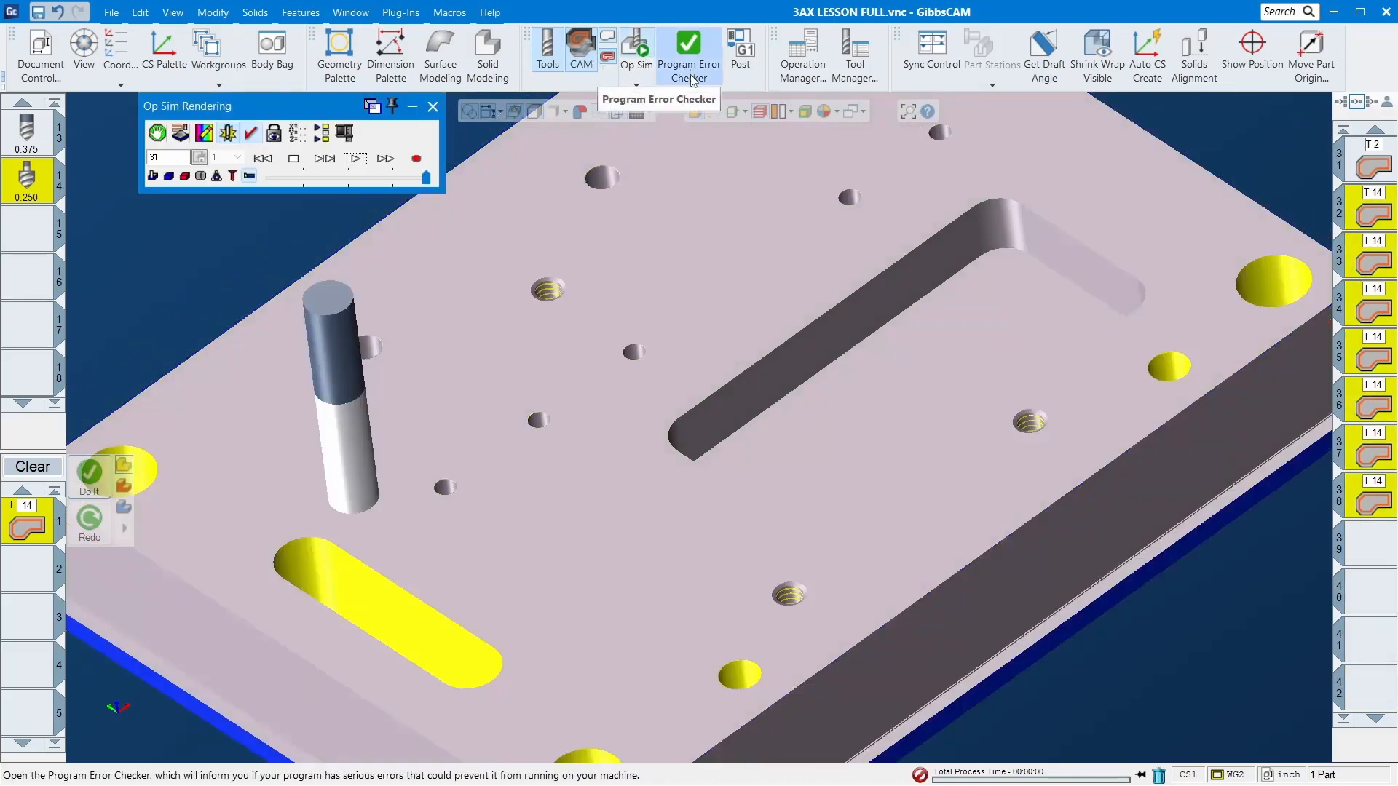
click(355, 159)
- Inspect the simulated edges of the plate's perimeter, the short slot and the corner holes up close
scroll(661, 306, down, 2)
drag(546, 545, 680, 746)
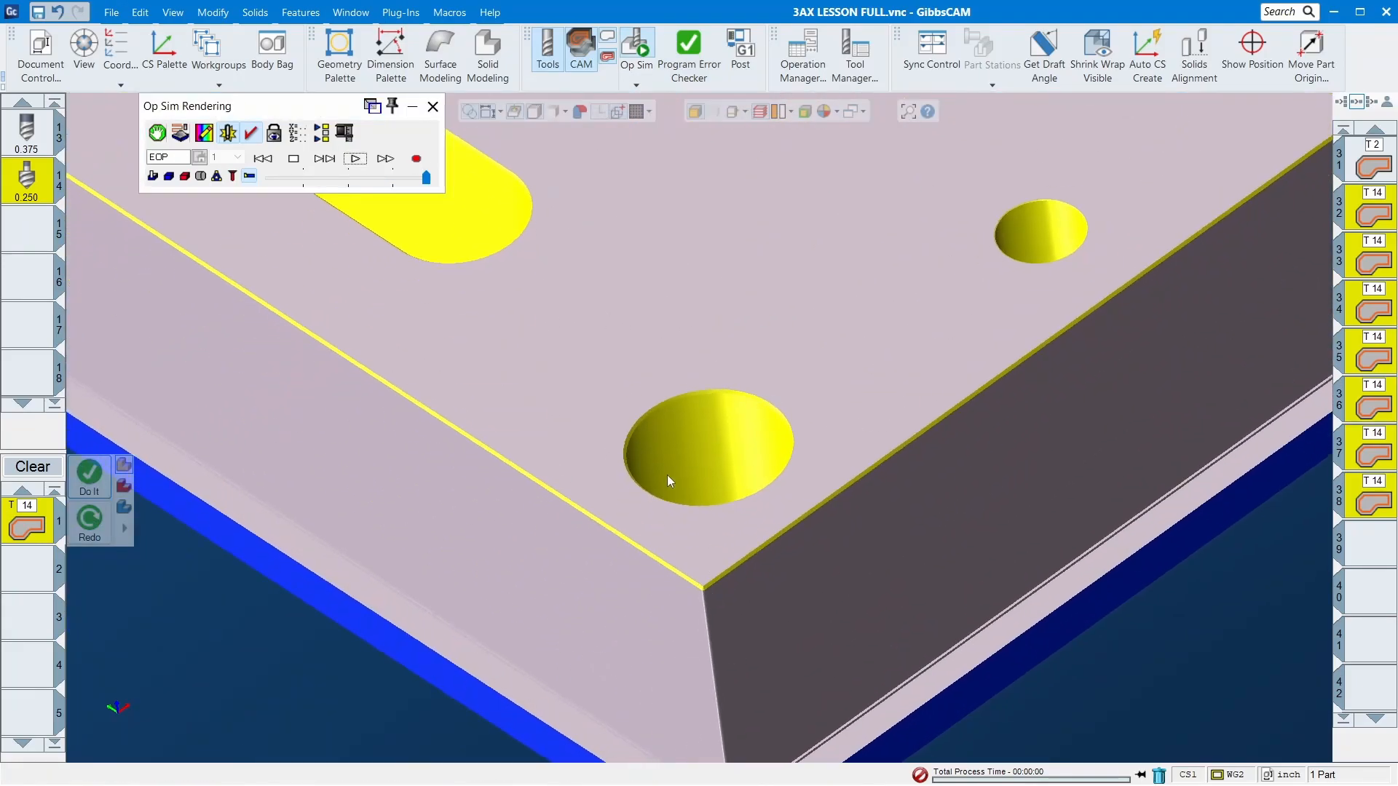
scroll(723, 580, down, 2)
scroll(627, 432, down, 1)
drag(467, 218, 567, 324)
scroll(591, 371, down, 3)
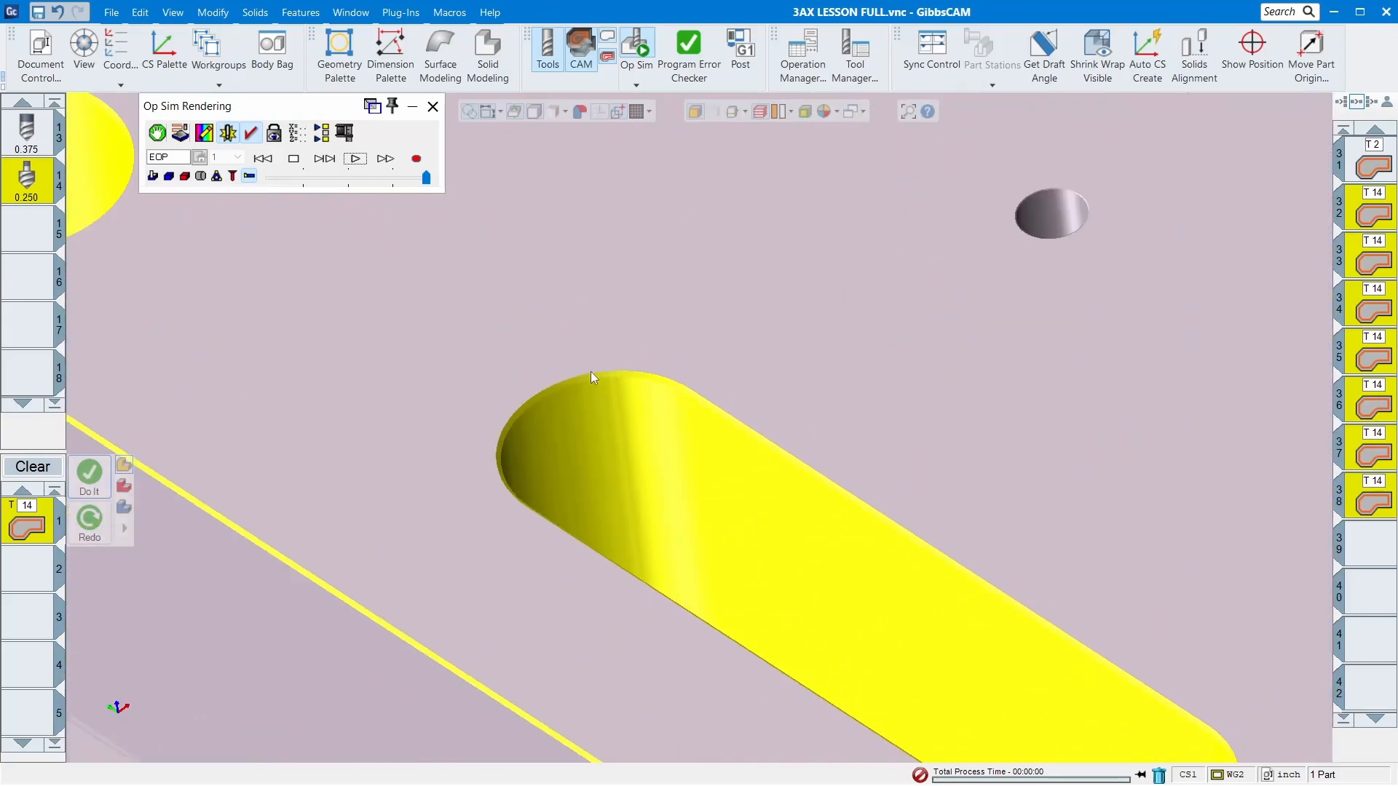
drag(332, 269, 547, 356)
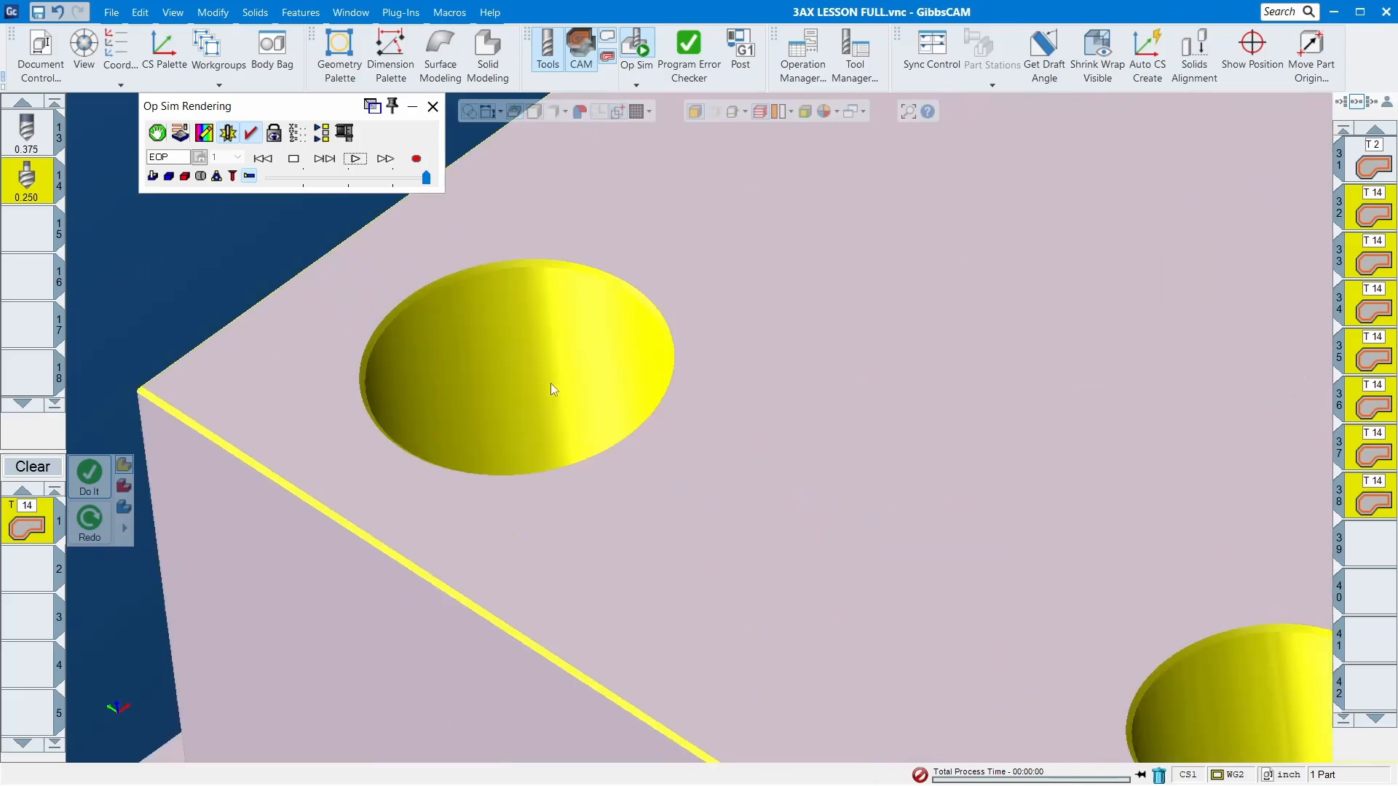
- Examine the top edges of the small drilled holes, the pocket and the threaded holes in the simulated plate up close
scroll(533, 328, down, 3)
scroll(467, 328, down, 3)
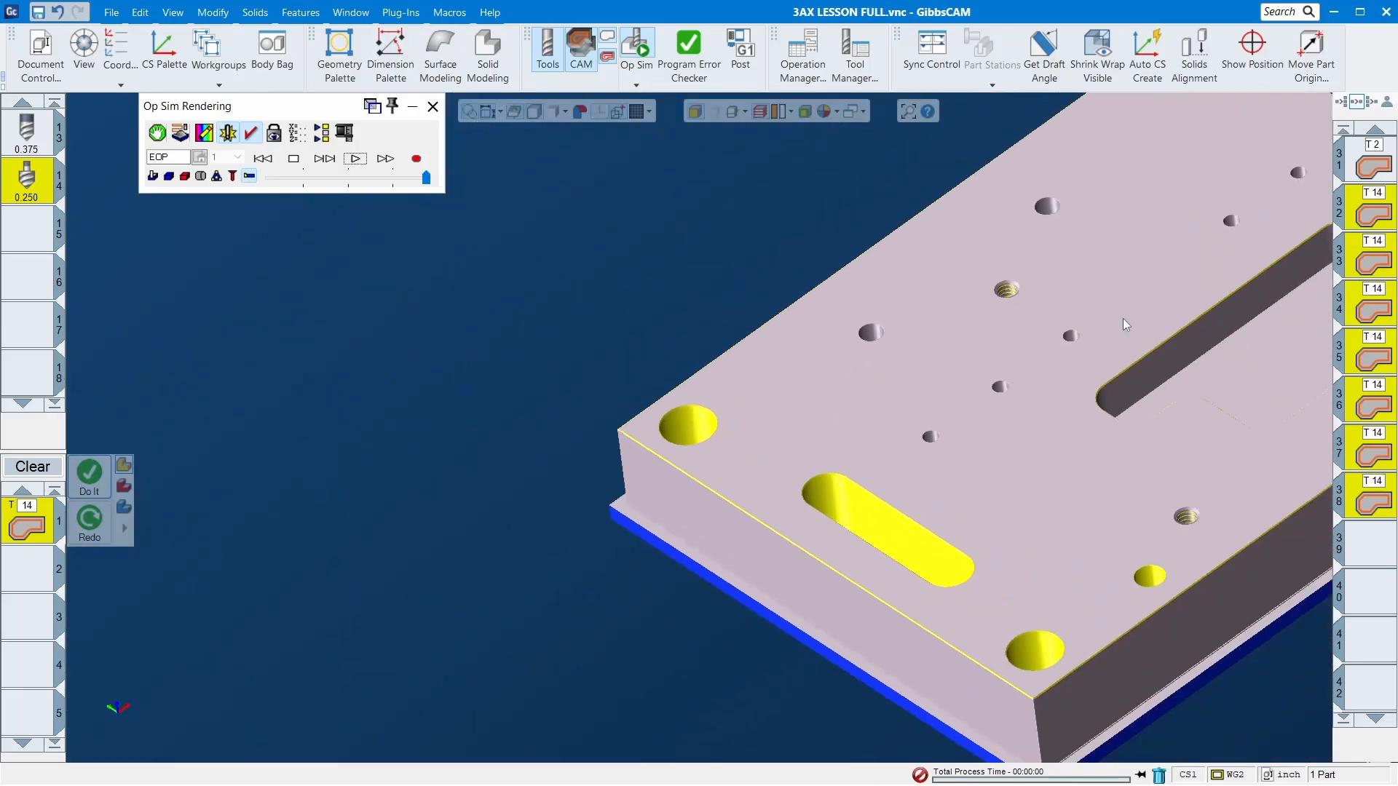
drag(916, 272, 1342, 523)
mouse_move(976, 361)
middle_down()
mouse_move(612, 537)
mouse_move(580, 384)
mouse_move(1174, 577)
middle_up()
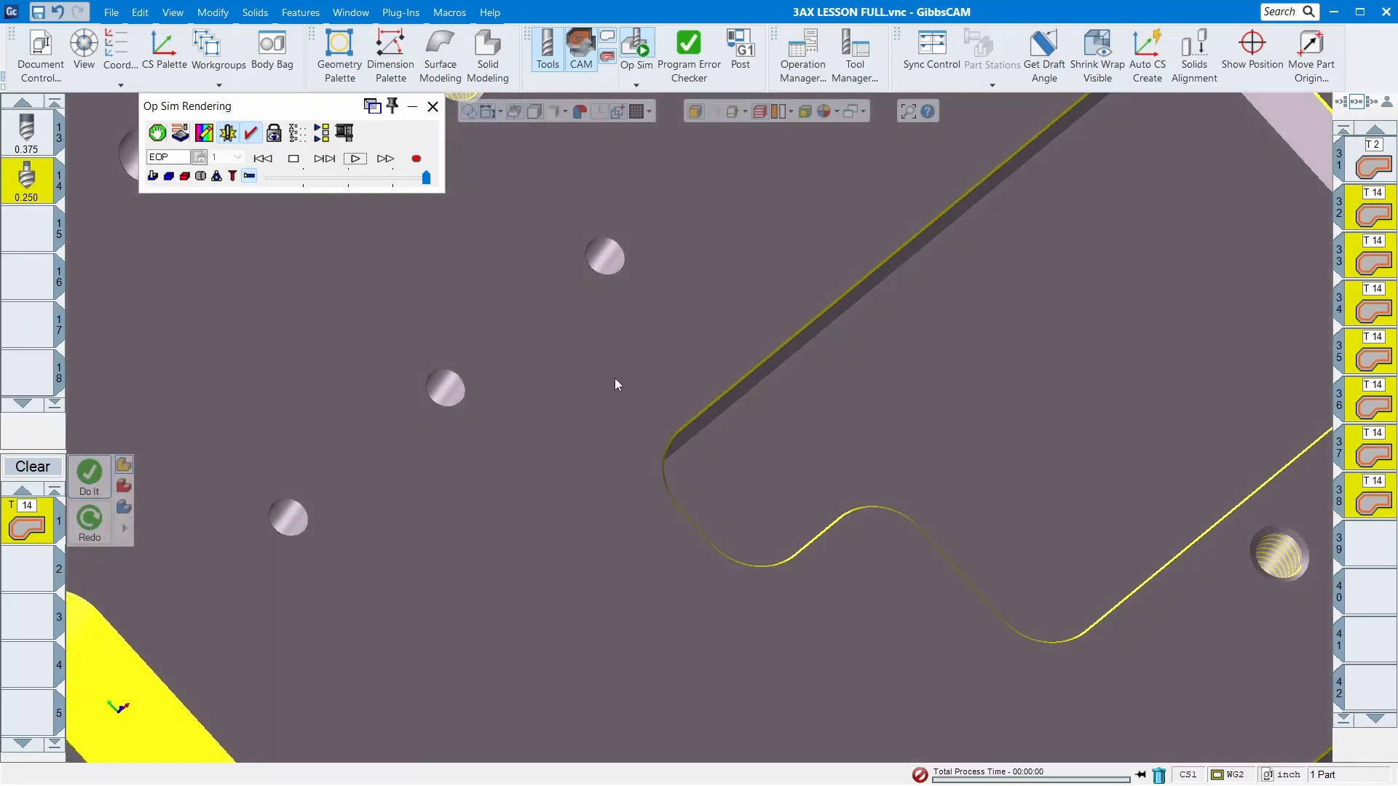
scroll(616, 385, down, 5)
drag(516, 384, 728, 496)
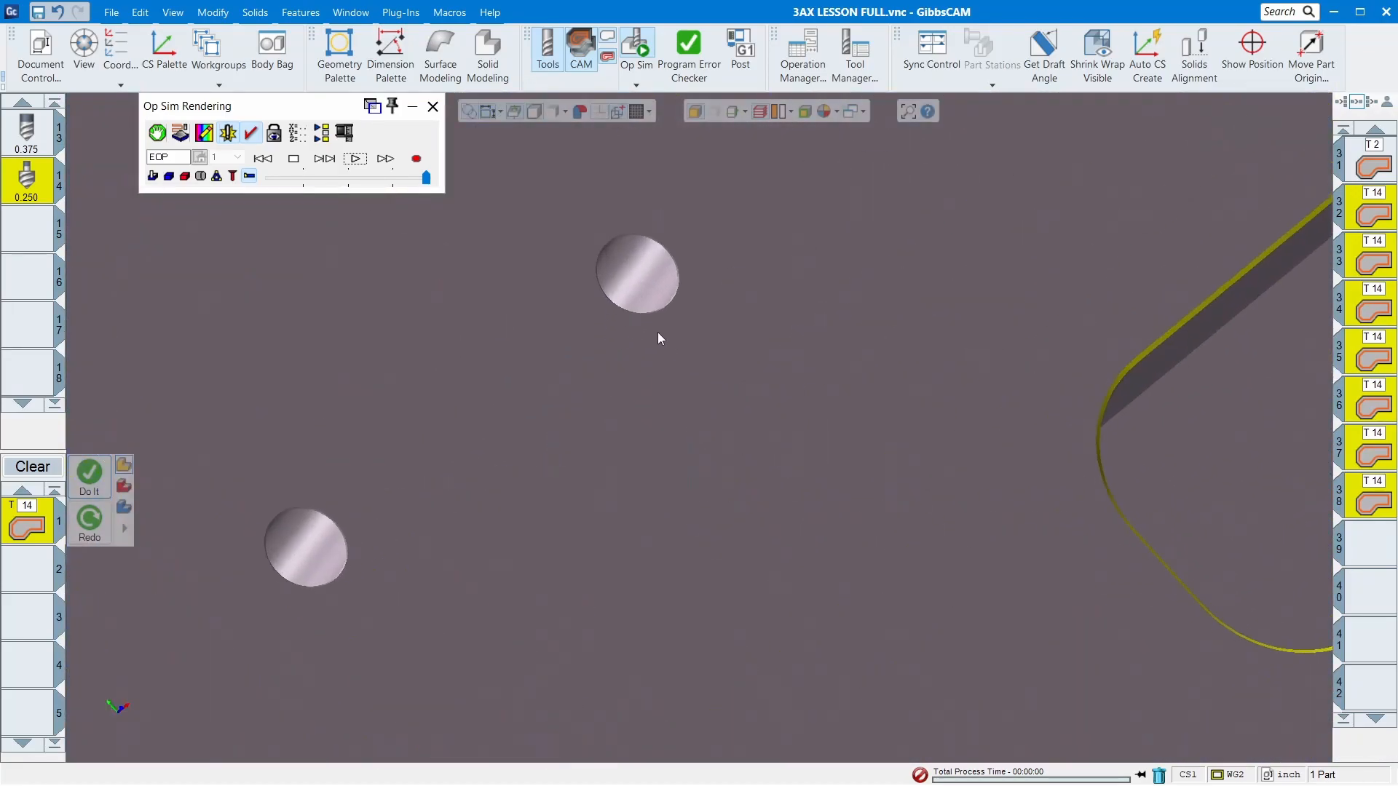
drag(516, 212, 883, 393)
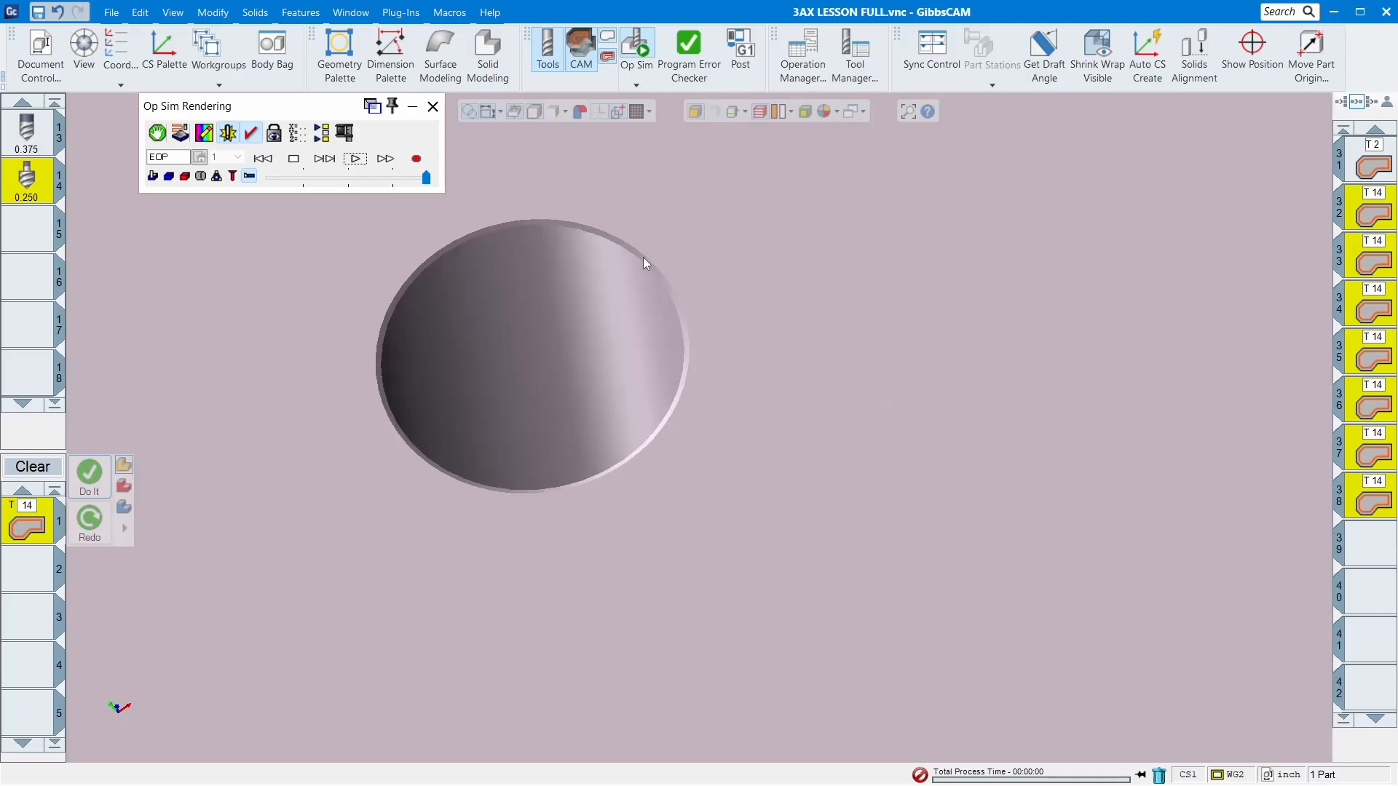
scroll(648, 258, down, 6)
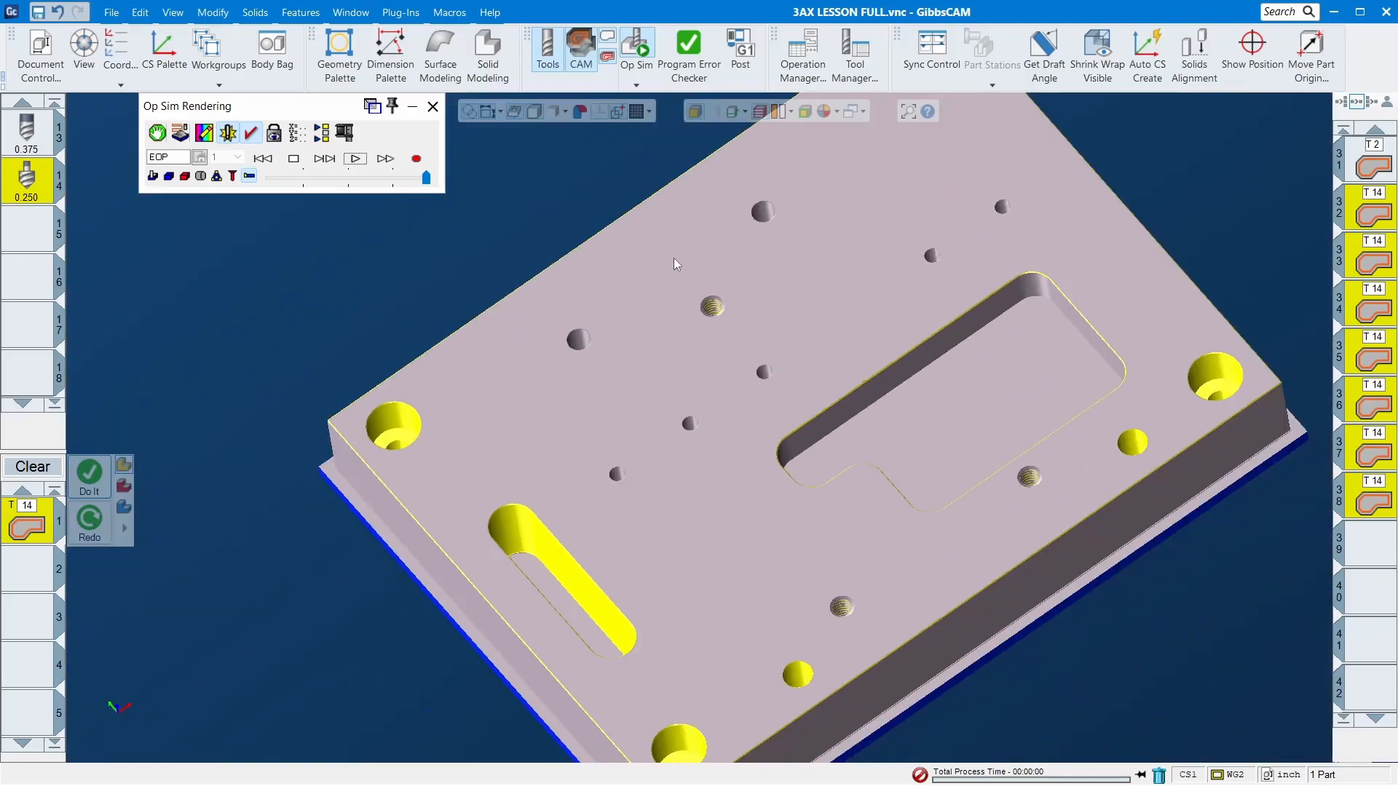
scroll(674, 258, down, 3)
drag(760, 507, 824, 594)
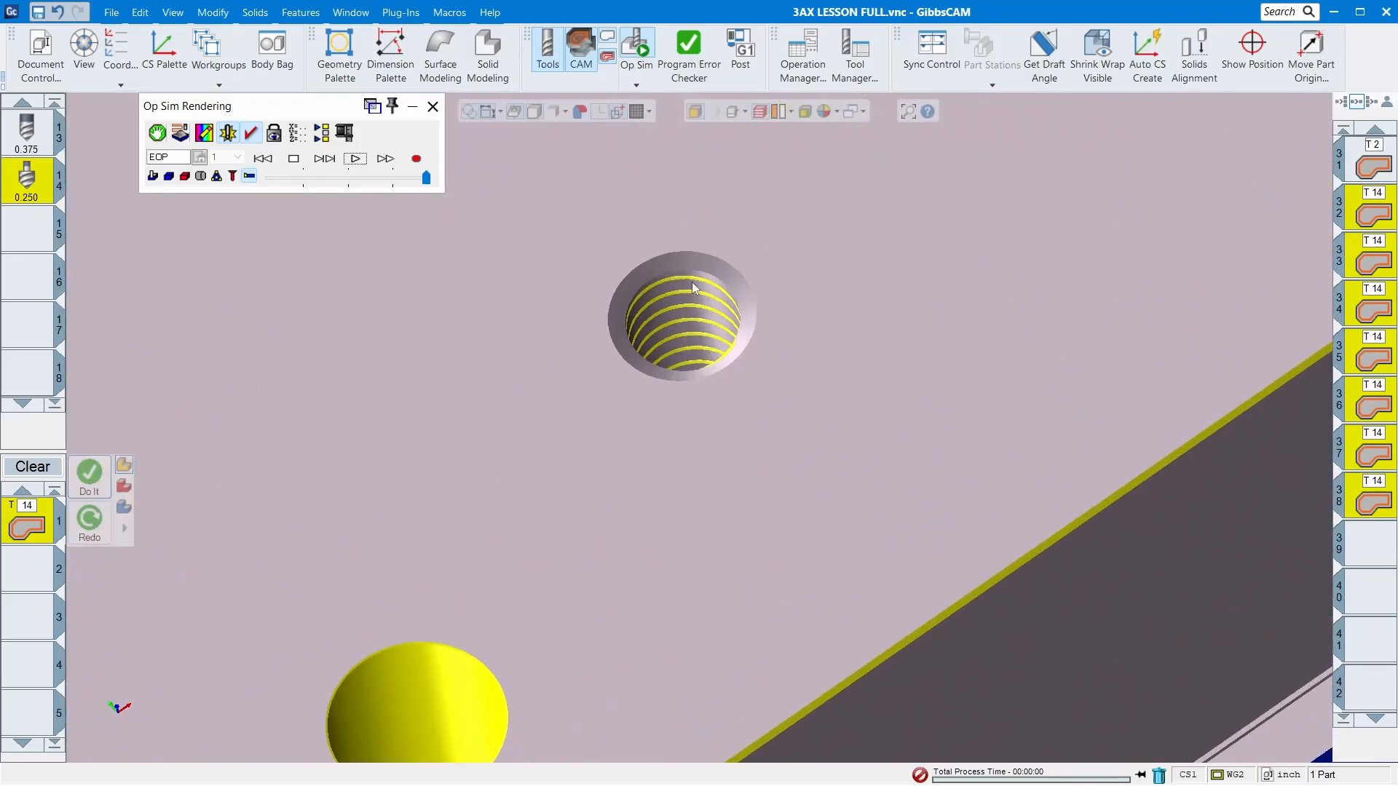
scroll(869, 502, down, 5)
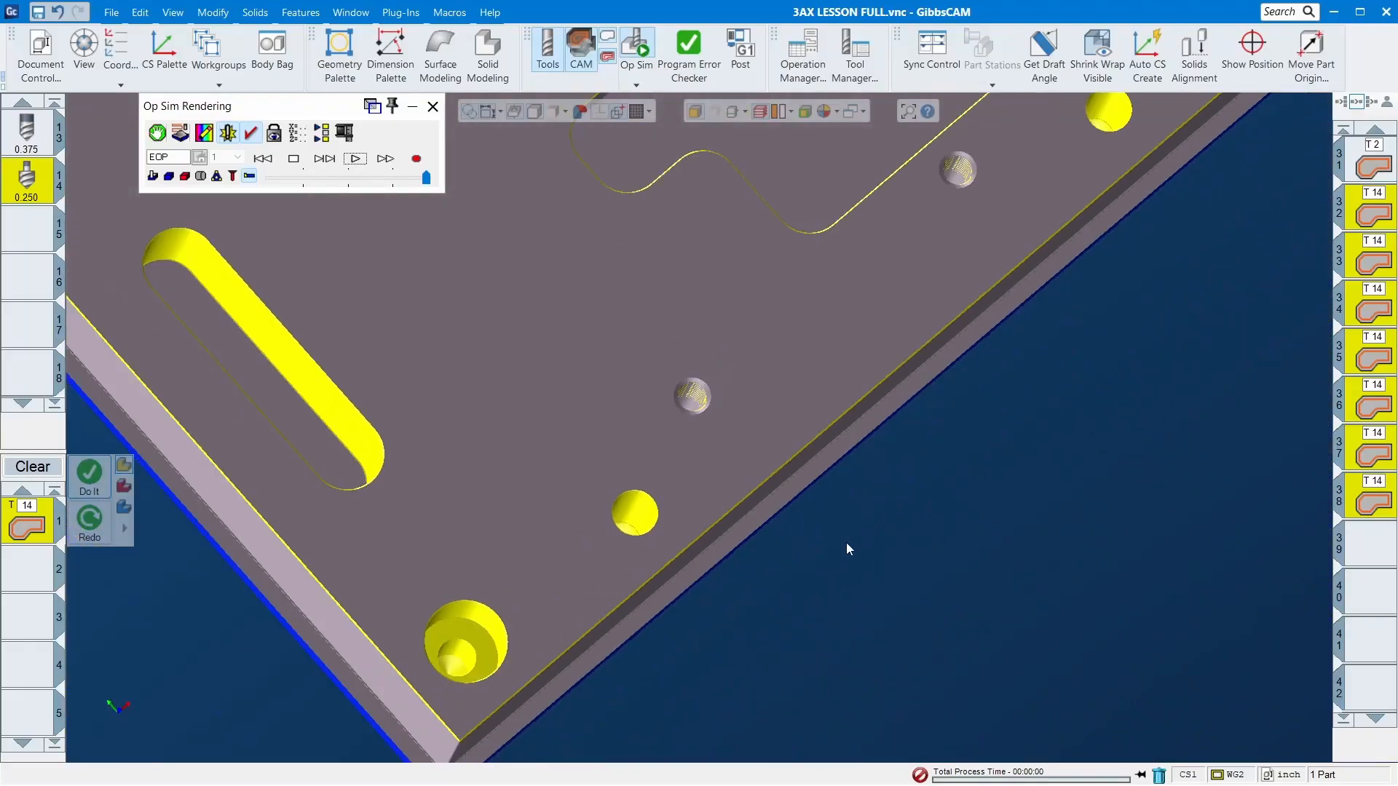
scroll(849, 543, down, 5)
- Reset to the isometric view and review the whole simulated plate from several angles
key(ctrl+i)
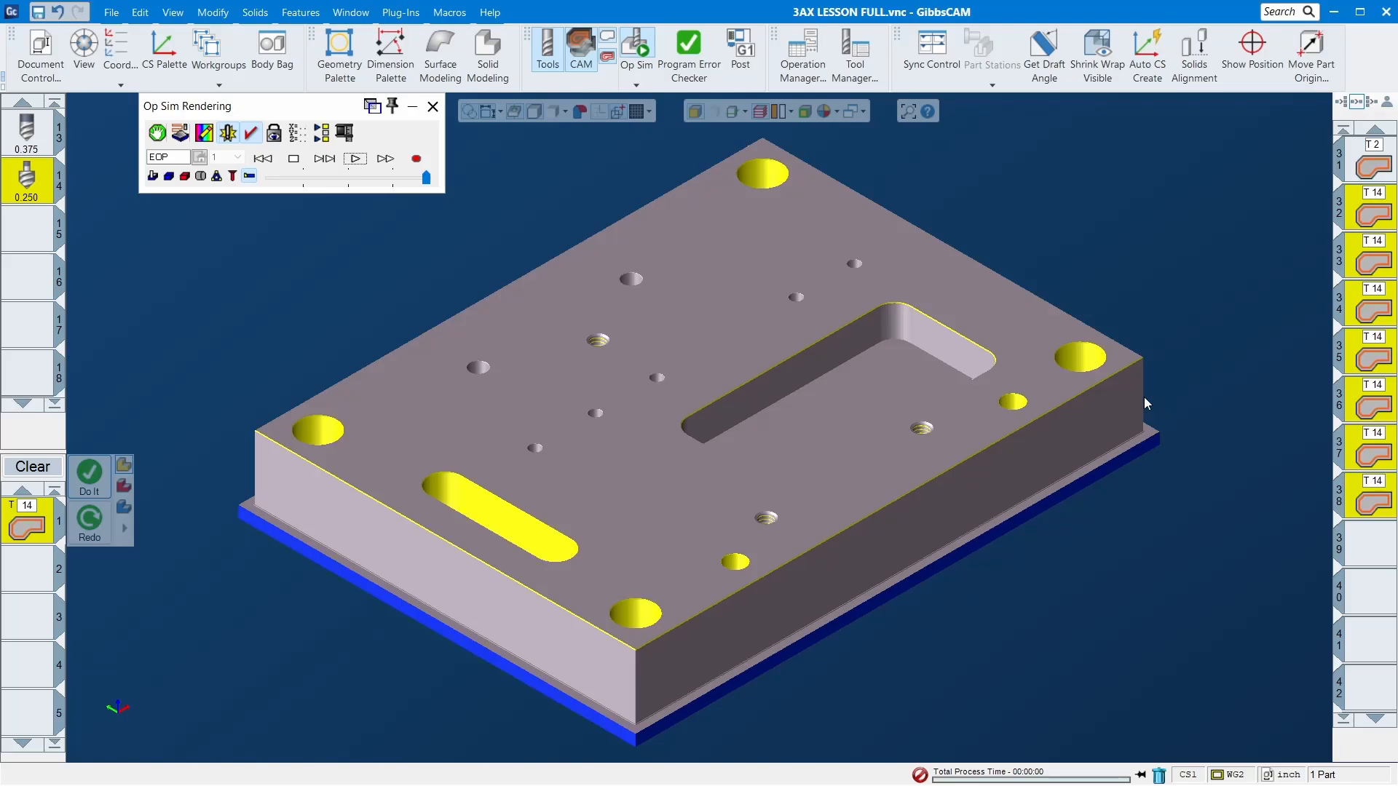
middle_drag(1141, 360, 1042, 291)
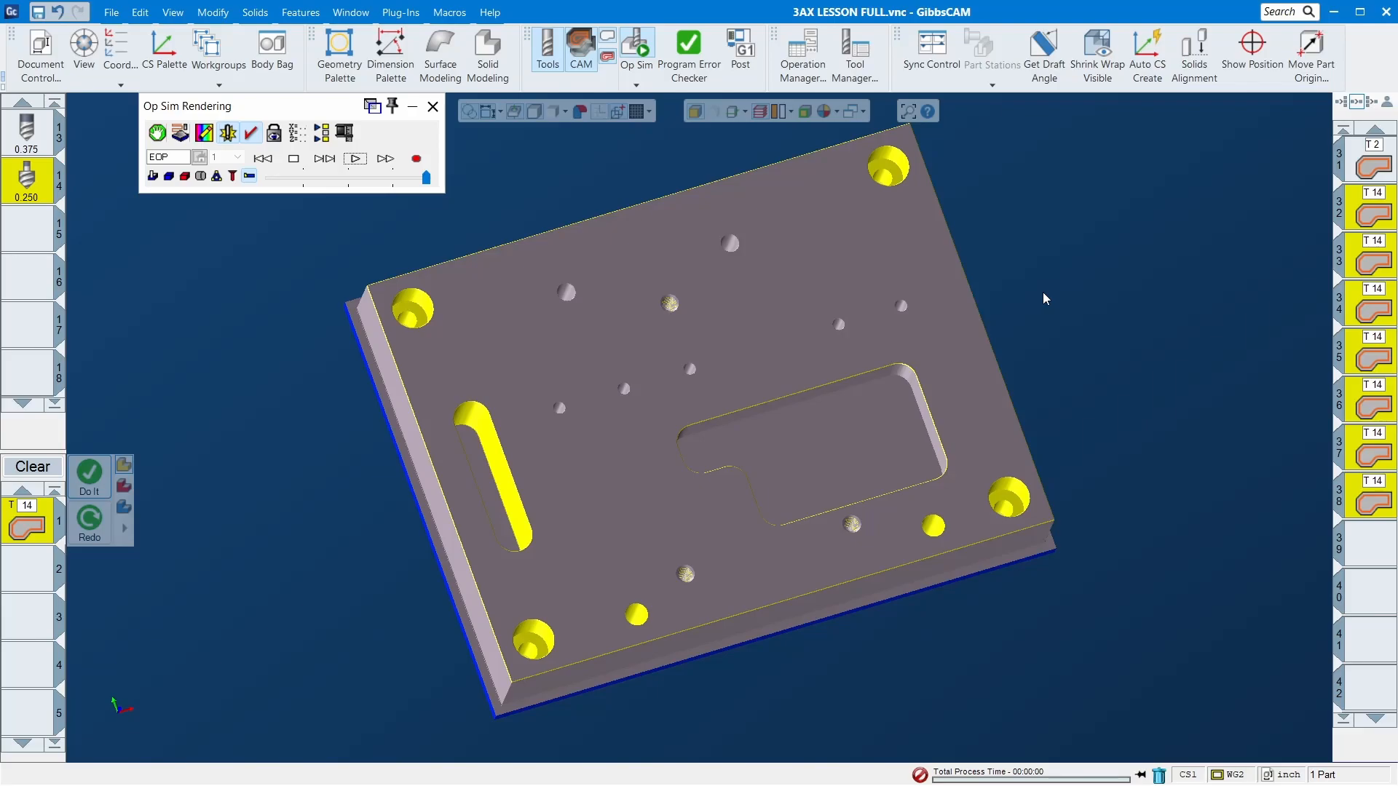
middle_drag(970, 574, 960, 364)
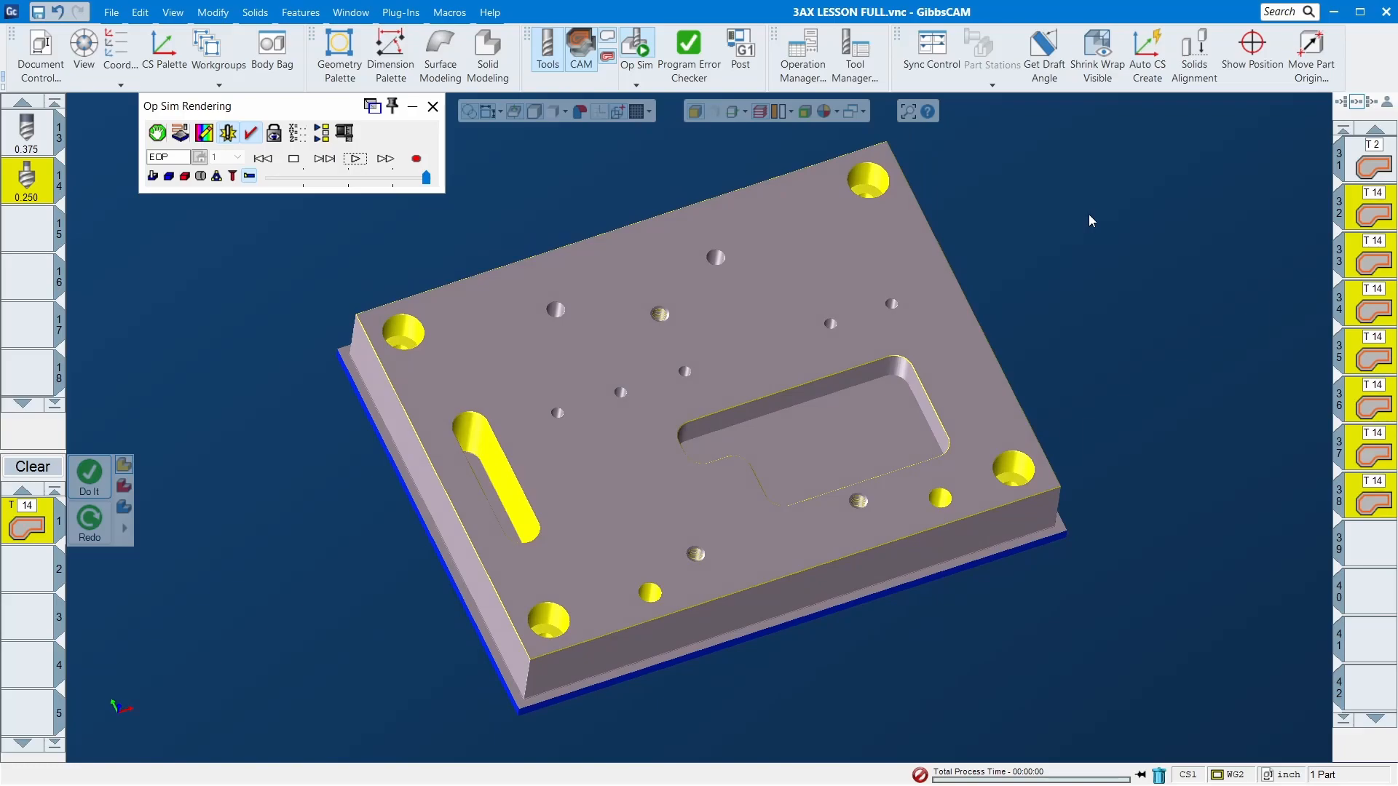